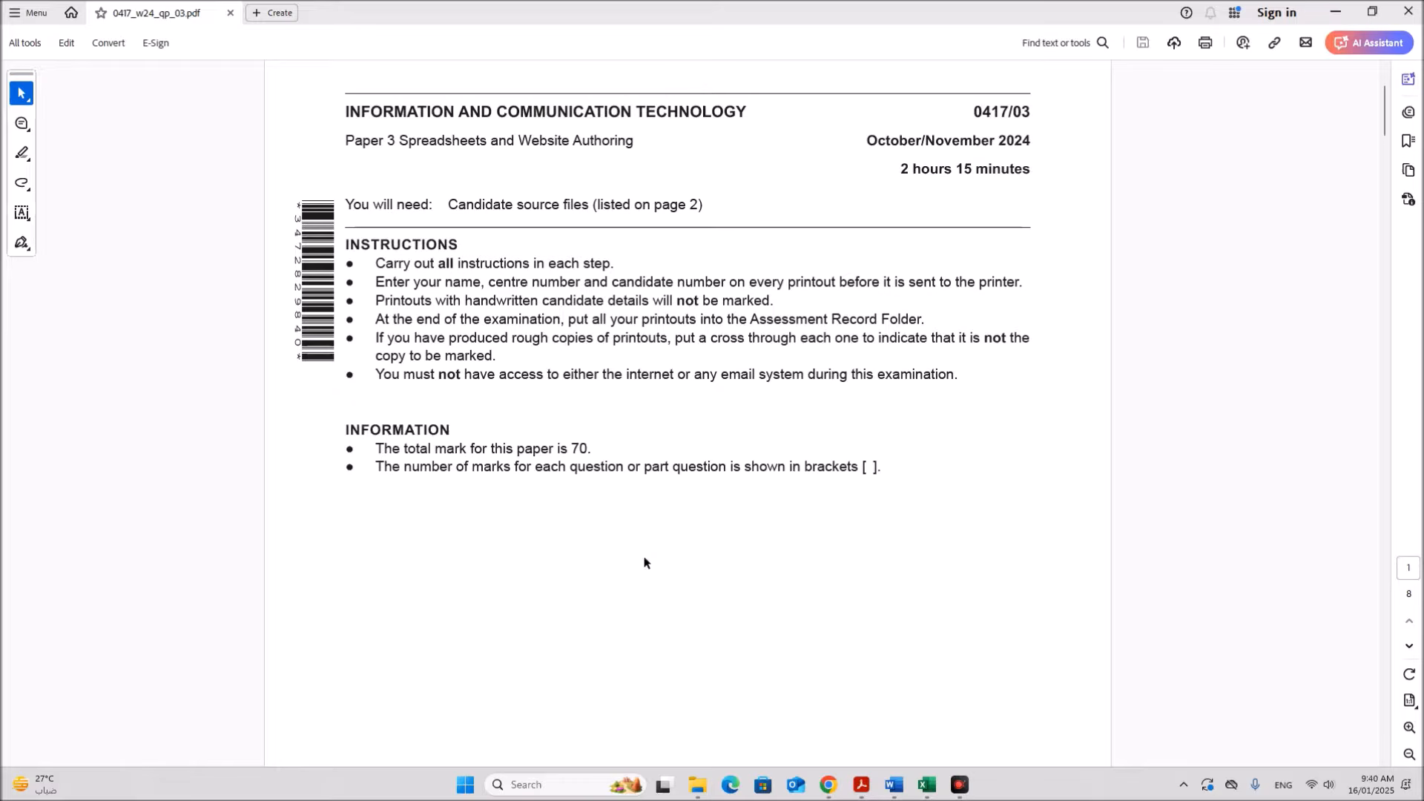
Step: Read the exam paper's source file list and Task 1 evidence document instructions, checking the supplied files in the N24 P3 folder
scroll(644, 562, down, 12)
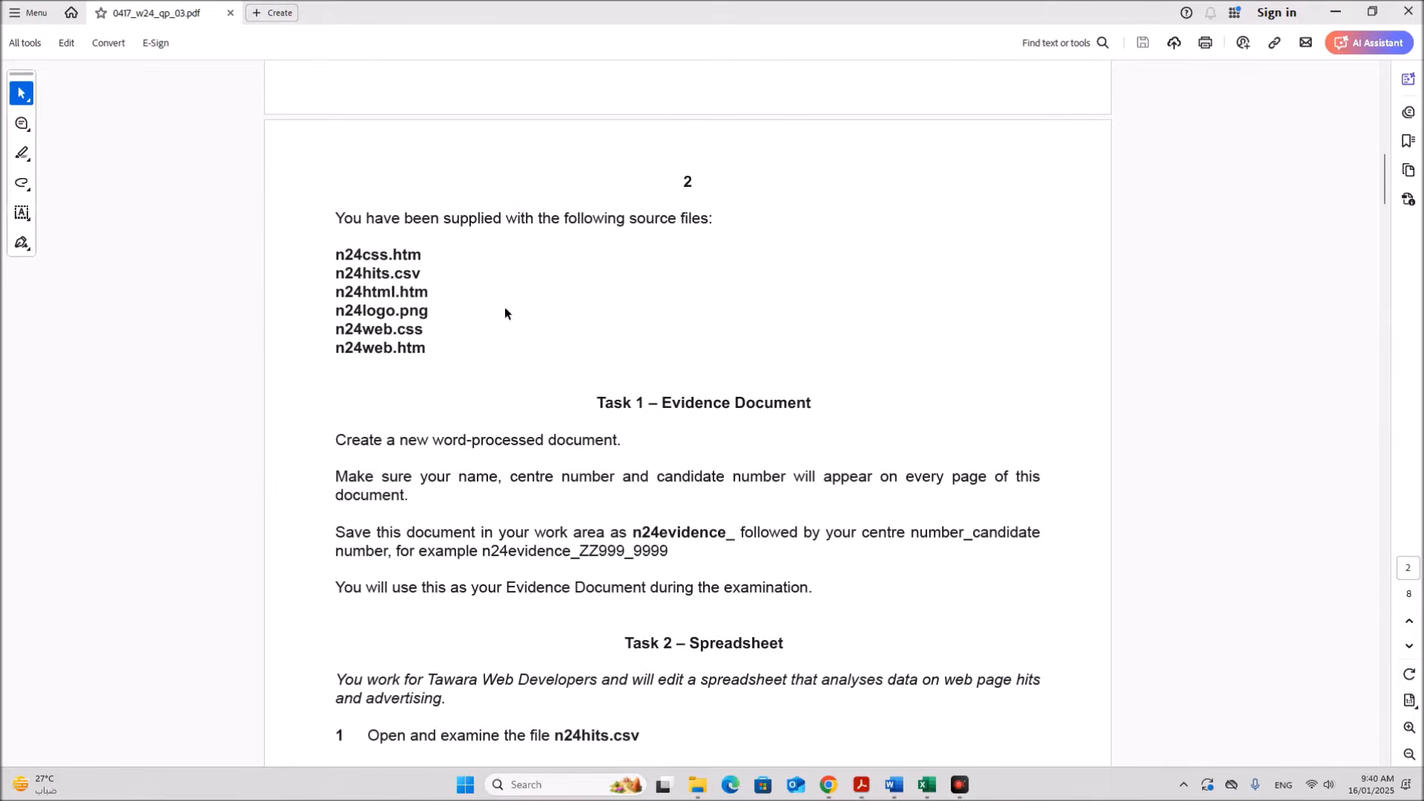
click(697, 784)
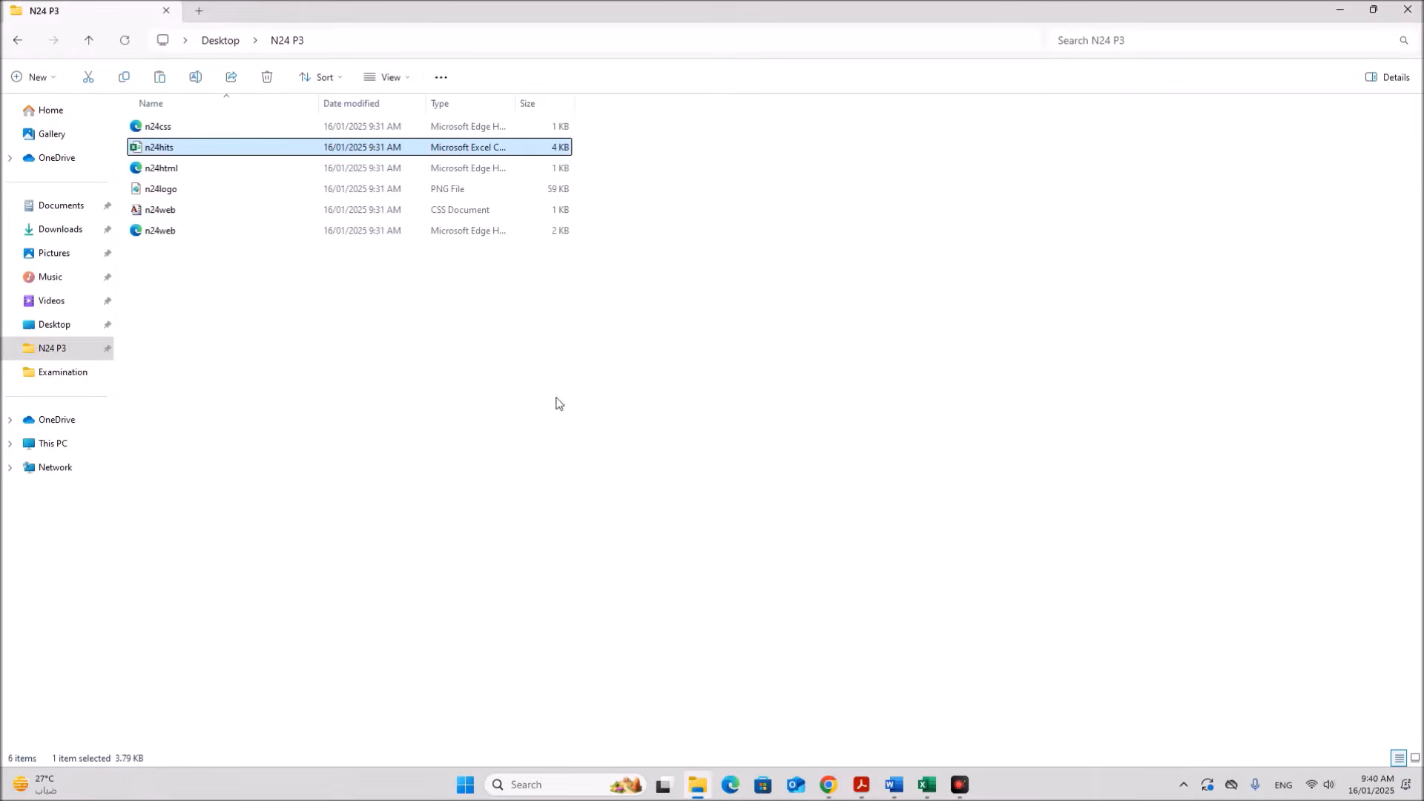
click(858, 778)
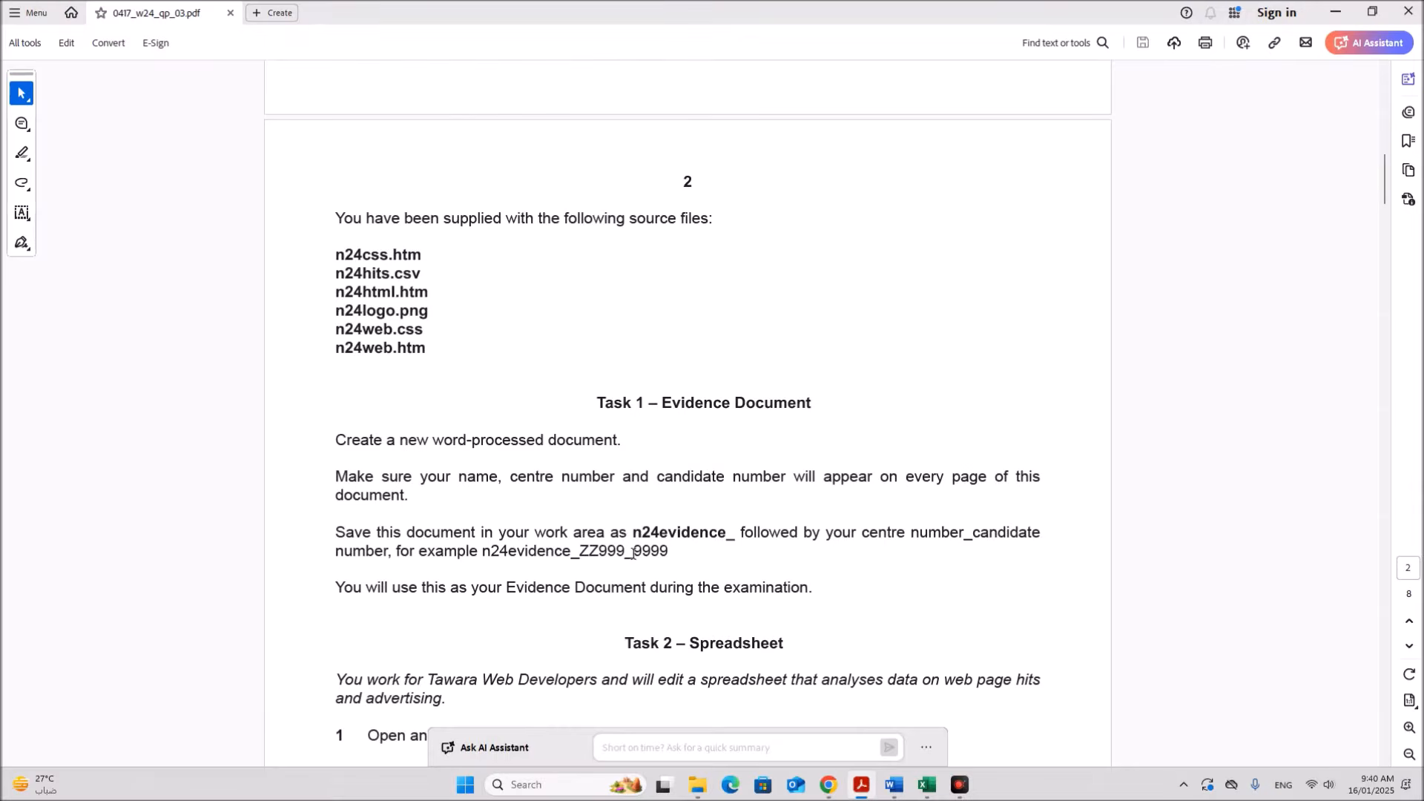
scroll(633, 553, down, 2)
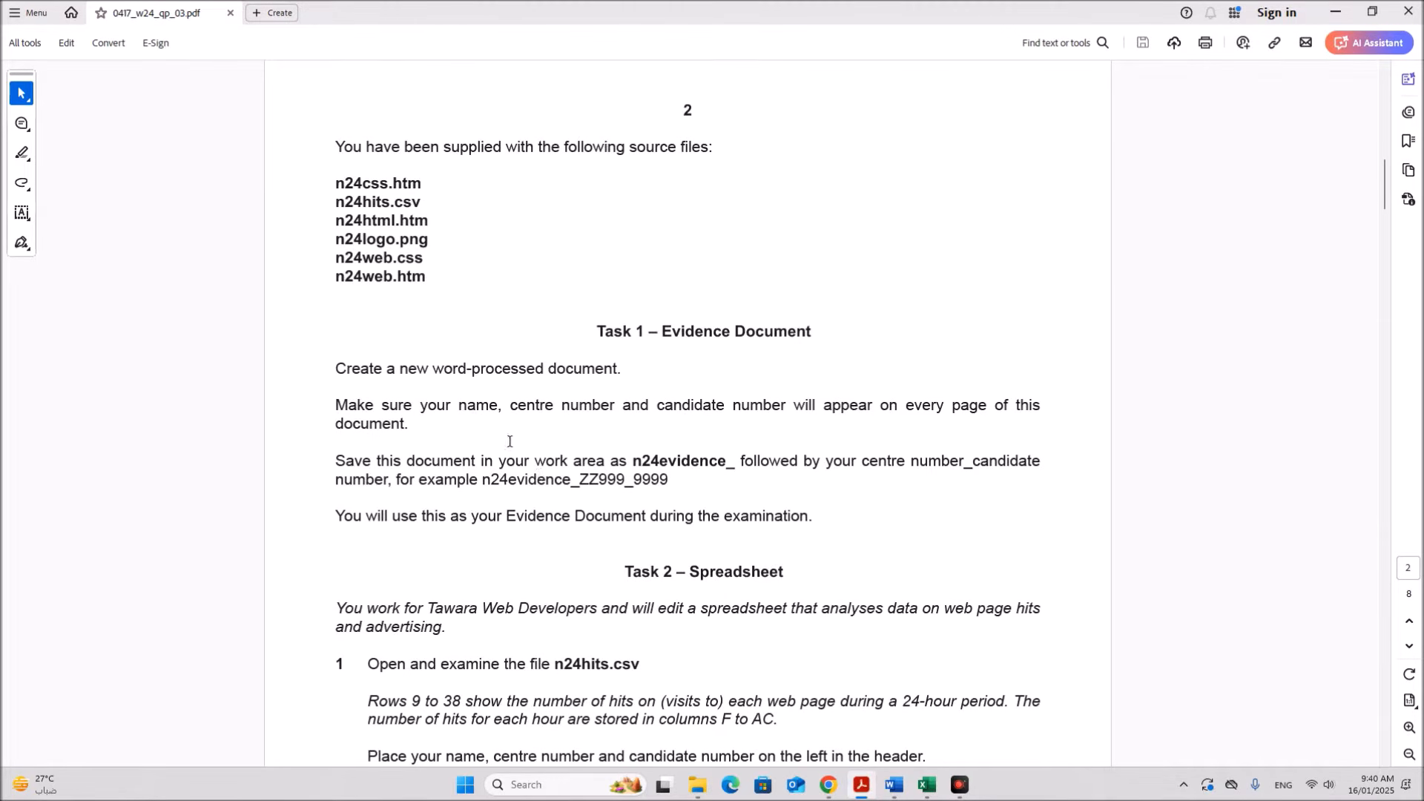
drag(450, 375, 631, 371)
drag(461, 407, 785, 423)
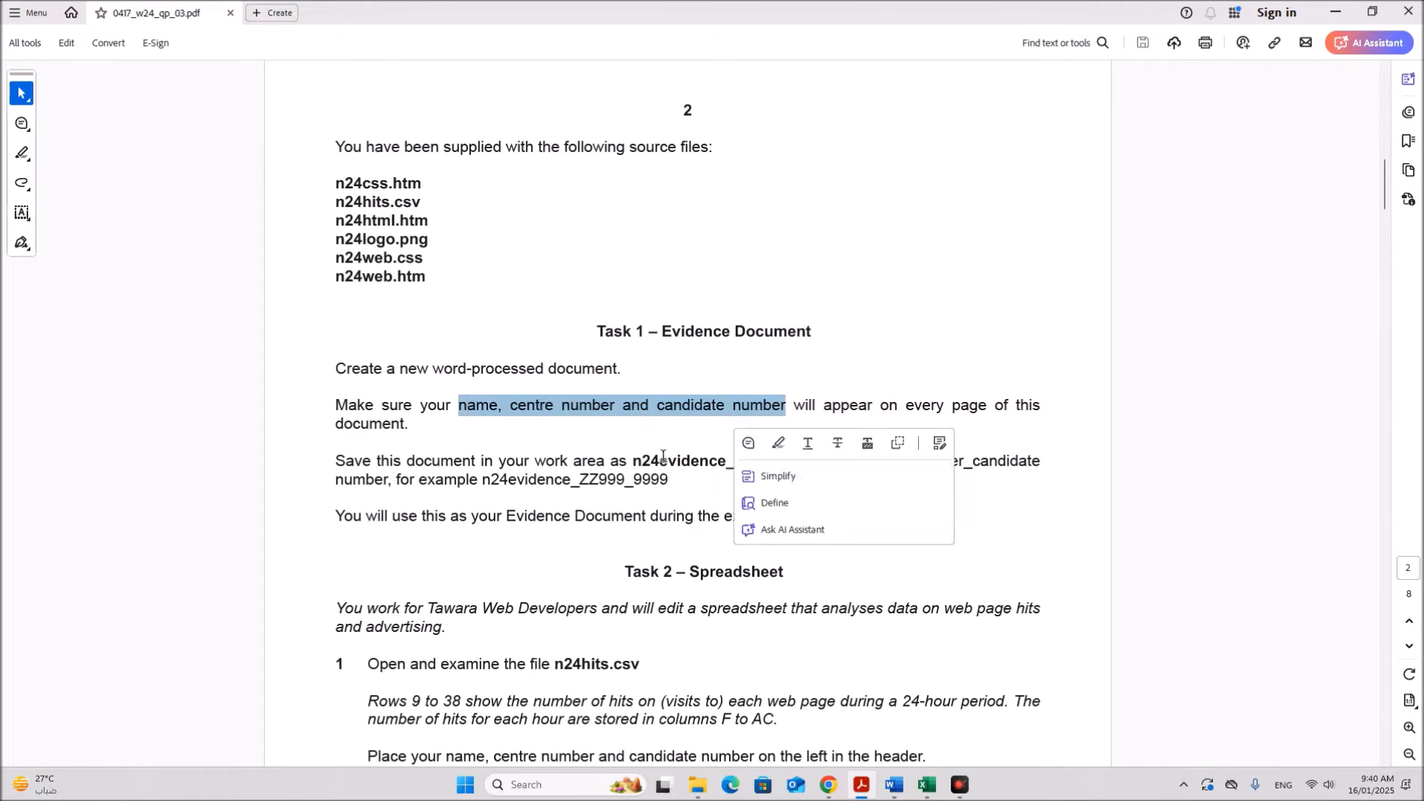
drag(634, 463, 724, 466)
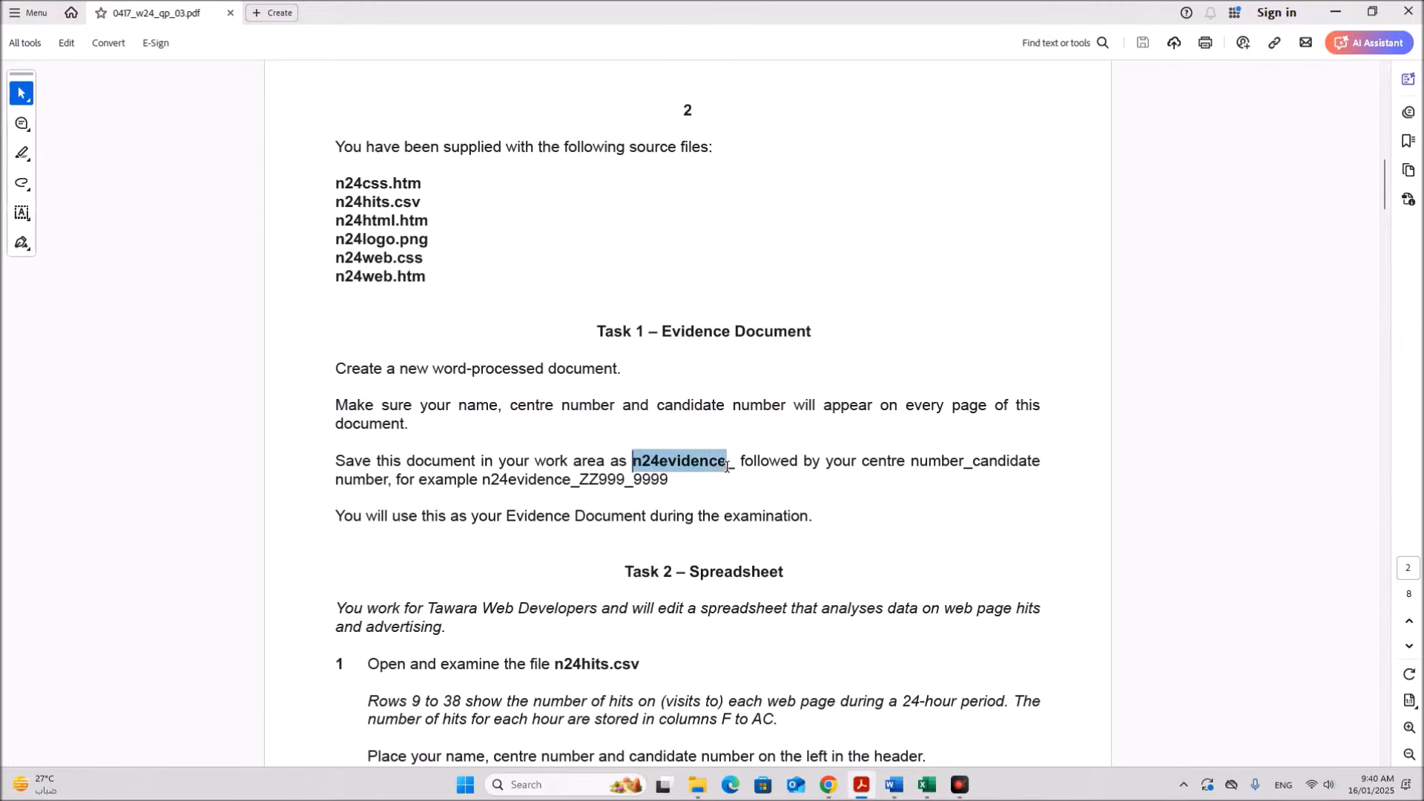
Step: Switch to Word, insert a three-column header in the blank document and enter Name in its left placeholder
click(895, 792)
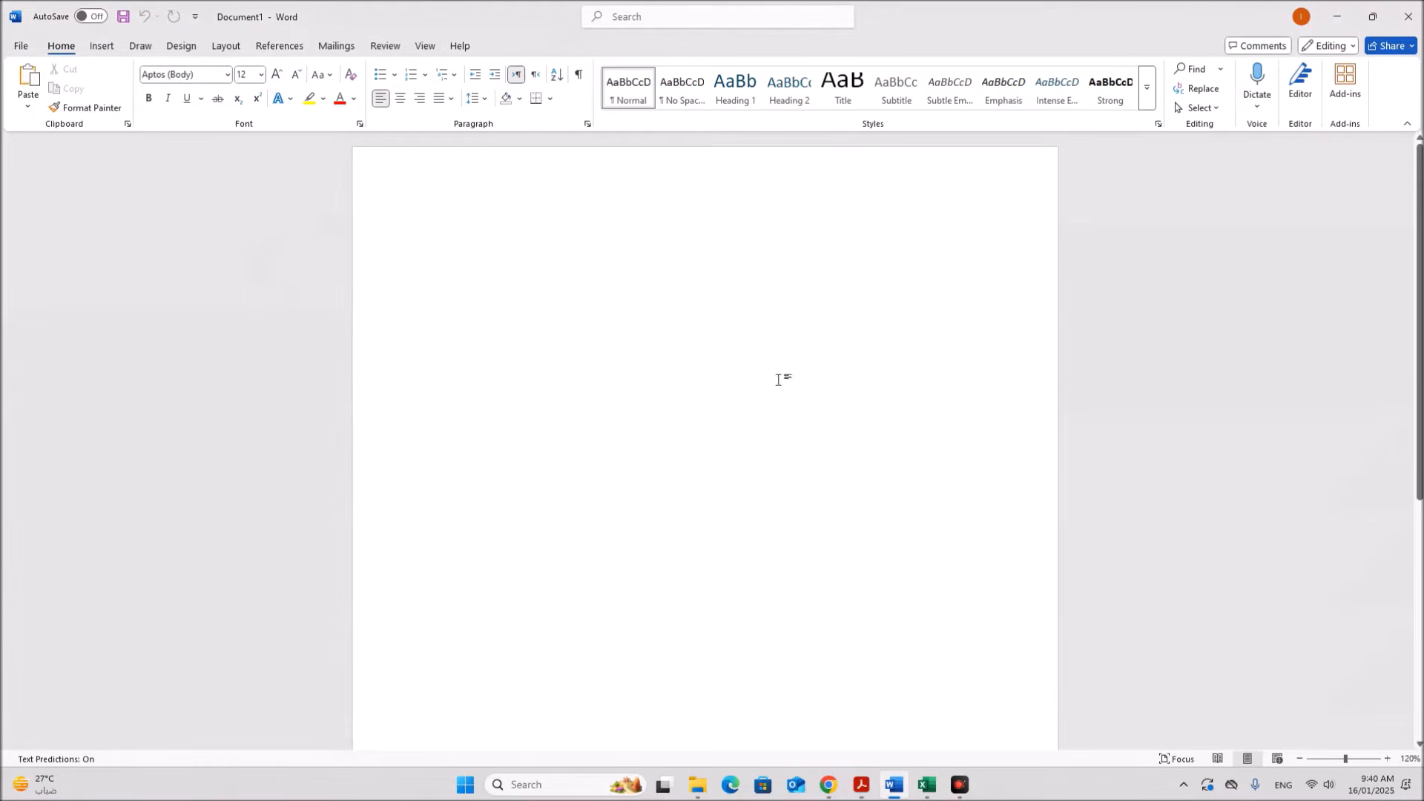
click(102, 46)
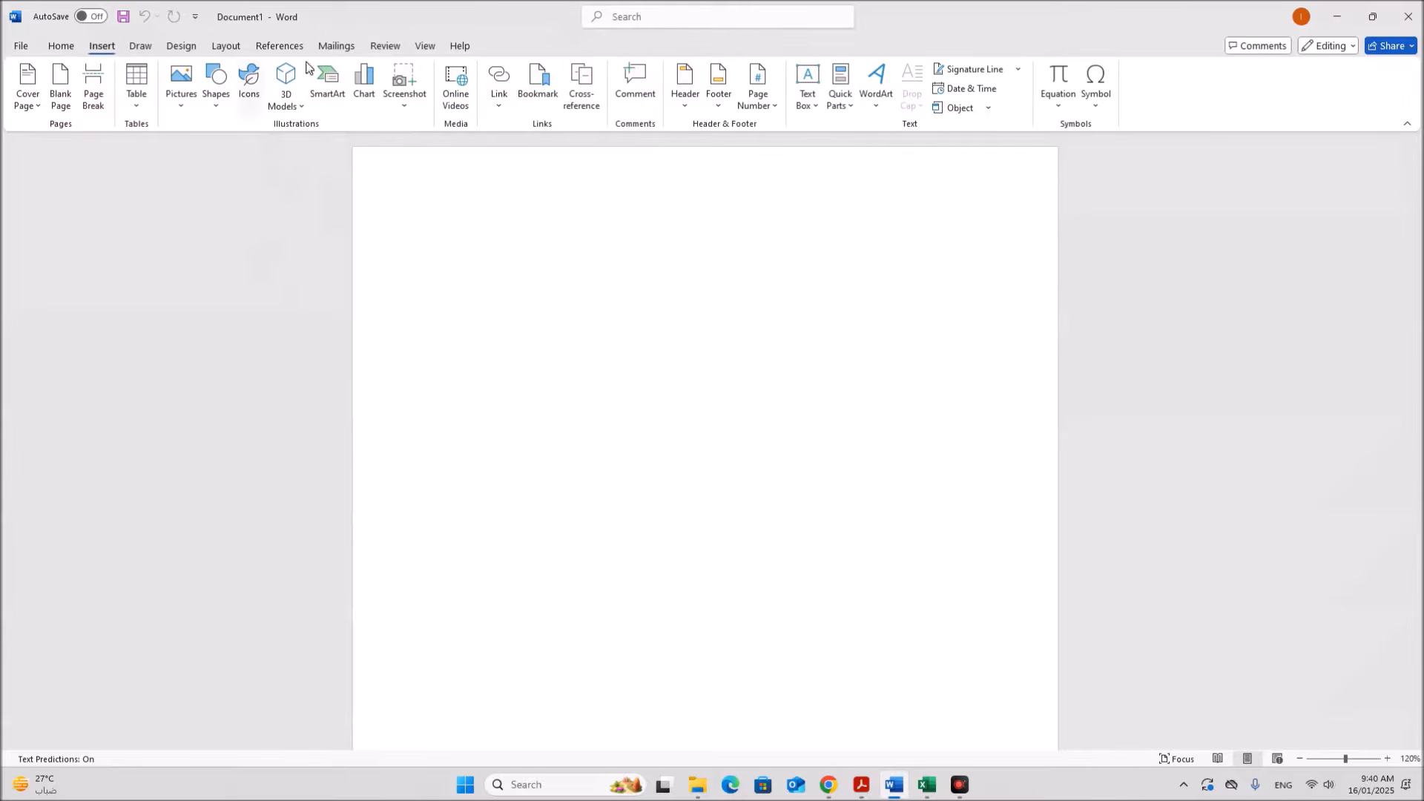
click(683, 113)
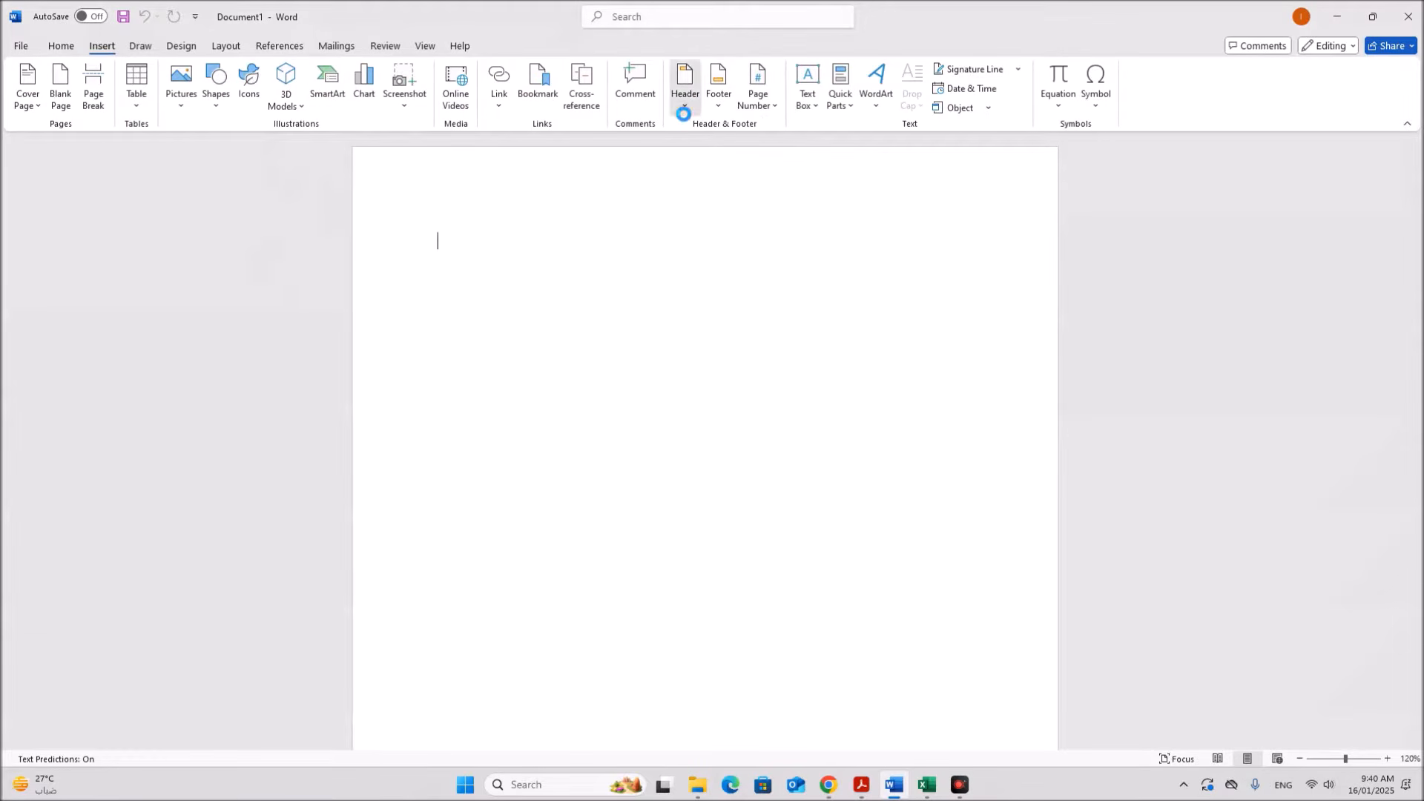
click(763, 259)
click(499, 191)
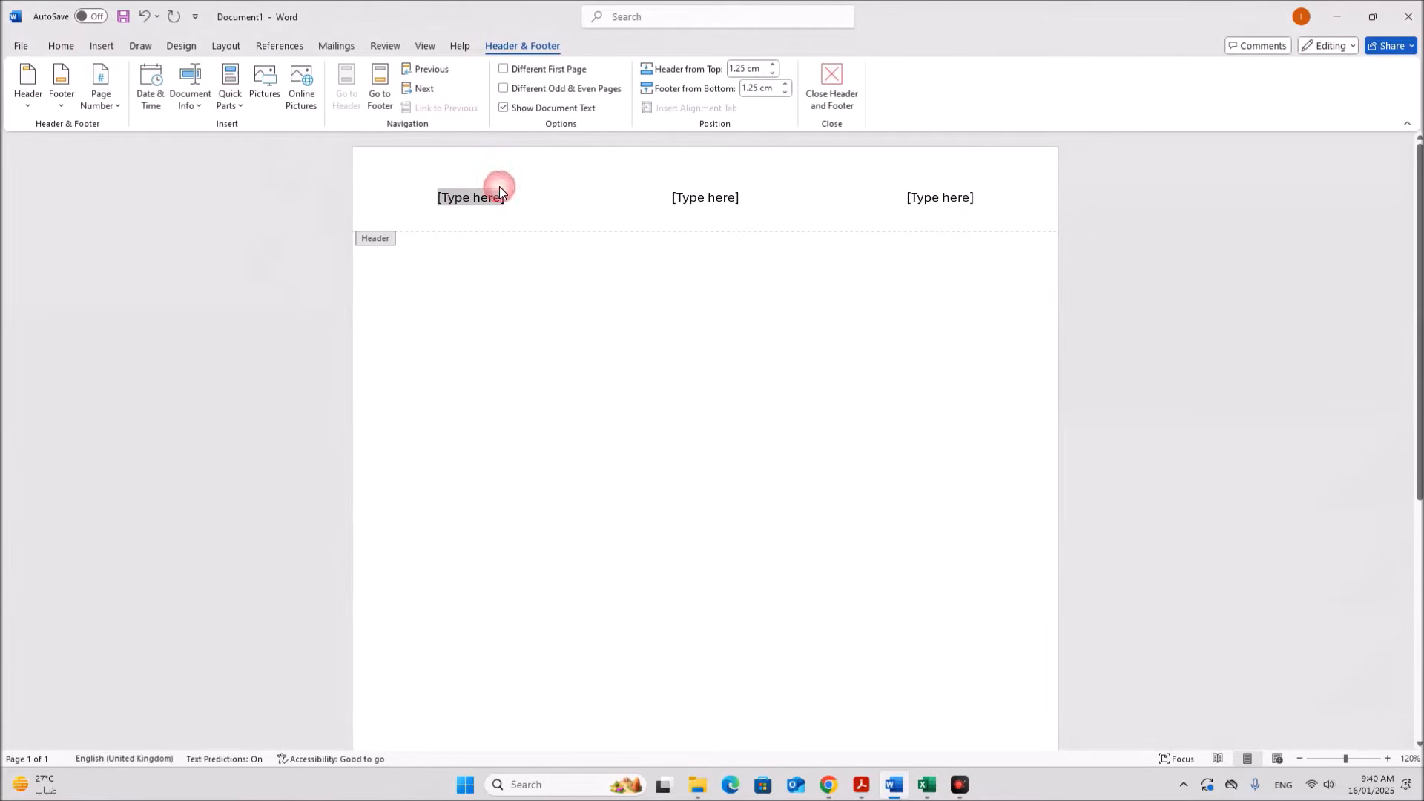
text(Nmae)
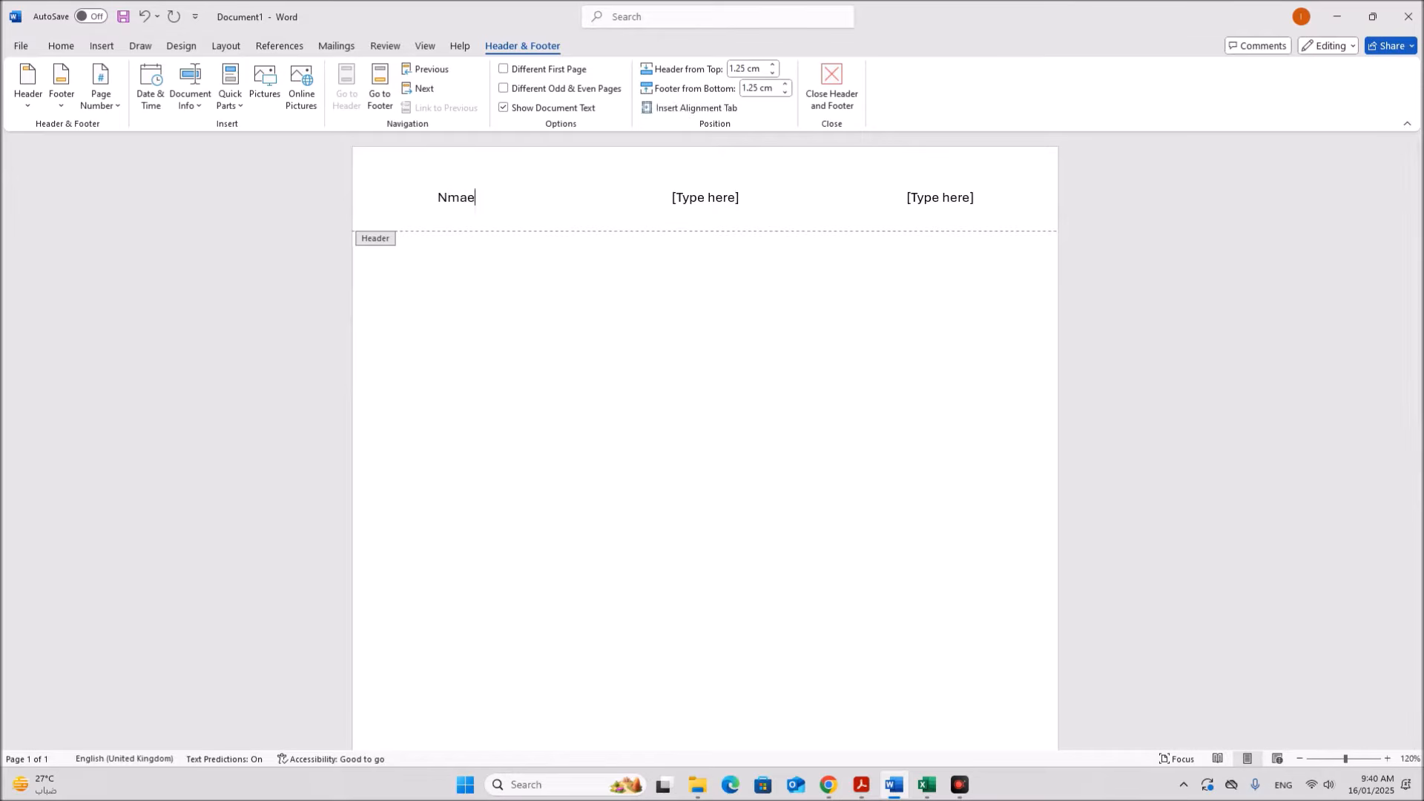
double_click(475, 204)
text(Nam)
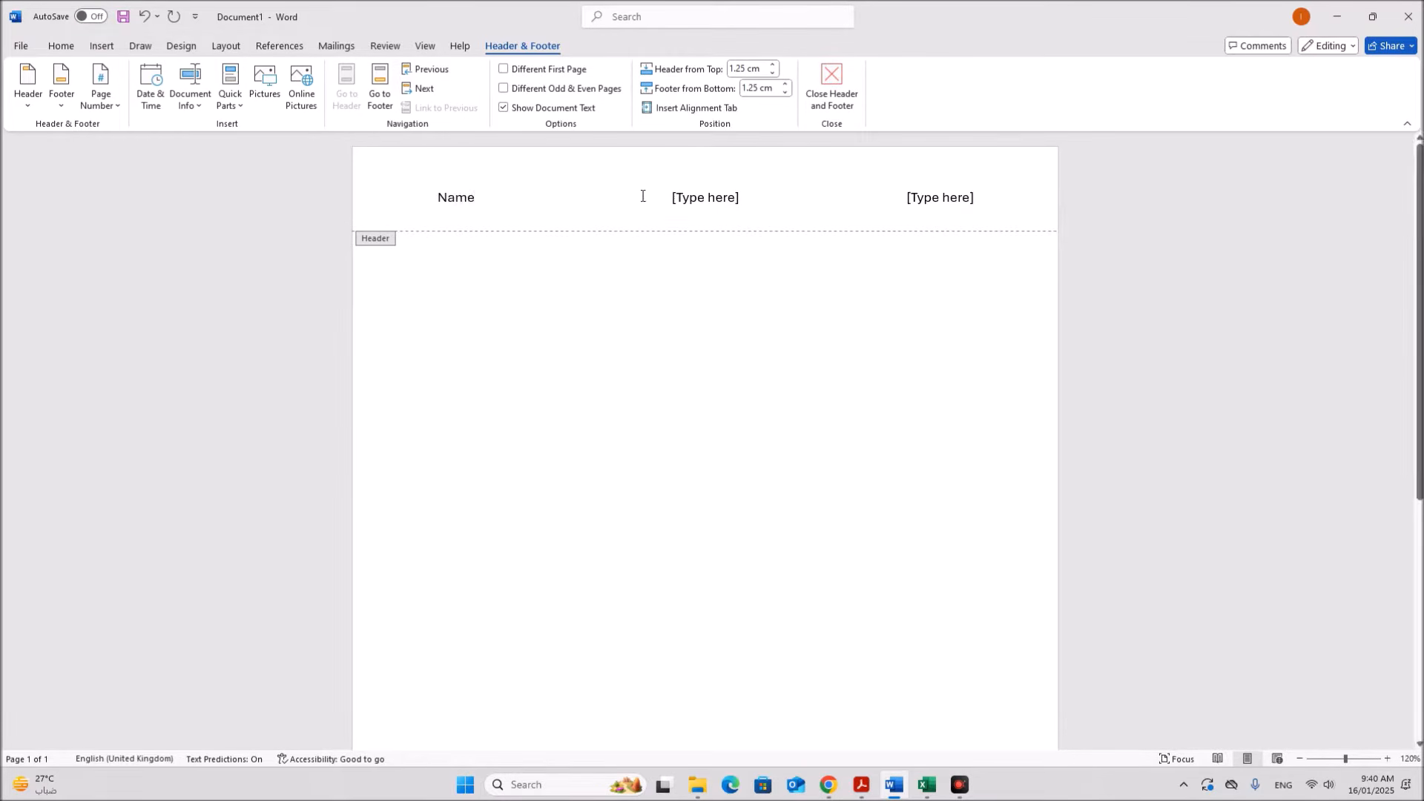
Step: Fill in the centre number in the header's middle placeholder and the candidate number in the right one, and close the header
click(729, 198)
text(ZZ123)
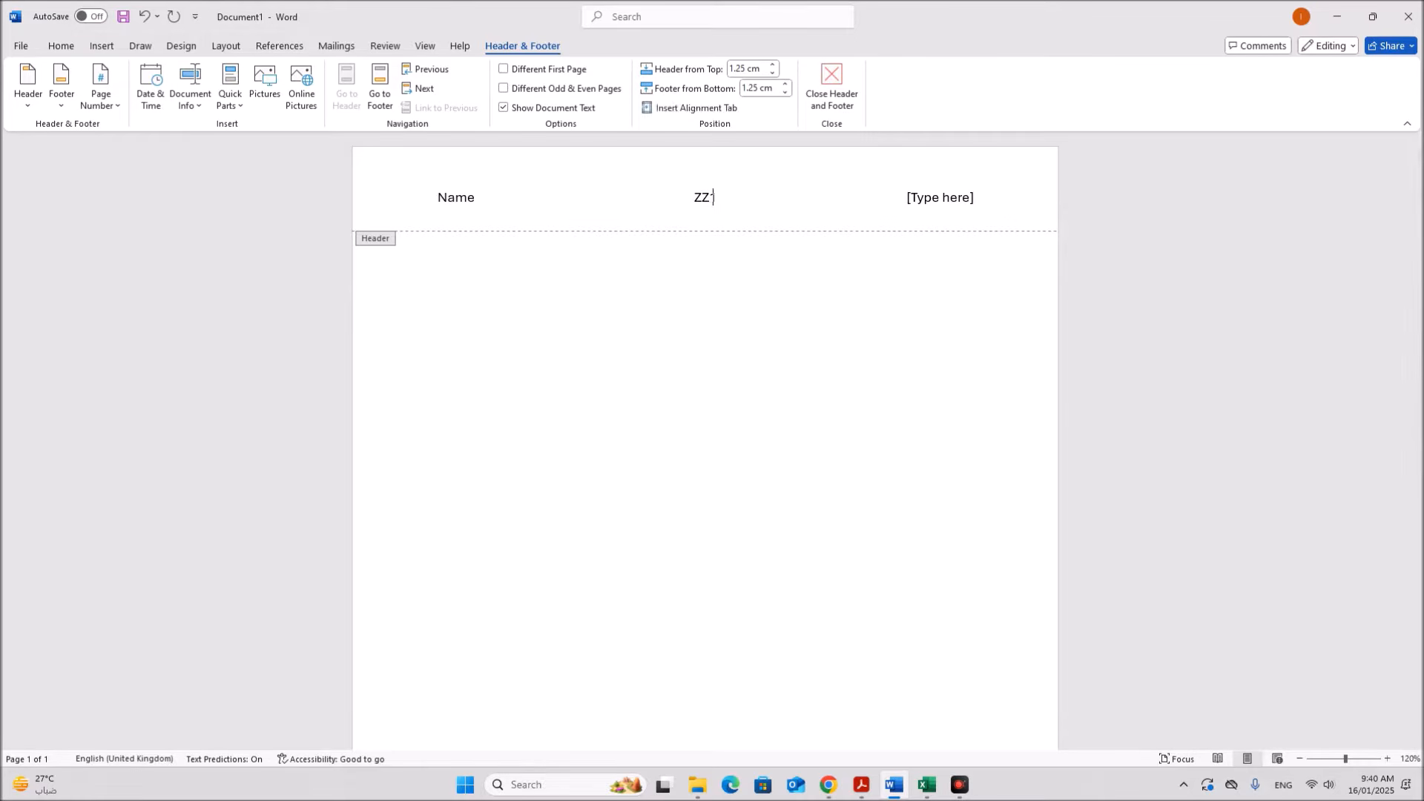
click(938, 200)
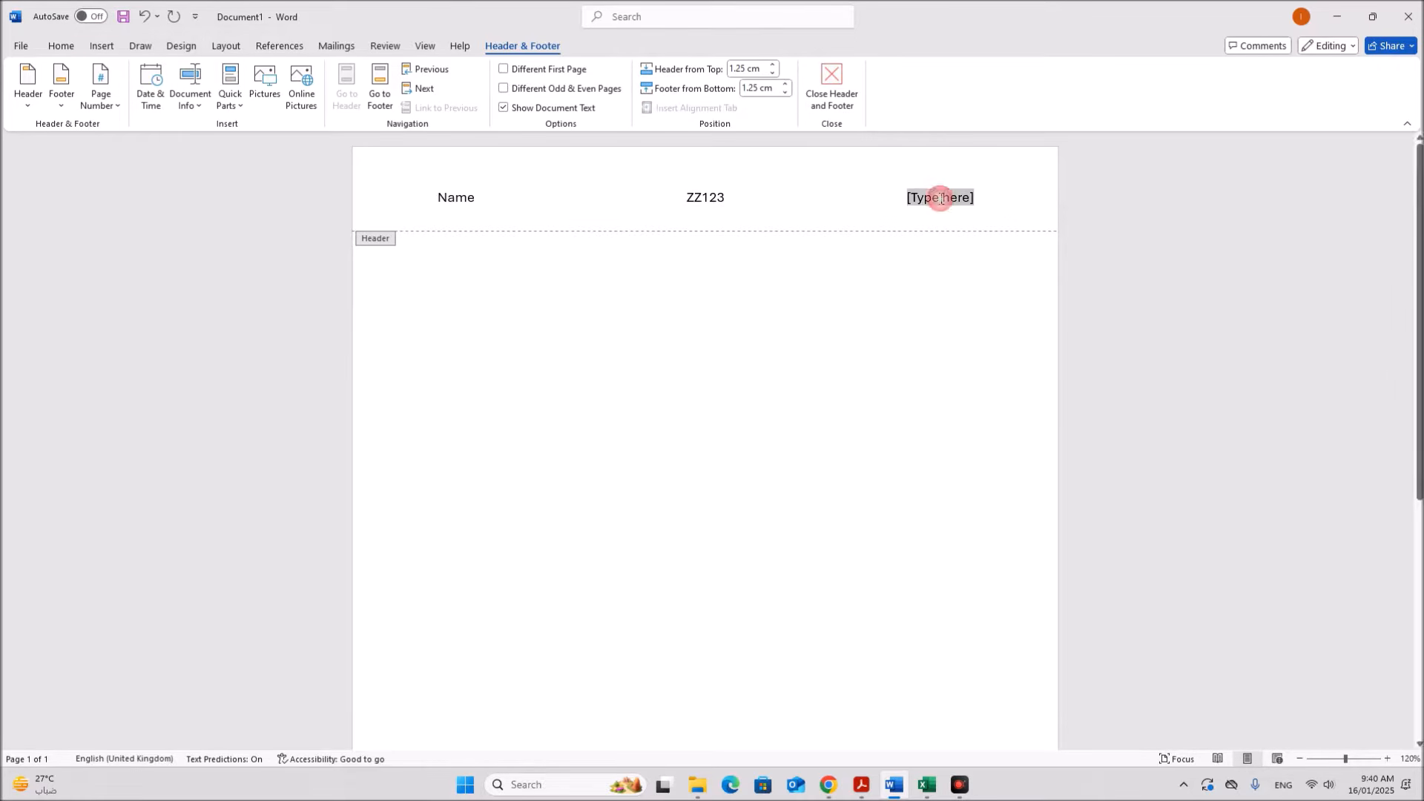
text(1234)
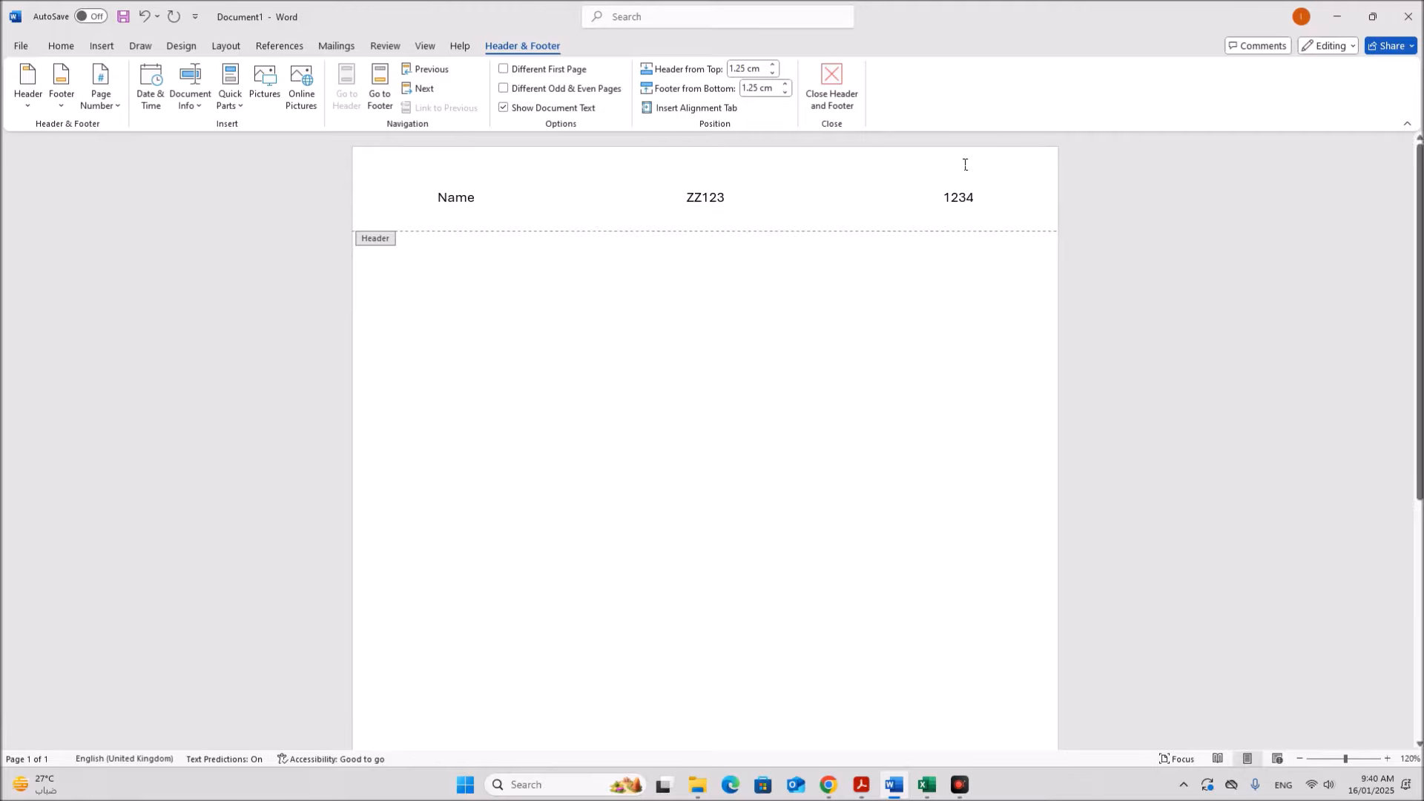
click(834, 100)
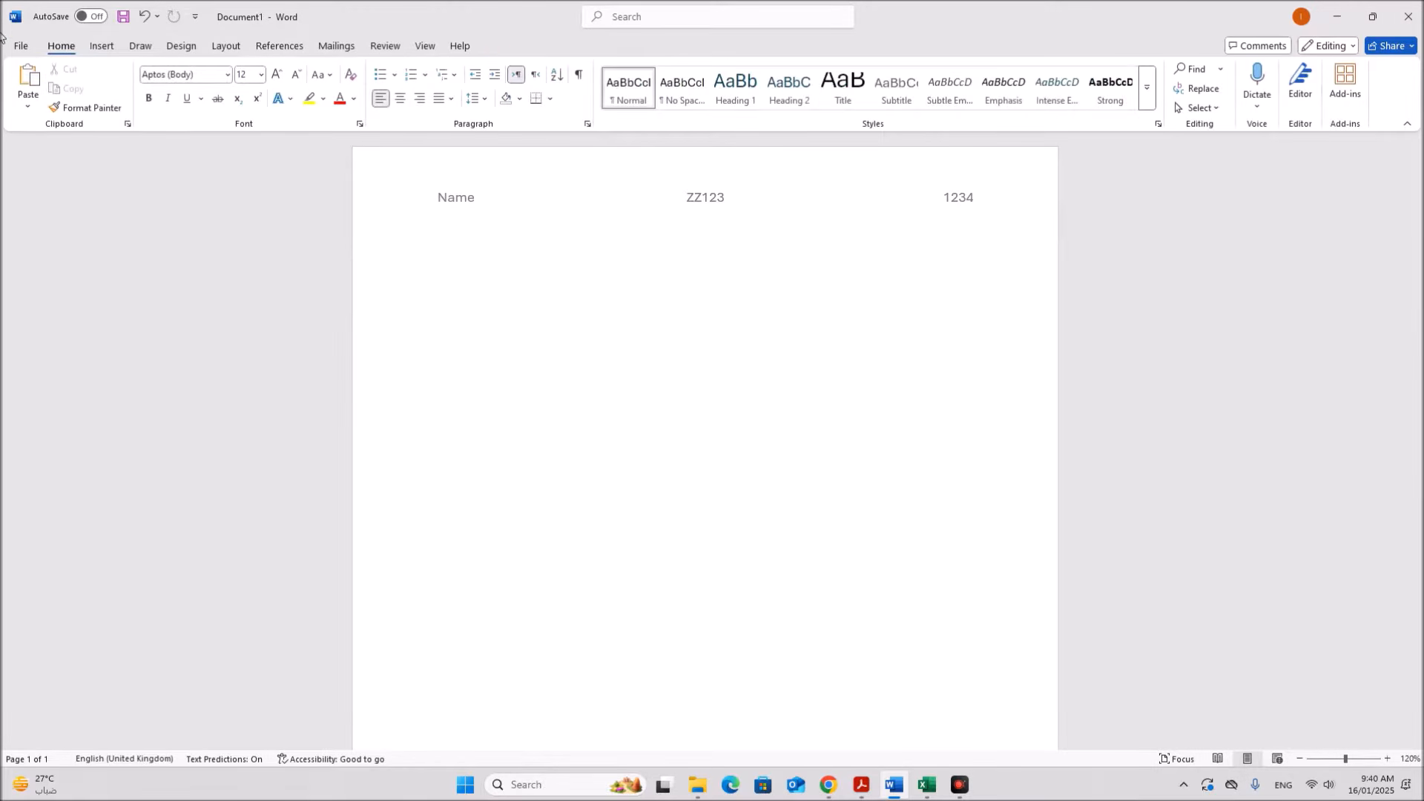
Step: Save the document in the N24 P3 folder as n24evidence_ followed by the centre number, an underscore and the candidate number
click(21, 46)
click(55, 305)
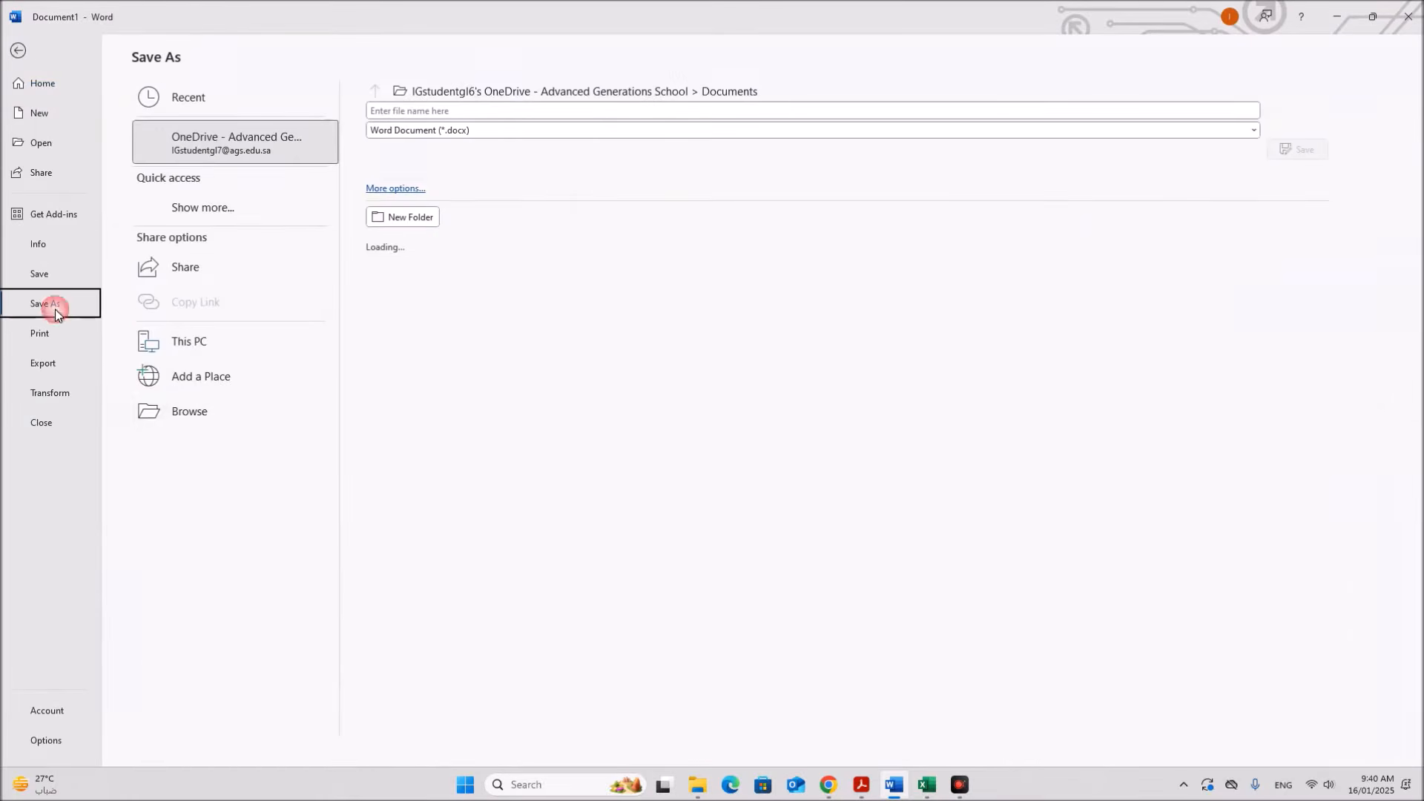
click(184, 412)
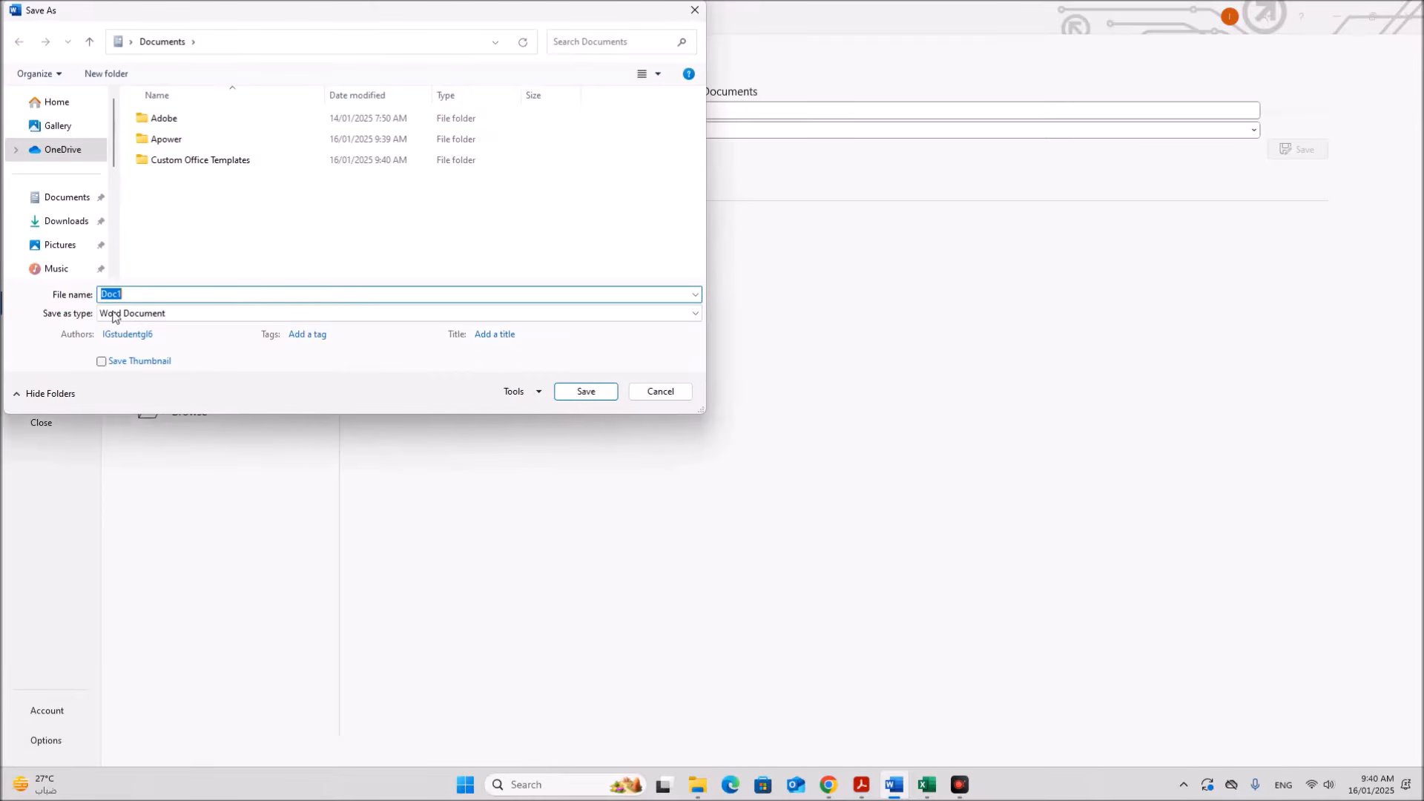
scroll(85, 226, down, 3)
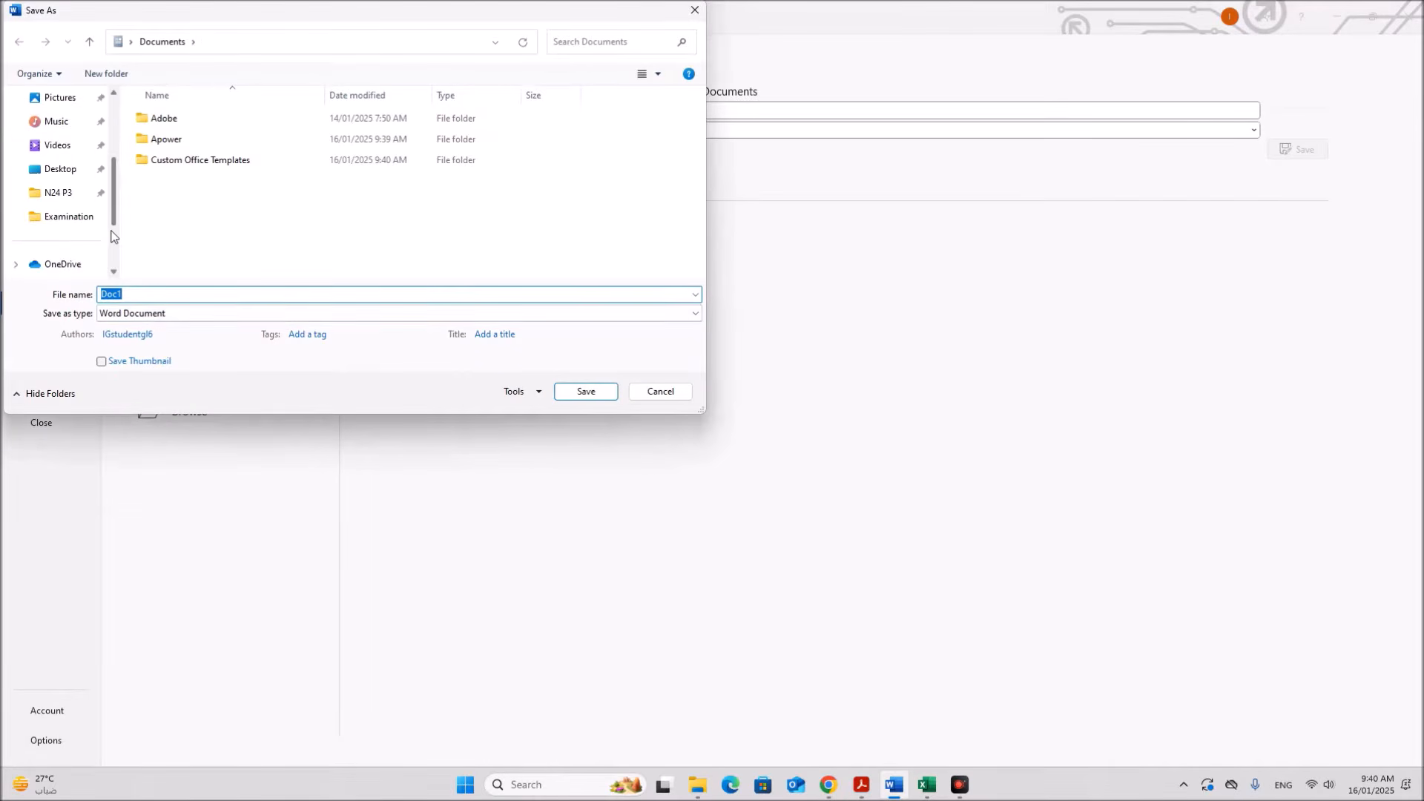
click(71, 194)
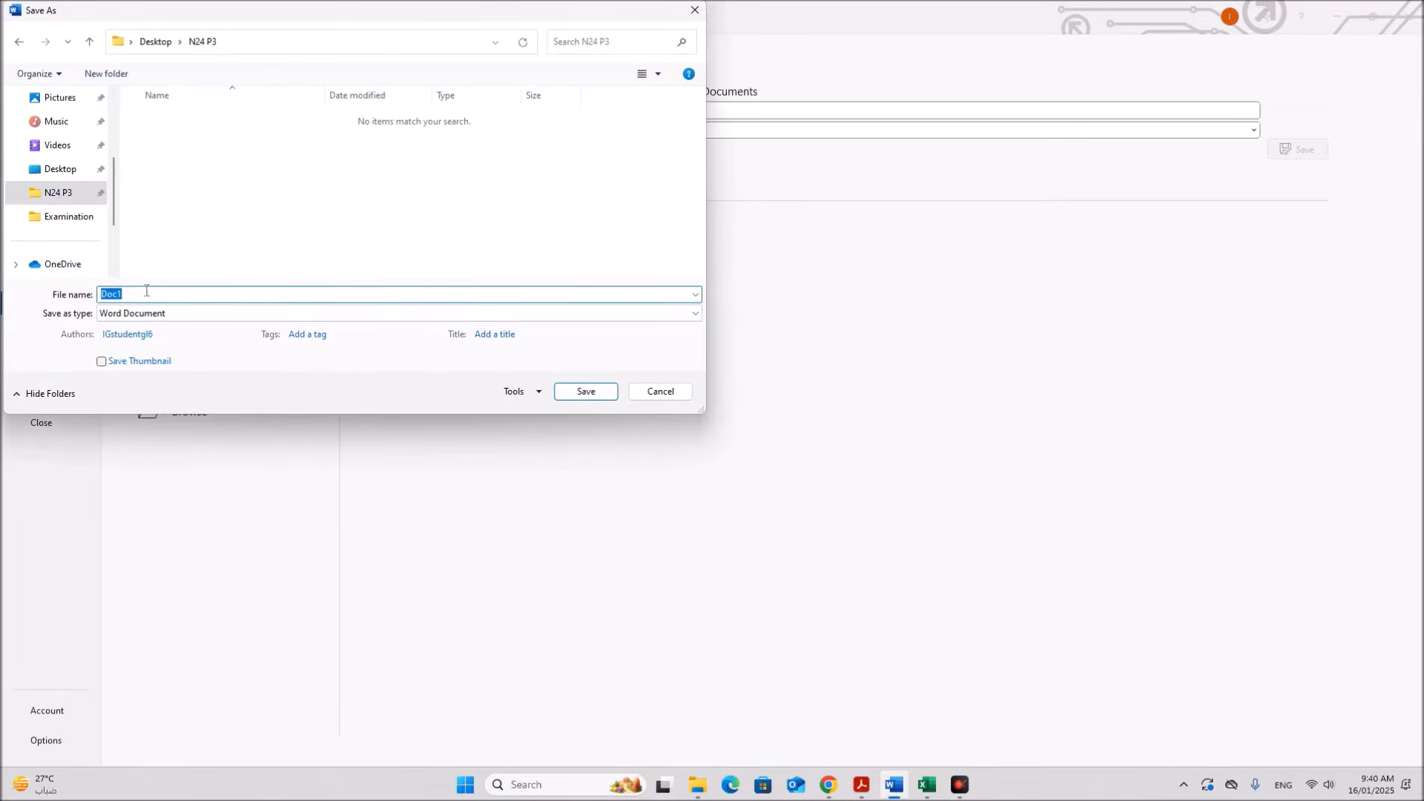
text(n24evidence_)
click(861, 785)
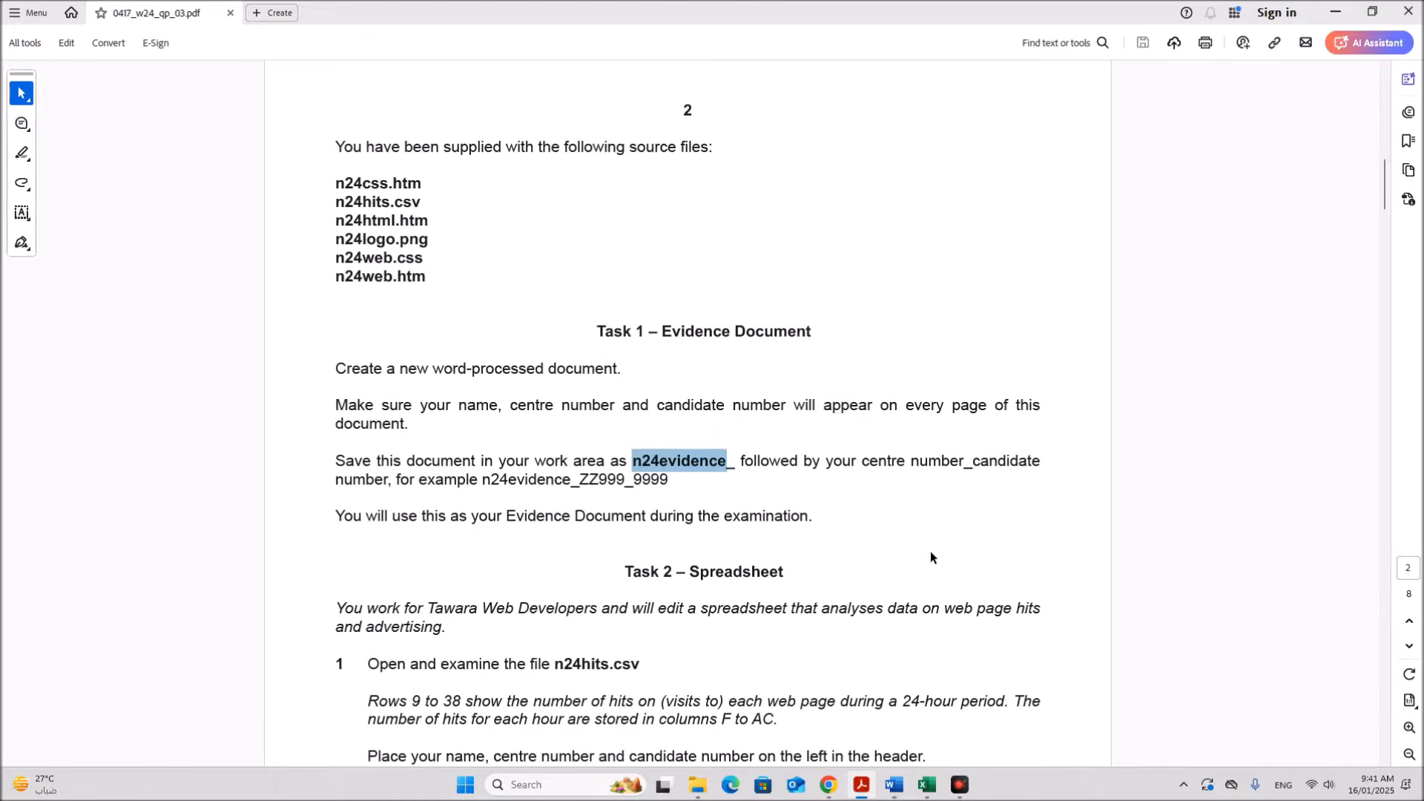
click(893, 785)
text(n24evidence_)
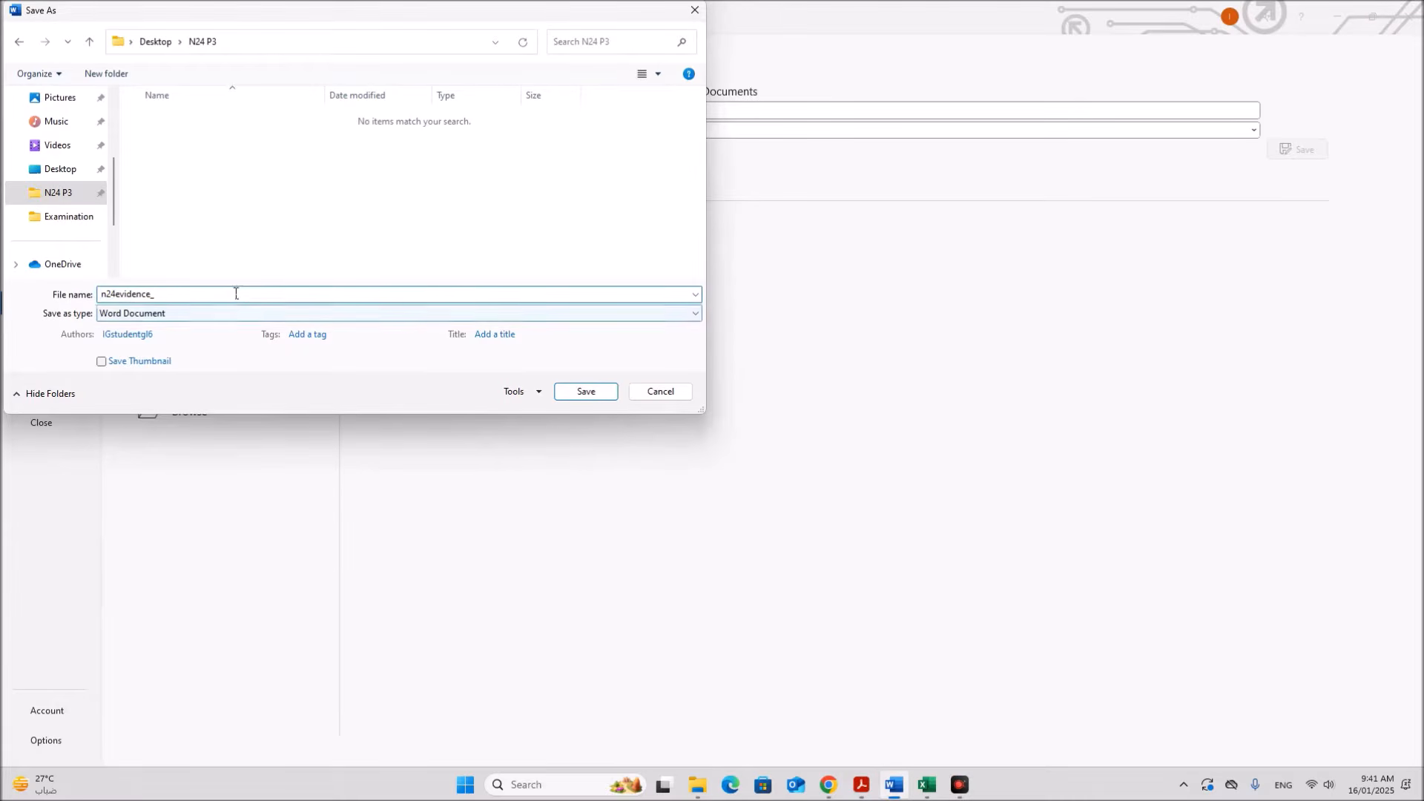
text(ZZ123_1234)
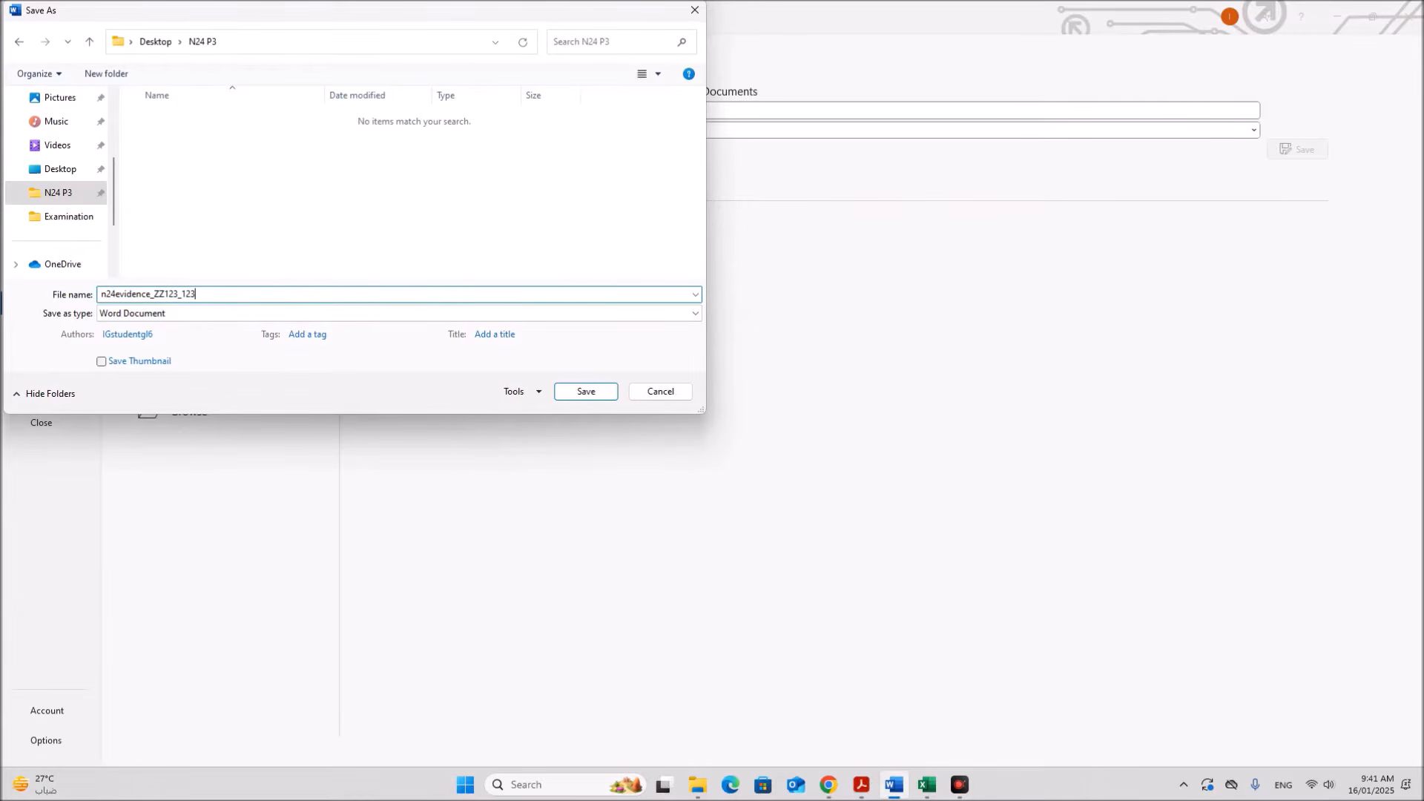
click(559, 392)
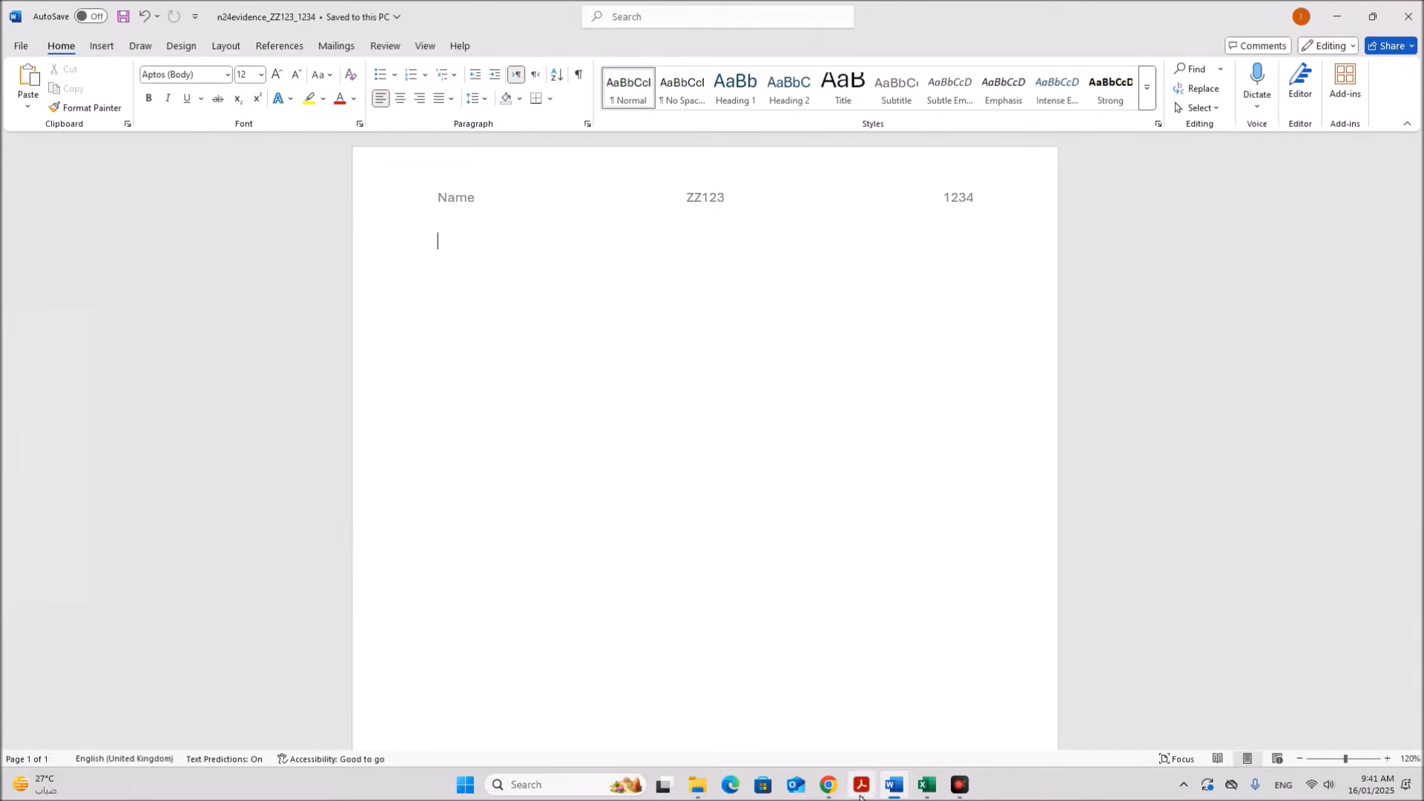
Step: Read step 1 of Task 2 in the exam paper, covering rows 9 to 38 and columns F to AC, and view n24hits in Excel
click(861, 785)
scroll(811, 665, down, 4)
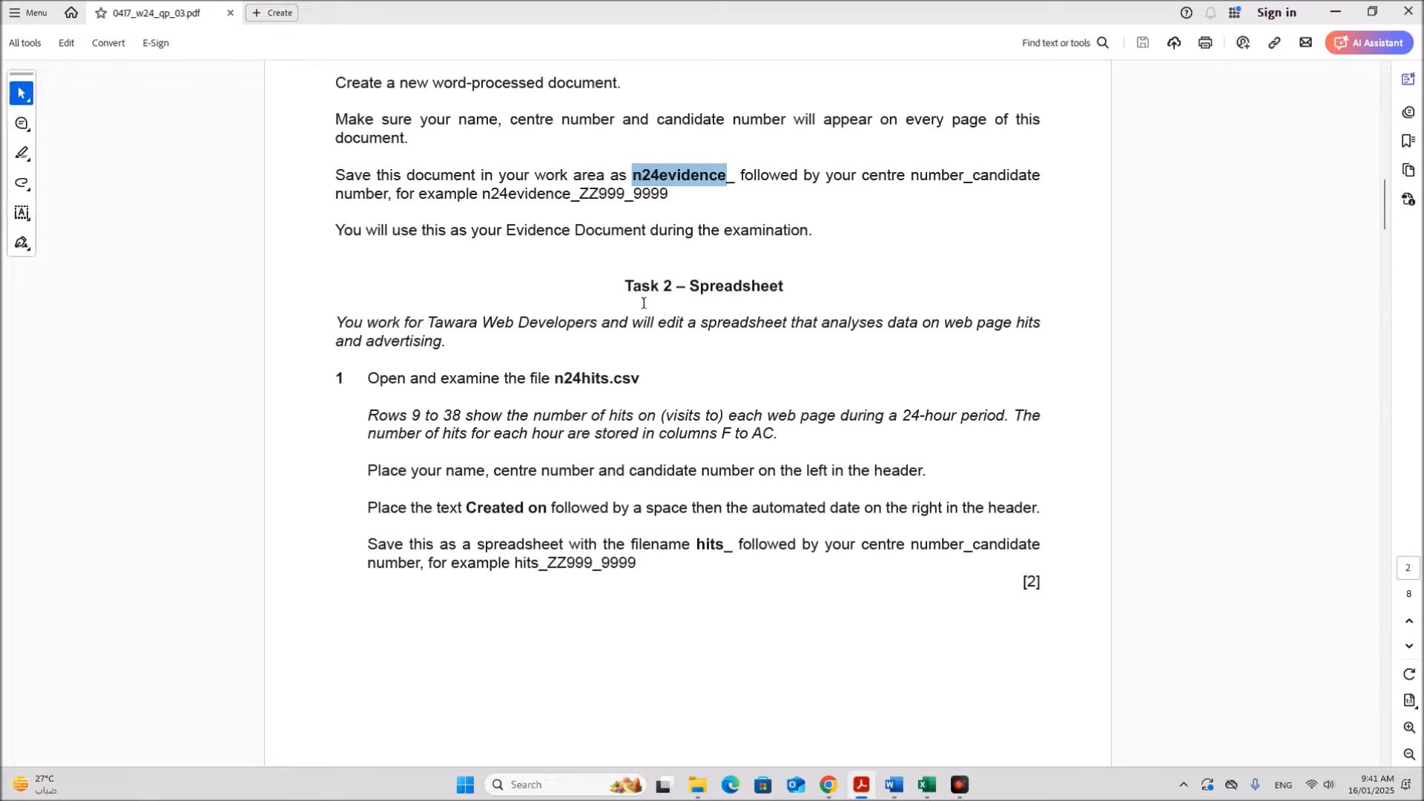
click(726, 404)
drag(647, 291, 793, 286)
click(621, 419)
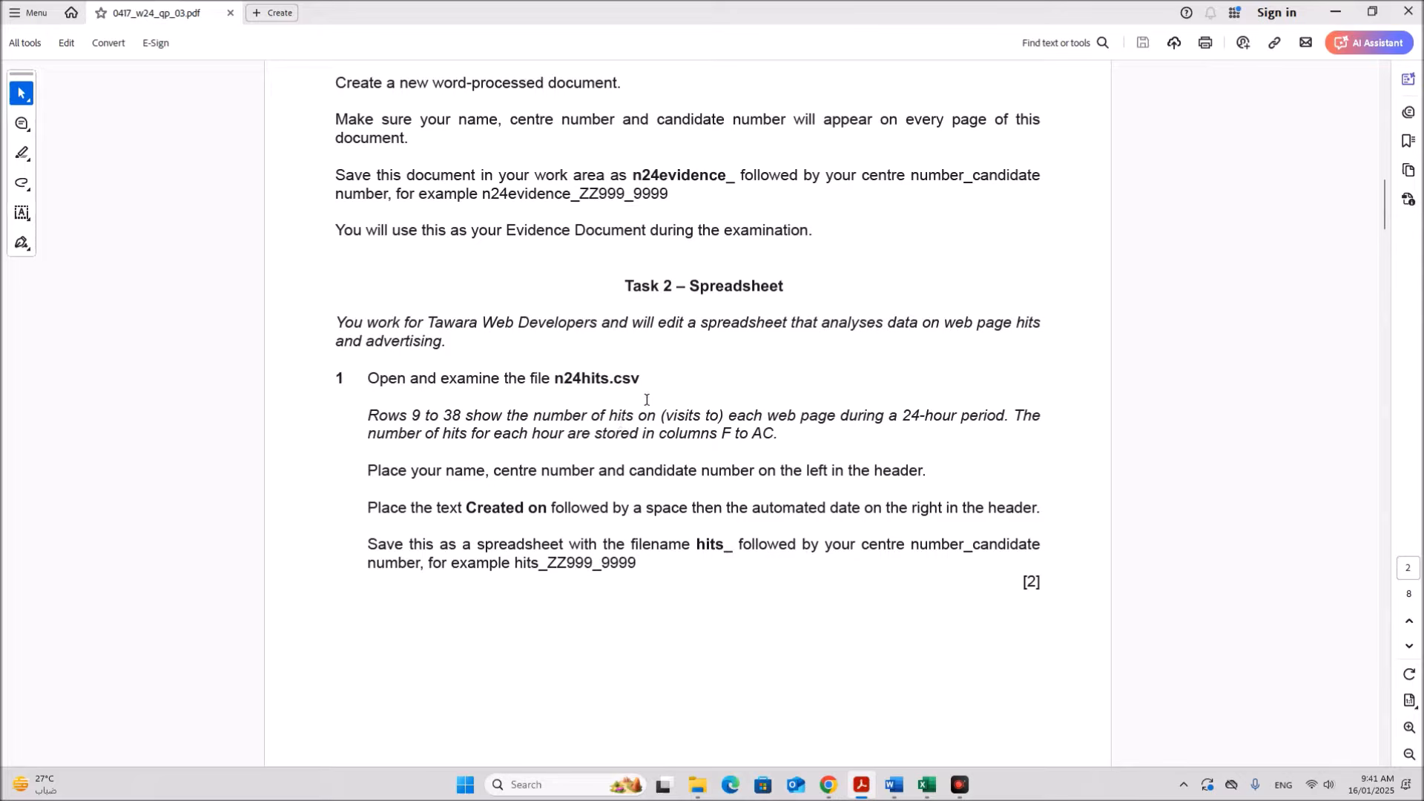
drag(380, 383, 655, 417)
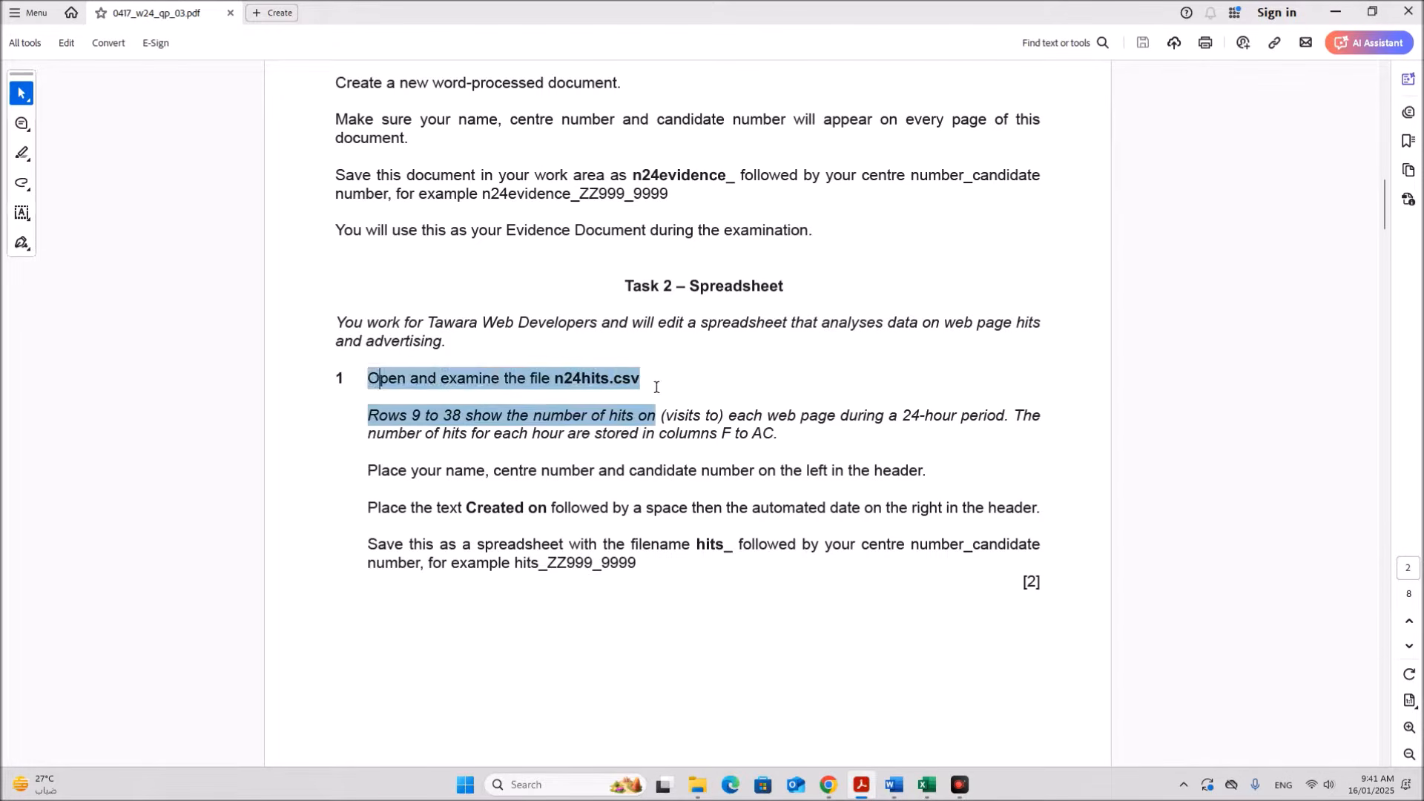
click(590, 444)
click(926, 785)
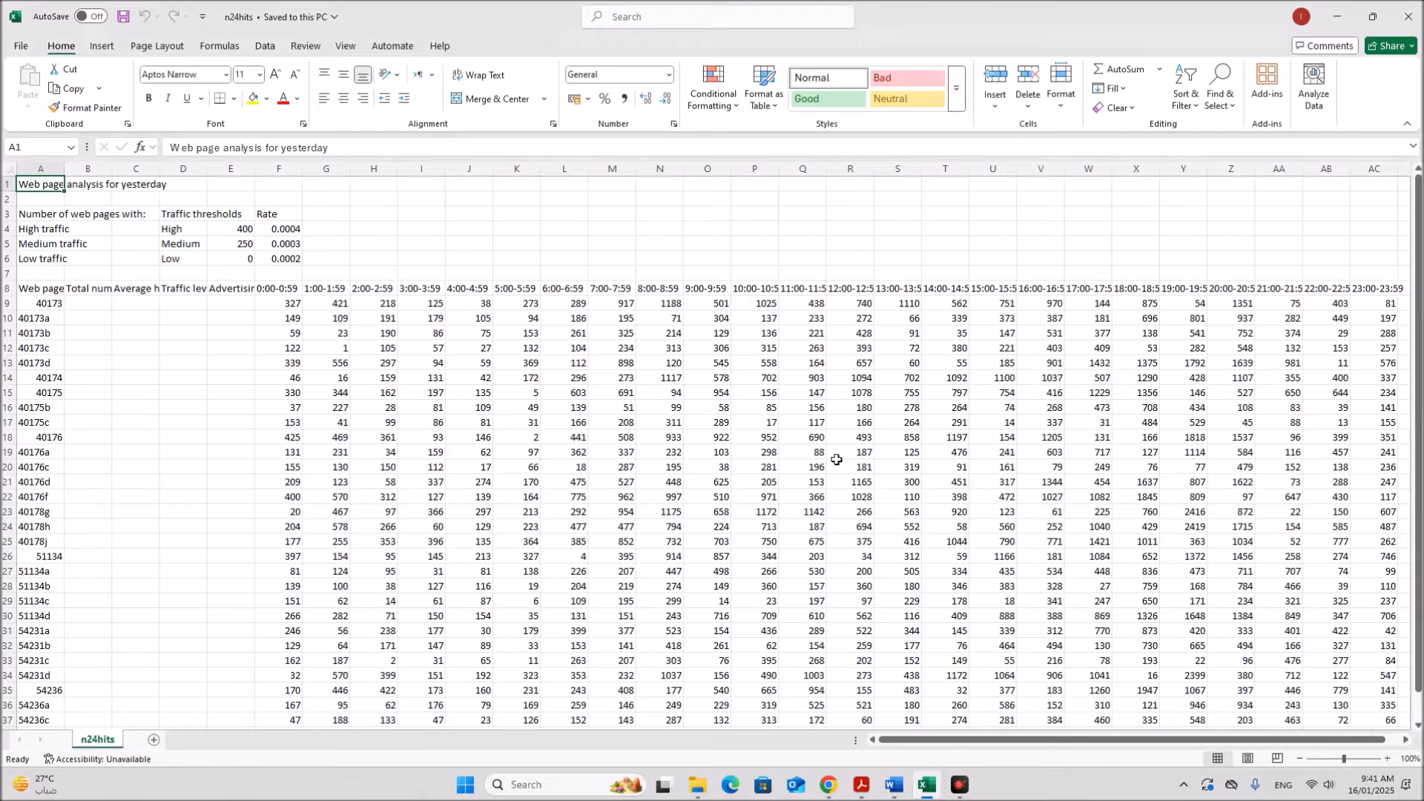
click(861, 784)
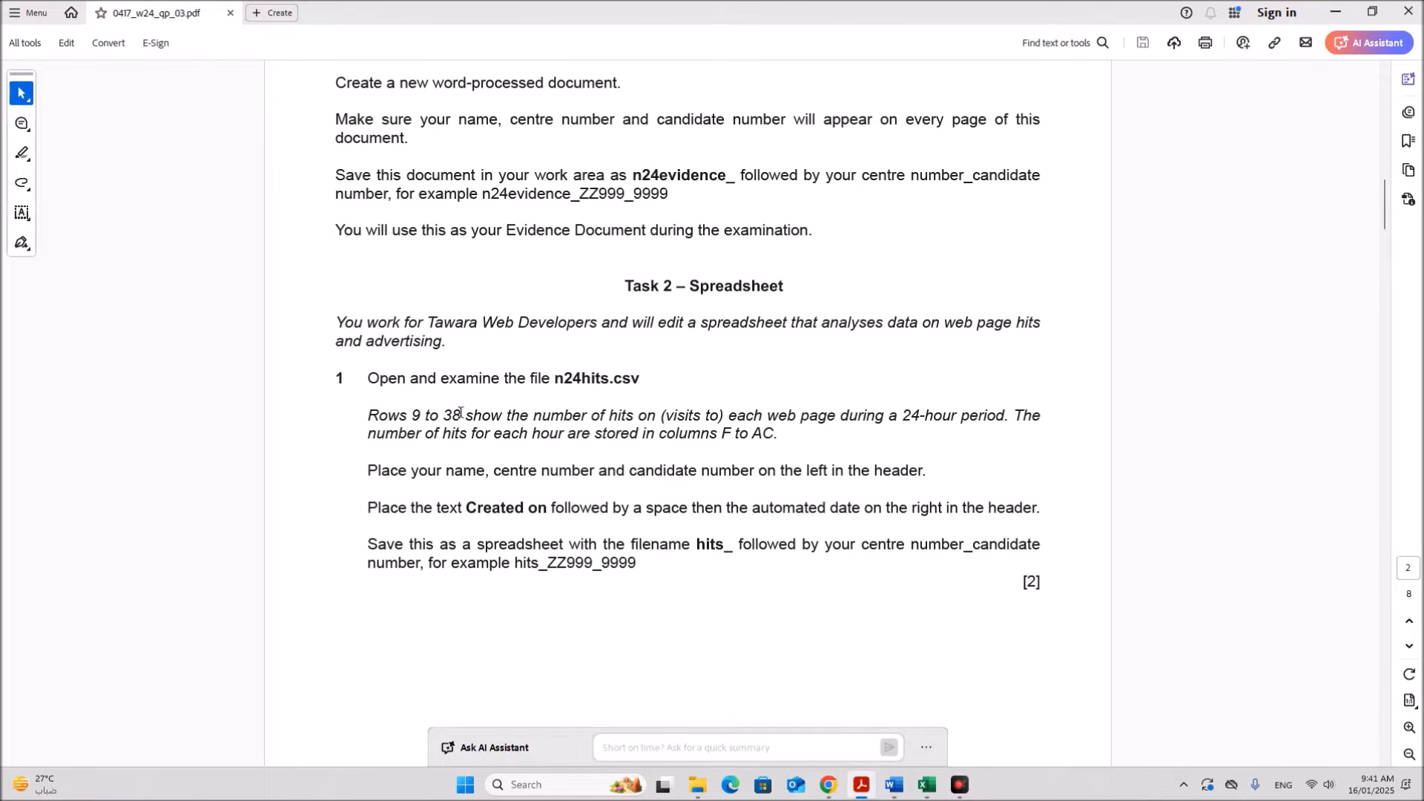
drag(489, 414, 777, 437)
Step: Examine the n24hits spreadsheet in Excel, checking columns F to AC and their hourly time headings in row 8
click(928, 786)
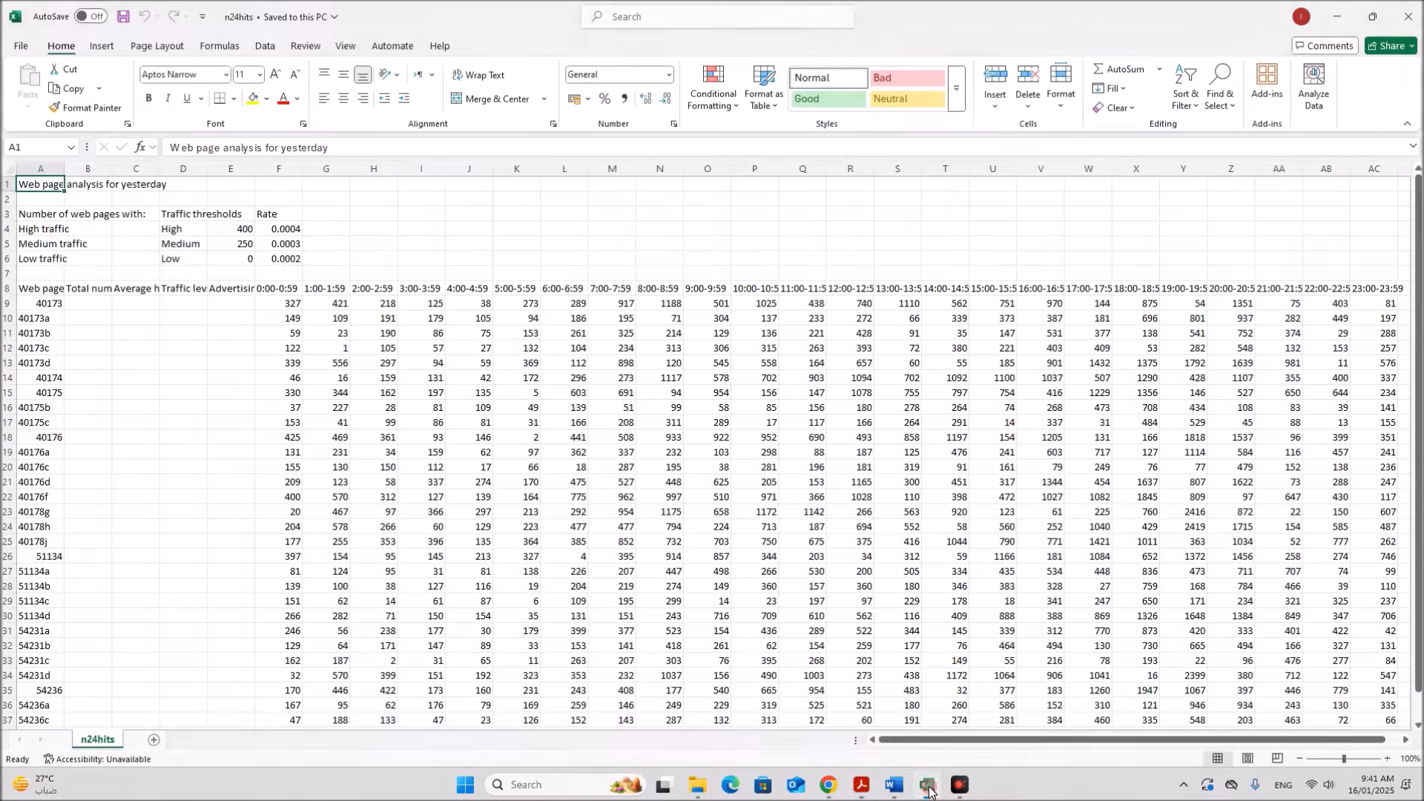
click(454, 344)
drag(287, 169, 1372, 169)
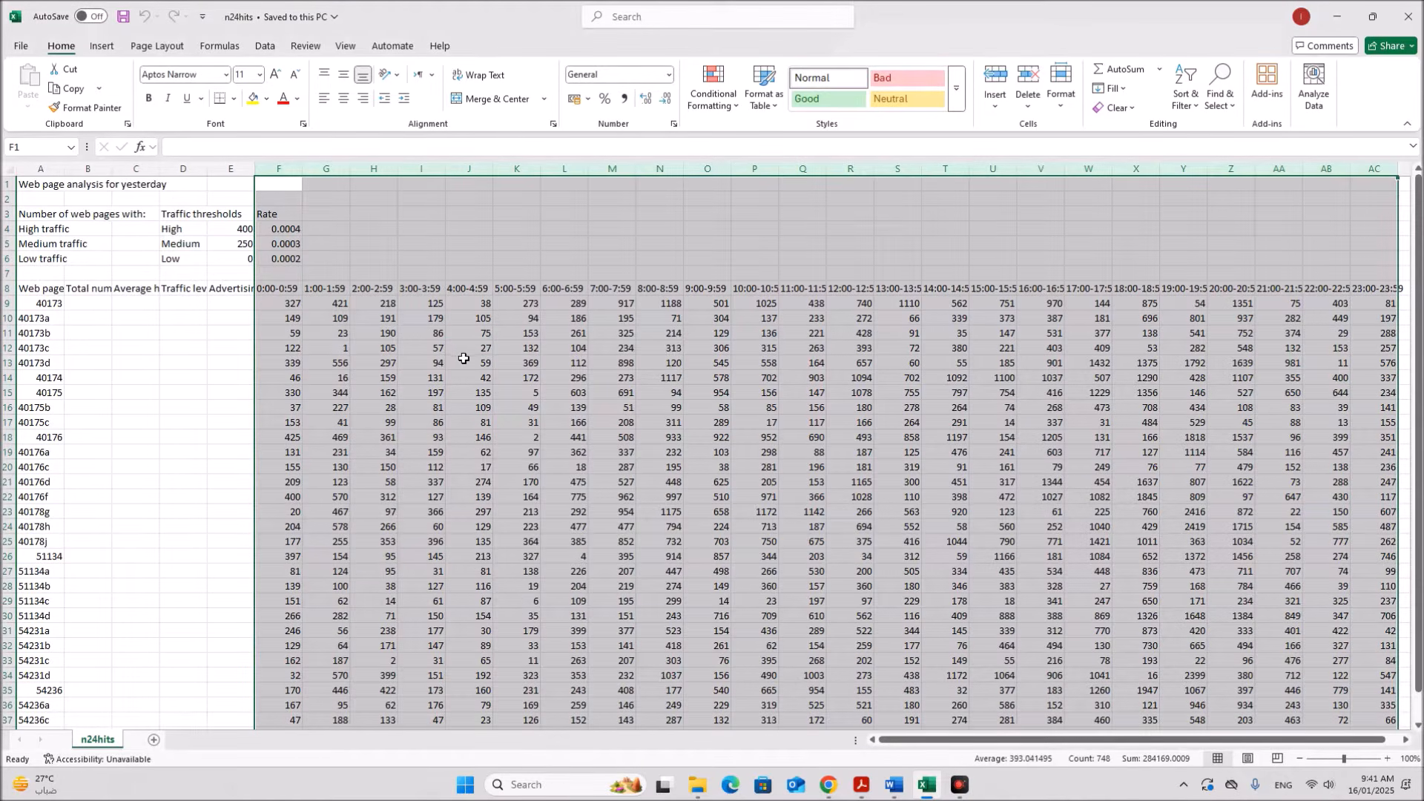
click(282, 290)
click(327, 291)
click(381, 291)
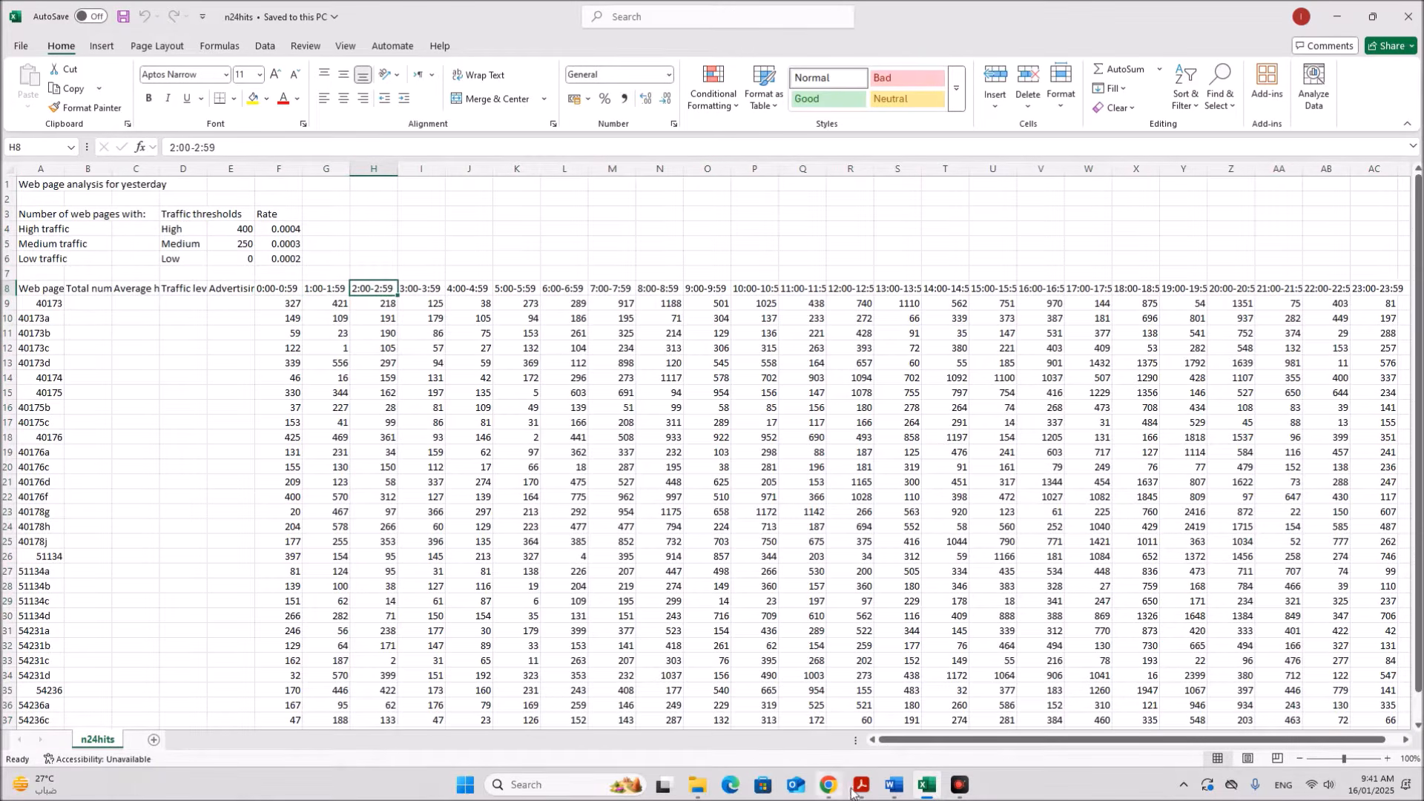
click(278, 286)
drag(279, 283, 1383, 288)
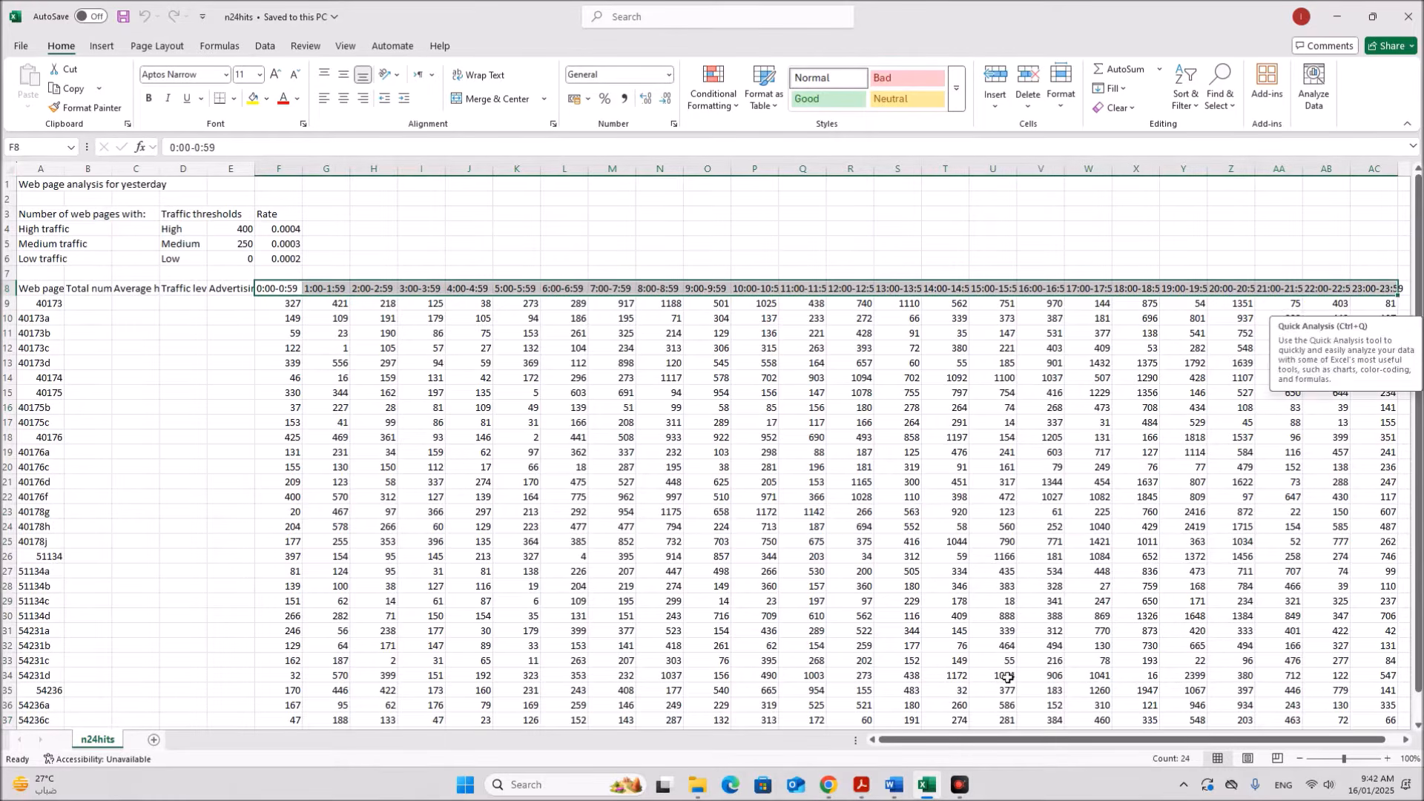
Step: Return to the exam paper and read the header and file name instructions in step 1 of Task 2
click(861, 785)
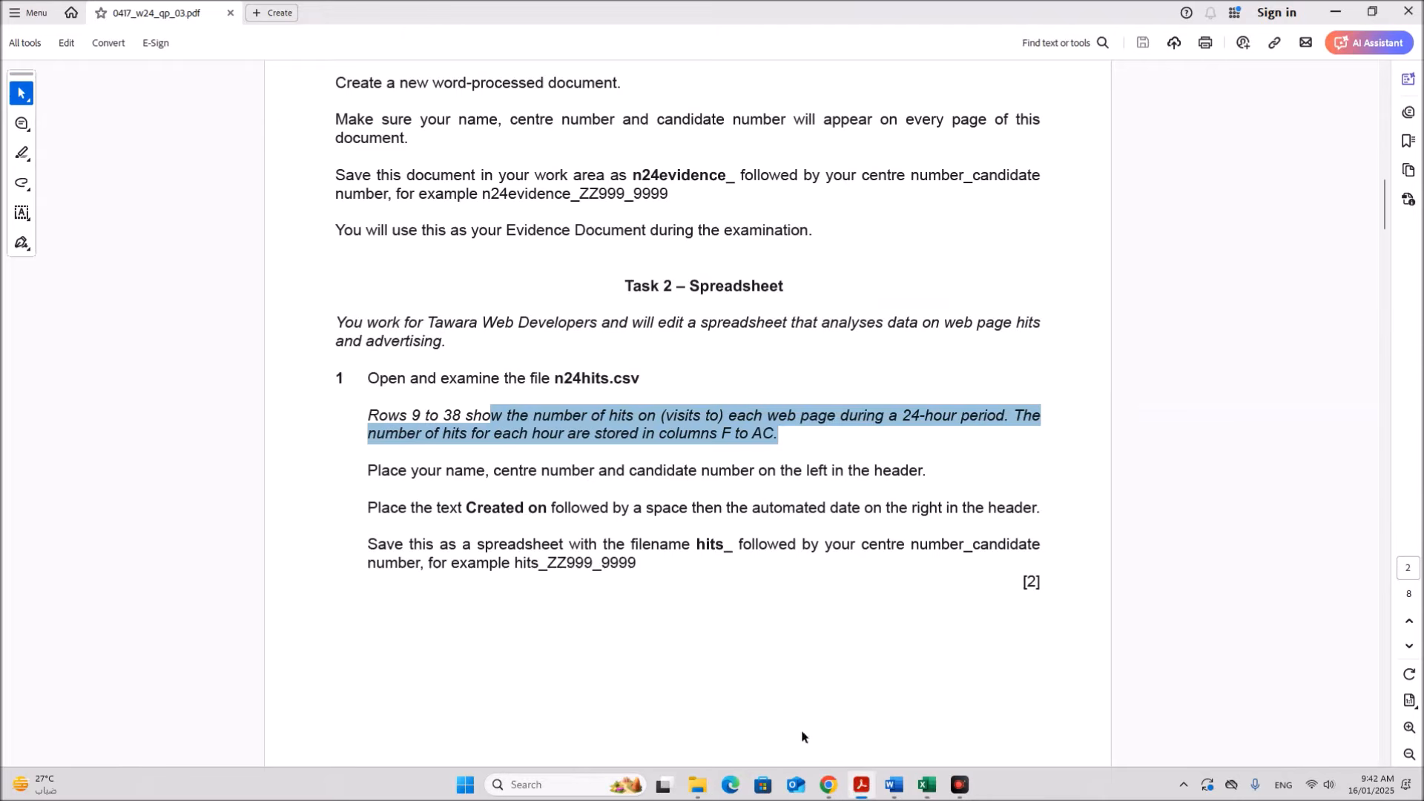
click(553, 491)
click(555, 441)
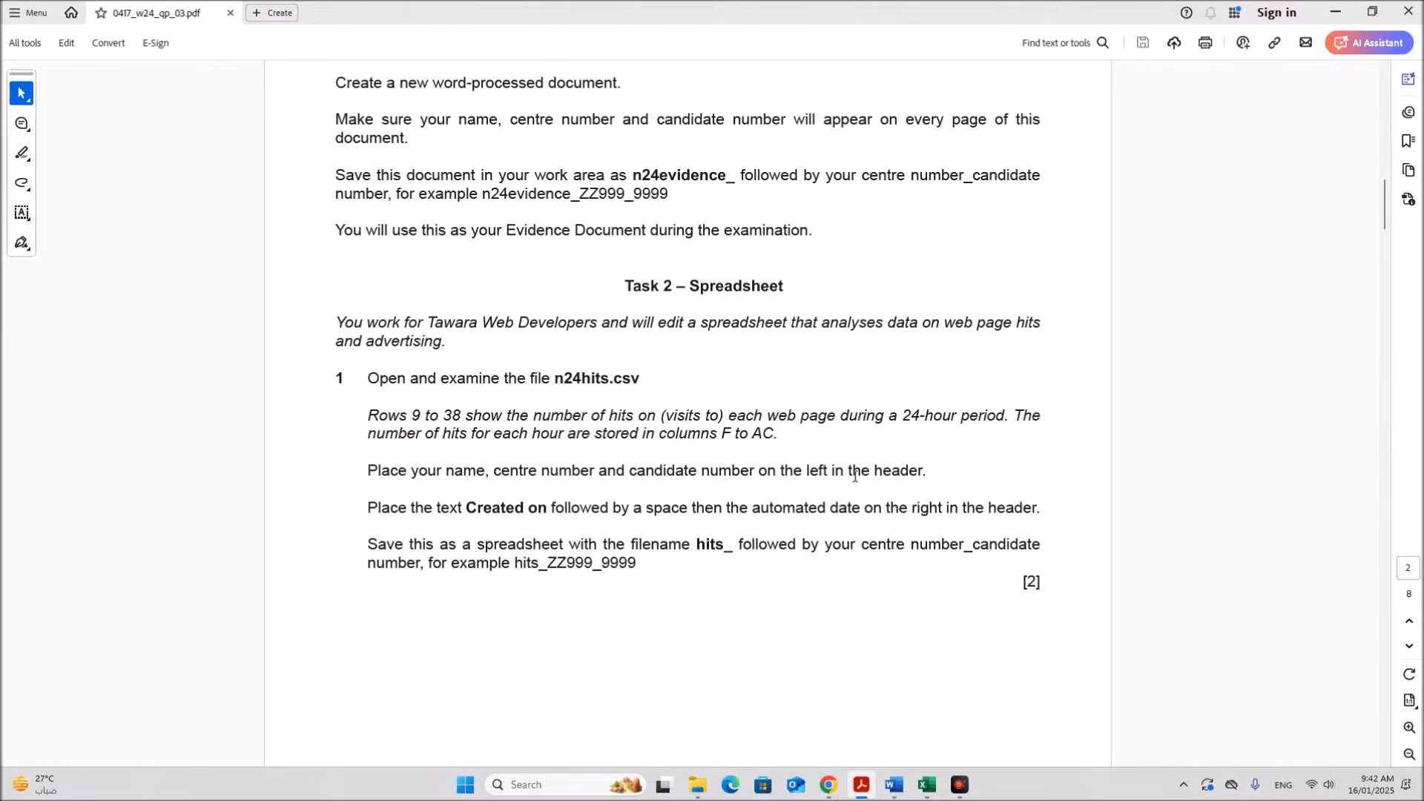
Step: Add a page header to the n24hits sheet in Excel with the name, centre number and candidate number in its left section
click(927, 785)
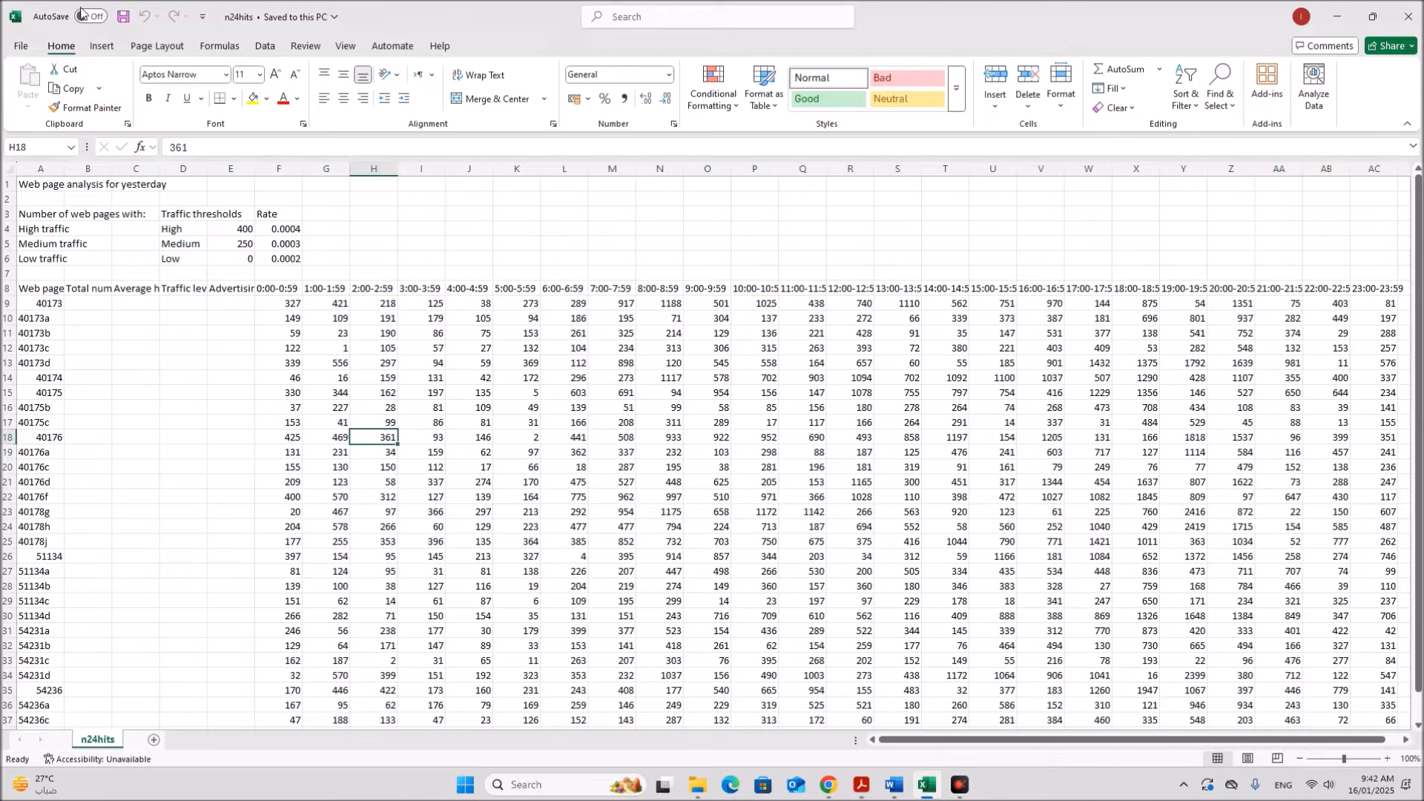
click(102, 46)
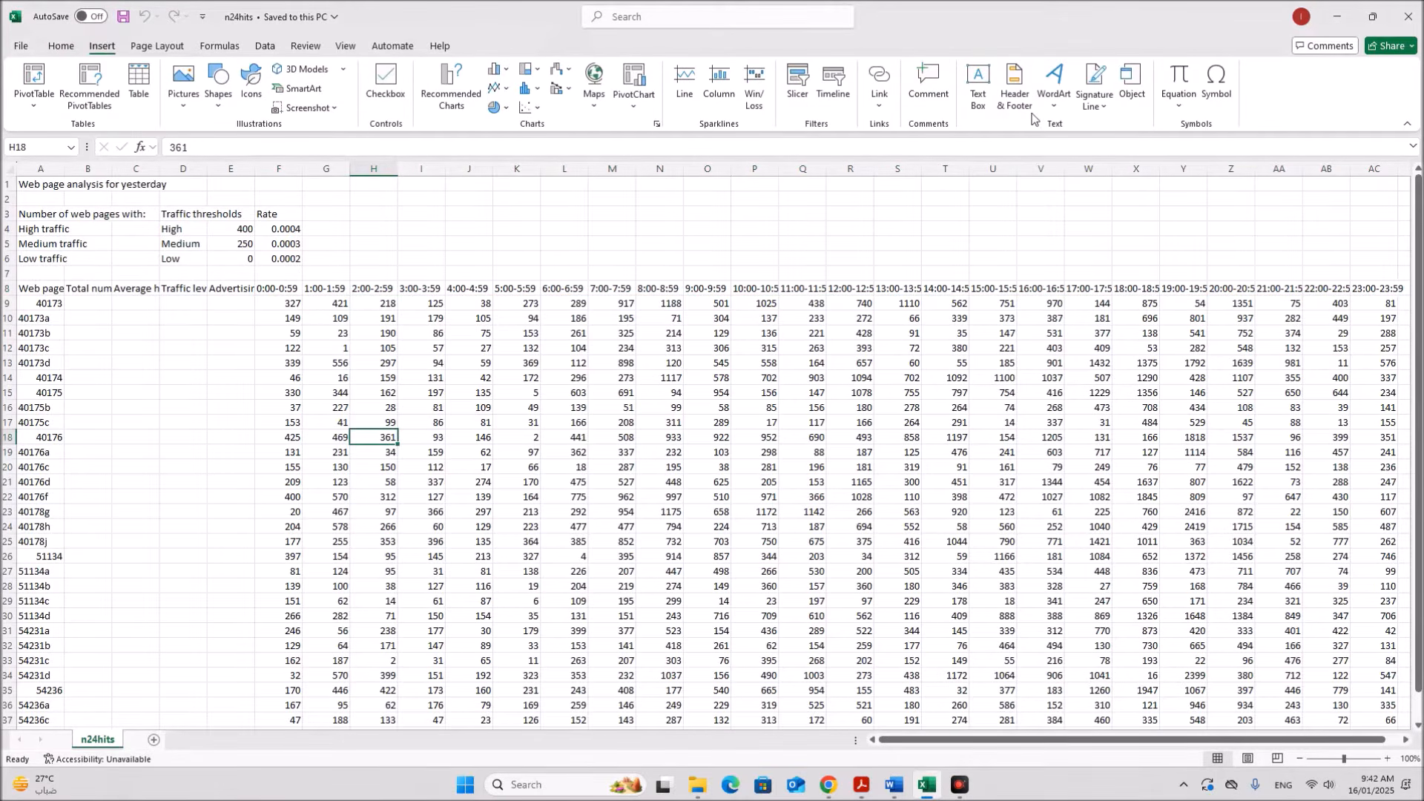
click(1014, 85)
click(165, 256)
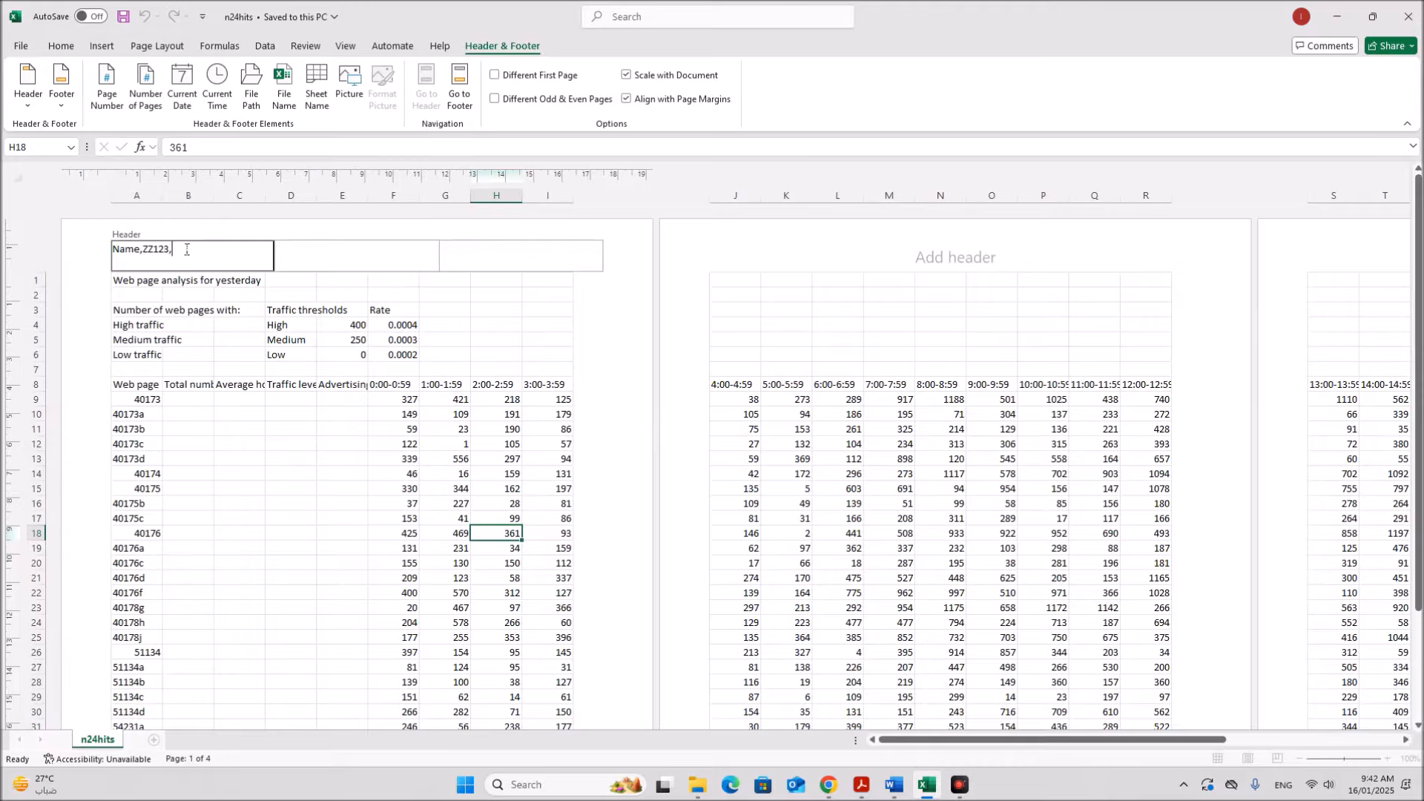
click(240, 414)
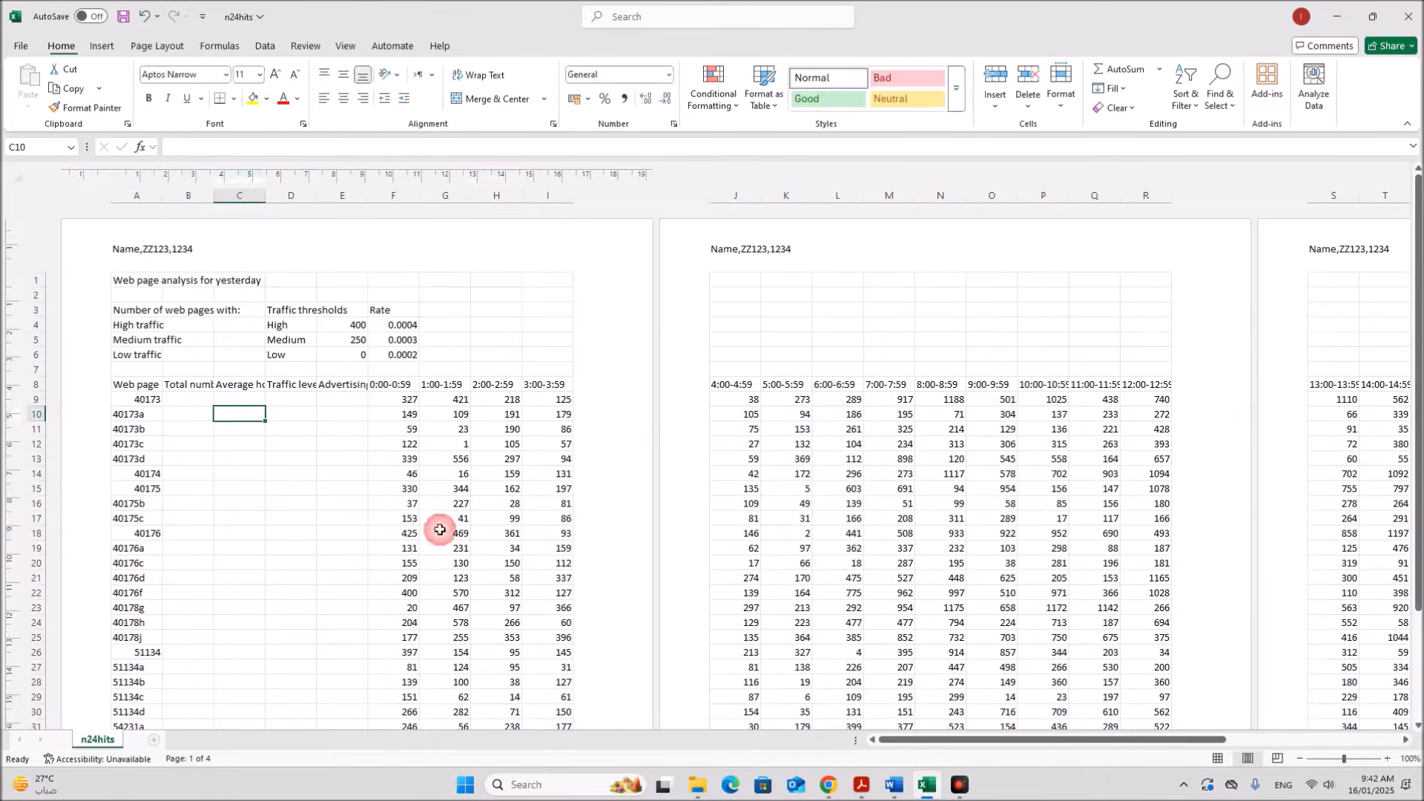
Step: Check the header date instruction in the exam paper, and enter "Created on" in the right section of the Excel header
click(854, 792)
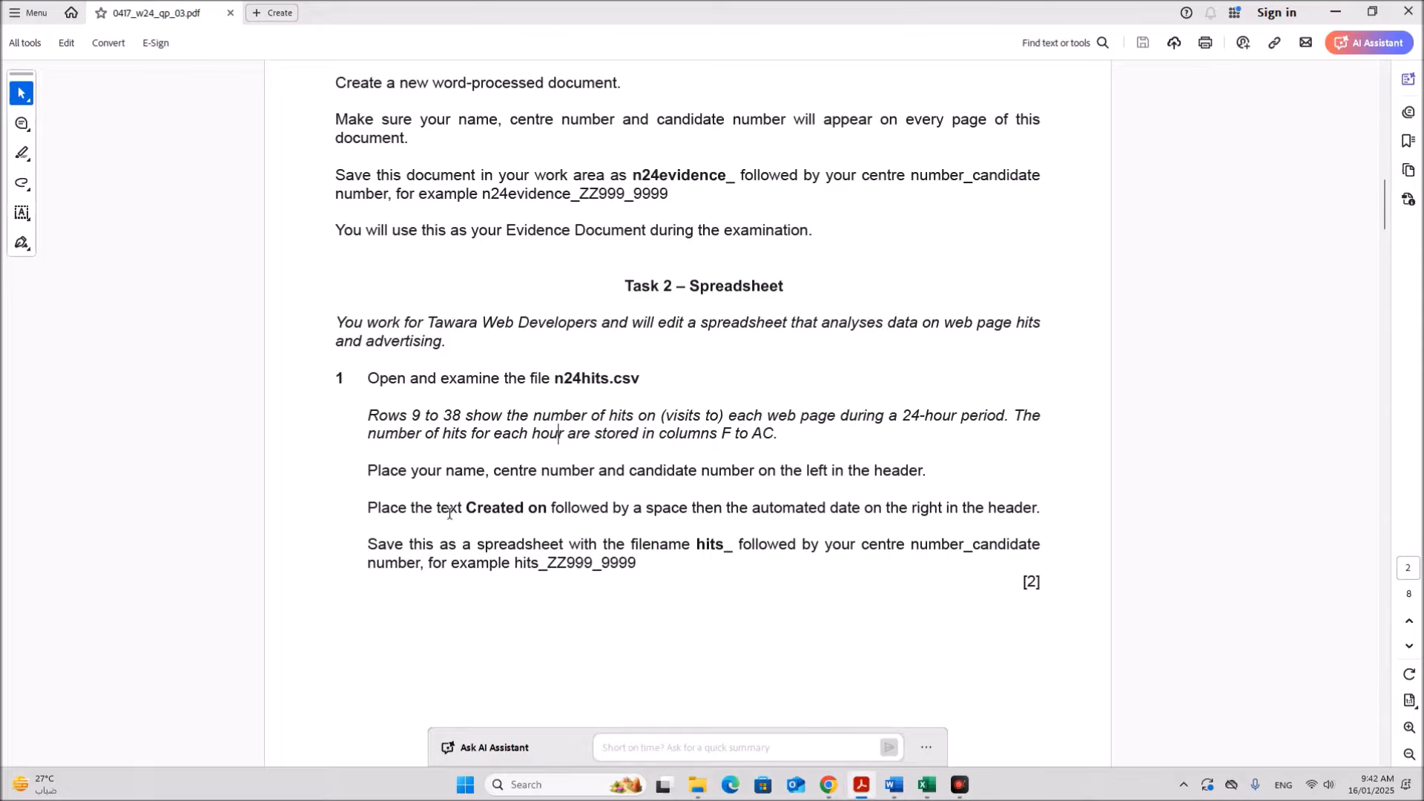
drag(467, 508, 542, 517)
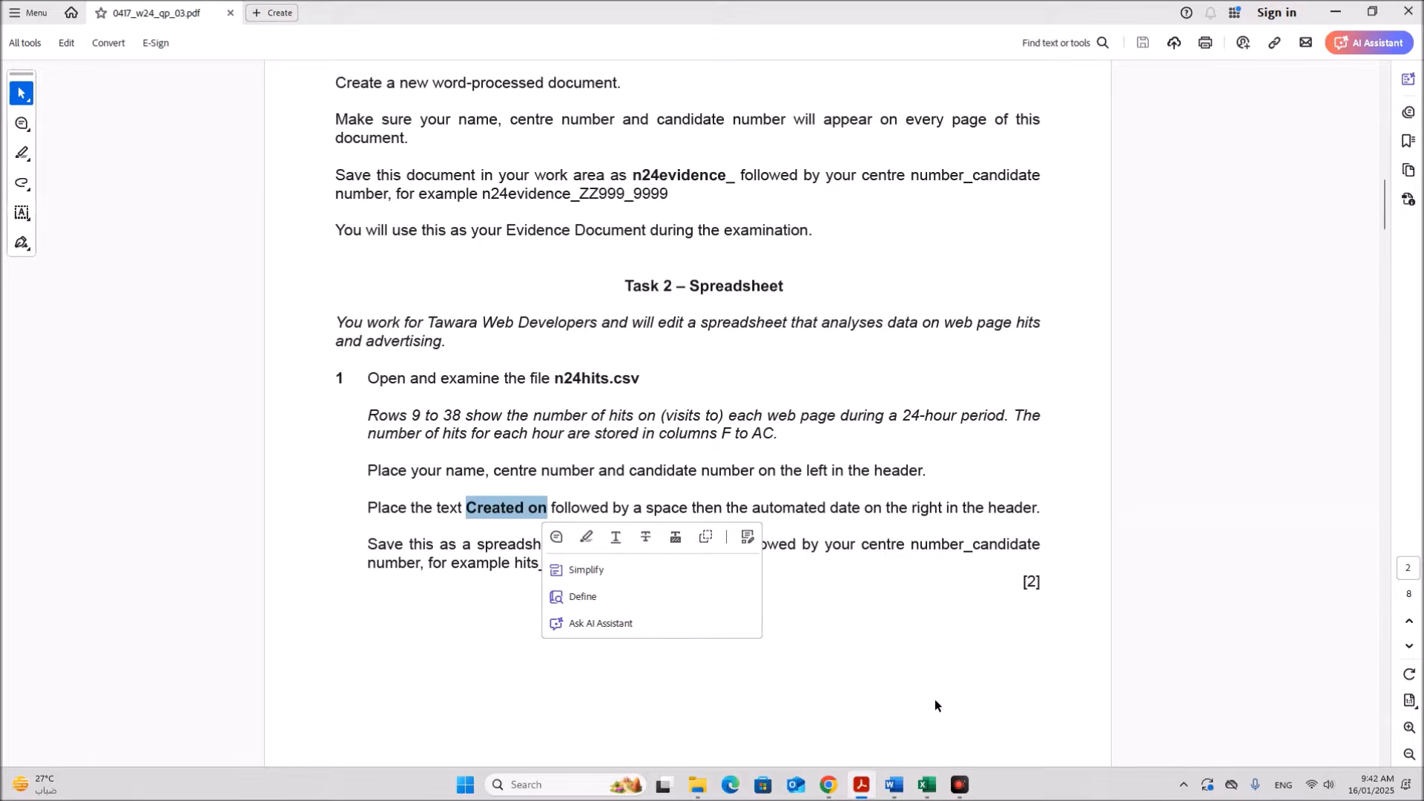
click(958, 650)
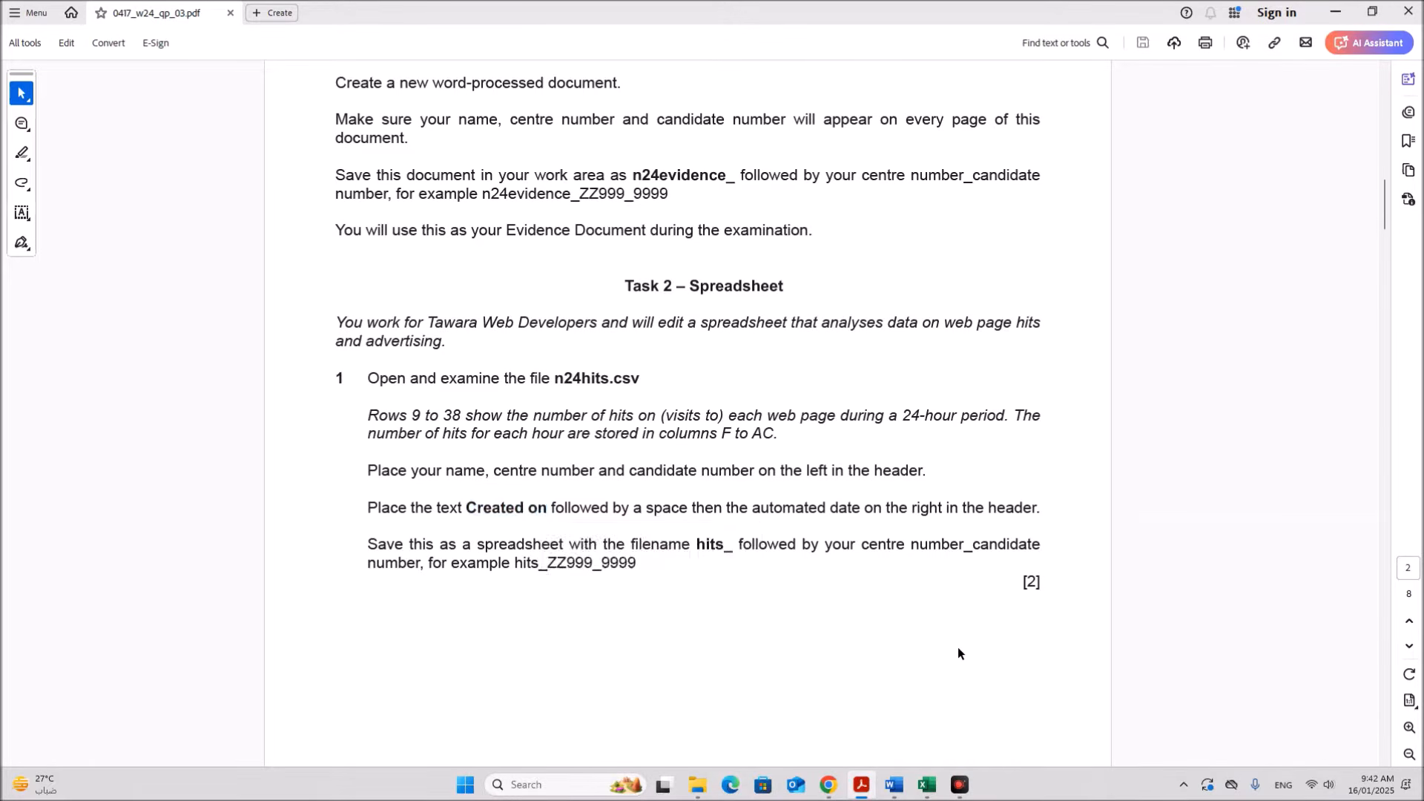
click(926, 785)
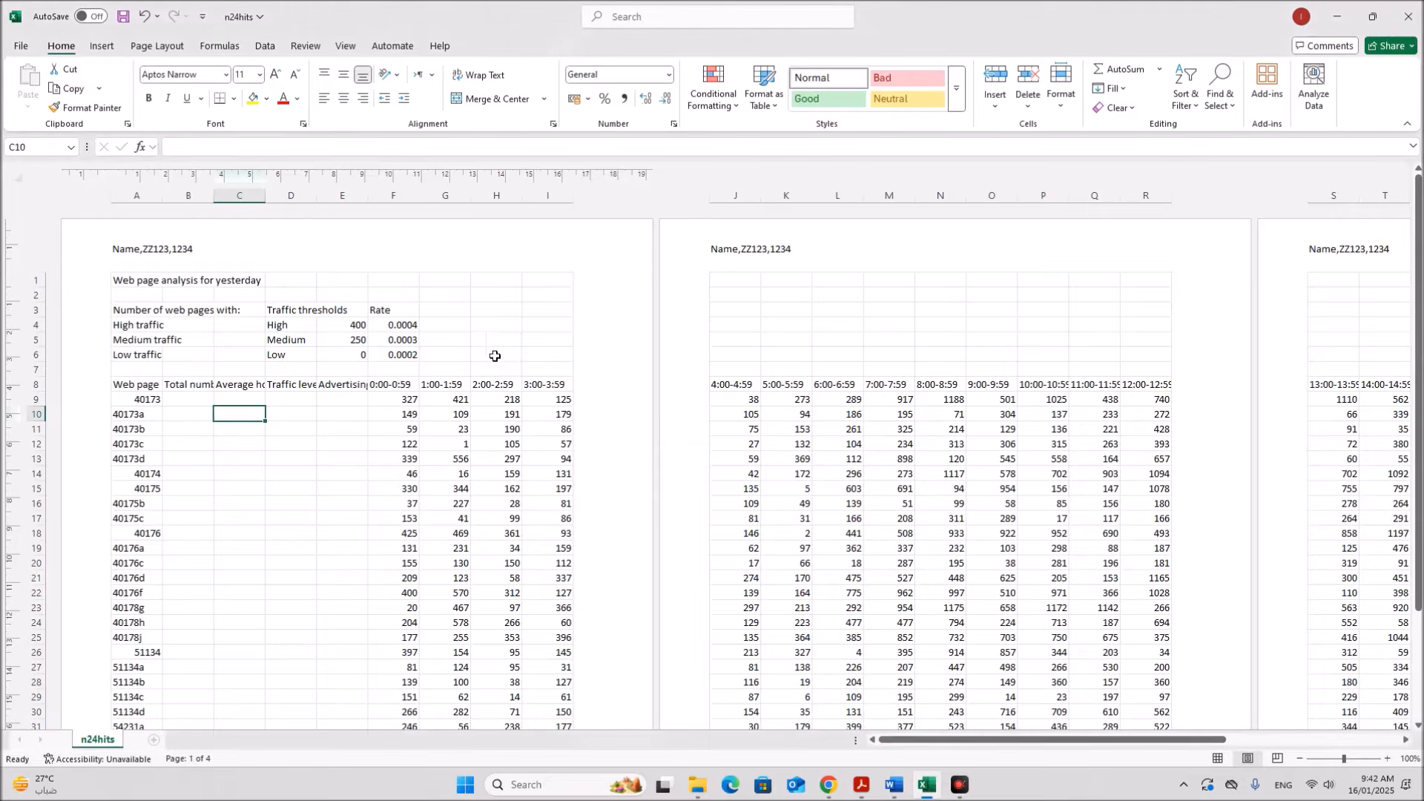
click(472, 253)
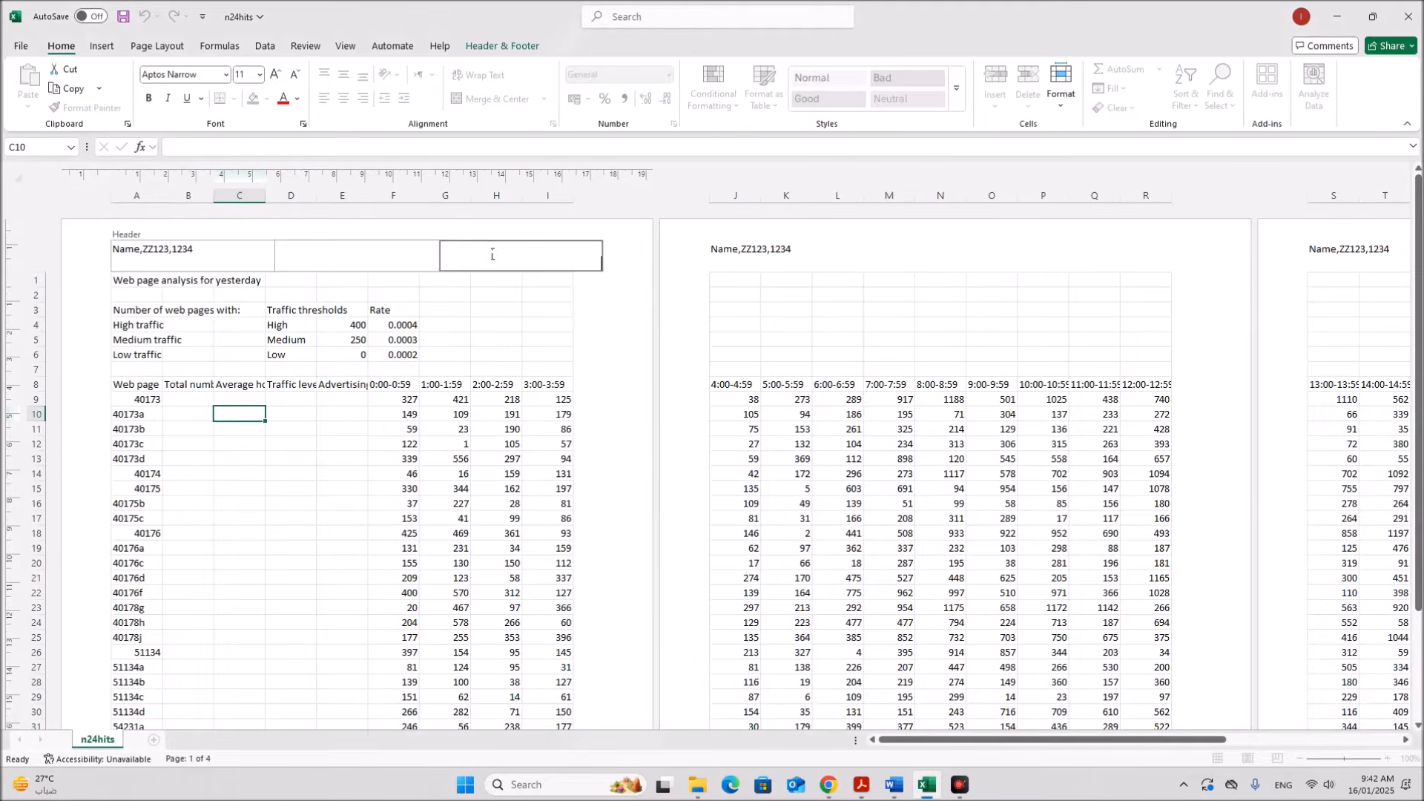
text(Created on)
click(494, 46)
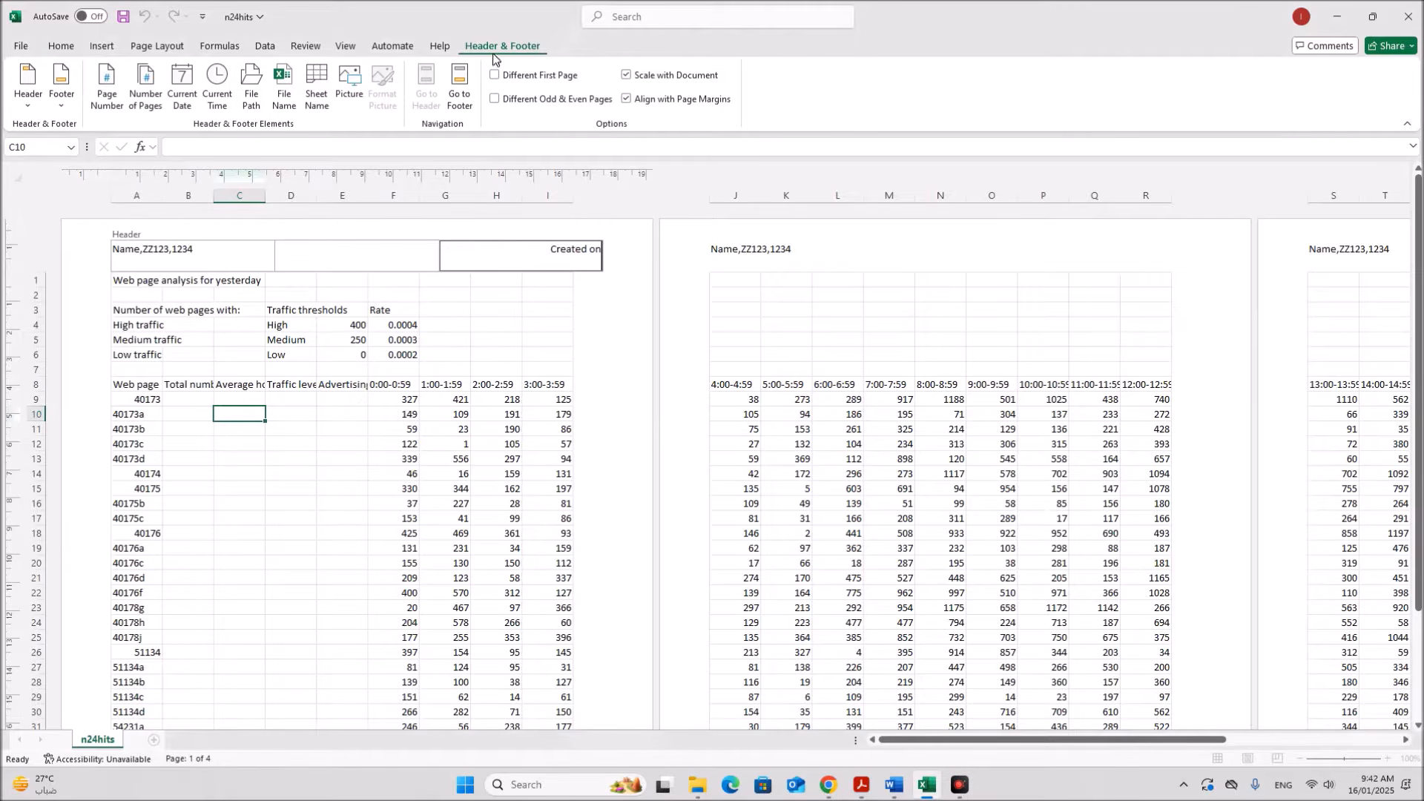
click(215, 102)
key(BackSpace)
key(BackSpace)
key(BackSpace)
key(BackSpace)
key(BackSpace)
key(BackSpace)
key(BackSpace)
Step: Insert the automated current date after "Created on" in the header and return the worksheet to Normal view
click(178, 94)
click(861, 784)
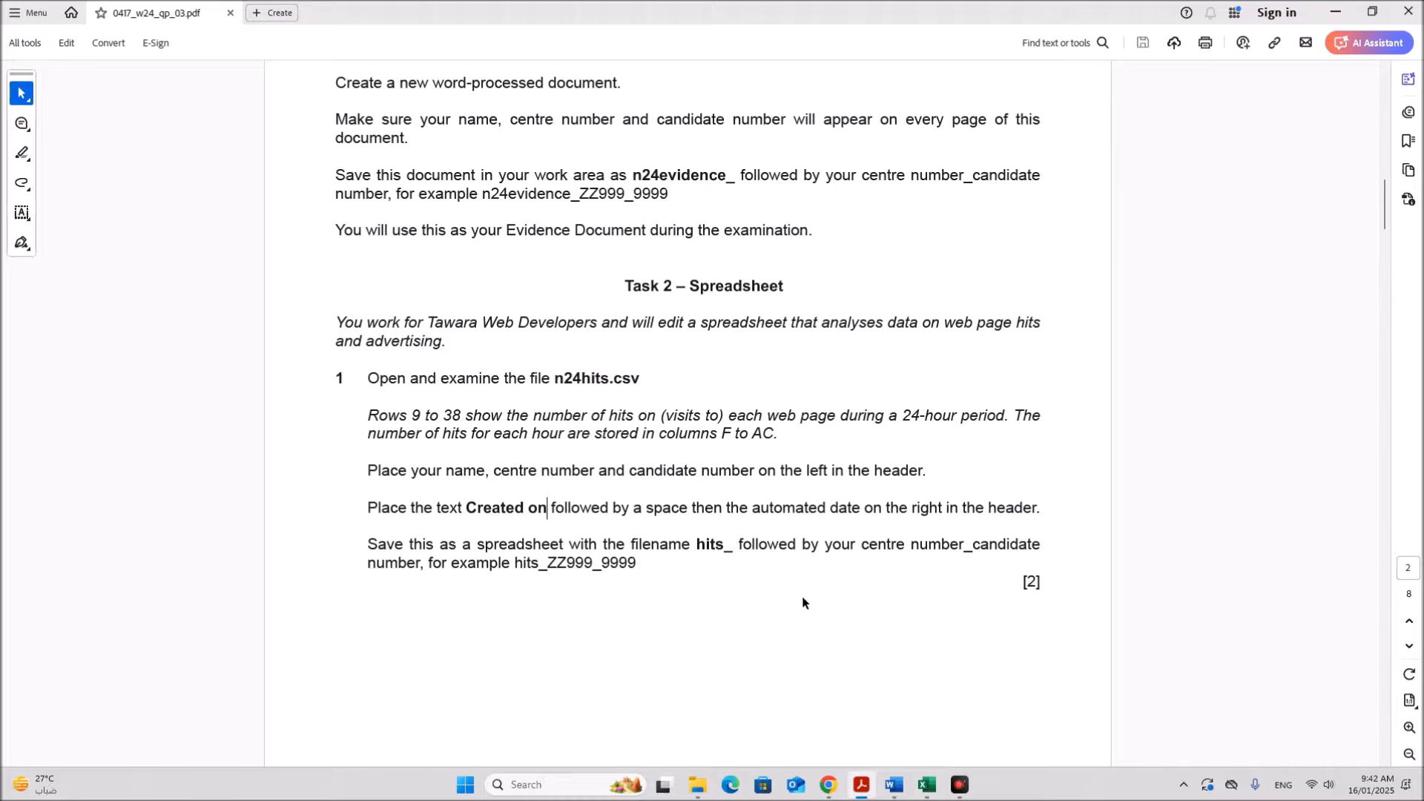
drag(695, 548, 729, 549)
click(927, 785)
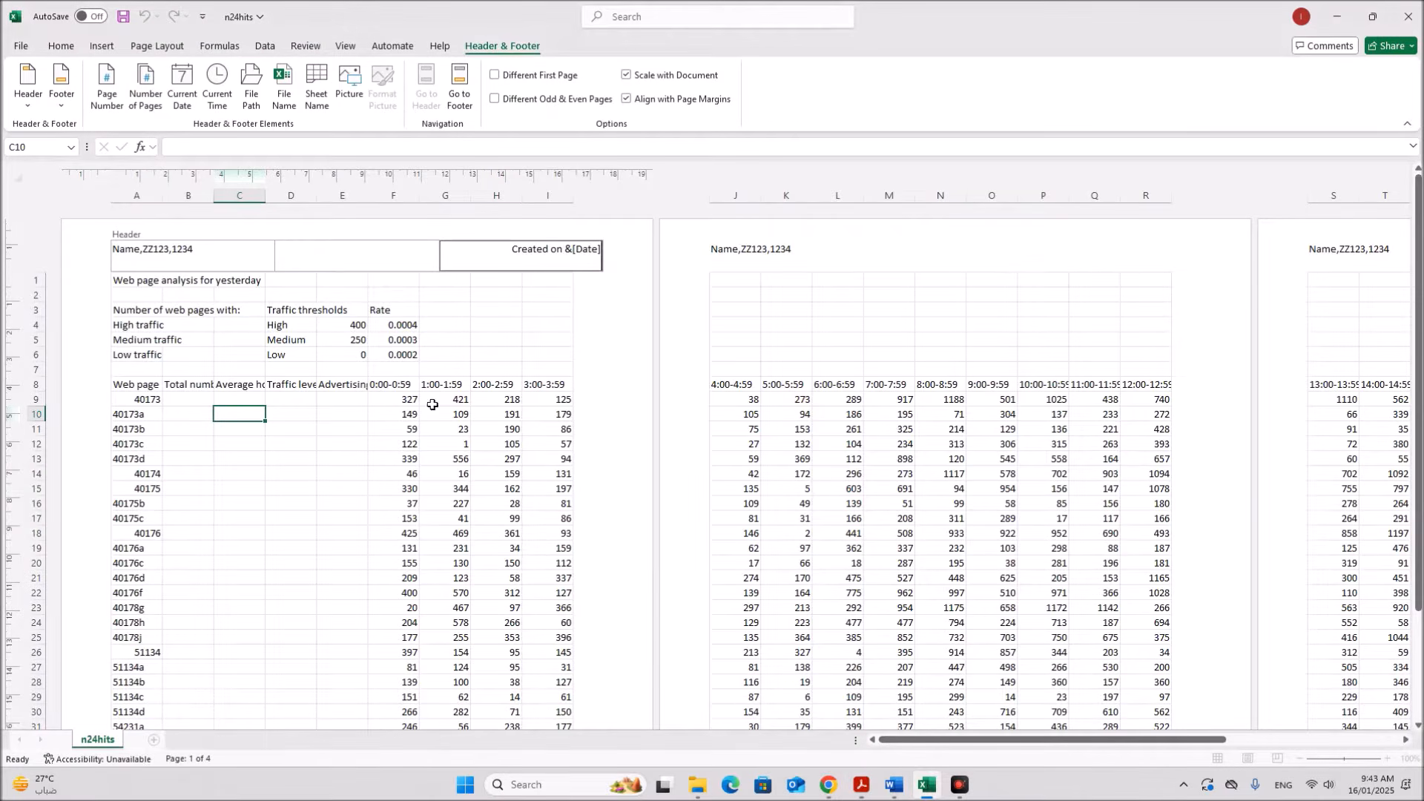
click(519, 492)
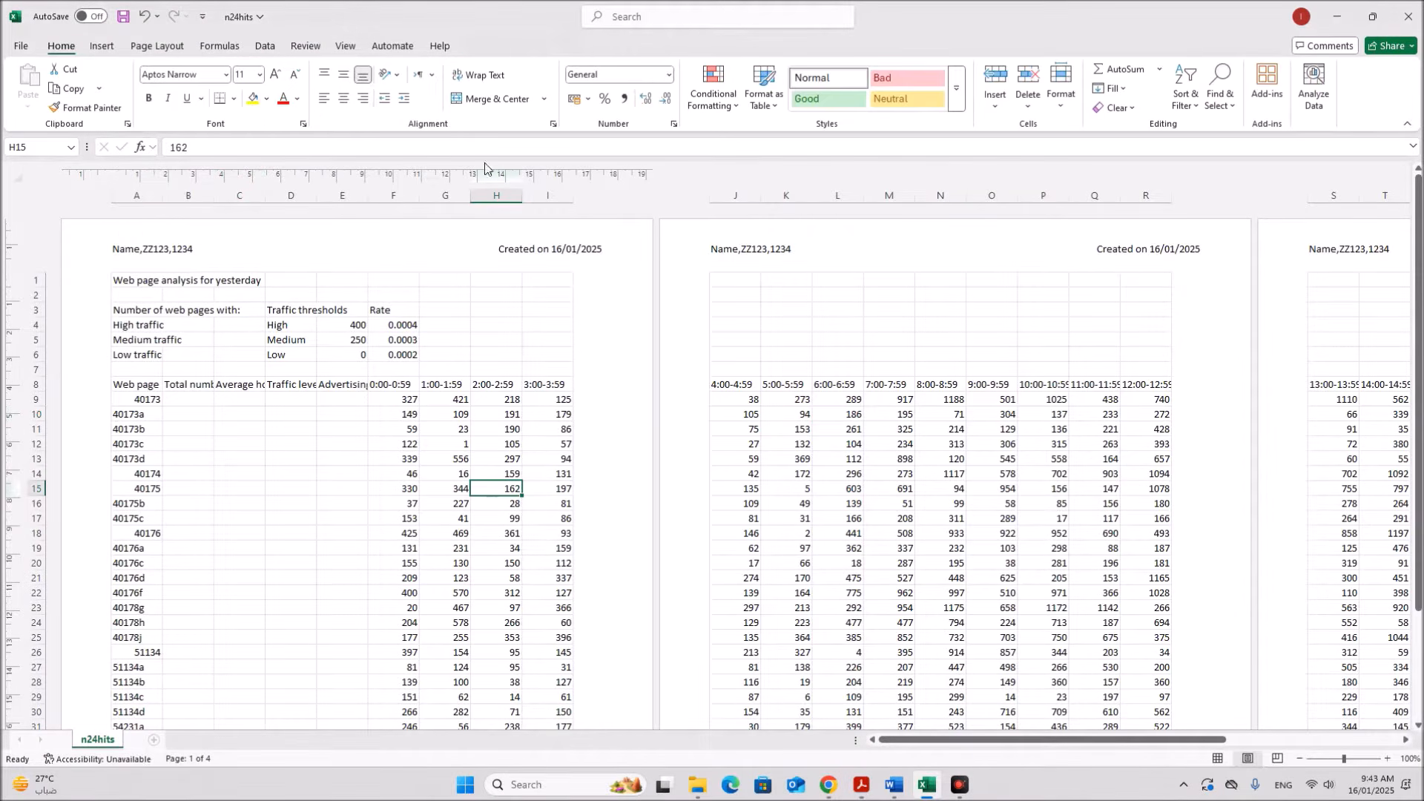
click(346, 46)
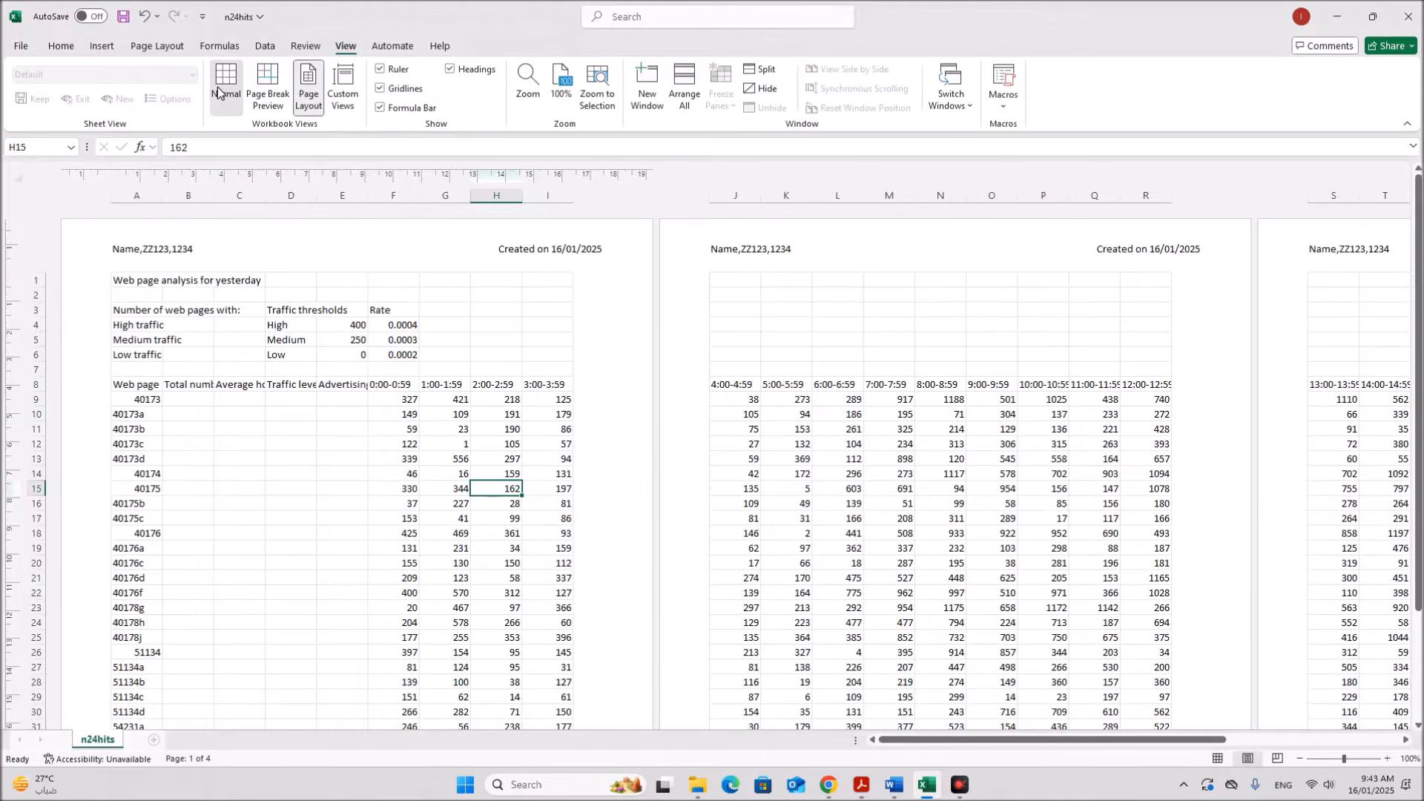
click(218, 92)
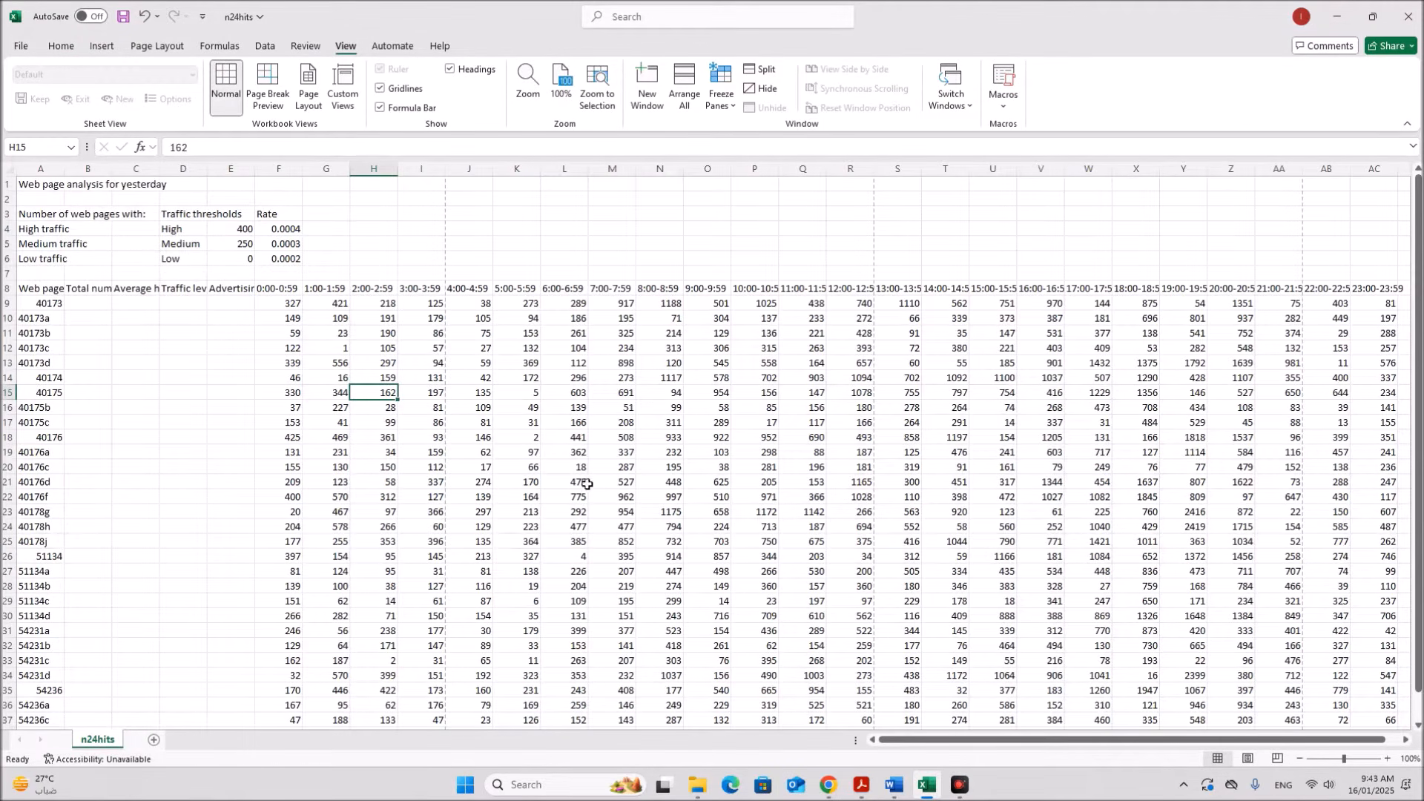
Step: Save the file in the N24 P3 folder as an Excel Workbook named hits_ followed by the centre number, an underscore and the candidate number
click(12, 47)
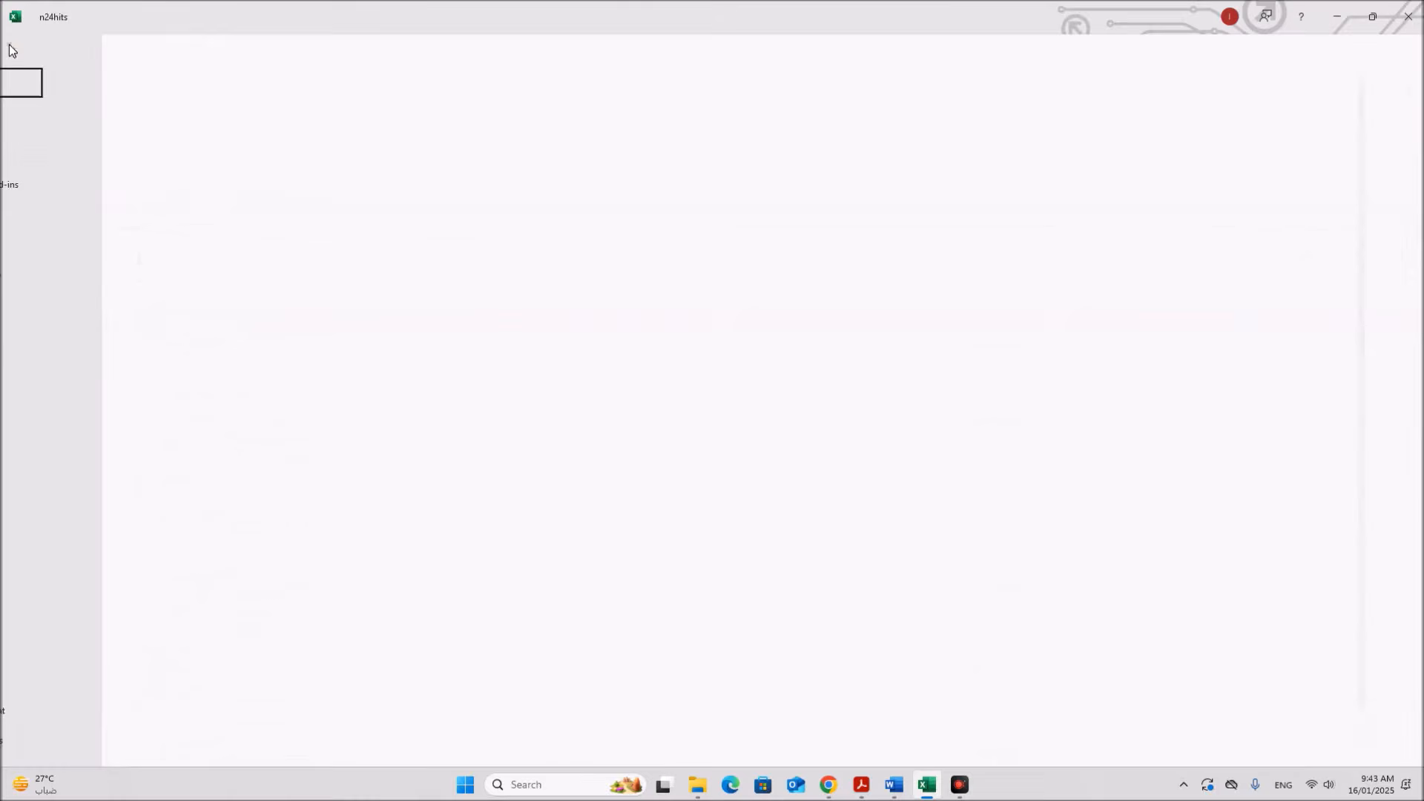
click(185, 355)
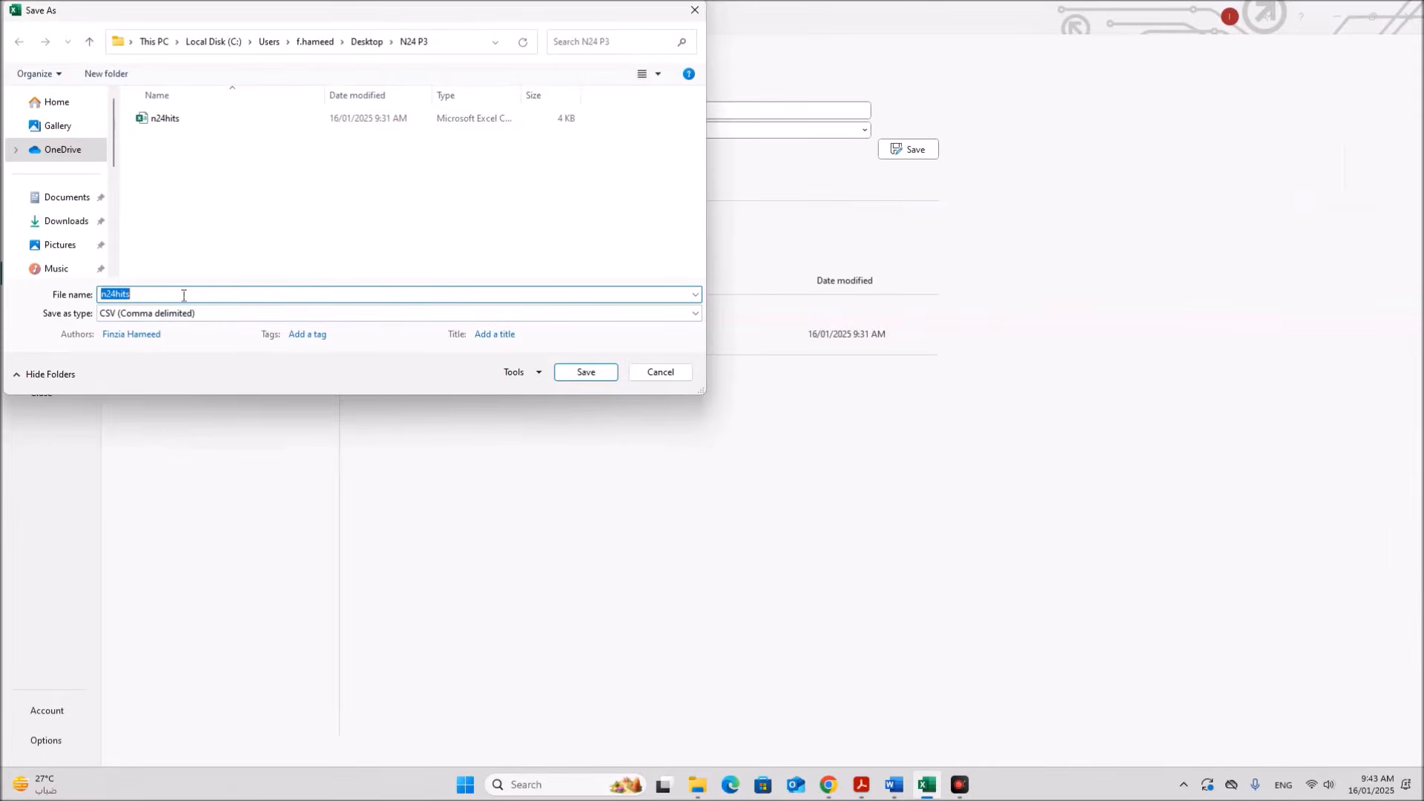
text(h)
click(146, 313)
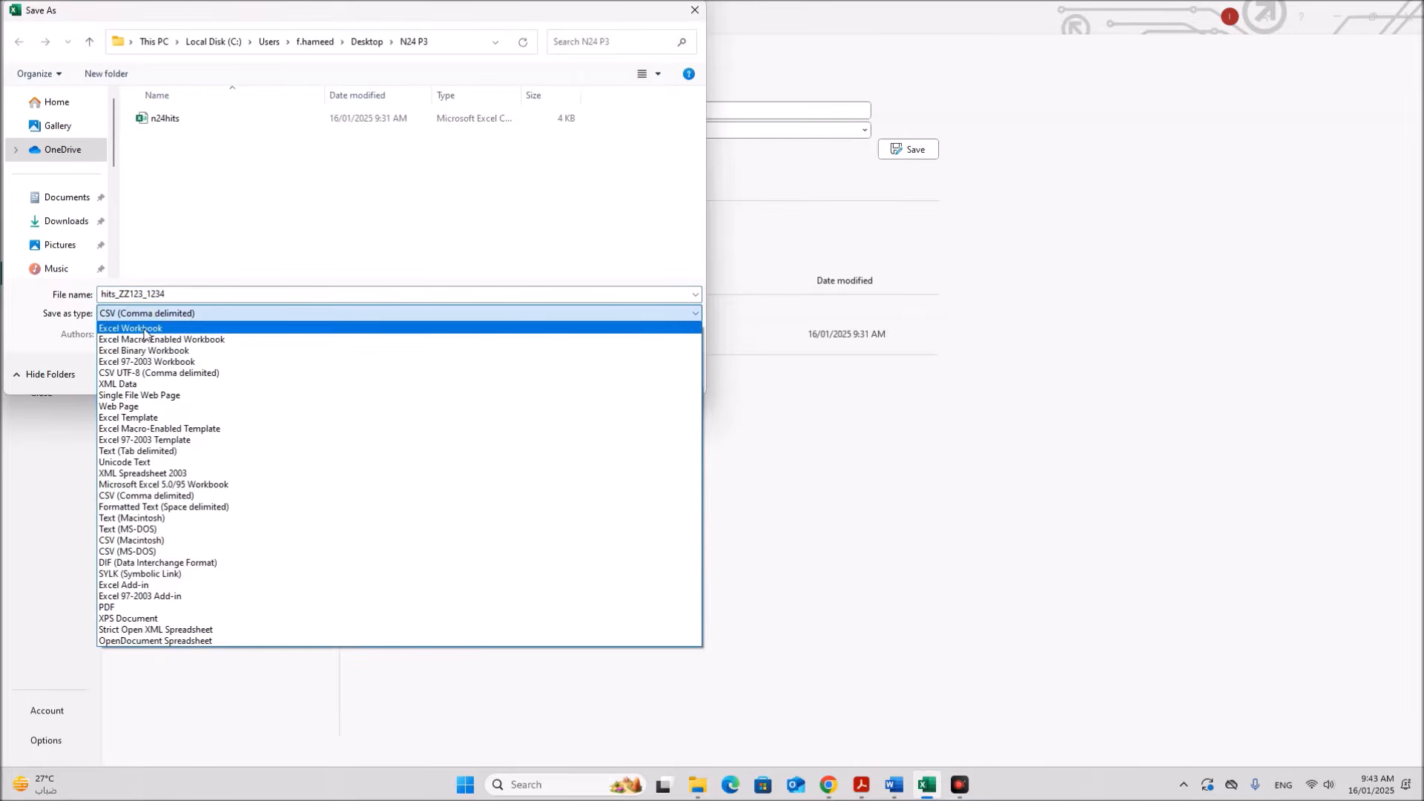
click(144, 331)
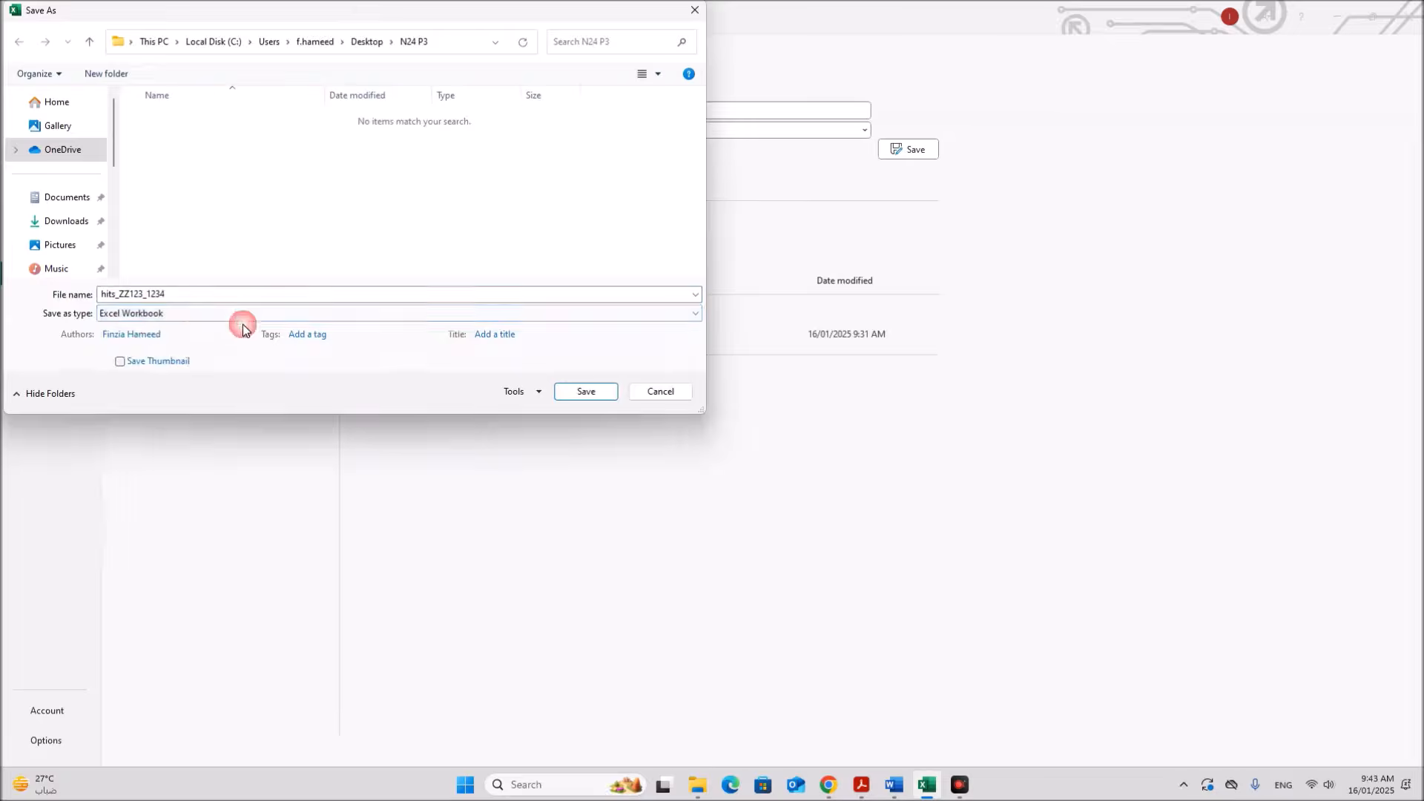
click(596, 395)
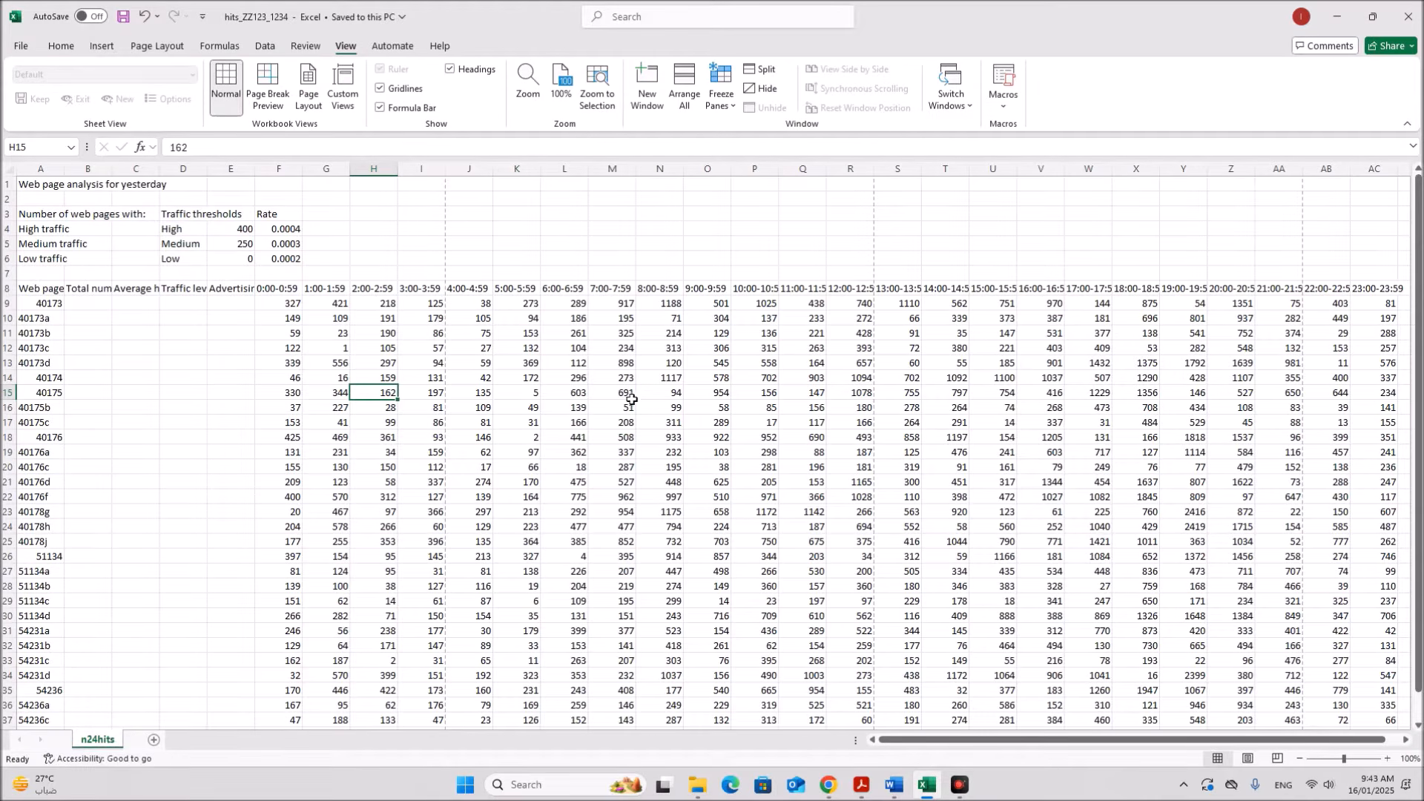
Step: Check the alignment instruction in step 2 of the exam paper, and centre-align all data in rows 9 to 38 in Excel
click(860, 784)
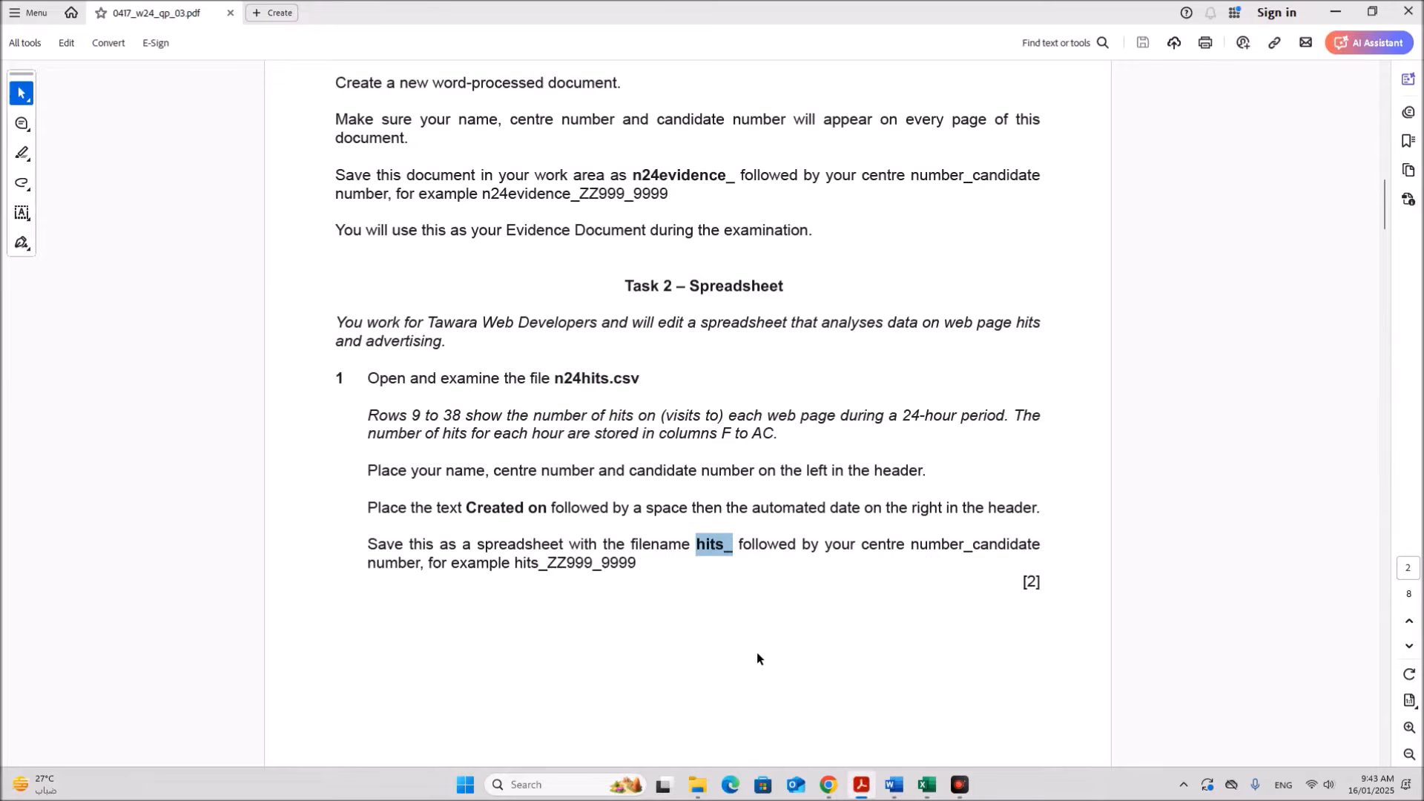
scroll(752, 631, down, 10)
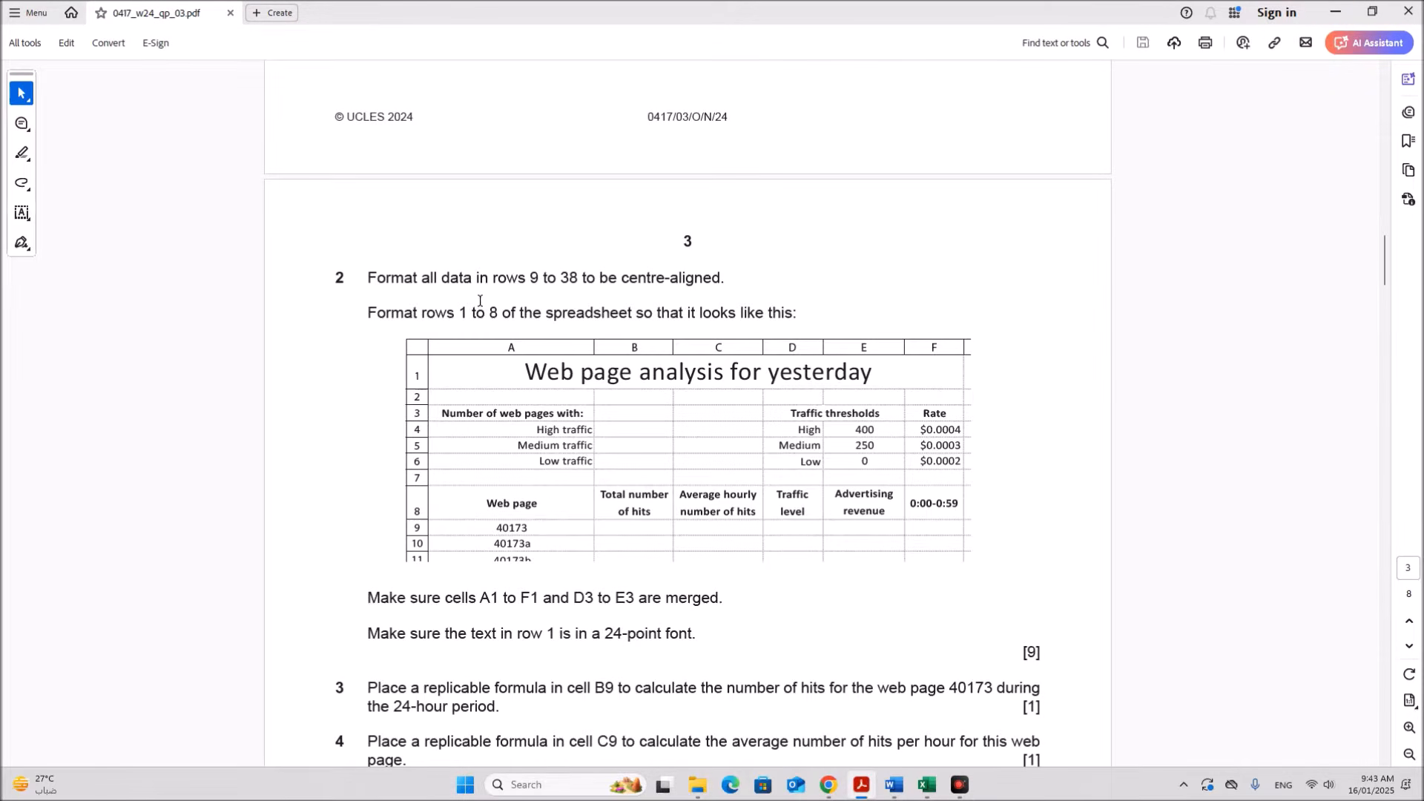
drag(539, 281, 721, 279)
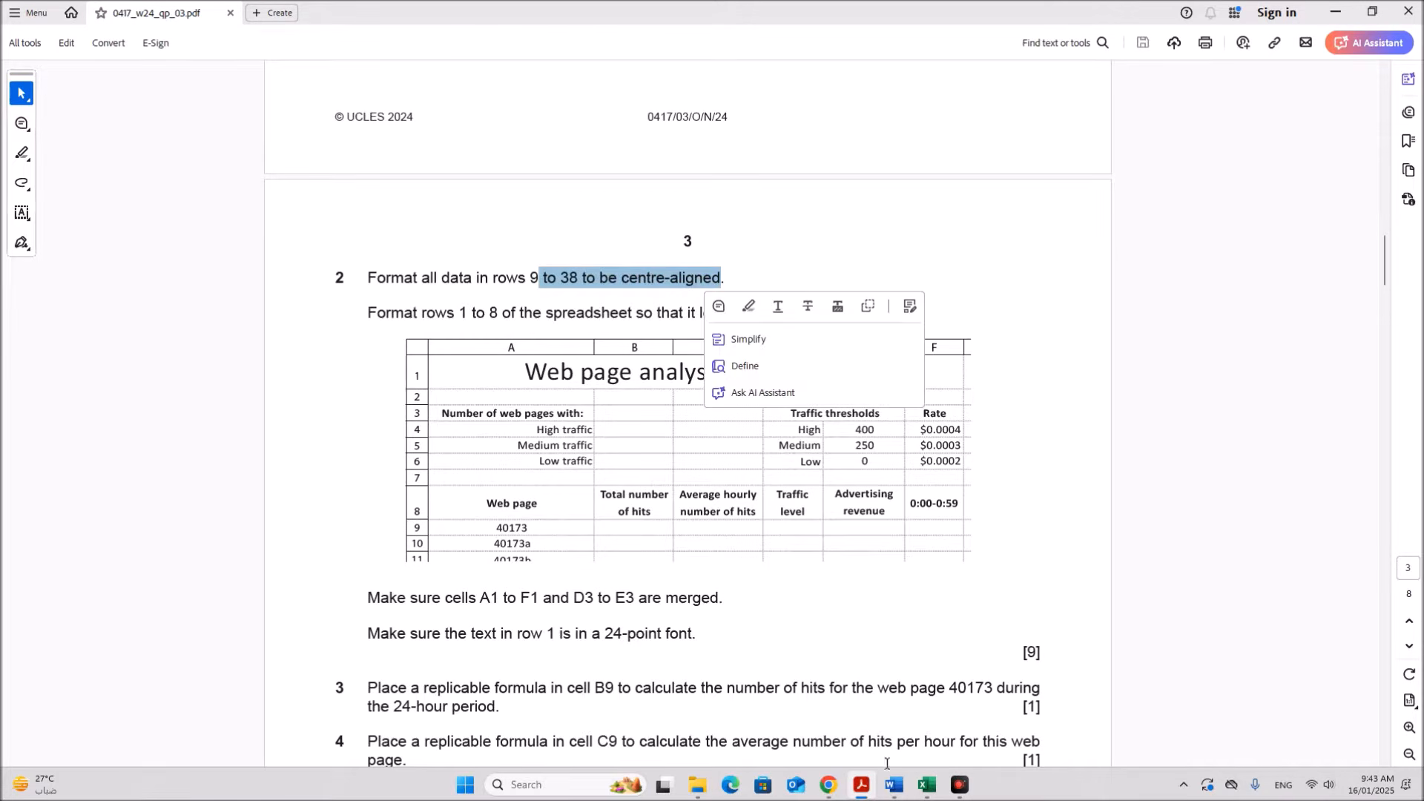
click(929, 778)
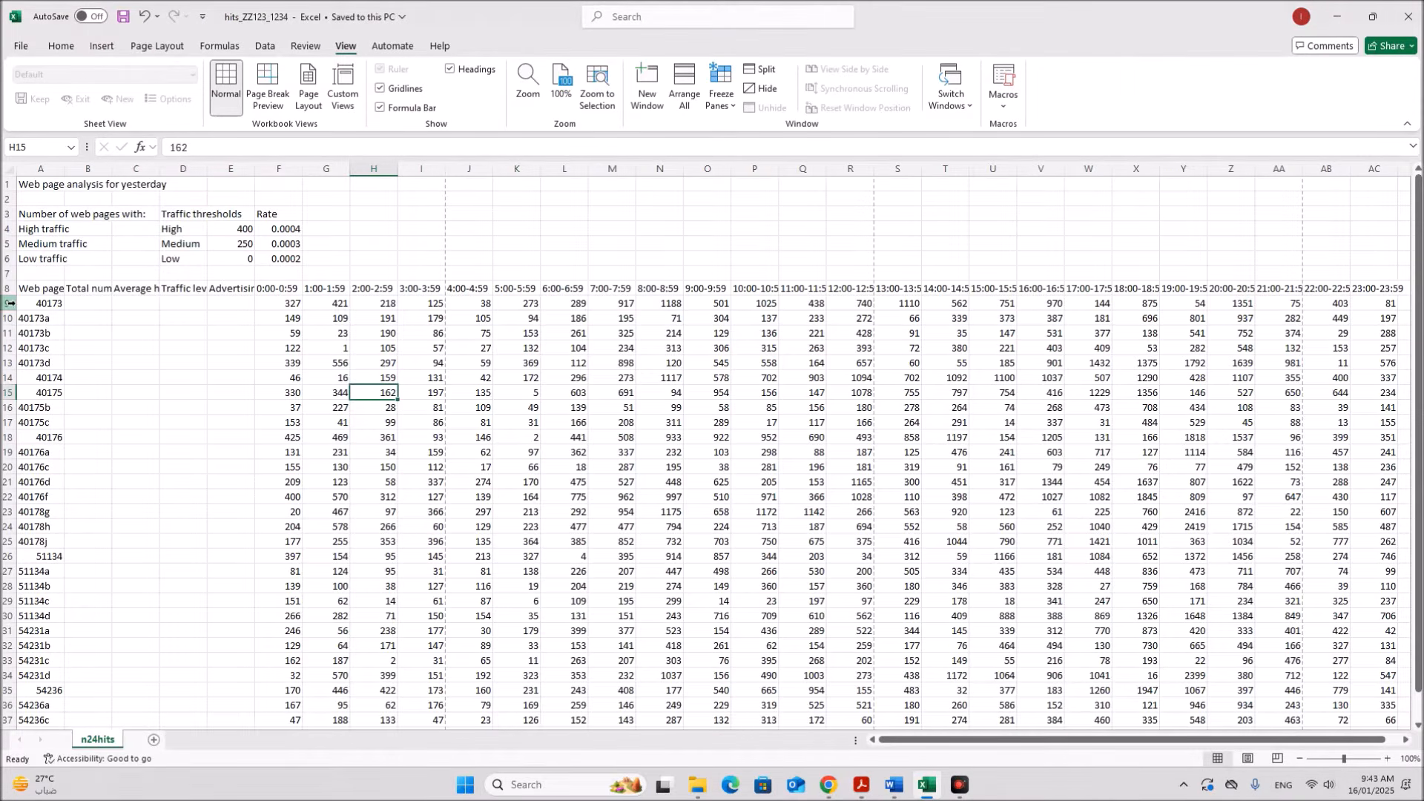
drag(3, 302, 11, 709)
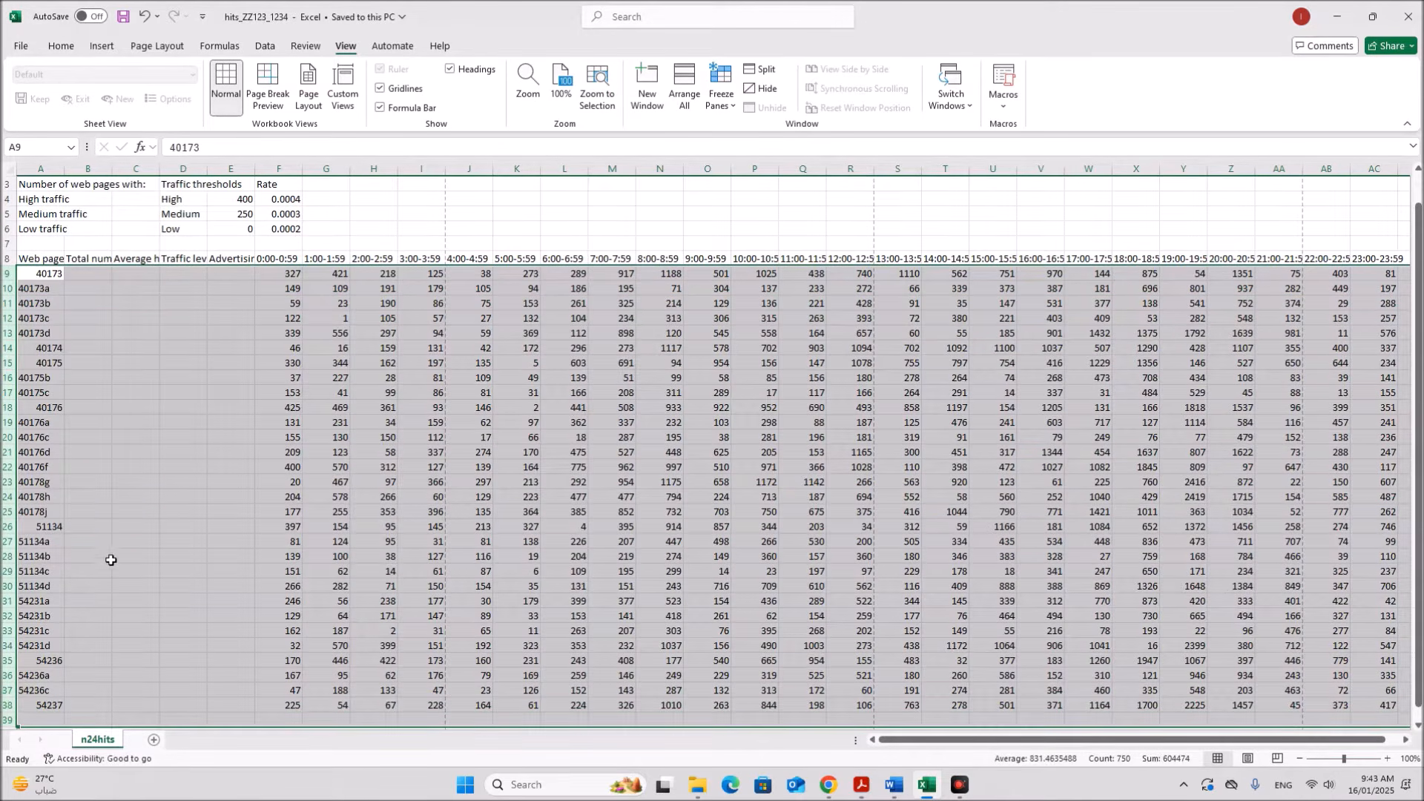
click(105, 594)
drag(8, 274, 7, 706)
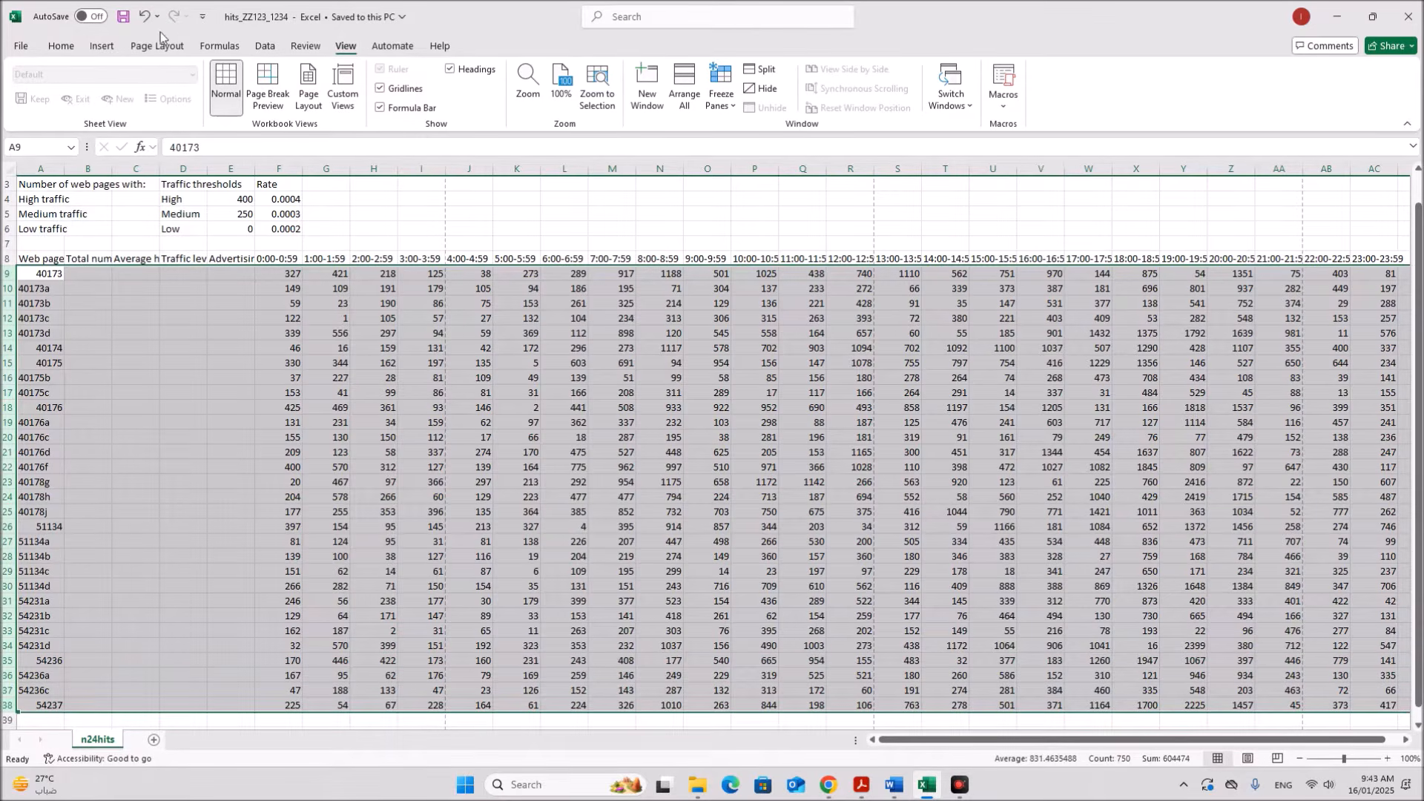
click(62, 47)
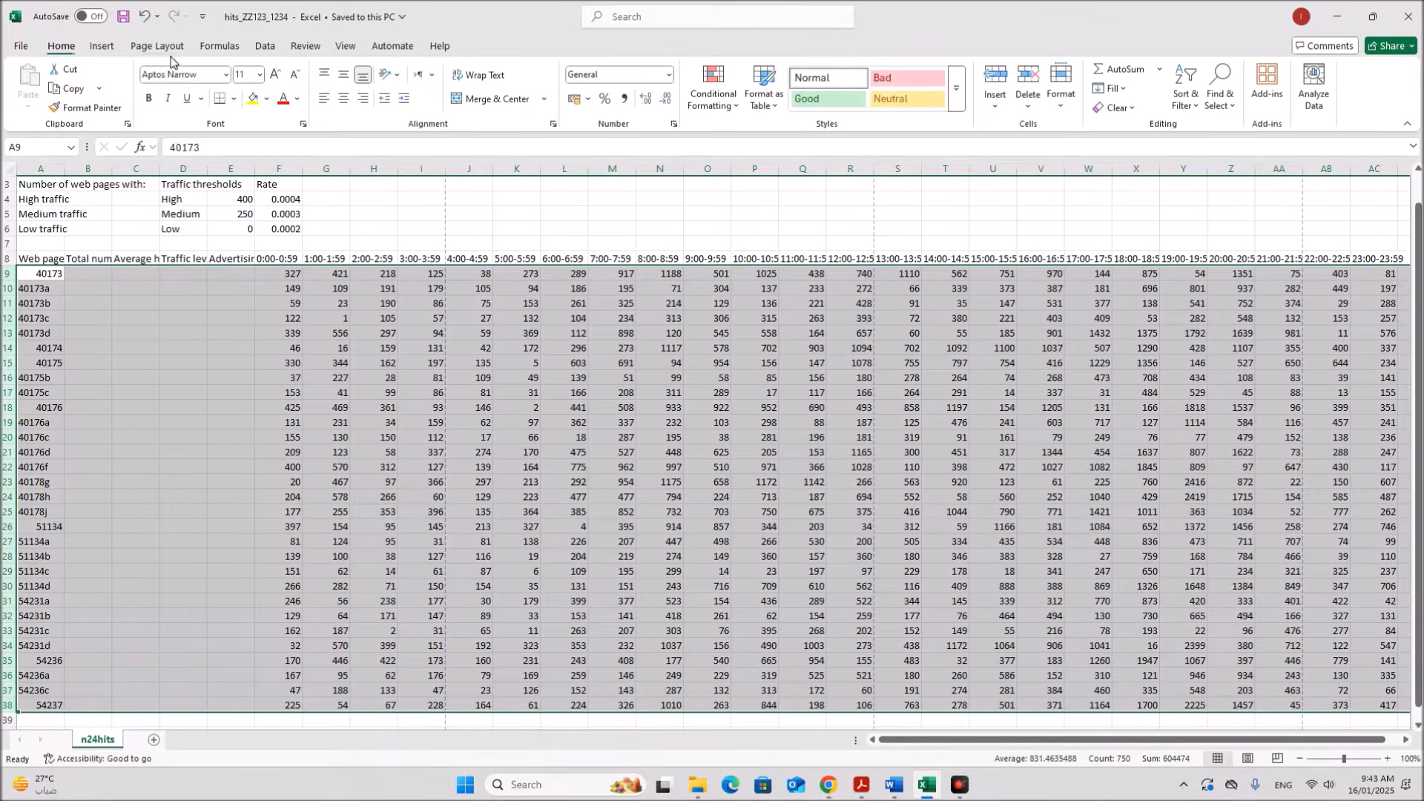
click(343, 99)
Step: Read the layout for rows 1 to 8 and the cell merging instructions in step 2 of the exam paper, then return to Excel
click(861, 785)
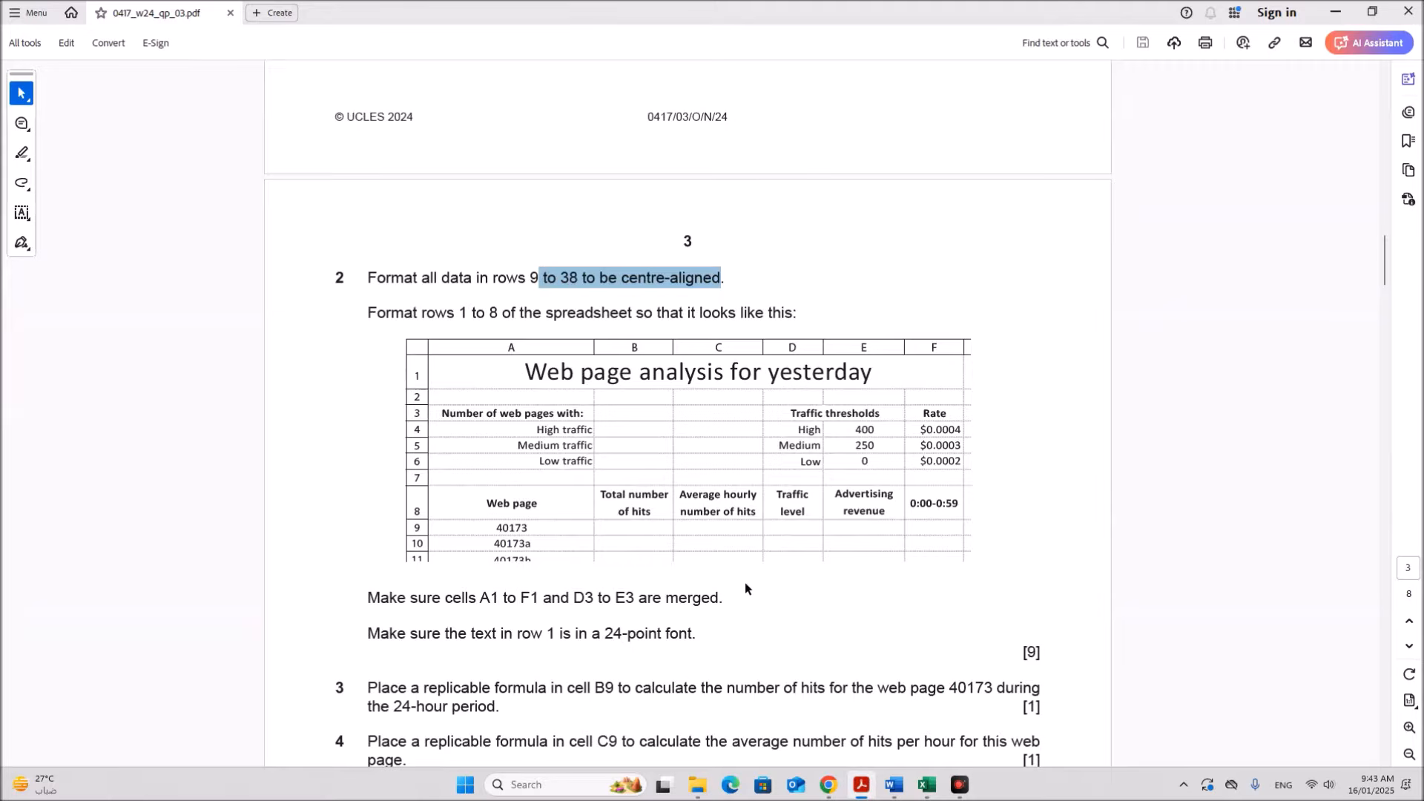
scroll(742, 575, down, 1)
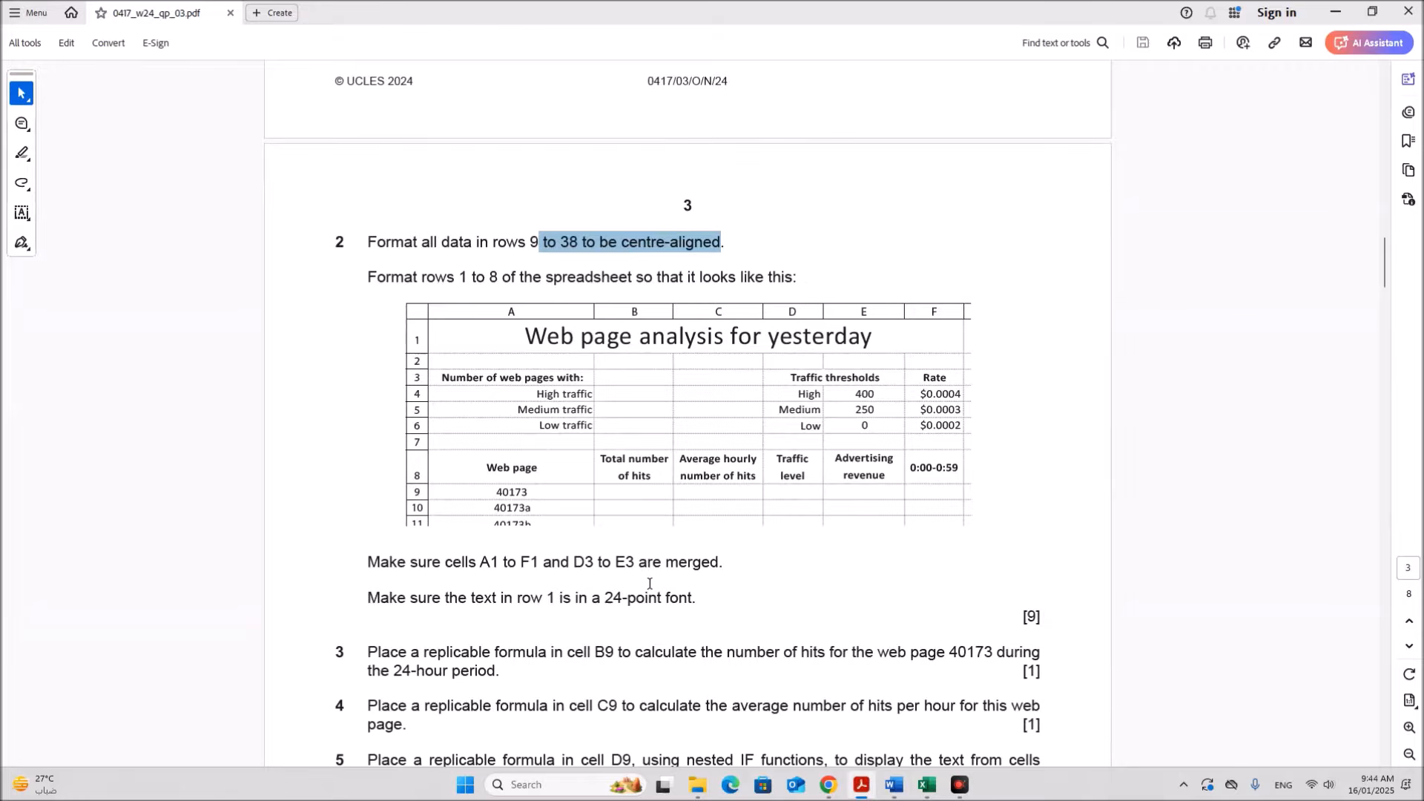
scroll(650, 582, down, 1)
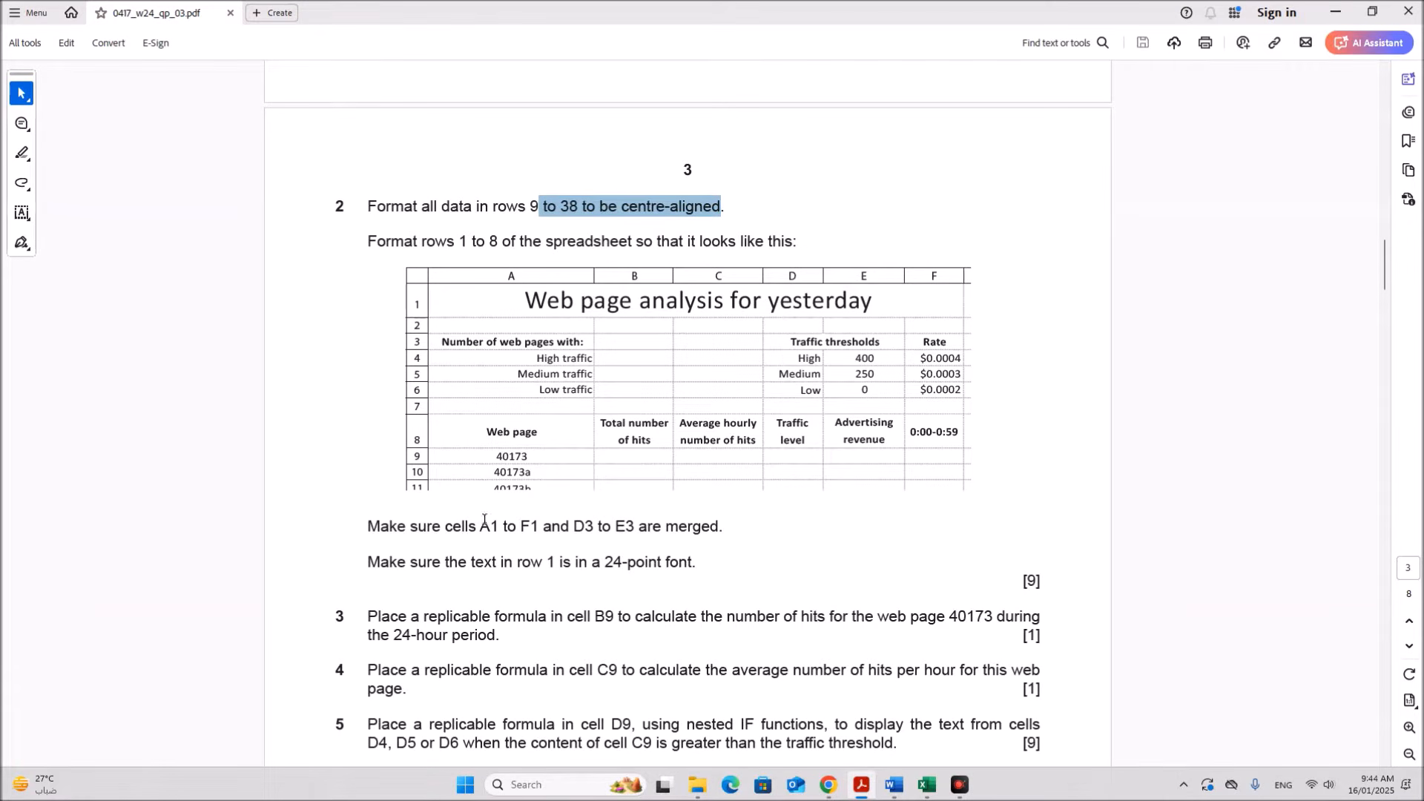
drag(481, 526, 723, 527)
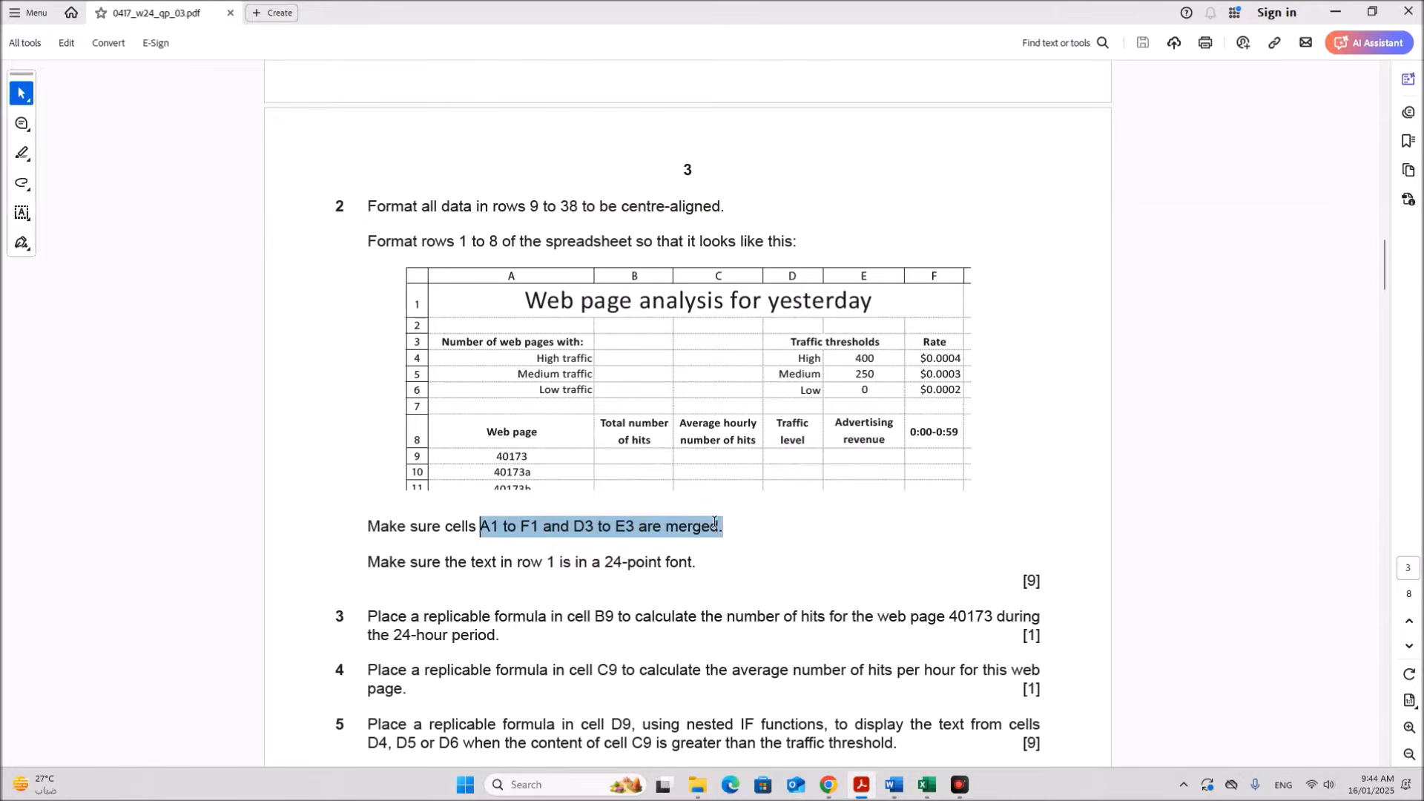
click(927, 785)
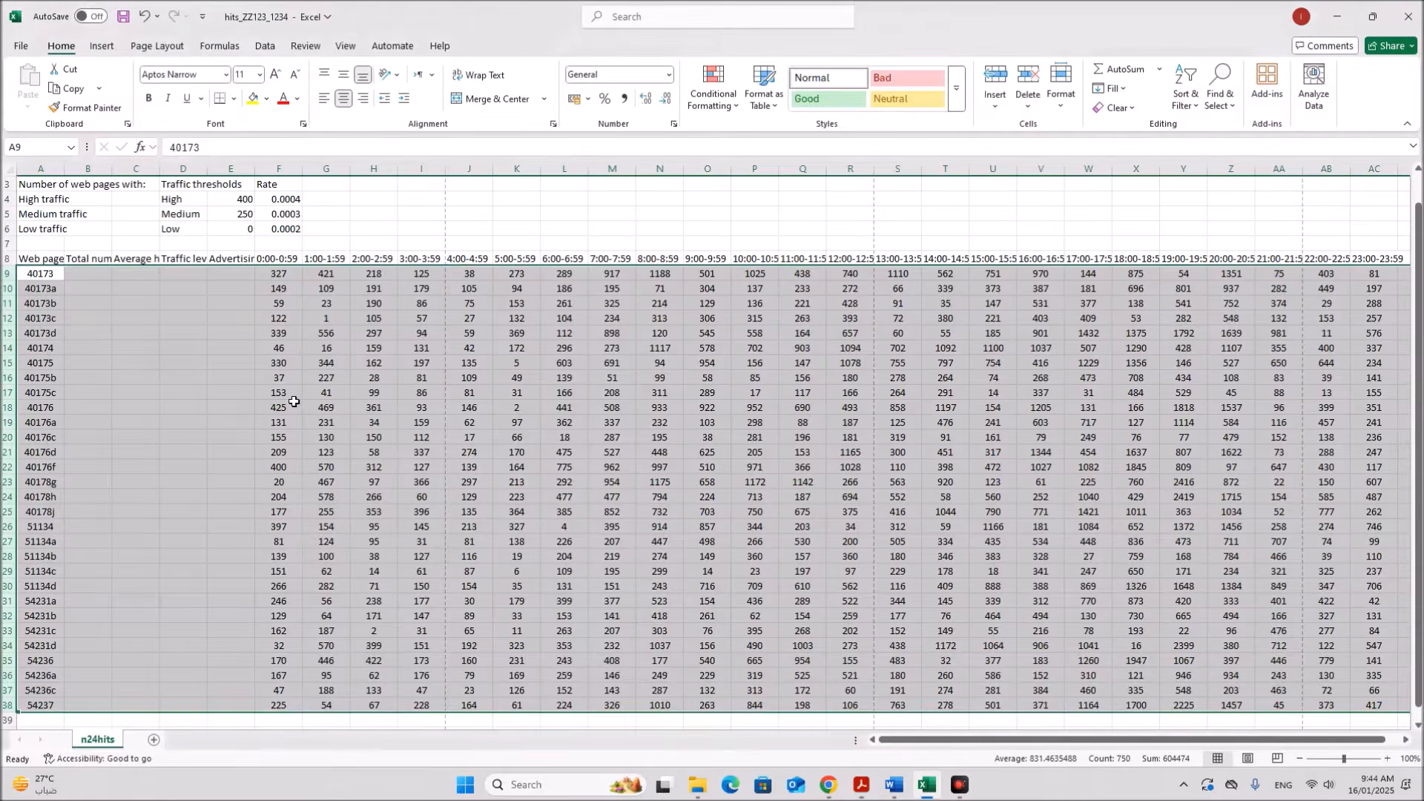
click(290, 405)
drag(48, 187, 276, 184)
click(492, 99)
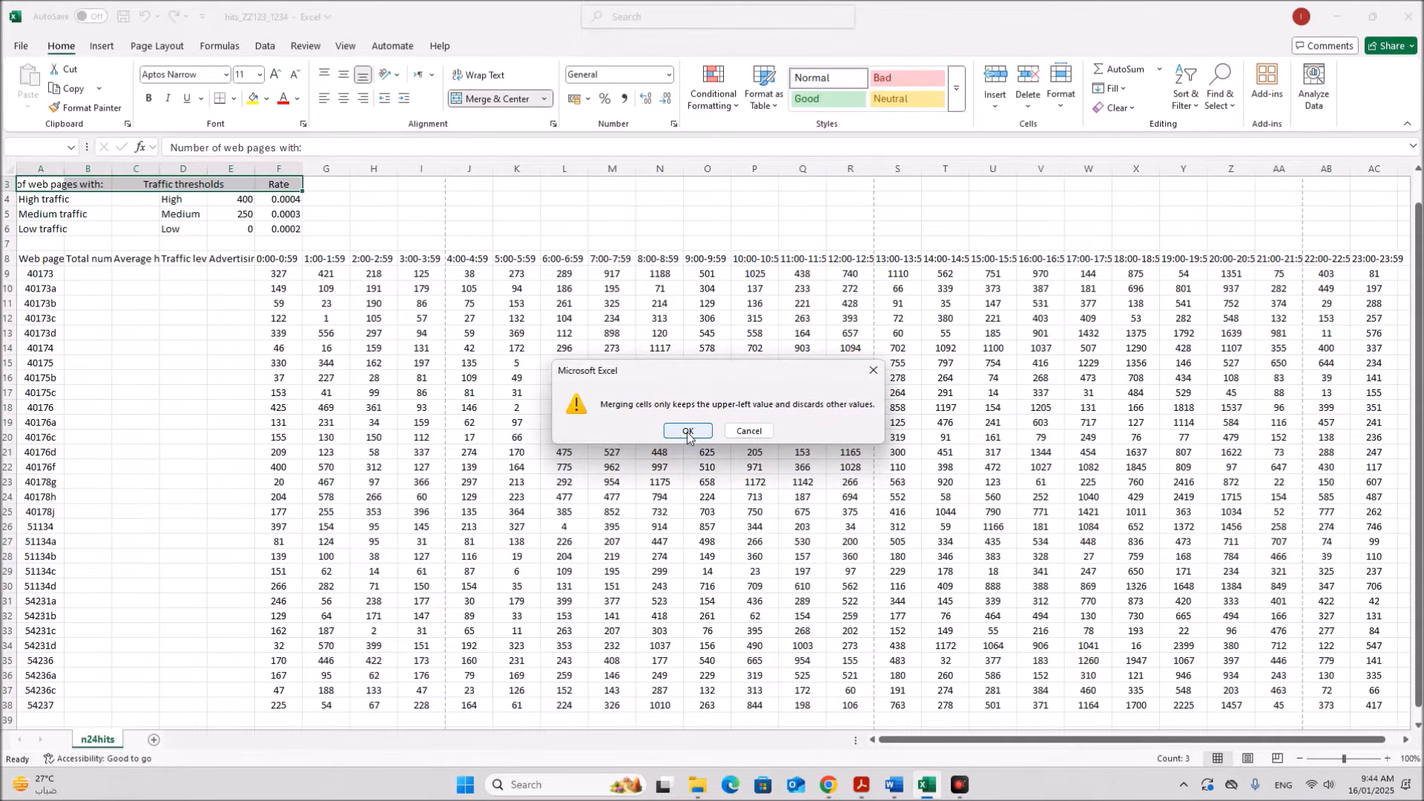
click(751, 432)
Step: Merge and centre cells A1 to F1 containing the title "Web page analysis for yesterday"
scroll(335, 392, up, 1)
click(363, 391)
drag(46, 184, 286, 184)
click(483, 99)
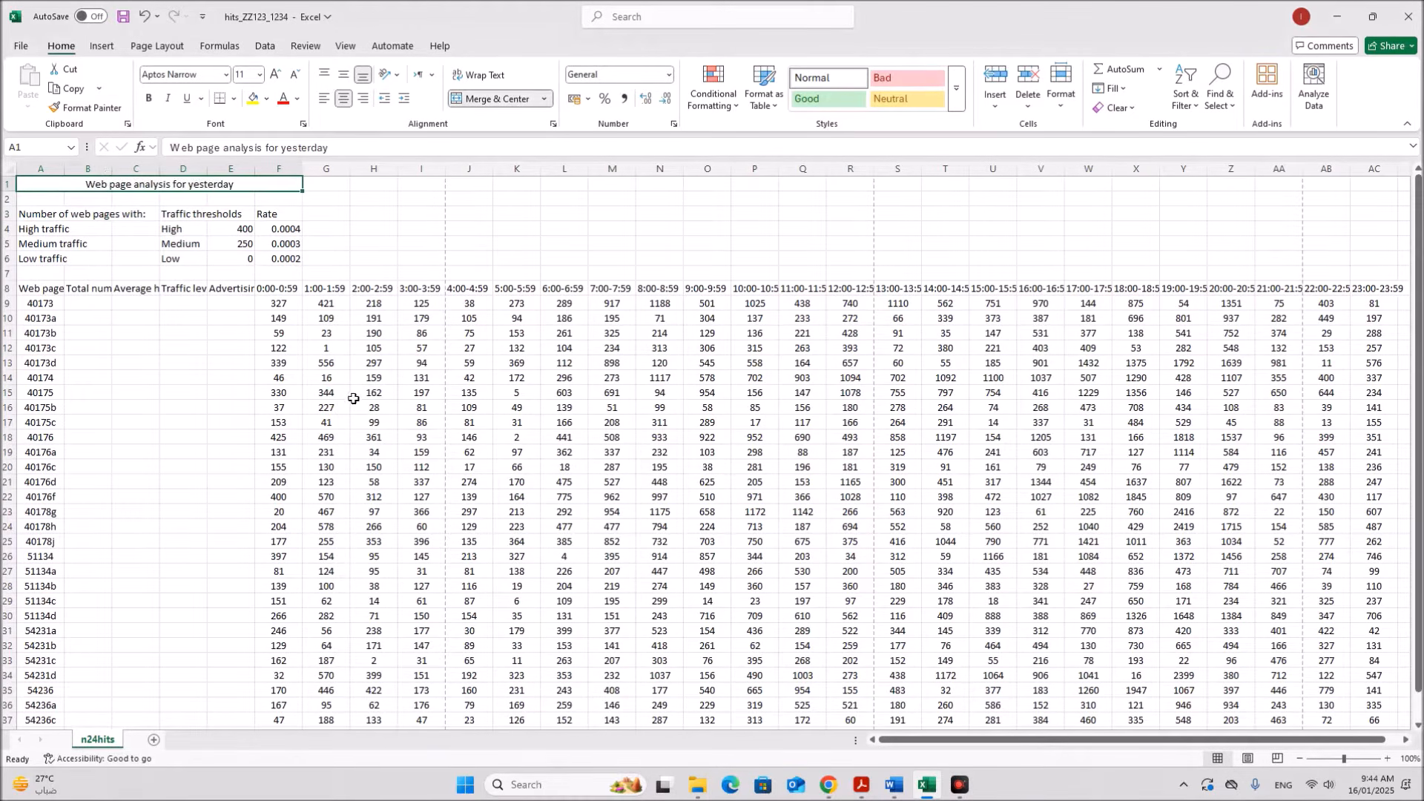
click(355, 401)
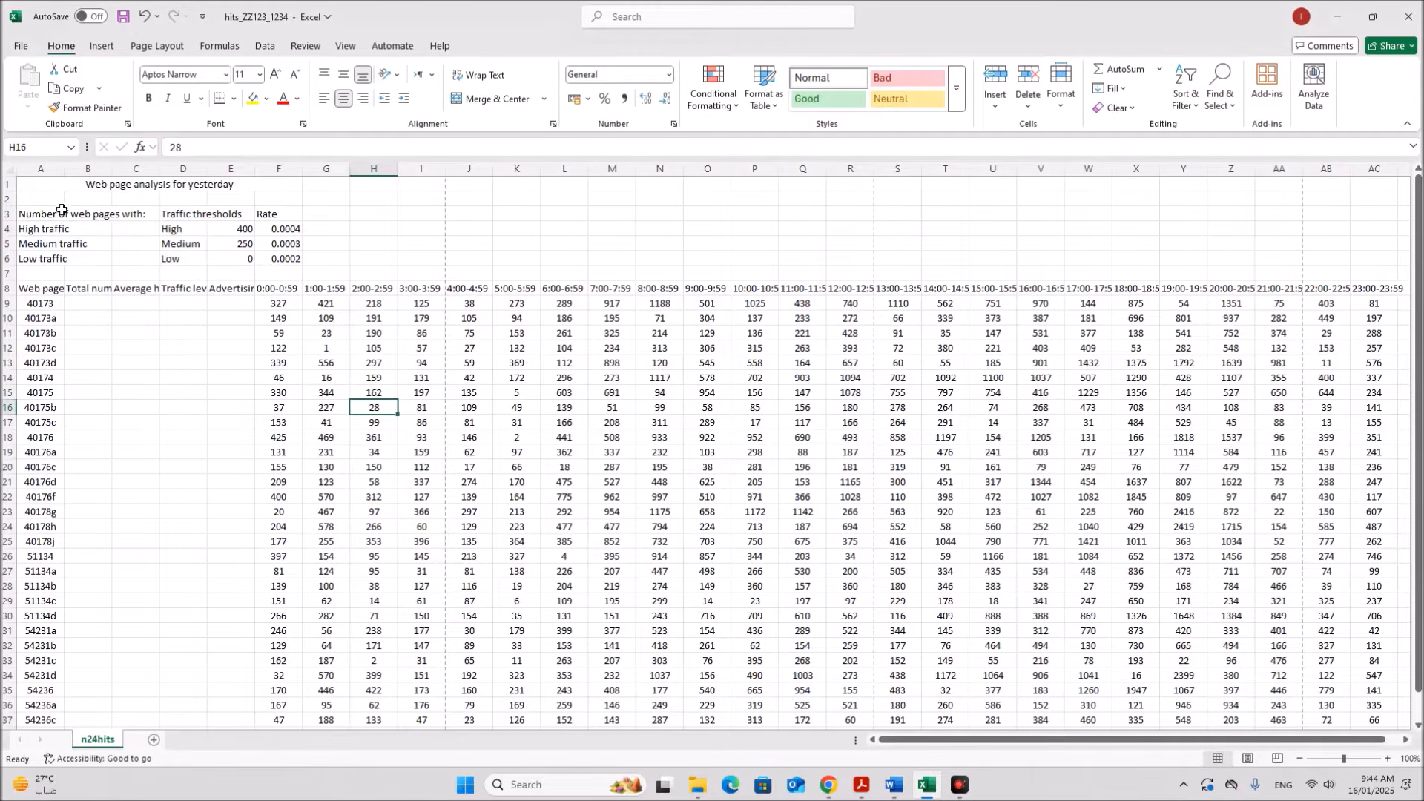
Step: Merge and centre cells D3 to E3 containing the heading "Traffic thresholds"
click(177, 213)
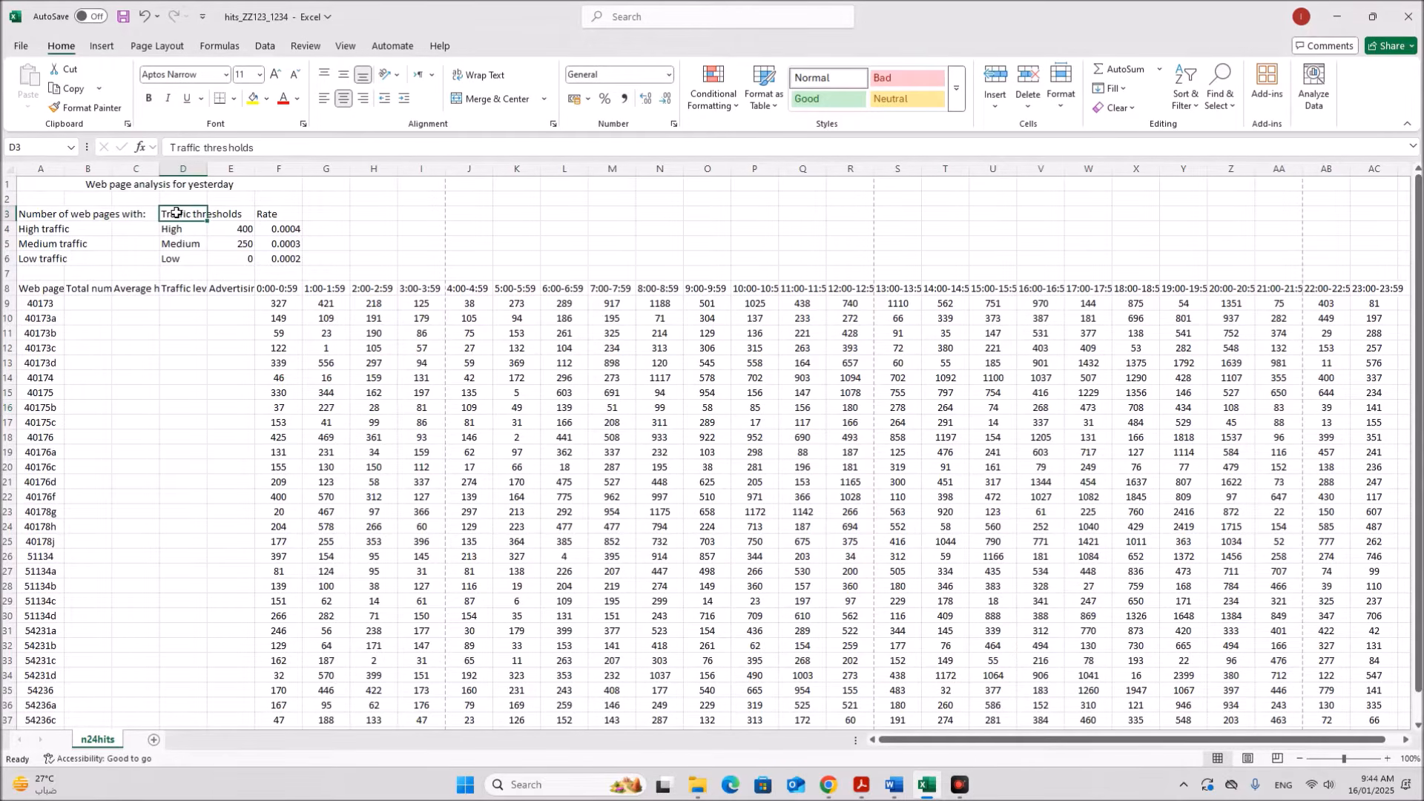
drag(178, 212, 223, 214)
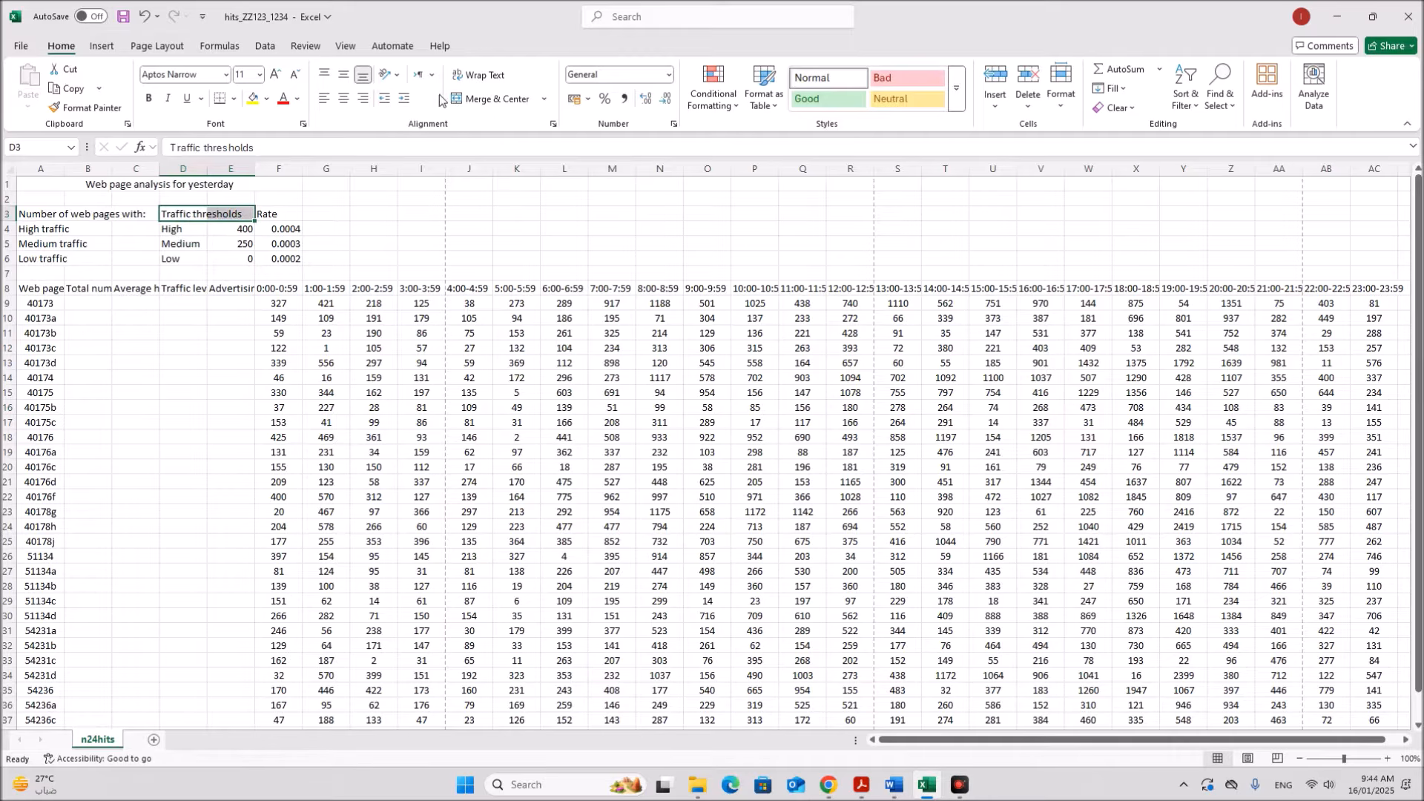
click(463, 109)
click(335, 447)
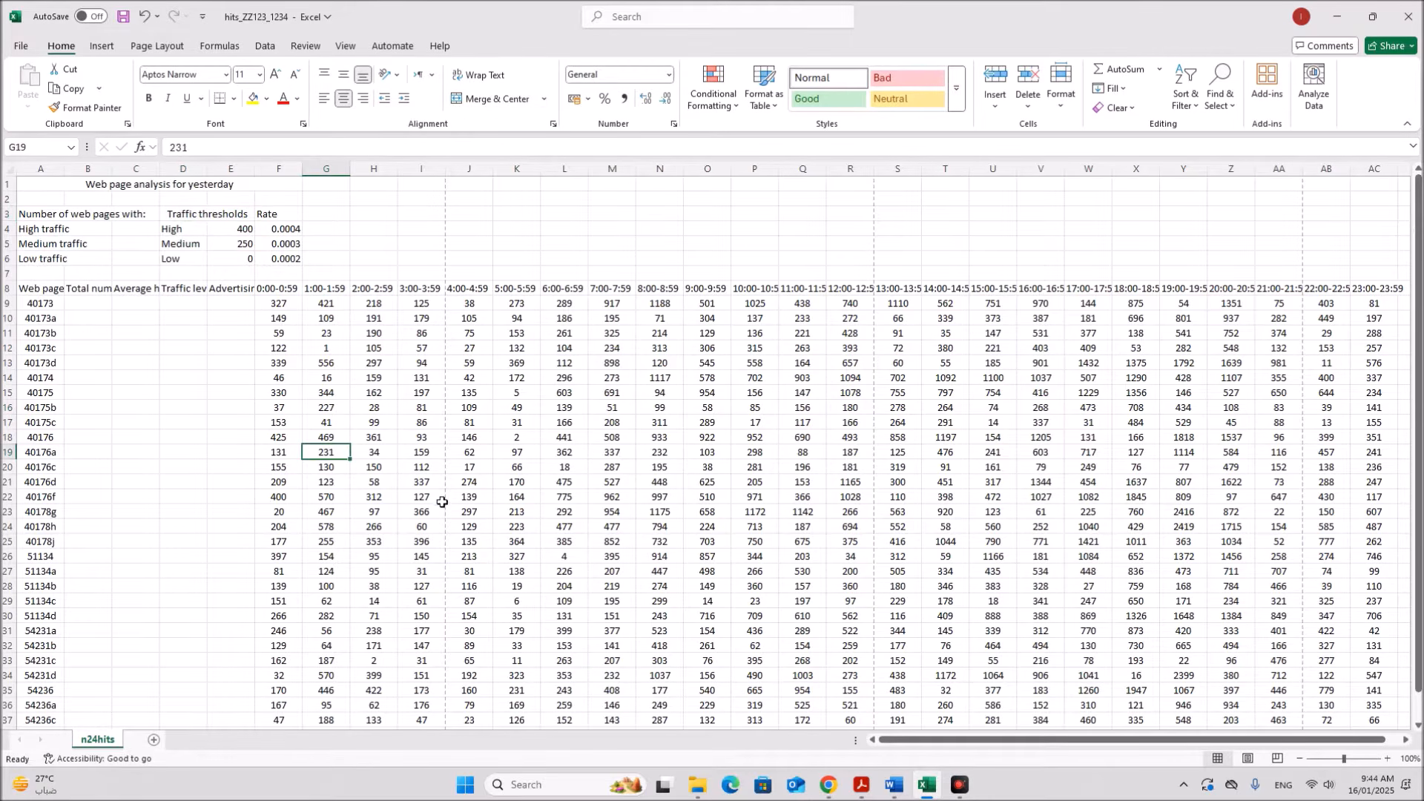
Step: Check the row 1 font size instruction in the exam paper, and set the title in A1 to 24 point in Excel
click(861, 784)
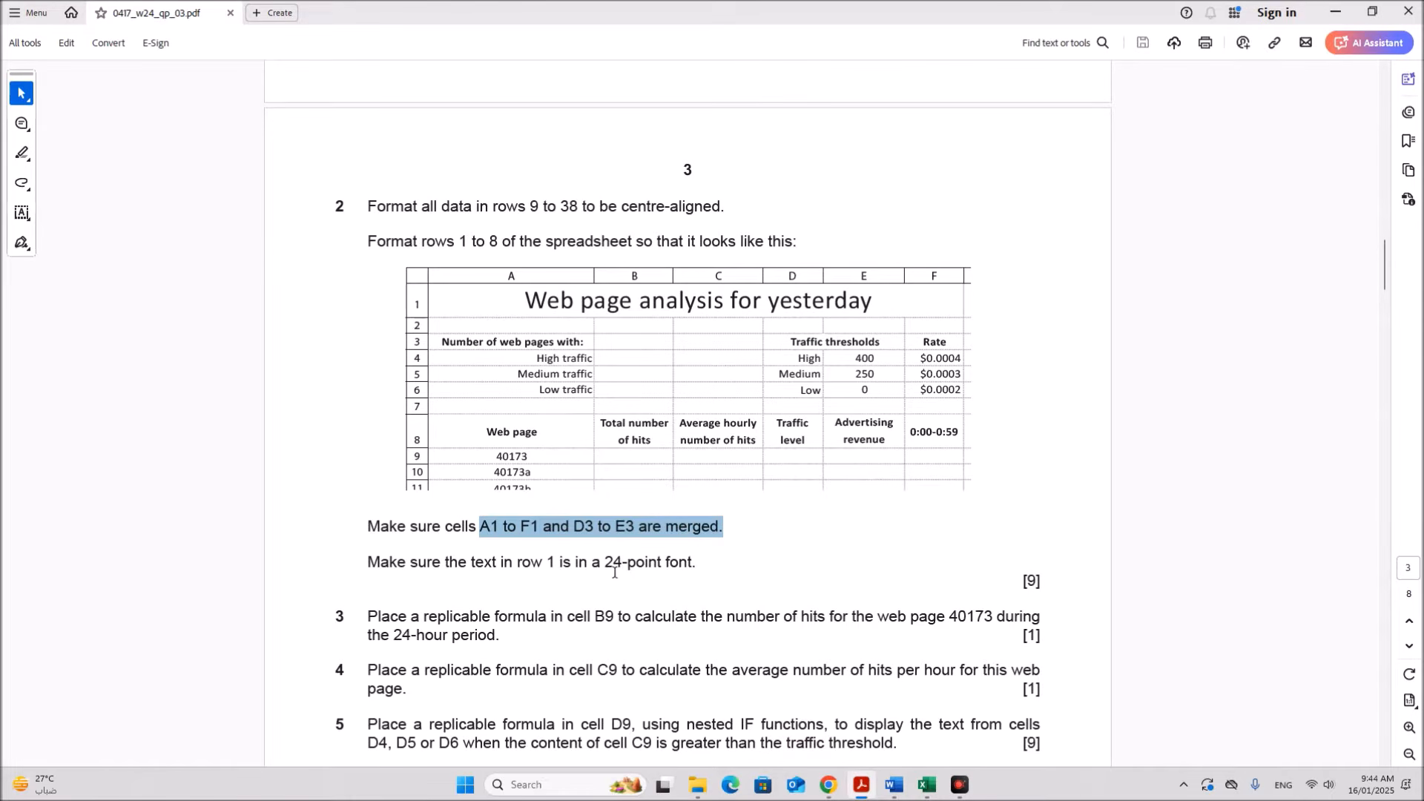
drag(472, 562, 693, 562)
click(926, 785)
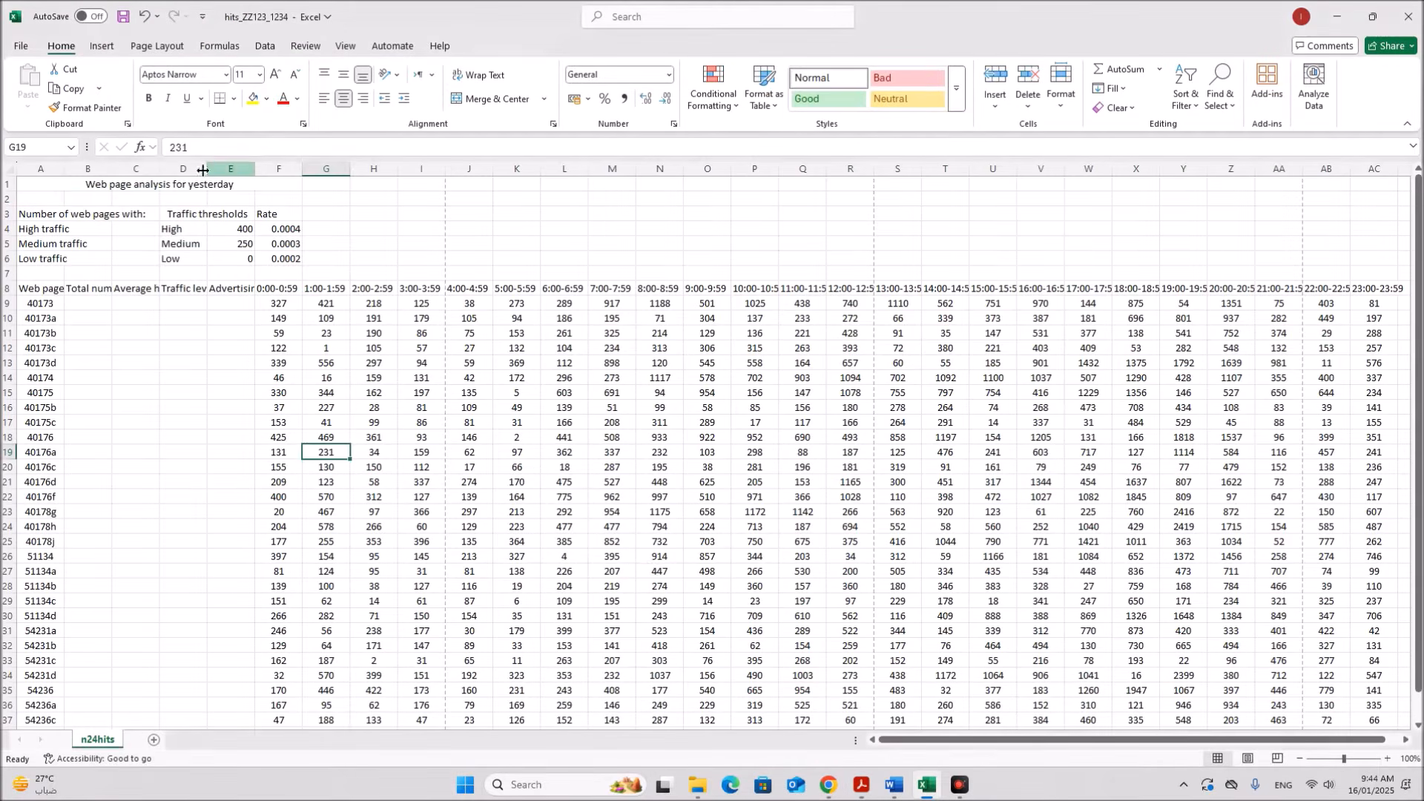
click(172, 185)
click(250, 74)
text(24)
key(Return)
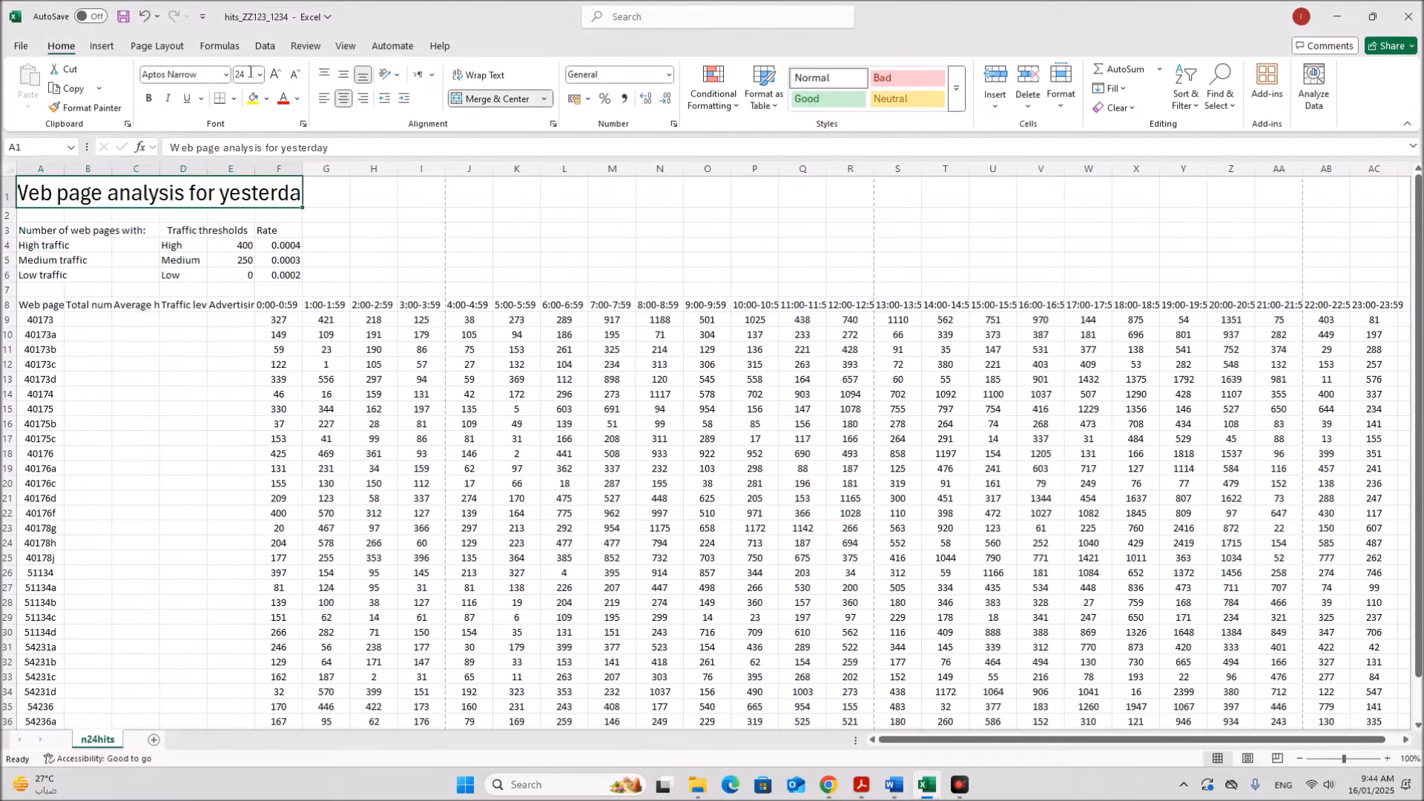
click(327, 378)
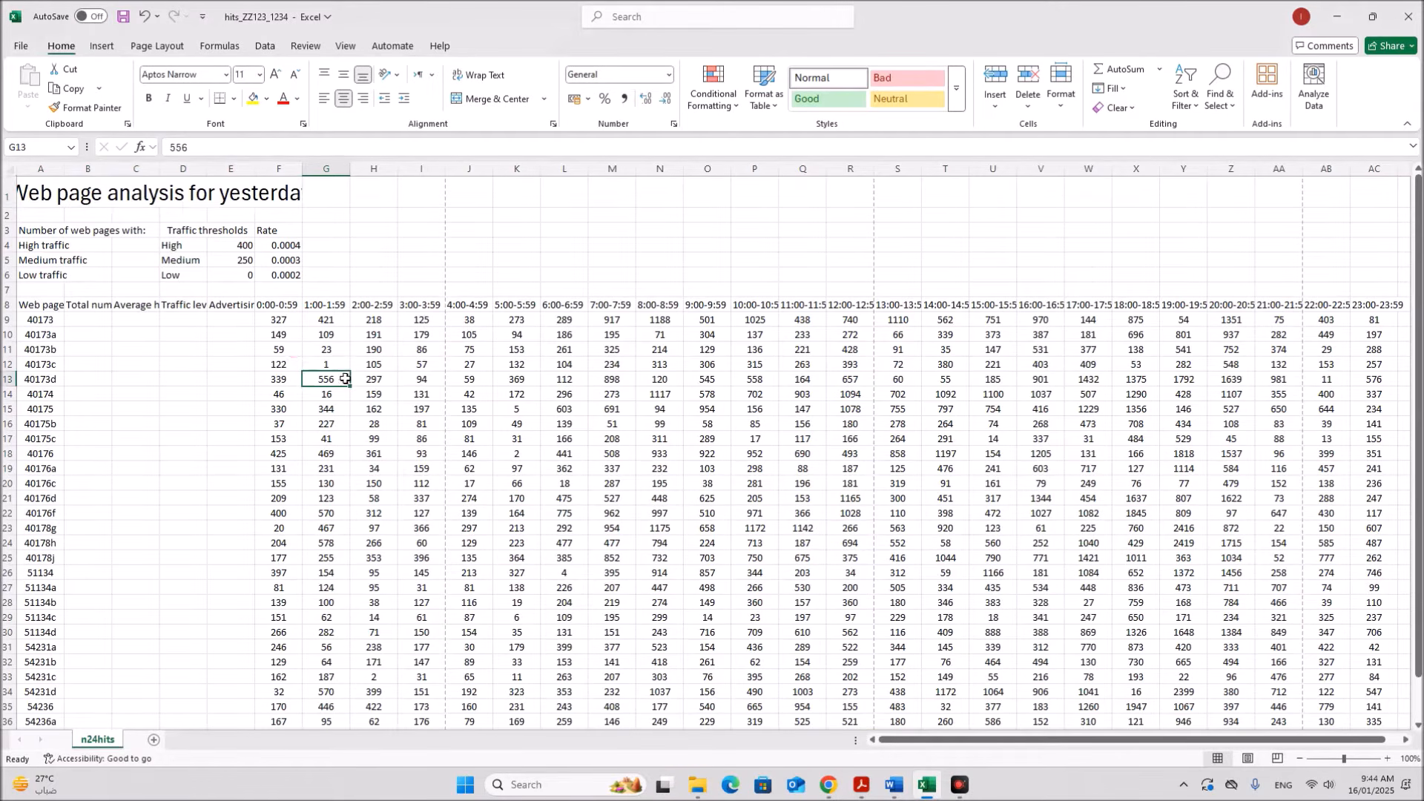
Step: Widen column F so that the whole title in the merged row 1 cells fits
click(56, 188)
drag(299, 167, 353, 167)
click(379, 383)
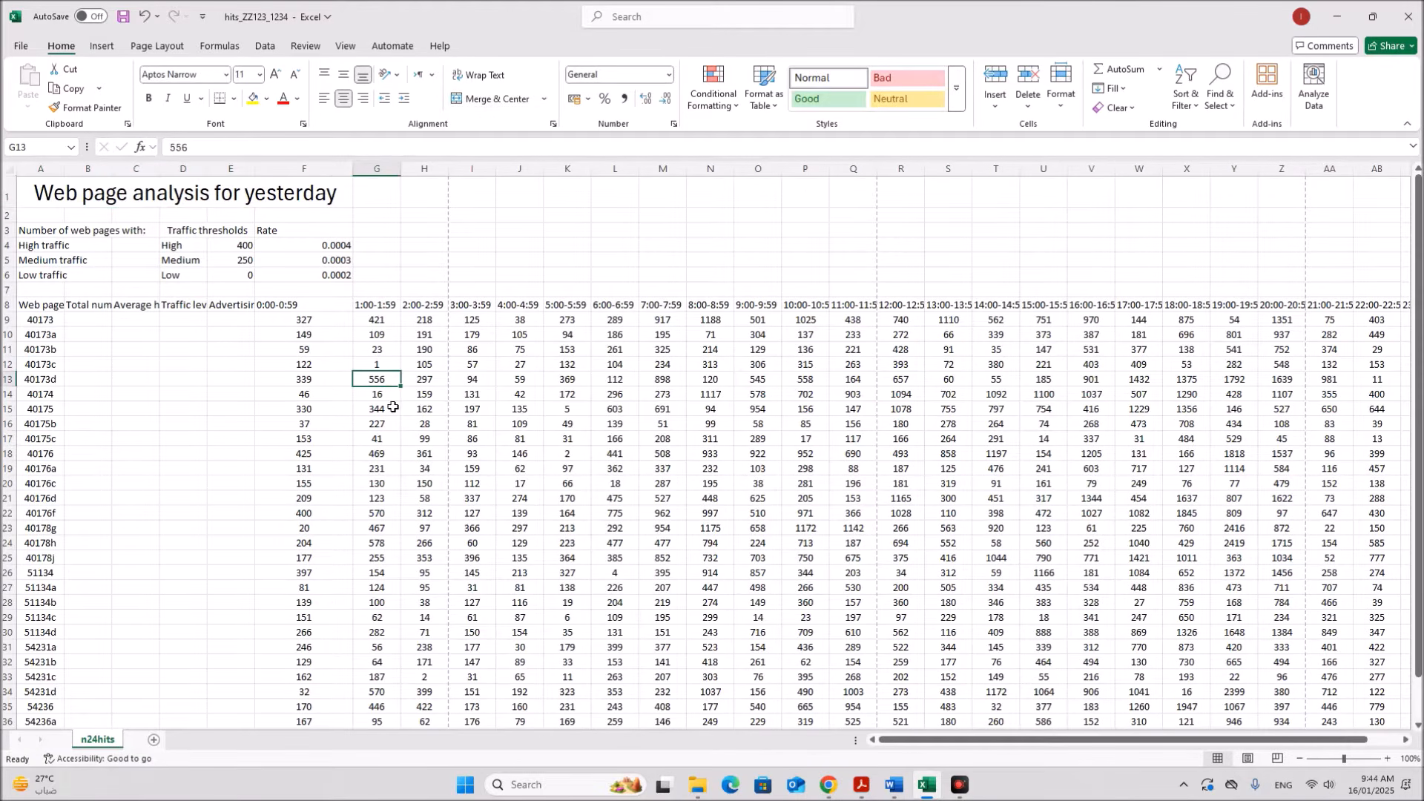
Step: Check the layout of rows 3 to 6 in the exam paper, and right-align cells A3 to A6 in Excel
click(861, 784)
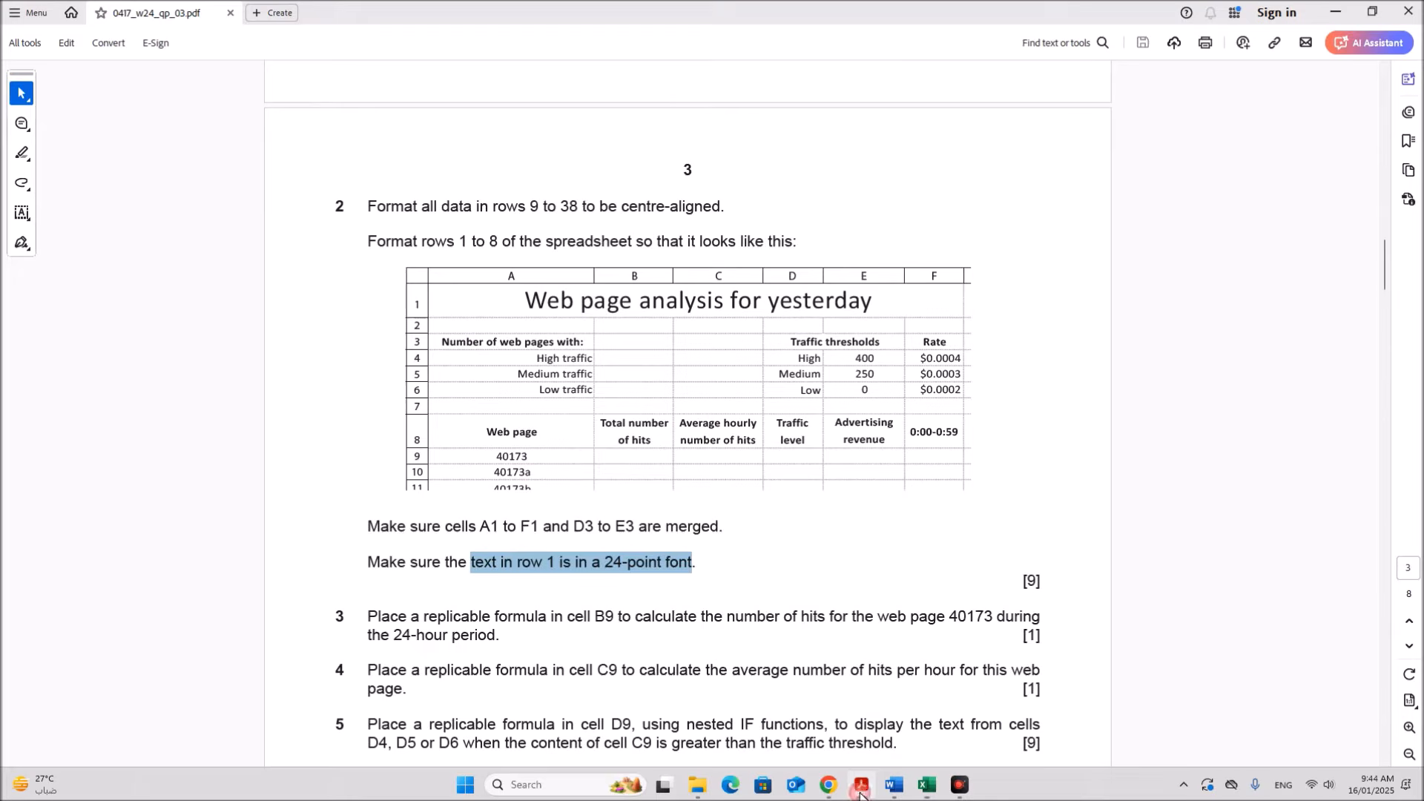
click(804, 587)
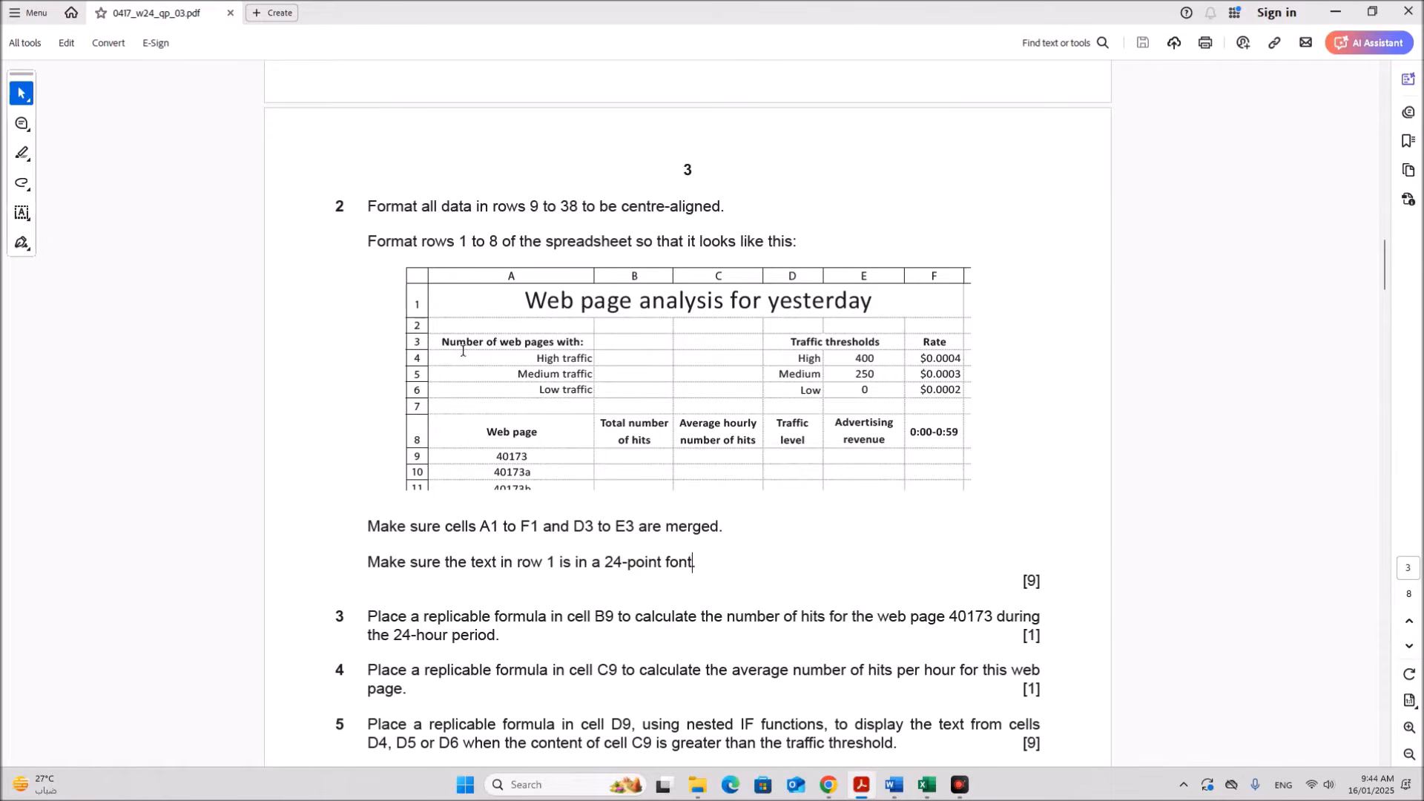
drag(449, 339, 557, 342)
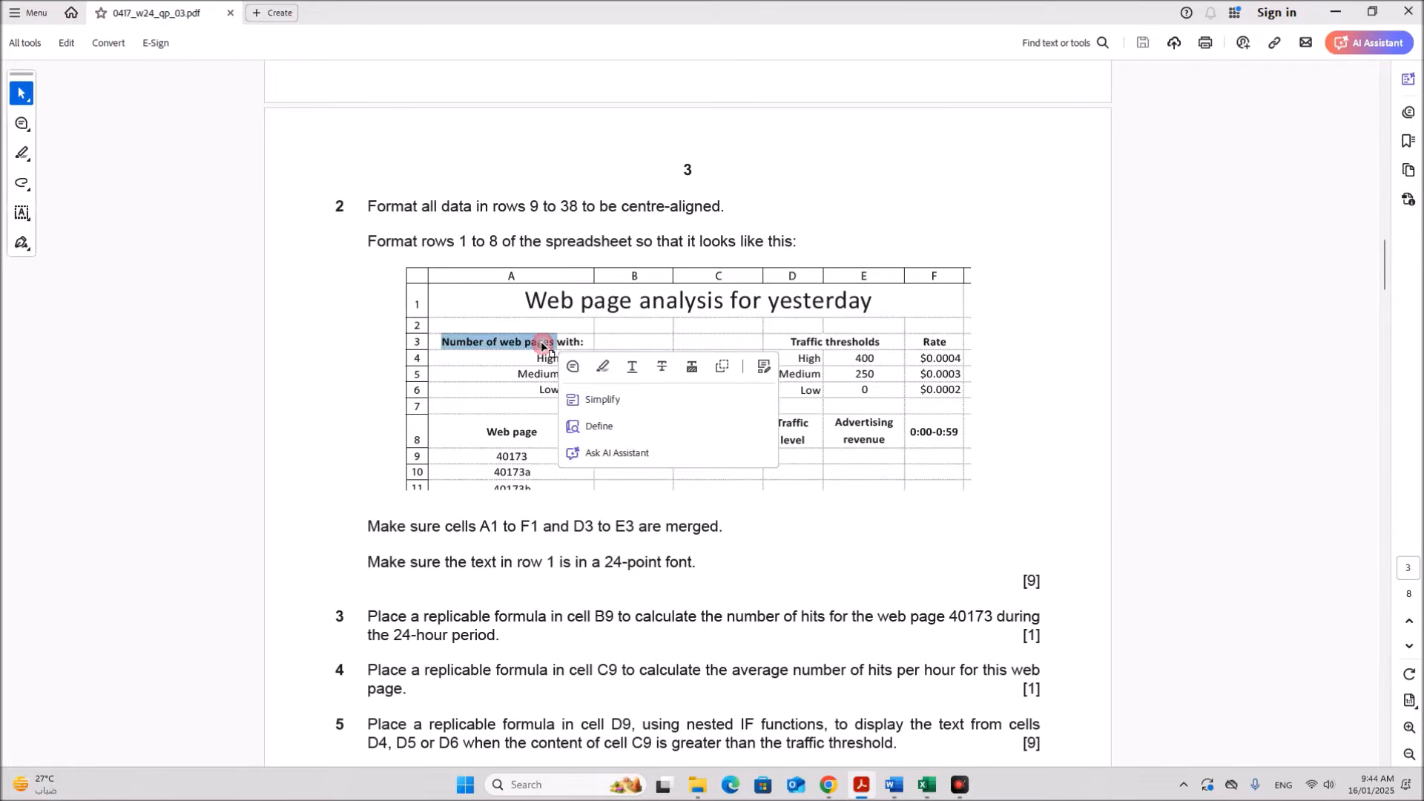
click(496, 374)
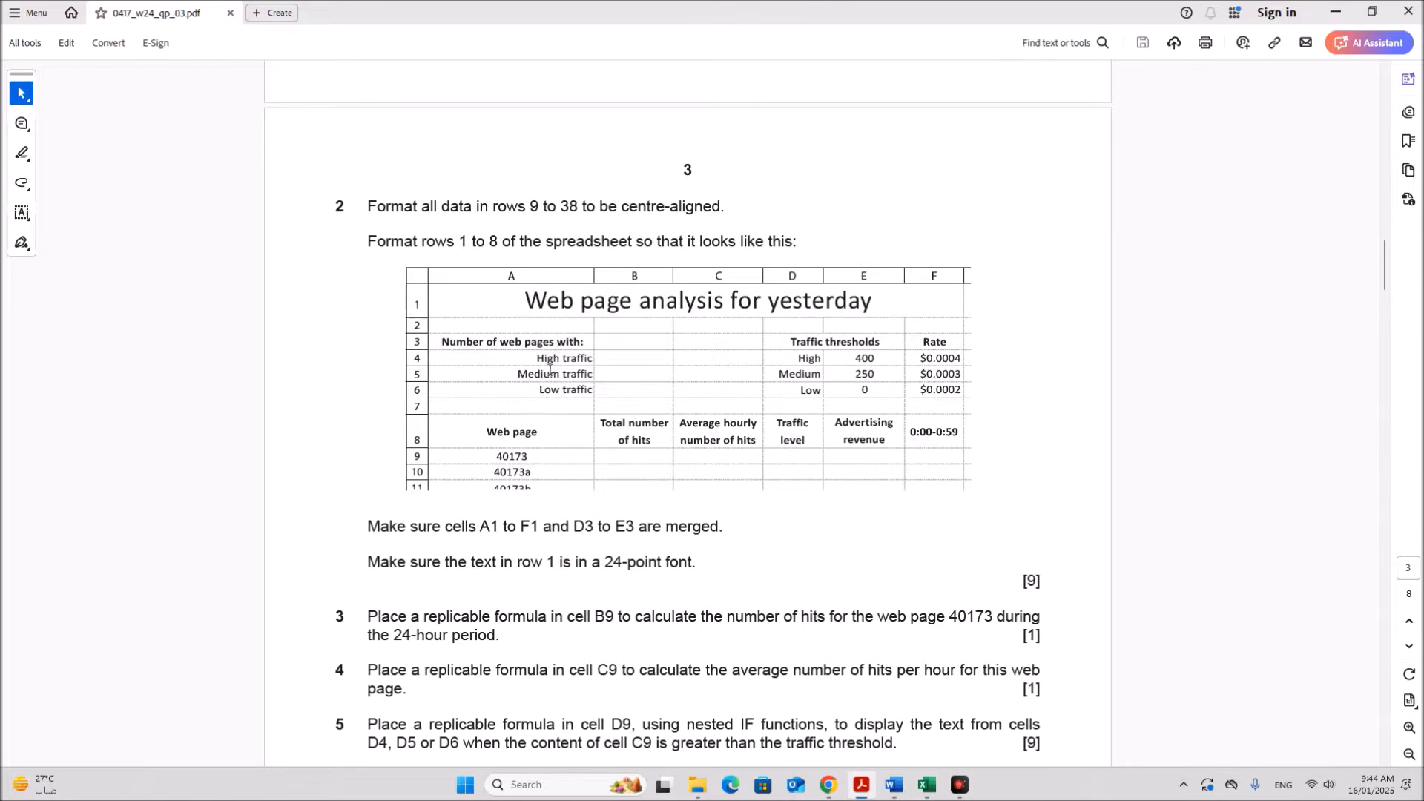
click(926, 784)
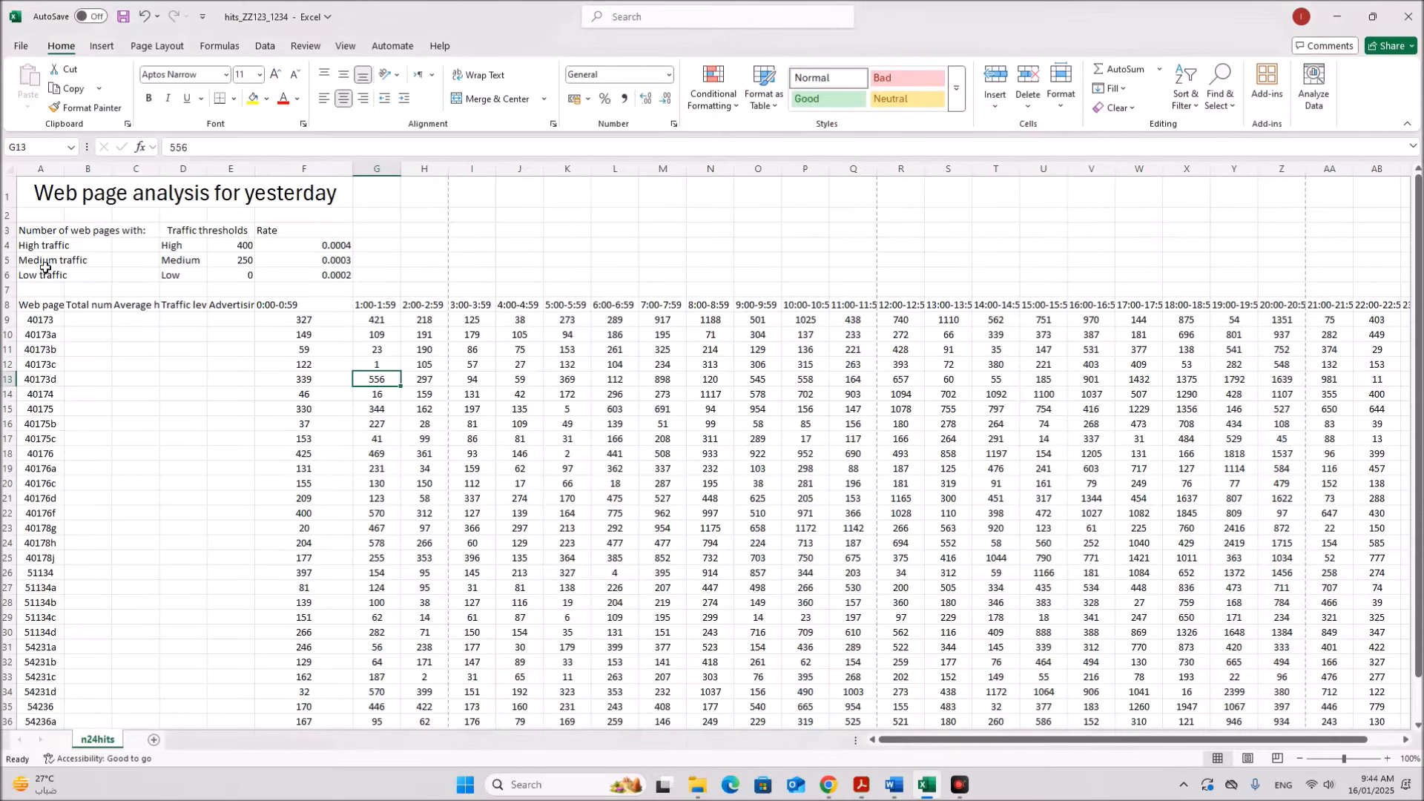
drag(50, 233, 45, 276)
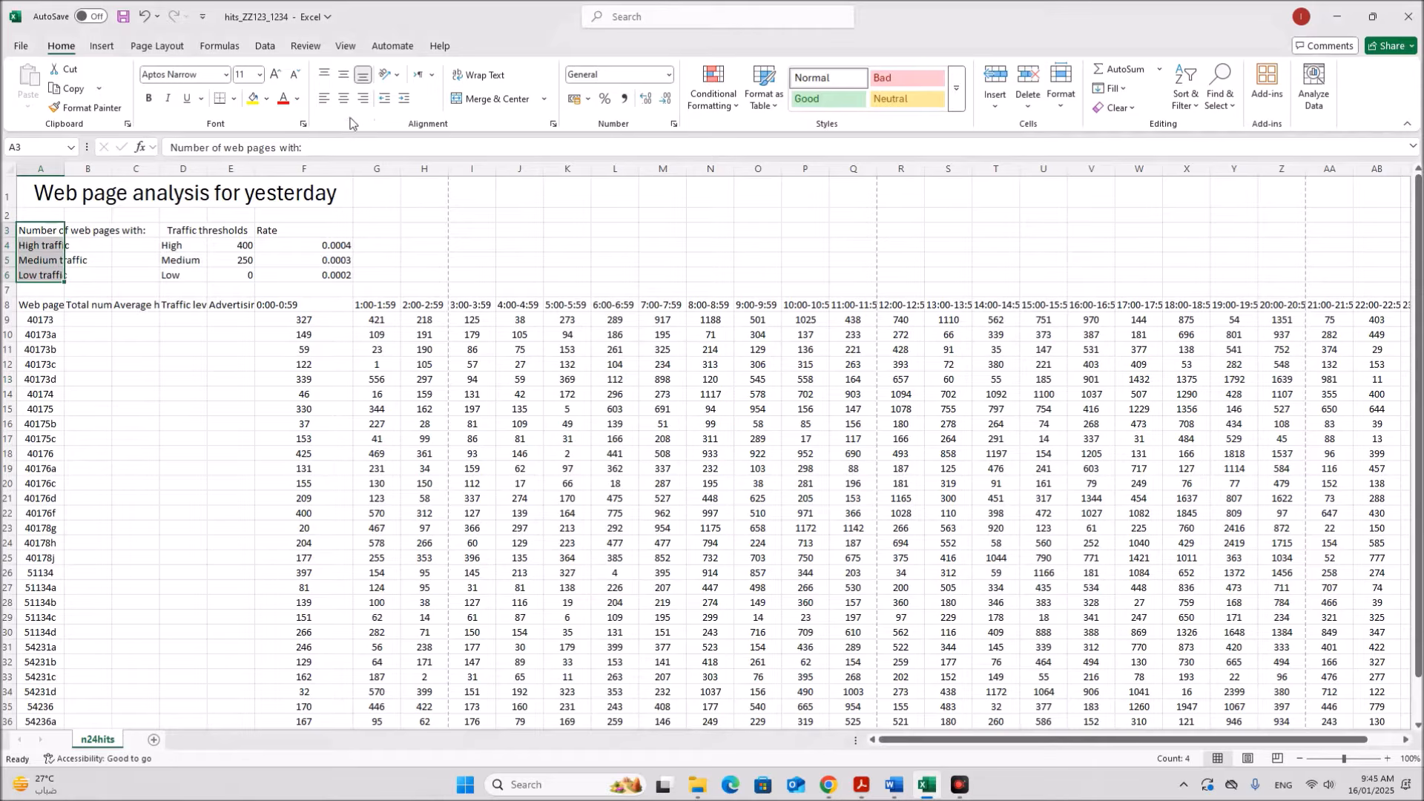
click(363, 98)
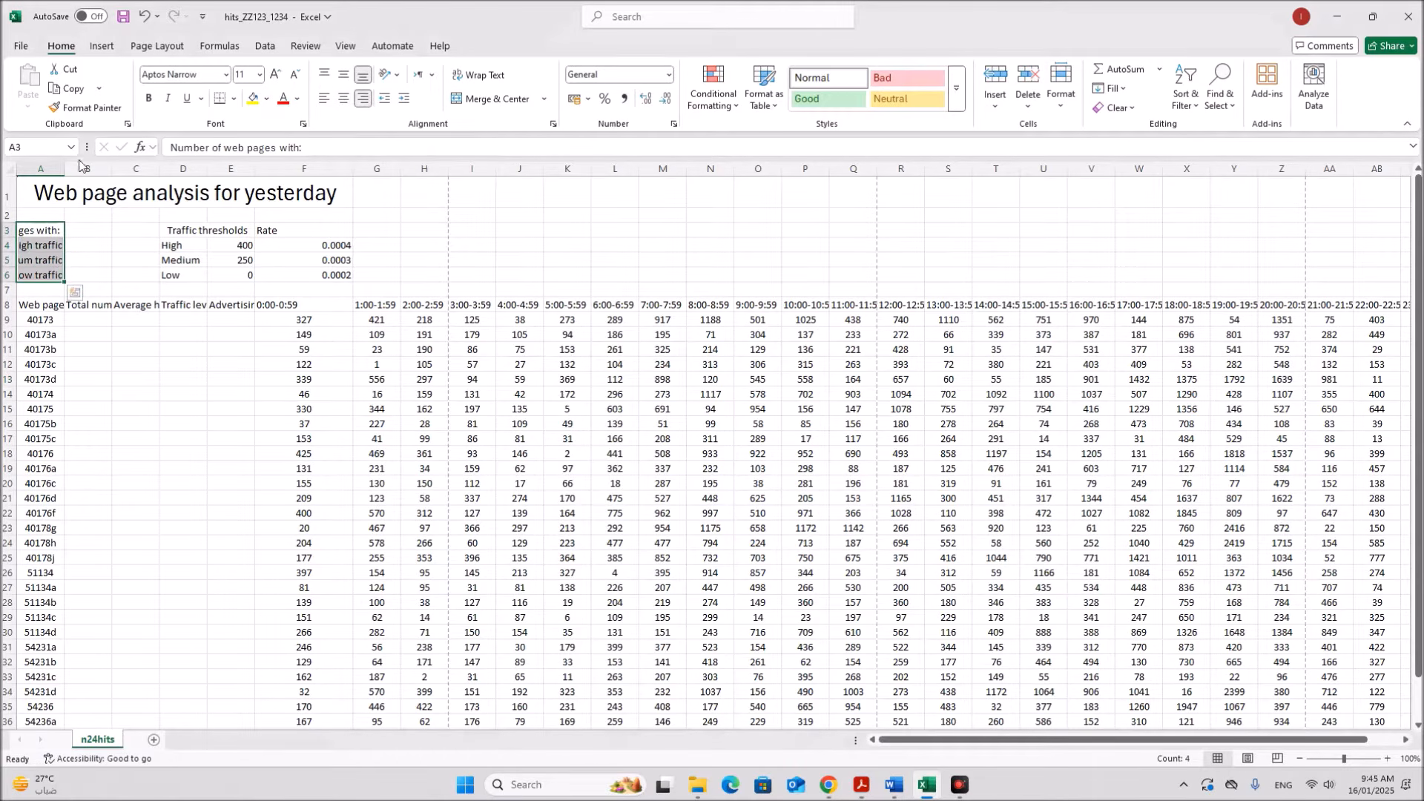
Step: Fit the width of column A to its contents and make "Number of web pages with:" in A3 bold
drag(64, 164, 64, 164)
double_click(64, 164)
click(244, 494)
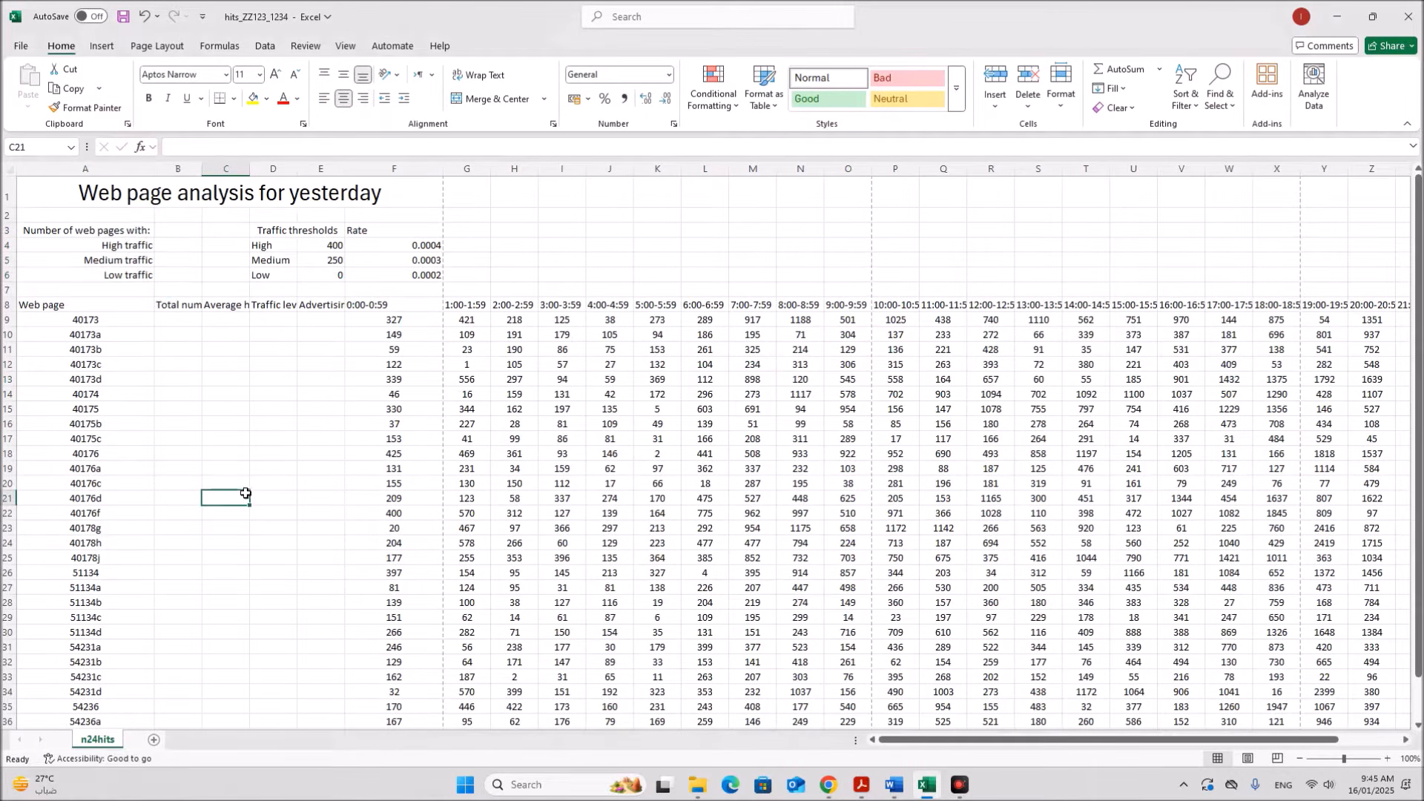
click(116, 231)
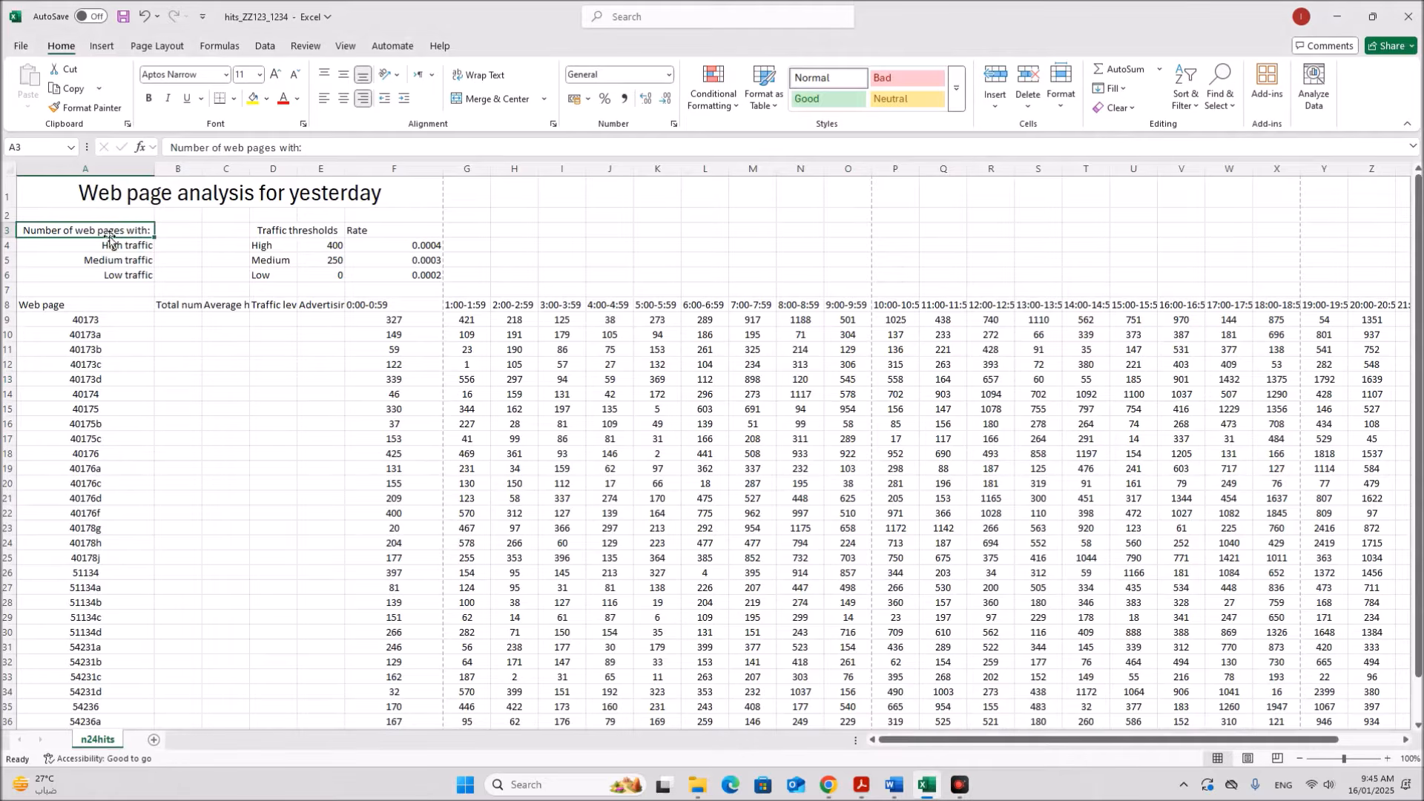
click(151, 101)
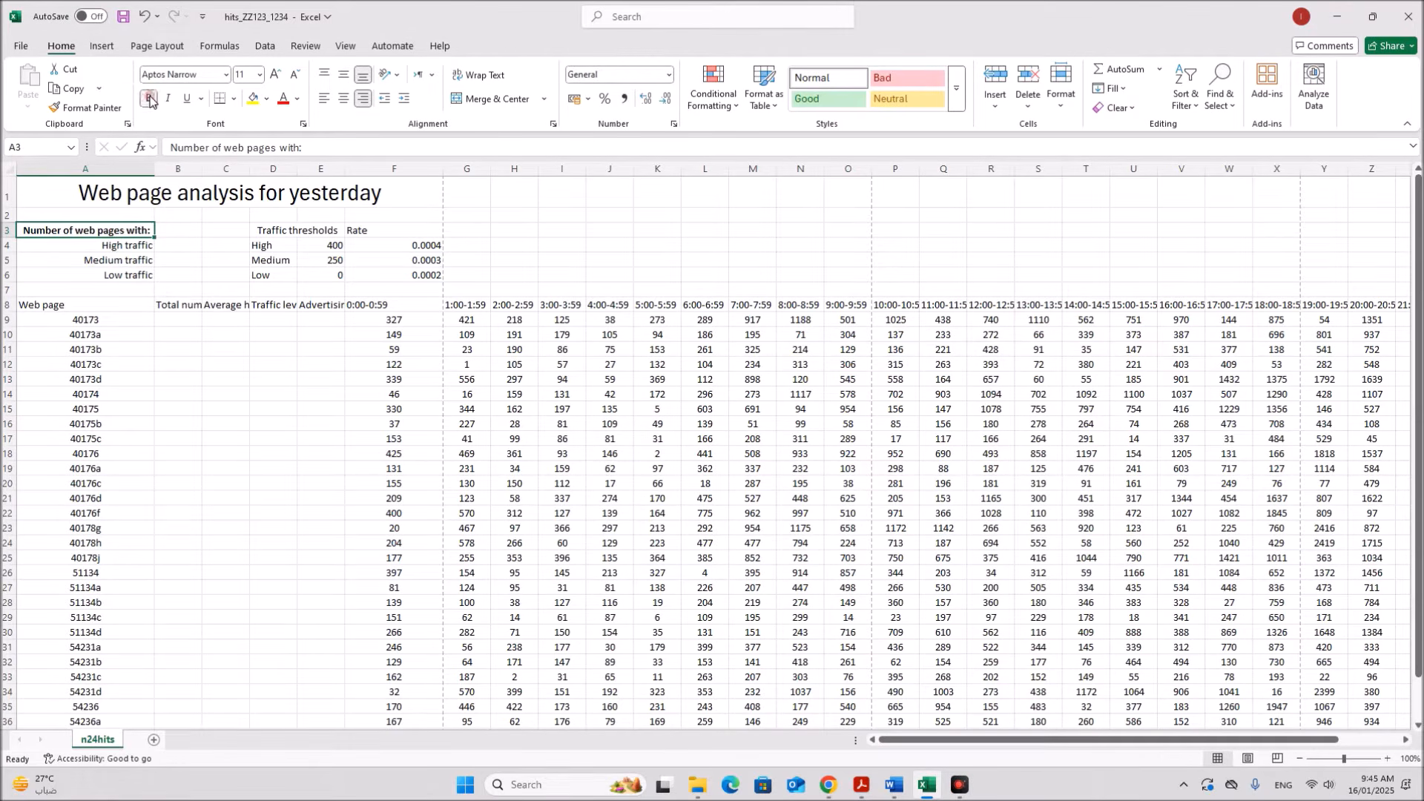
Step: Check the threshold layout in the exam paper, then right-align D4 to D6 and centre-align E4 to F6 in Excel
click(861, 785)
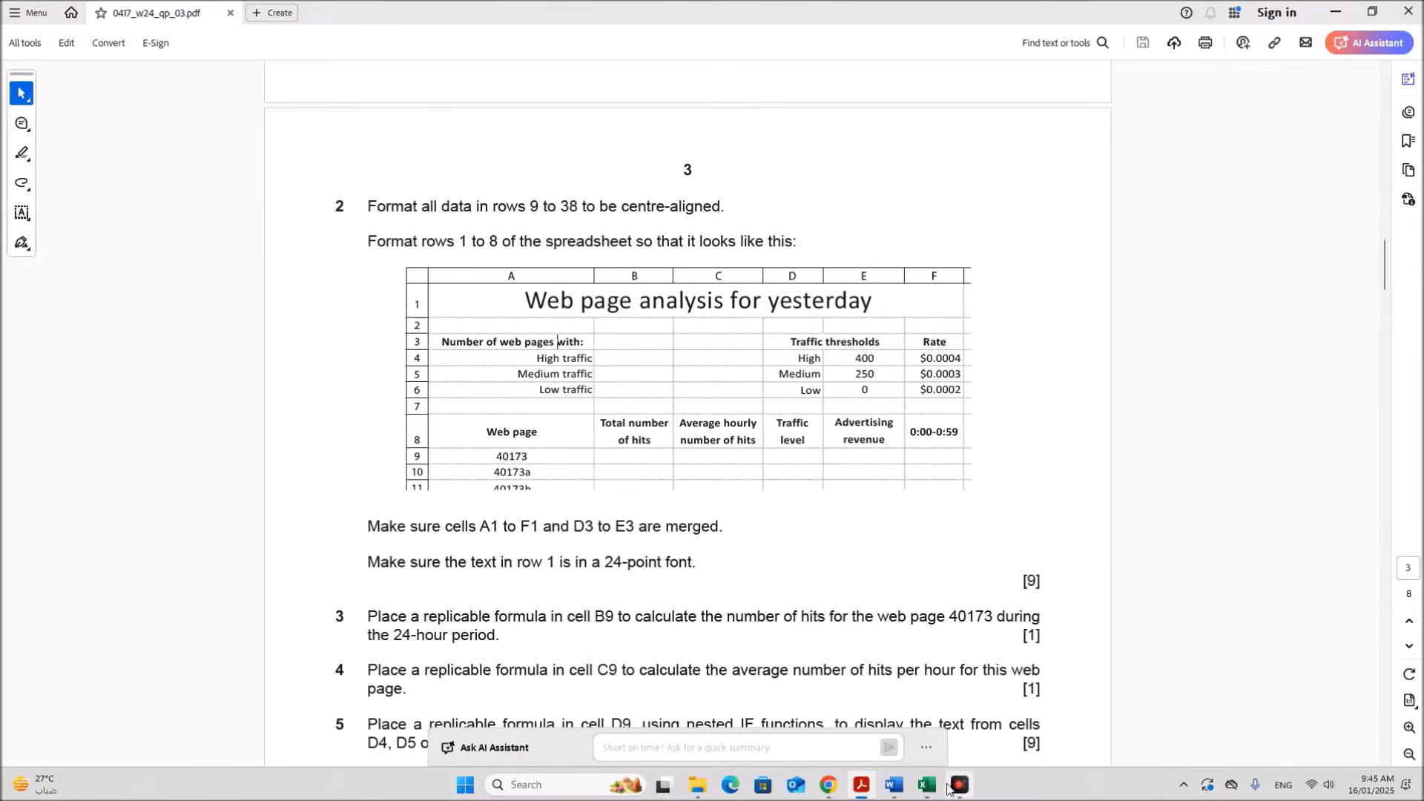
mouse_move(933, 789)
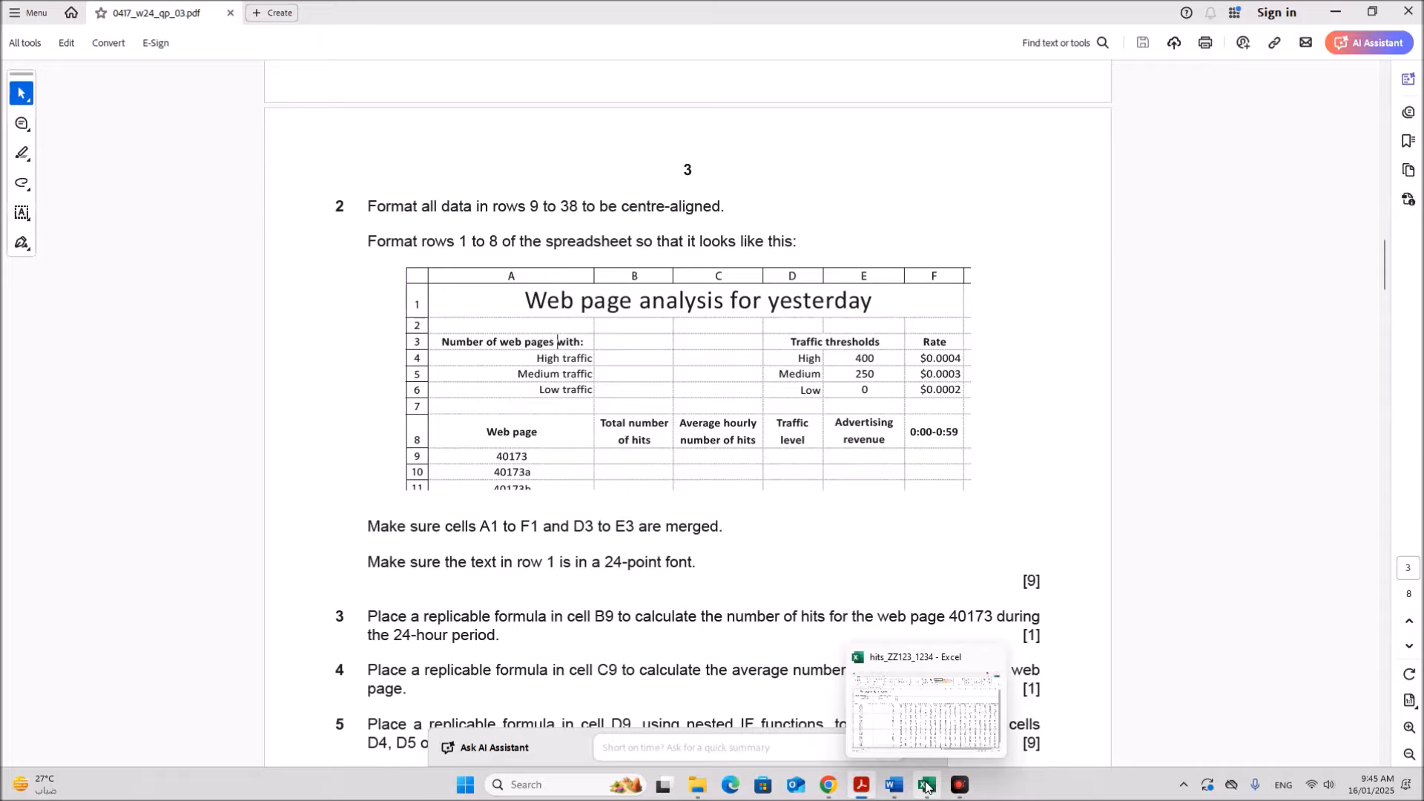
click(926, 786)
click(277, 248)
drag(277, 248, 422, 275)
click(363, 98)
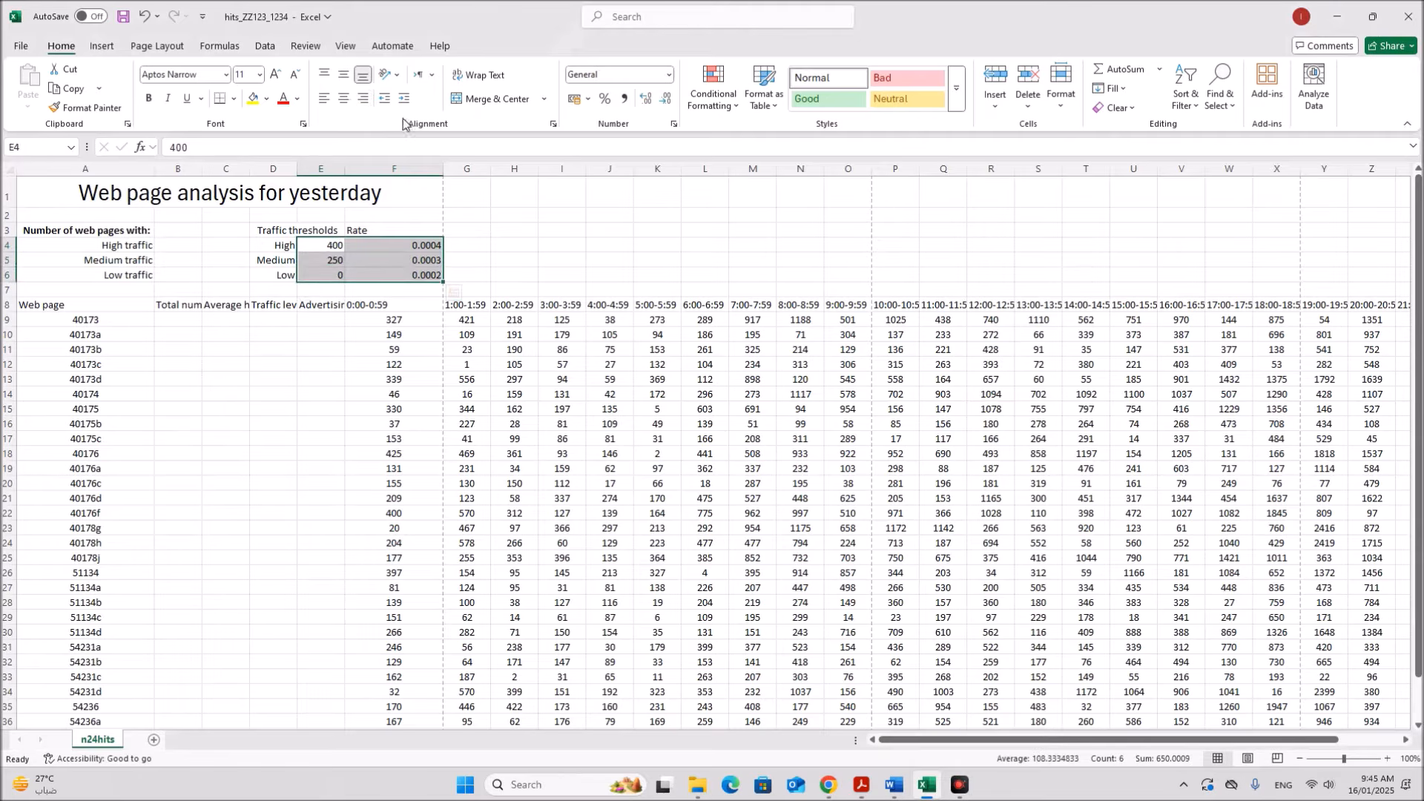
click(343, 98)
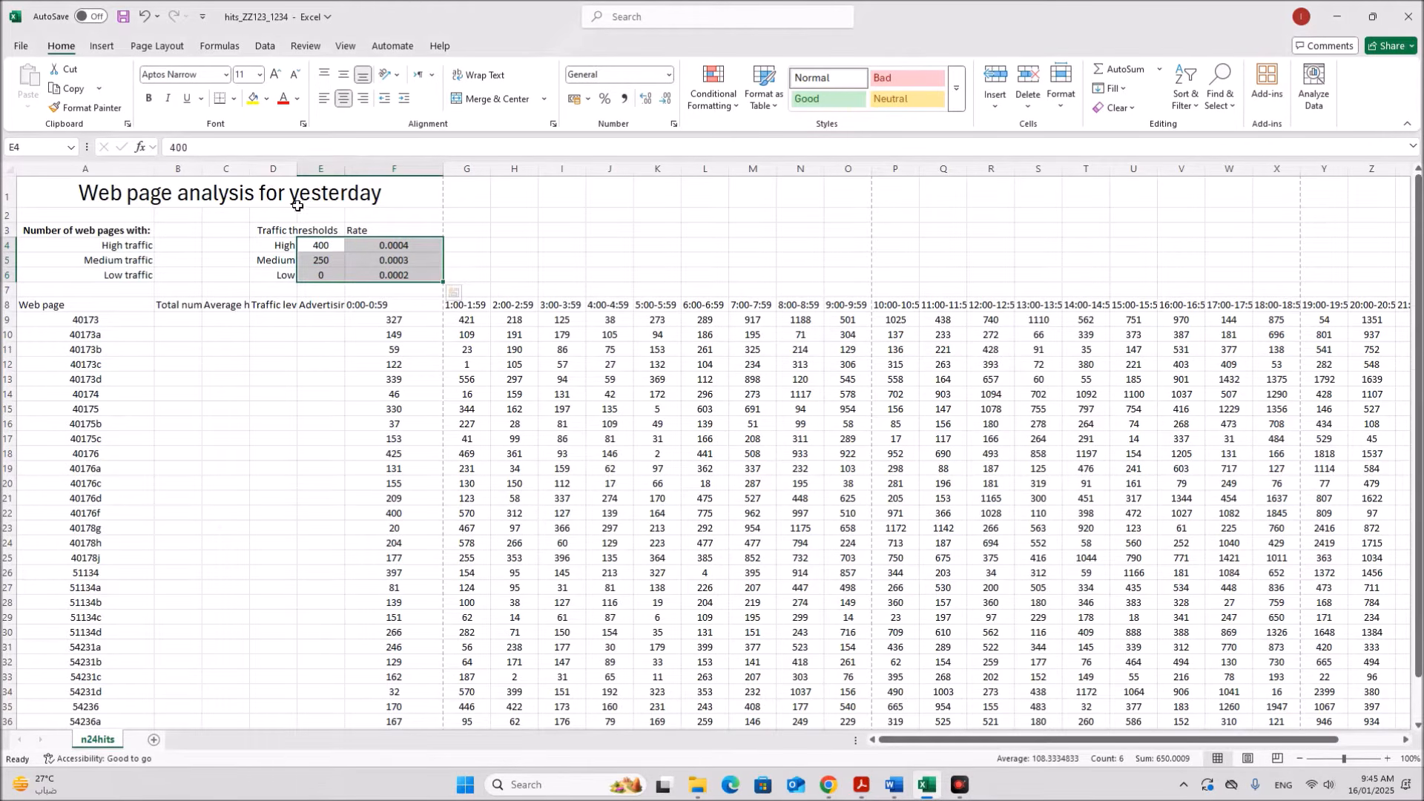
Step: Bold the headings "Traffic thresholds" and "Rate" in row 3, and compare the sheet with the sample layout in the exam paper
drag(282, 228, 401, 230)
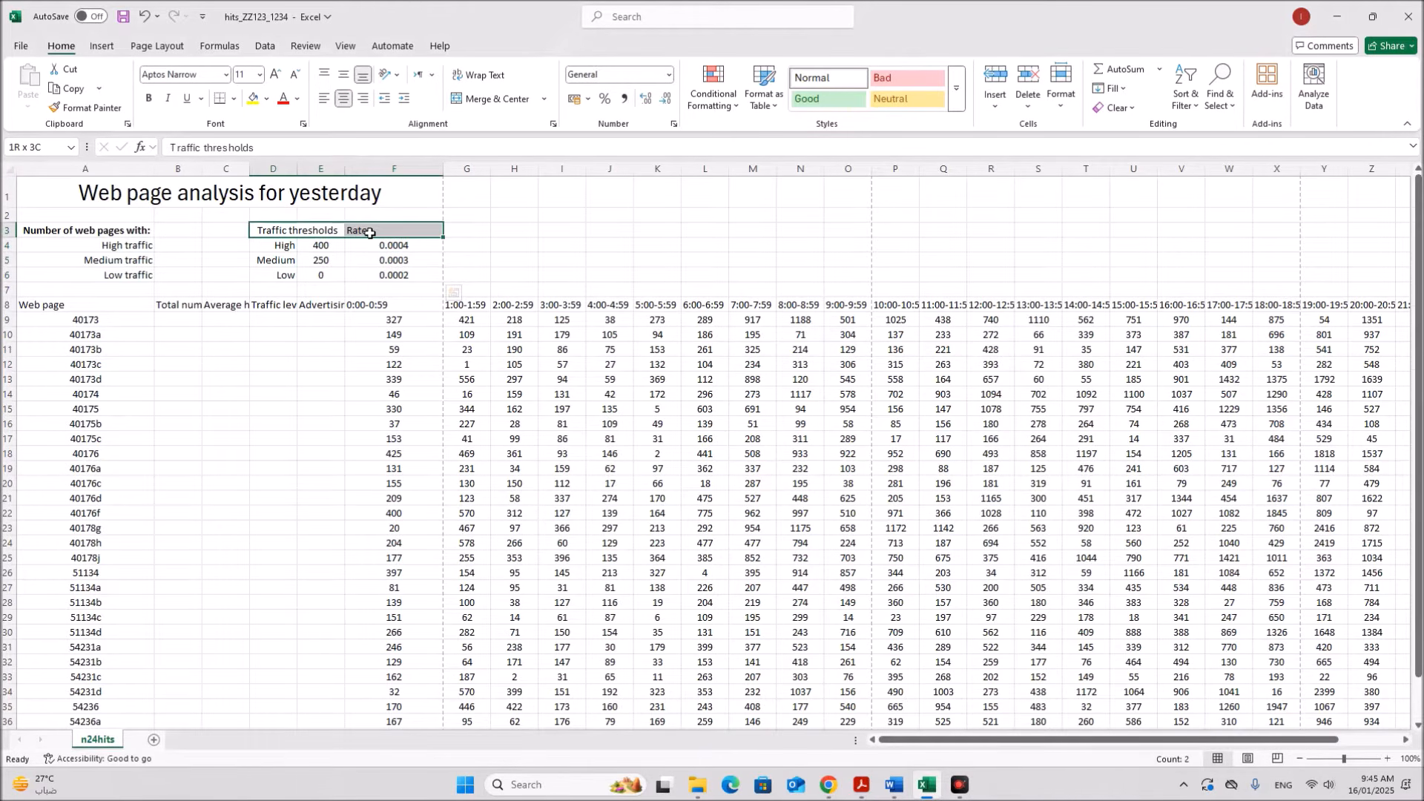
click(150, 99)
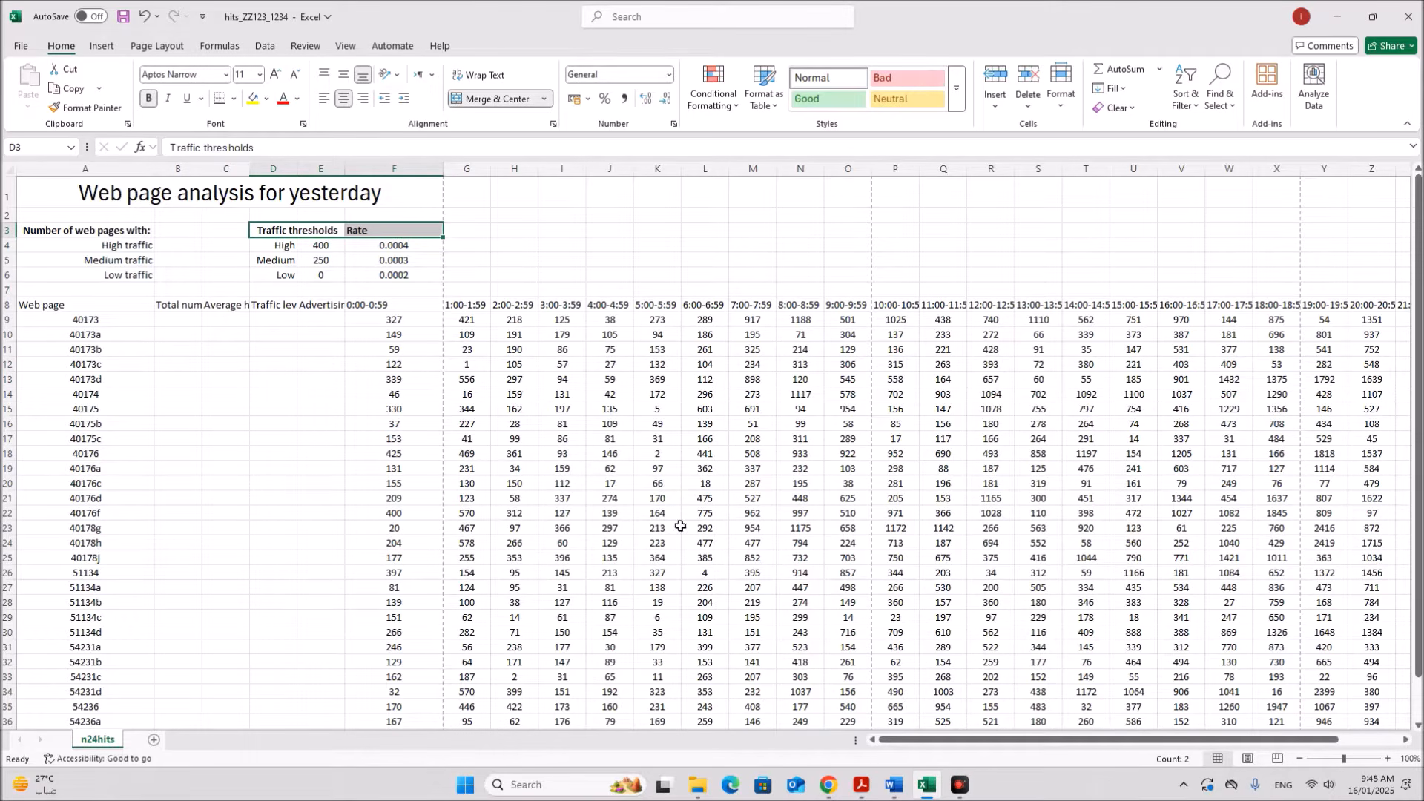
click(862, 786)
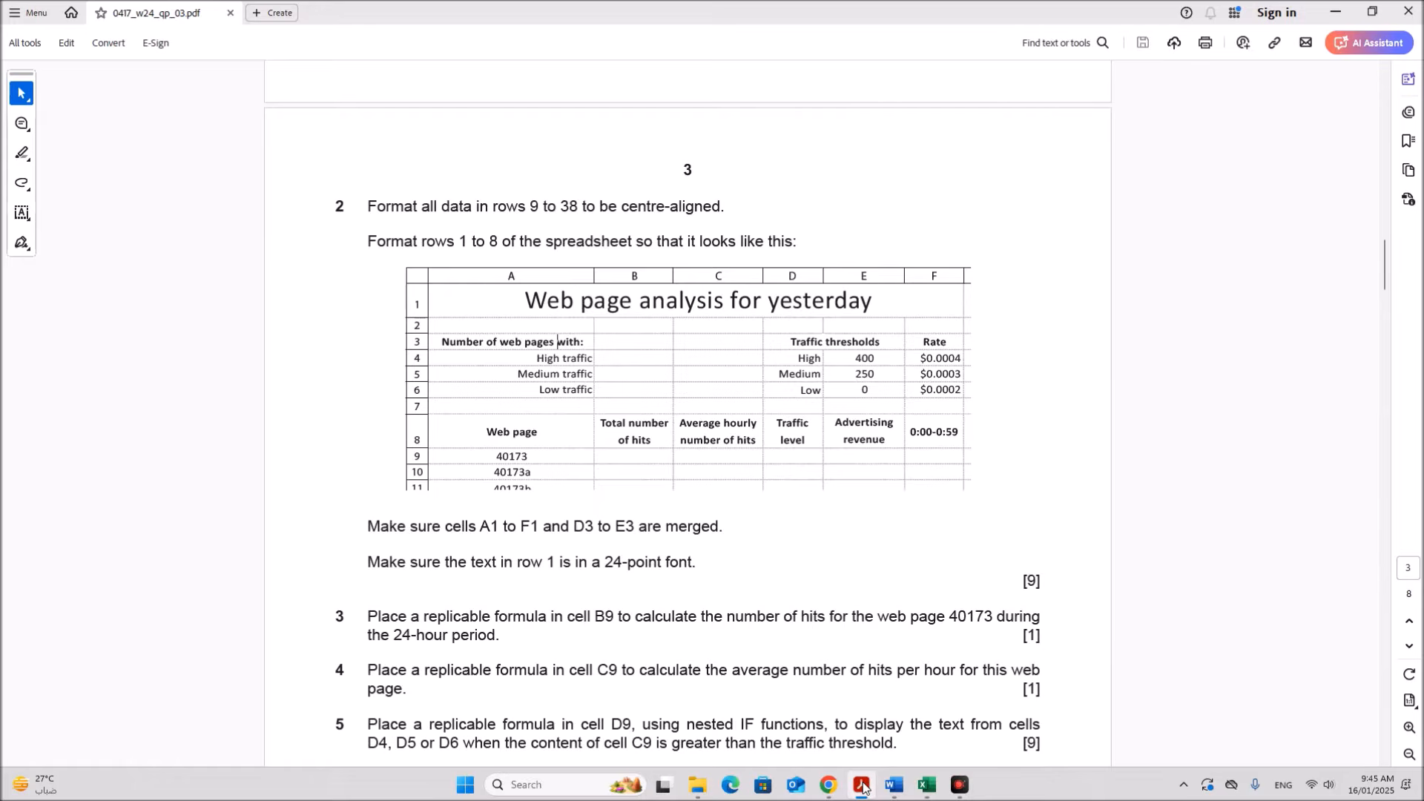
click(927, 786)
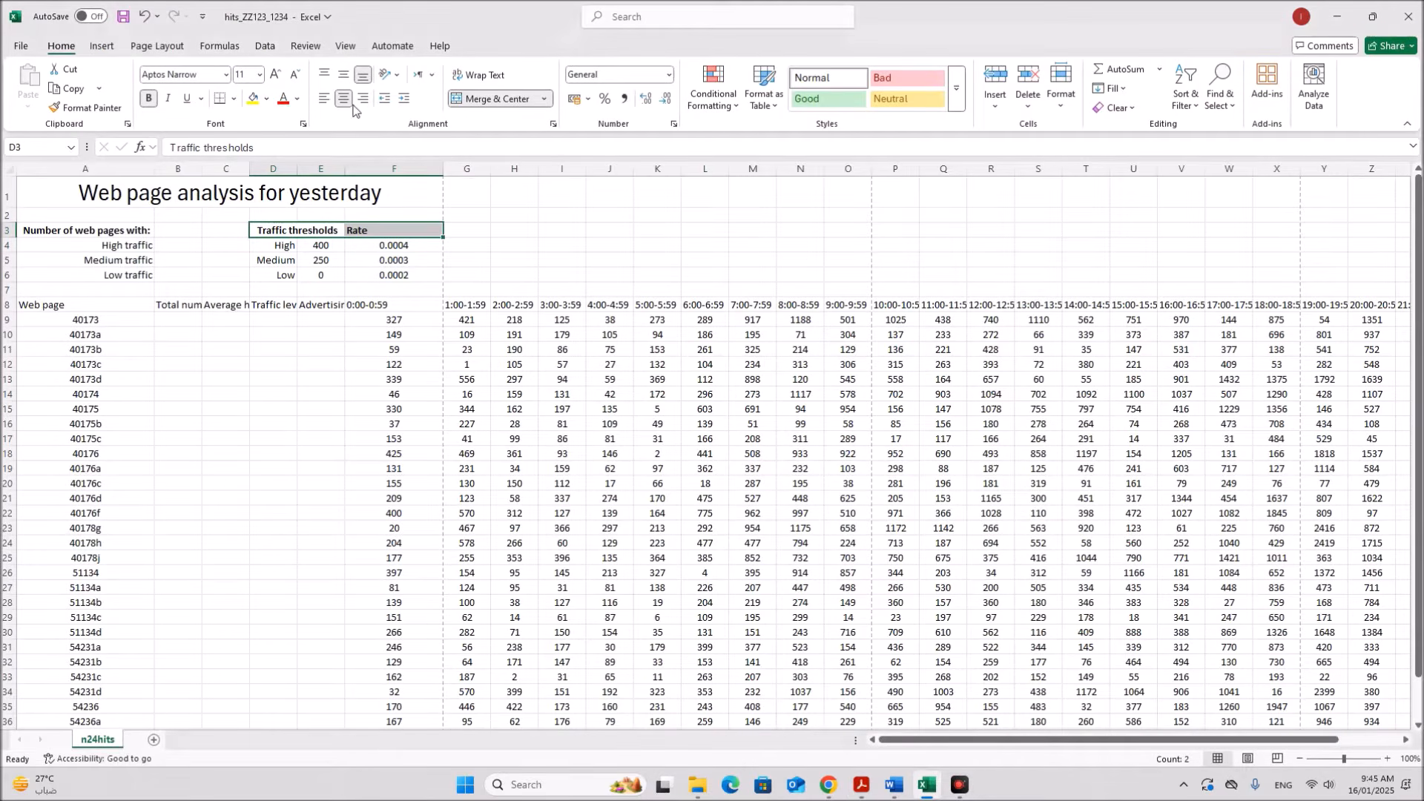
click(890, 785)
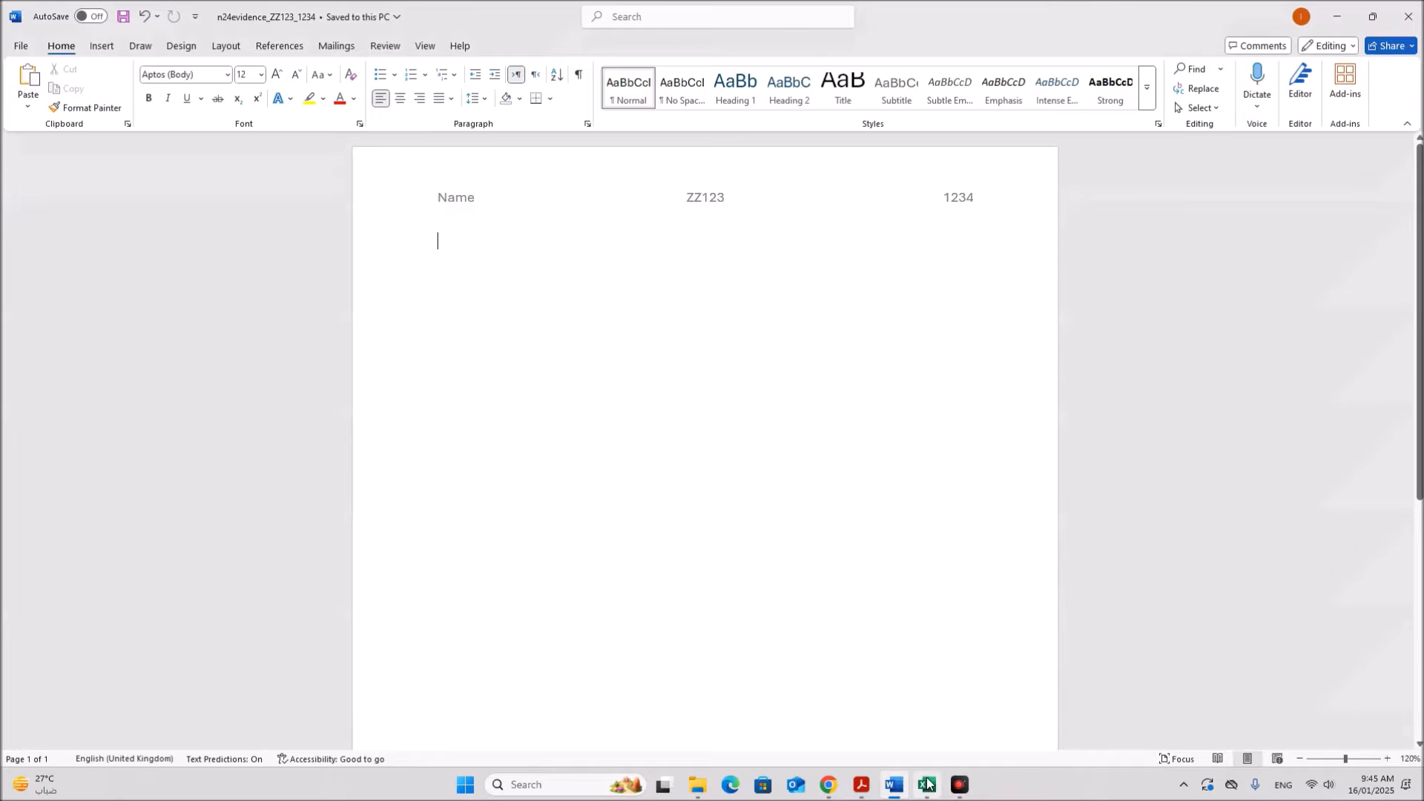
click(861, 785)
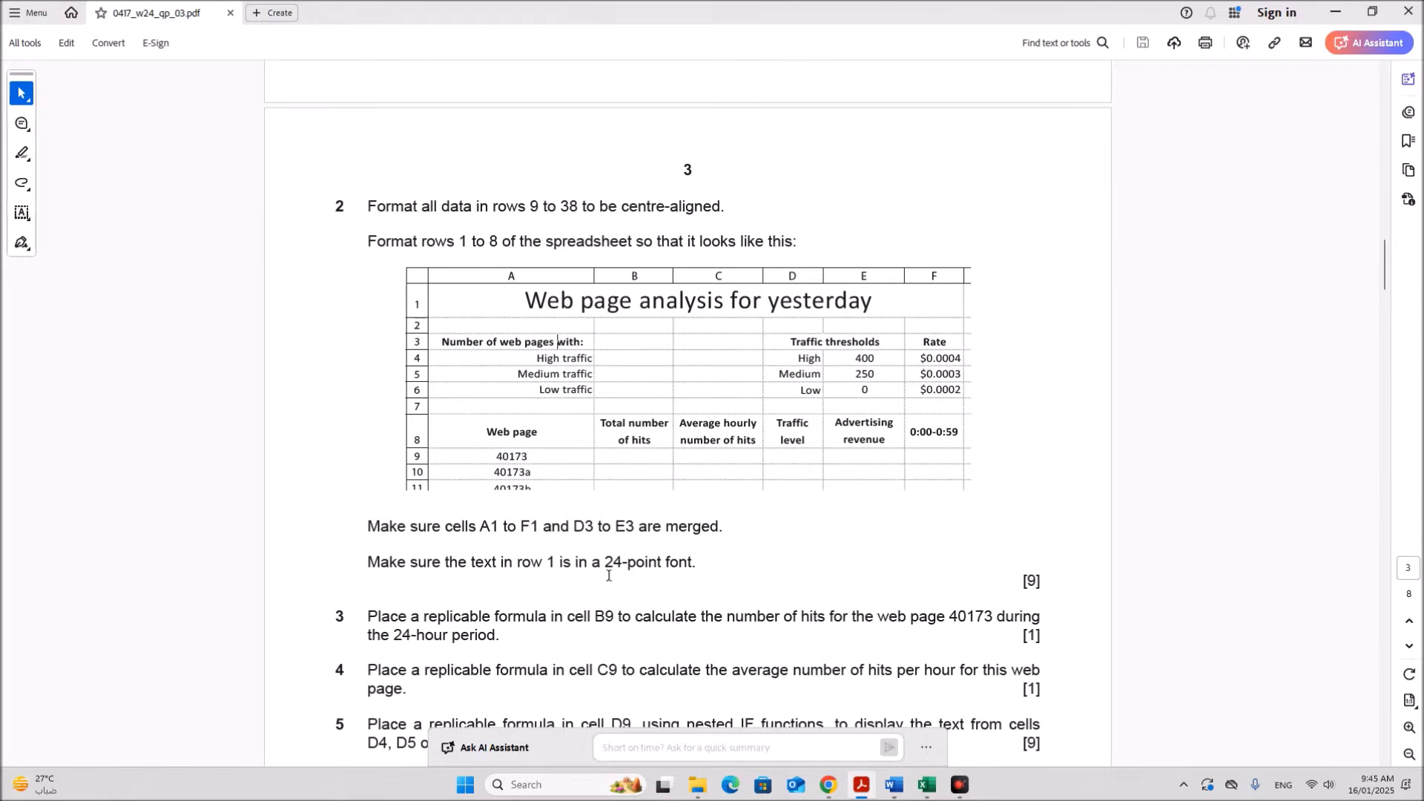
click(565, 495)
mouse_move(897, 793)
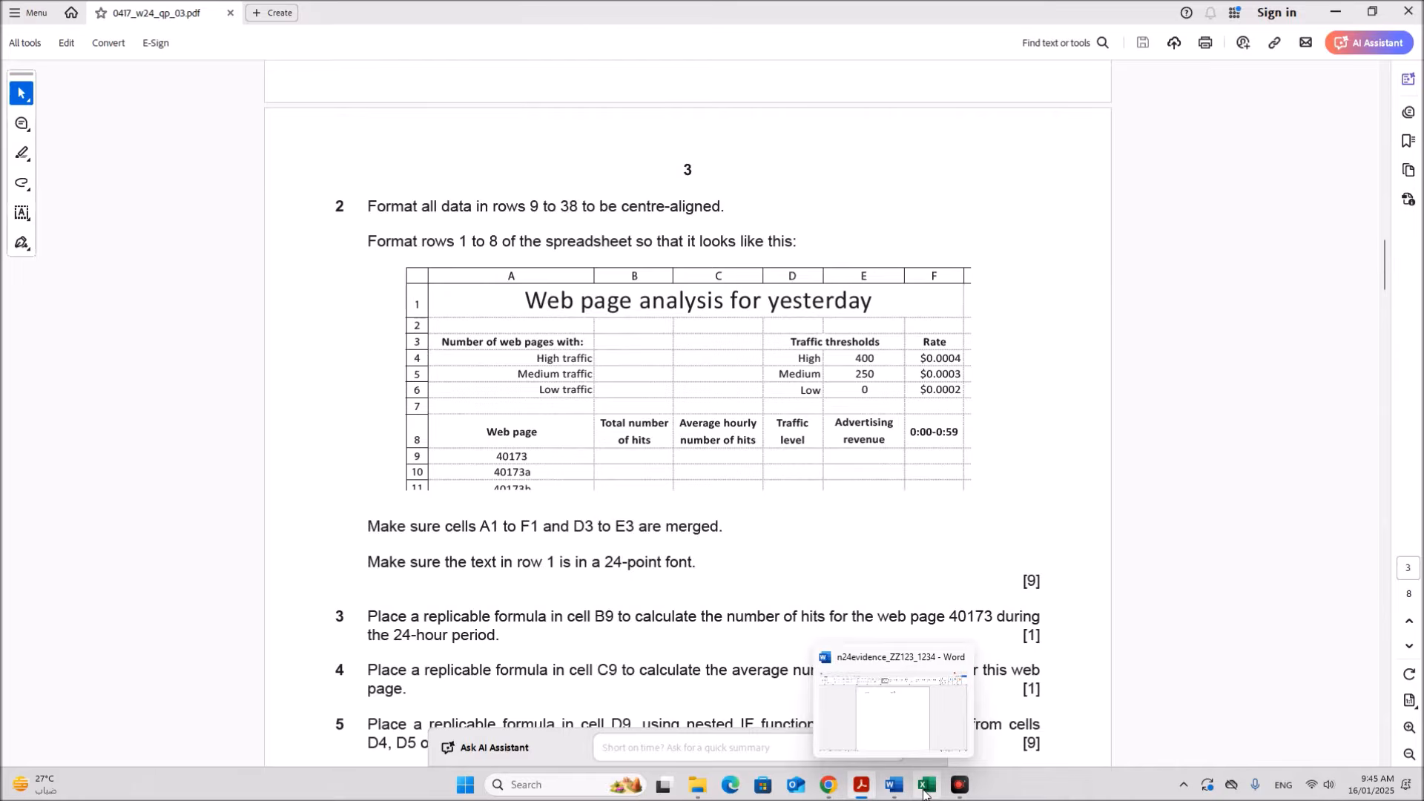
Step: Return to Excel, and centre-align and bold all the column headings in row 8 starting from A8
click(926, 784)
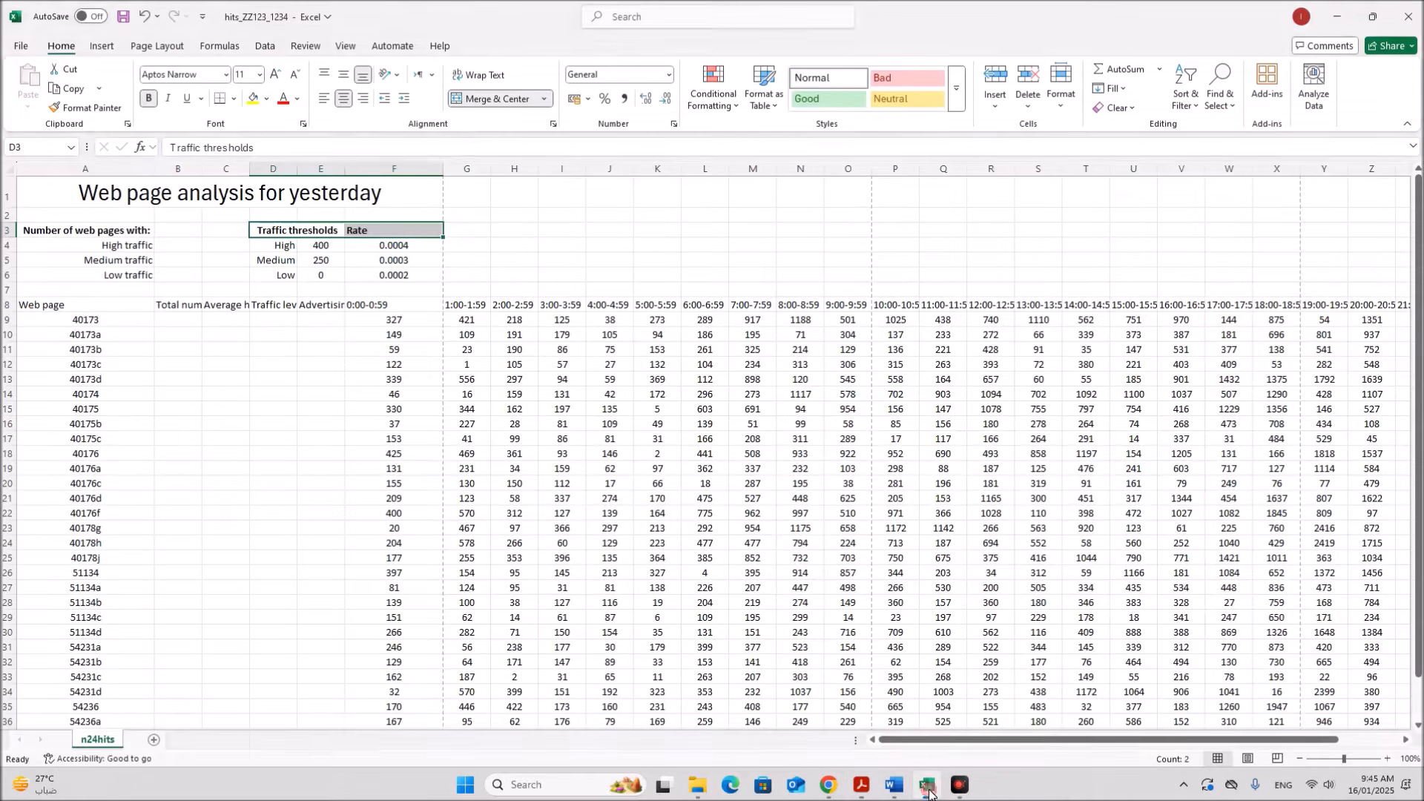
click(65, 306)
key(ctrl+shift+Right)
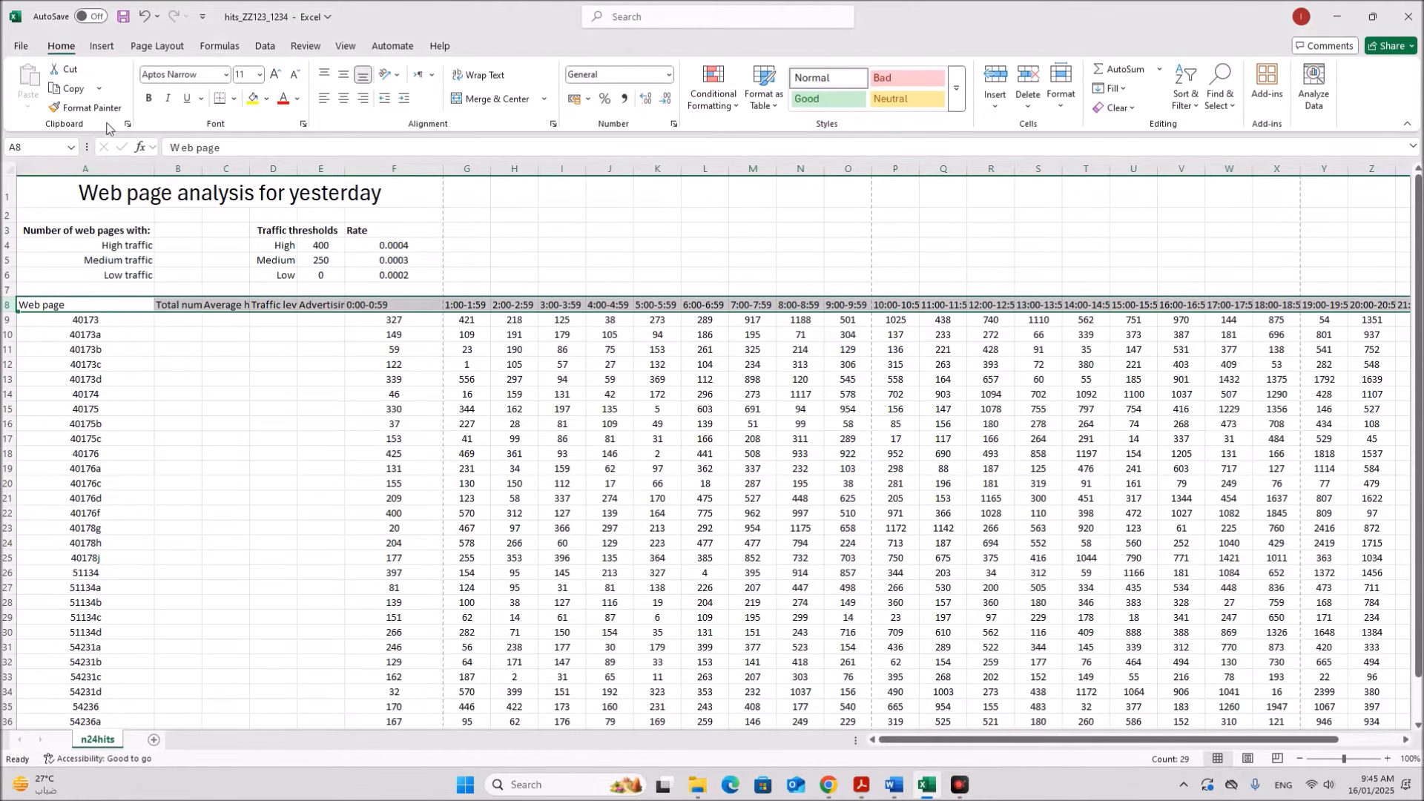
click(344, 98)
click(147, 101)
click(223, 425)
Step: Increase the height of row 8 so that the column headings have room for two lines of text
drag(14, 310, 9, 332)
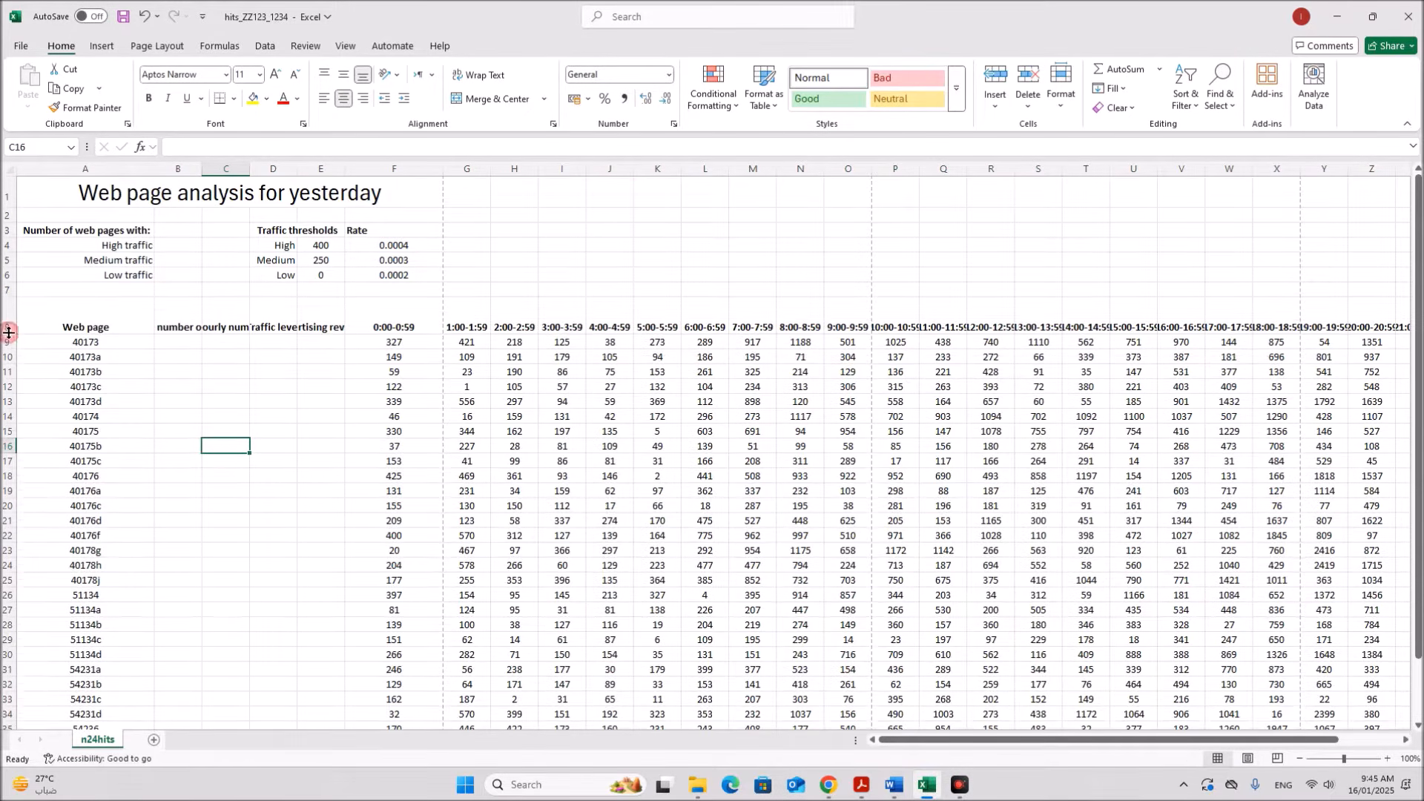
drag(102, 318, 322, 320)
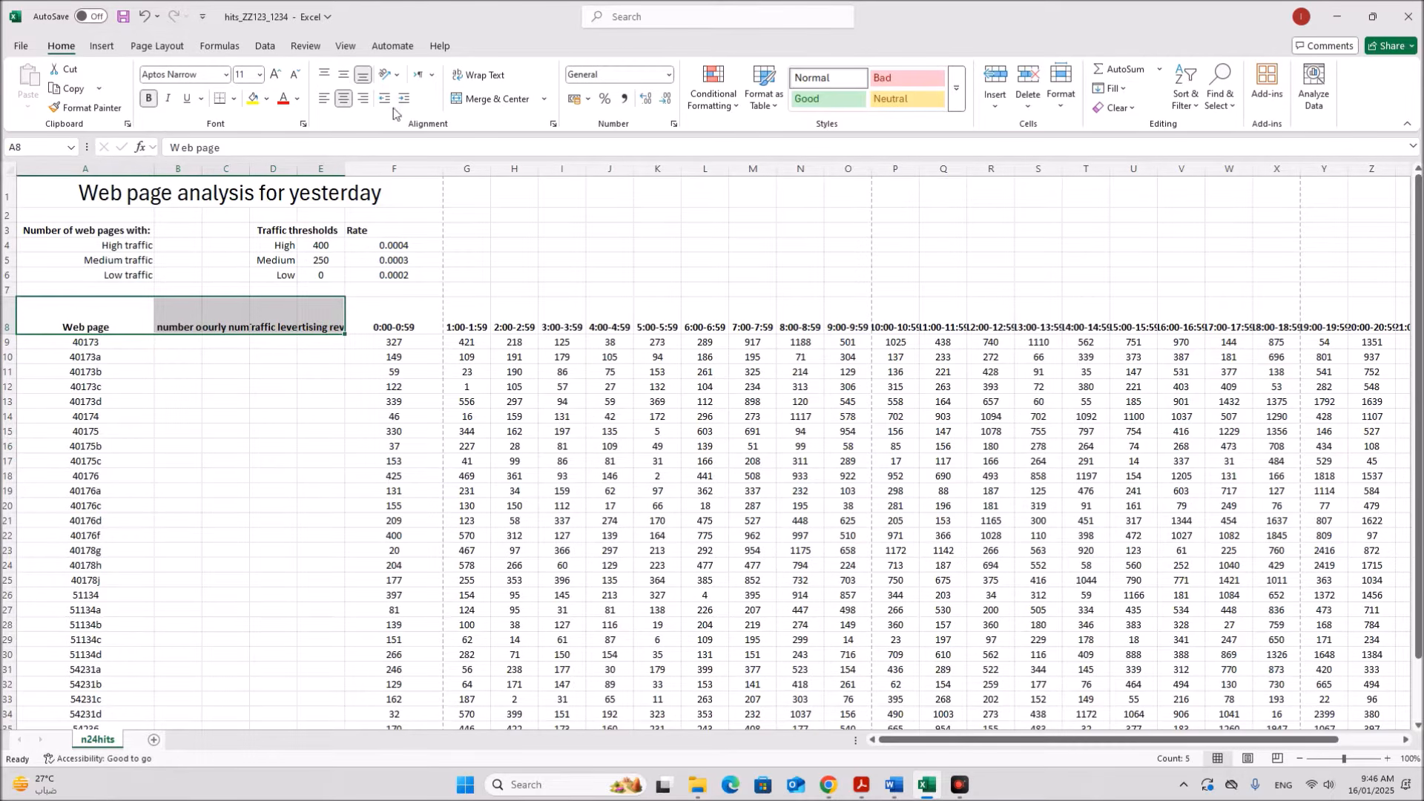
click(269, 312)
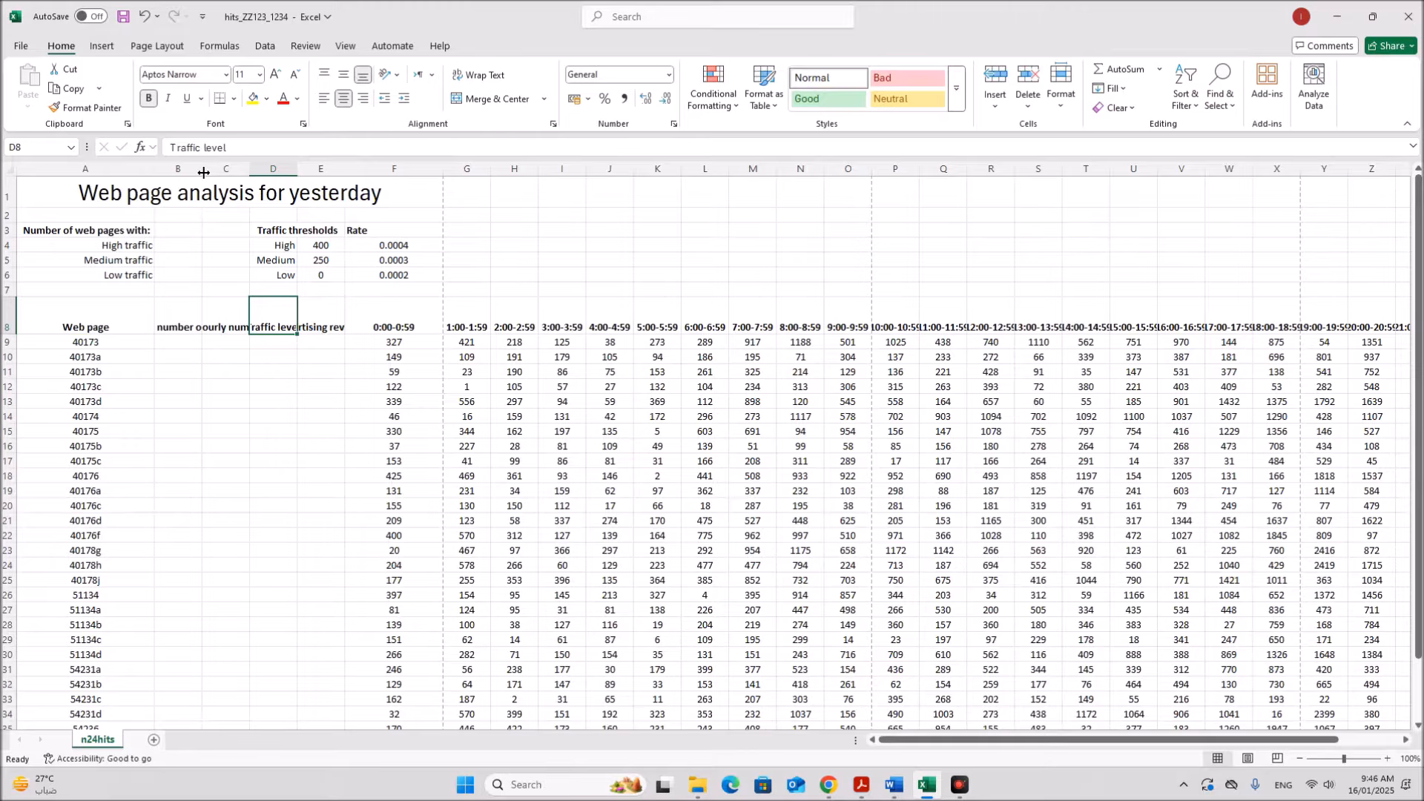
Step: Fit the widths of columns B, C, D and E to their headings in row 8
double_click(202, 169)
double_click(301, 168)
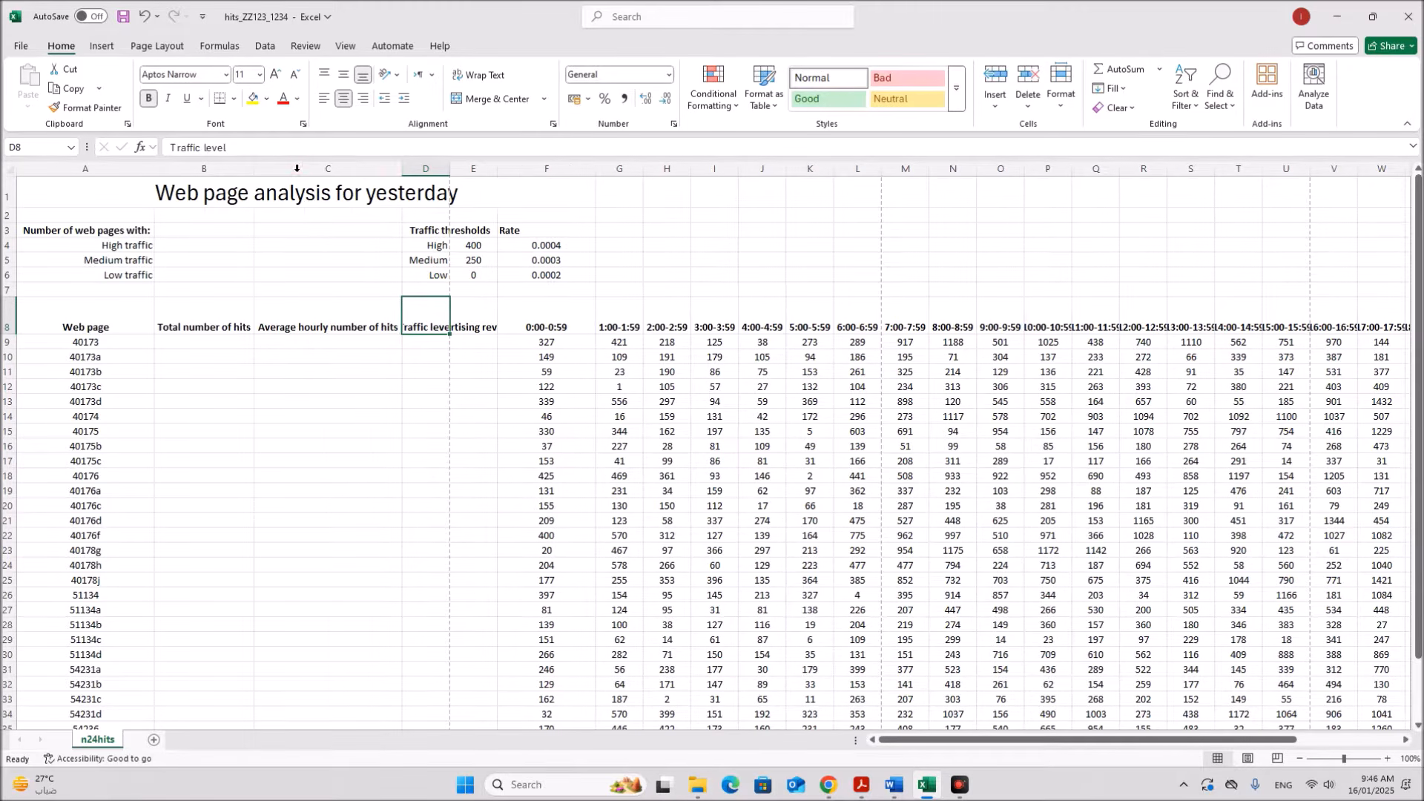
double_click(448, 170)
click(439, 409)
double_click(508, 162)
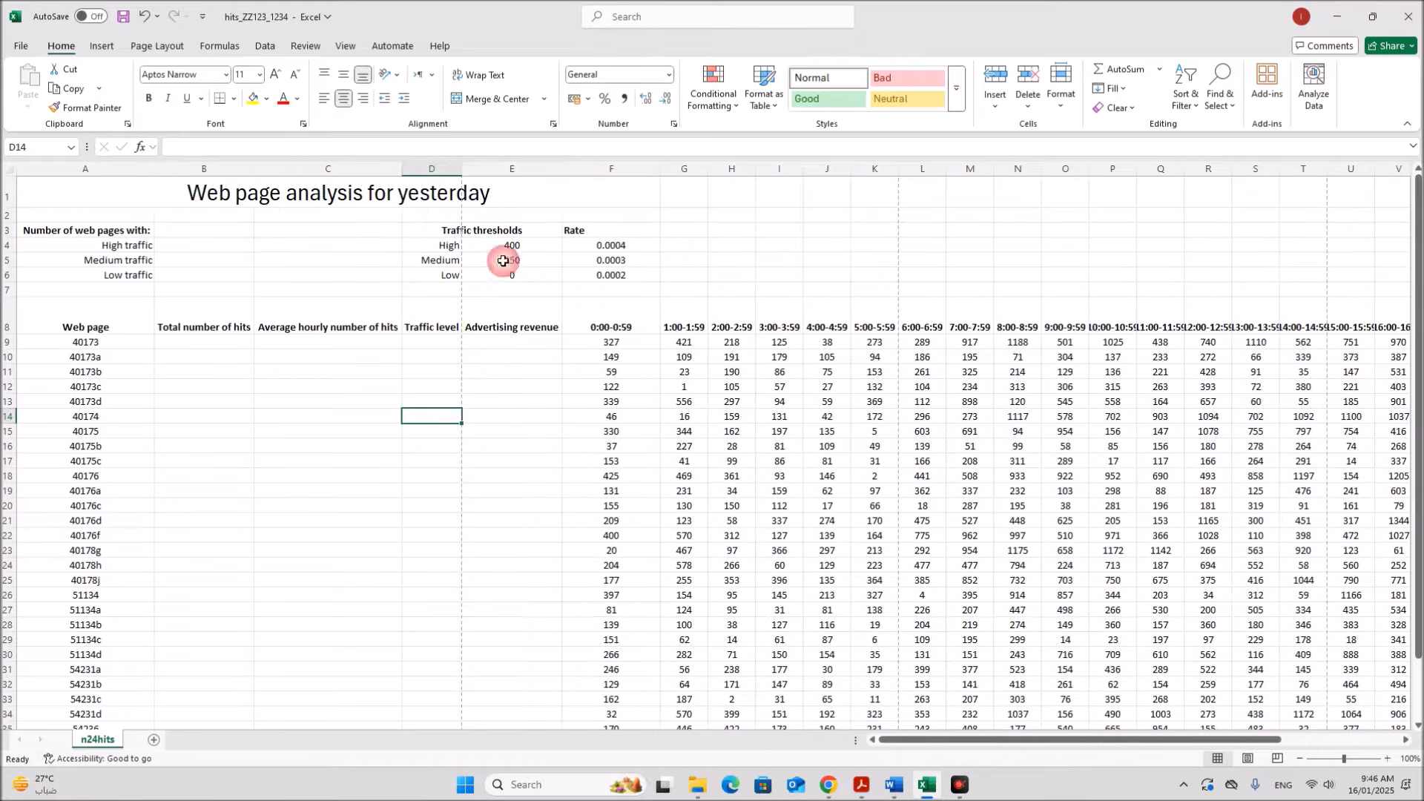
click(492, 371)
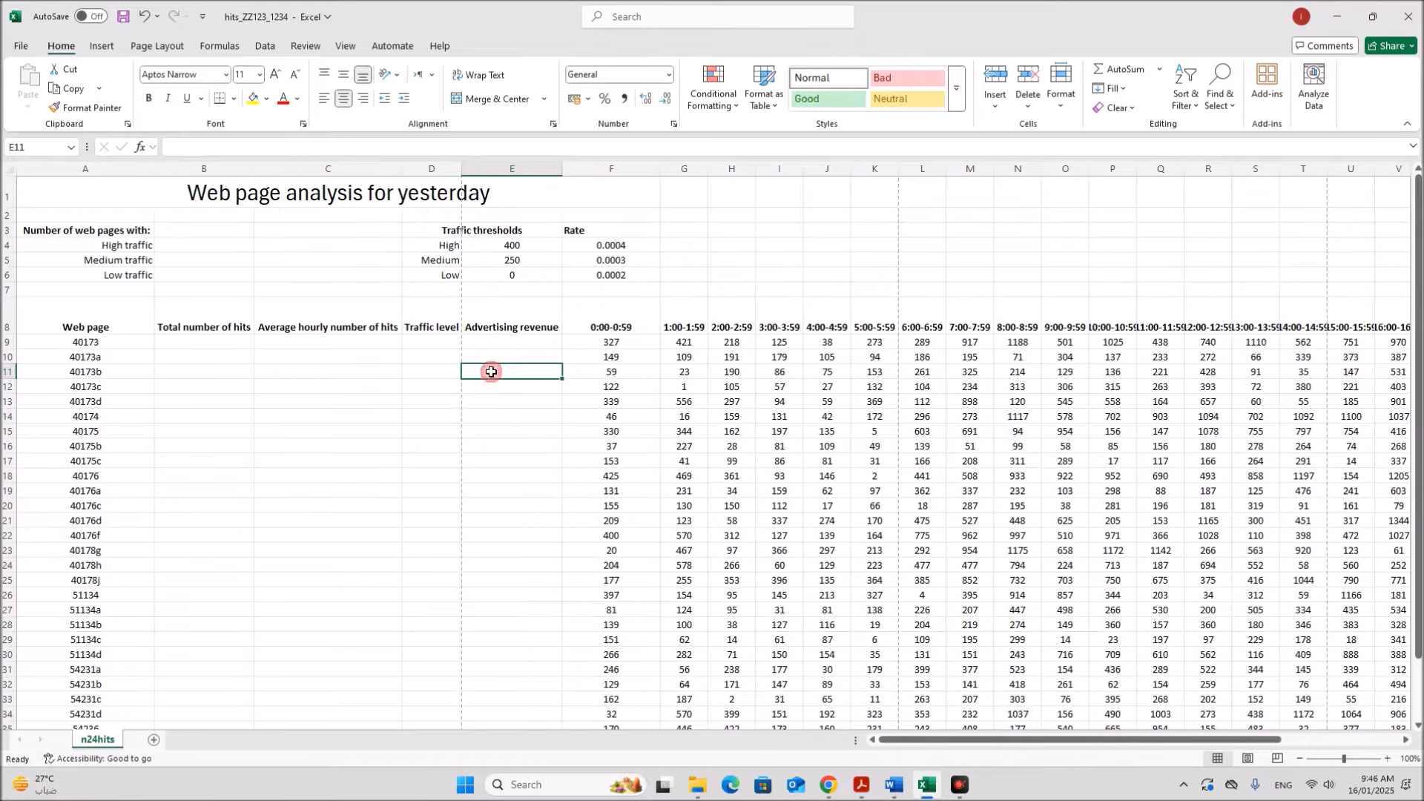
Step: Align the headings in row 8 vertically to the middle of their cells
click(8, 319)
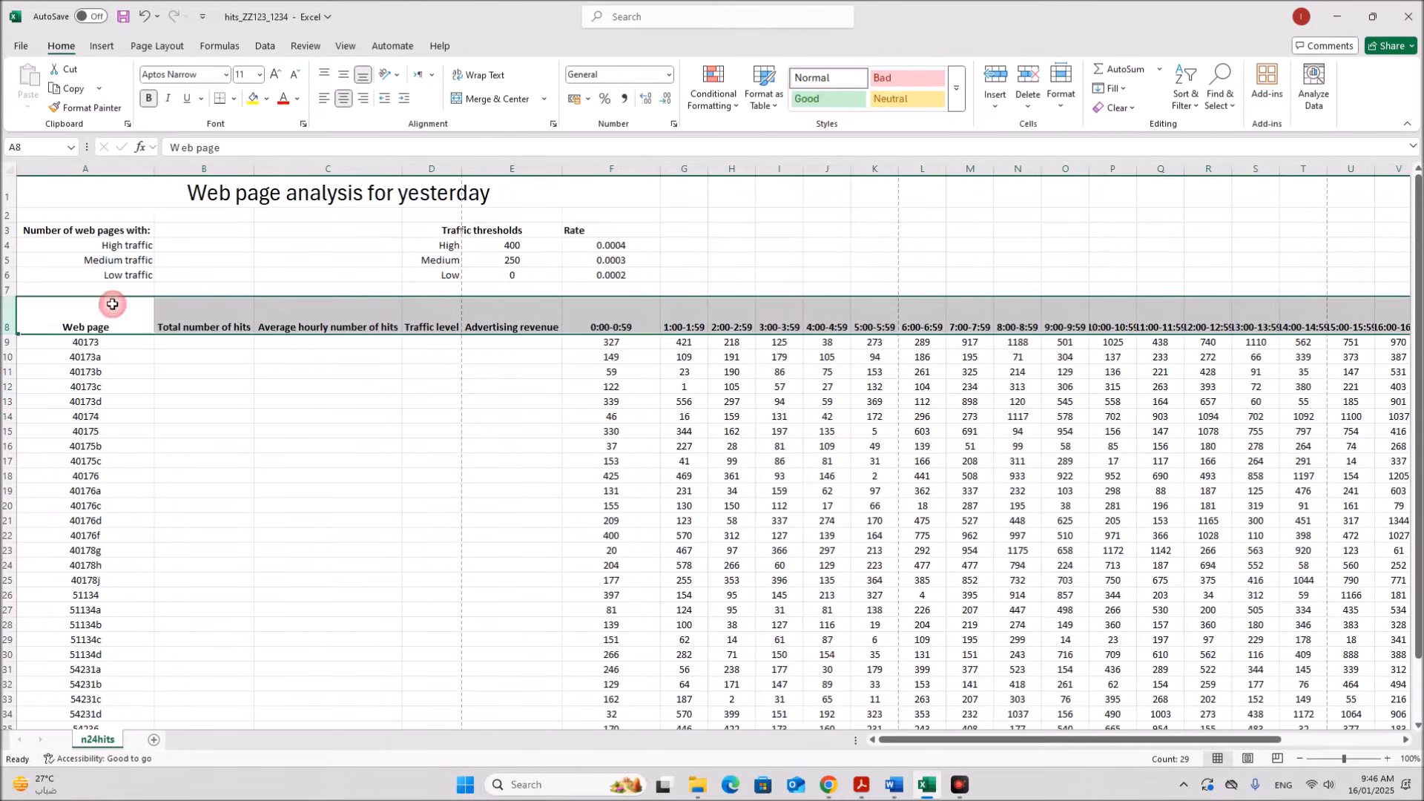
click(347, 75)
click(366, 385)
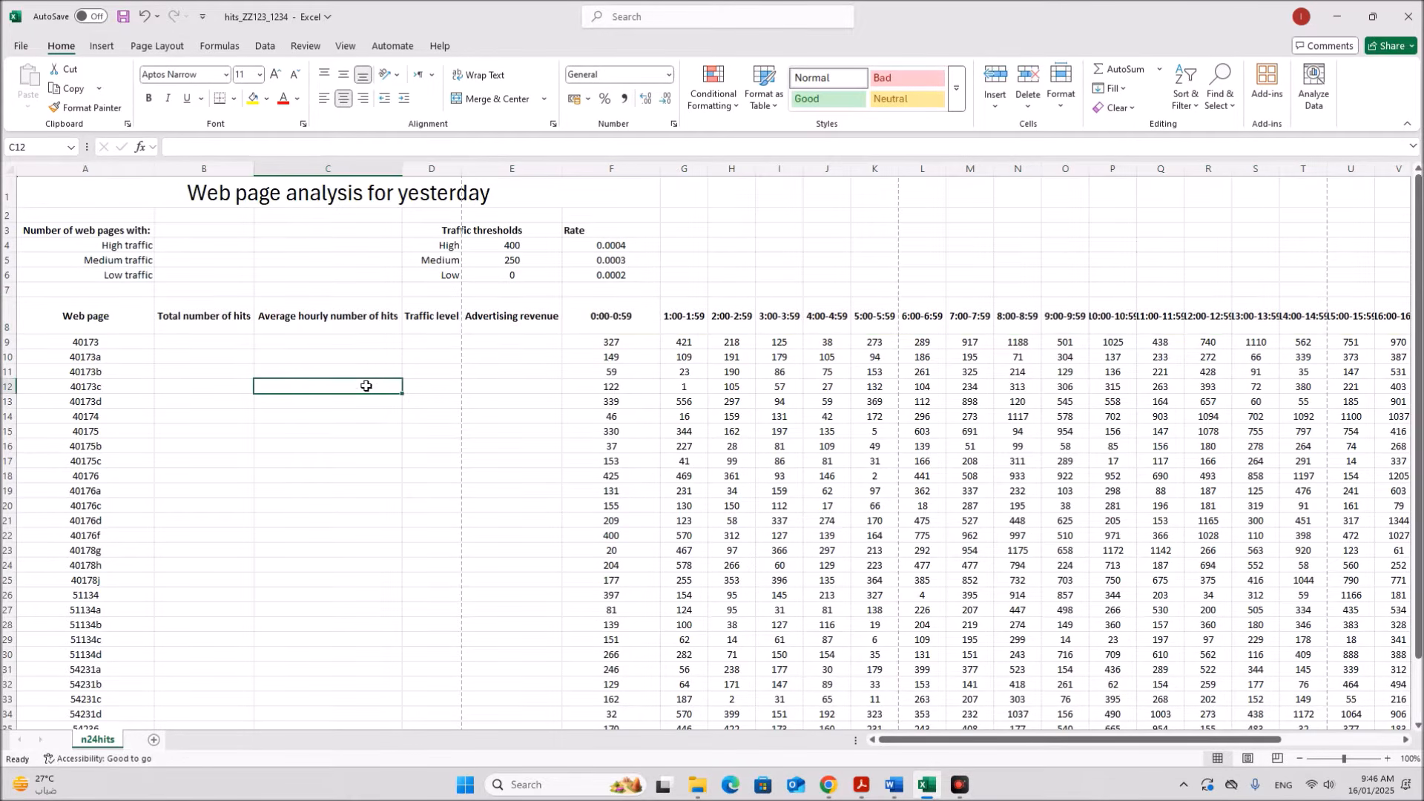
Step: Check the heading layout in the exam paper PDF, then turn on text wrapping for B8 to E8 in Excel
click(861, 785)
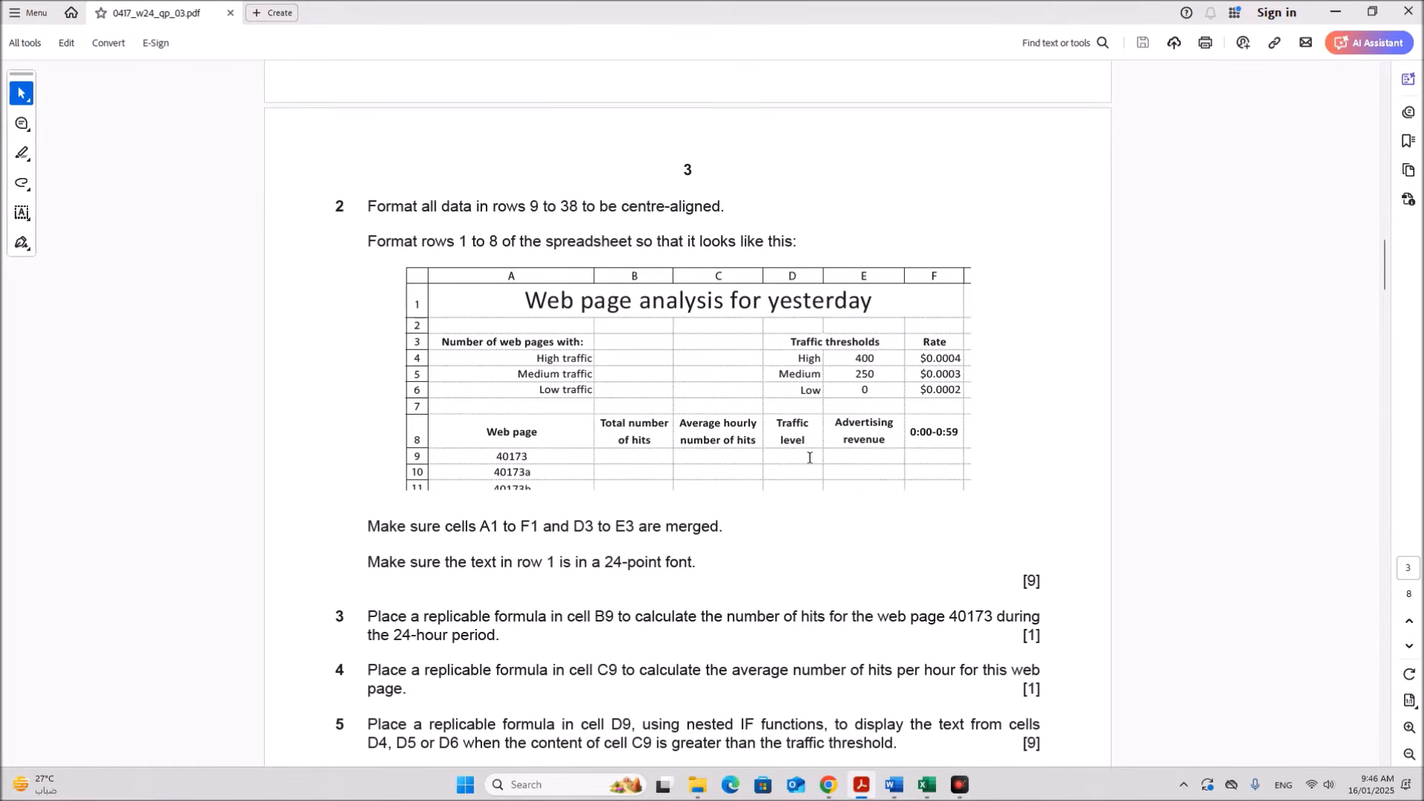
click(926, 784)
drag(235, 328, 477, 321)
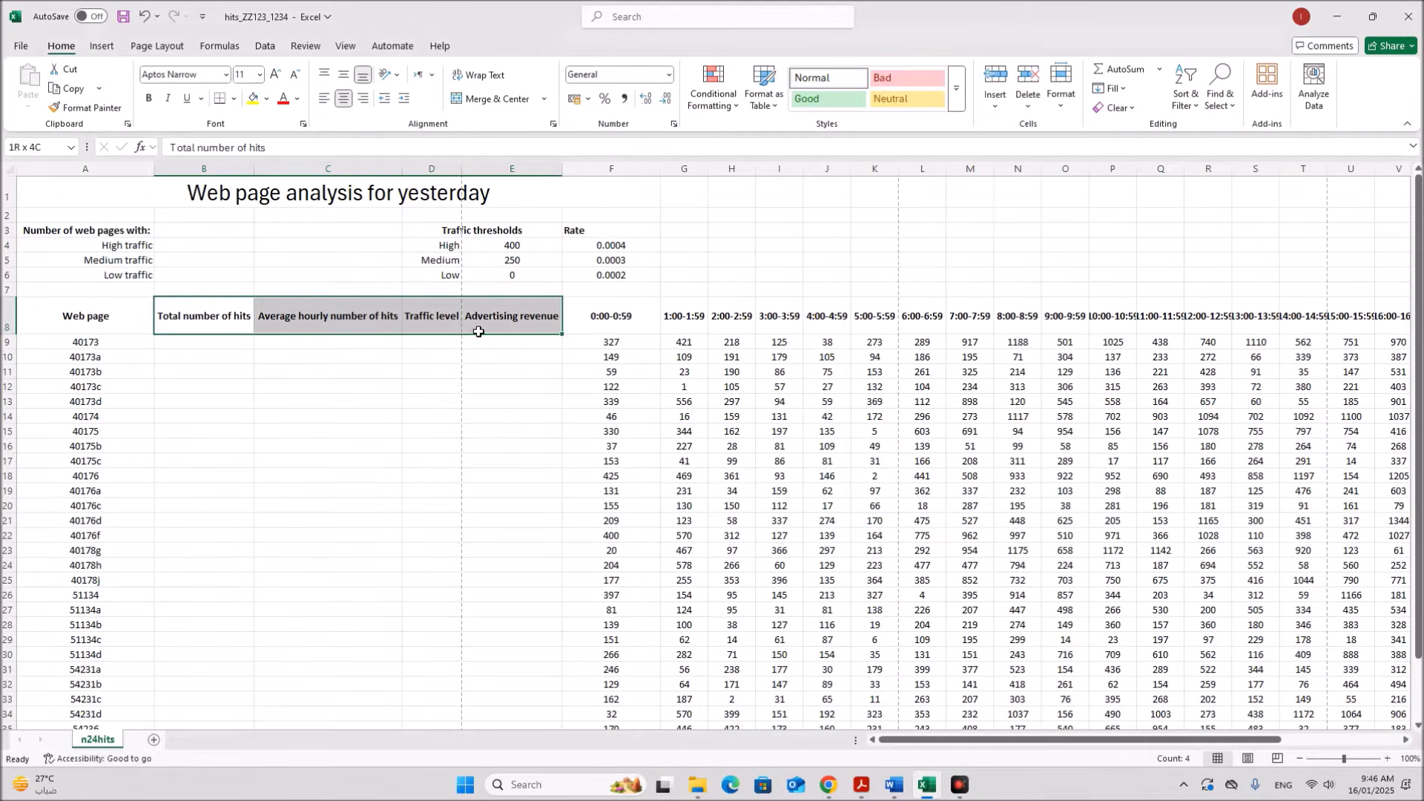
click(476, 77)
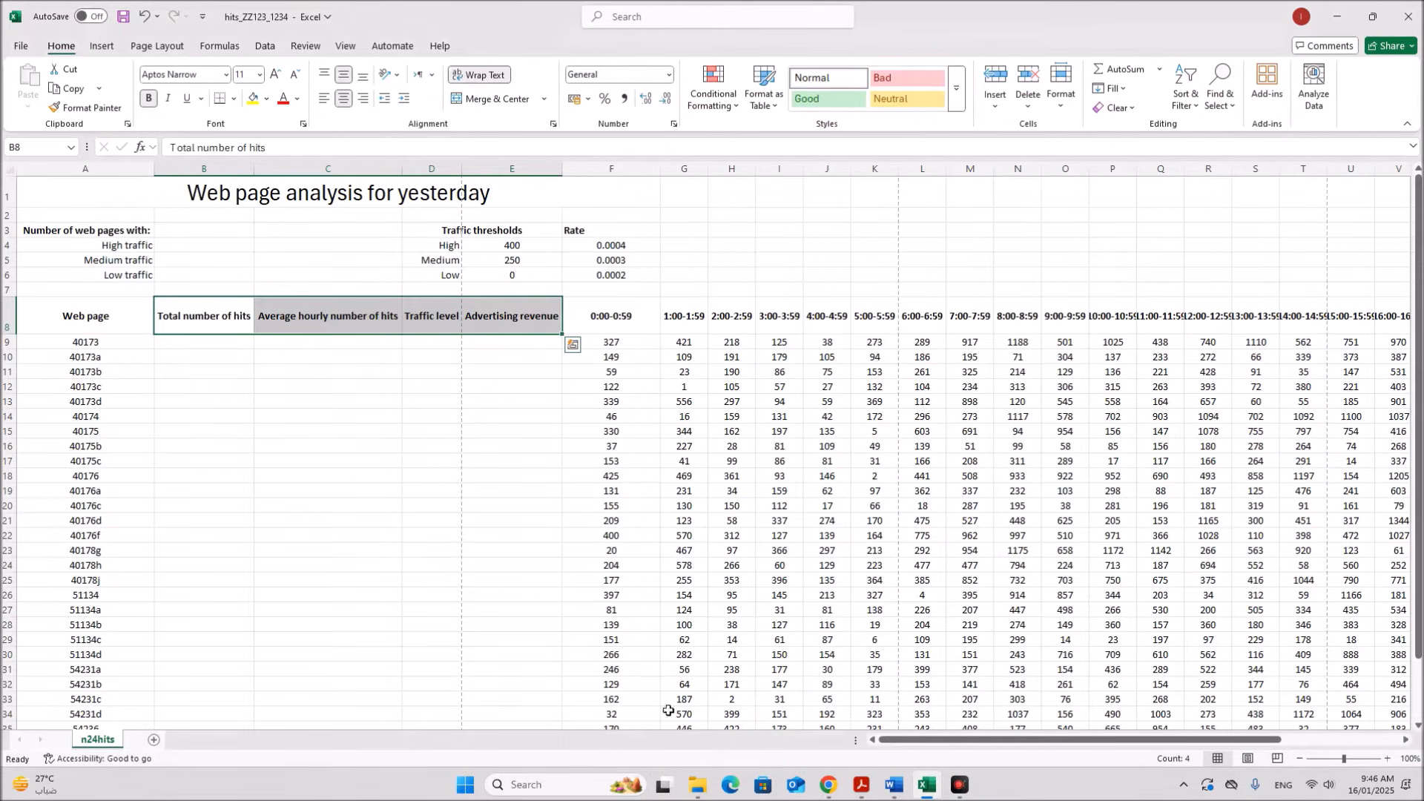
Step: Compare with the sample in the exam paper and narrow columns B and C in Excel so their headings wrap onto two lines
click(872, 789)
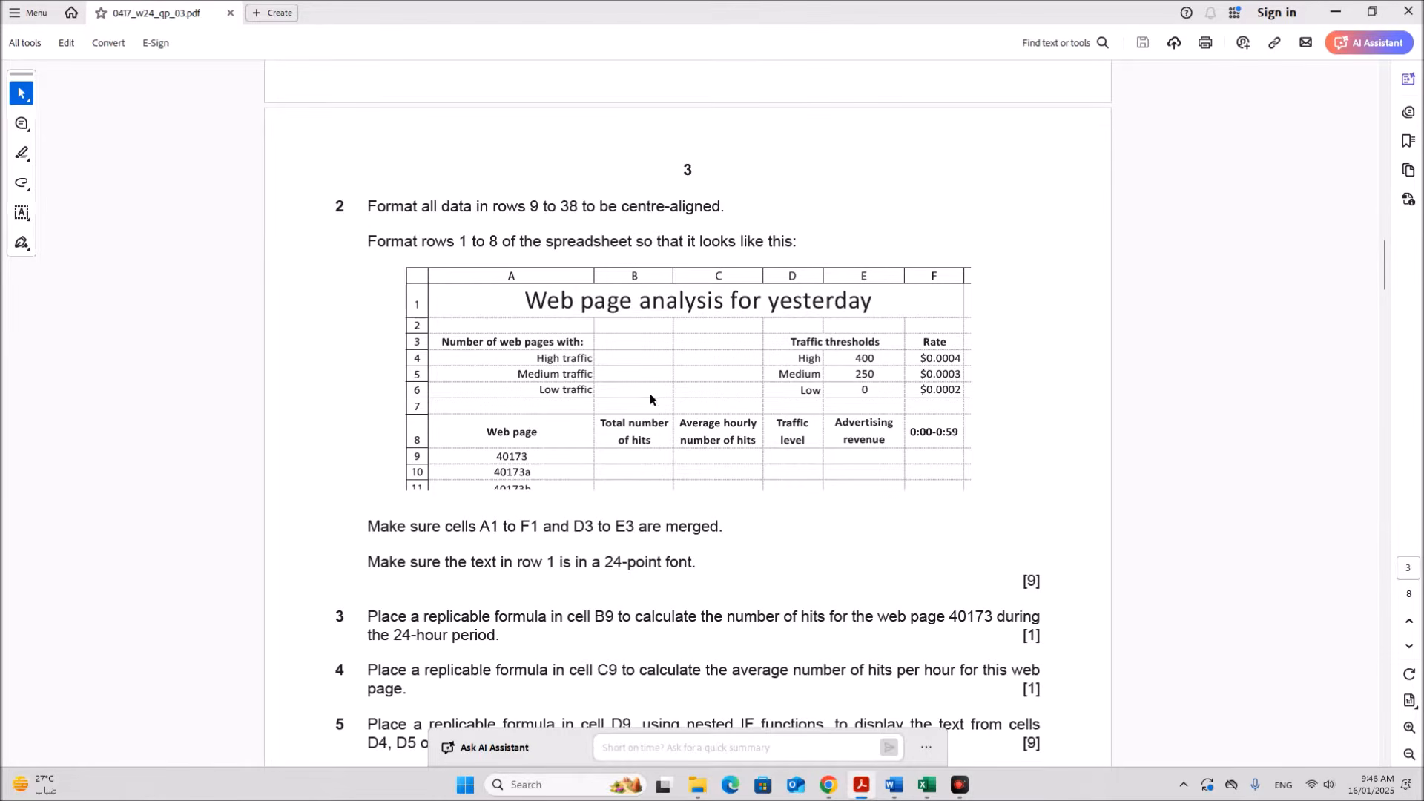
click(927, 786)
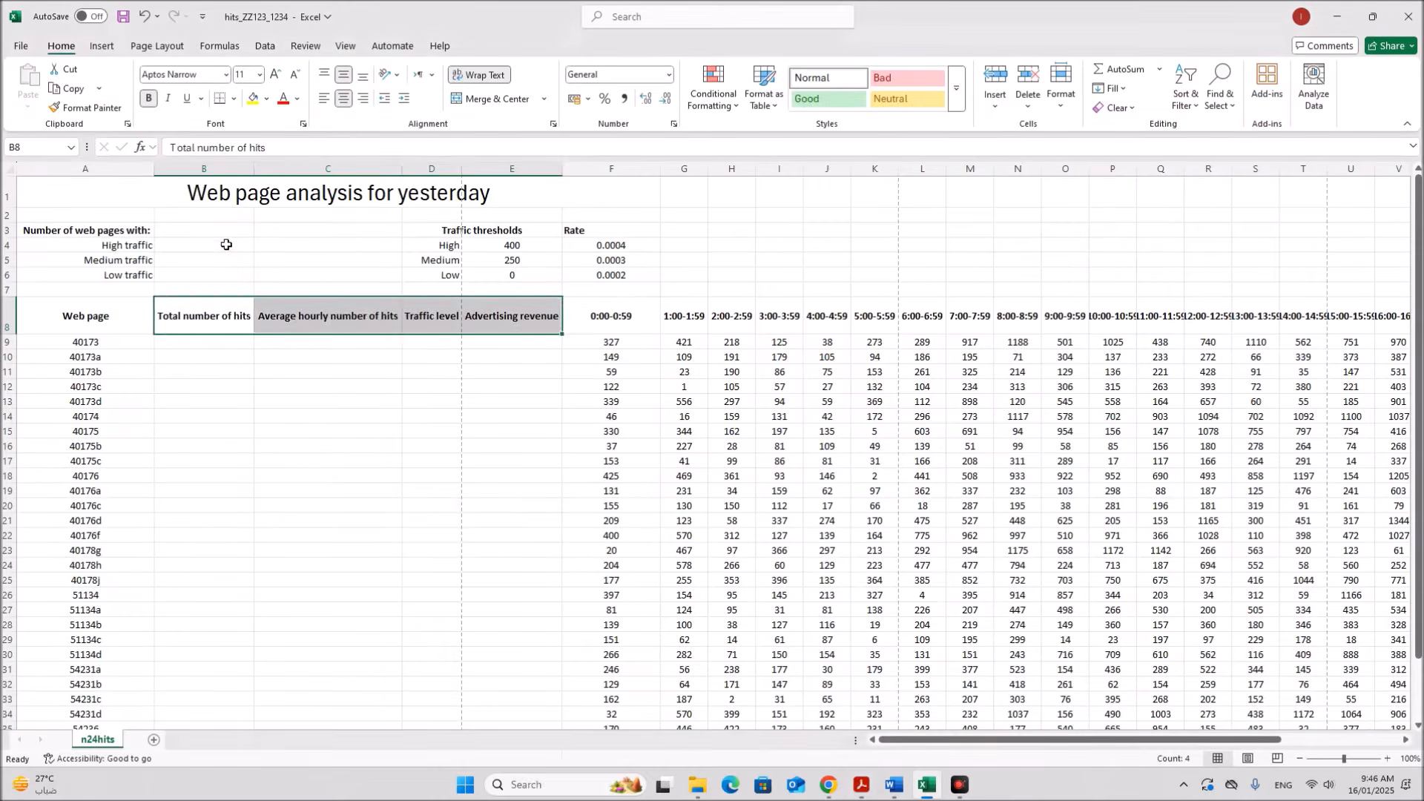
click(288, 302)
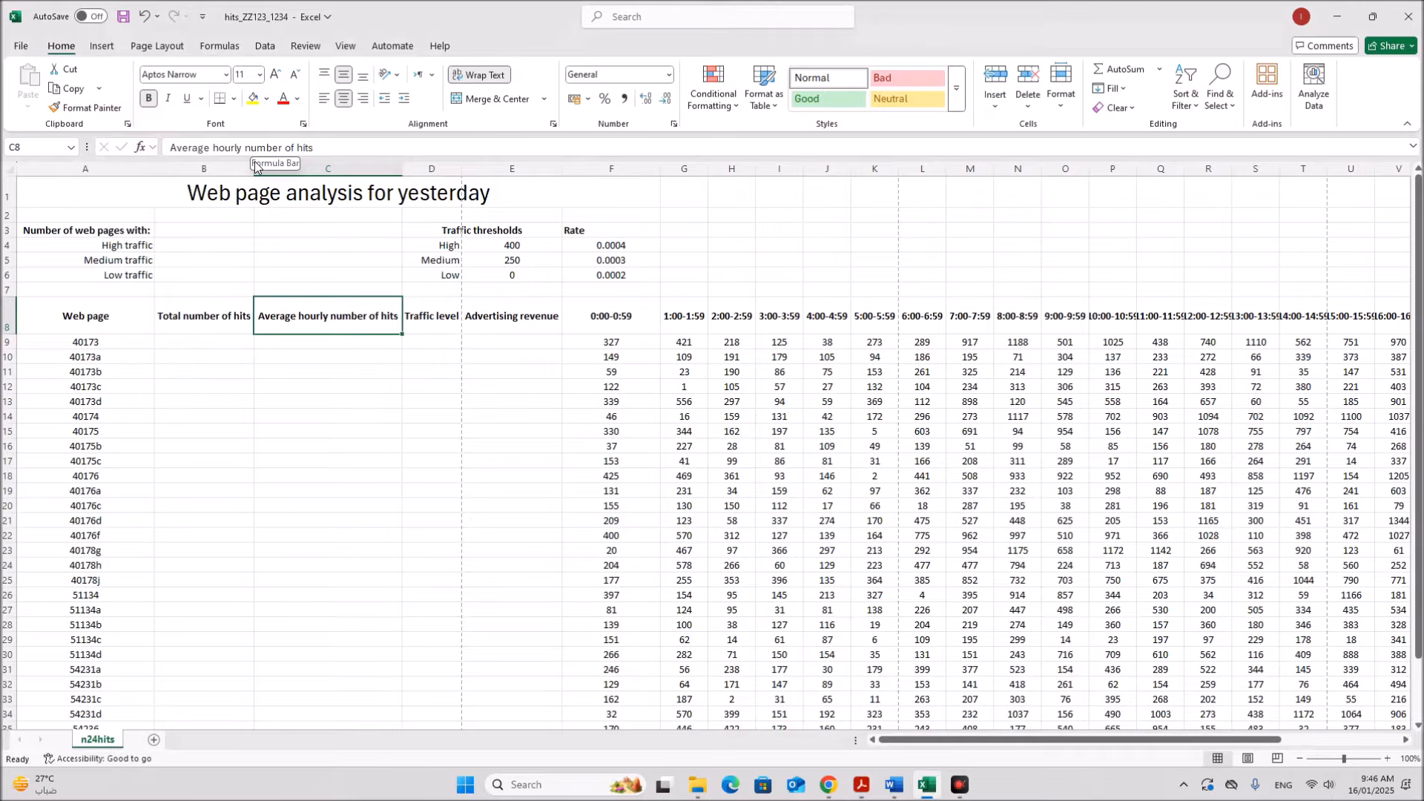
drag(253, 170, 221, 179)
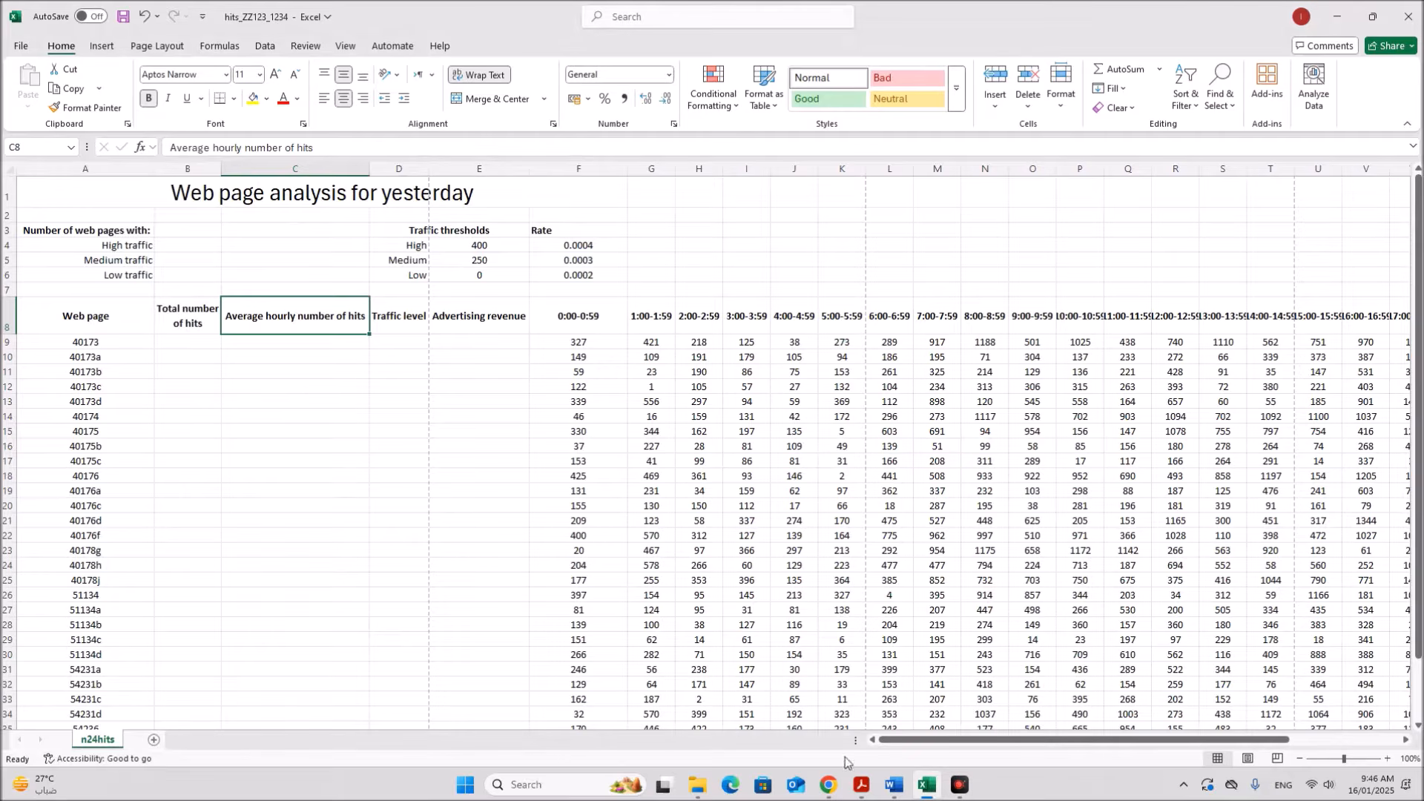
click(860, 786)
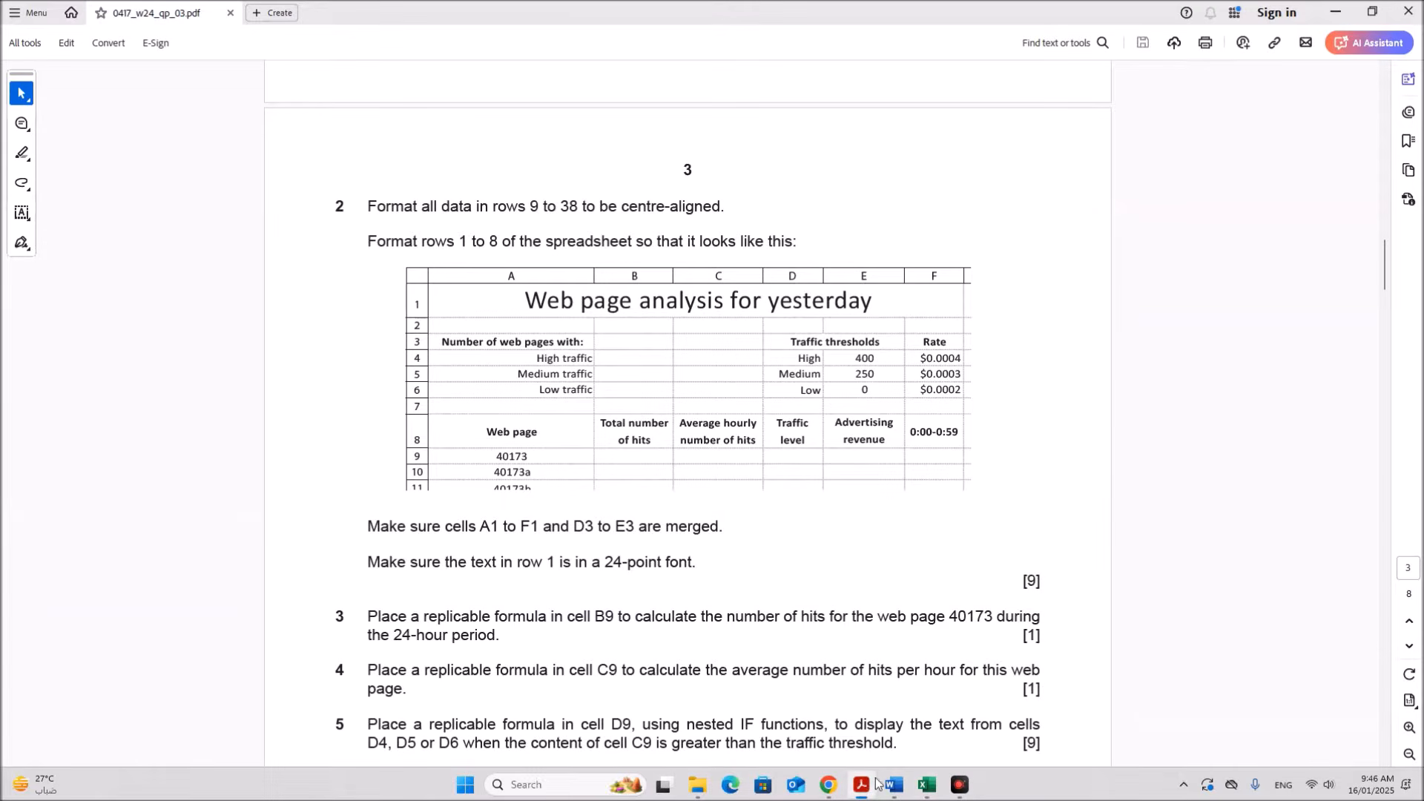
click(926, 785)
drag(366, 170, 309, 173)
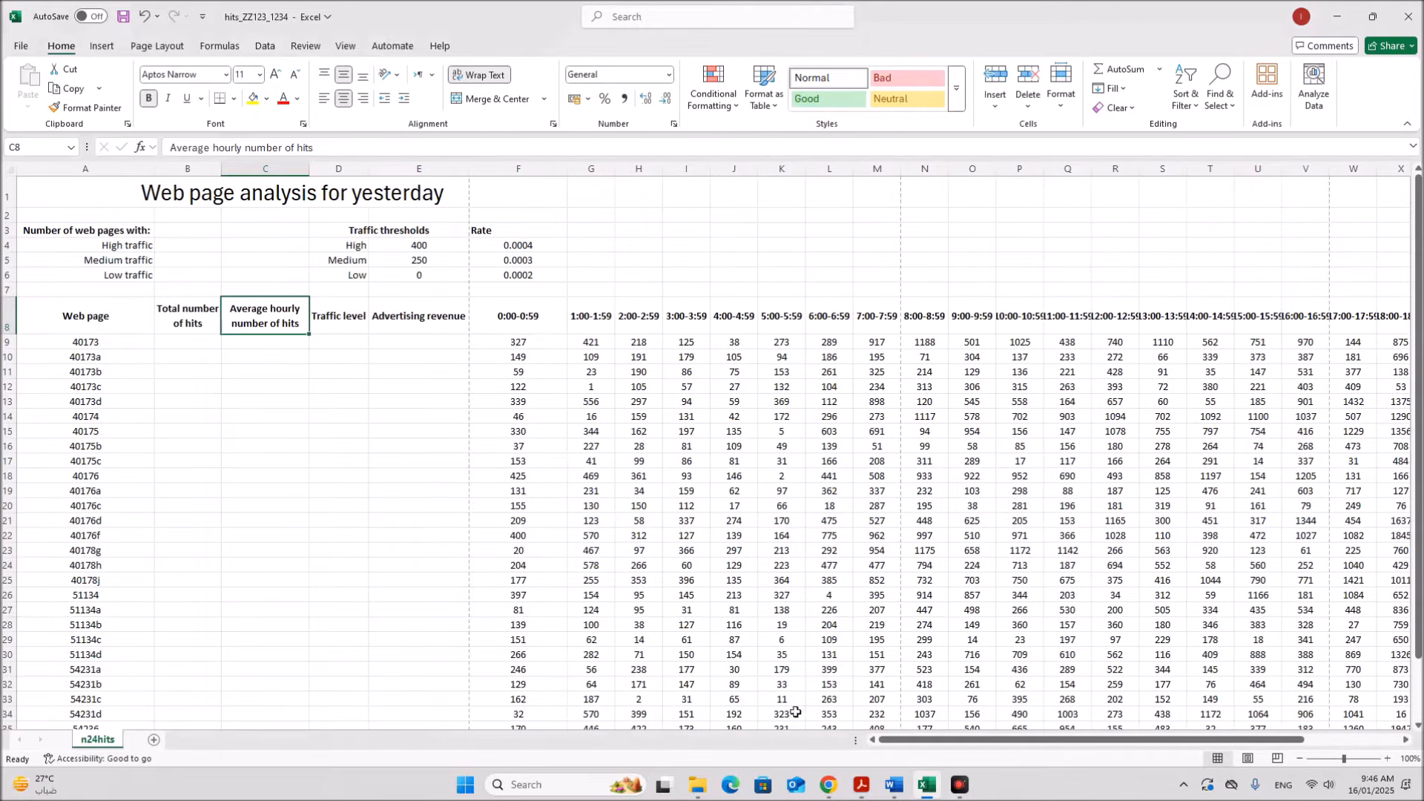
Step: Check the sample again and narrow columns D and E in Excel so "Traffic level" and "Advertising revenue" wrap onto two lines
click(862, 784)
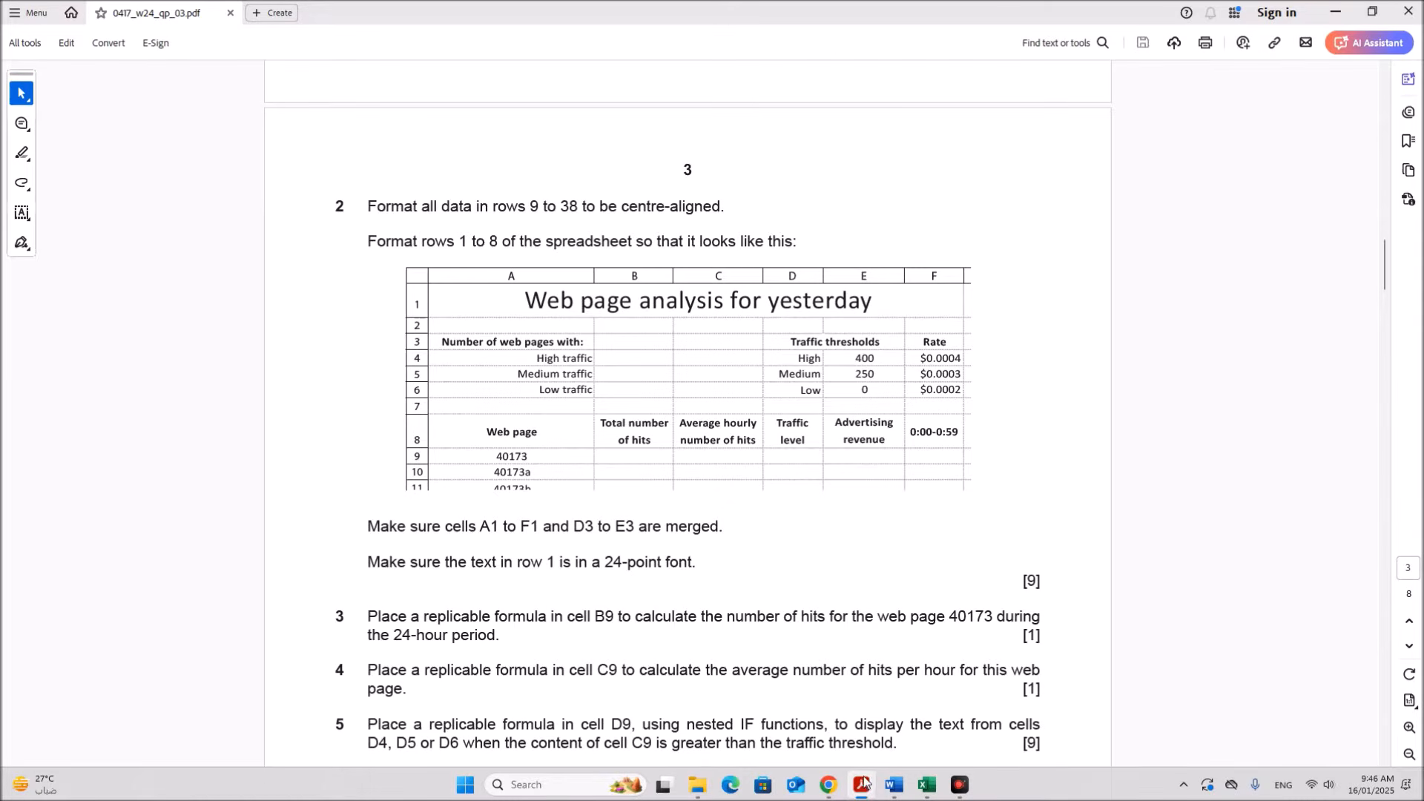
click(926, 785)
drag(370, 165, 363, 164)
drag(463, 172, 453, 172)
click(502, 446)
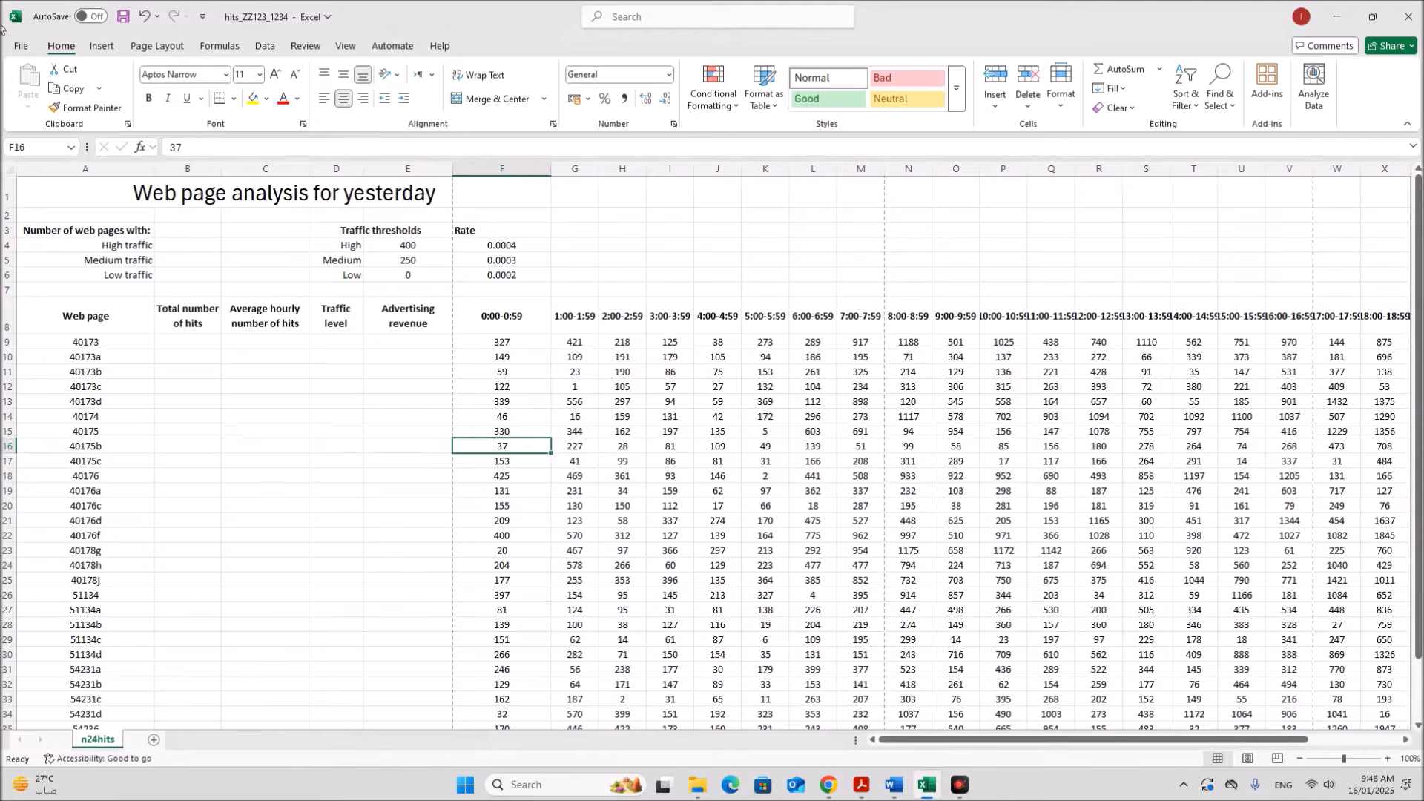
Step: Narrow the "Advertising revenue" column slightly further, keeping its heading on two lines
click(779, 559)
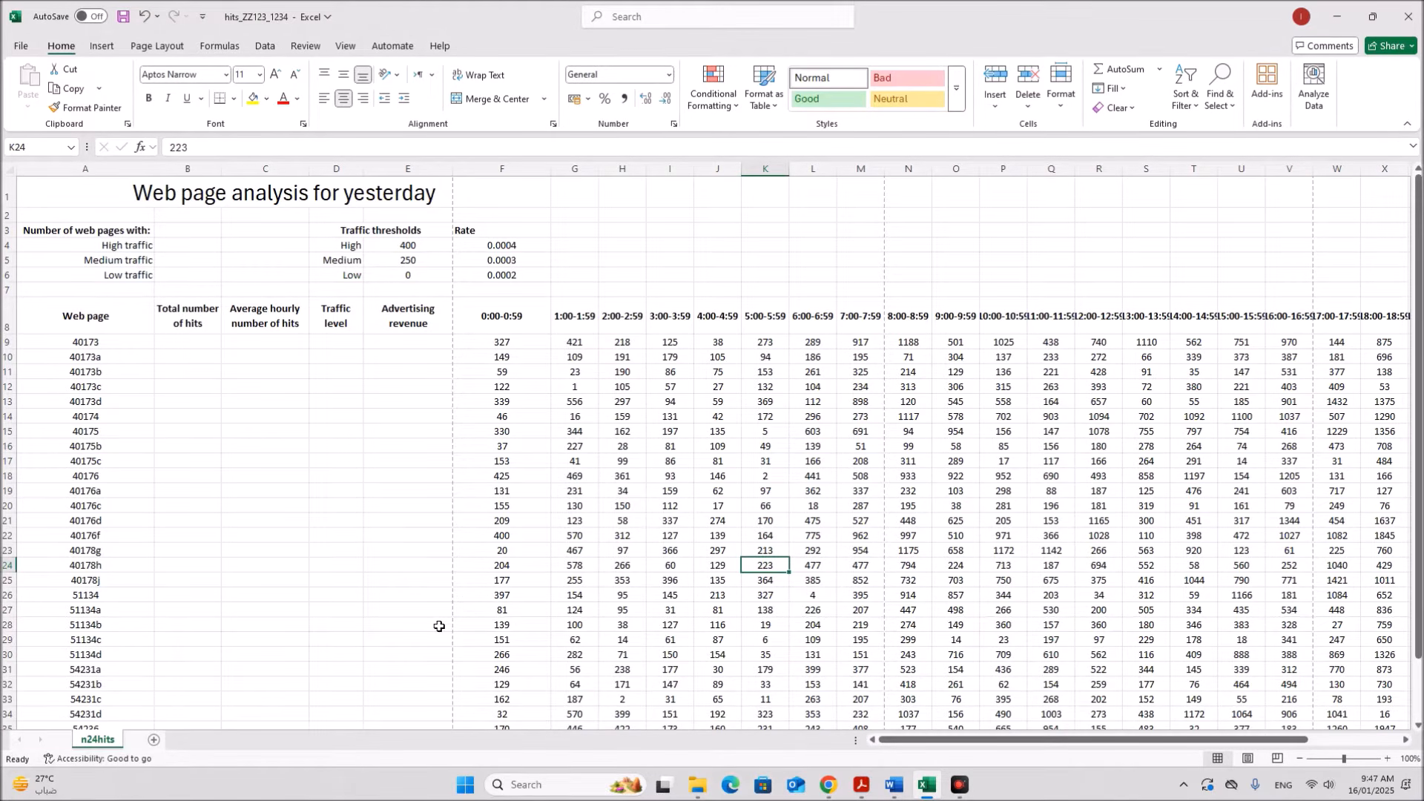
mouse_move(894, 786)
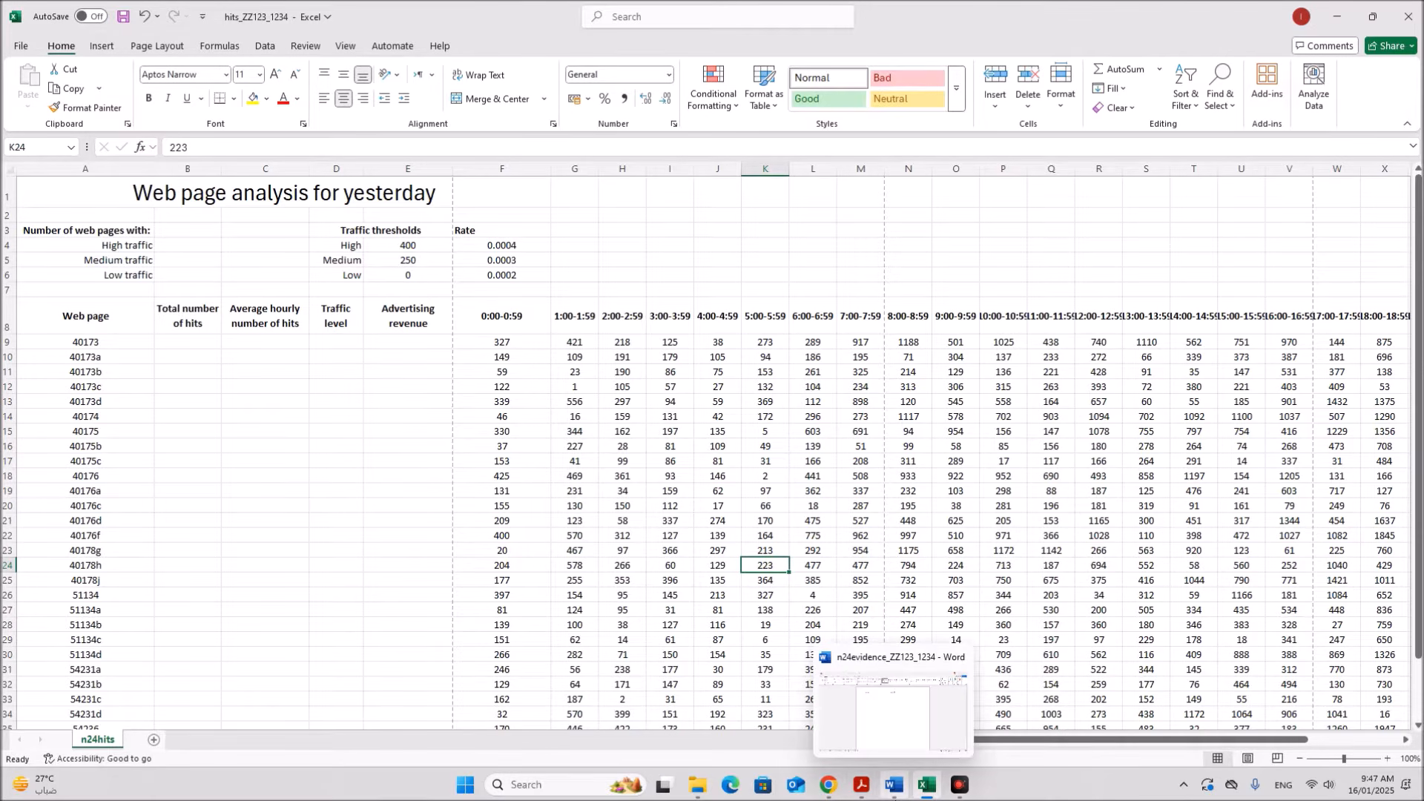
mouse_move(846, 792)
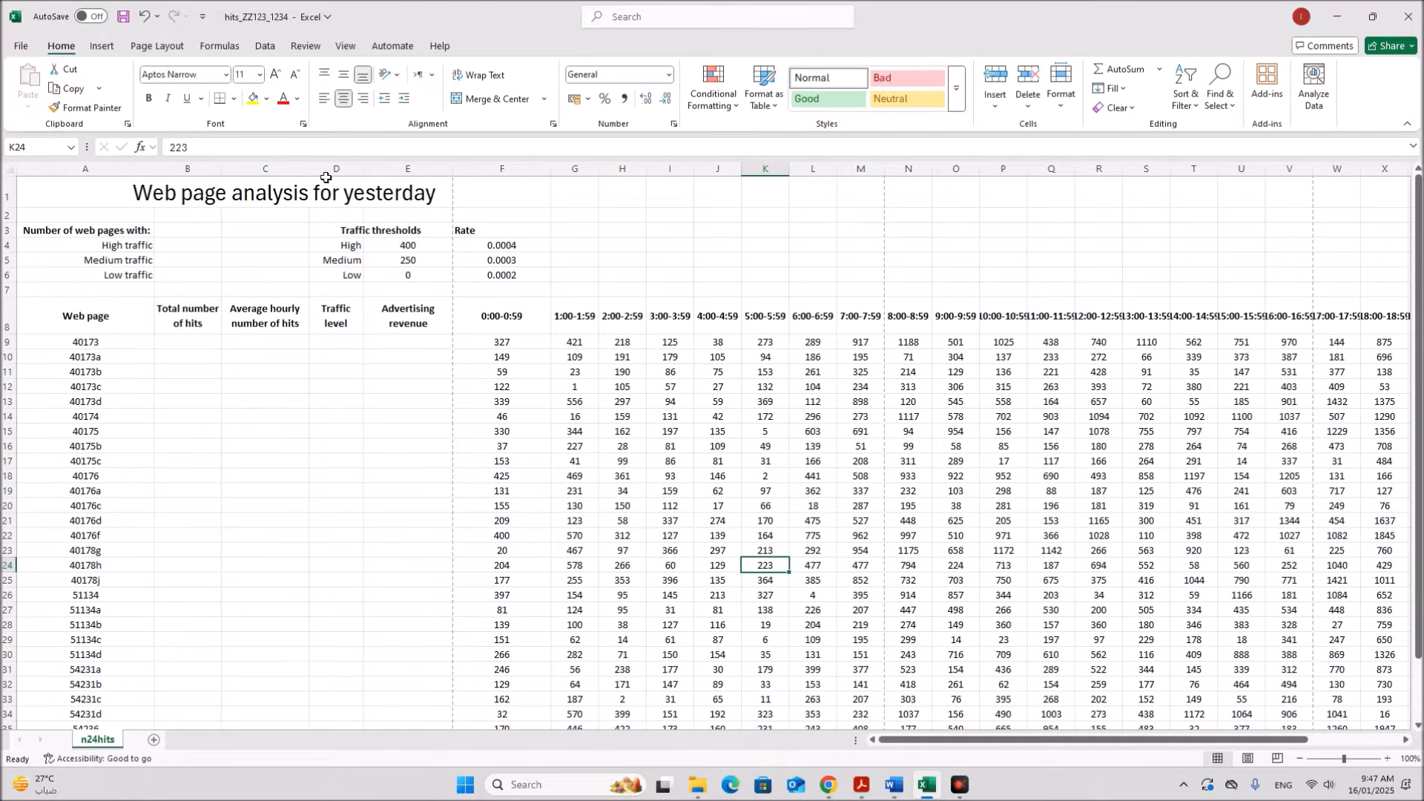
drag(454, 169, 443, 169)
click(423, 458)
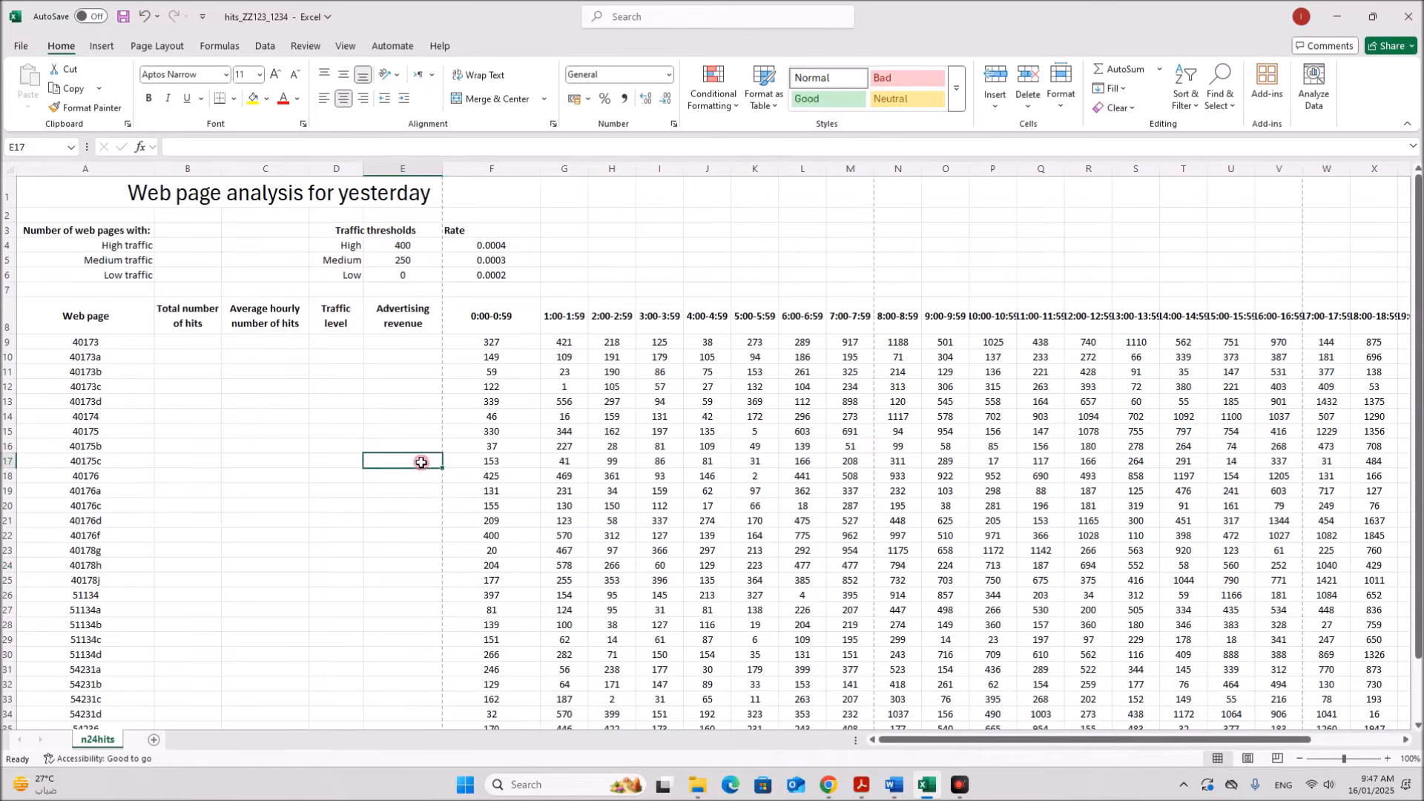
Step: Switch to the exam paper and read step 3 about the replicable formula required in cell B9
click(861, 784)
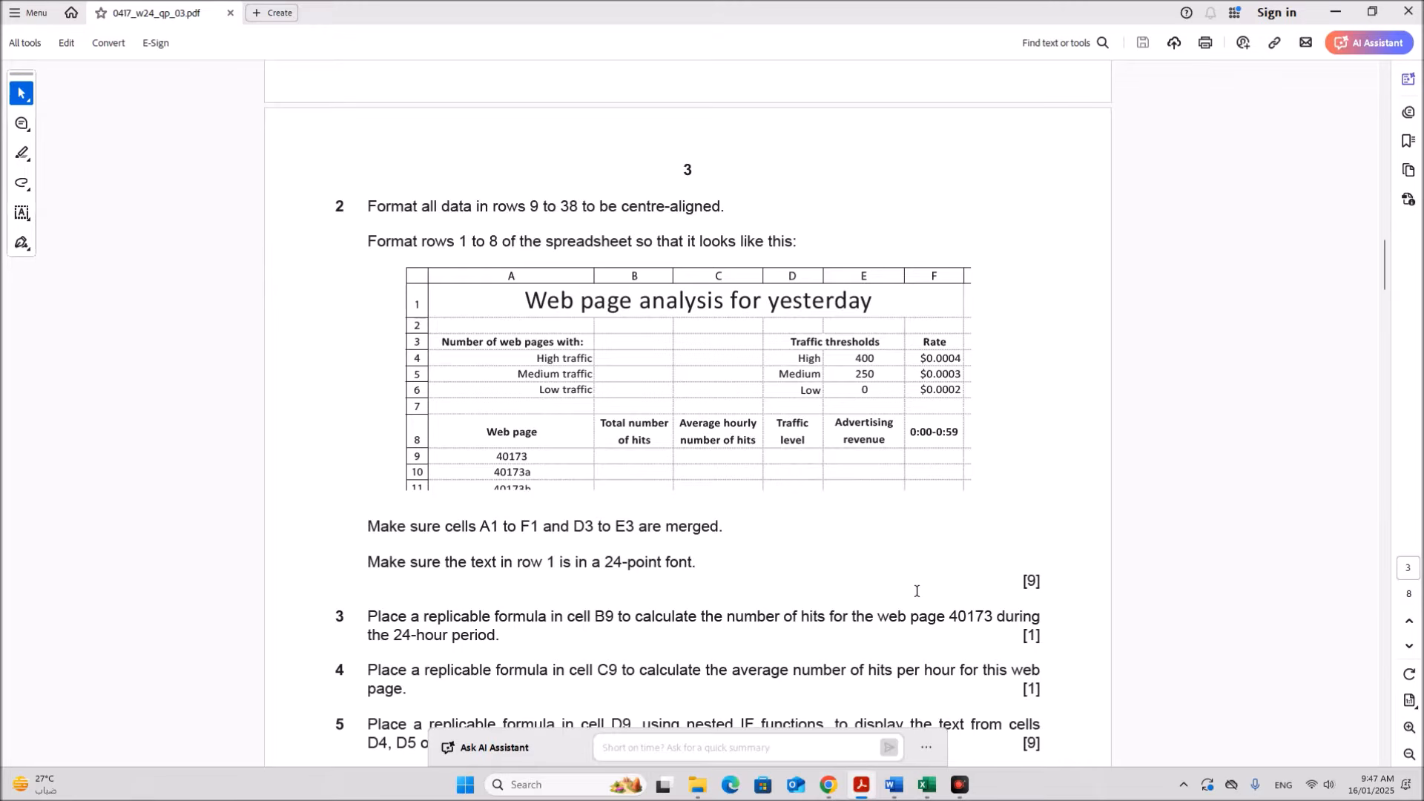
scroll(917, 590, down, 3)
scroll(849, 578, up, 2)
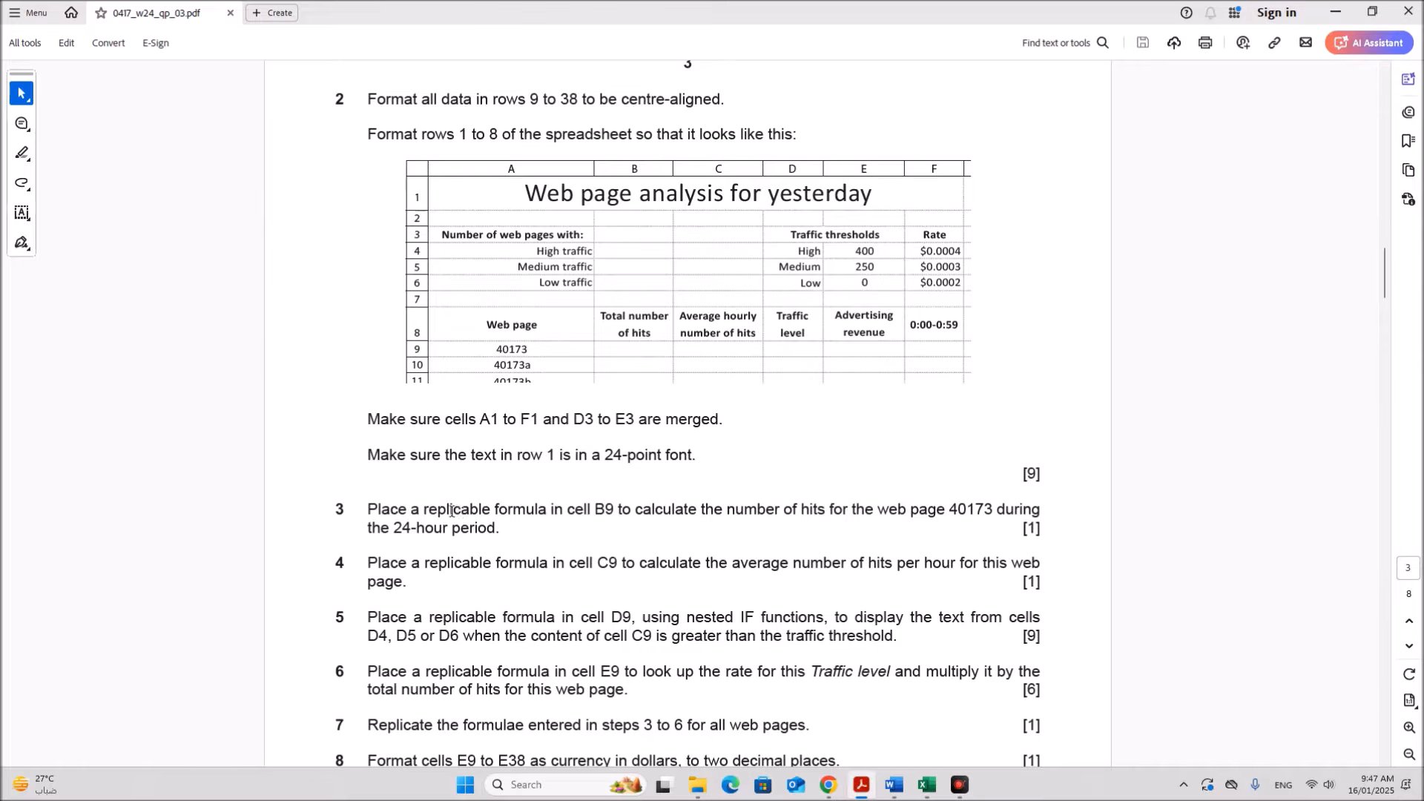
drag(447, 510, 517, 529)
Step: Examine the hourly hits for web page 40173 in Excel, then recheck the 24-hour period named in step 3 of the exam paper
click(926, 784)
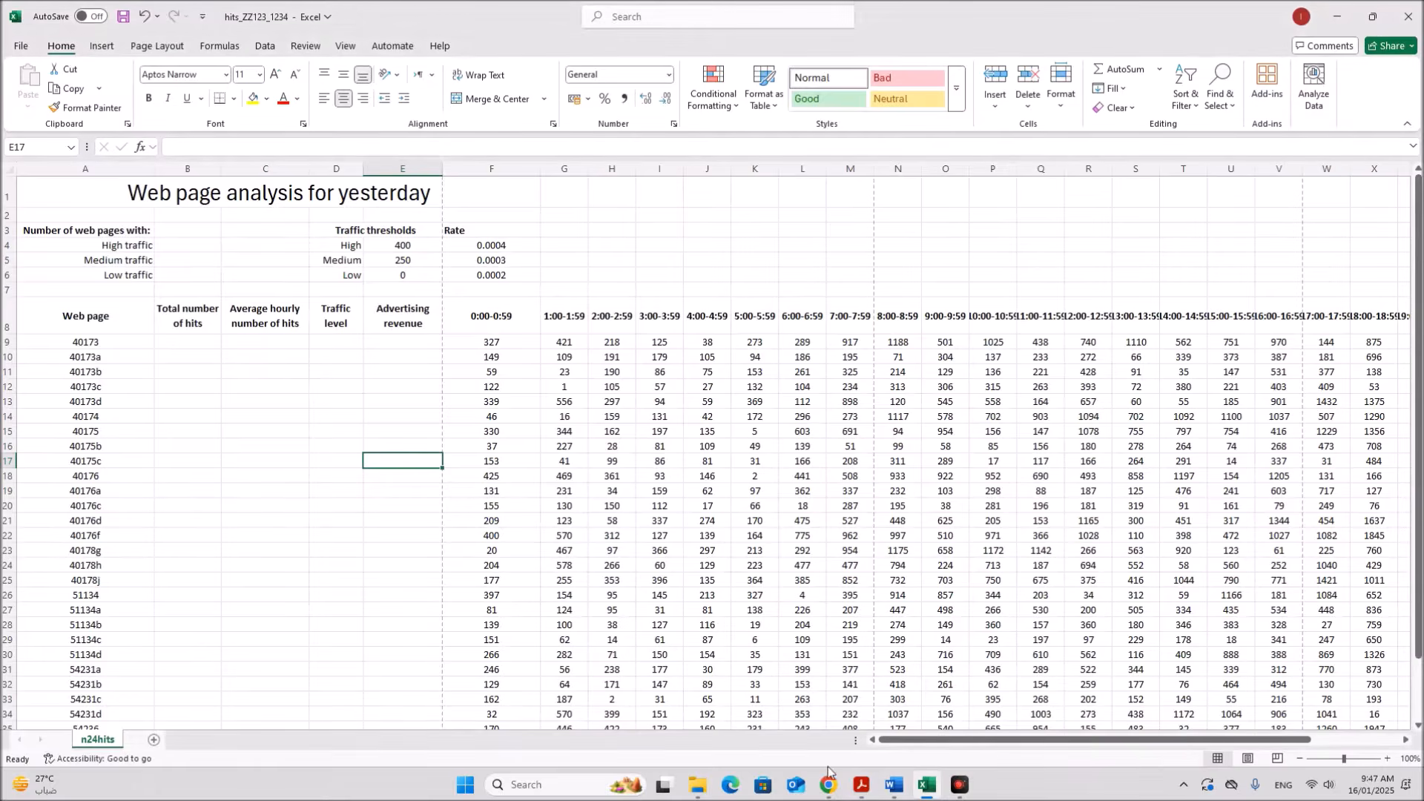
click(180, 339)
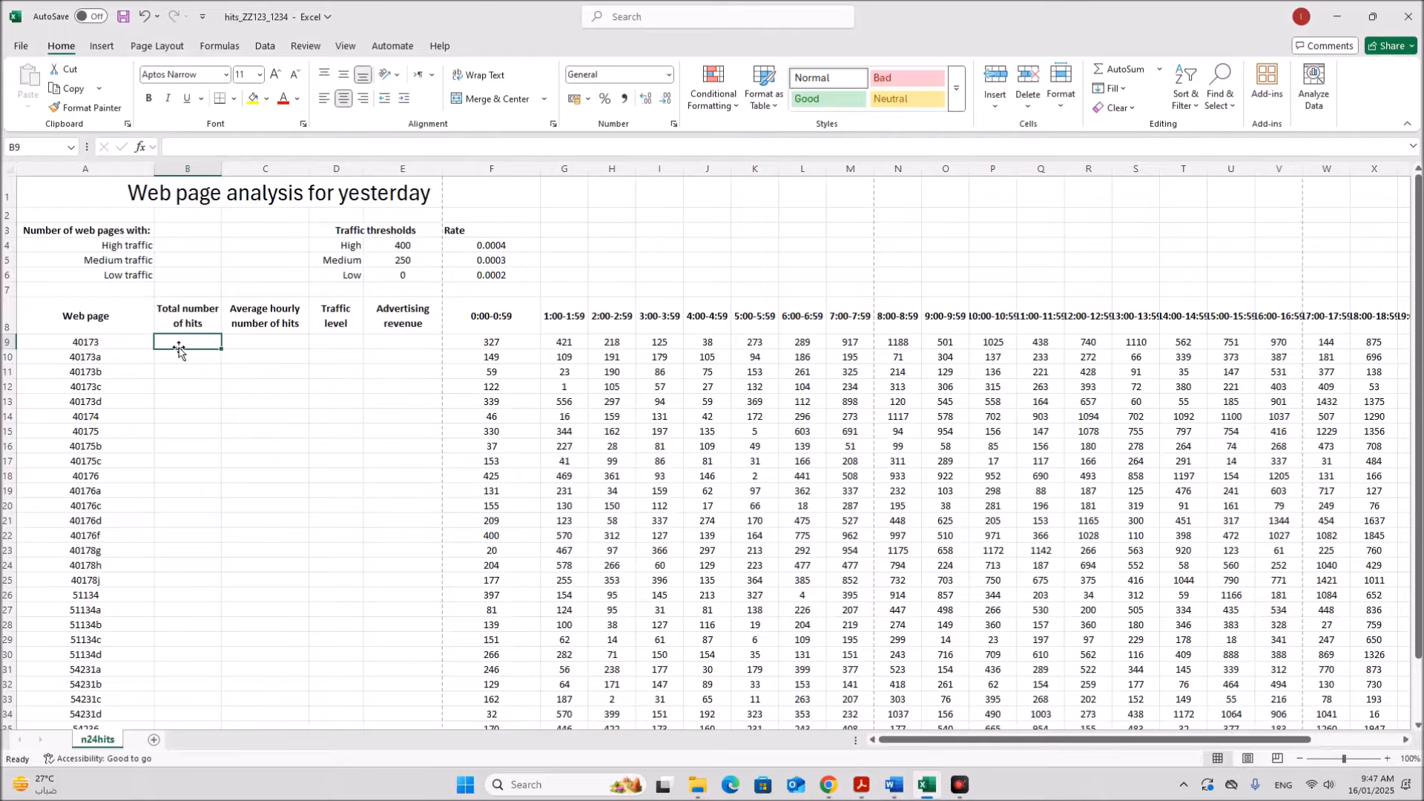
click(506, 342)
click(571, 342)
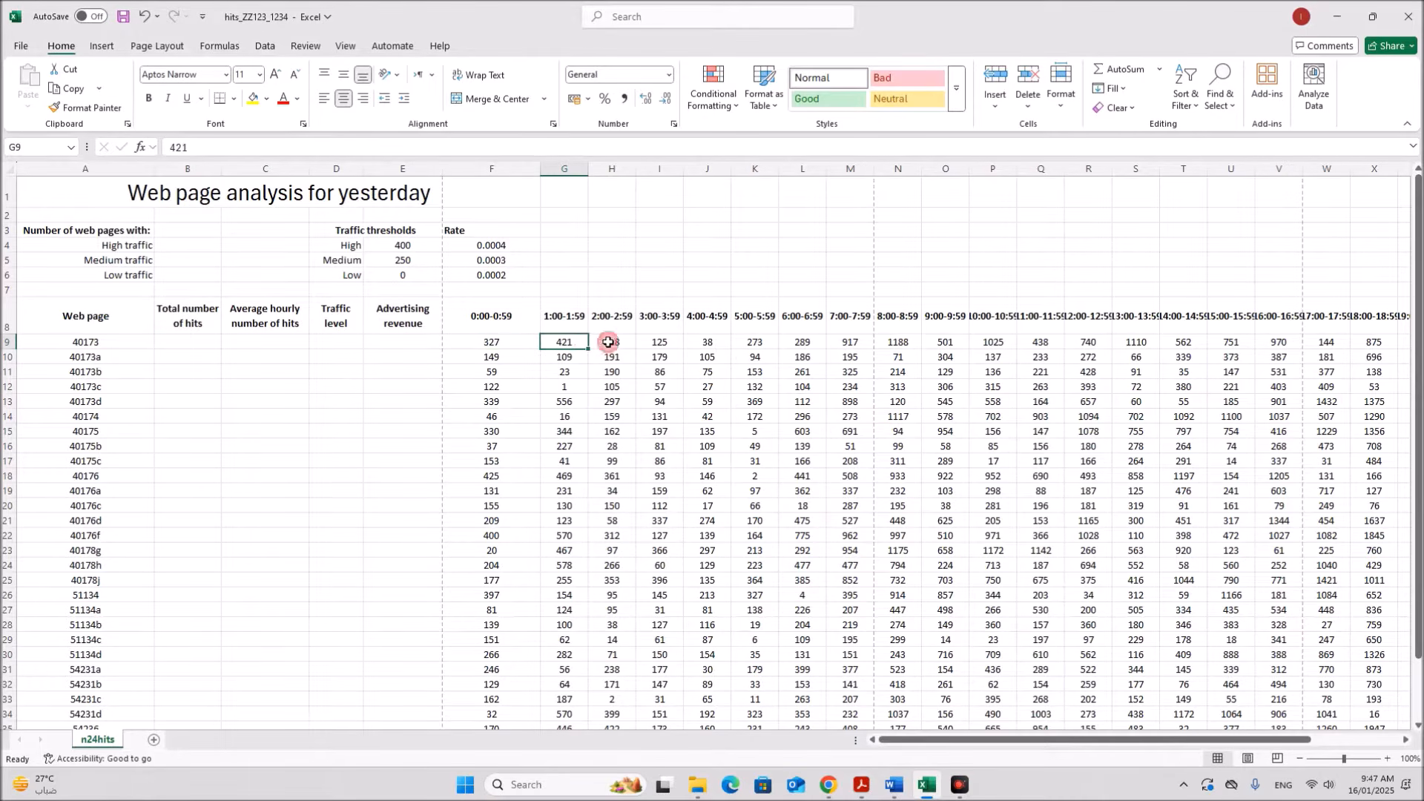
click(621, 342)
click(668, 343)
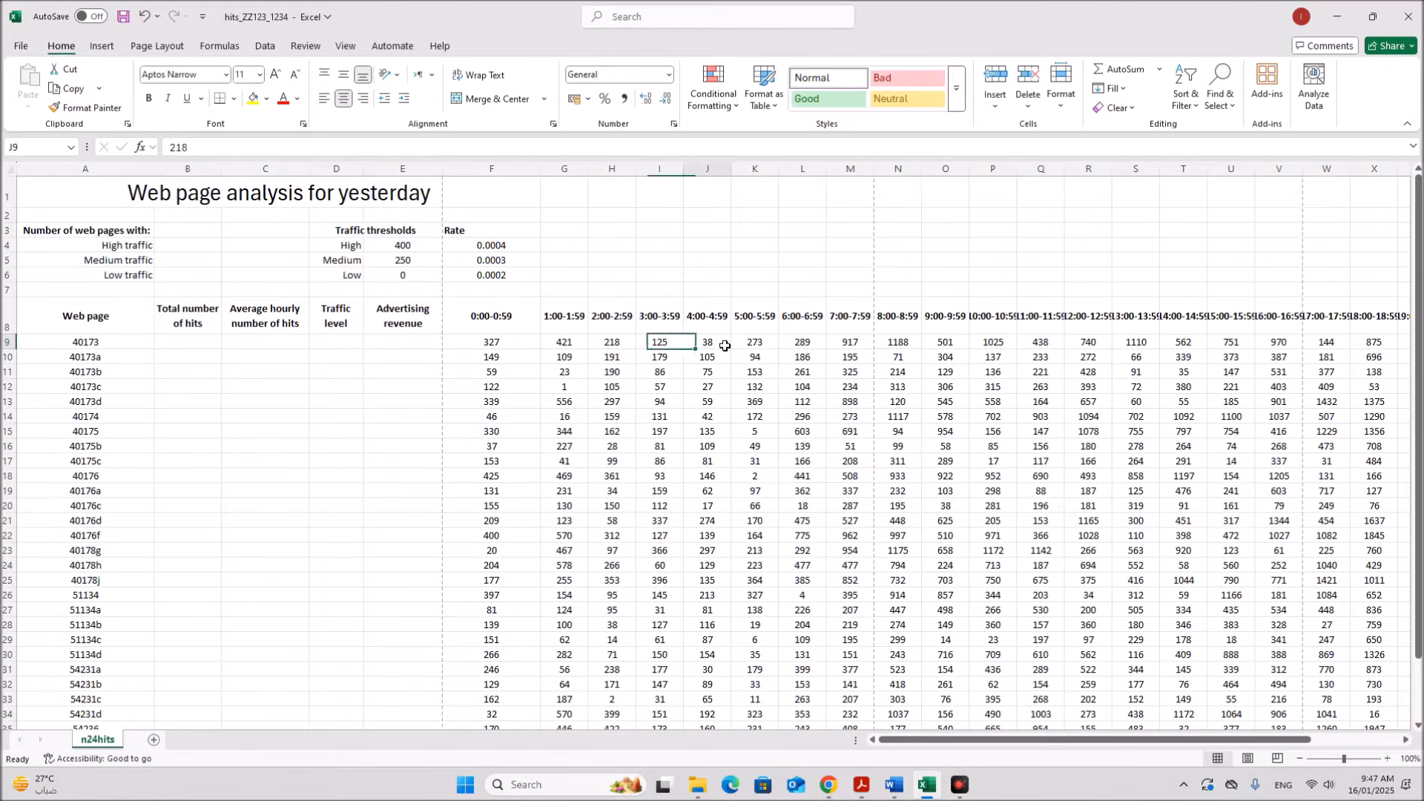
click(196, 339)
click(862, 781)
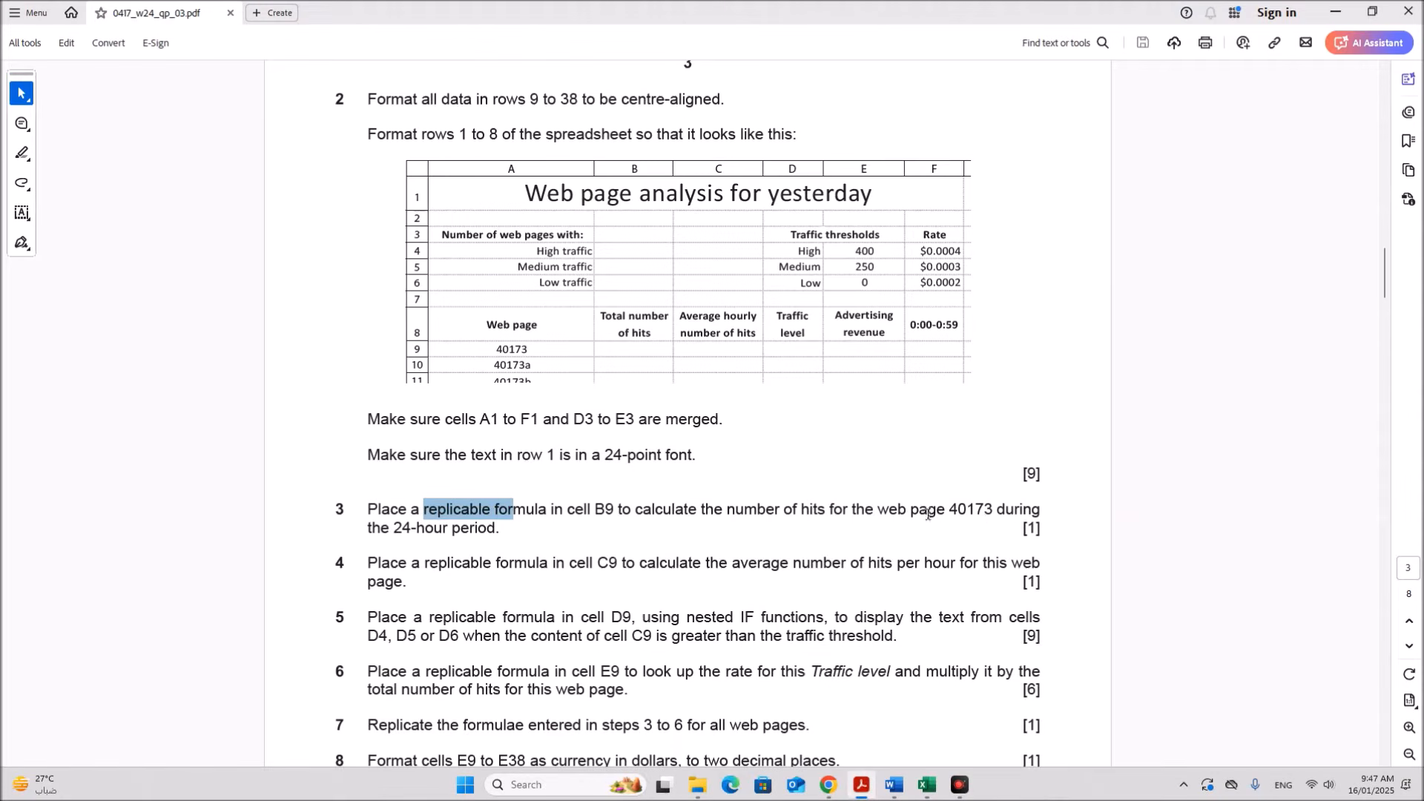
drag(394, 528, 500, 529)
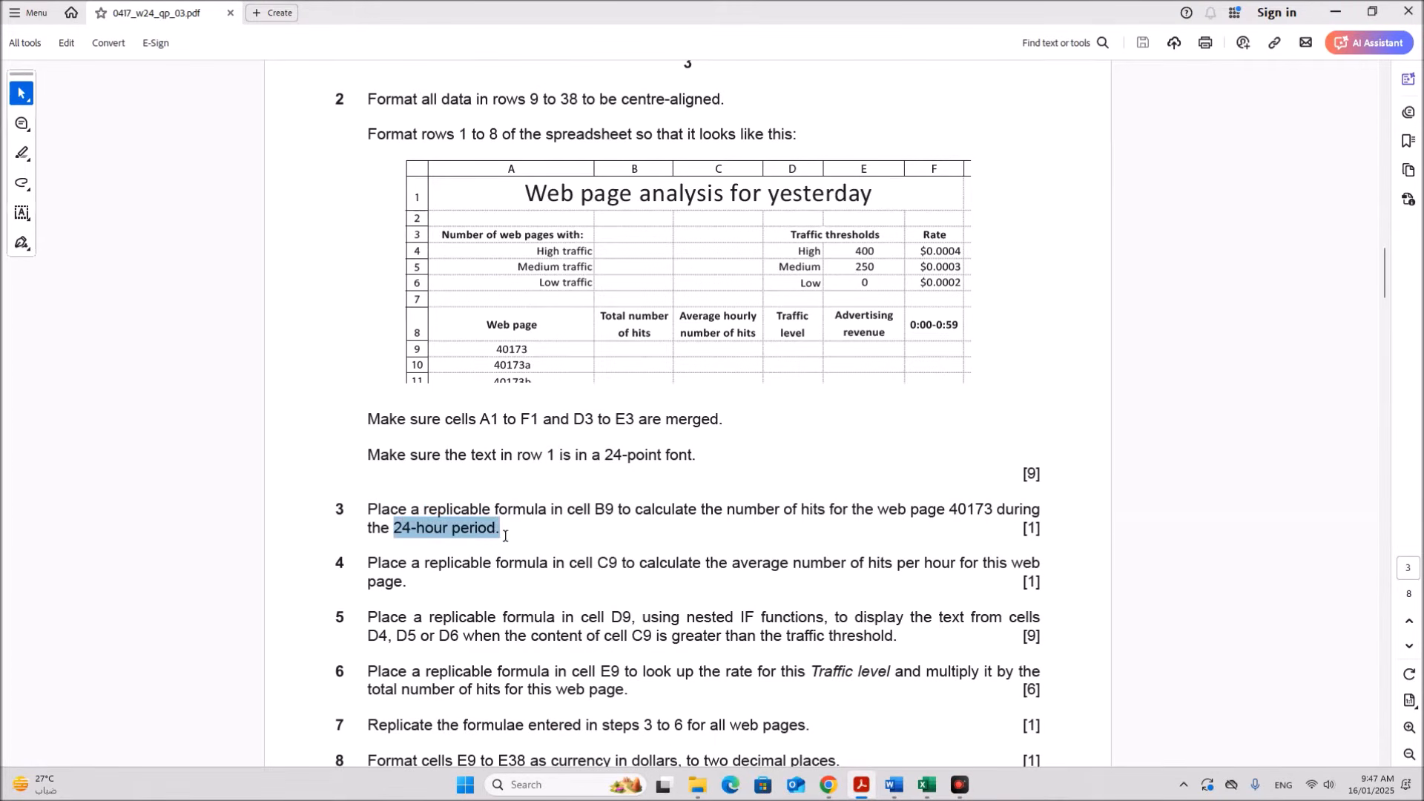
Step: Switch to Excel and enter =SUM(F9:AC9) in cell B9 to total the 24 hourly hits for web page 40173
click(924, 789)
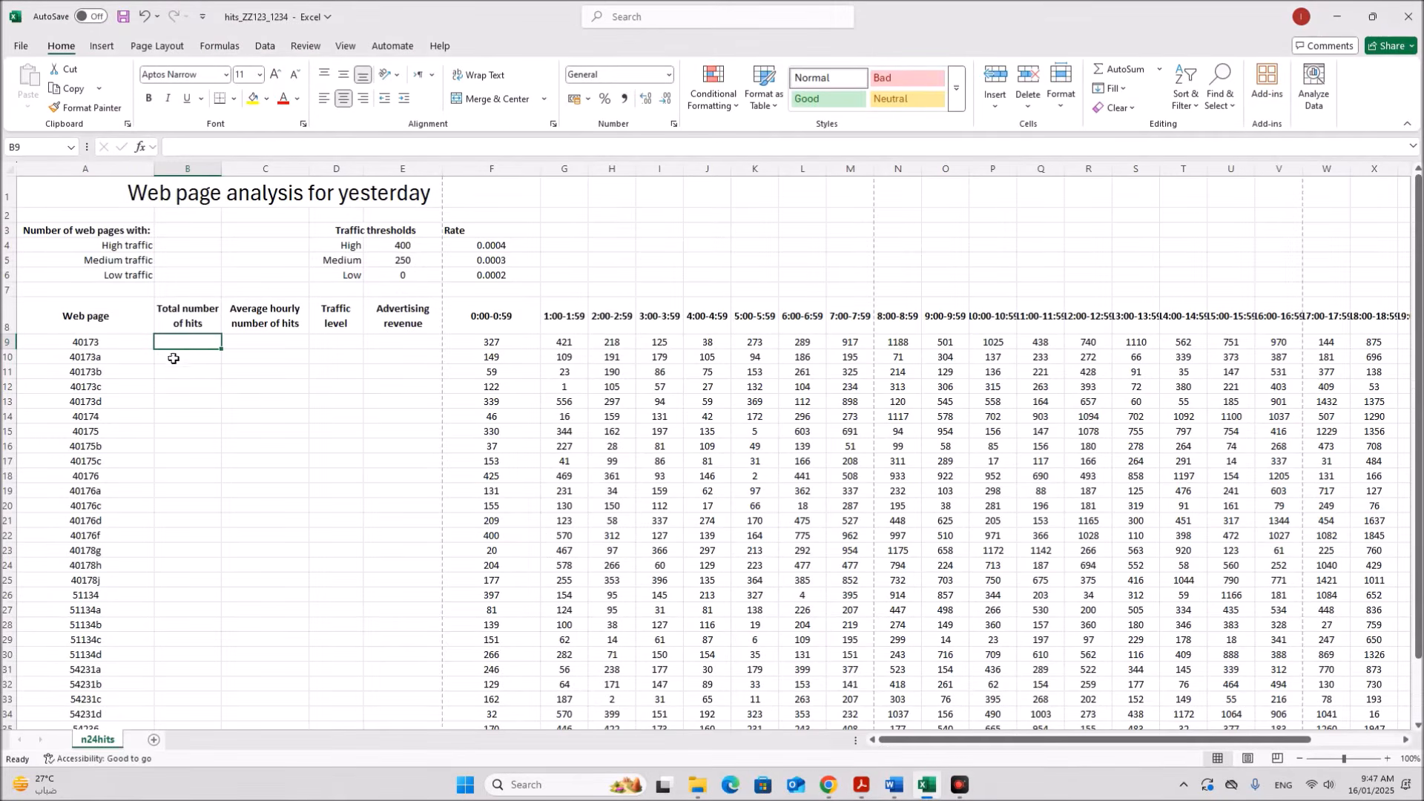
text(=sum)
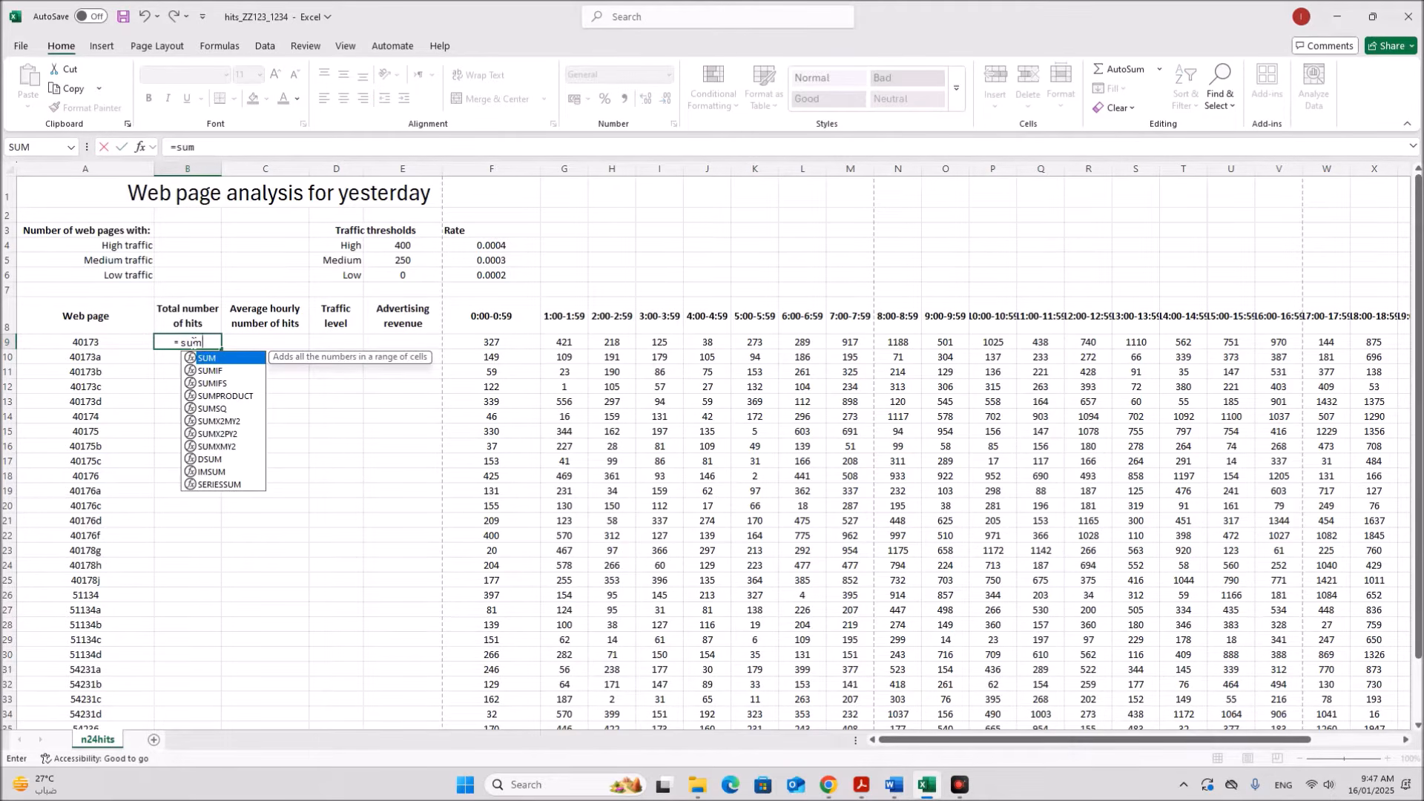
text(()
drag(514, 340, 1329, 335)
drag(990, 740, 893, 741)
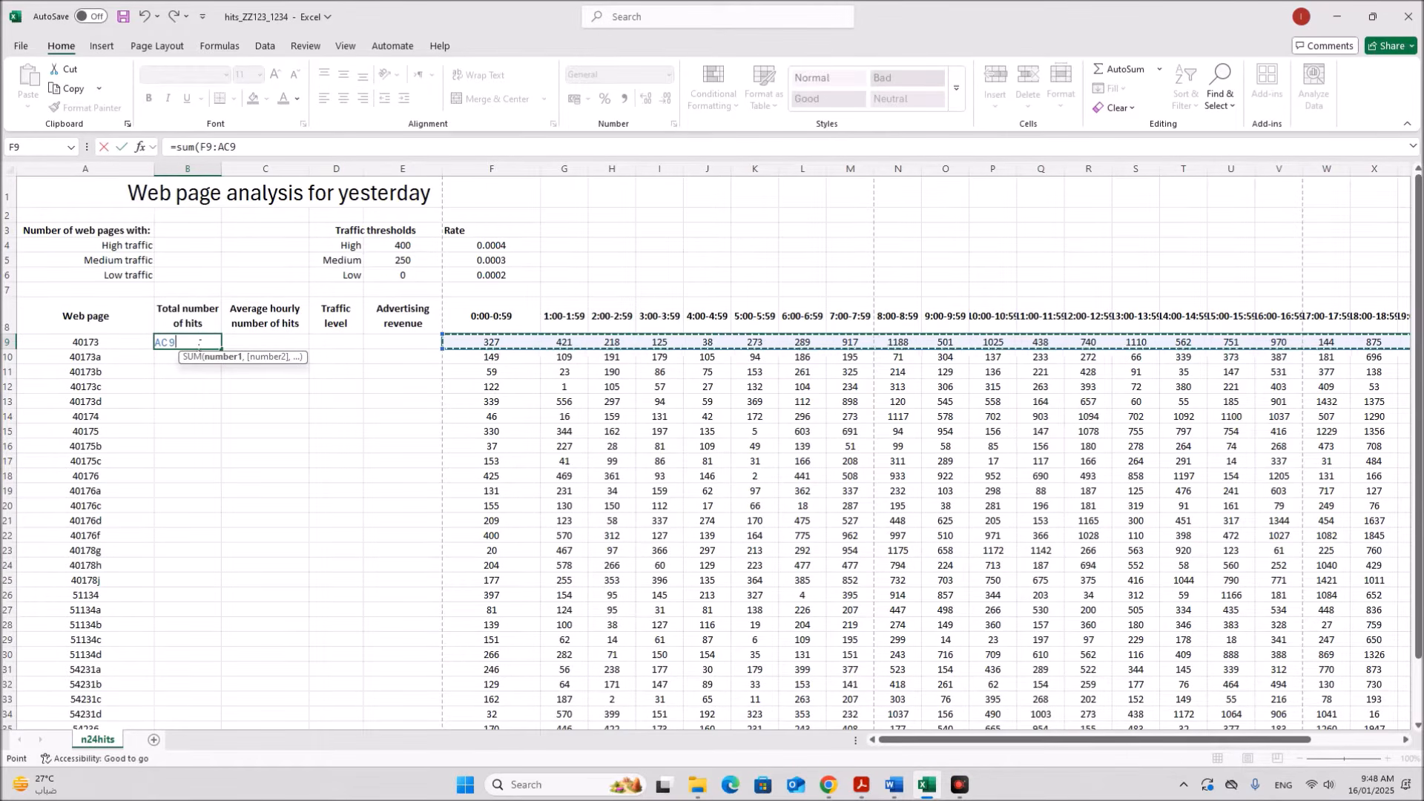
text())
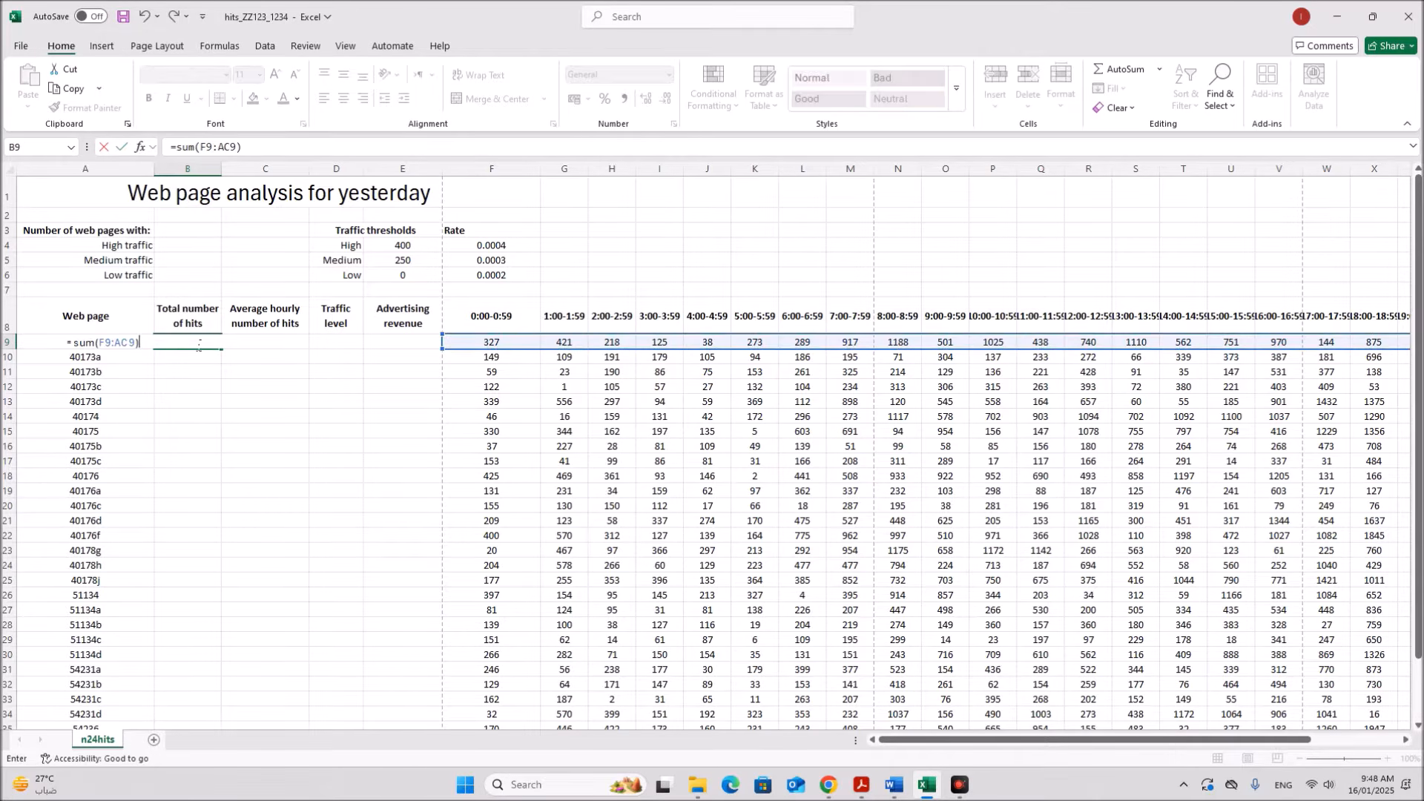
key(Return)
click(197, 345)
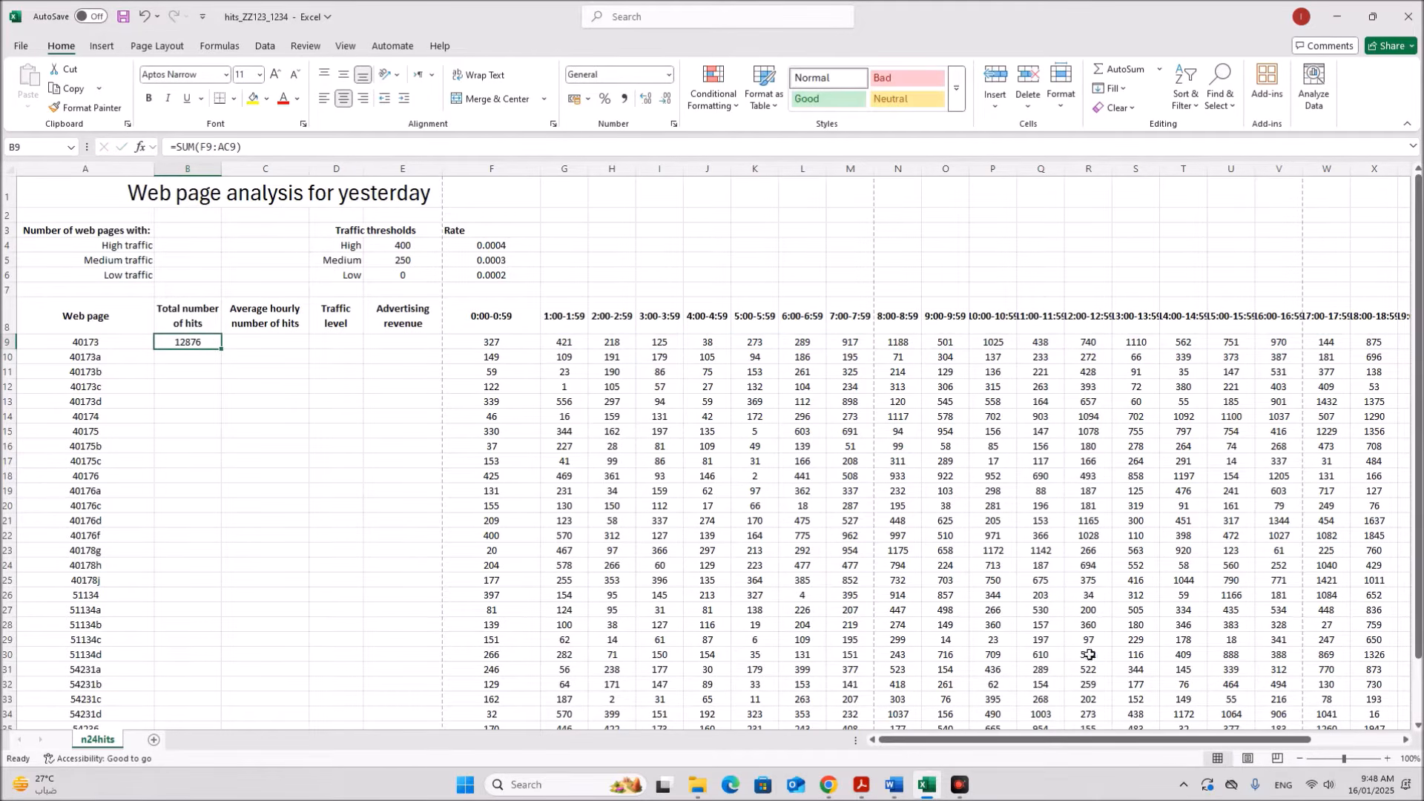
Step: Inspect the range used by the B9 formula in Excel, then switch to the exam paper and read step 4 about cell C9
click(1386, 759)
click(1386, 760)
click(1386, 760)
drag(940, 740, 909, 741)
double_click(269, 296)
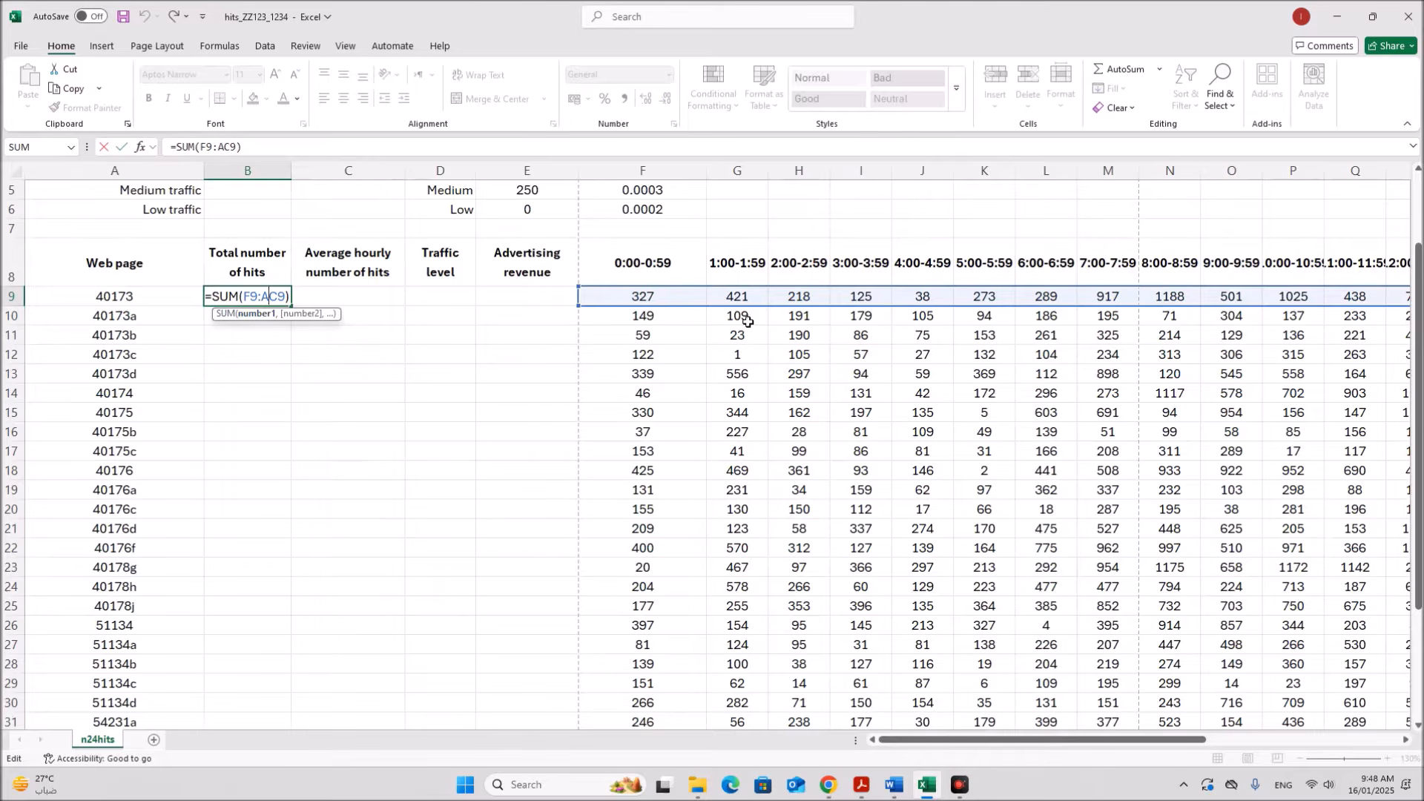
key(Return)
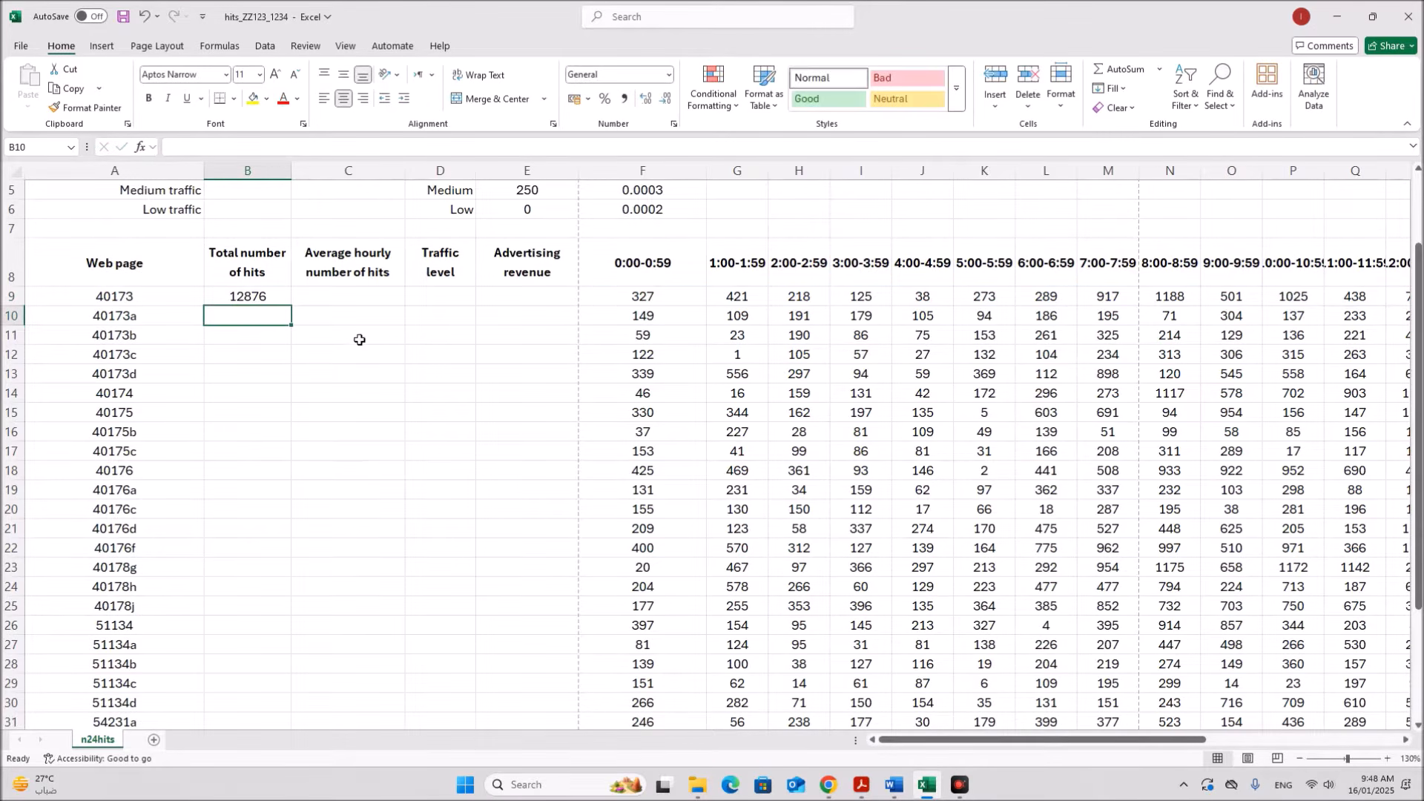
click(861, 784)
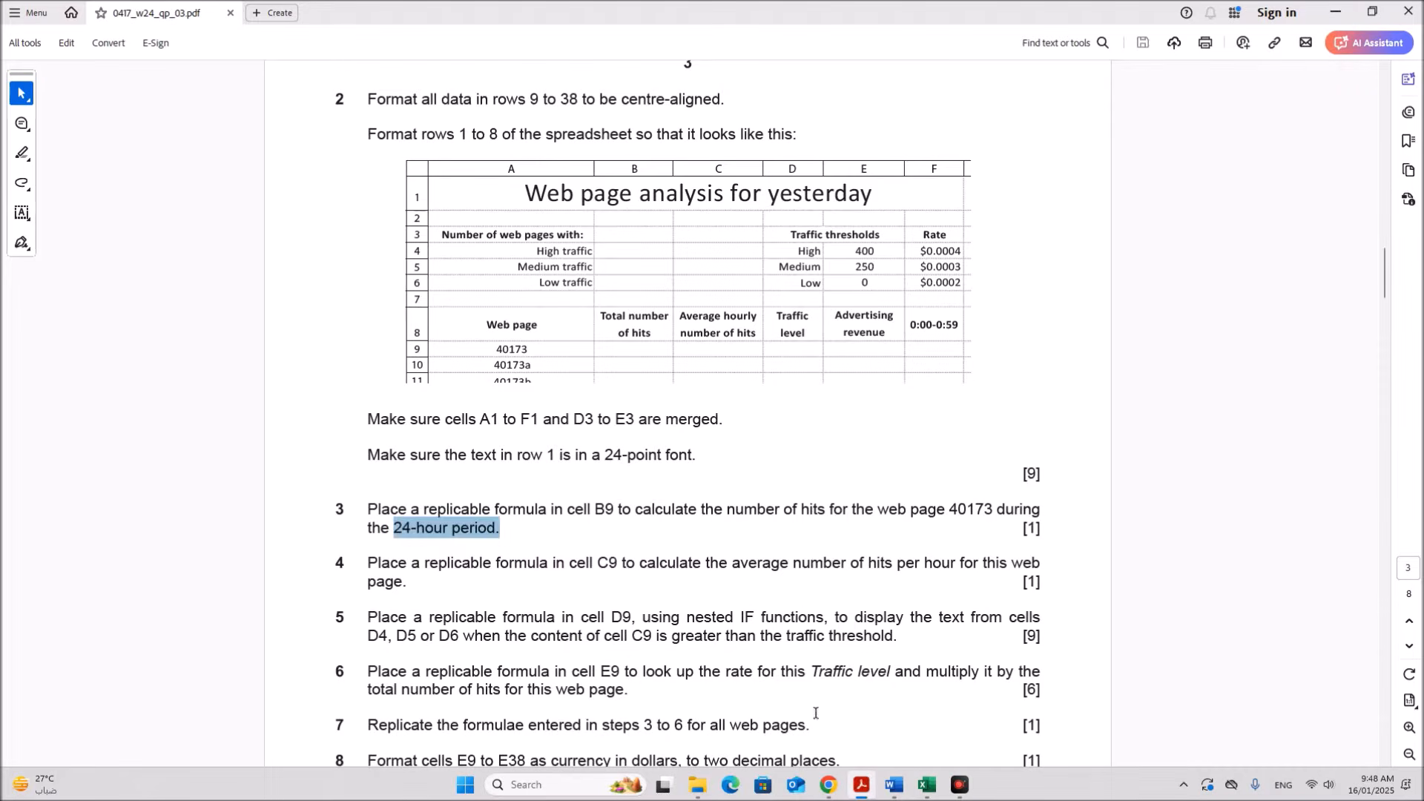
click(589, 626)
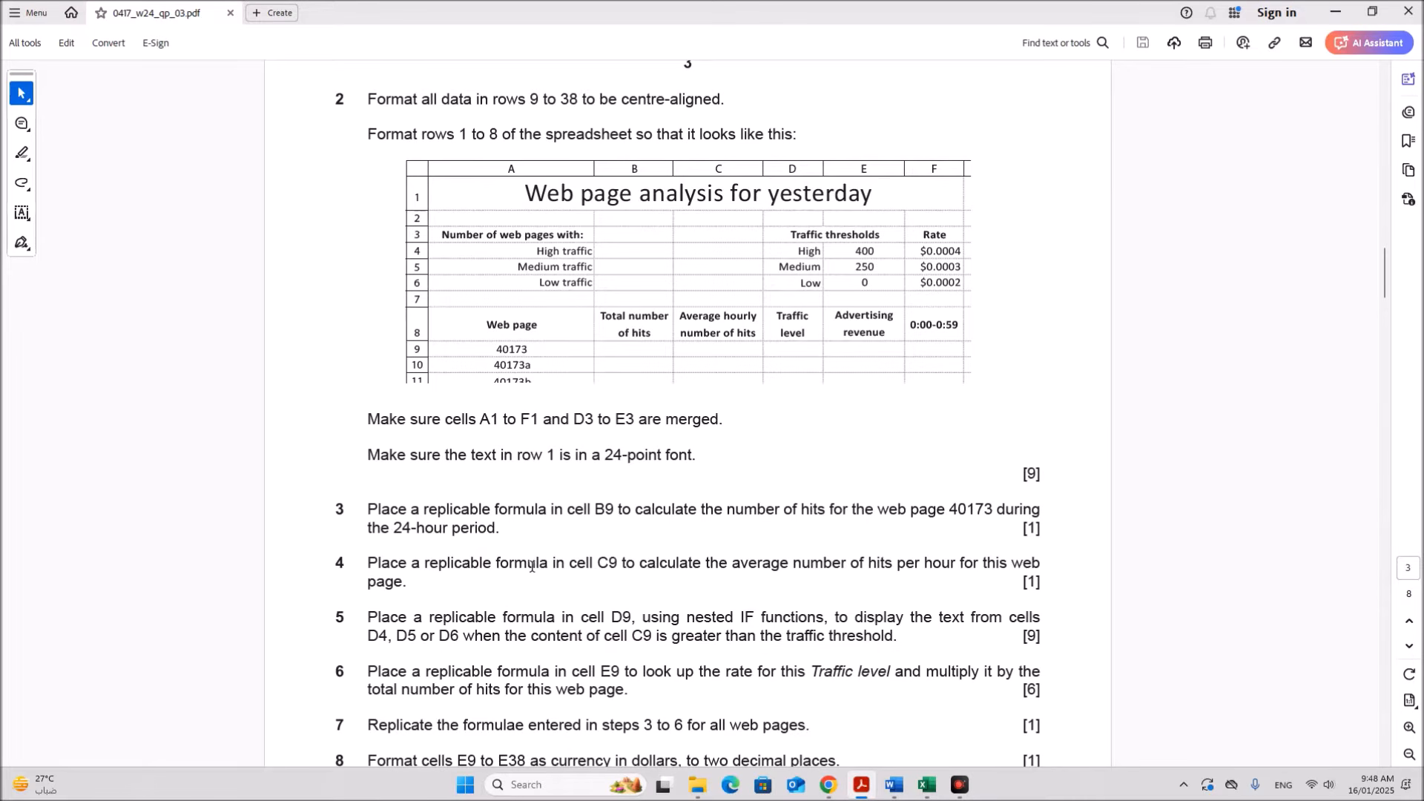
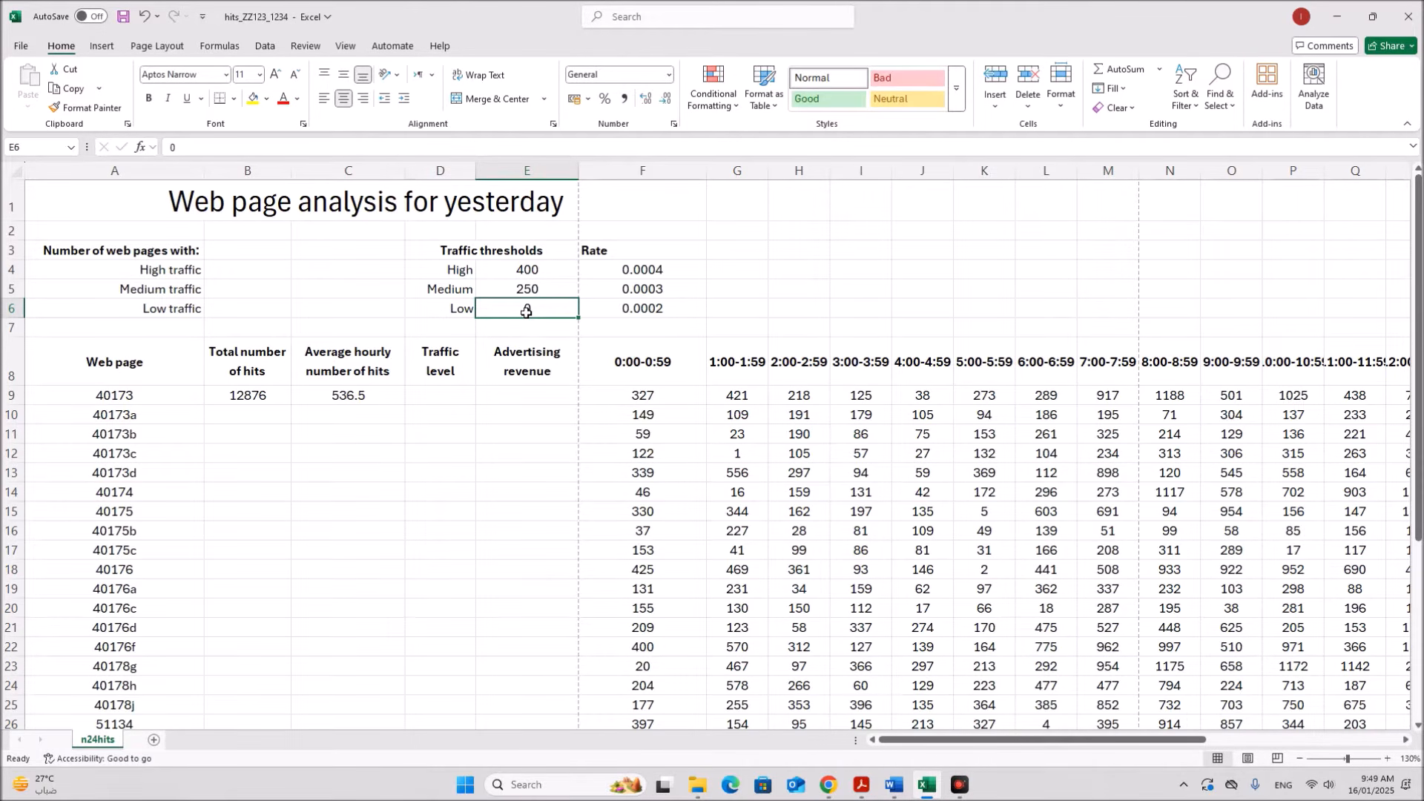
Step: In Excel, start an IF formula in cell D9 that returns D4 when C9 is greater than E4, leaving the false value open
click(440, 397)
drag(447, 273, 440, 311)
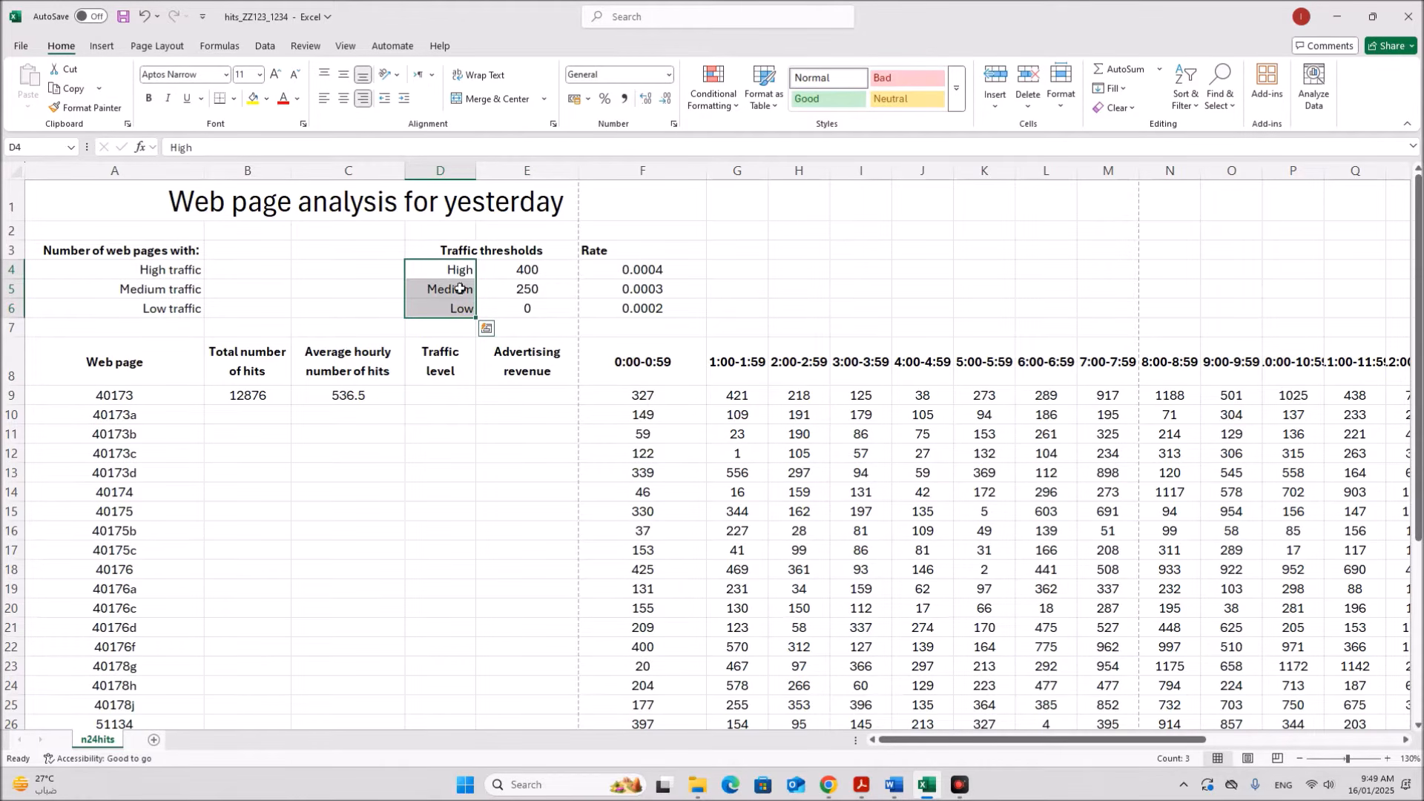
click(441, 395)
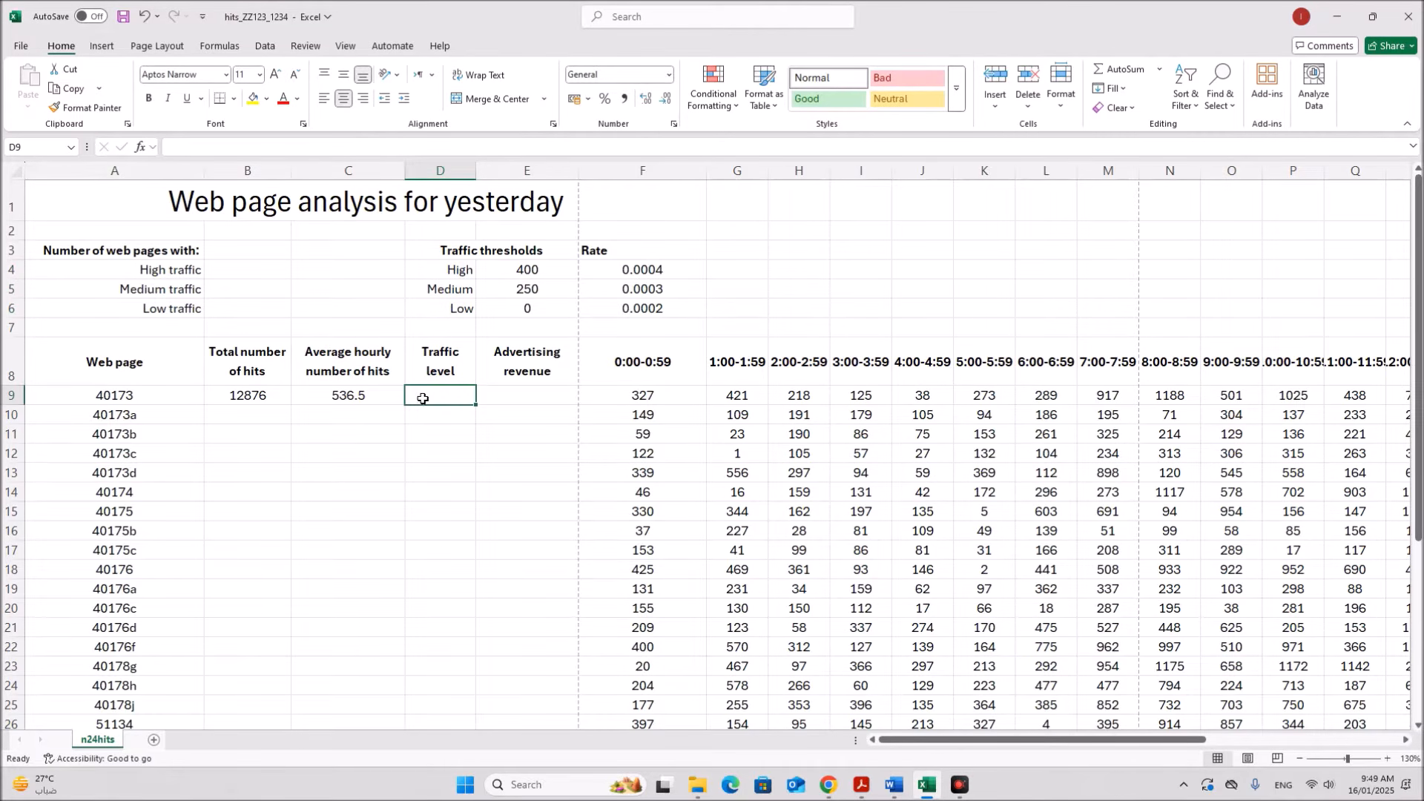
click(365, 399)
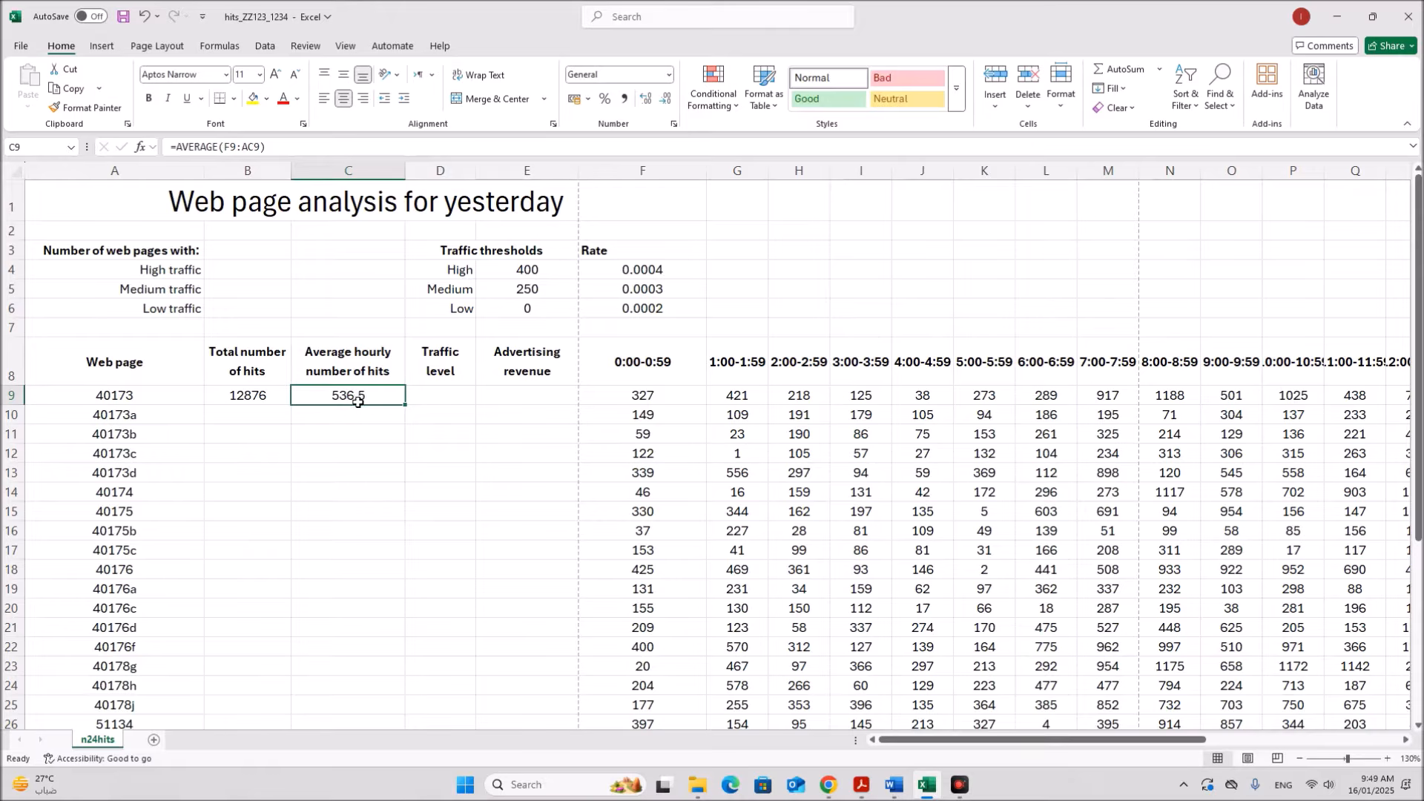
click(457, 402)
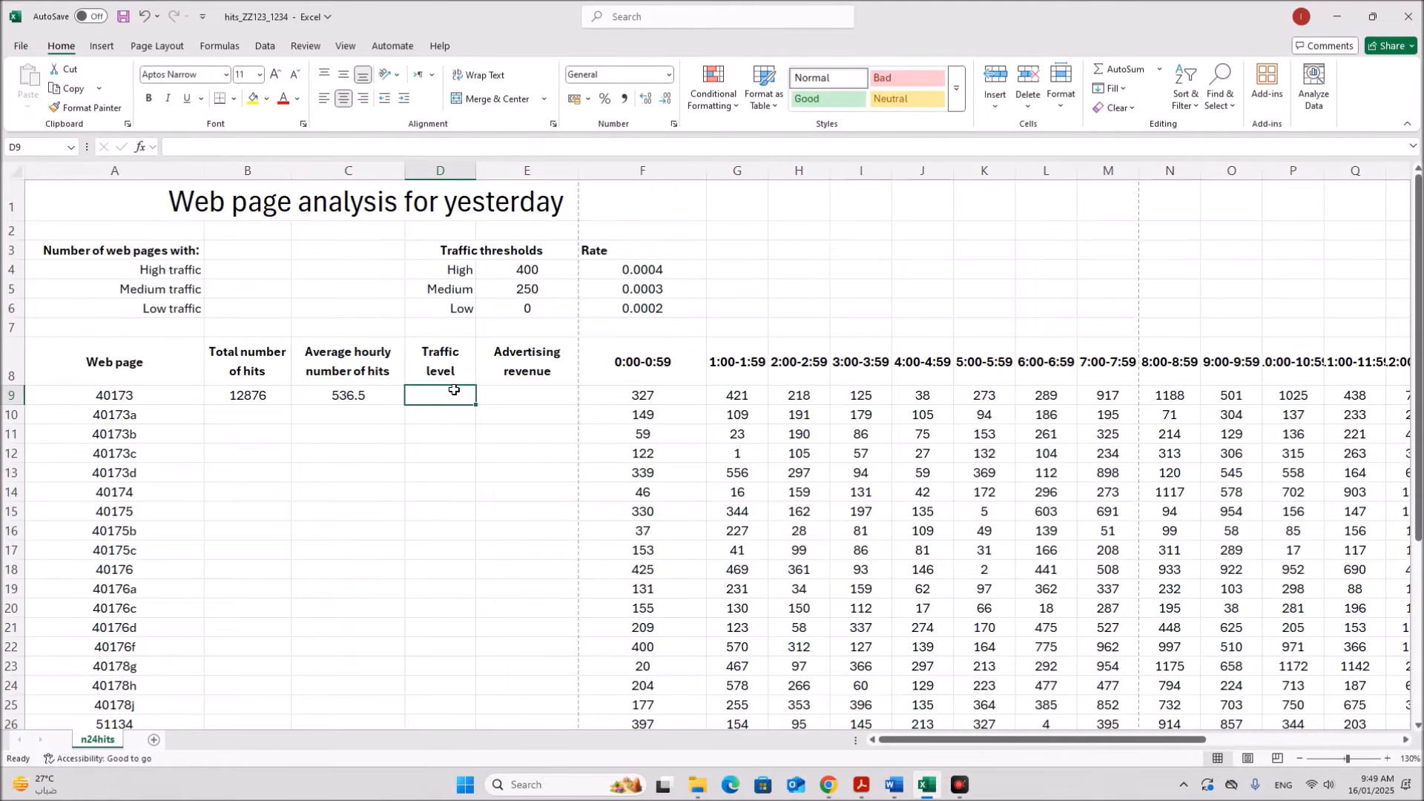
text(=if)
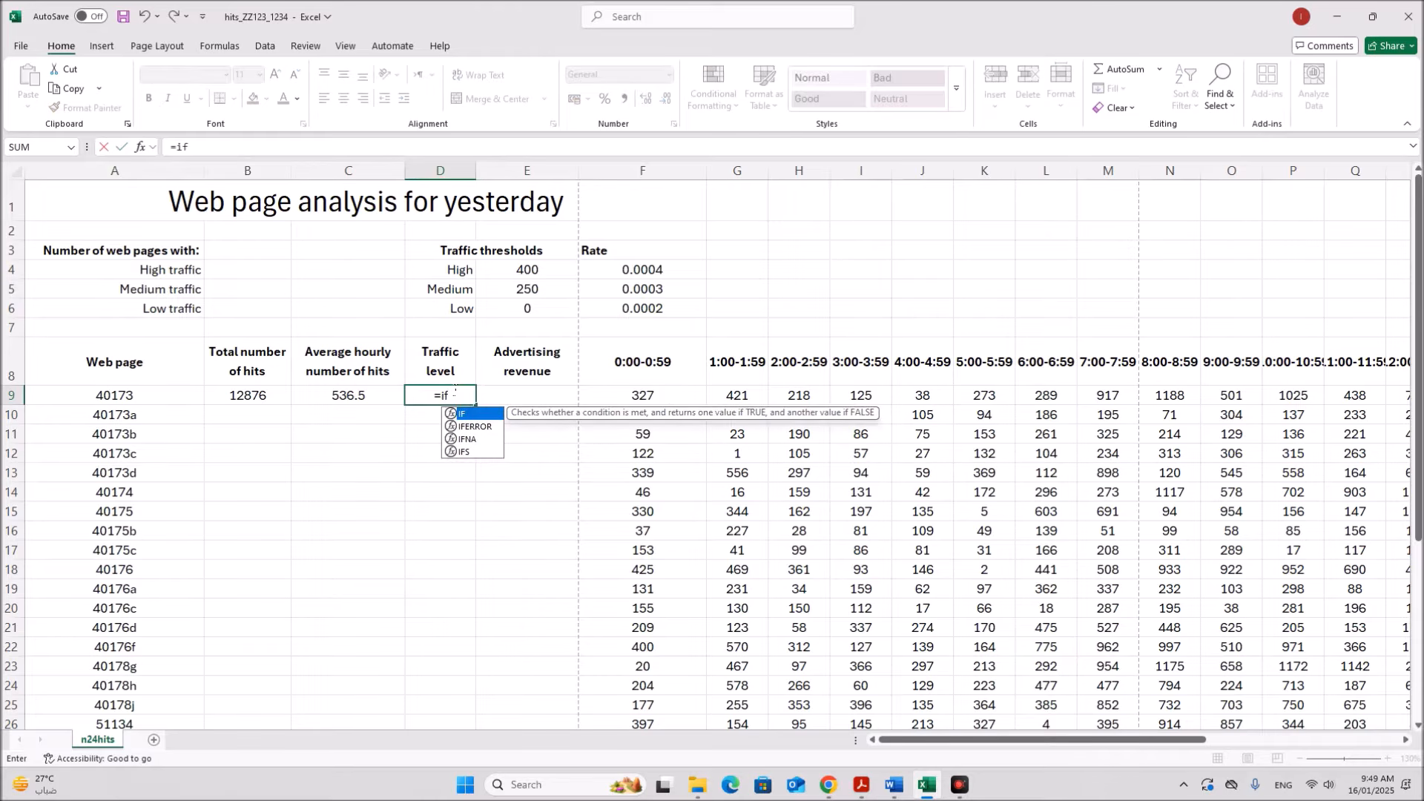
text(()
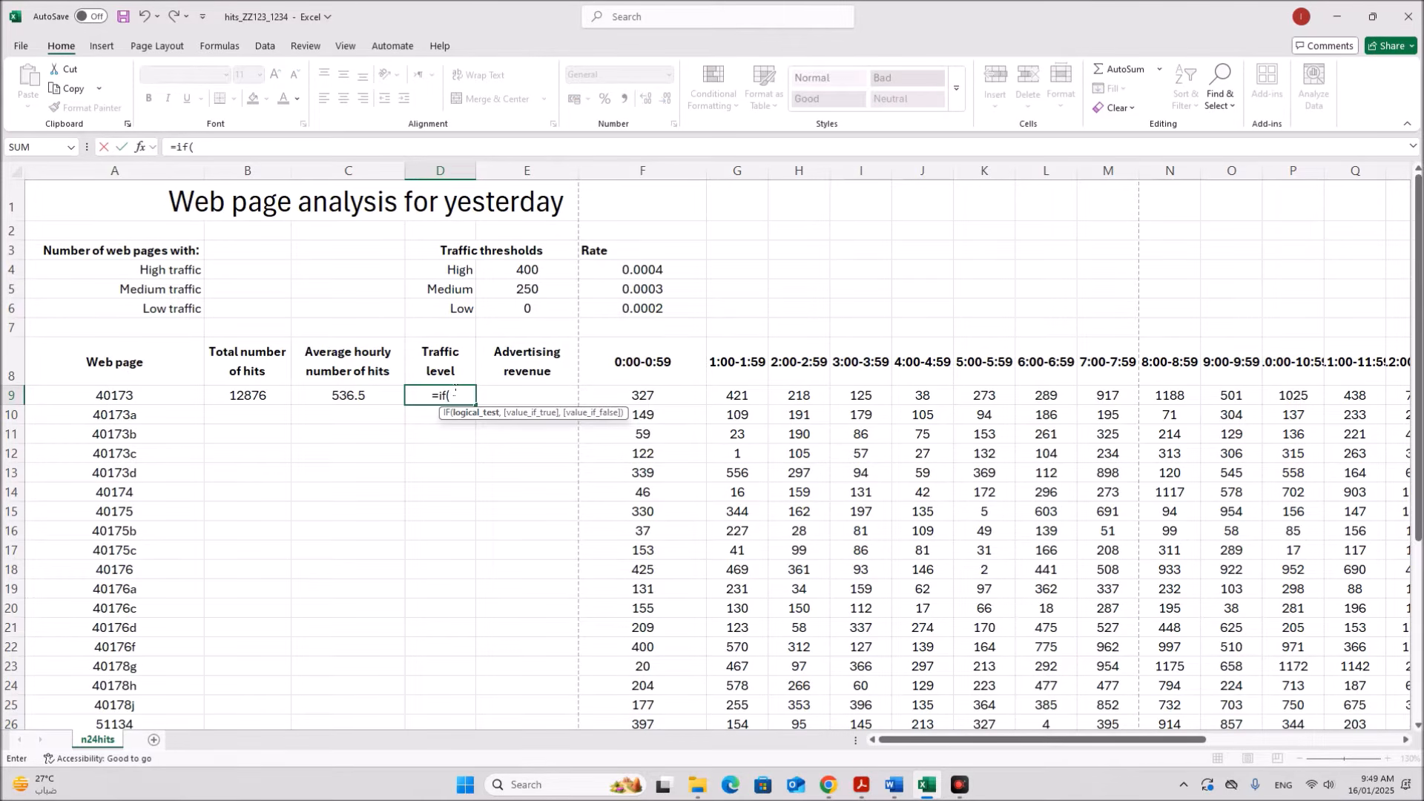
click(356, 395)
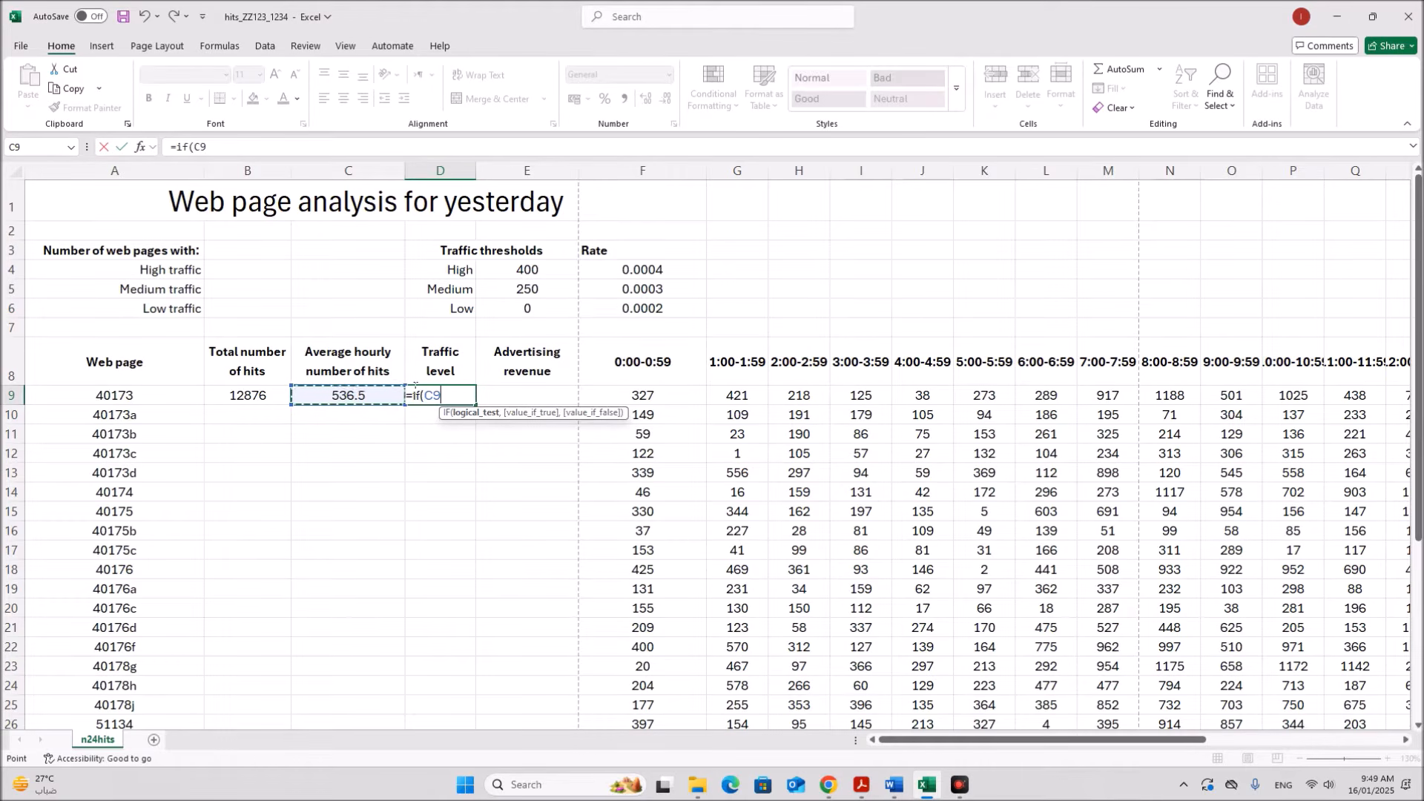
text(>)
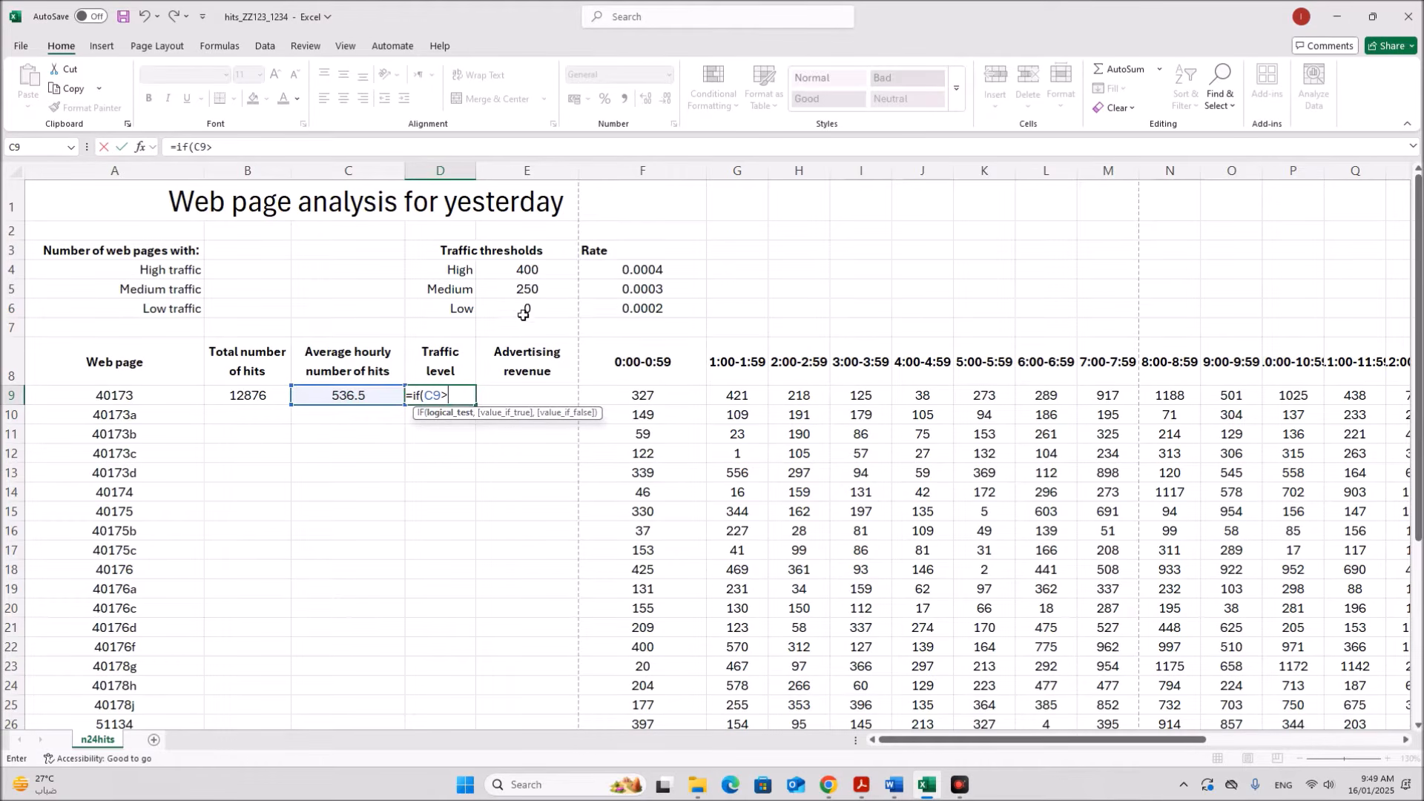
click(537, 270)
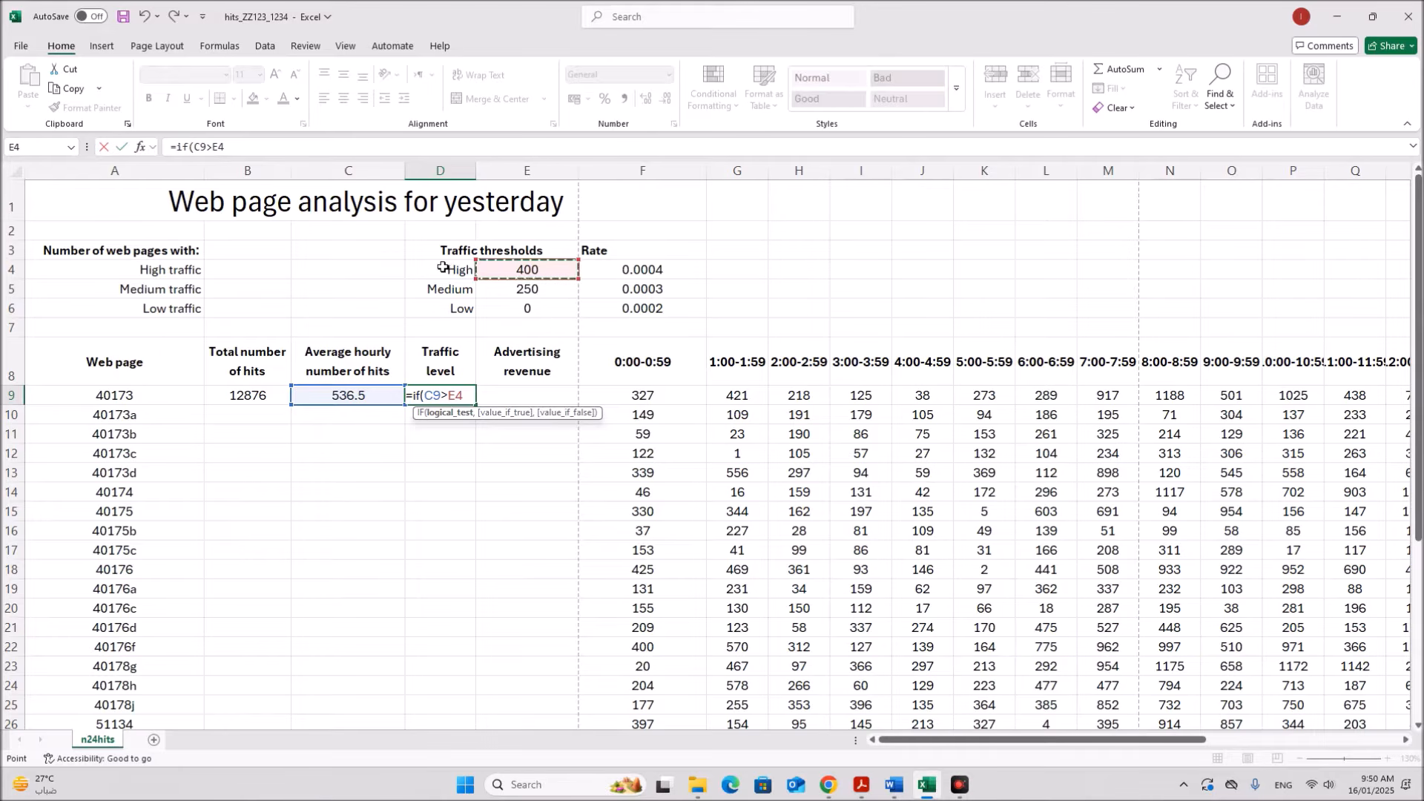
text(,)
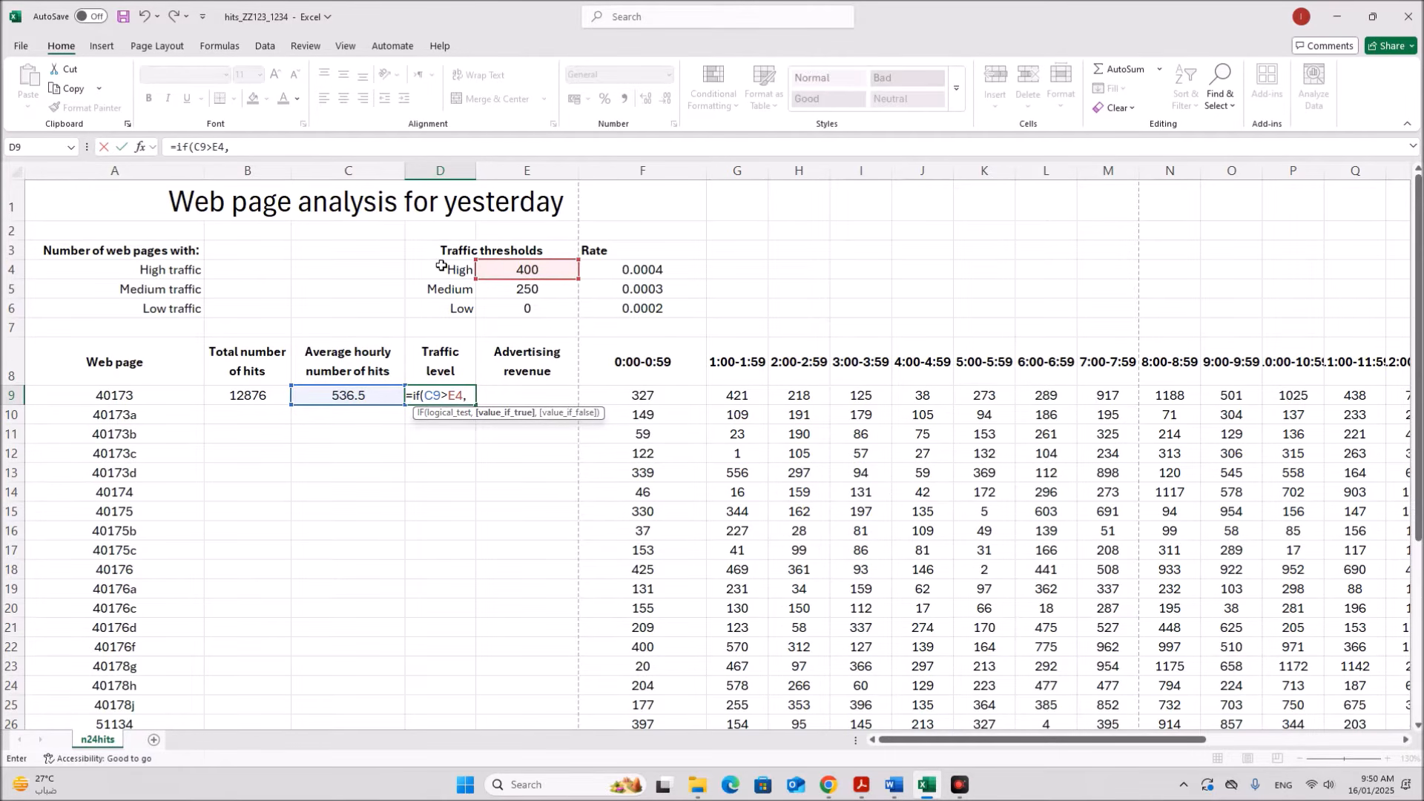
click(443, 268)
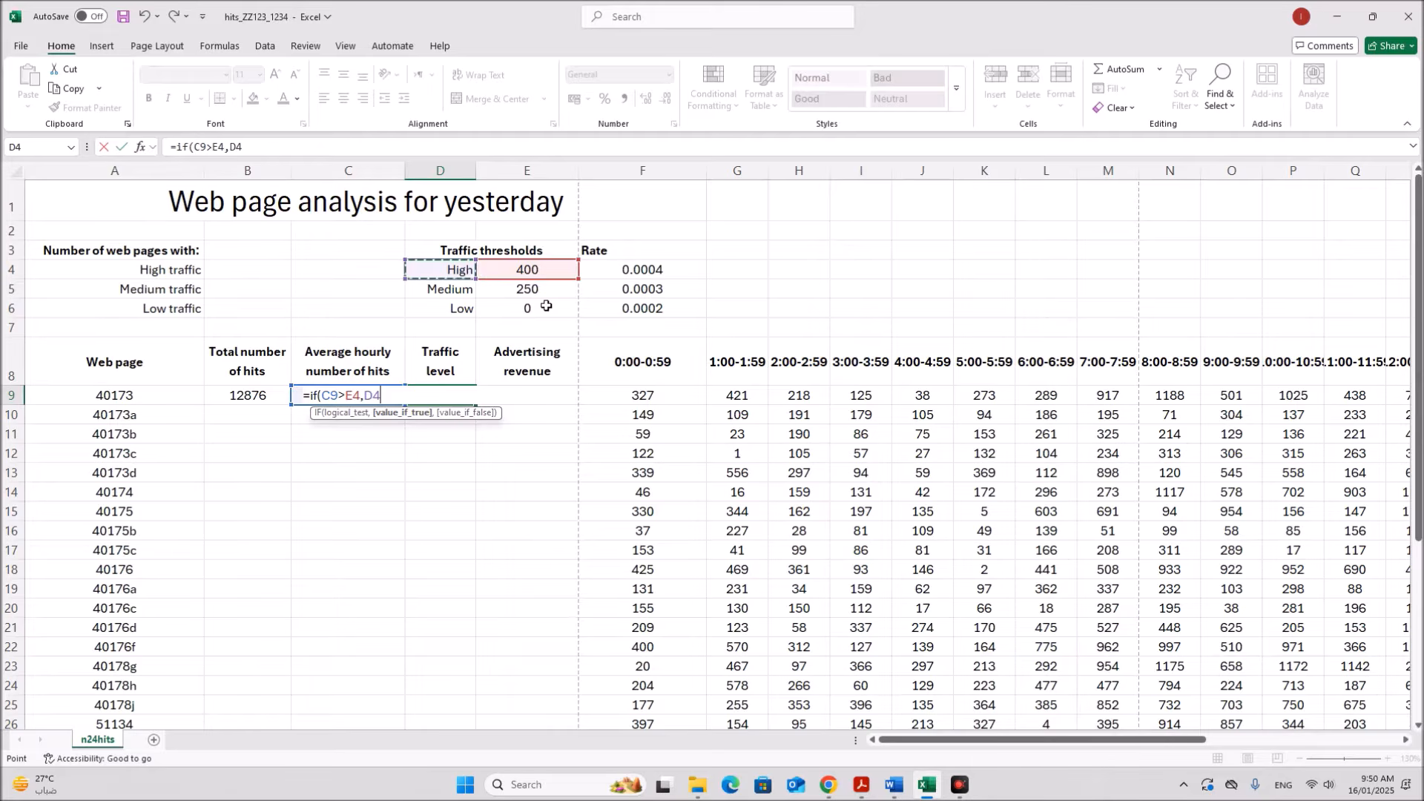
text(,)
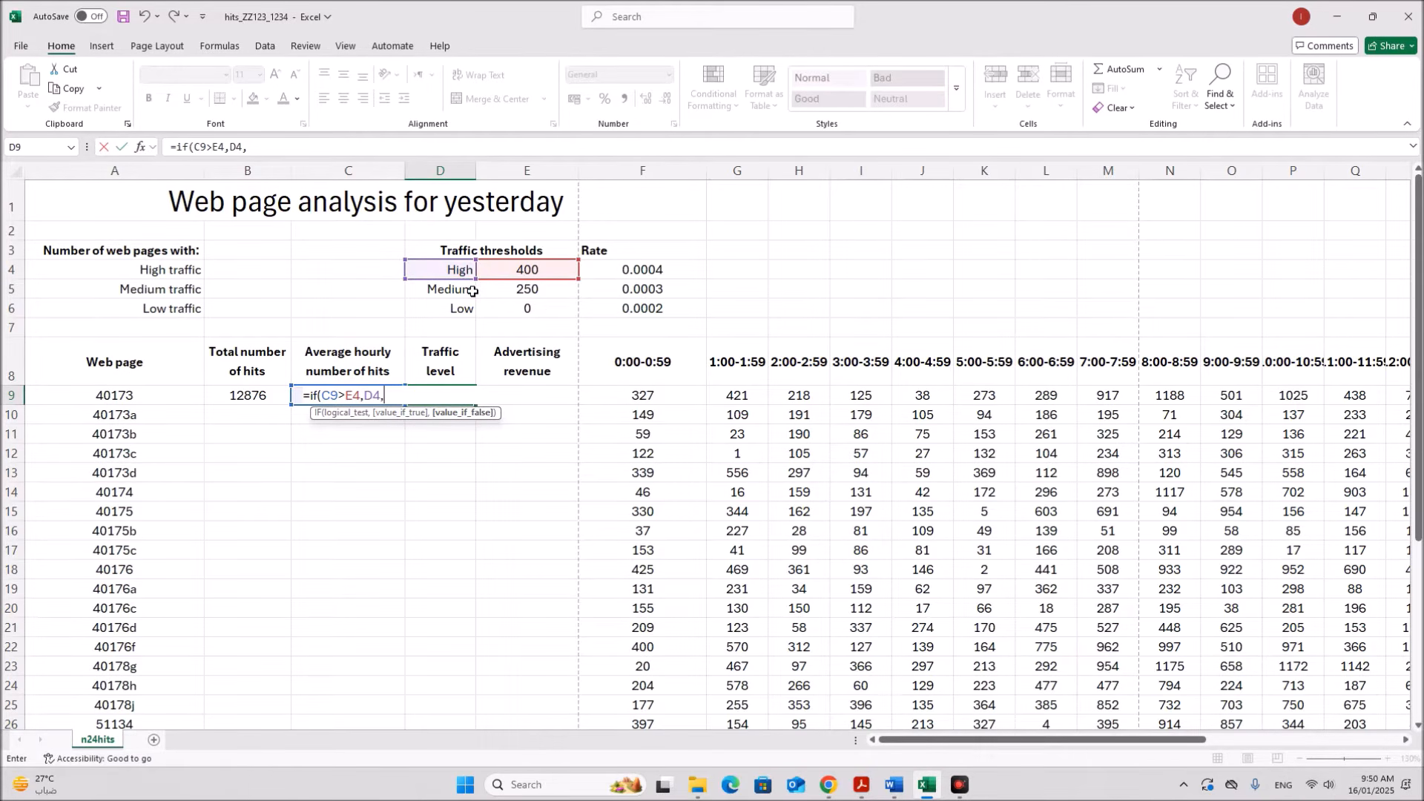
Step: Nest a second IF as the false value in the D9 formula, returning D5 when C9 is greater than E5
text(if)
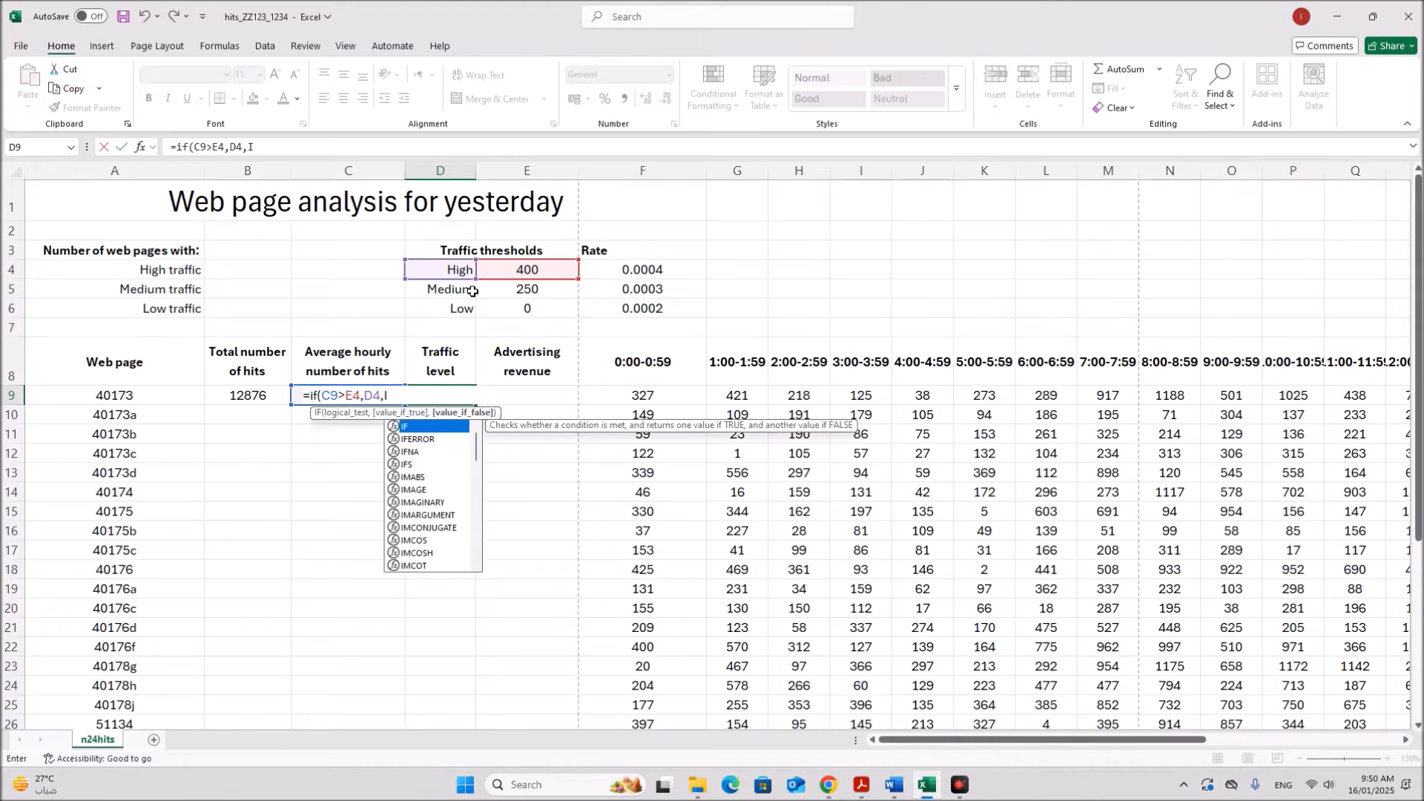
key(Tab)
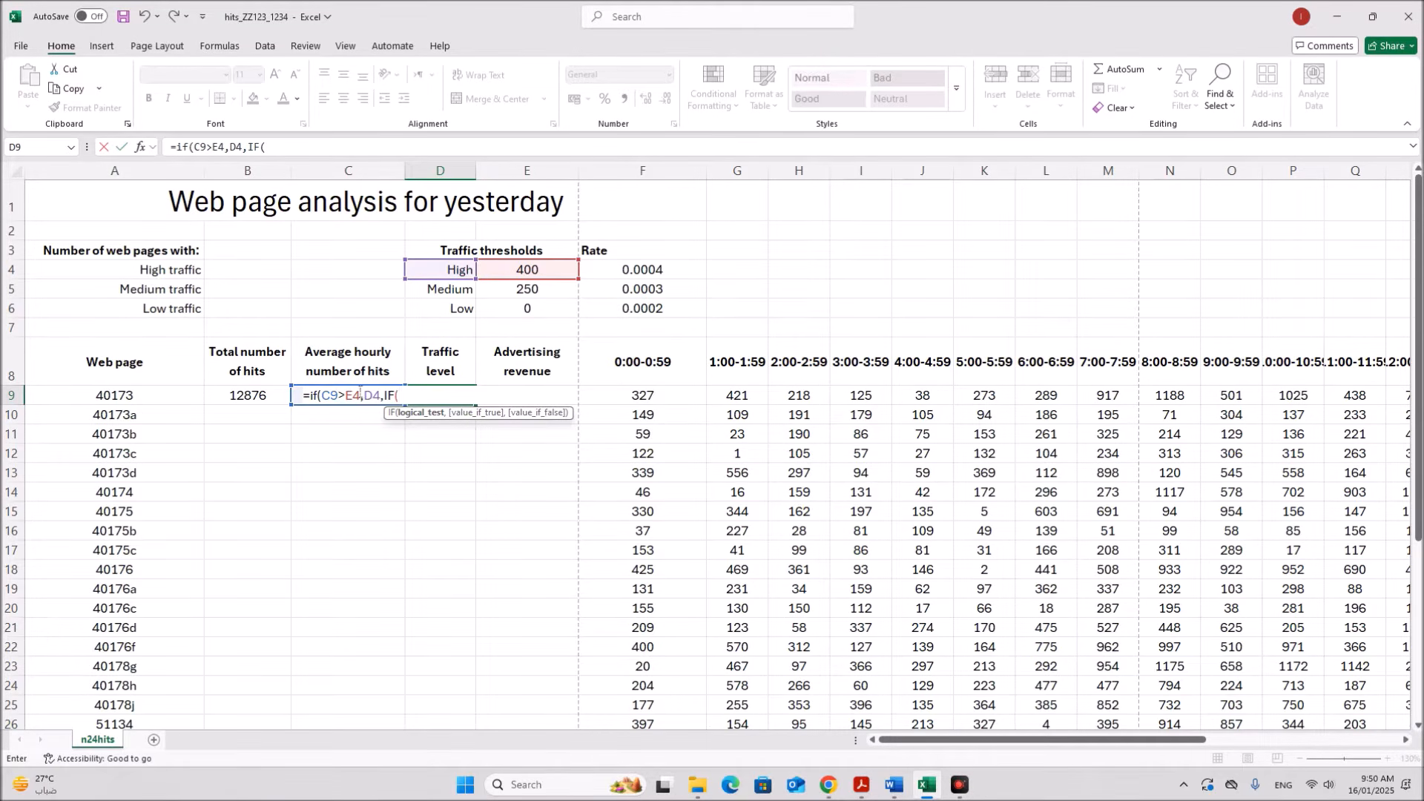
drag(323, 397, 345, 397)
click(344, 398)
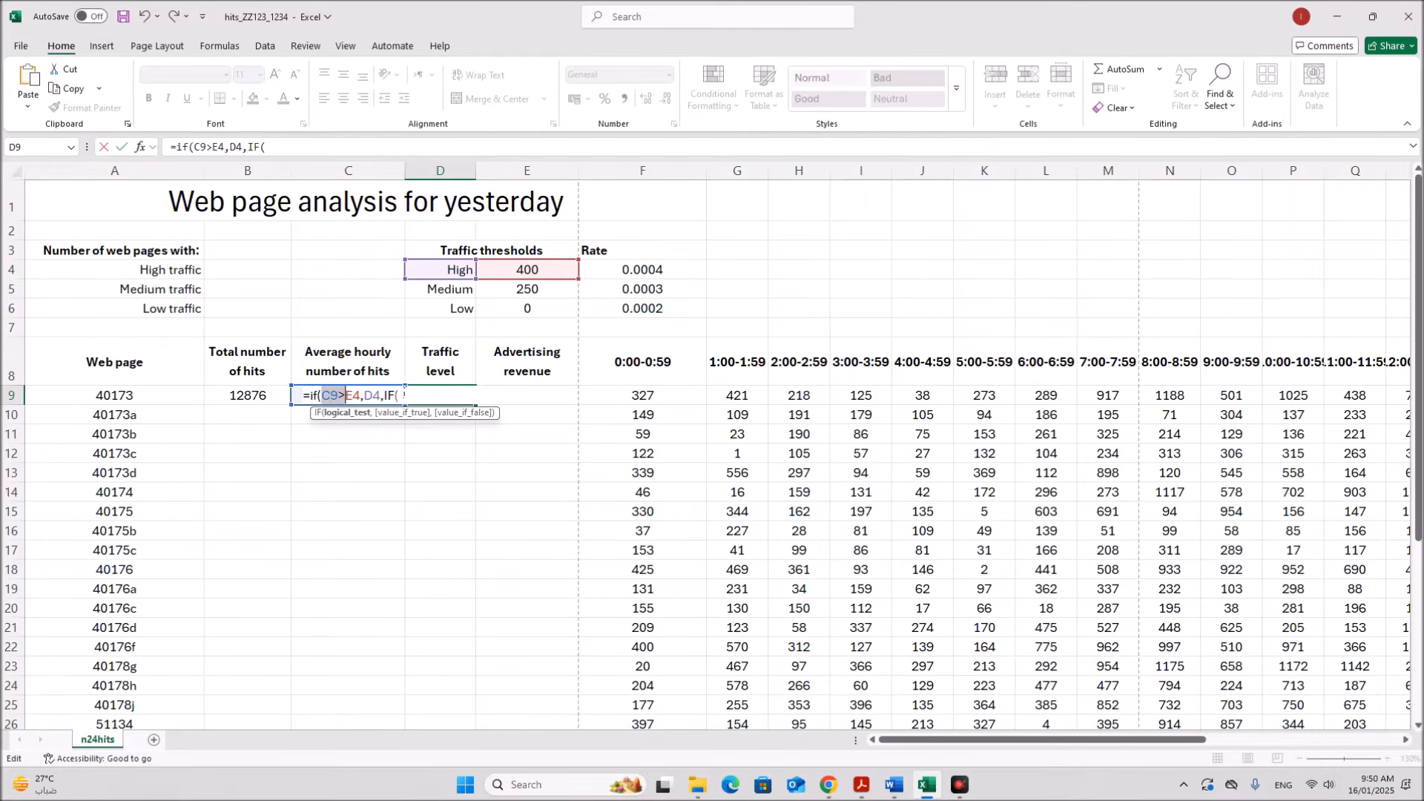
click(404, 393)
text(C9>)
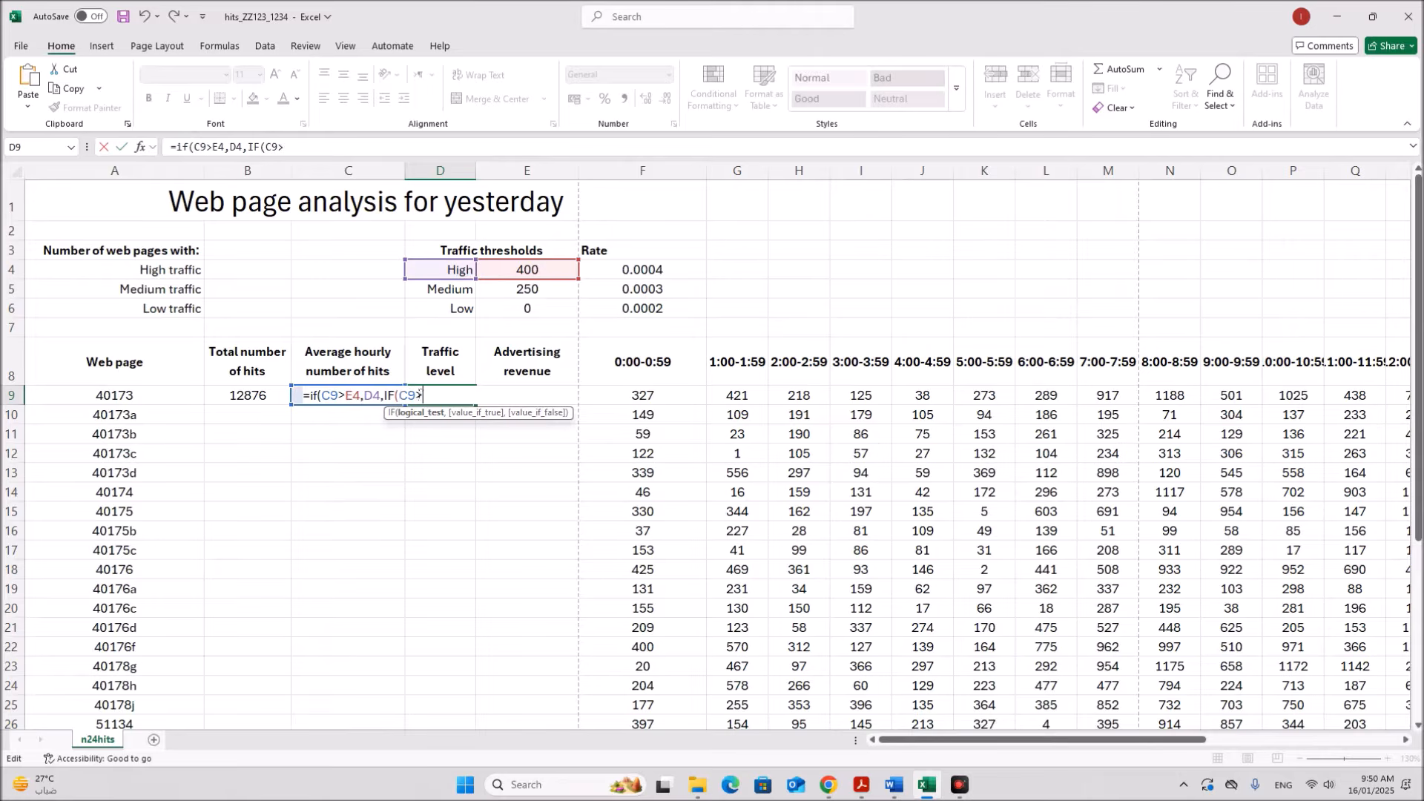
click(534, 291)
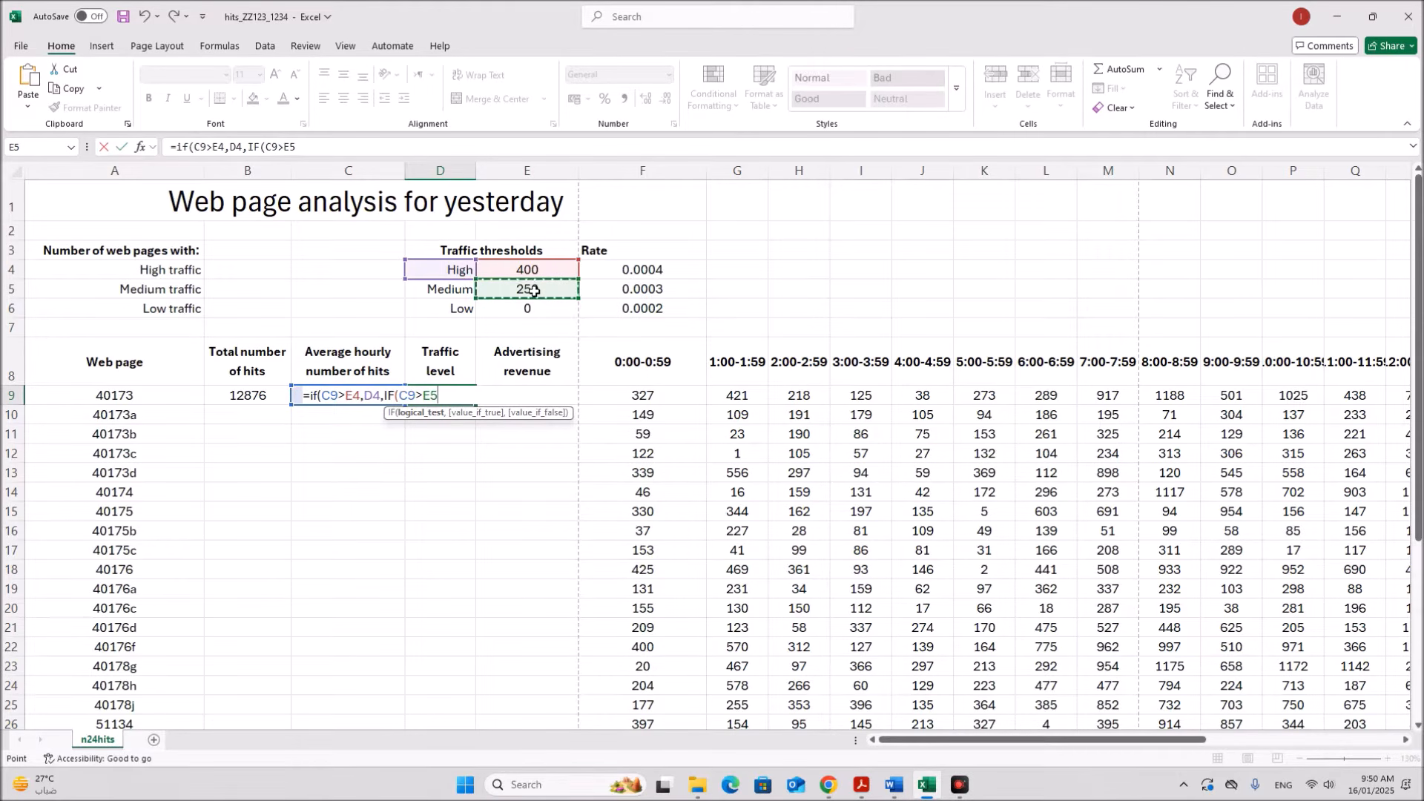
text(,)
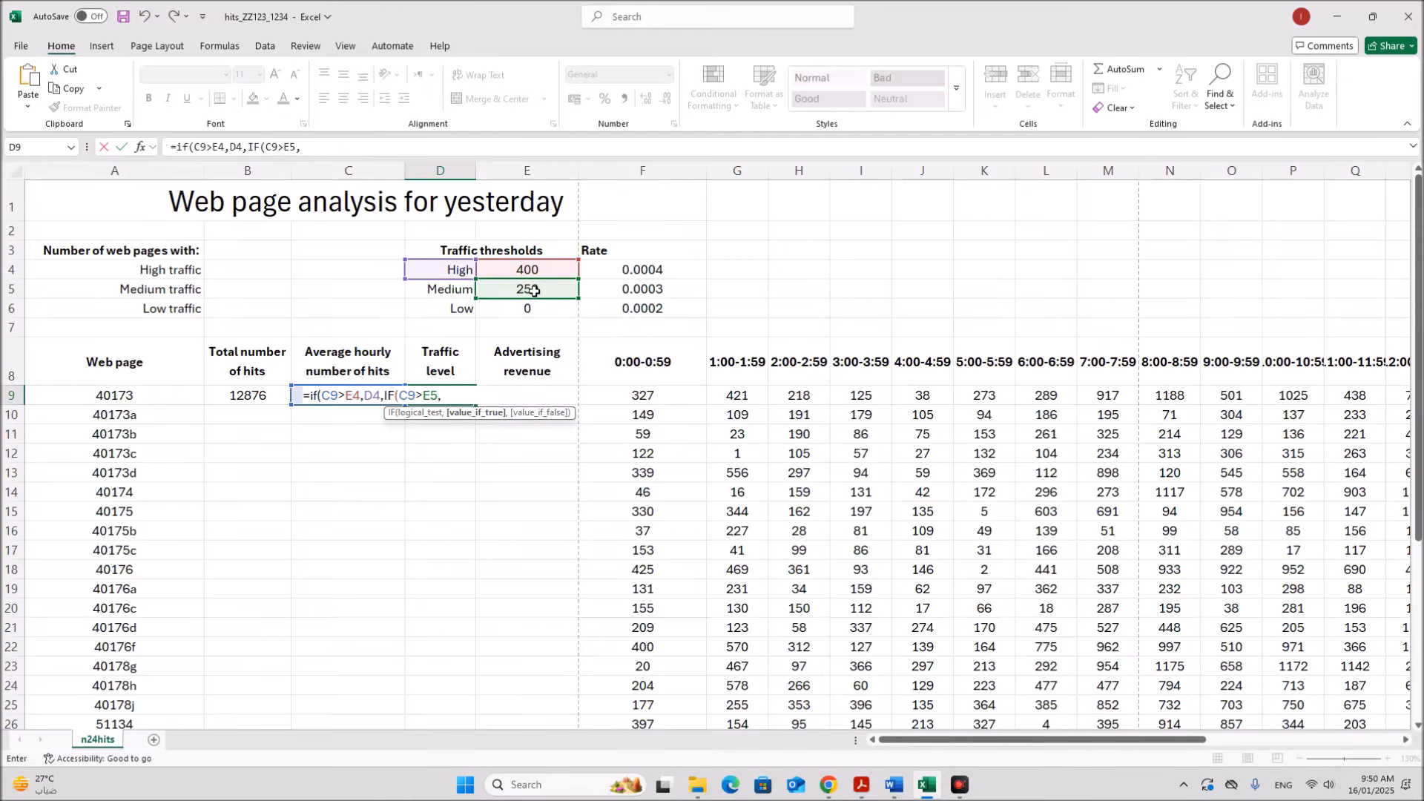
click(469, 294)
text(,)
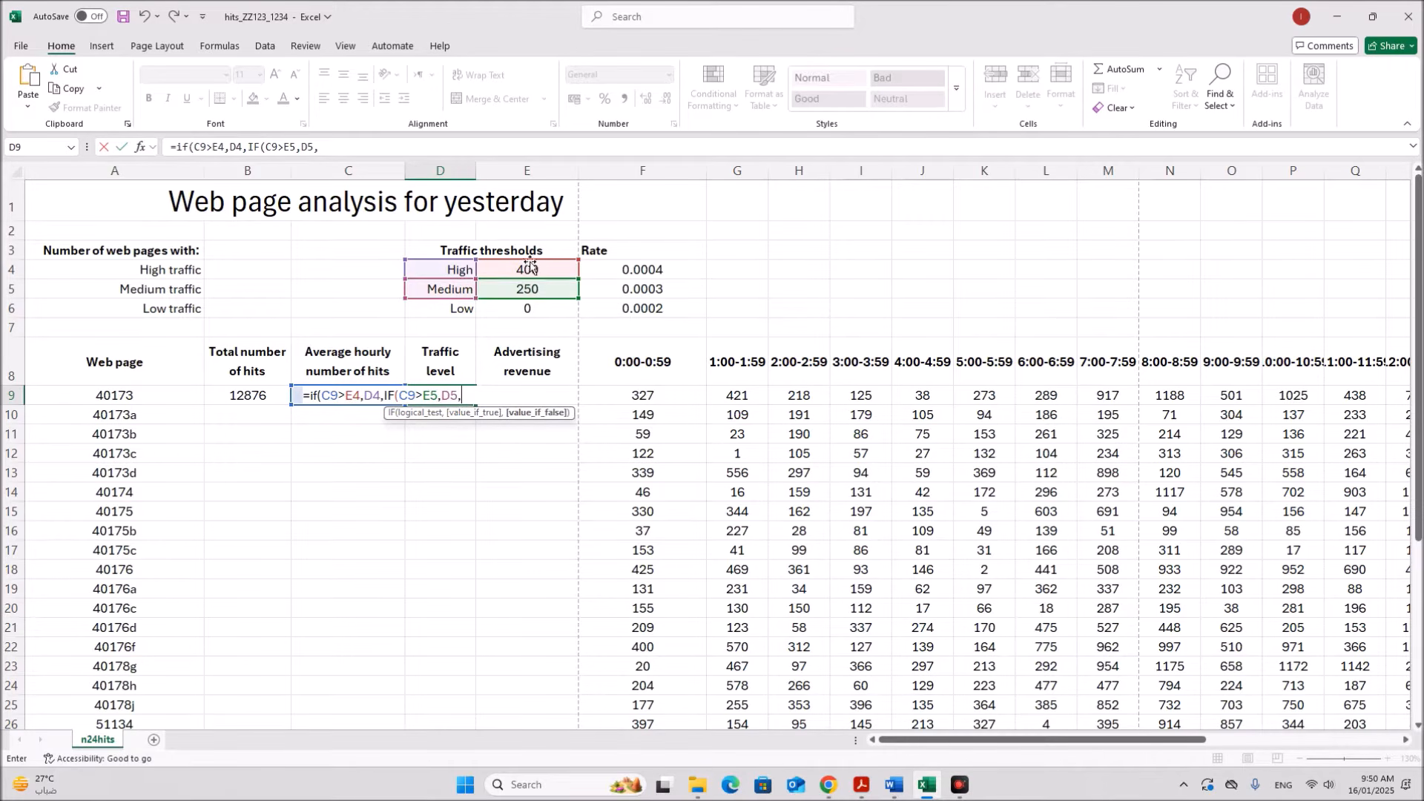
Step: Recheck the references in the D9 formula, add D6 as the final false value and close both IF functions
double_click(370, 395)
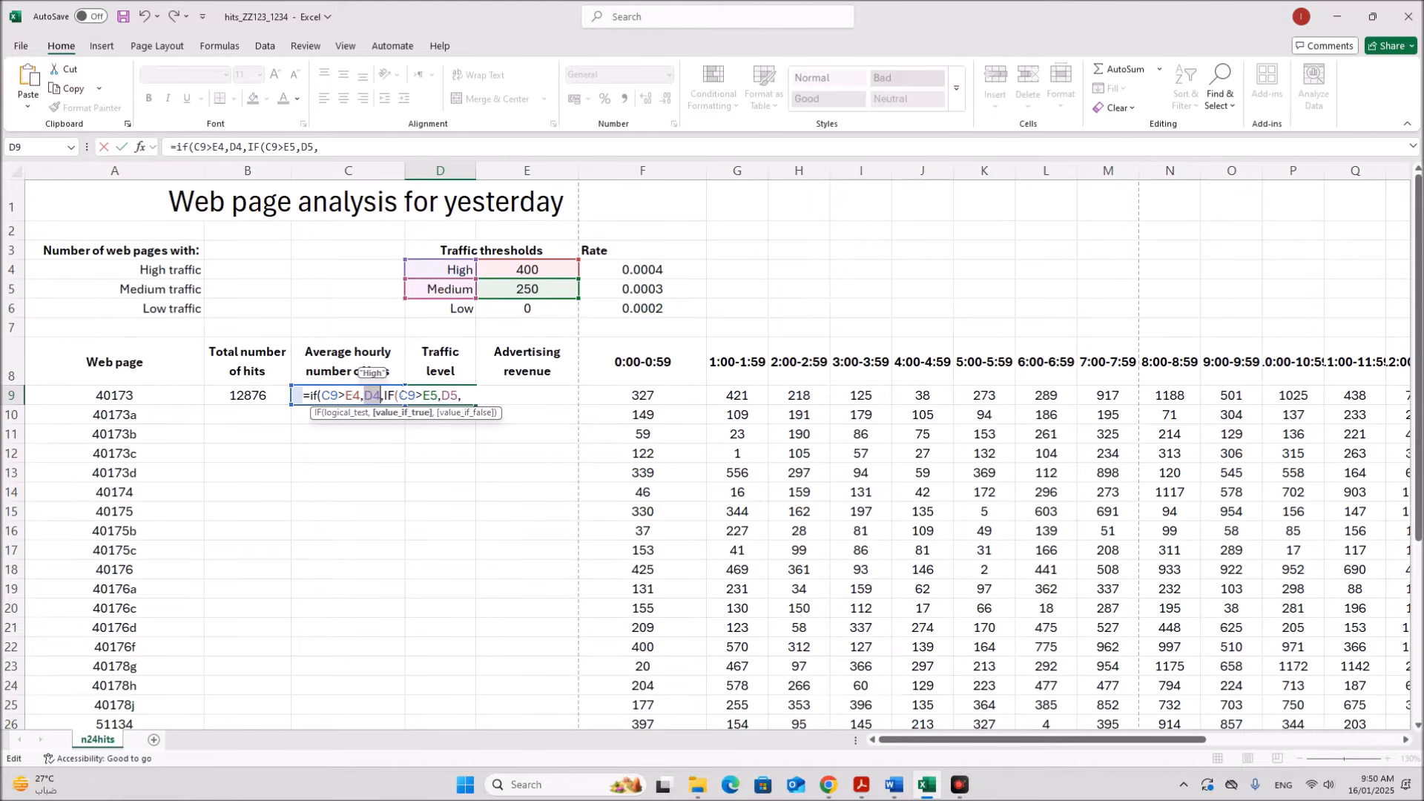
double_click(430, 394)
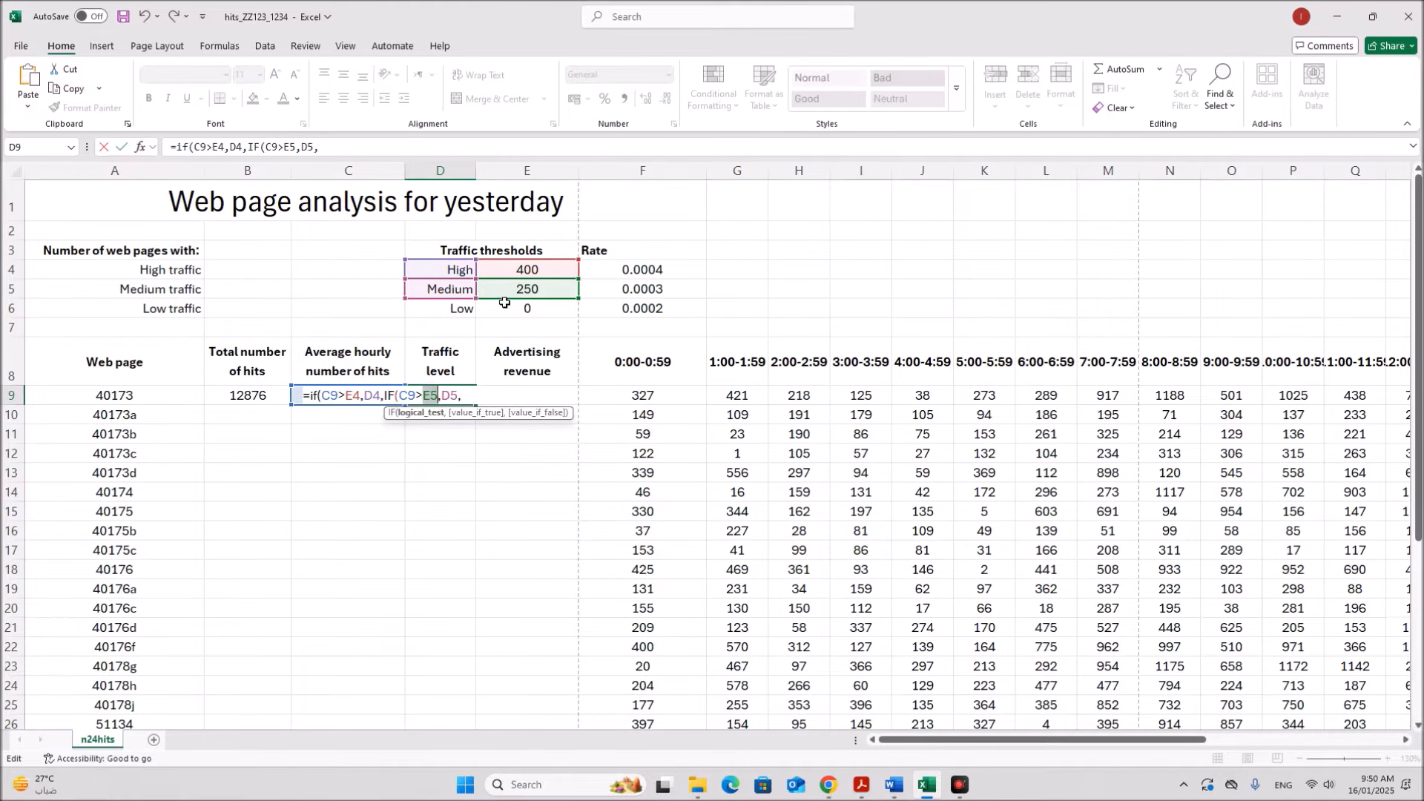
double_click(449, 395)
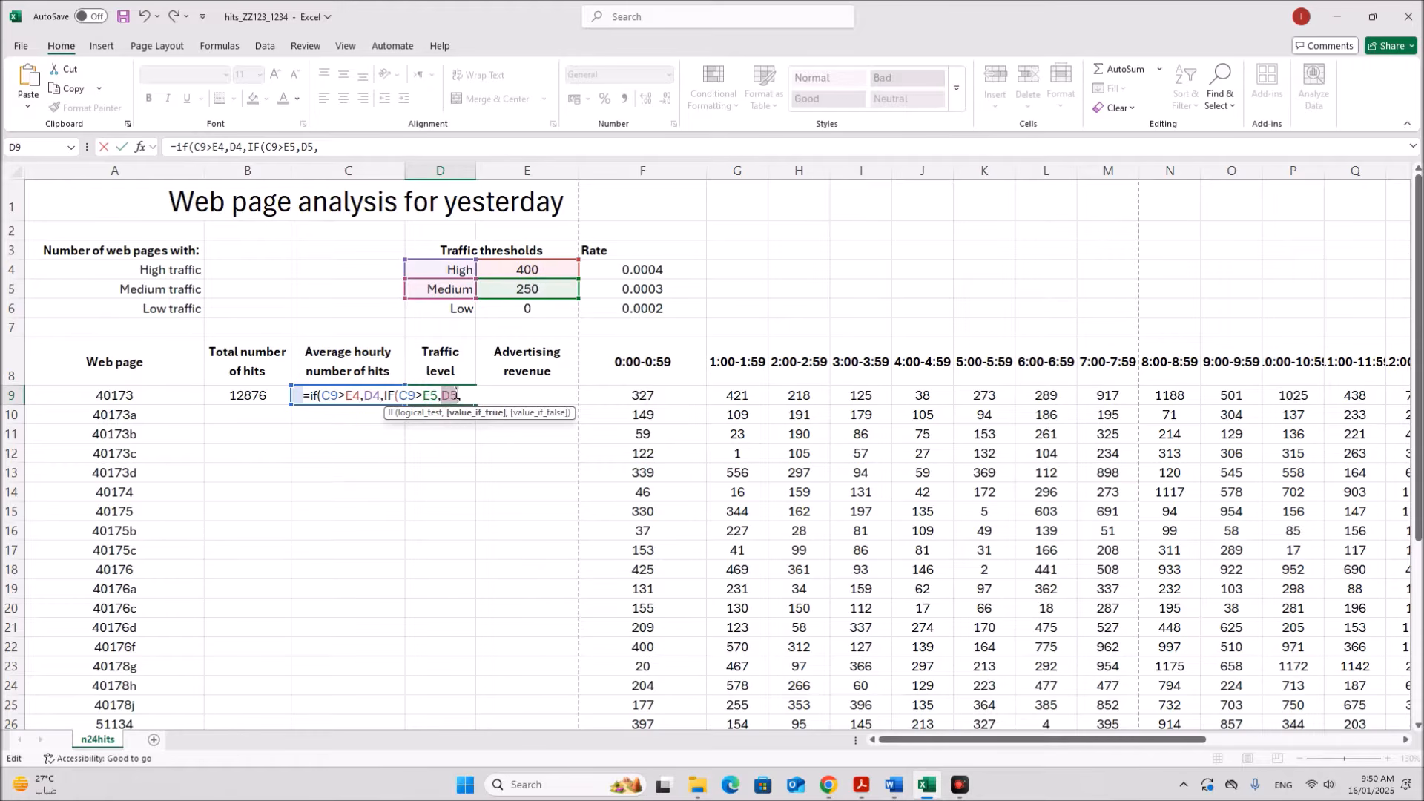
click(473, 395)
click(458, 312)
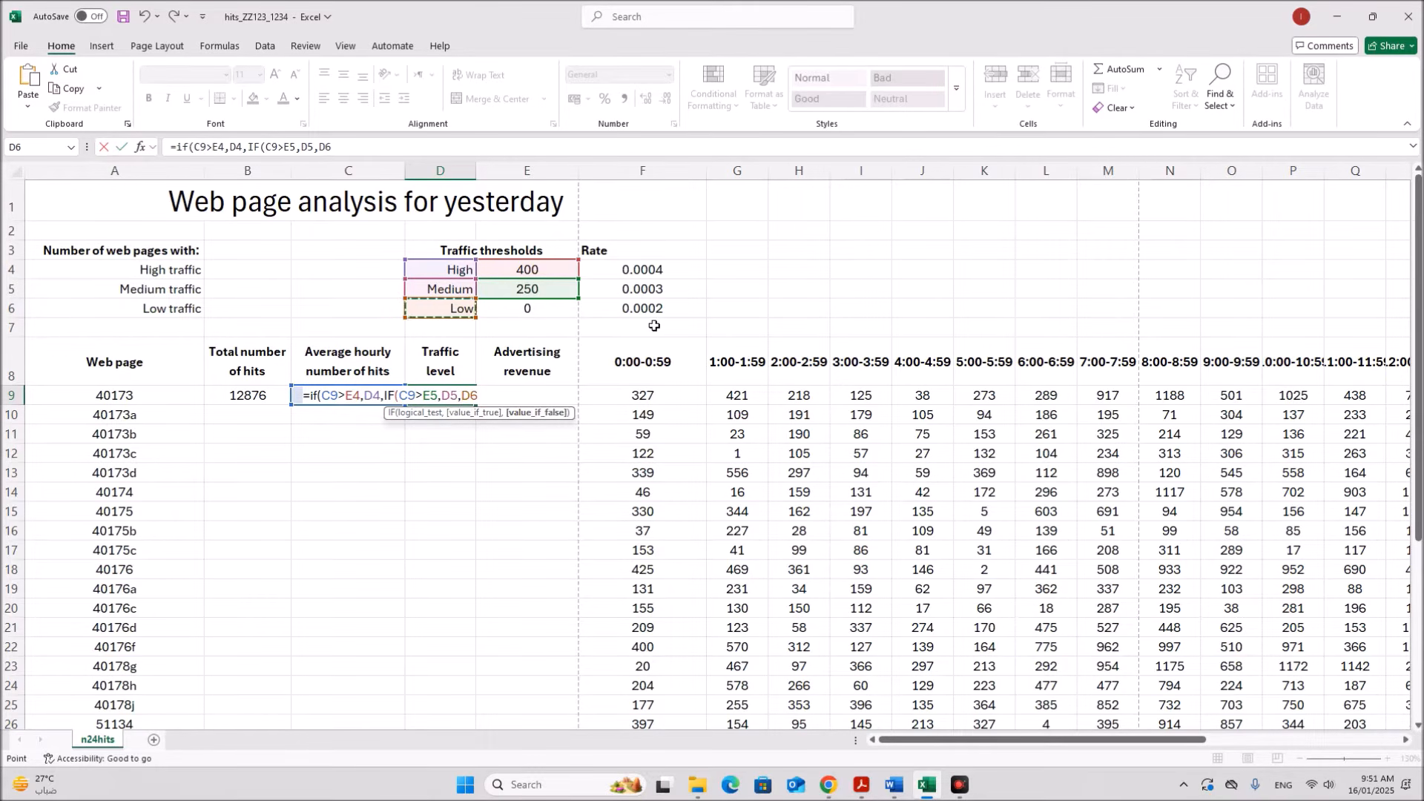
text())
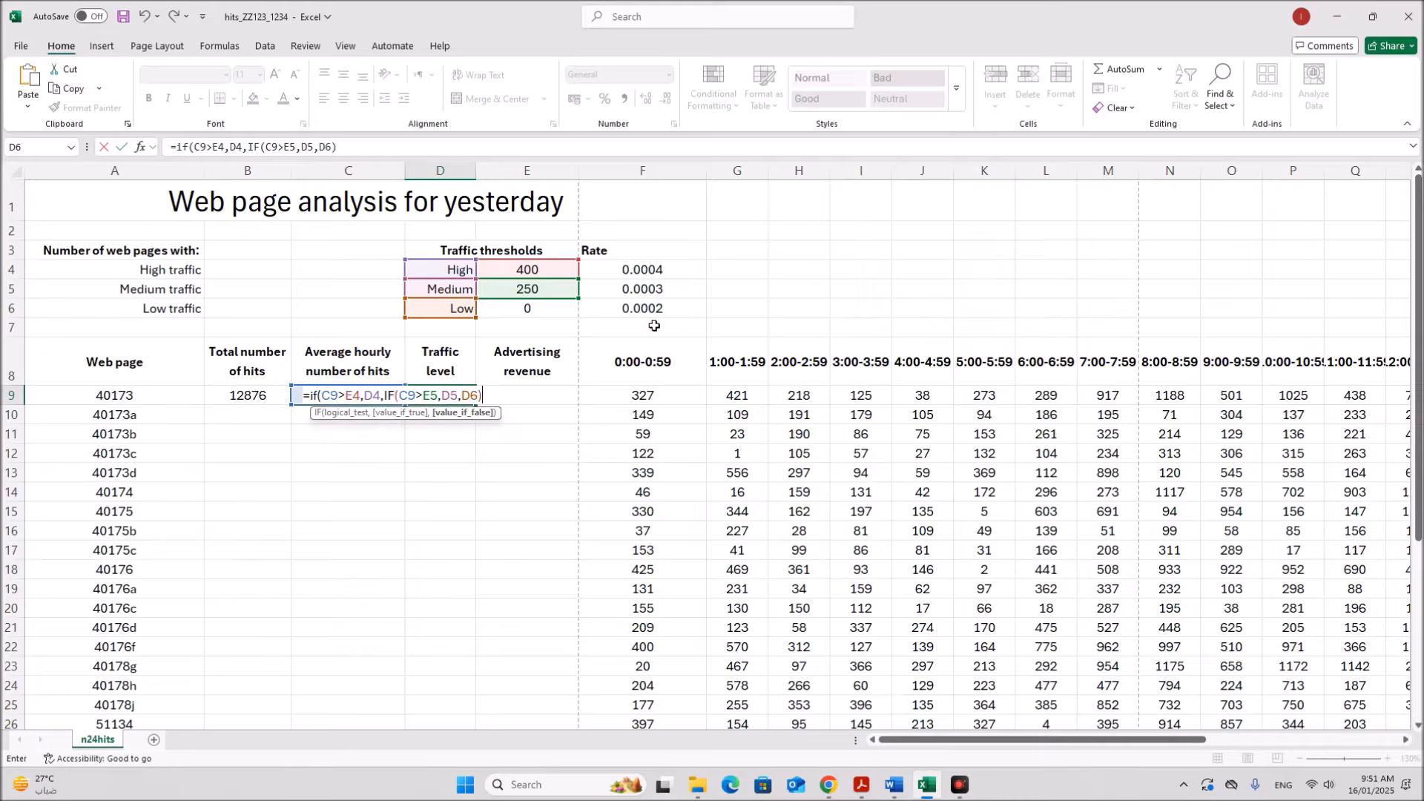
text())
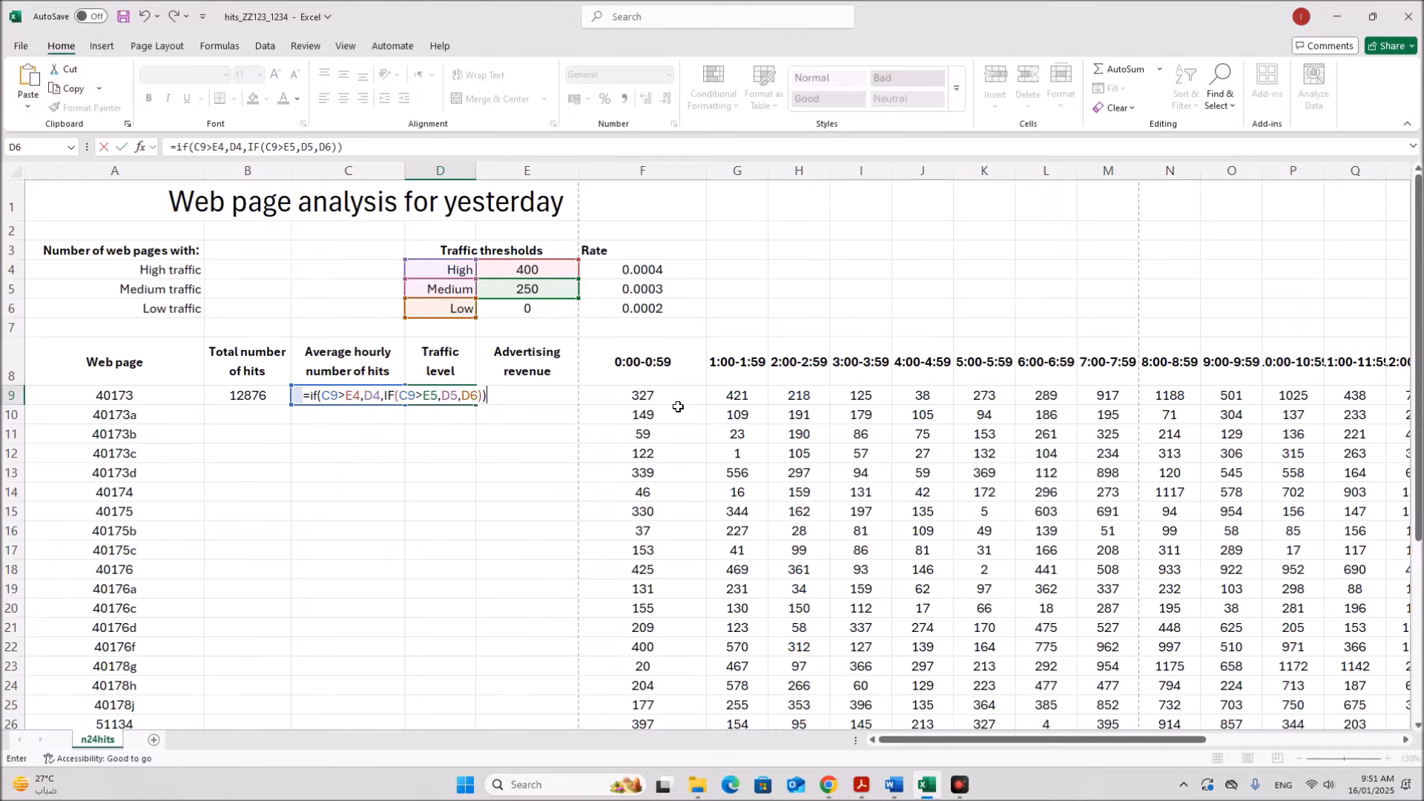
Step: Commit the nested IF formula in D9, then switch to the exam paper and read step 6 about cell E9
key(Return)
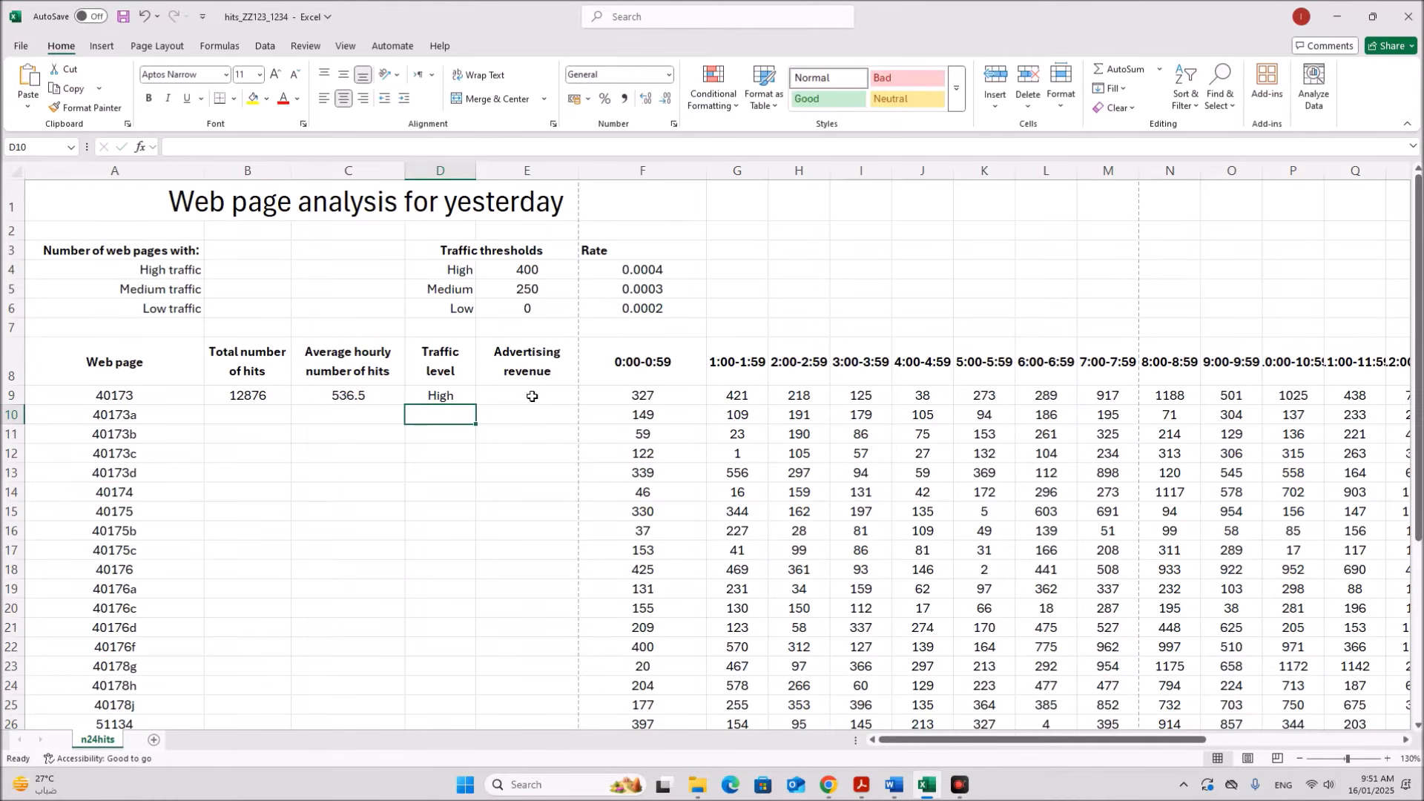
click(444, 398)
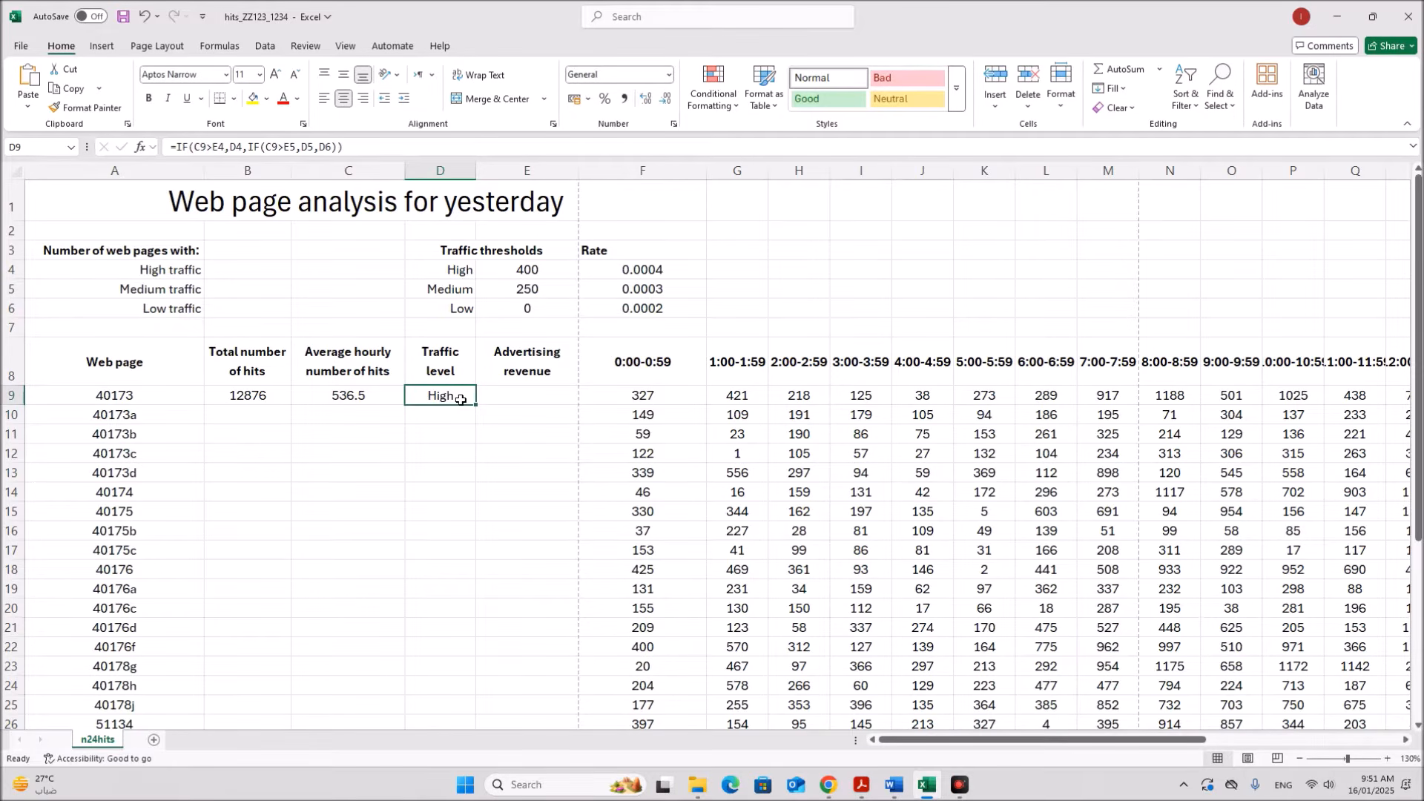
click(861, 785)
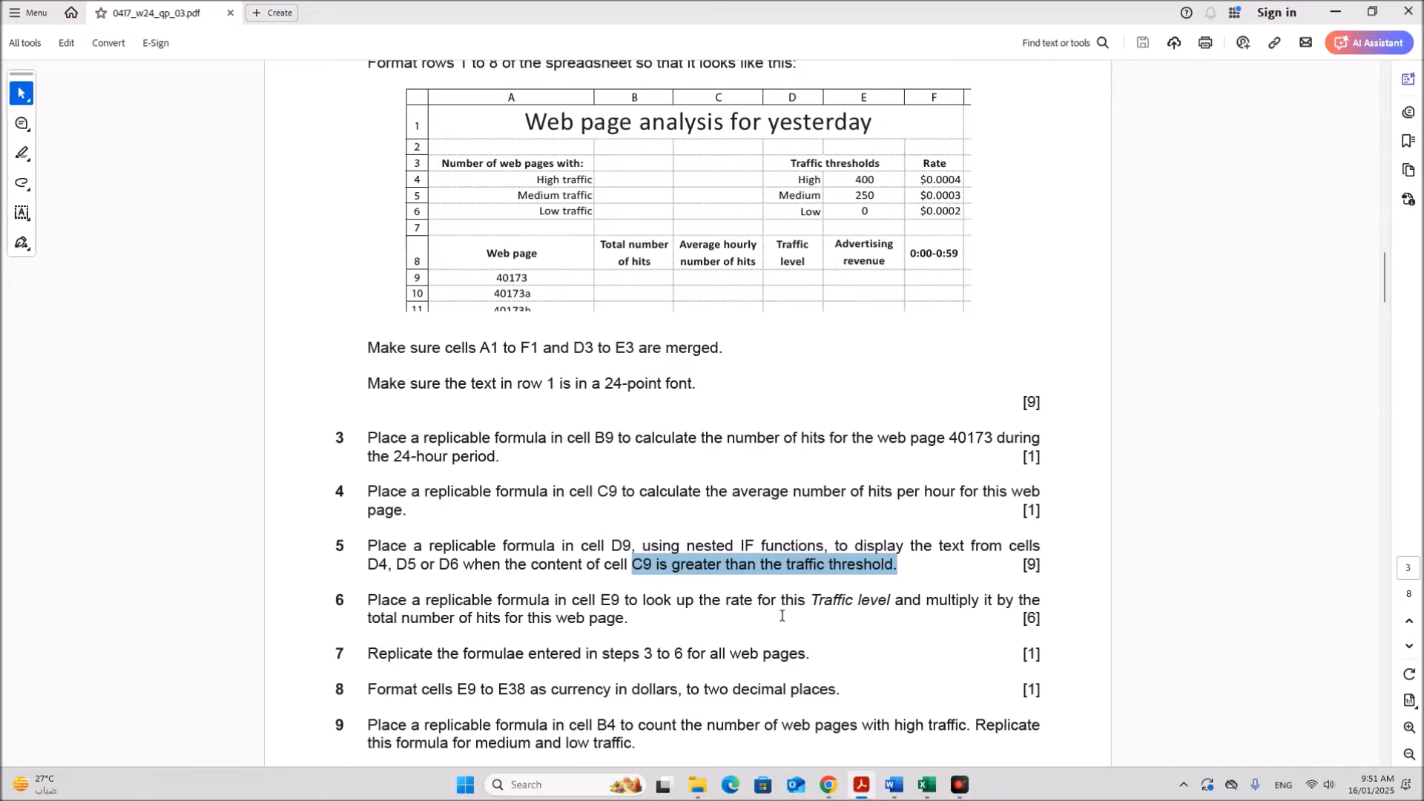
scroll(781, 615, down, 3)
click(567, 495)
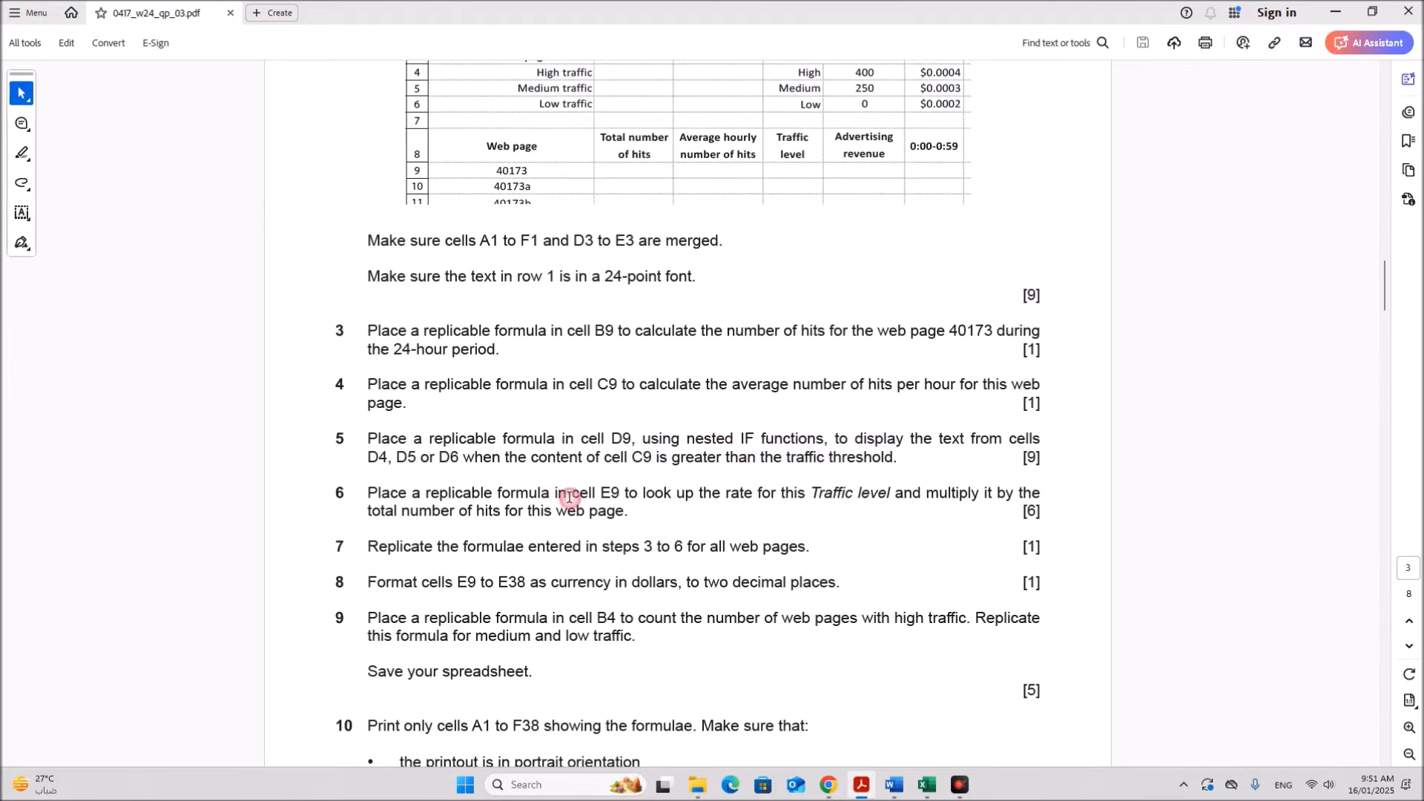
drag(581, 494, 1033, 495)
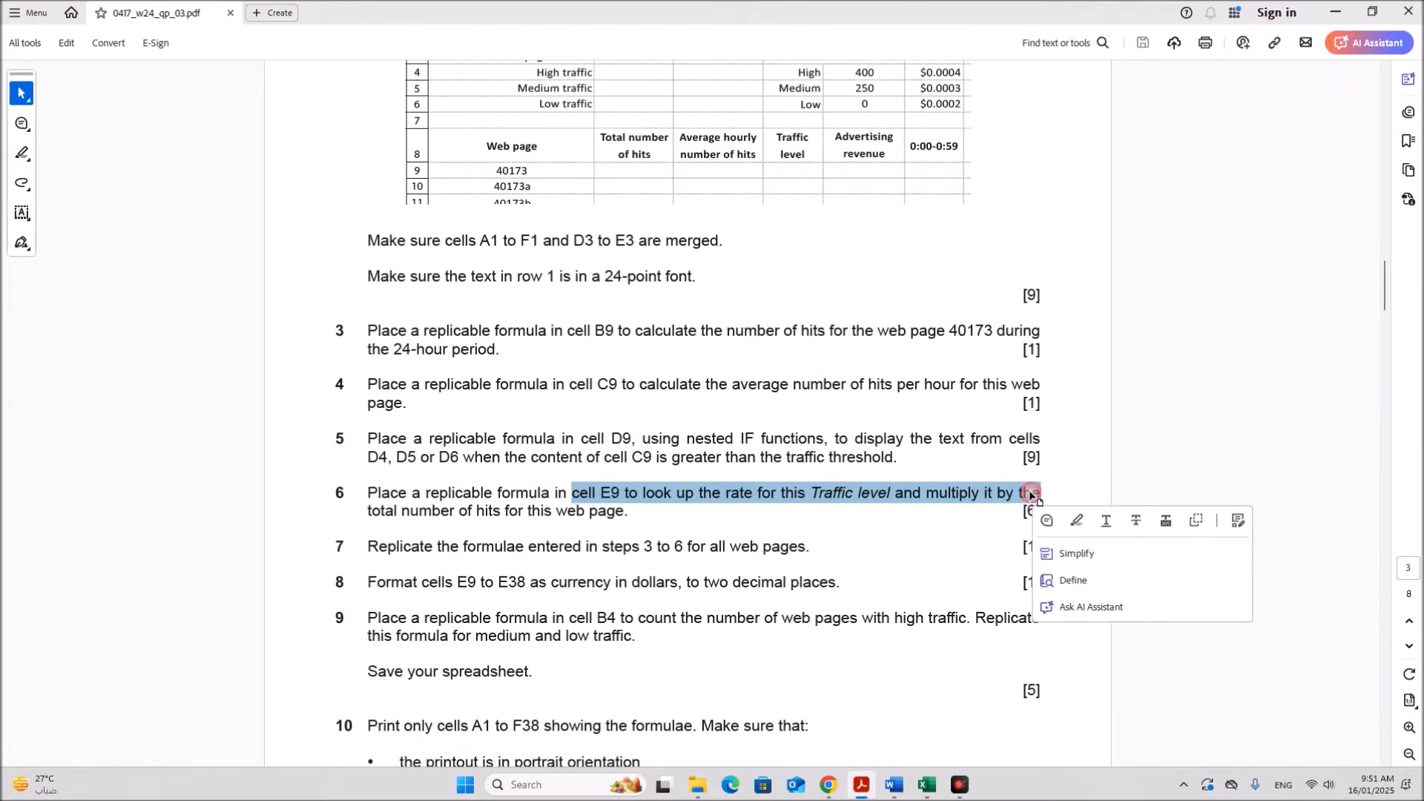
click(749, 502)
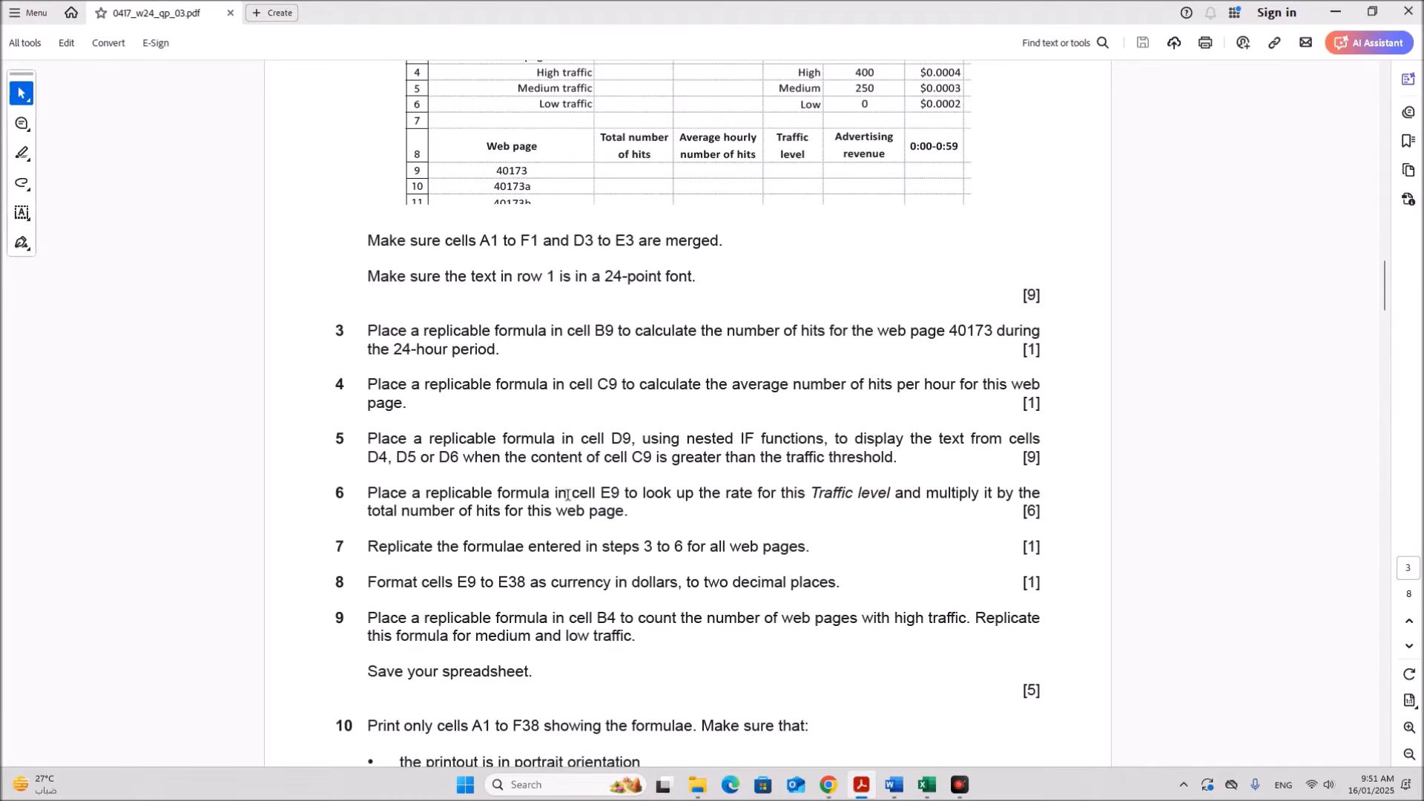
drag(473, 514, 630, 514)
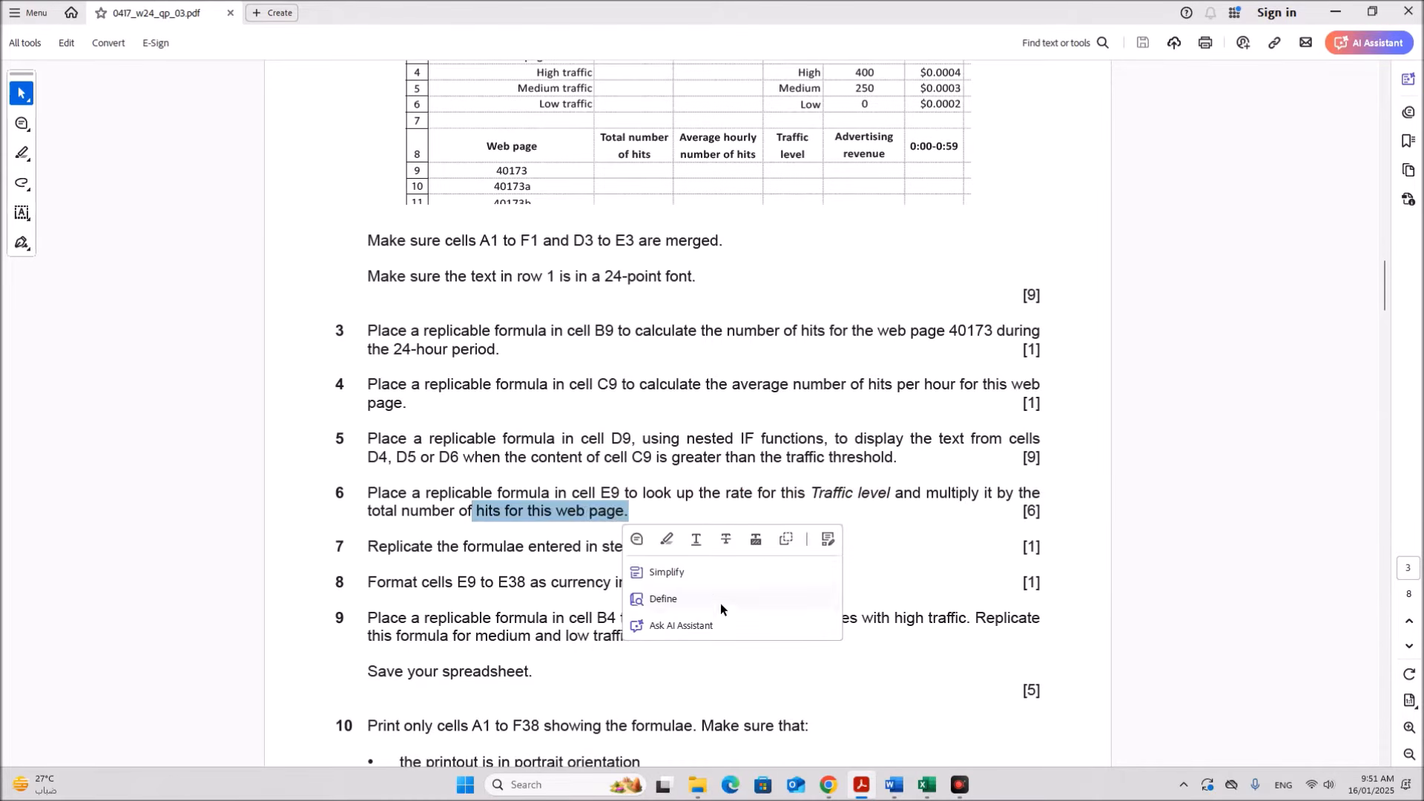
Step: In Excel, review the rates beside the traffic thresholds, then start a VLOOKUP formula in E9 with D9 as the lookup value
click(926, 784)
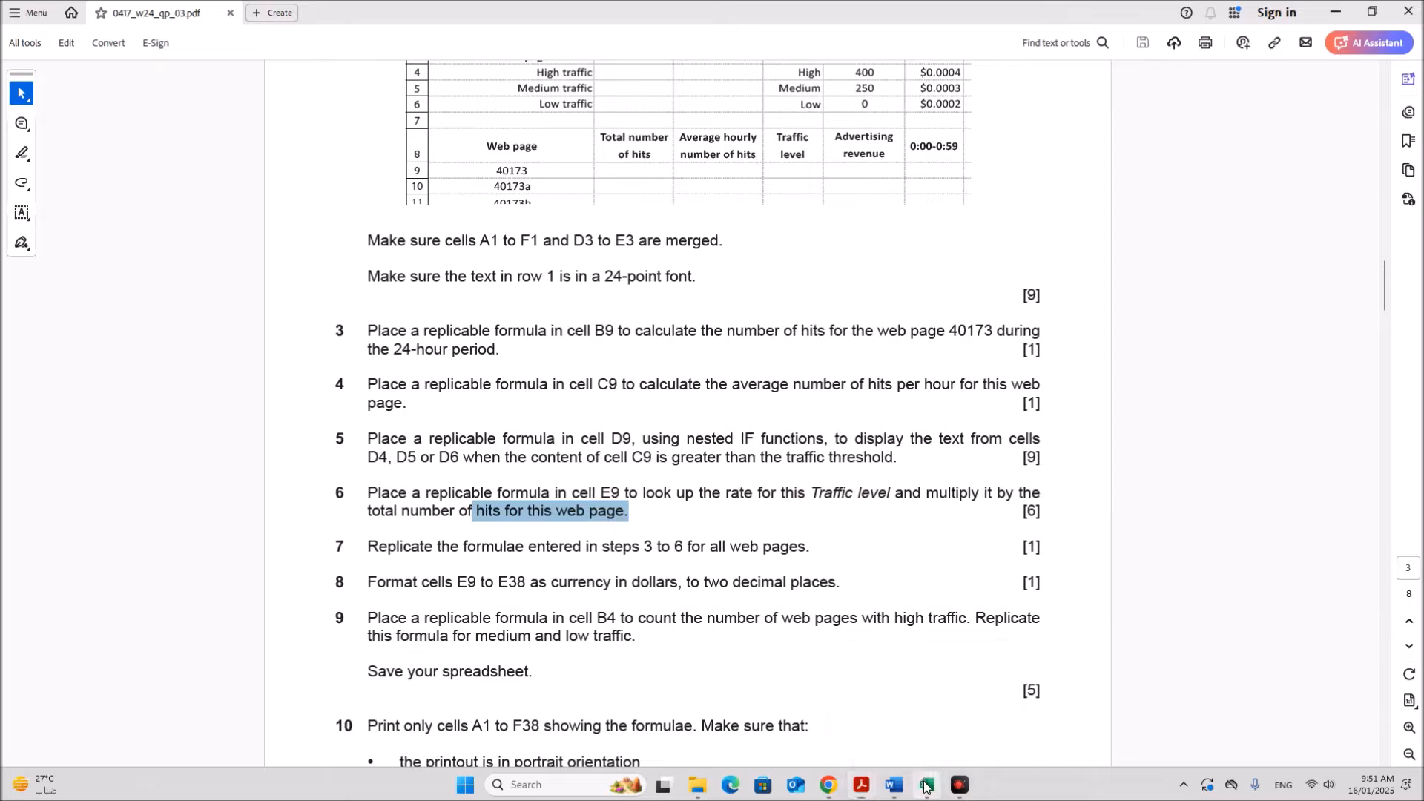
click(495, 408)
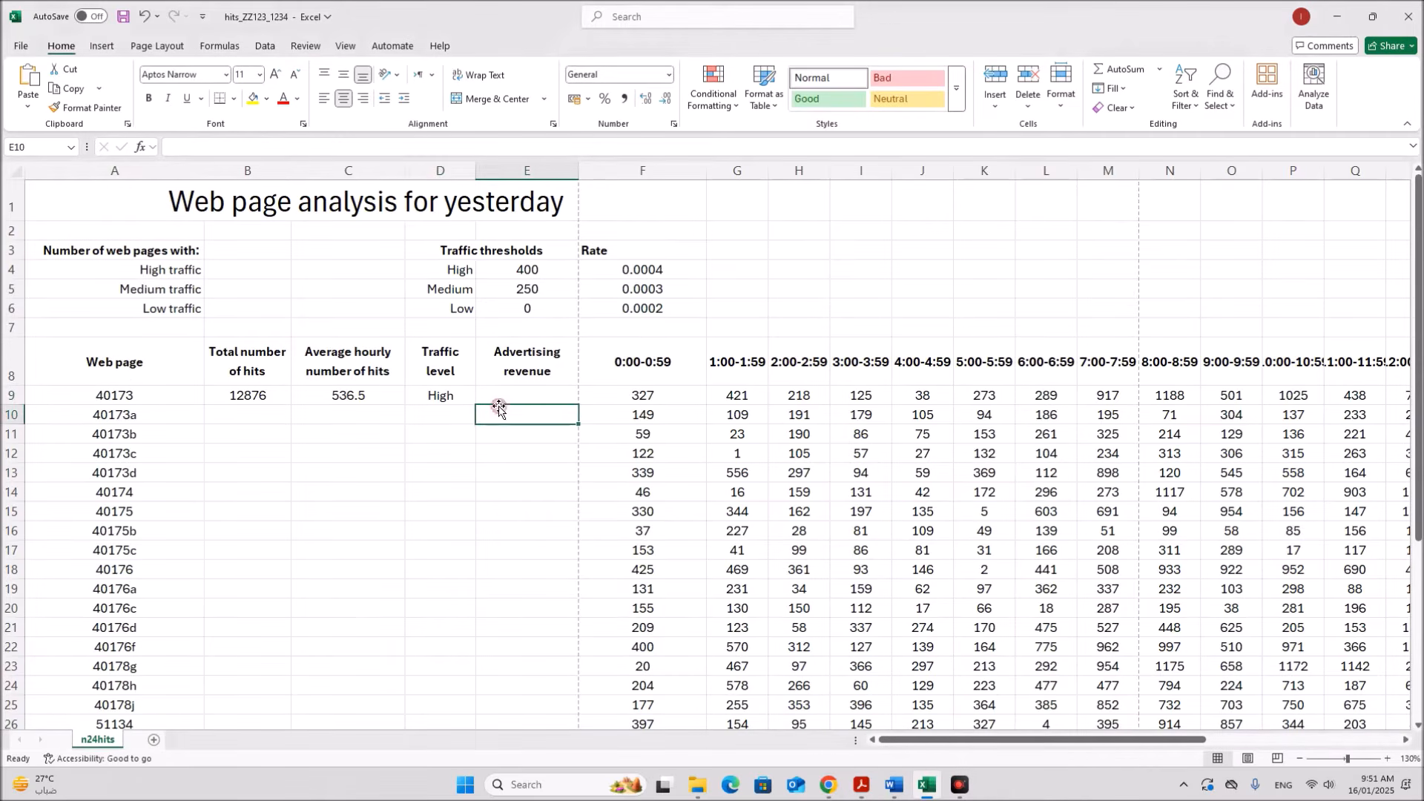
drag(625, 272, 642, 307)
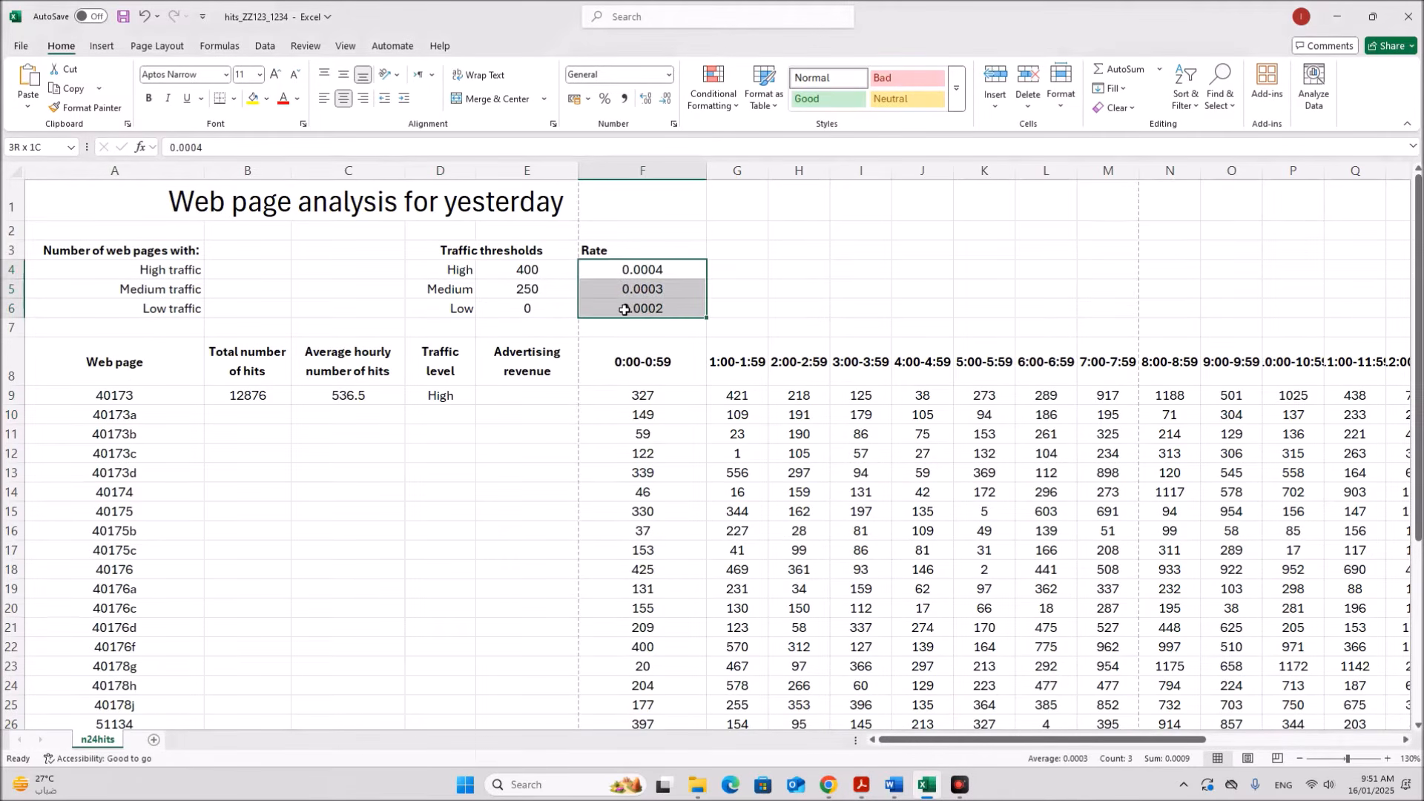
drag(446, 267, 644, 310)
click(523, 393)
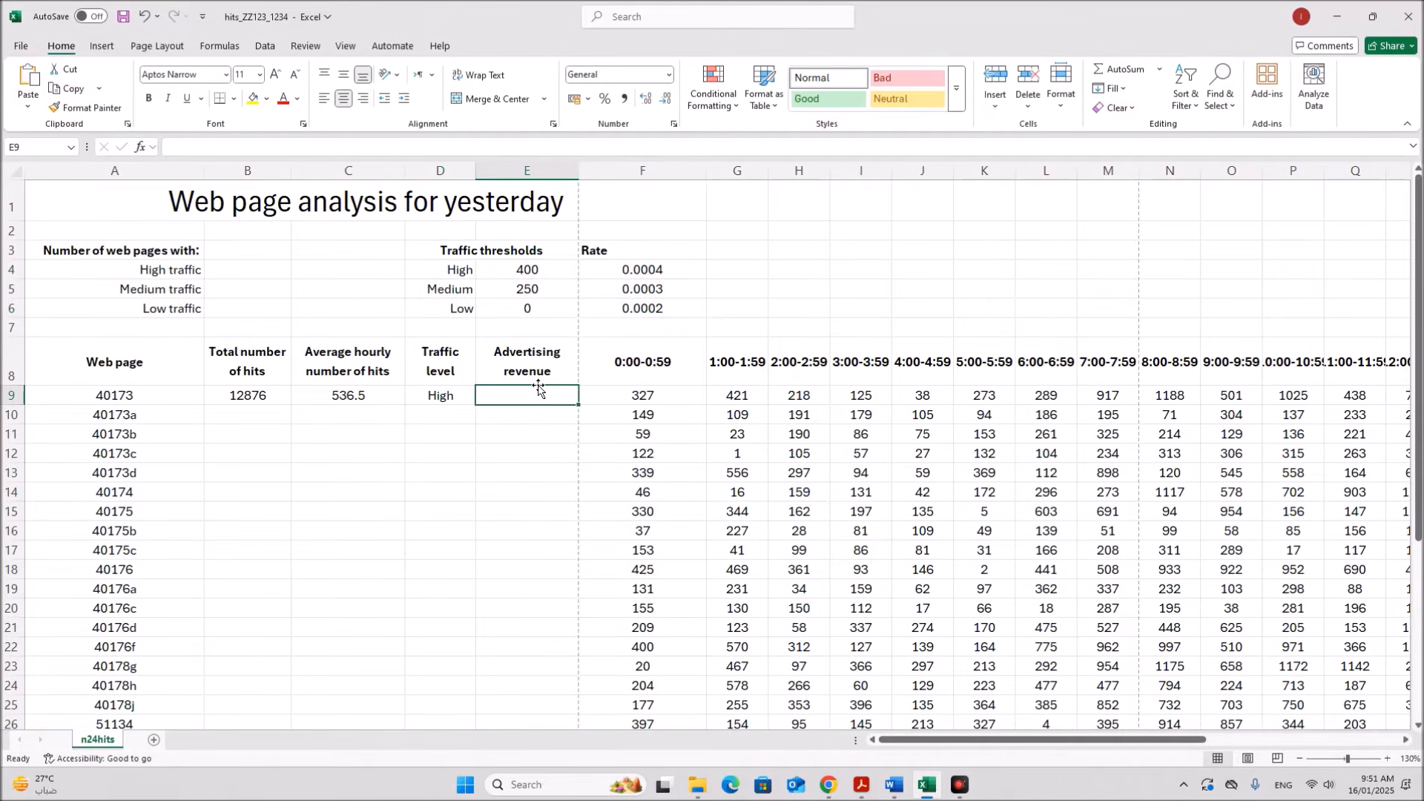
text(=vlookup)
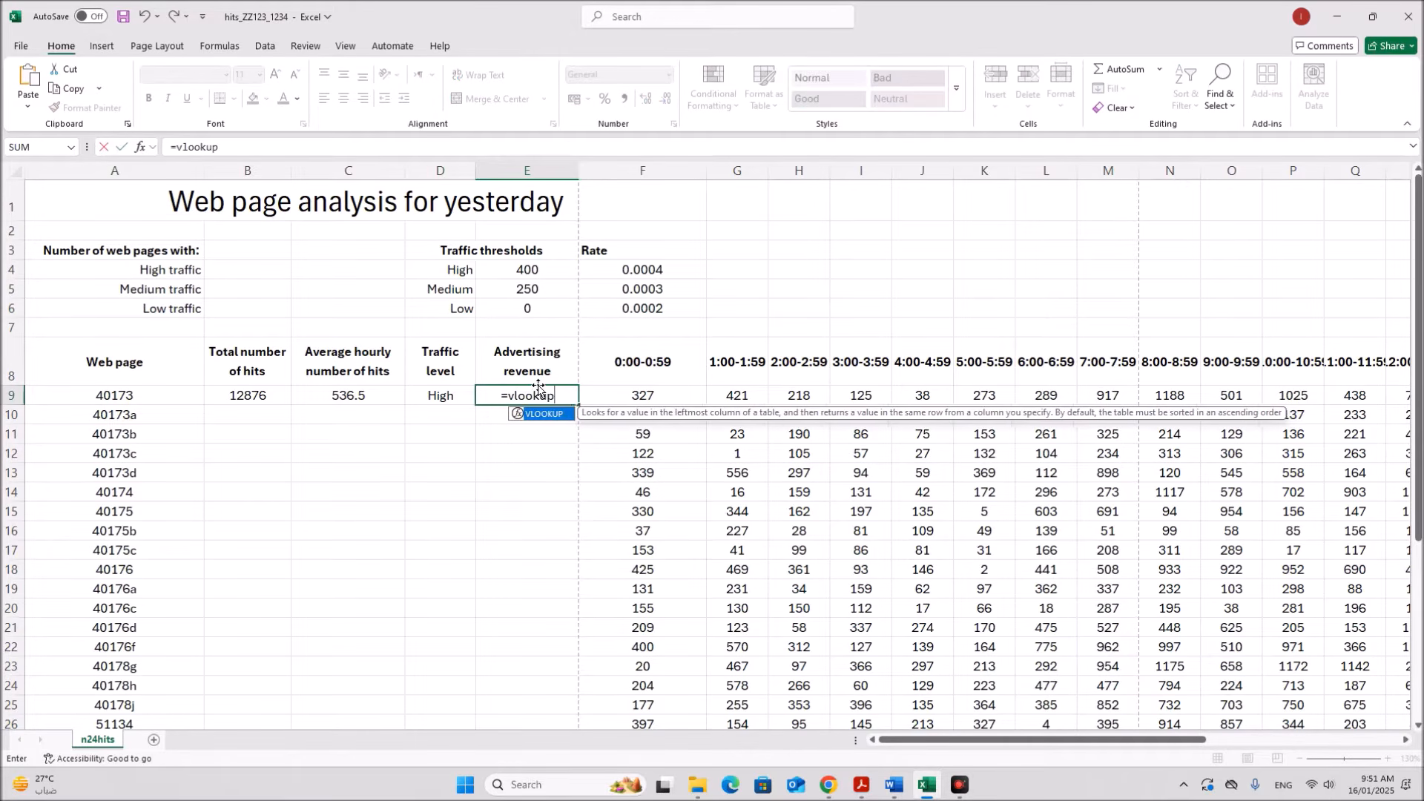
text(()
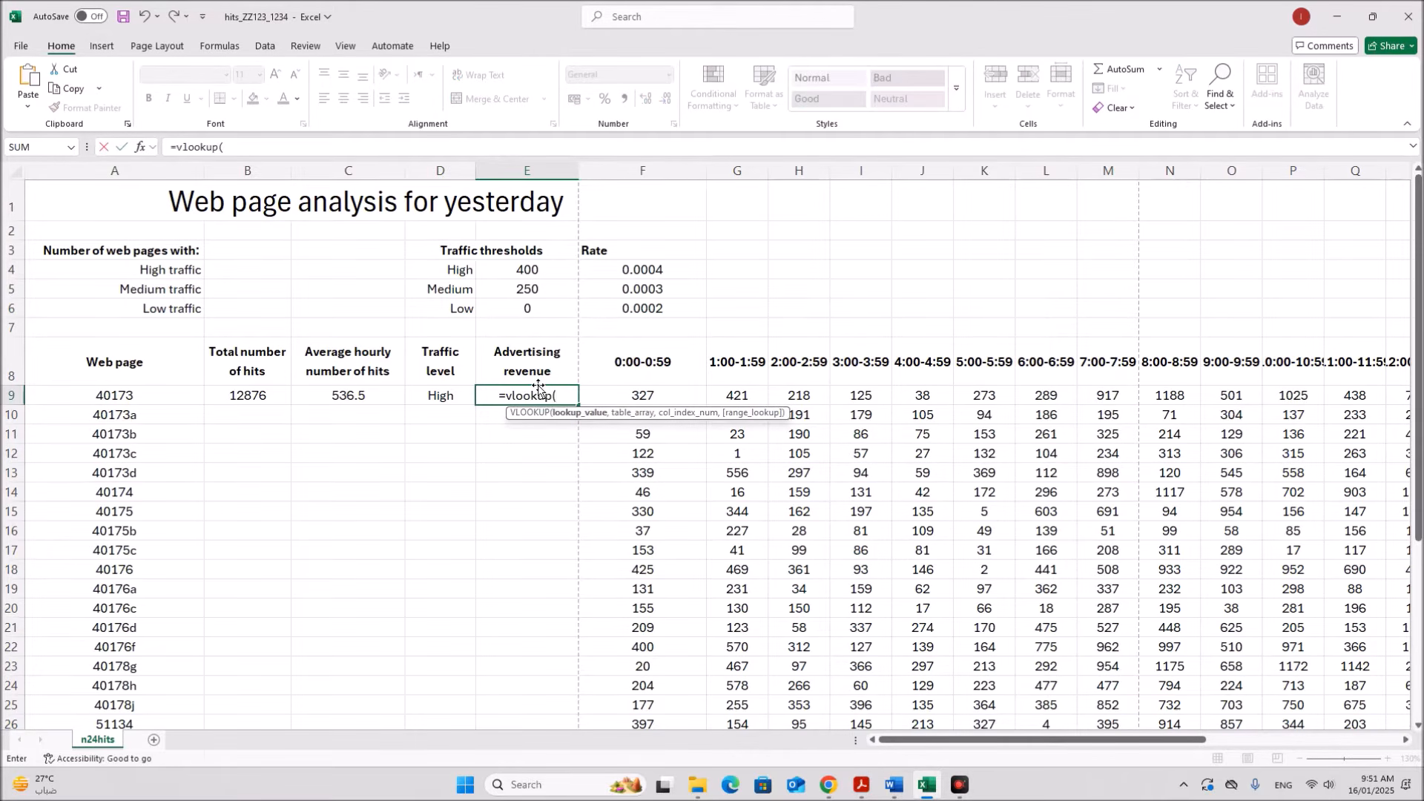
click(139, 147)
drag(264, 251, 723, 388)
click(440, 398)
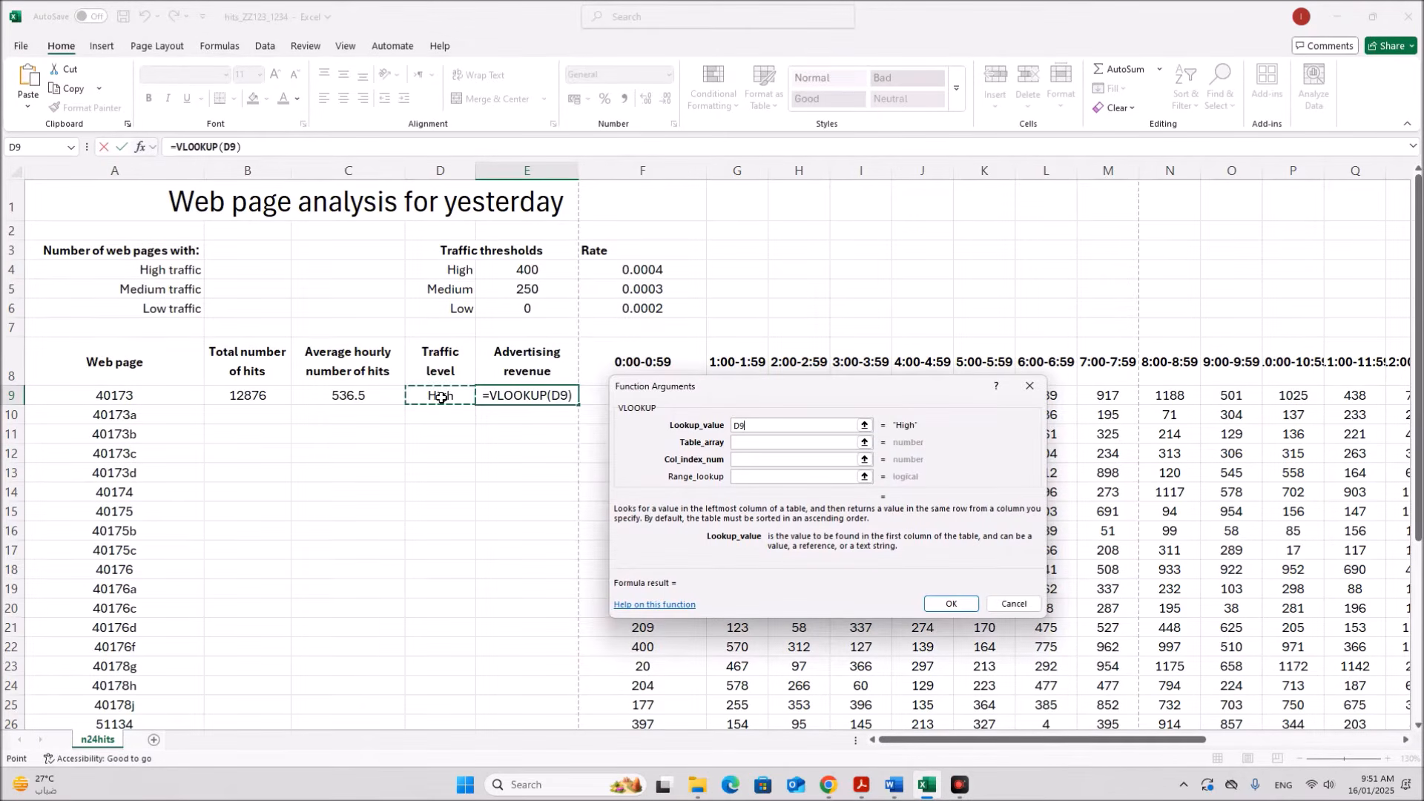
Step: Complete the VLOOKUP in E9 with the absolute table array $D$4:$F$6, column index 3 and range lookup 0
click(750, 442)
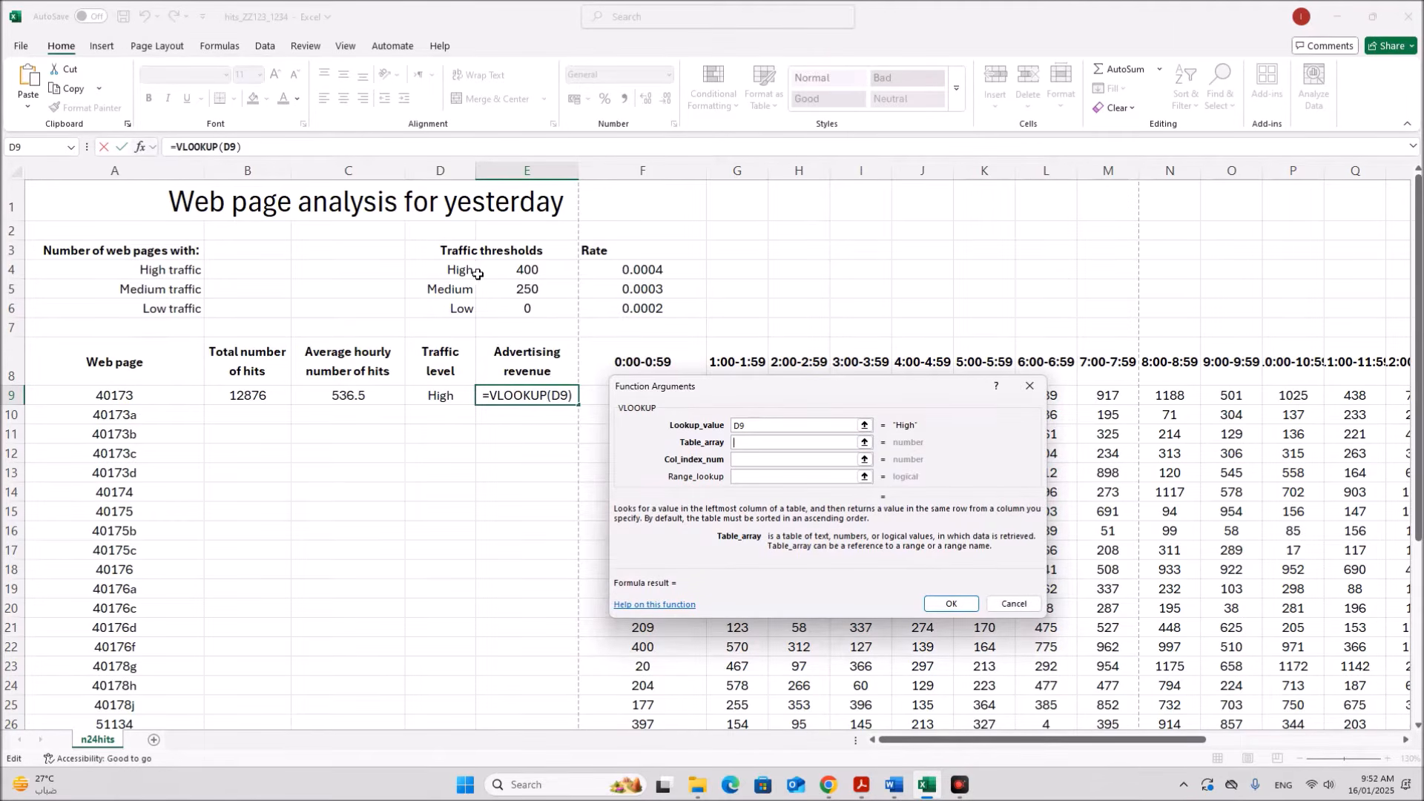
mouse_move(473, 274)
mouse_down()
mouse_move(638, 293)
mouse_move(632, 307)
mouse_up()
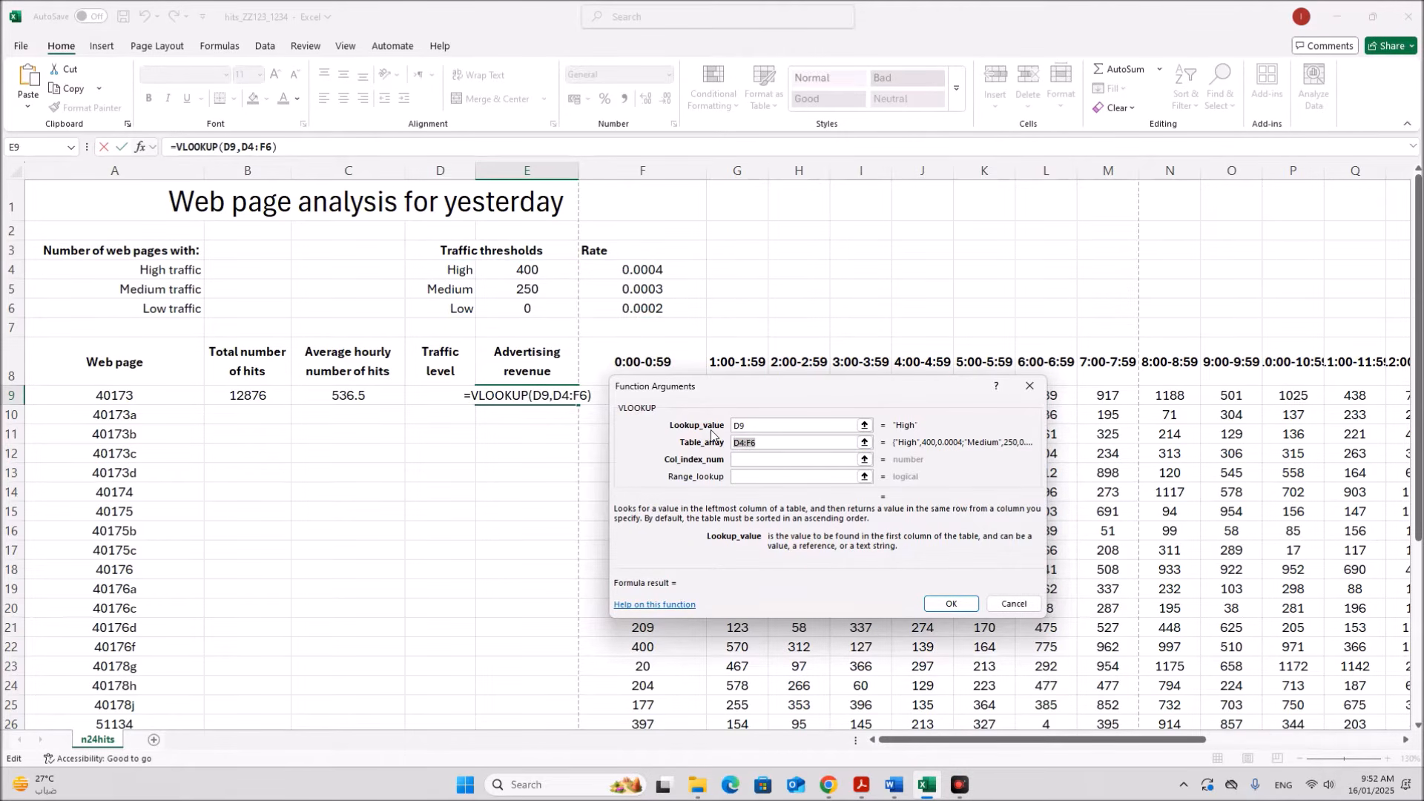
key(F4)
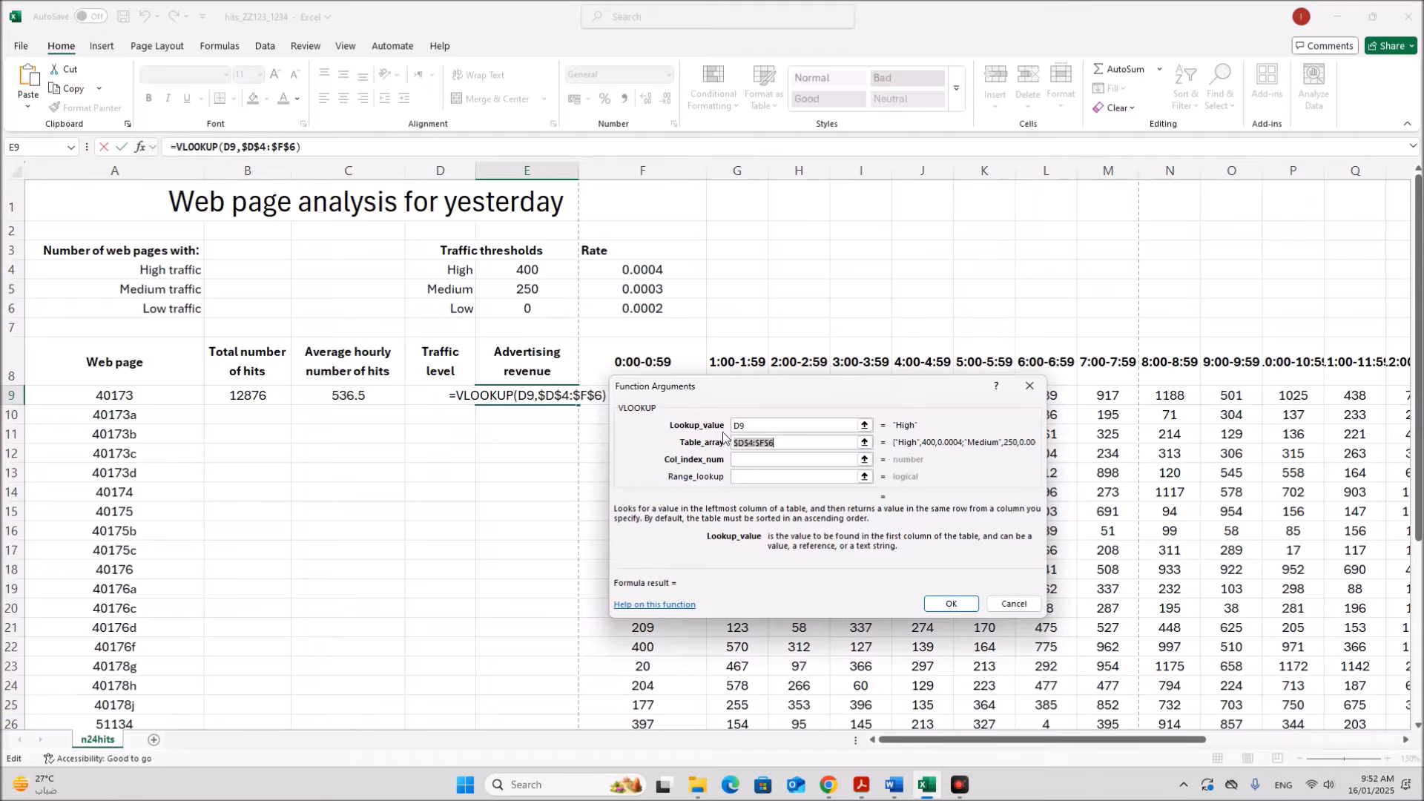
click(749, 460)
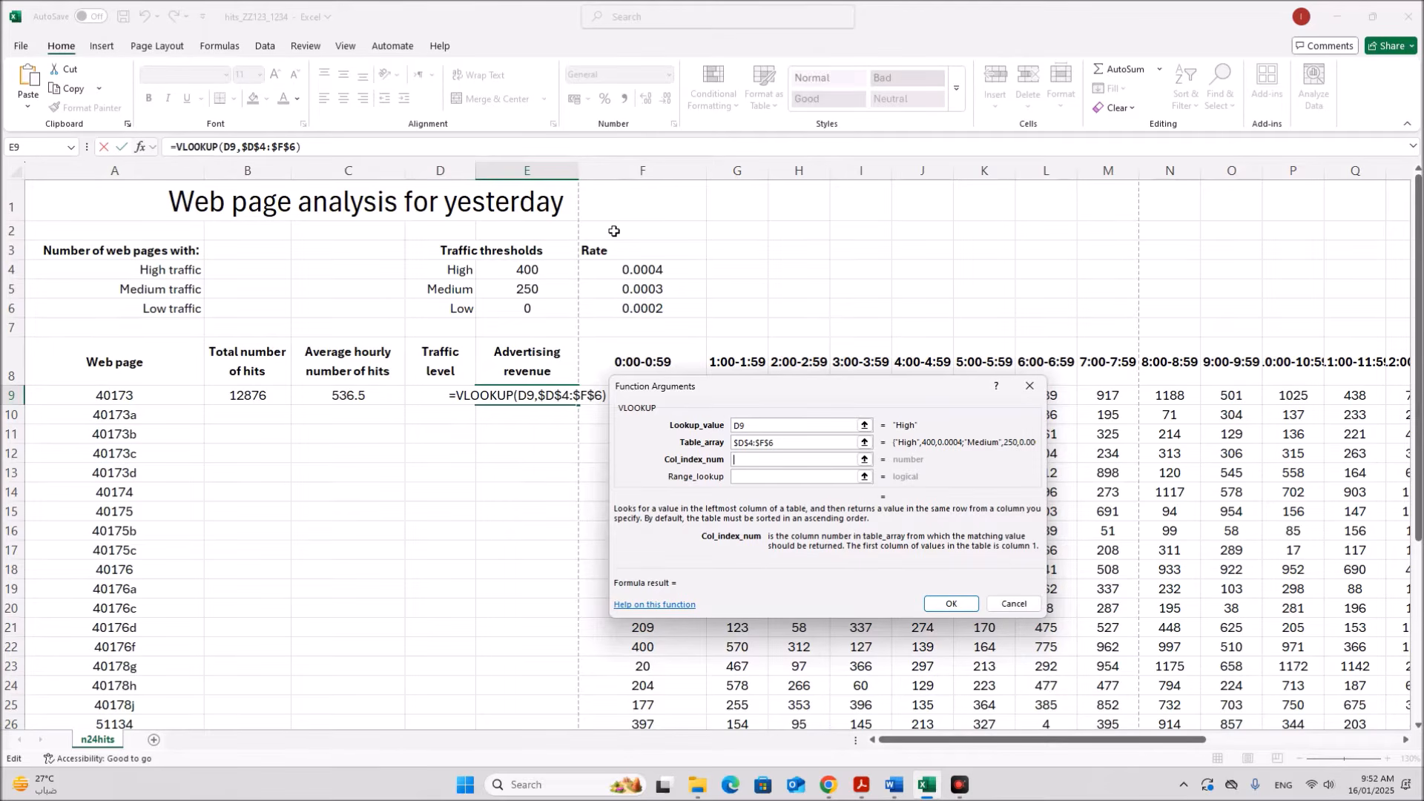
text(3)
click(746, 475)
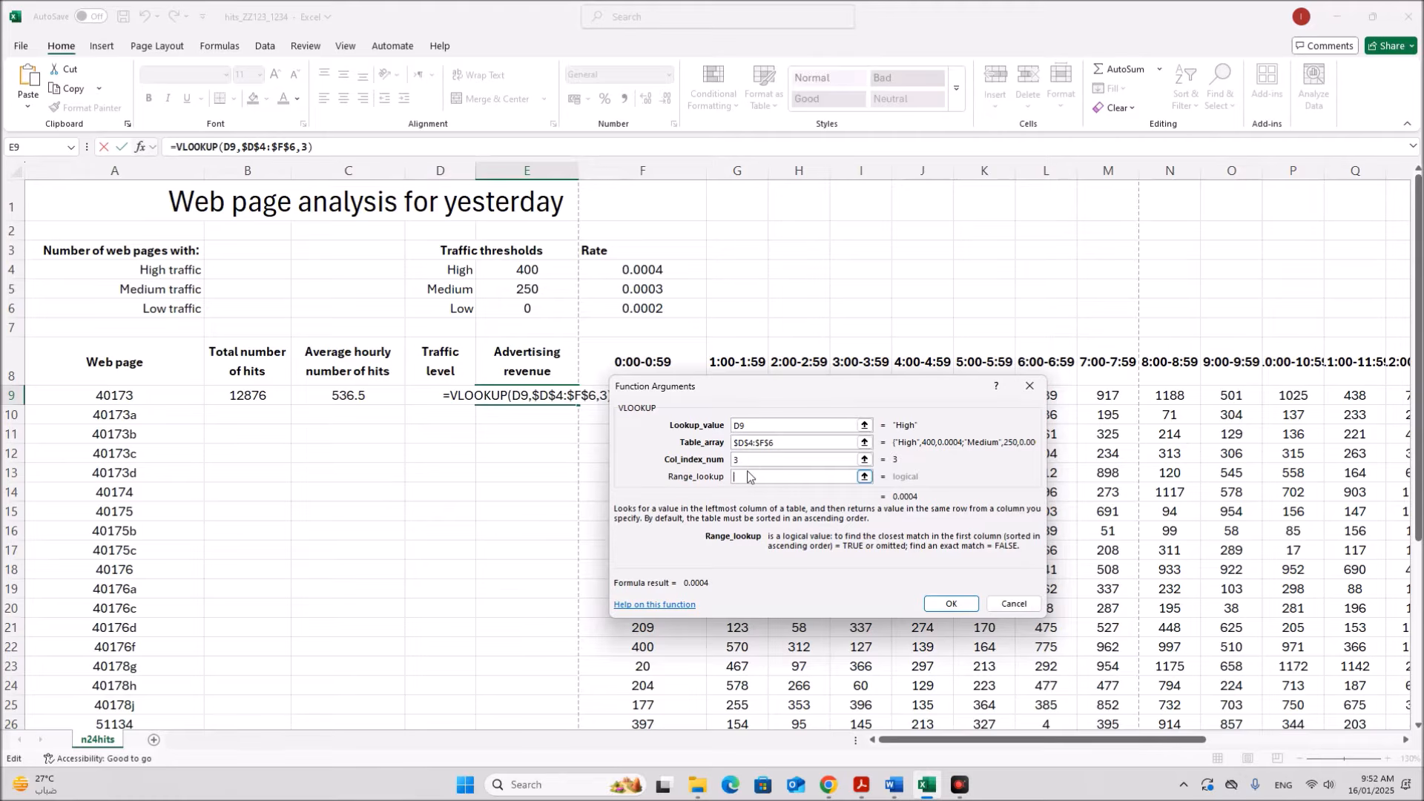
text(0)
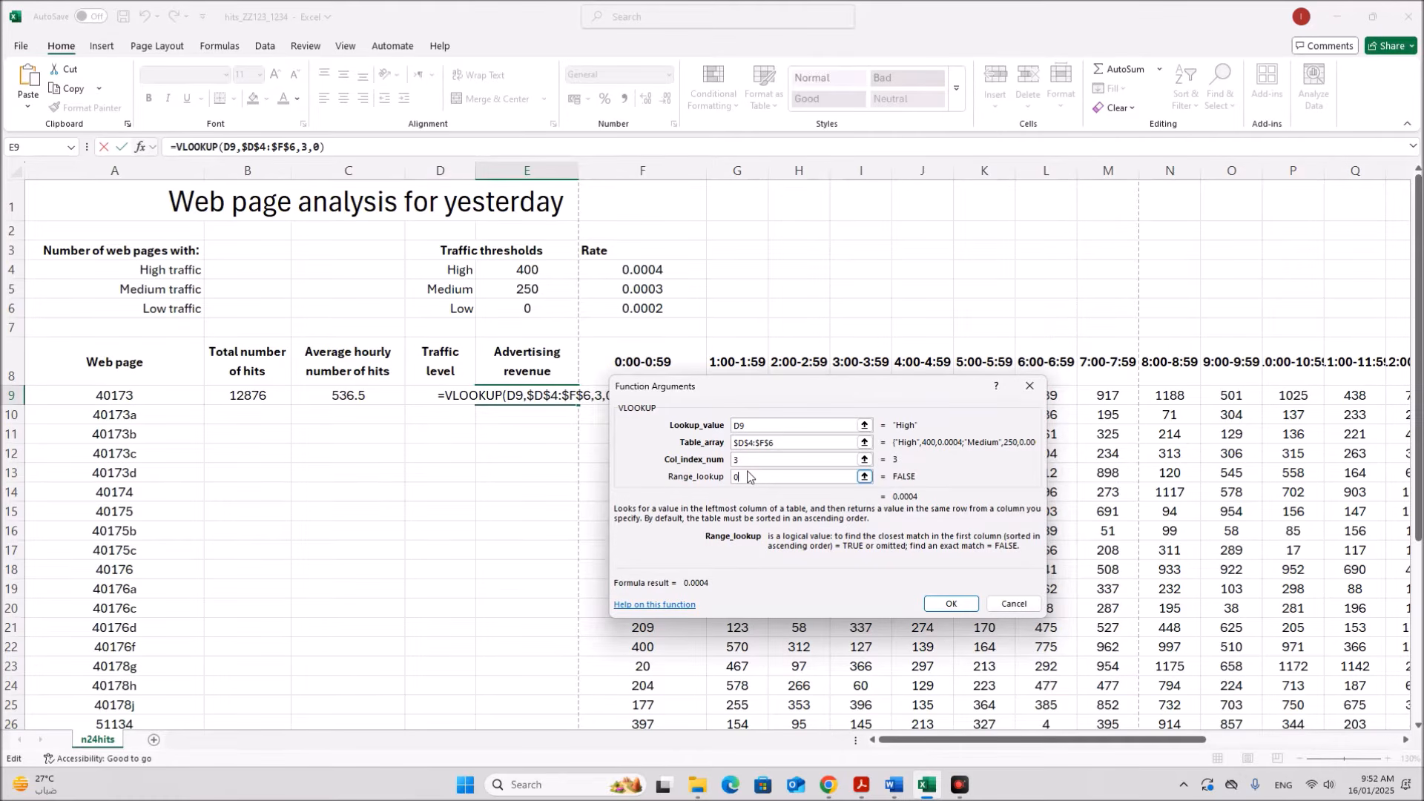
click(963, 610)
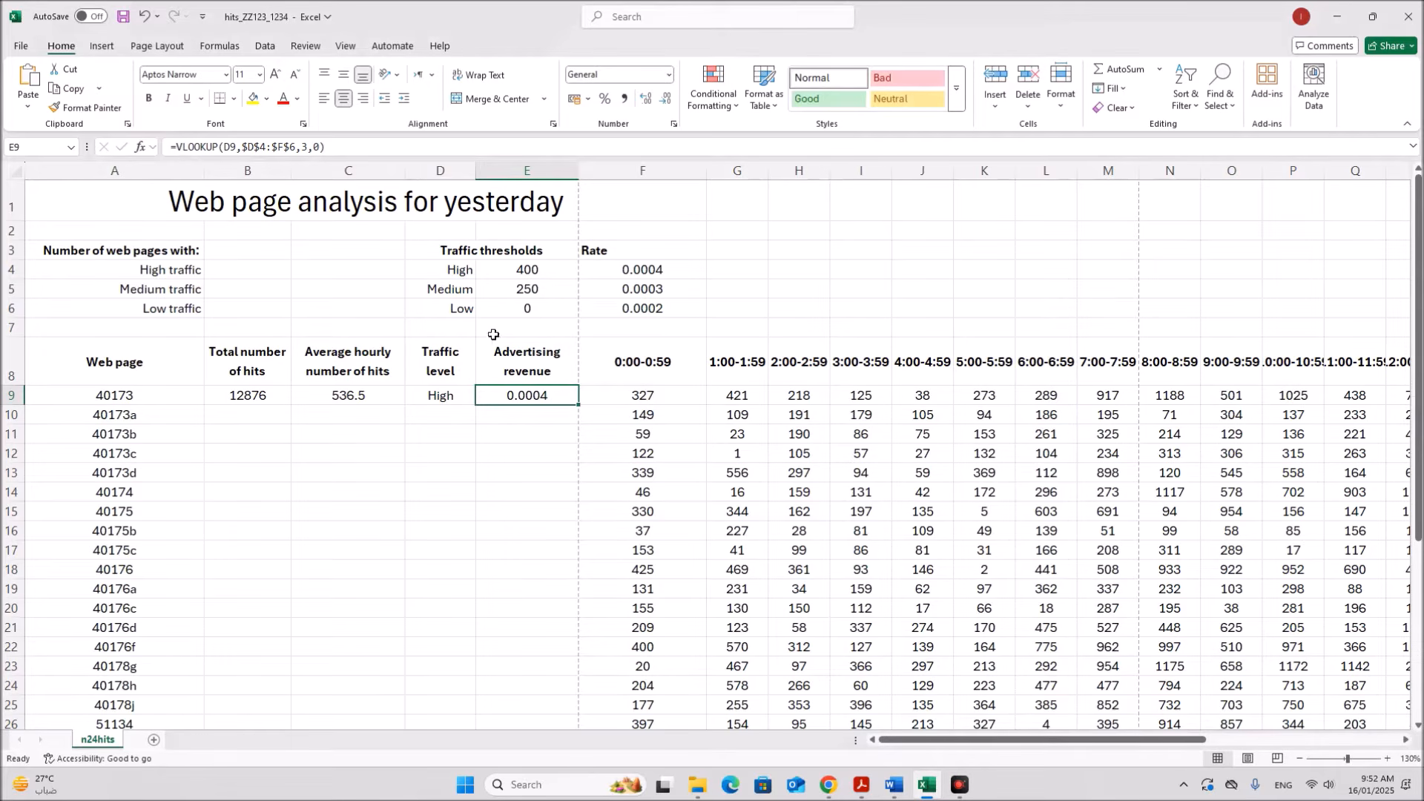
Step: Extend the E9 formula to multiply the VLOOKUP by B9, checking step 6 in the exam paper before committing it
double_click(541, 394)
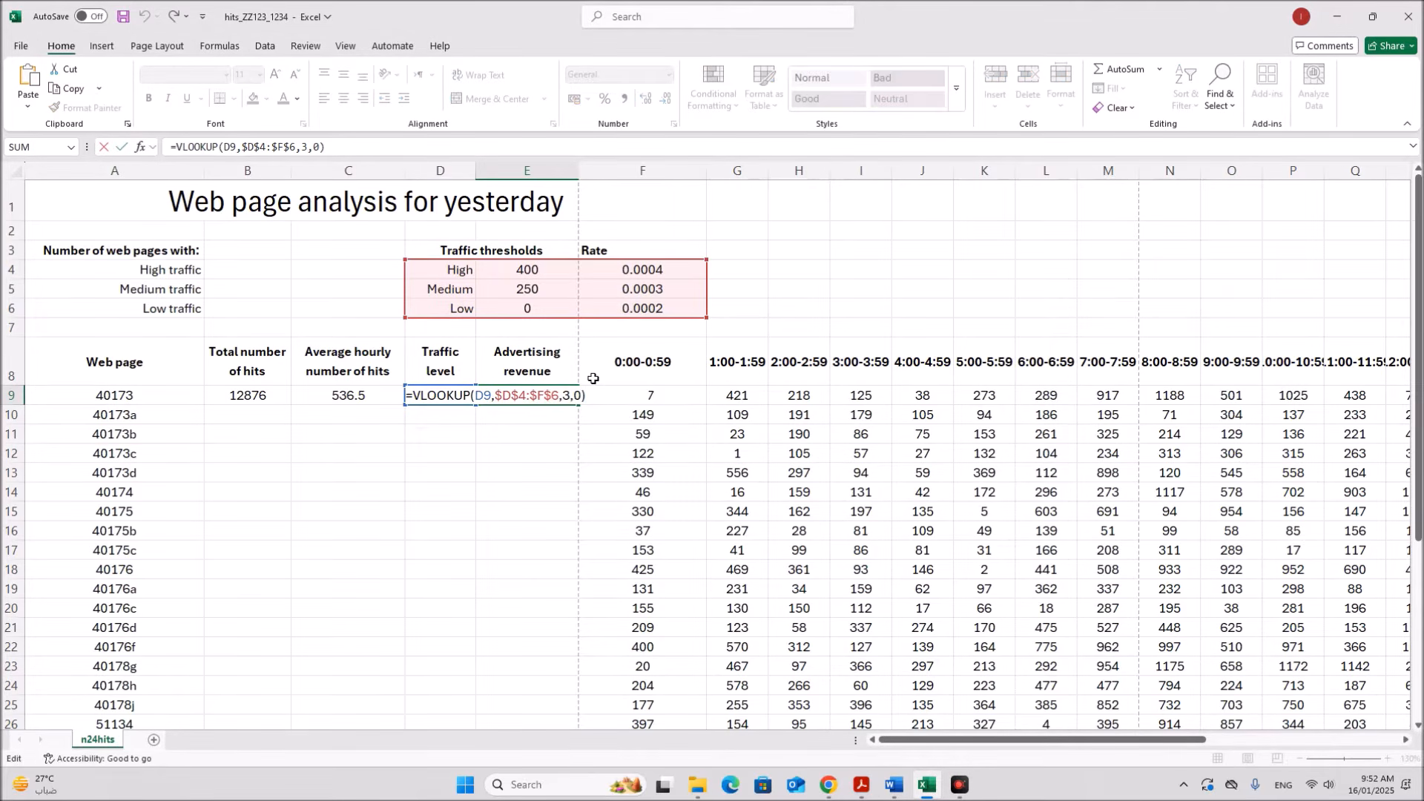
text(*)
click(250, 397)
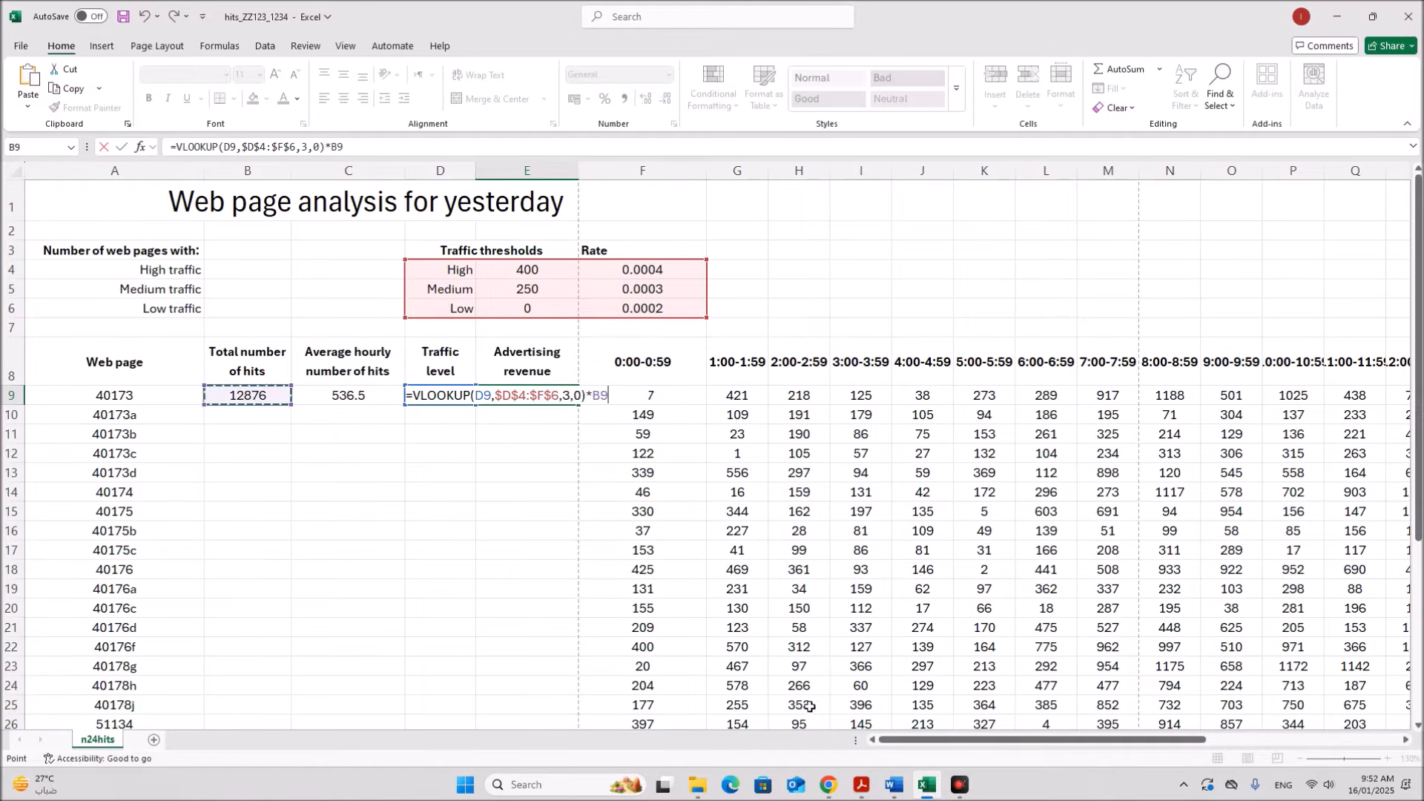
click(861, 785)
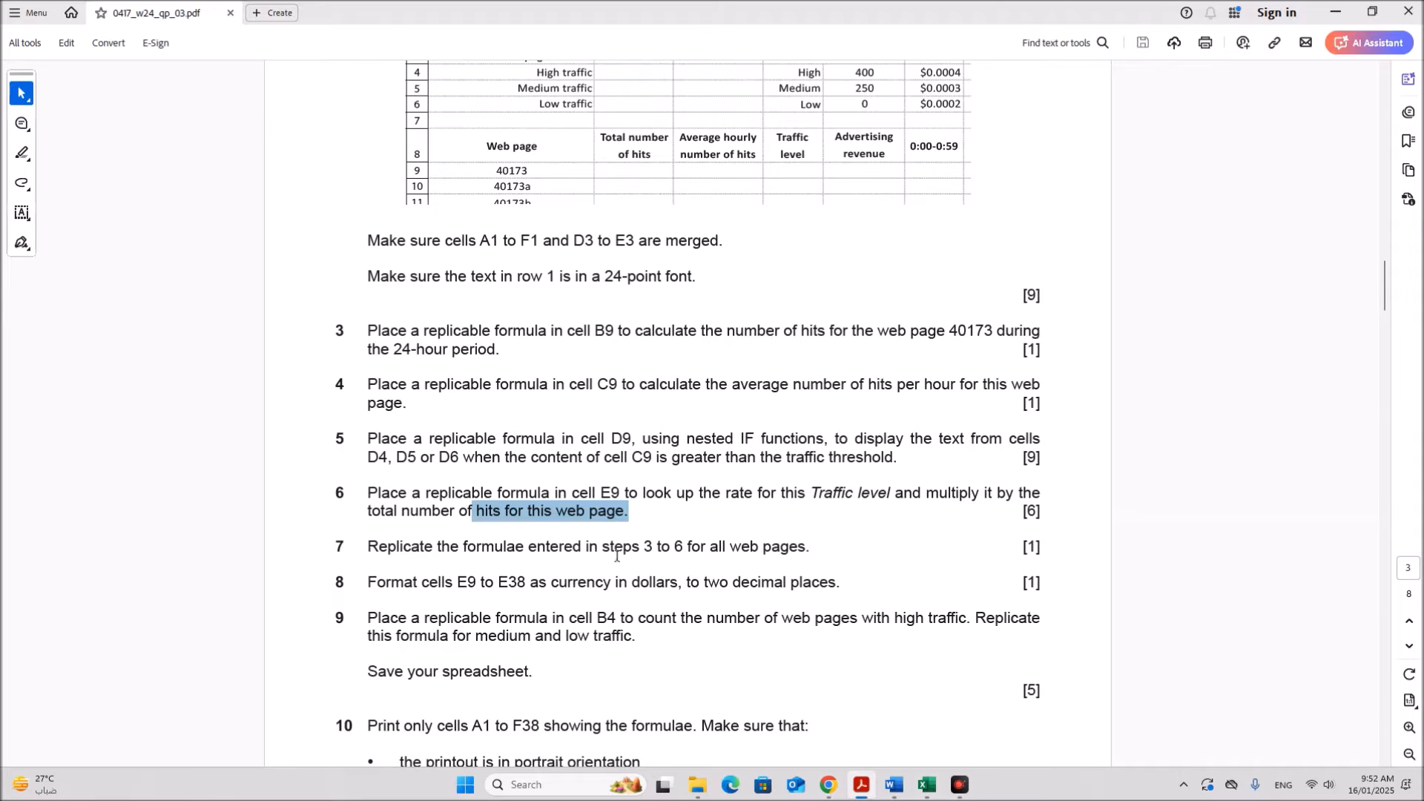
click(923, 790)
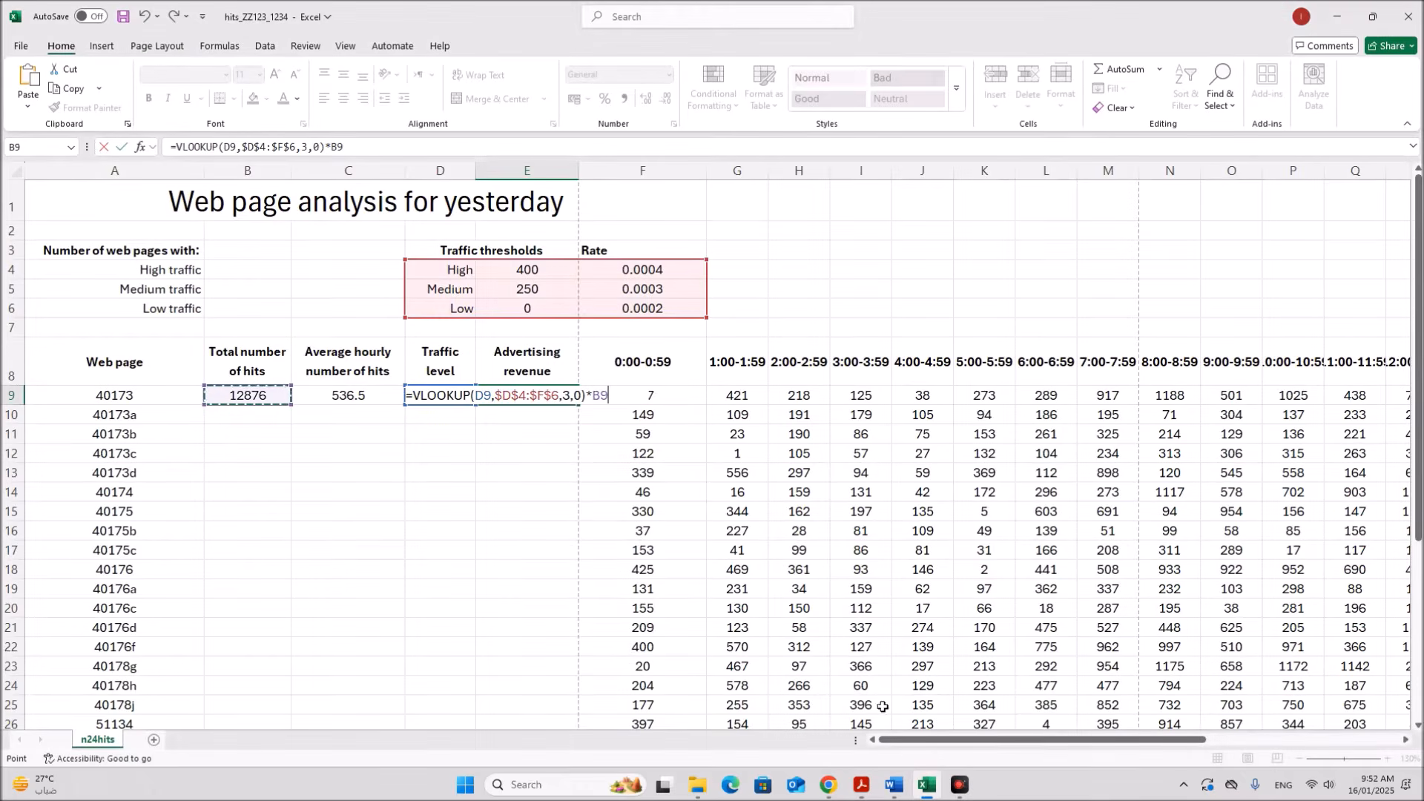
key(Return)
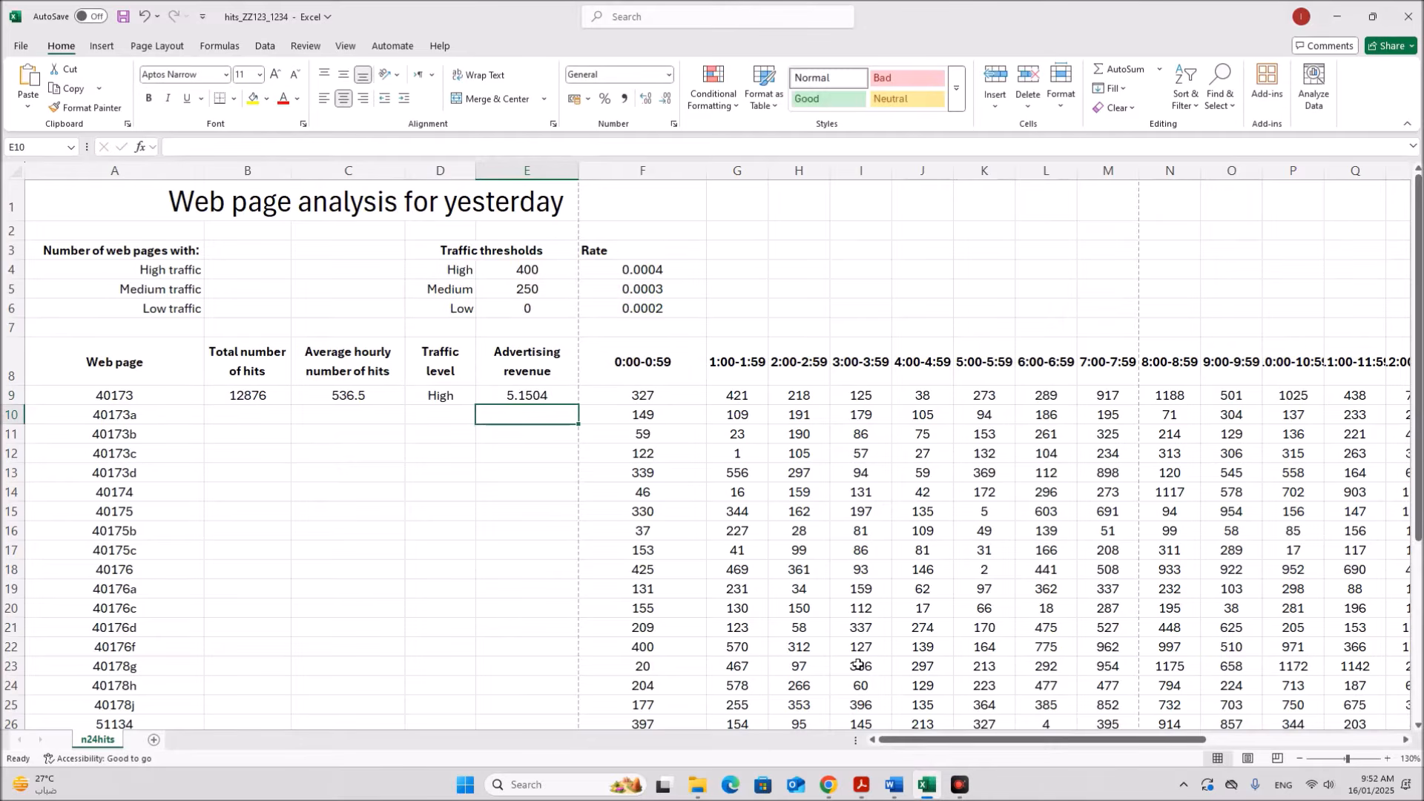
Step: Recheck the E9 formula, then switch to the exam paper and read step 7 about replicating the formulae
click(546, 399)
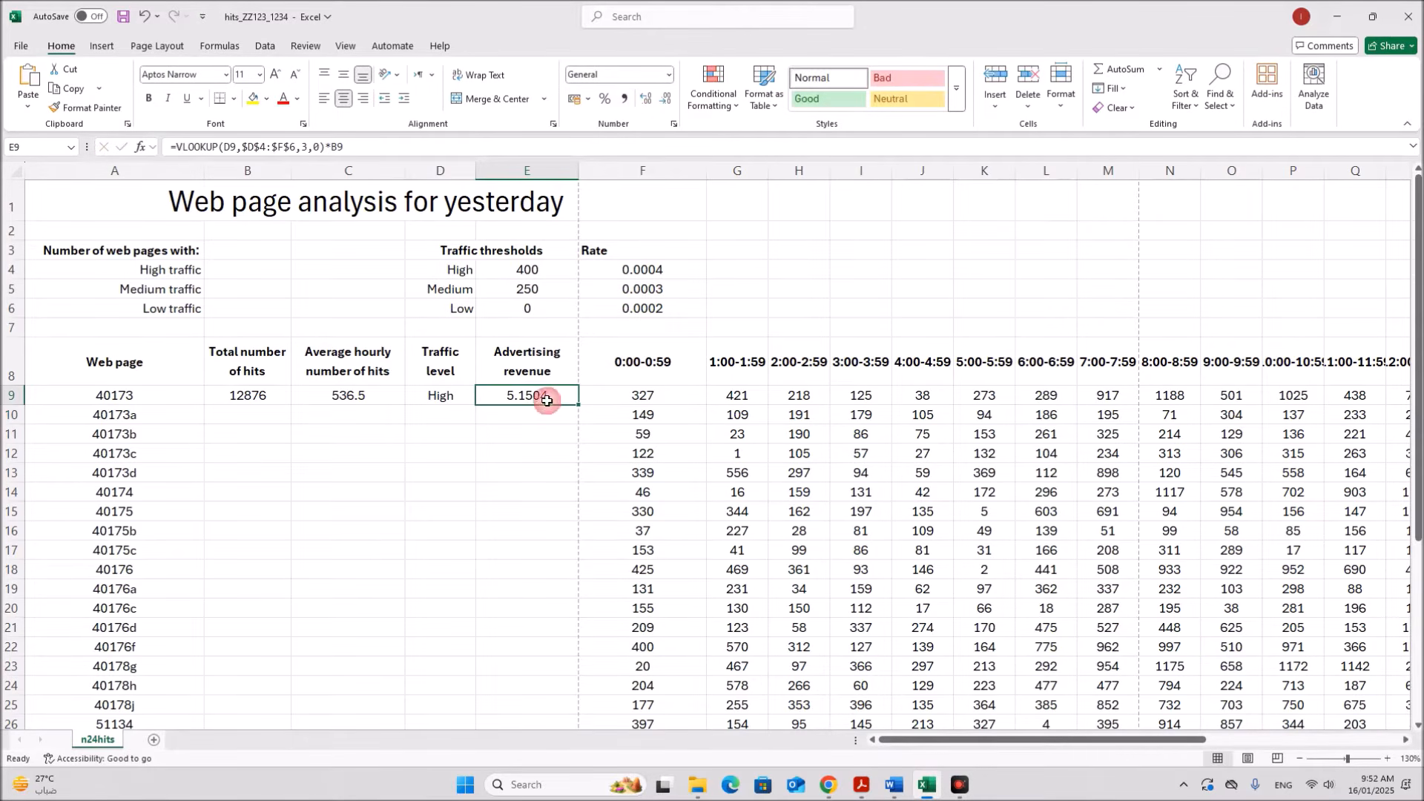
click(850, 786)
drag(430, 545, 821, 550)
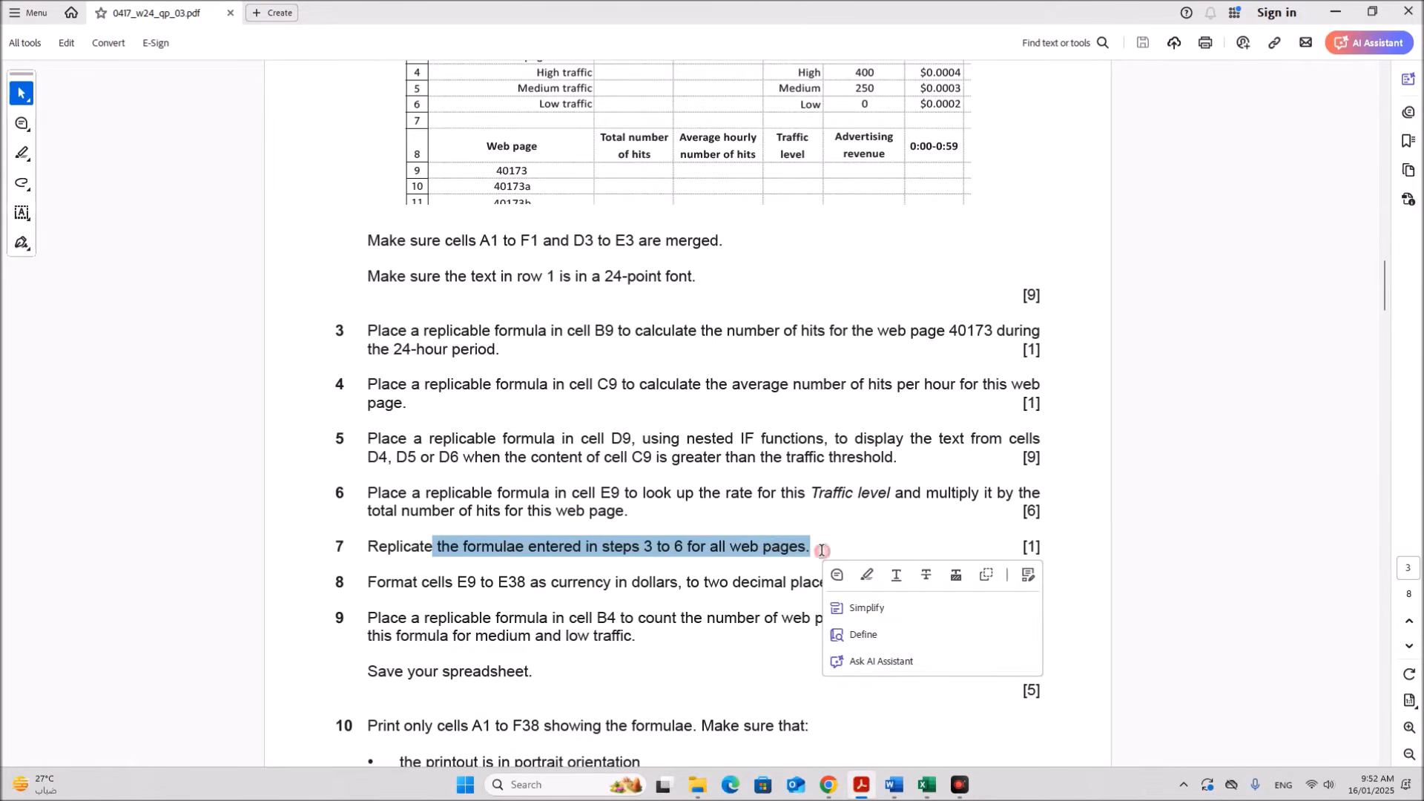
Step: In Excel, replicate the B9 total and C9 average formulas down their columns for all web pages
click(927, 784)
click(259, 395)
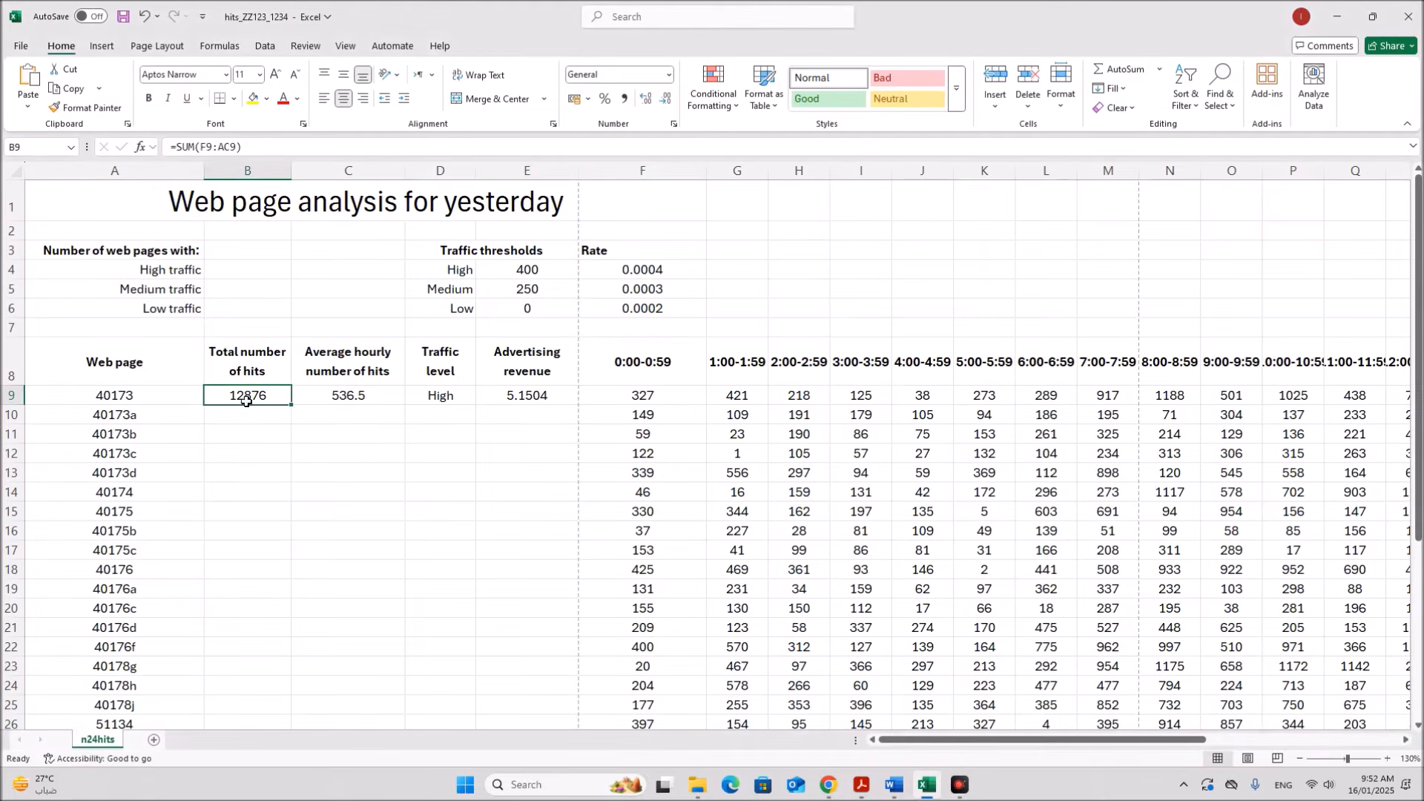
double_click(290, 404)
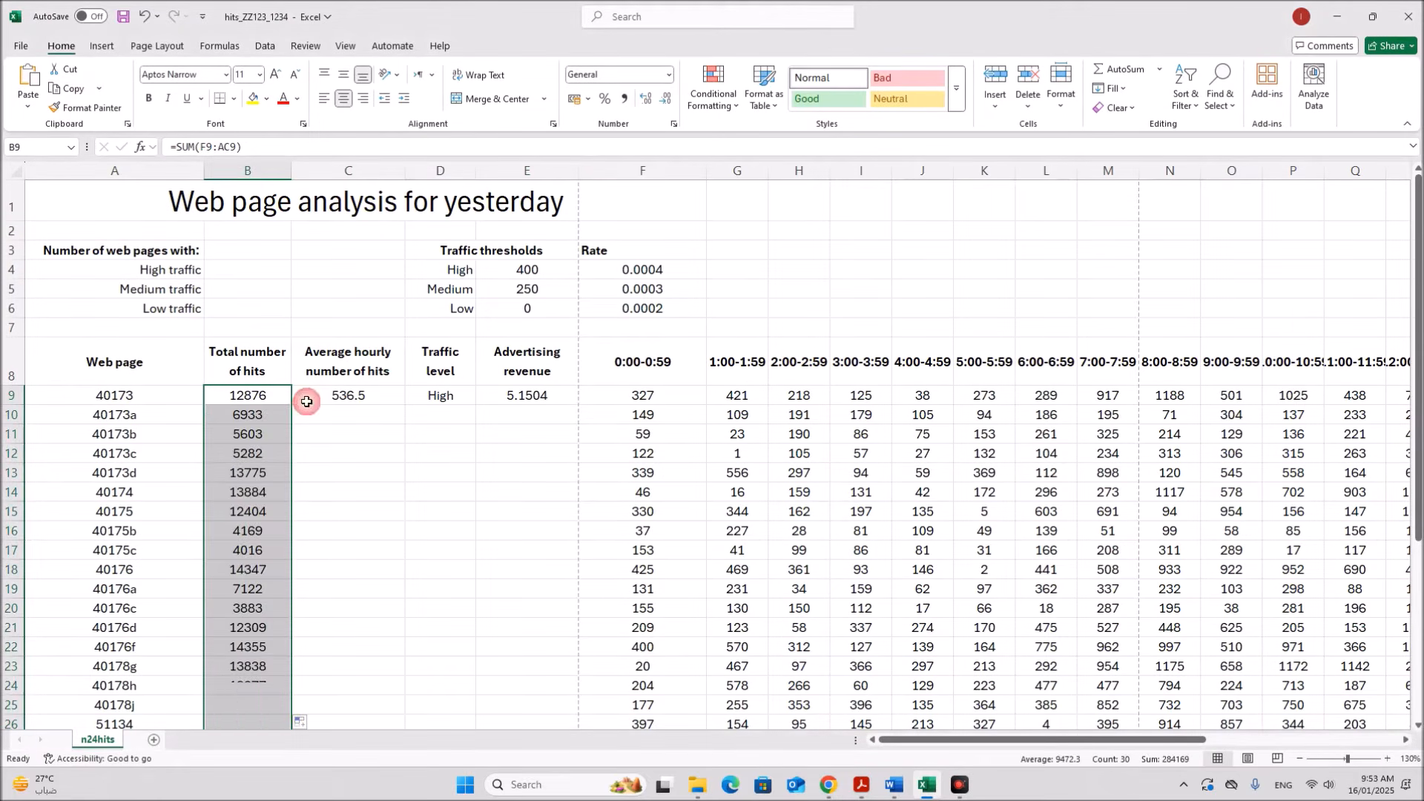
click(331, 395)
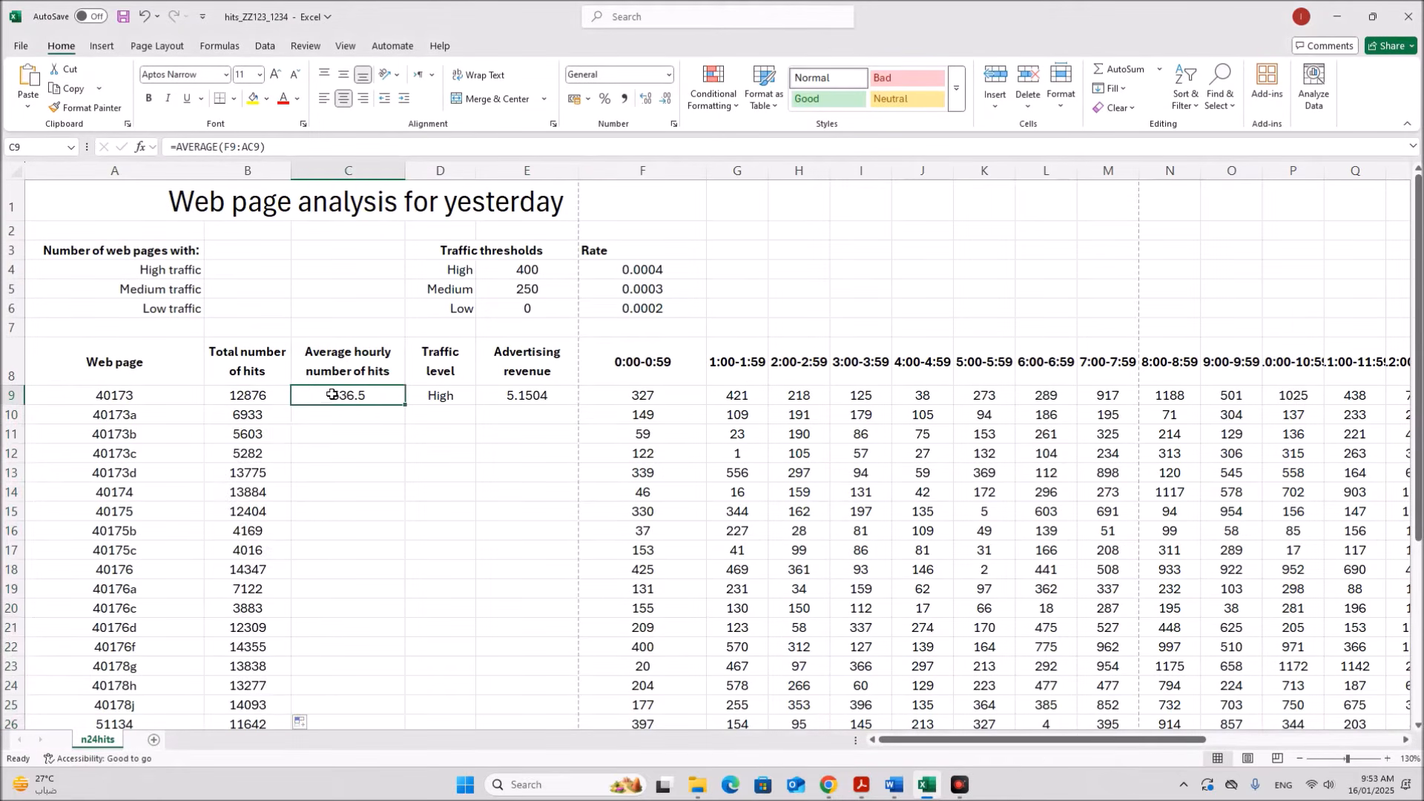
double_click(406, 407)
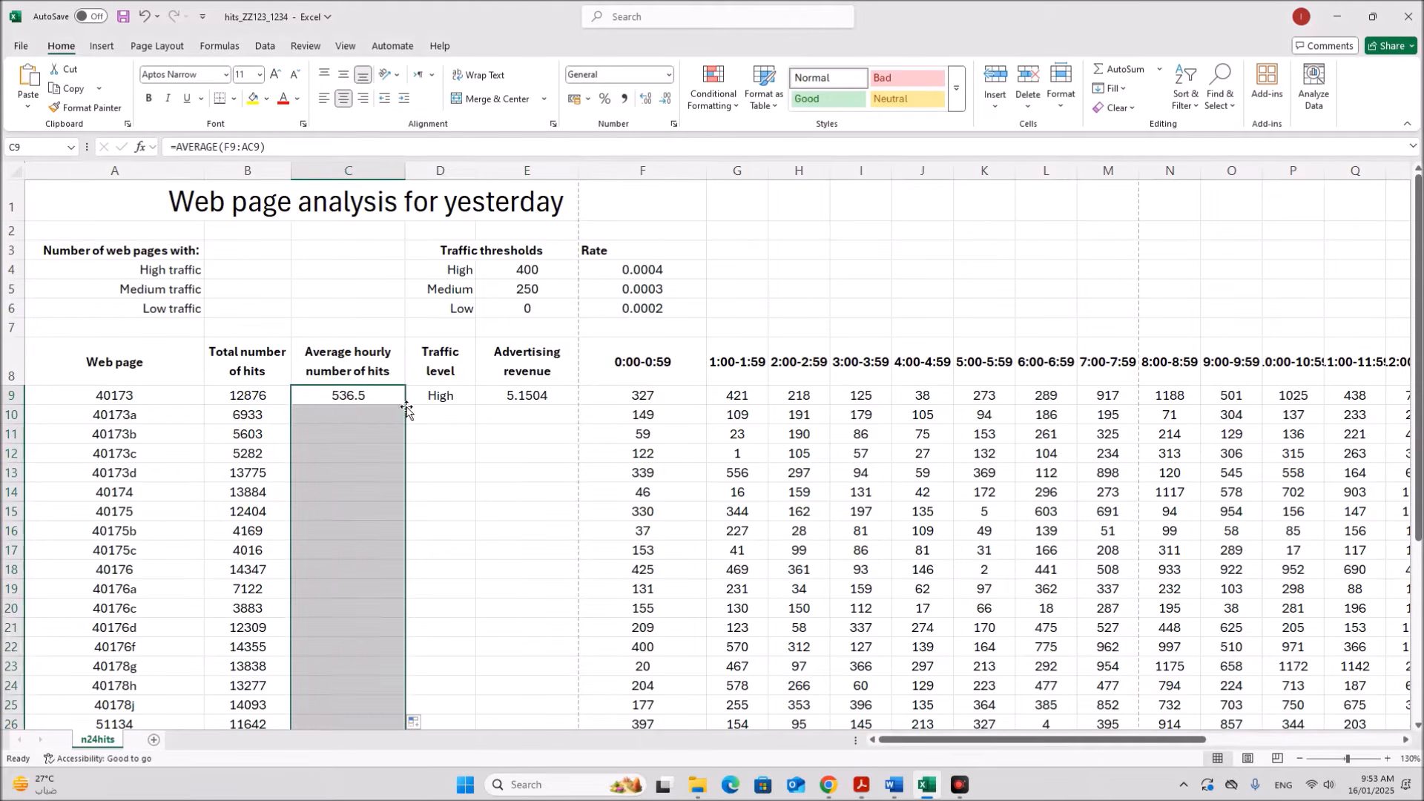
Step: In the D9 nested IF formula, make the first threshold and text references absolute as $E$4 and $D$4
click(447, 395)
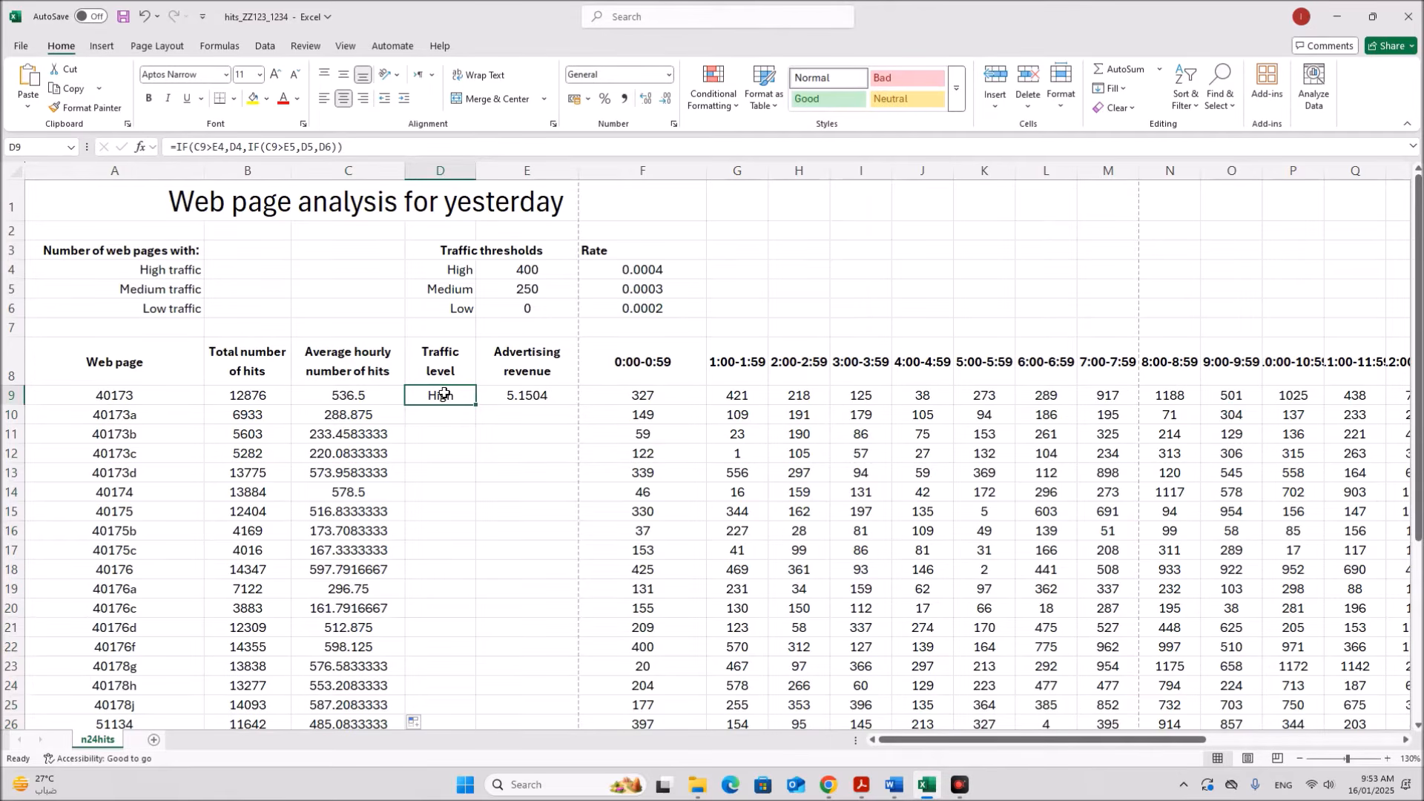
double_click(443, 395)
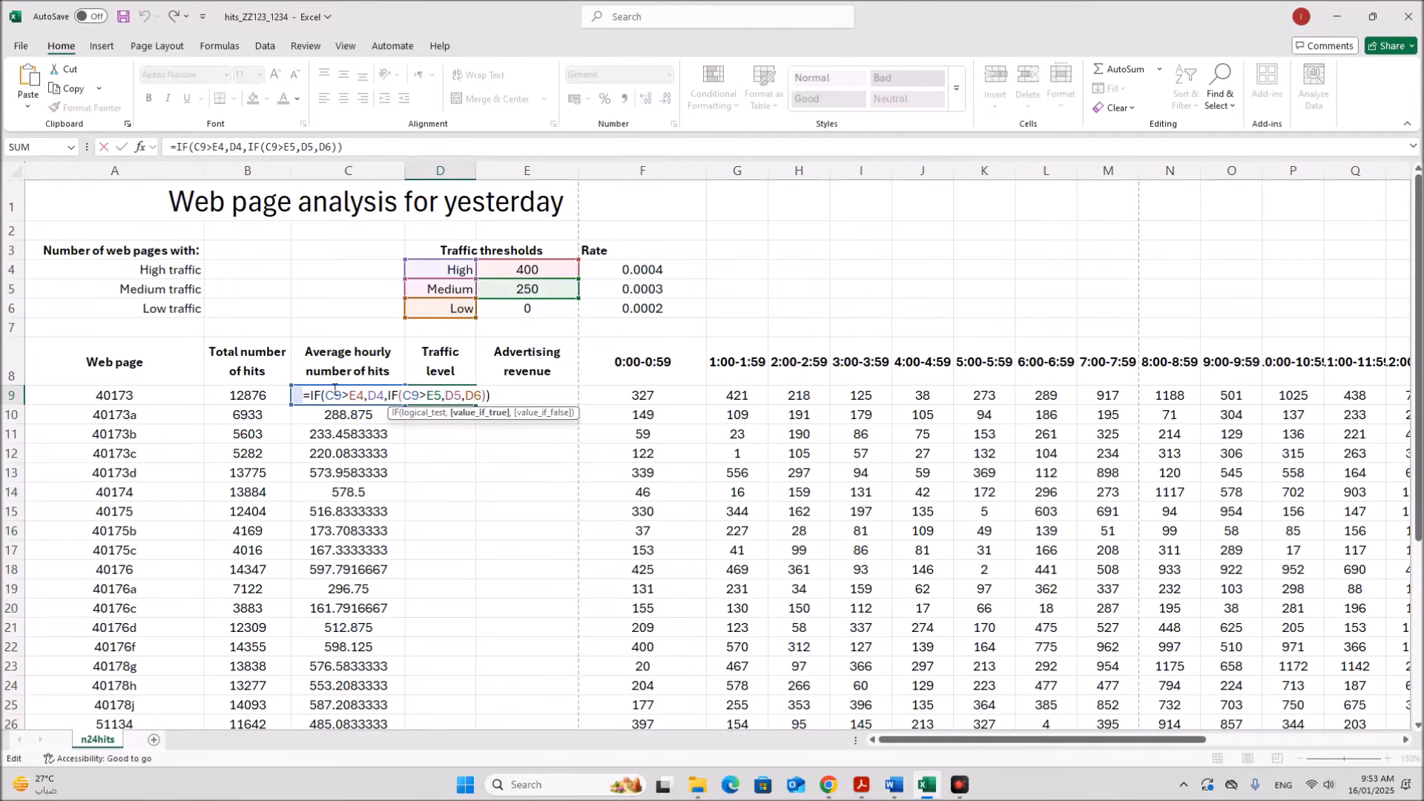
double_click(332, 393)
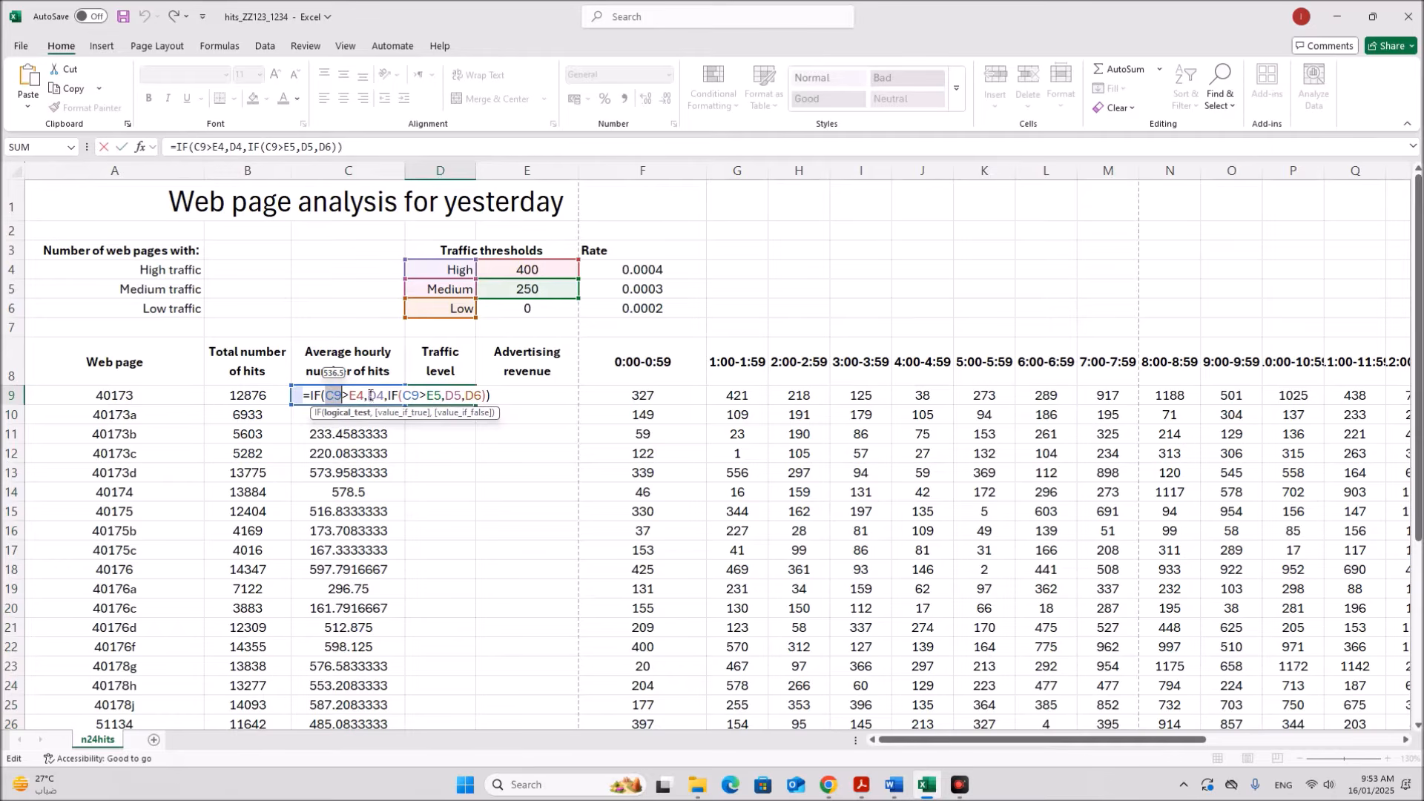
double_click(410, 394)
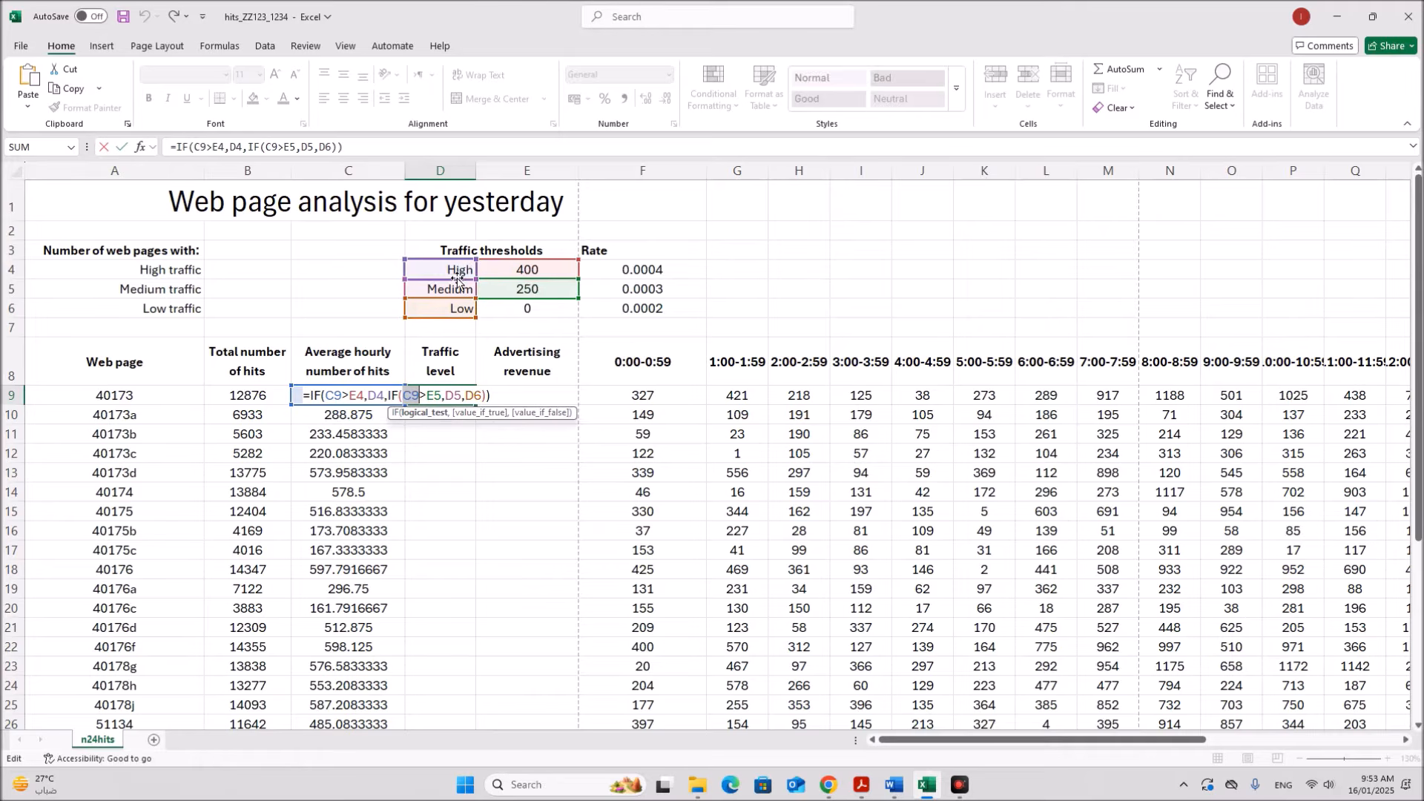
double_click(359, 395)
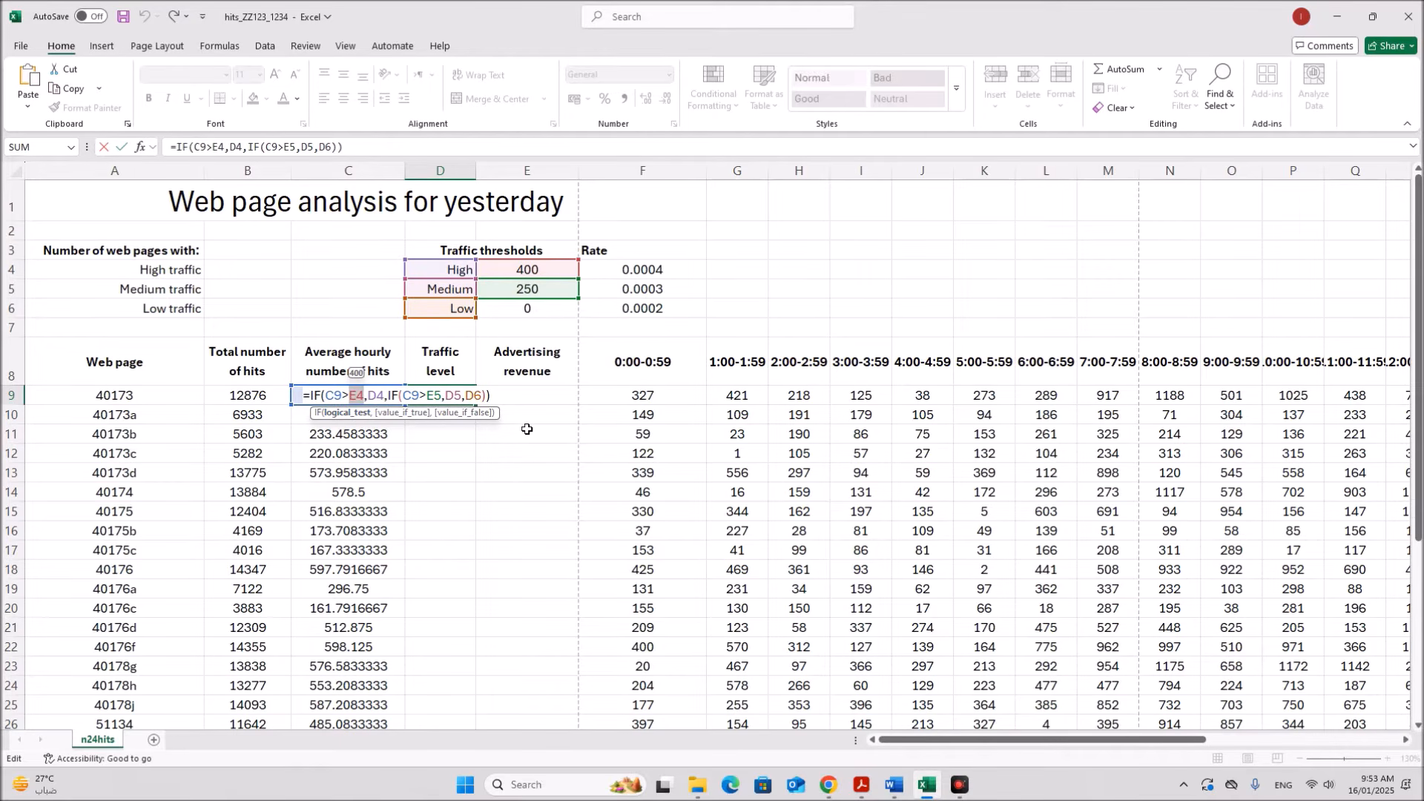
key(F4)
double_click(390, 395)
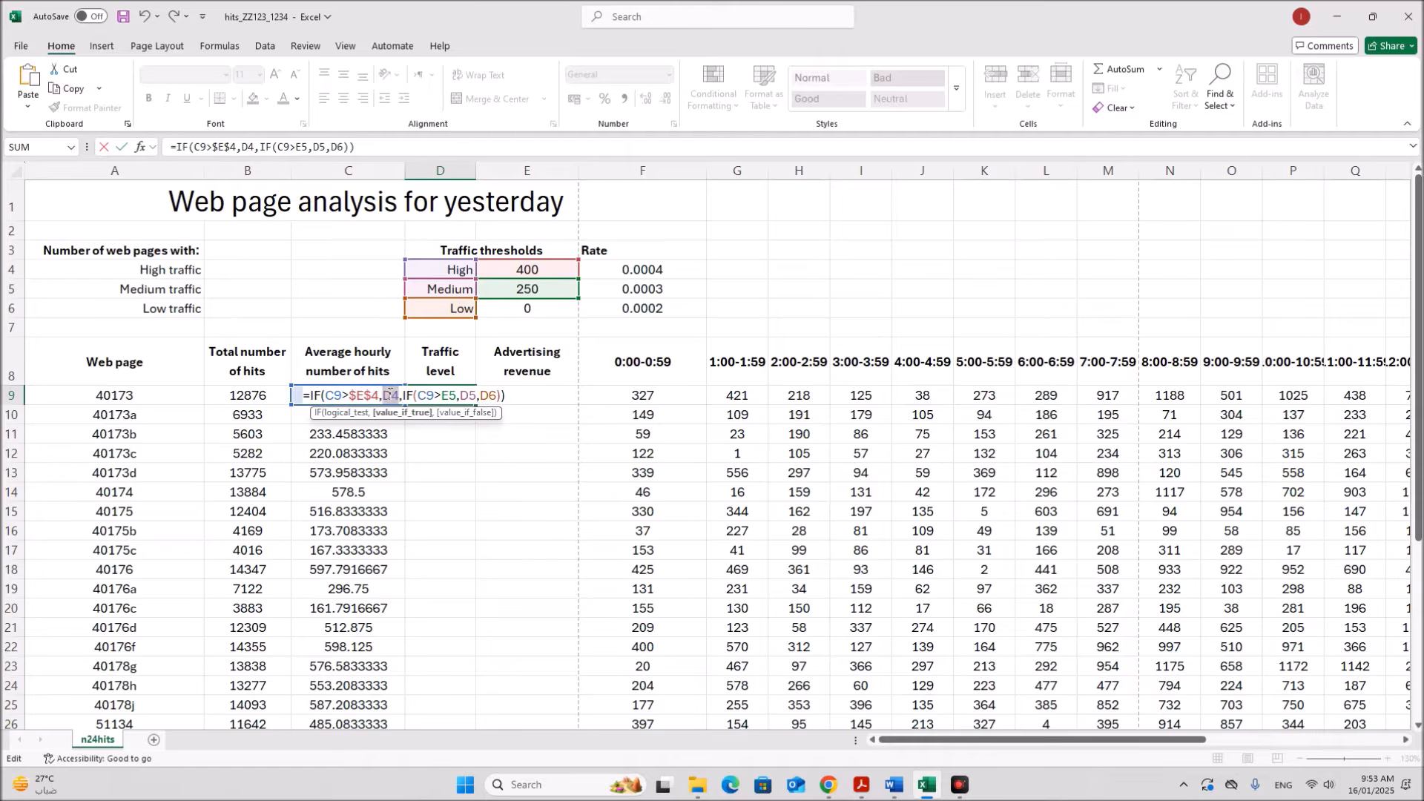
key(F4)
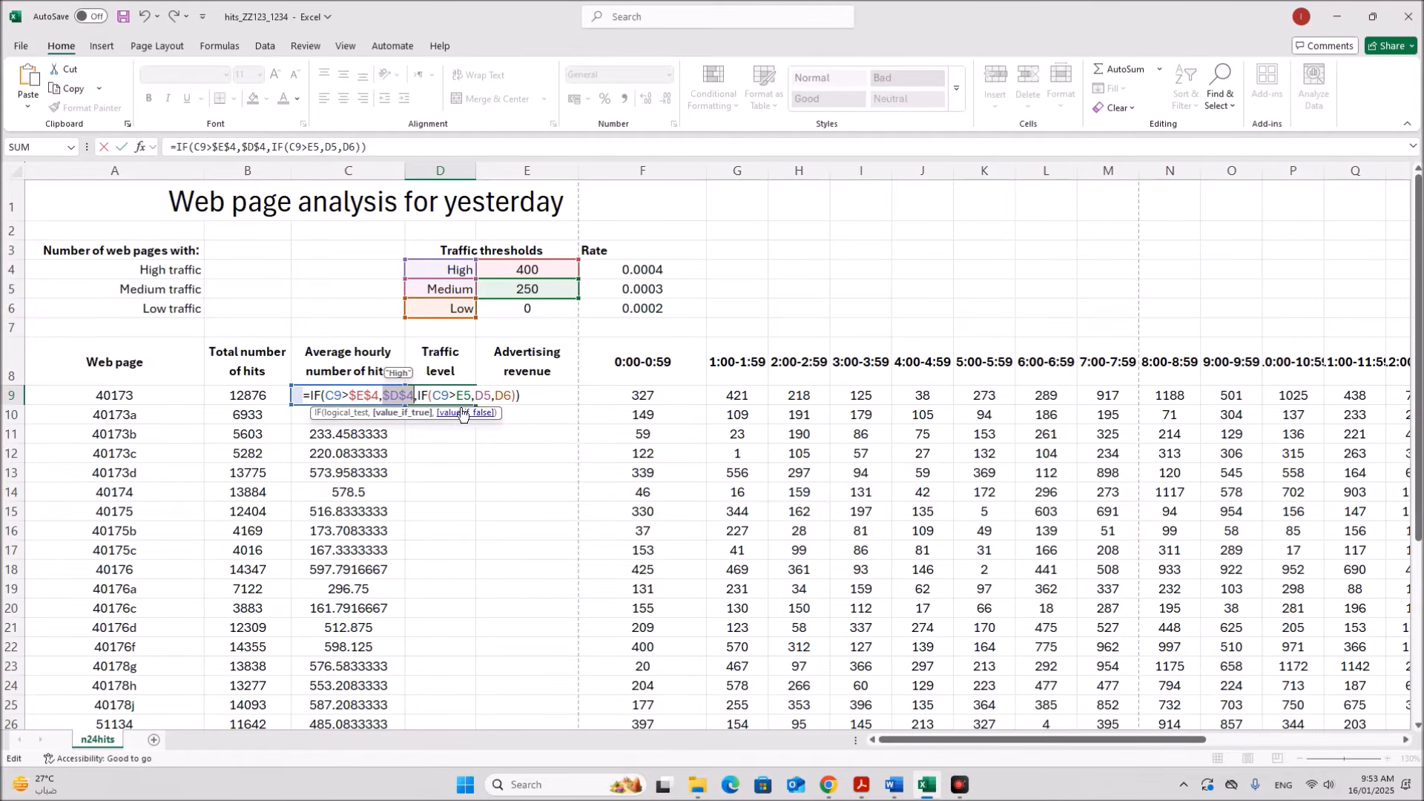
Step: Make the remaining D9 references absolute as $E$5, $D$5 and $D$6, and commit the formula
double_click(463, 395)
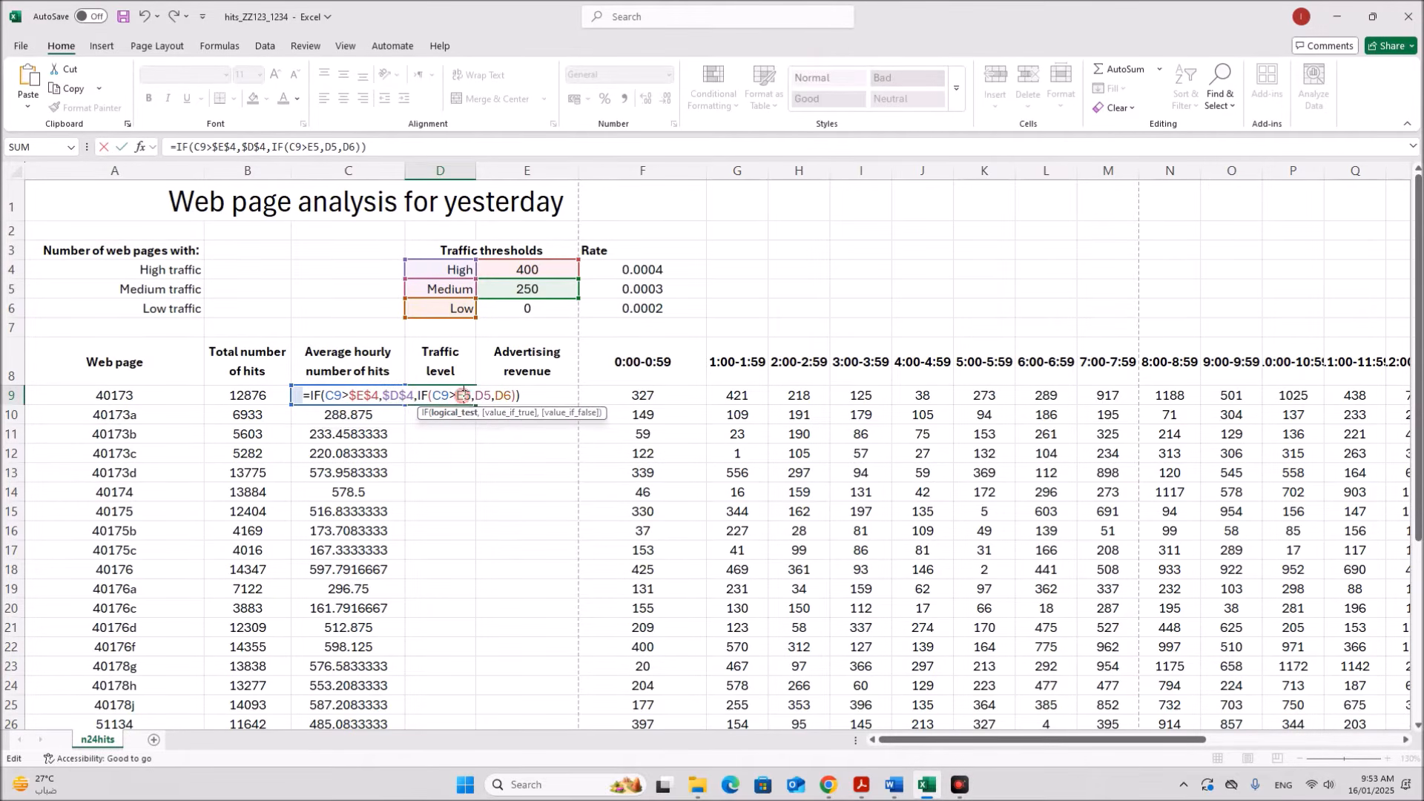
key(F4)
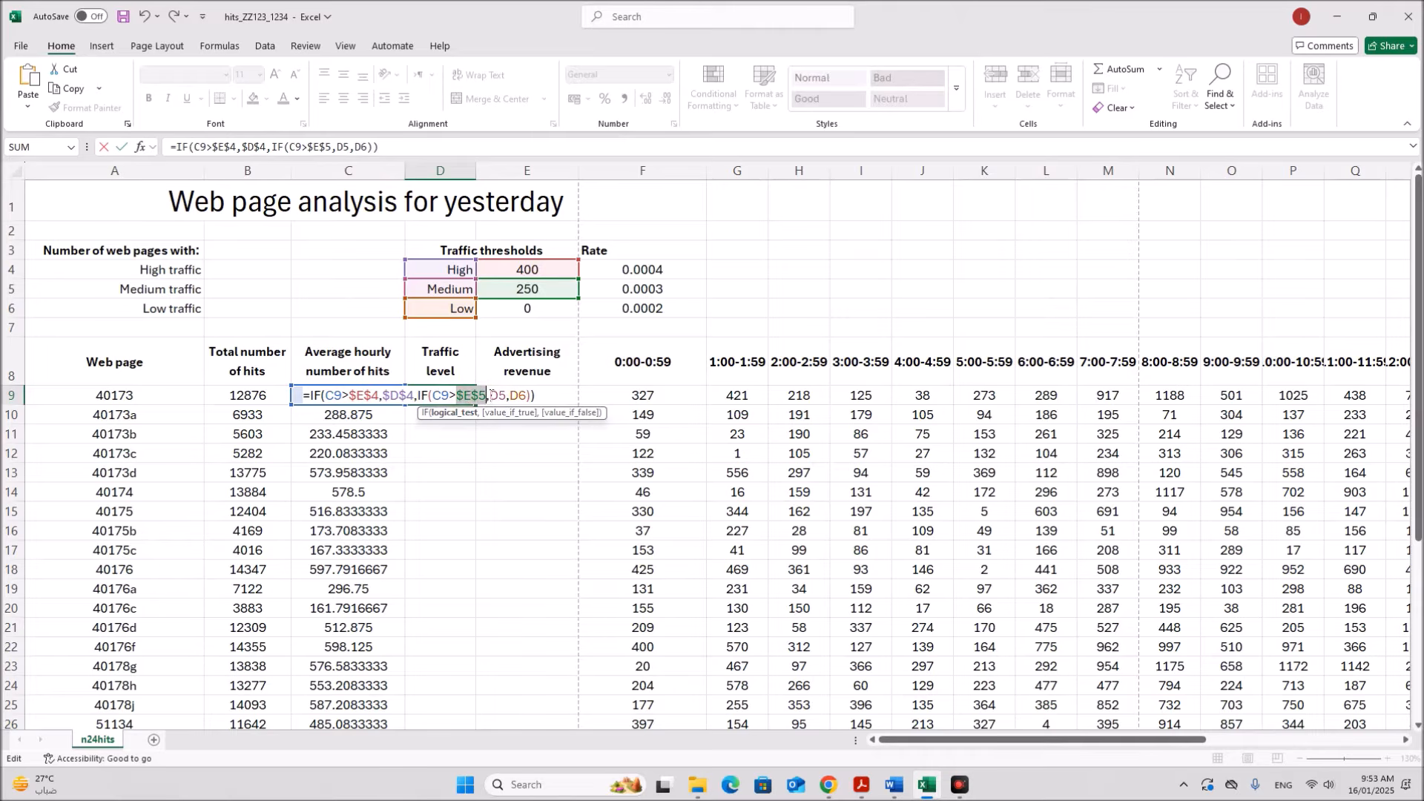
double_click(493, 396)
key(F4)
click(528, 395)
double_click(528, 395)
key(F4)
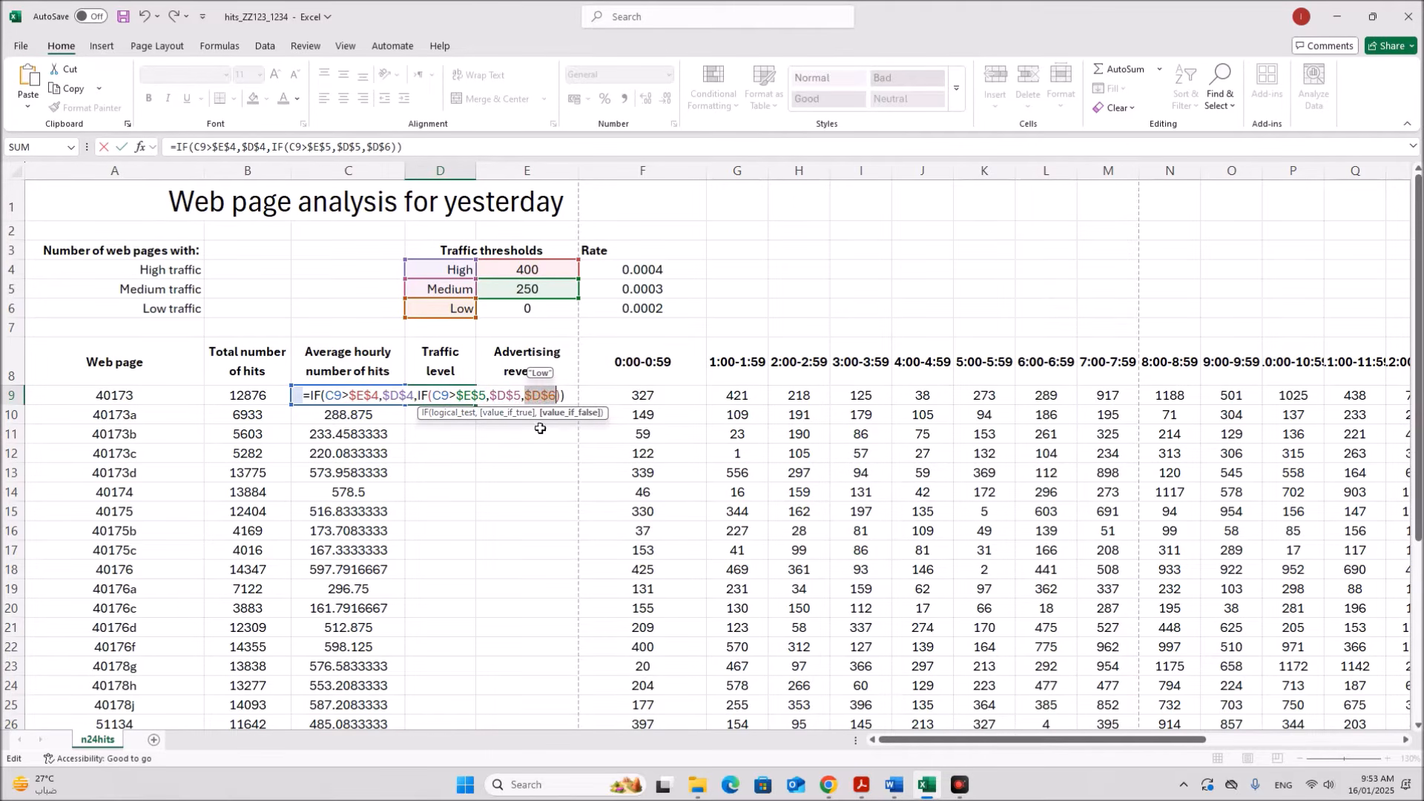
click(598, 395)
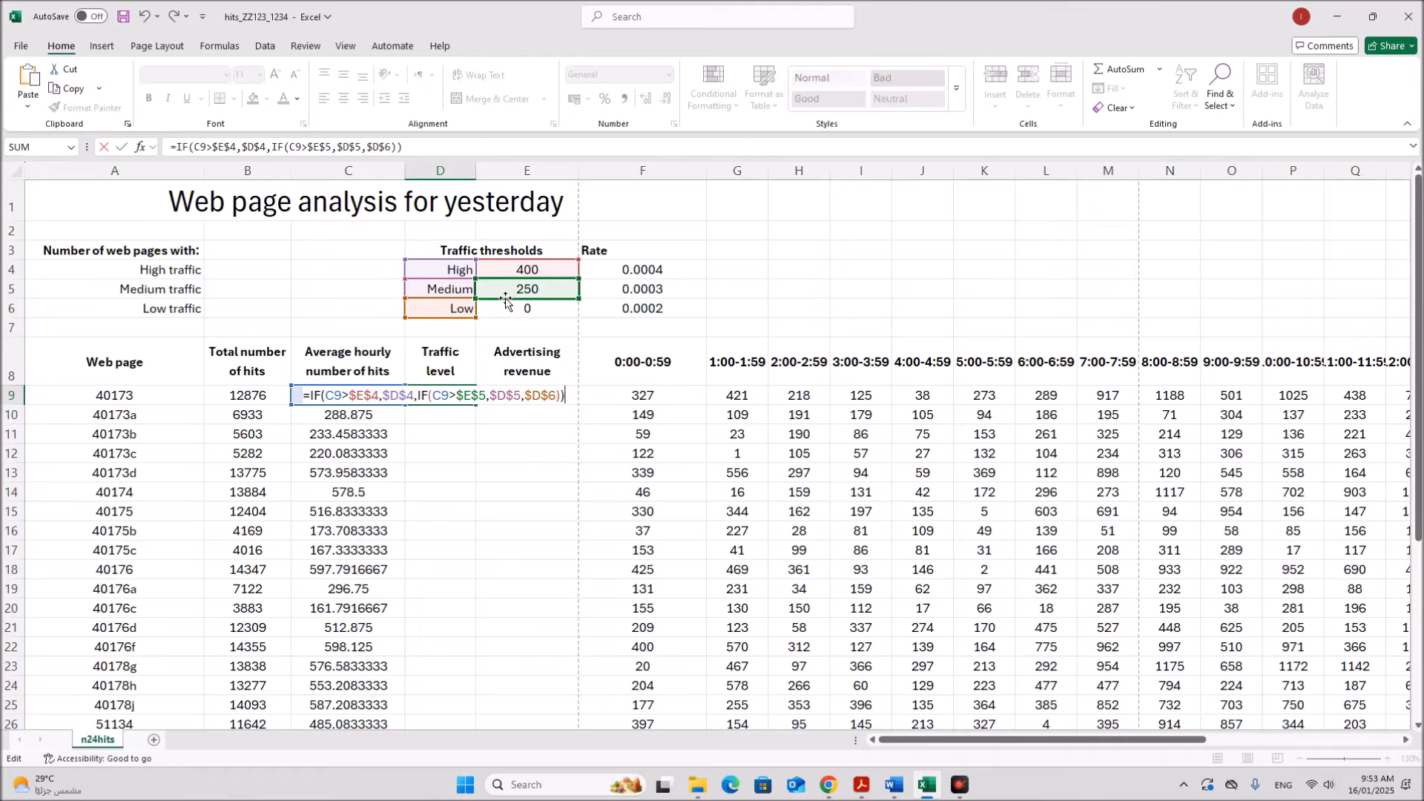
key(Return)
Step: Replicate the D9 traffic level and E9 advertising revenue formulas down their columns for all web pages
click(462, 398)
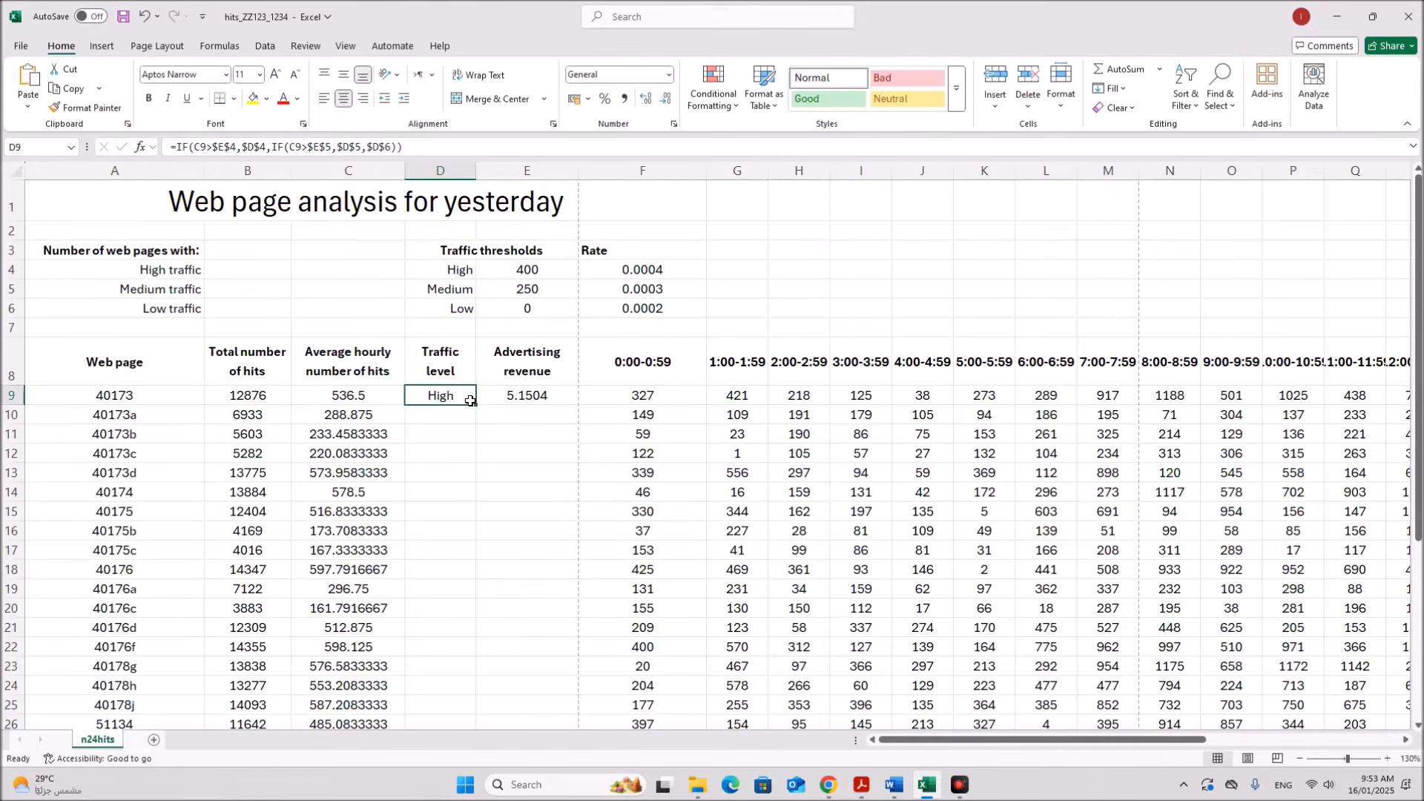
double_click(476, 407)
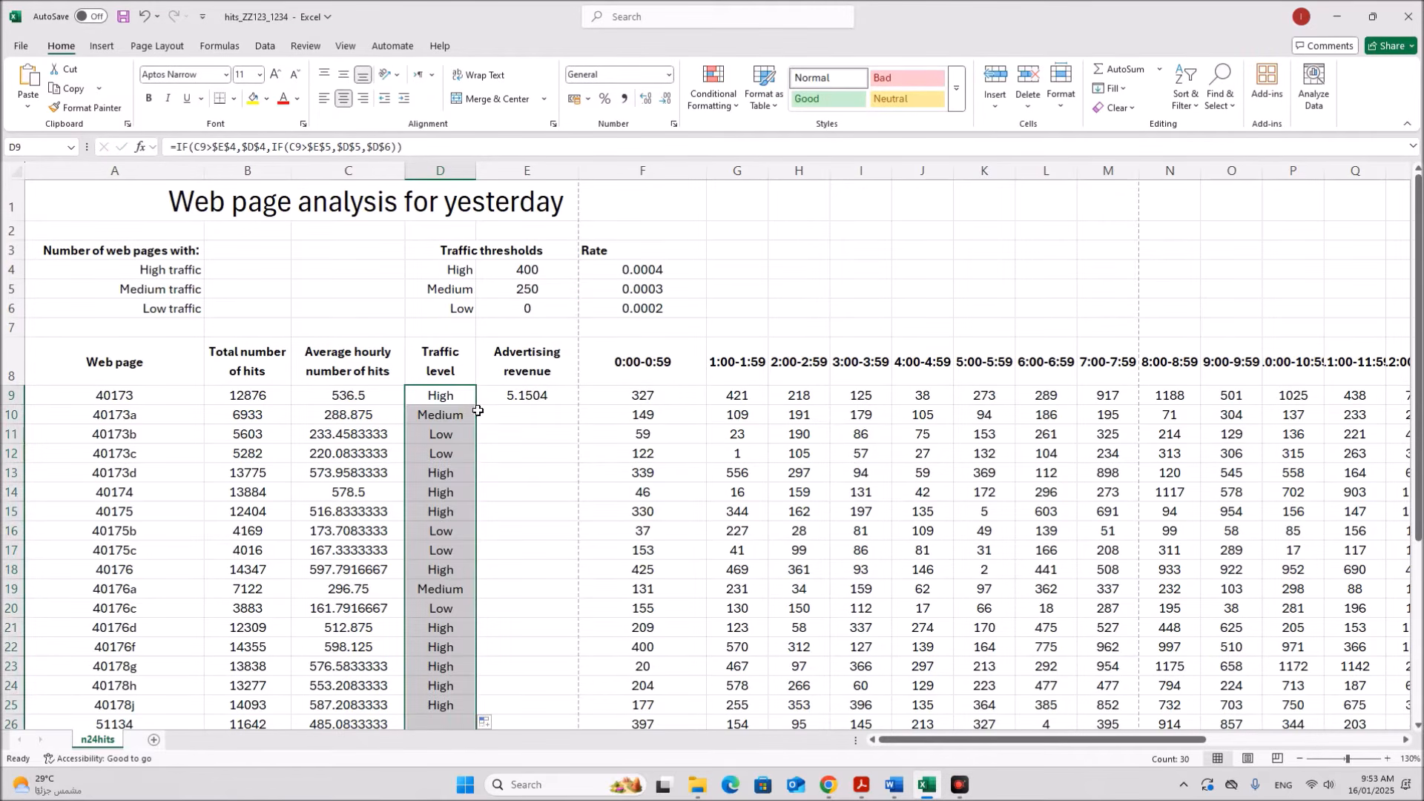
click(537, 397)
double_click(537, 397)
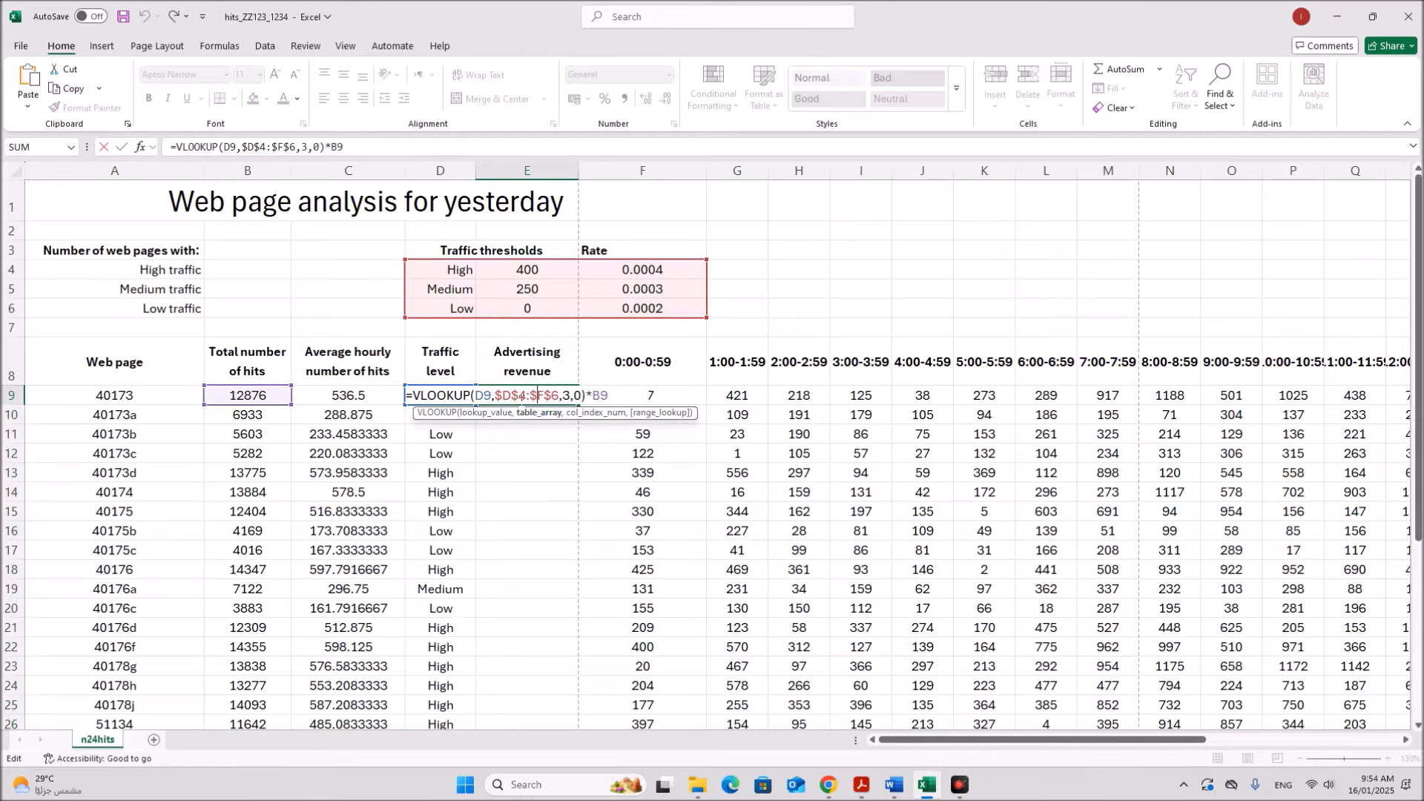
key(Escape)
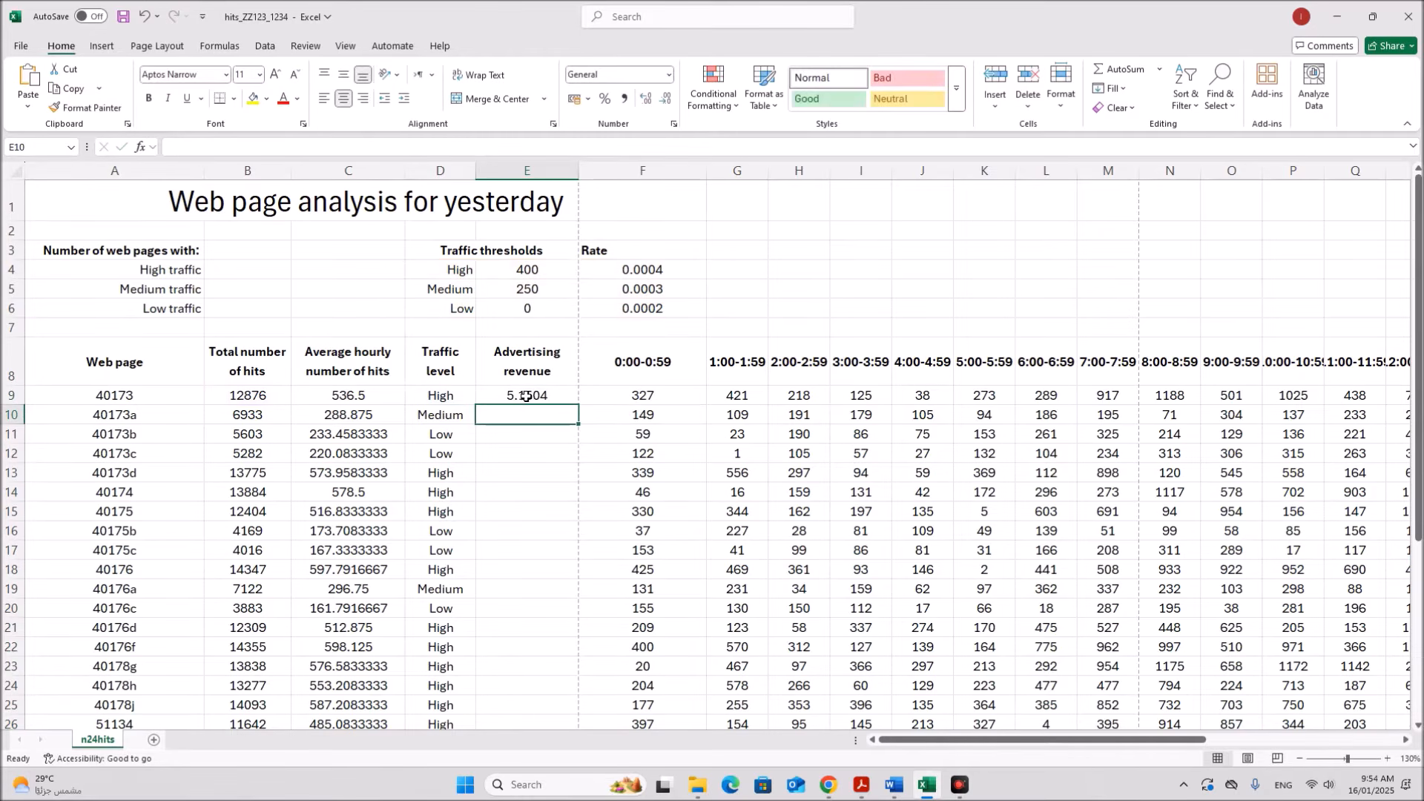
double_click(578, 406)
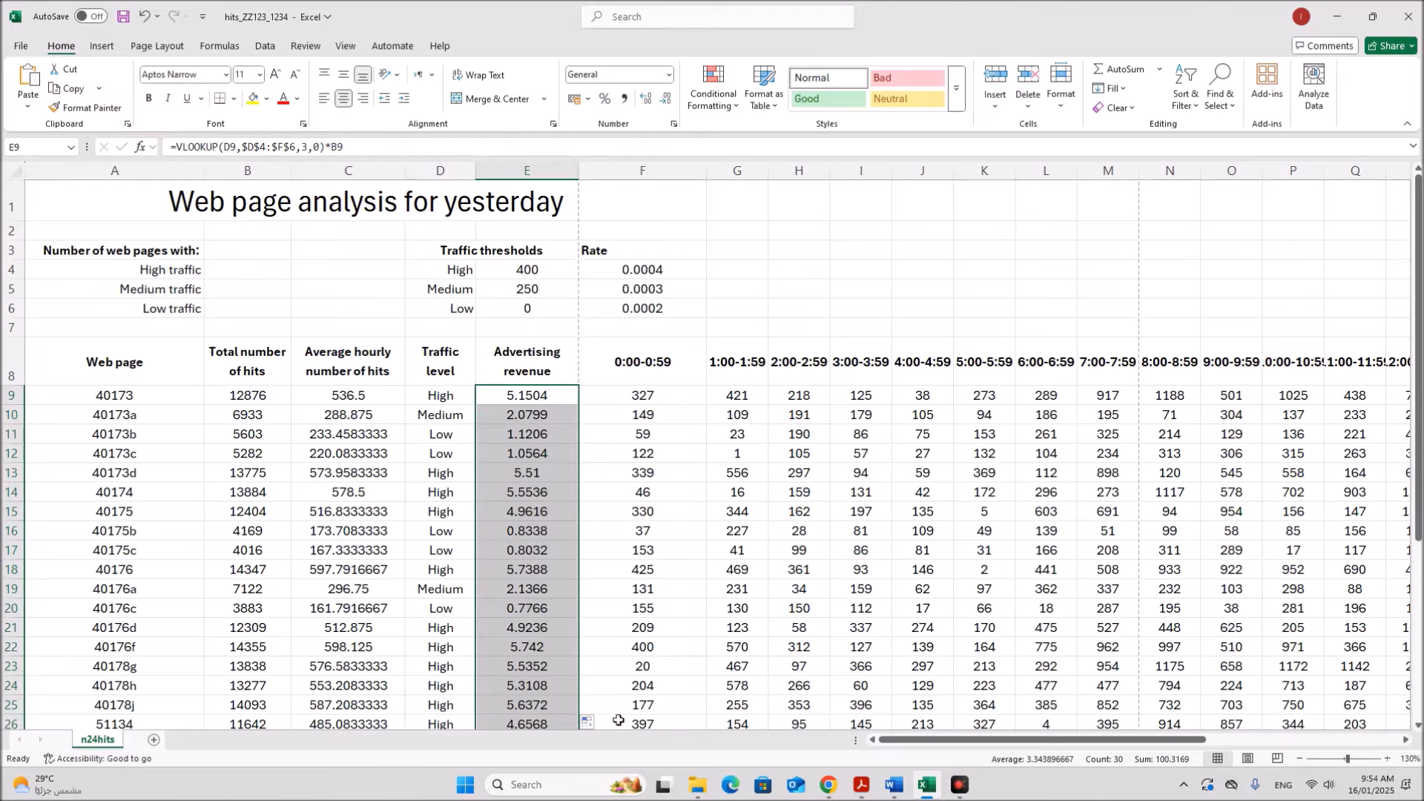
Step: Switch to the exam paper PDF and read step 8 about formatting cells E9 to E38
click(861, 785)
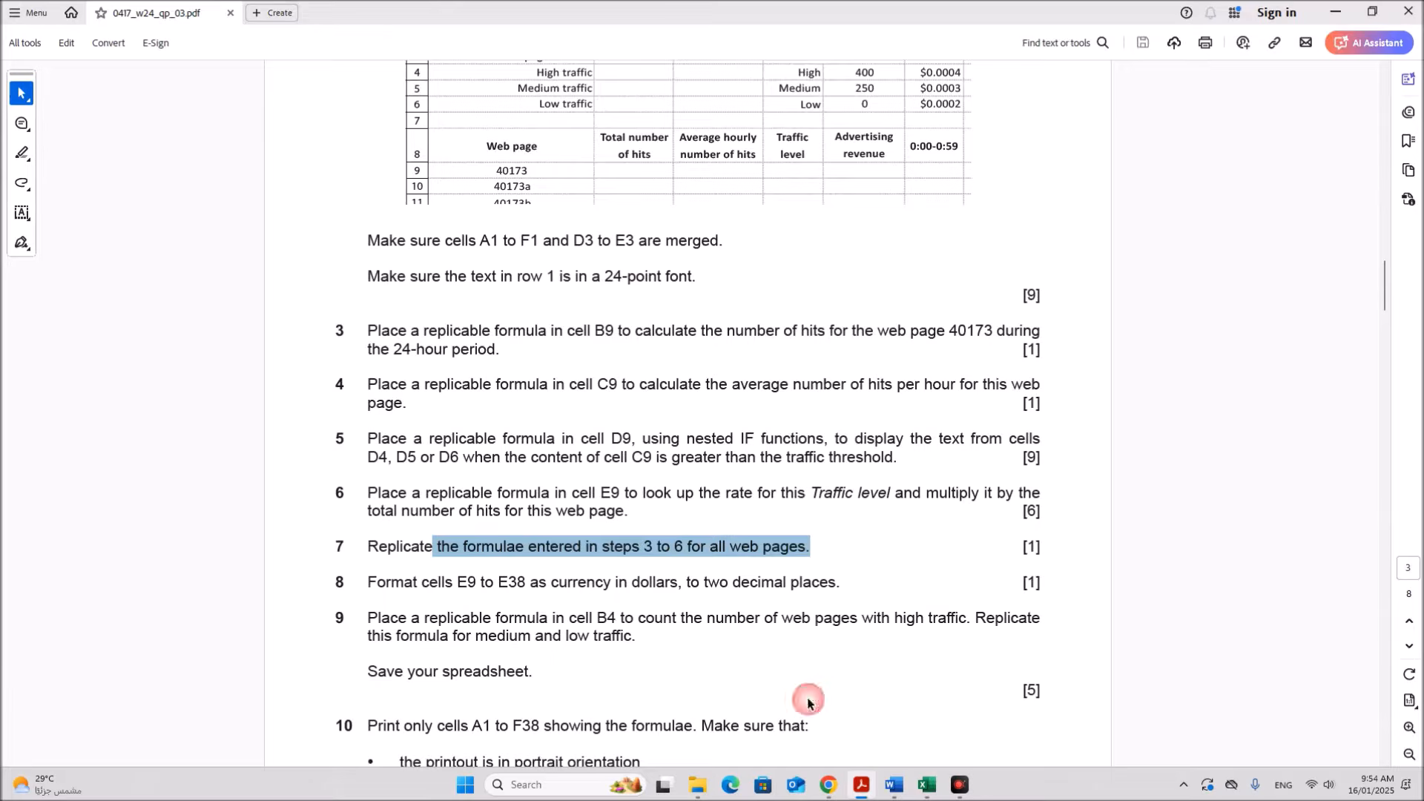
click(694, 602)
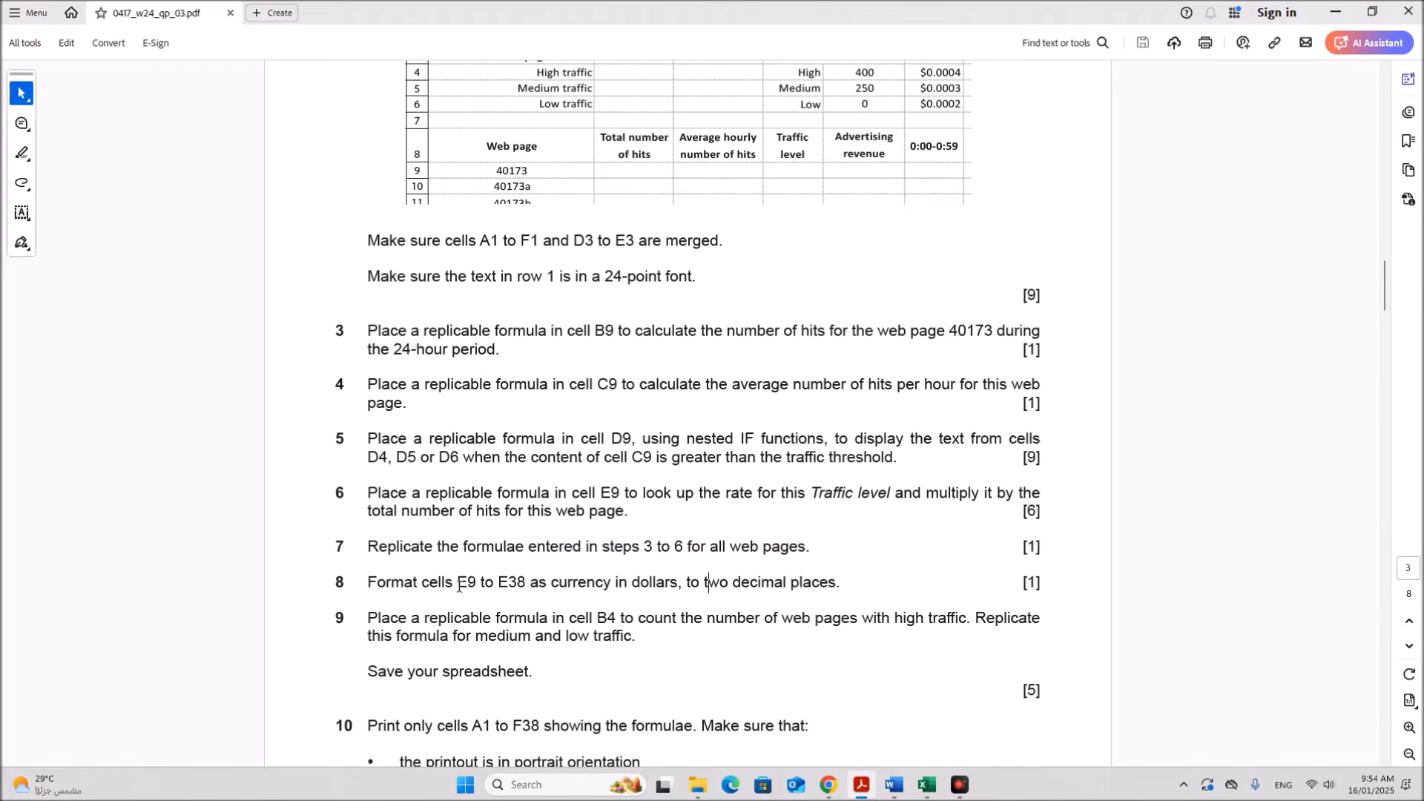
drag(460, 586, 833, 588)
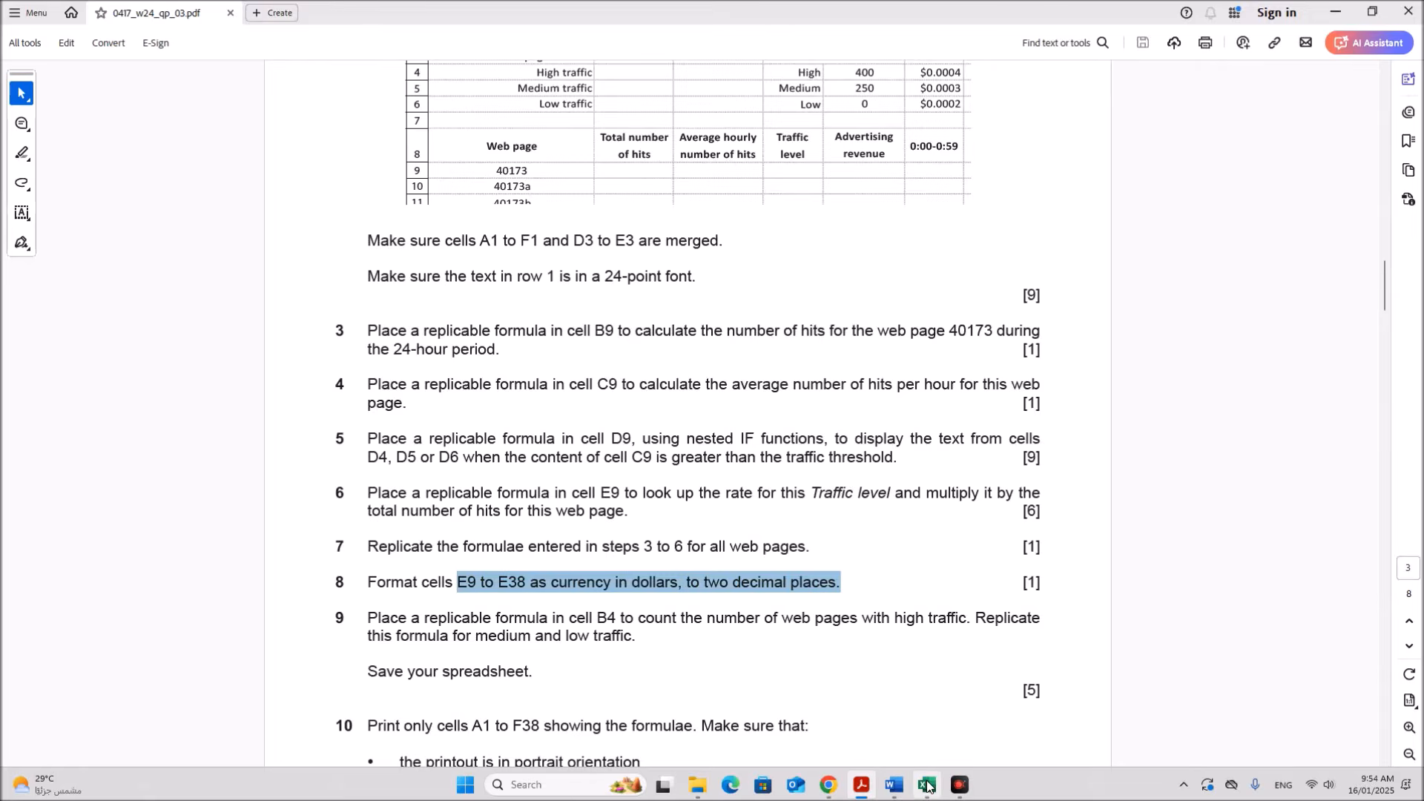
Step: In Excel, format cells E9 to E38 as currency with the $ English (United States) symbol and 2 decimal places
click(926, 785)
click(730, 545)
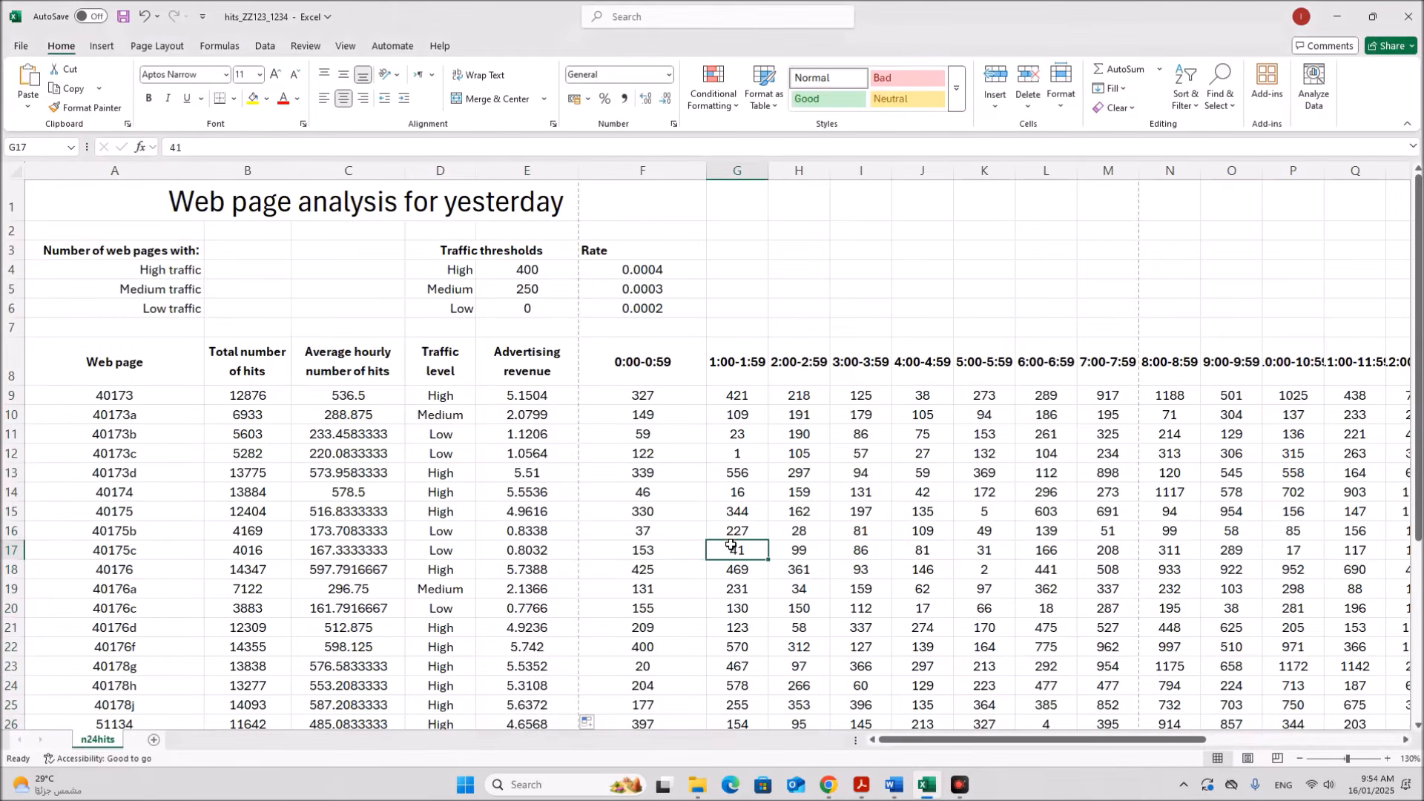
drag(557, 389, 523, 704)
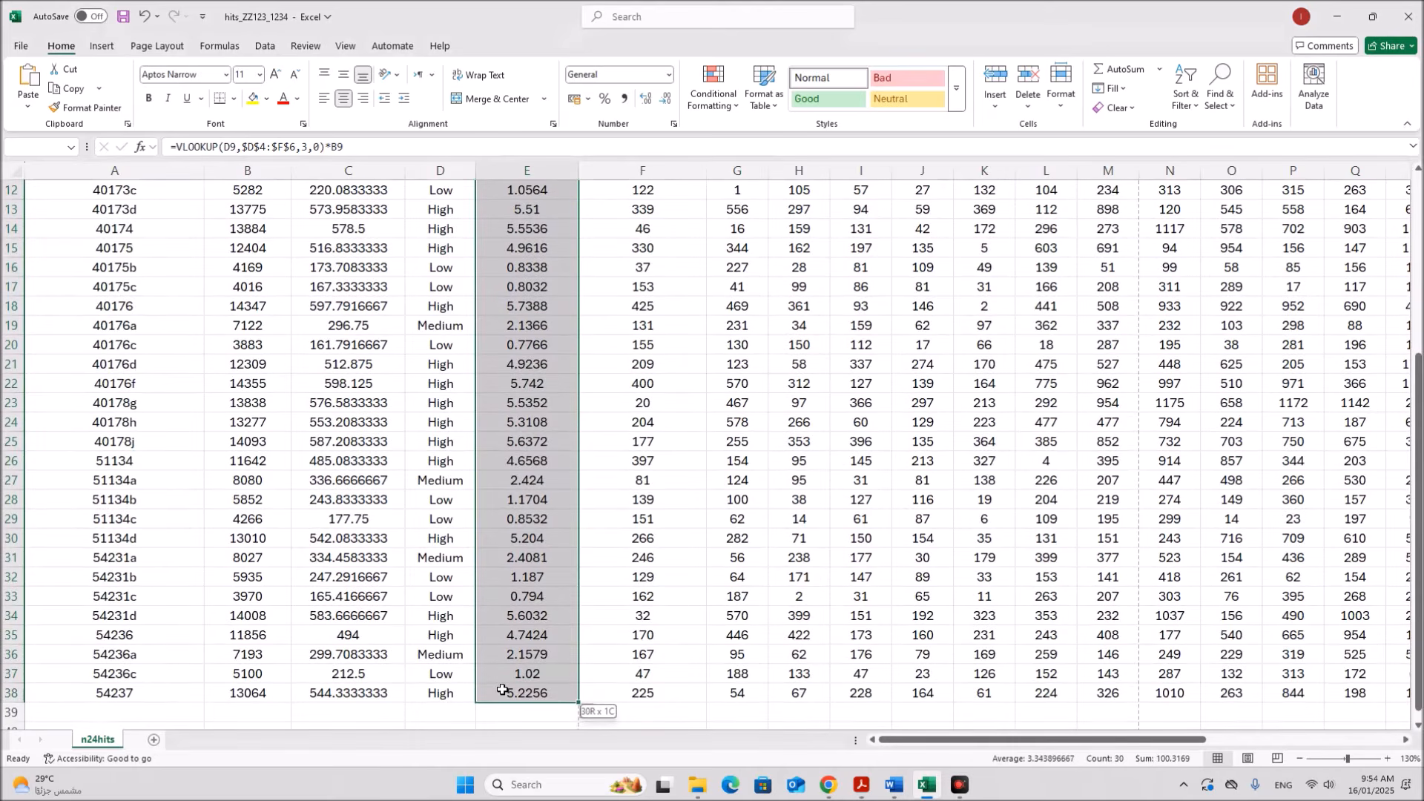
right_click(531, 442)
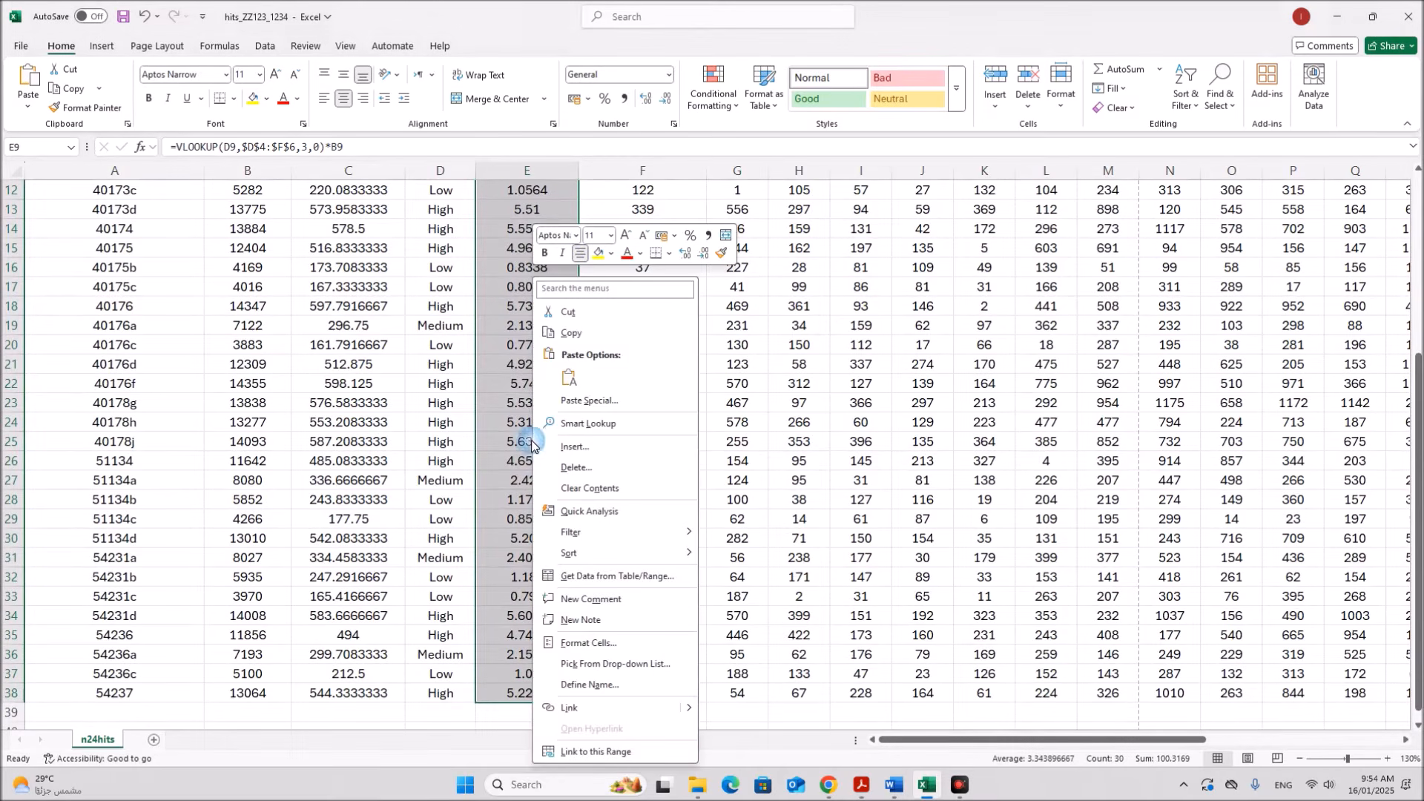
click(580, 645)
click(413, 490)
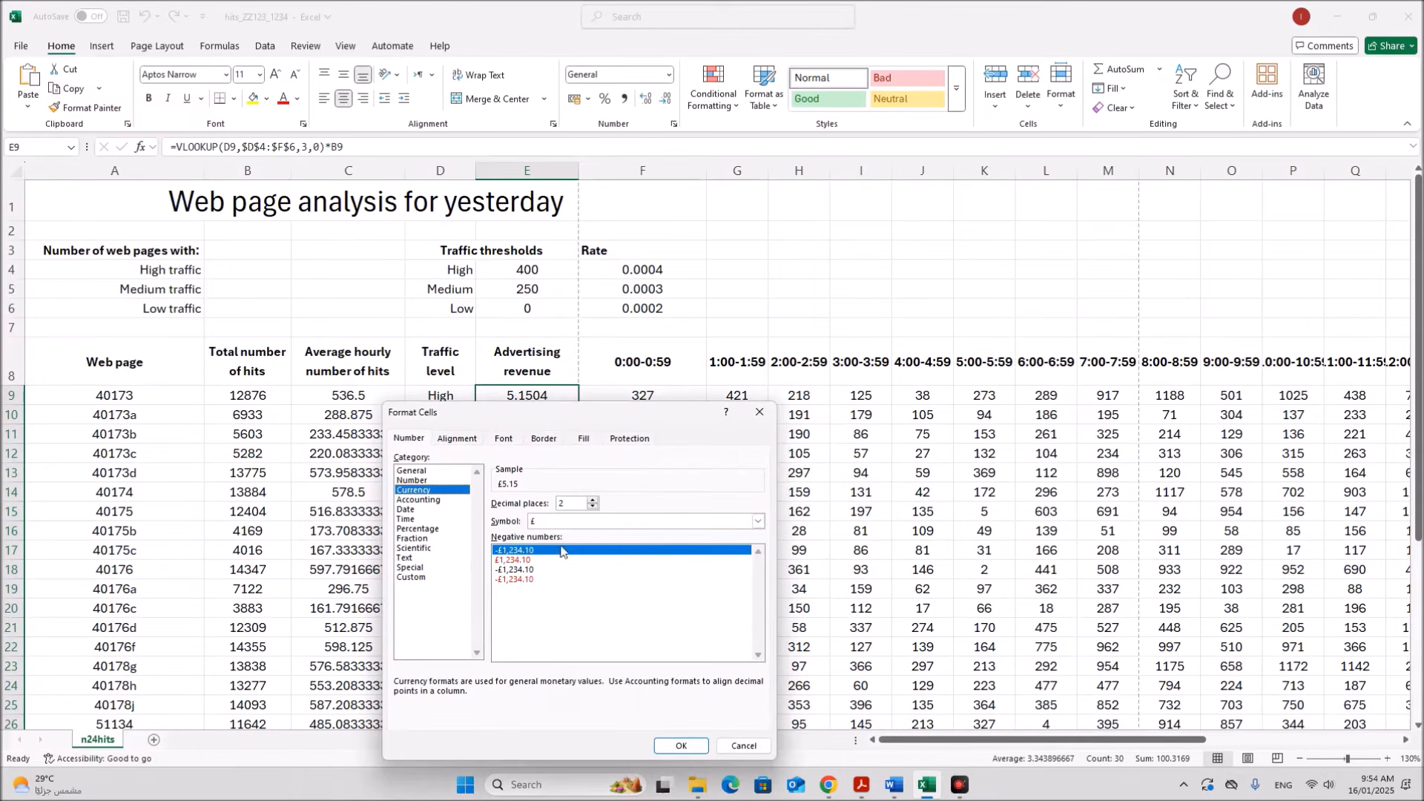
click(565, 522)
scroll(570, 701, down, 1)
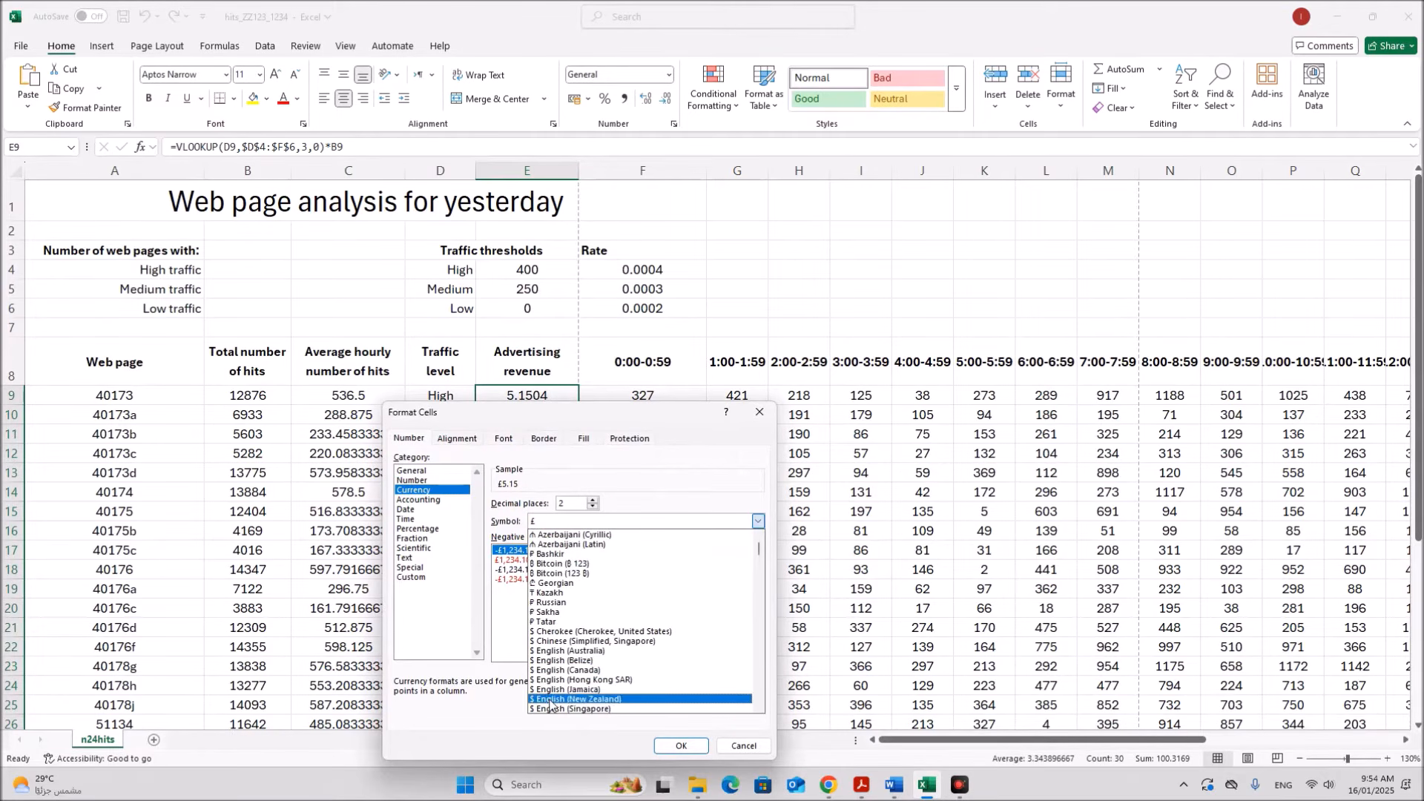
scroll(588, 714, down, 1)
click(586, 699)
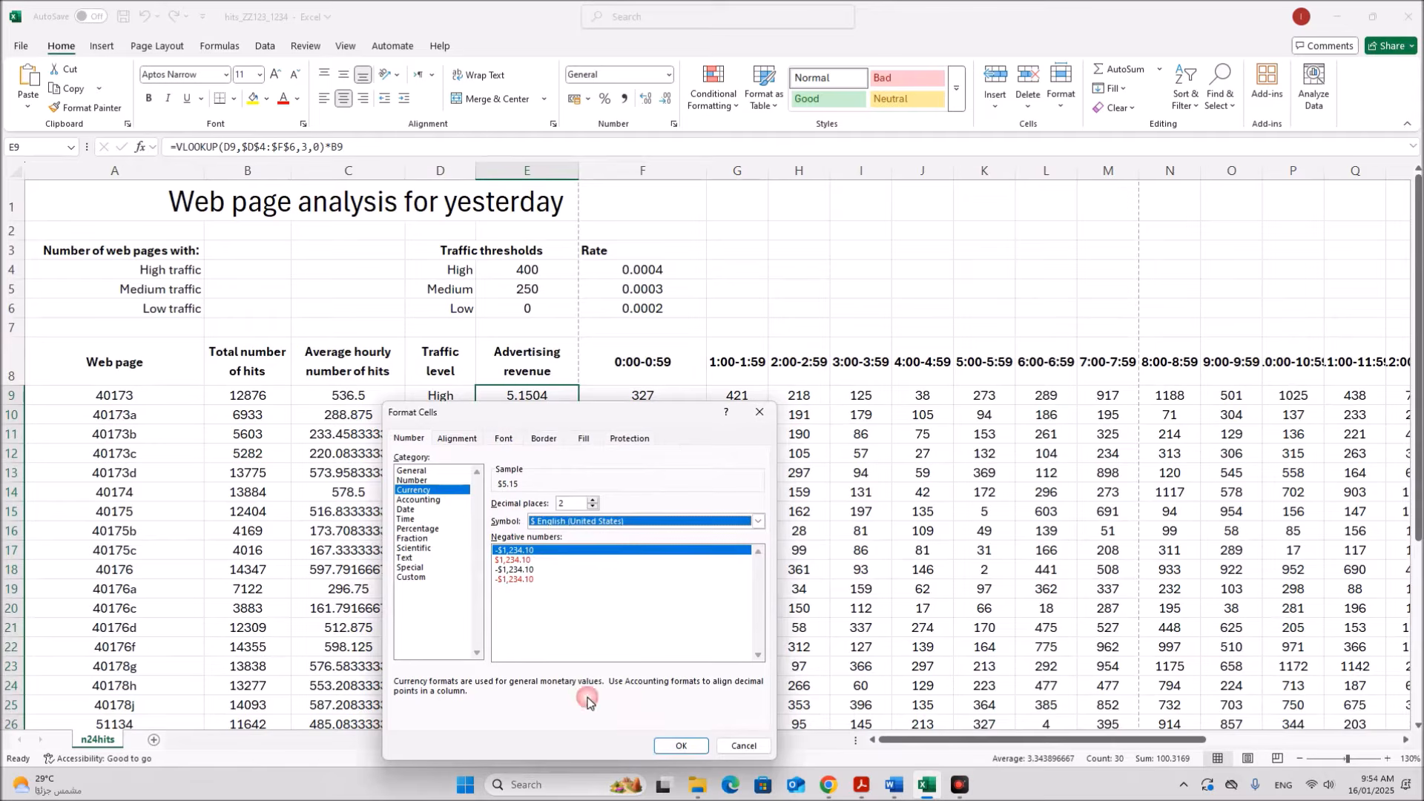
click(681, 745)
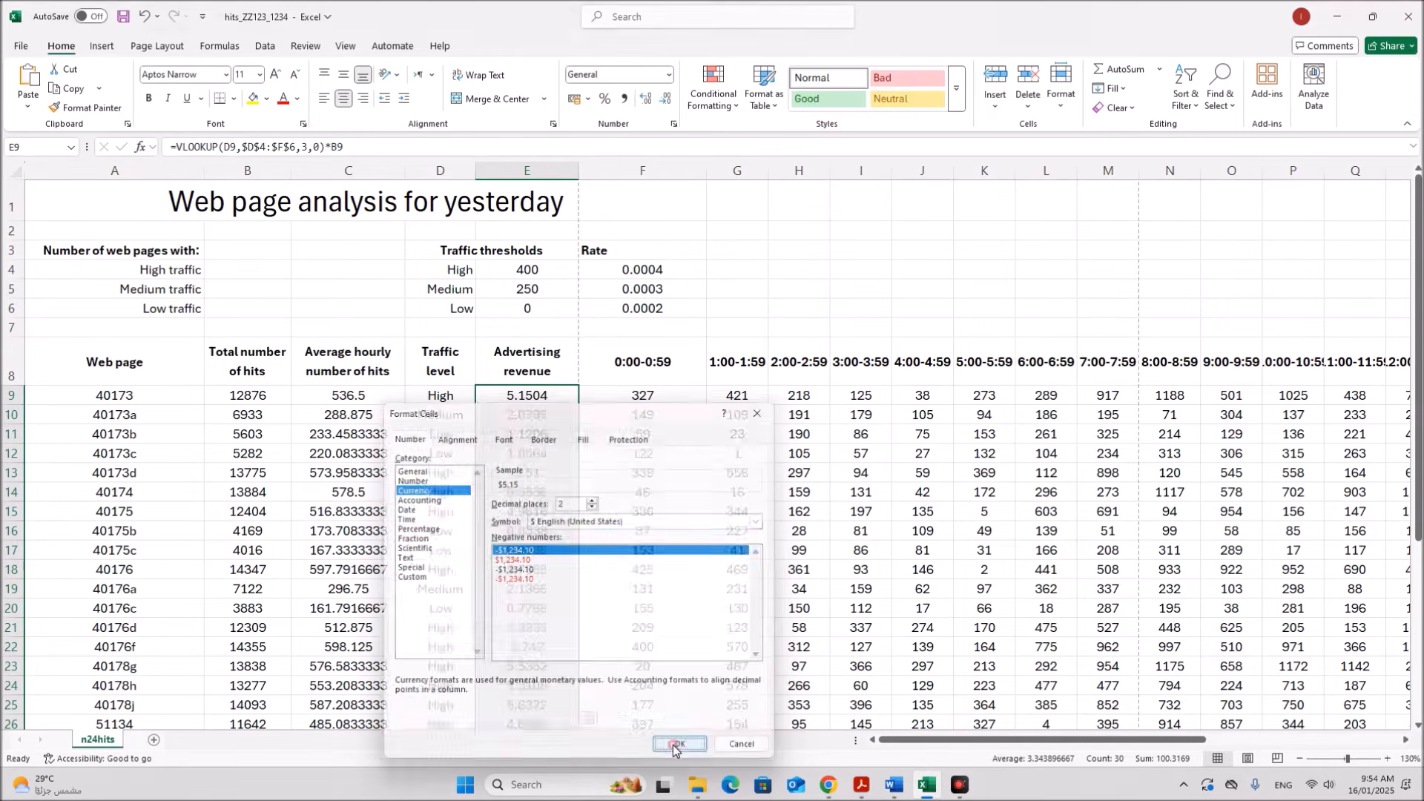
Step: Switch to the exam paper PDF and read step 9 about the counting formula for cell B4
click(861, 785)
click(645, 637)
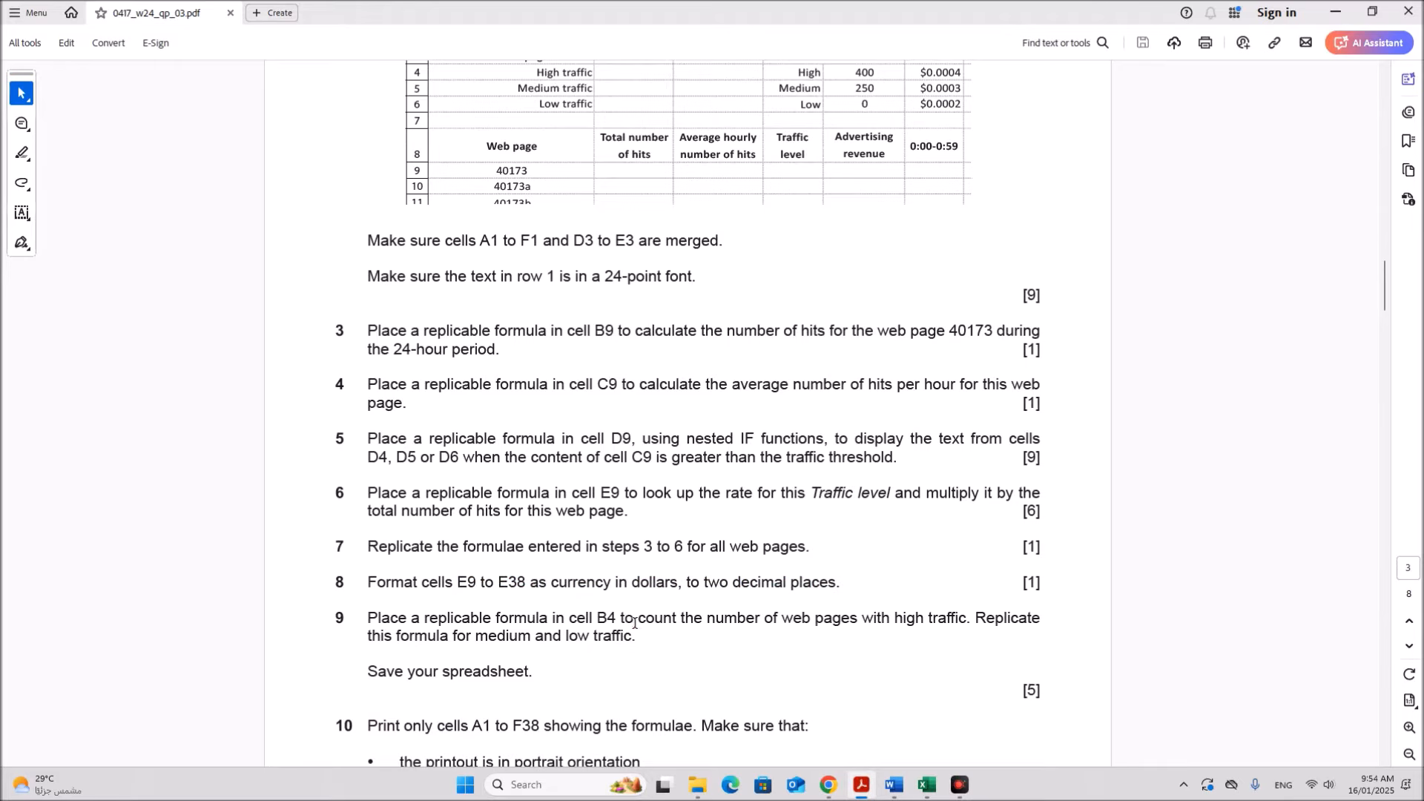
scroll(647, 598, down, 3)
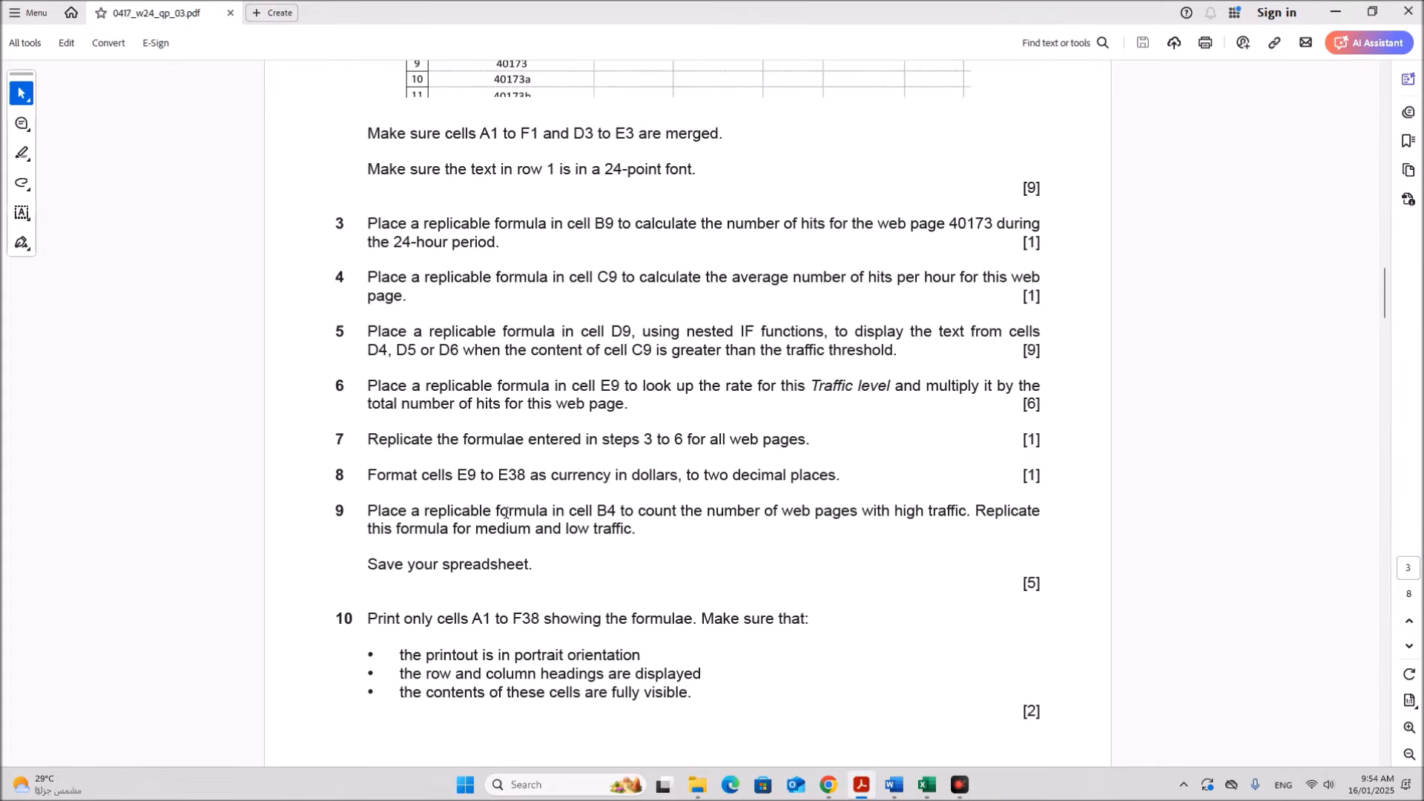
drag(602, 511, 959, 511)
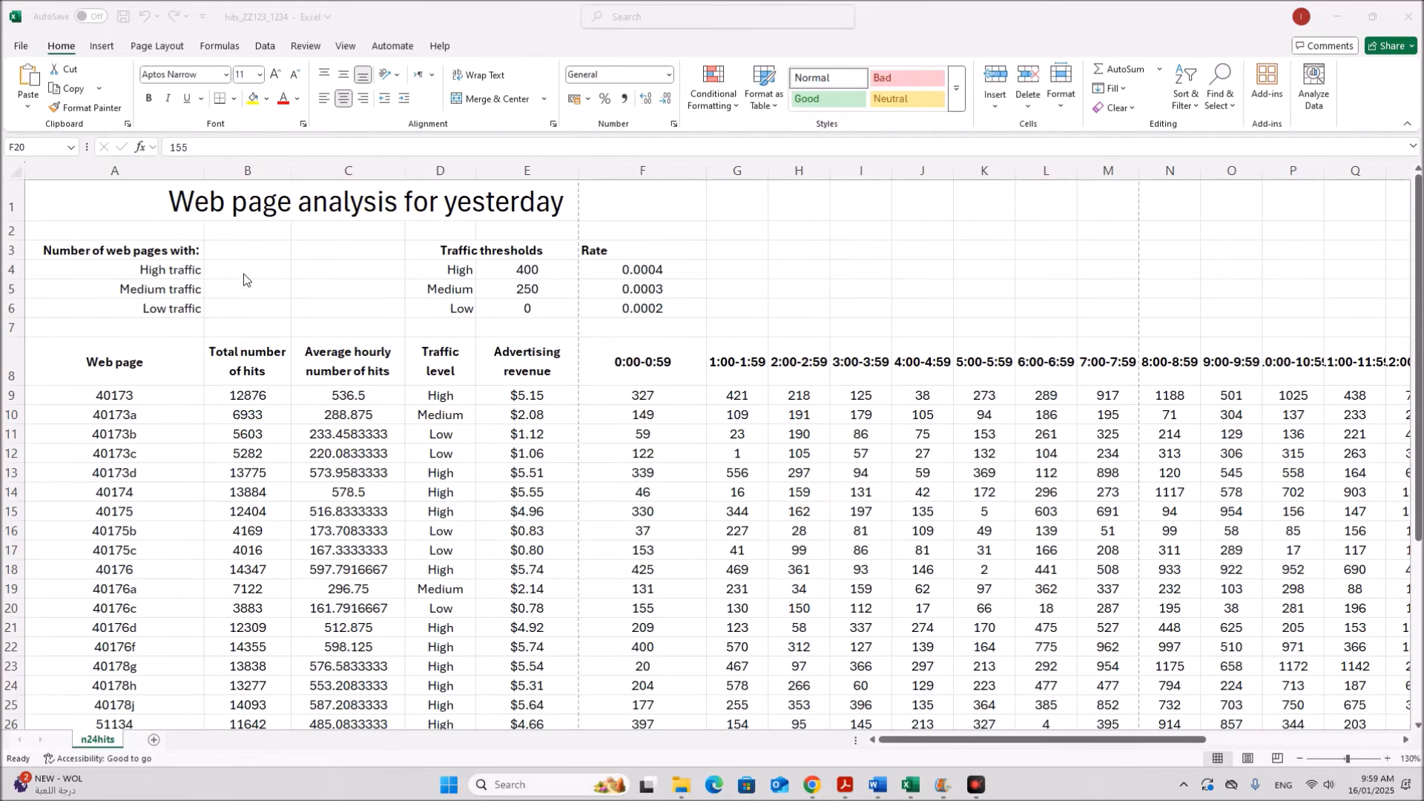
Step: In Excel, begin a COUNTIF formula in cell B4 for the high traffic pages and open its function arguments
click(232, 271)
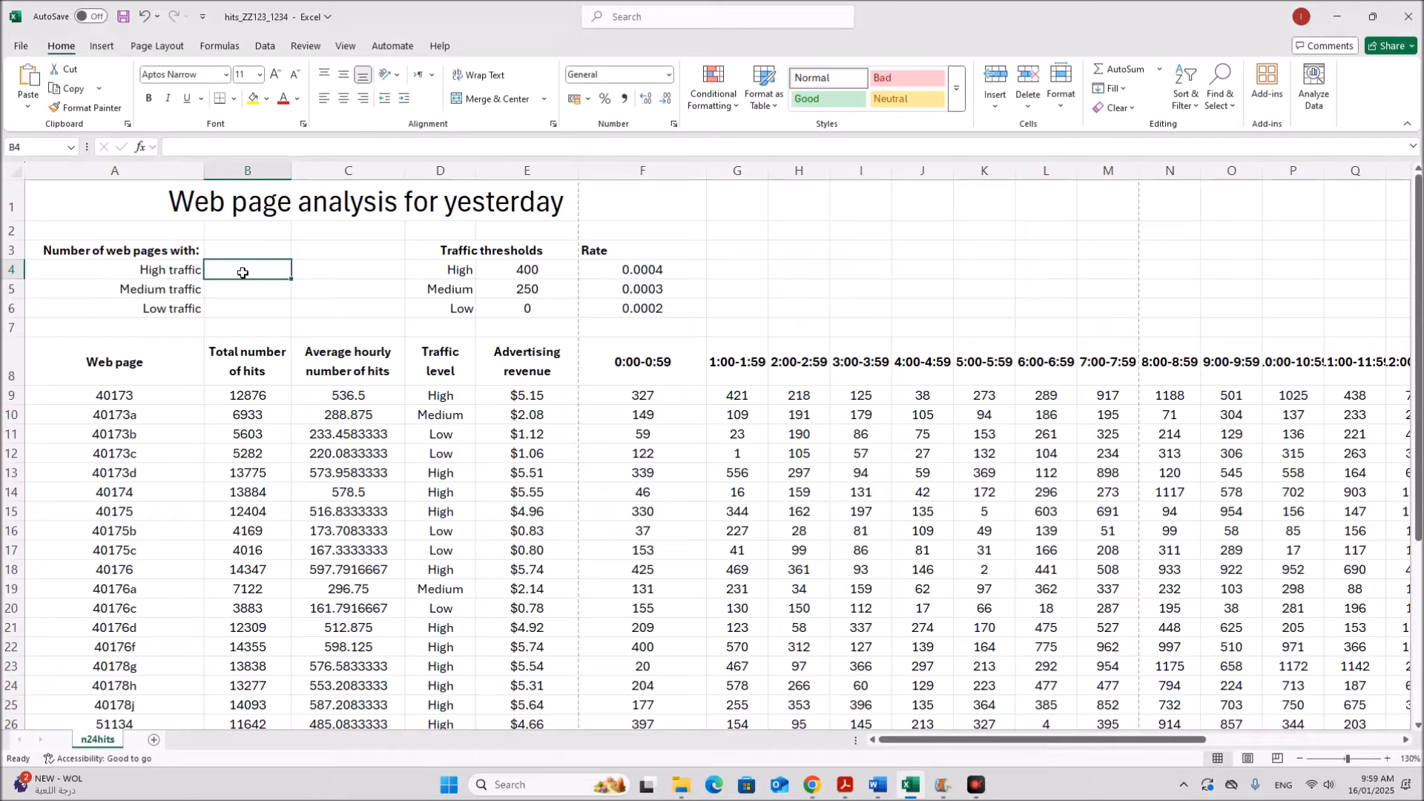
drag(437, 401, 440, 666)
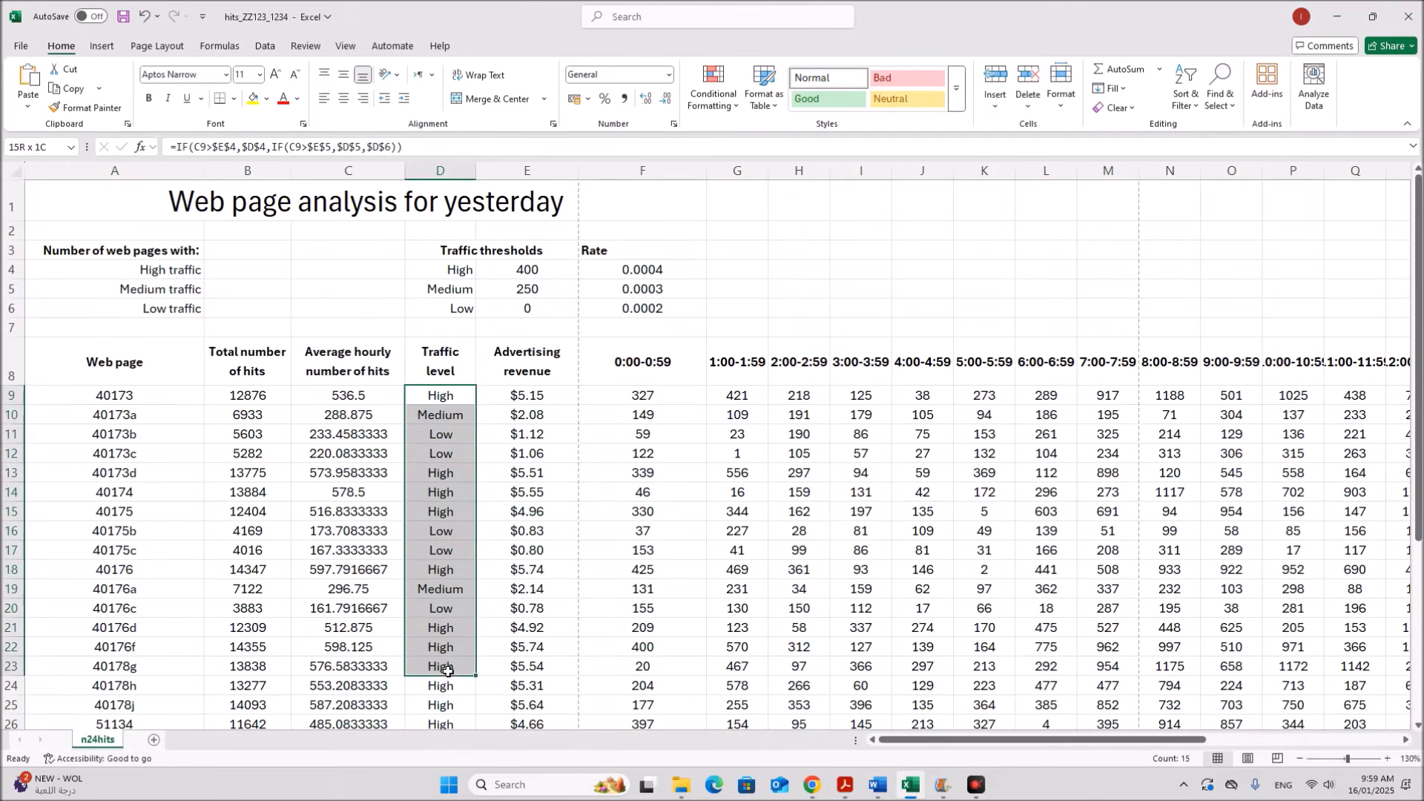
click(449, 398)
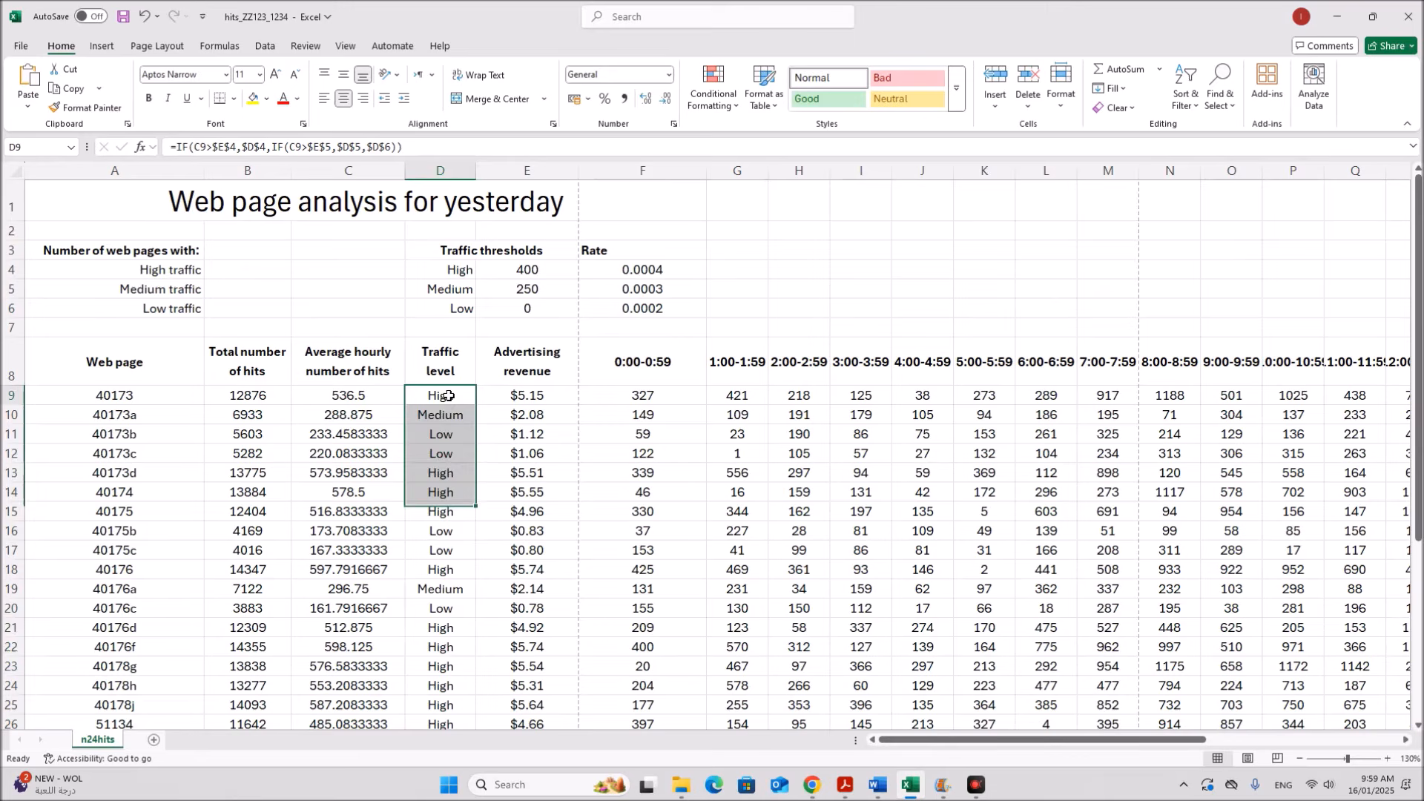
click(219, 268)
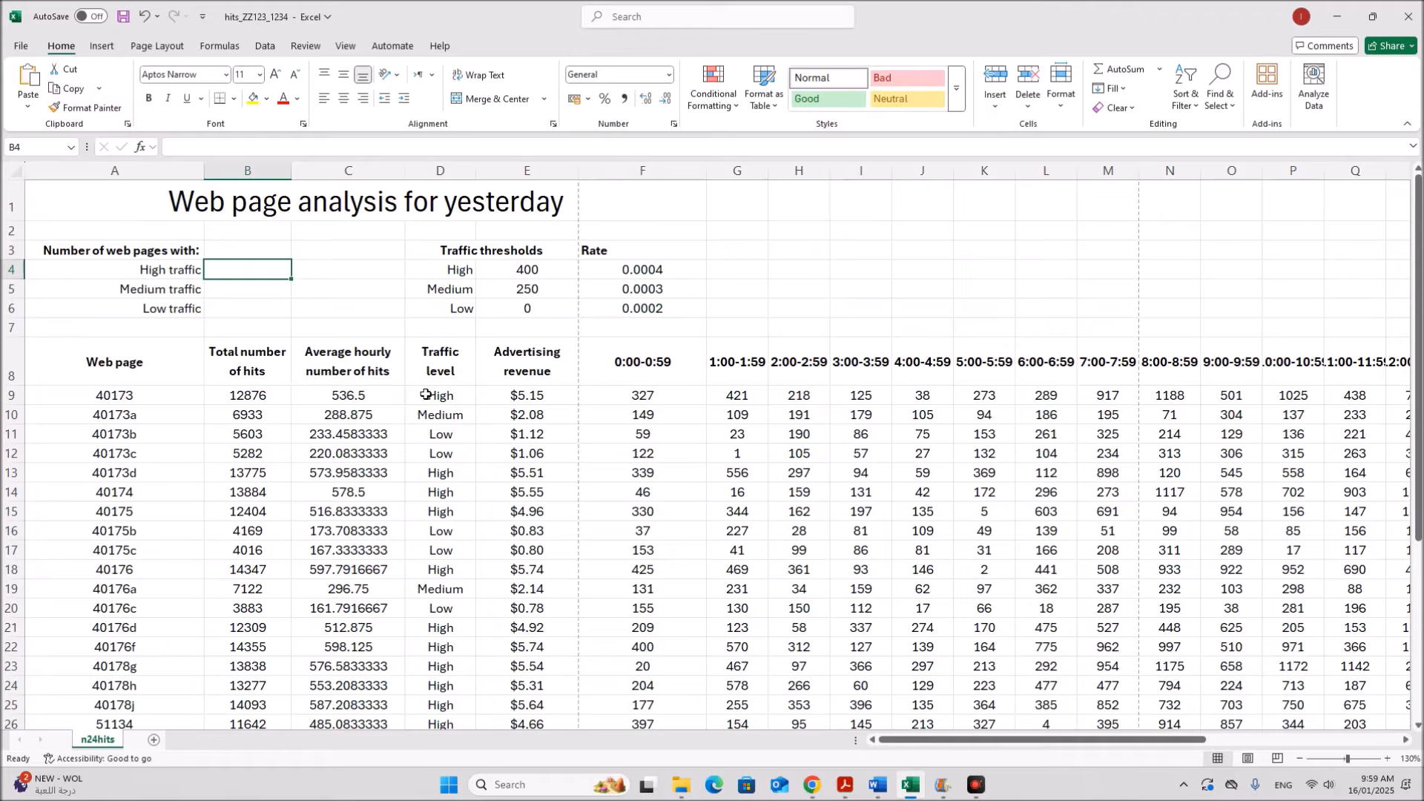
text(=cou)
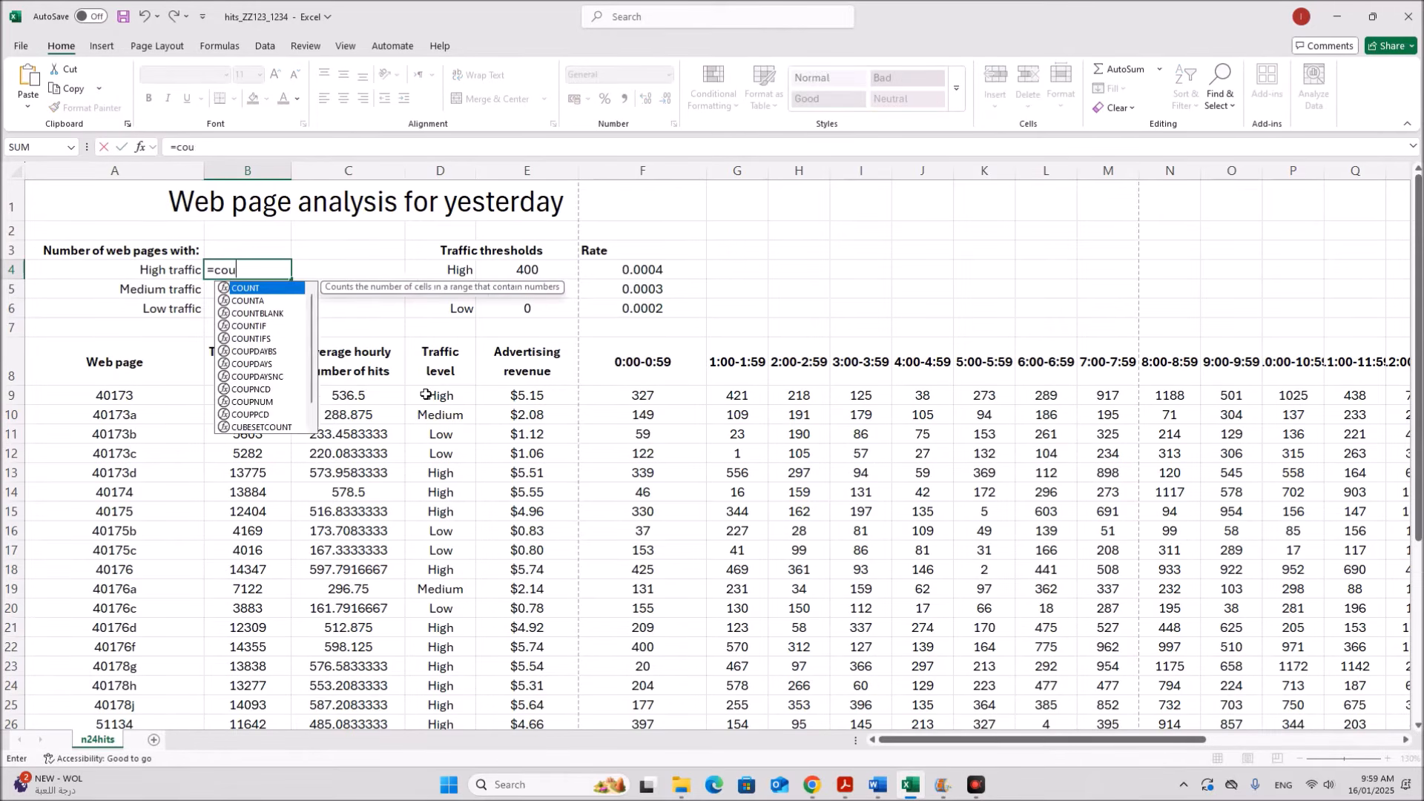
text(ntif)
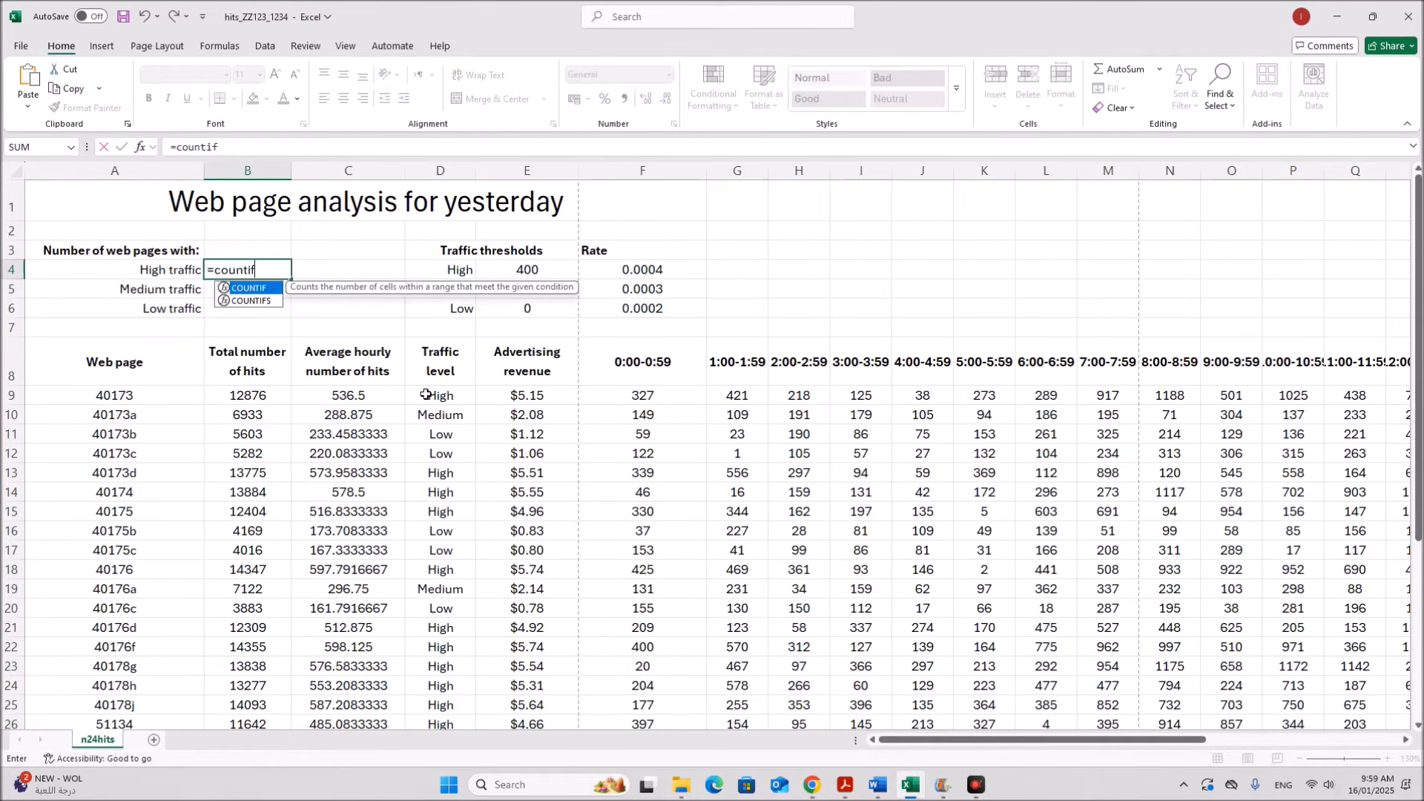
text(()
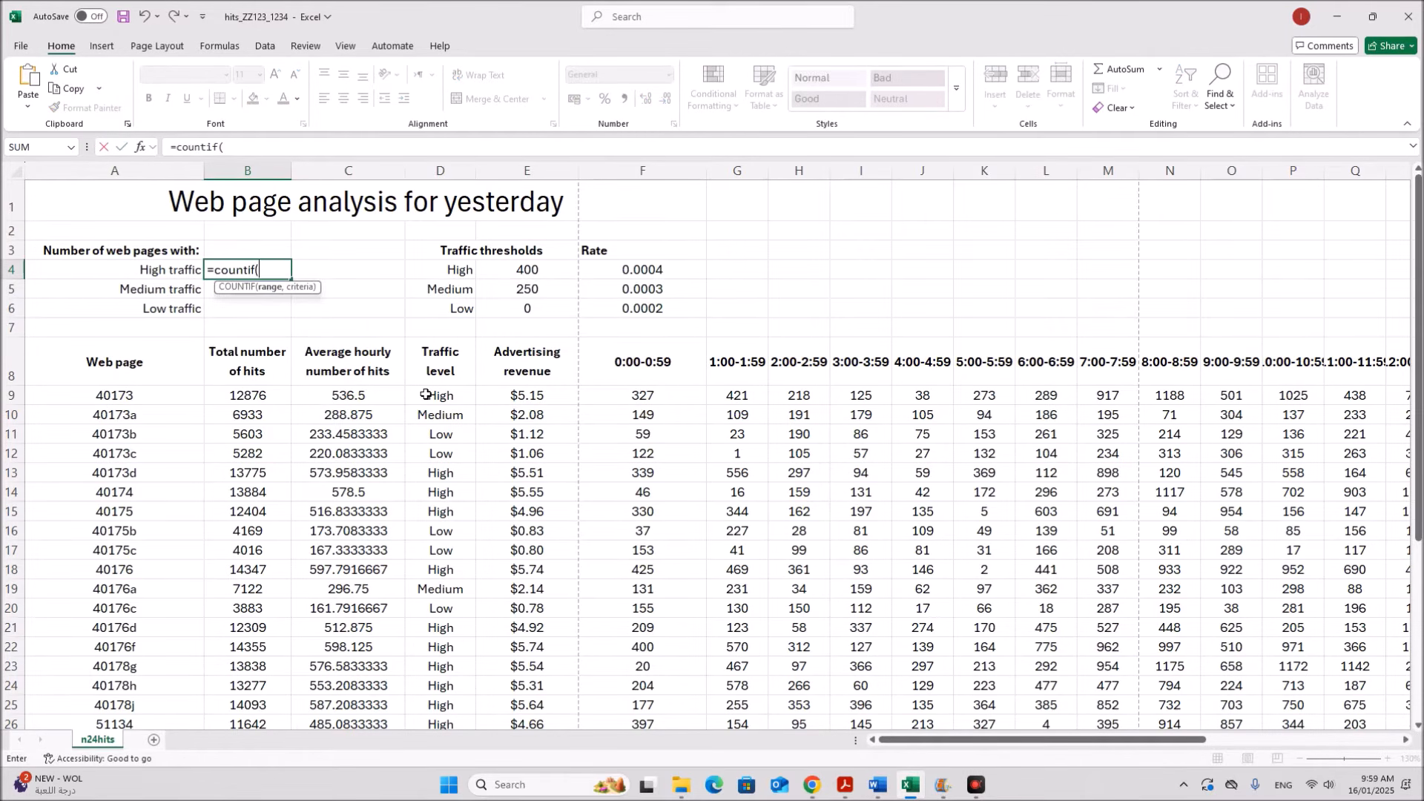
click(140, 147)
drag(758, 415, 727, 327)
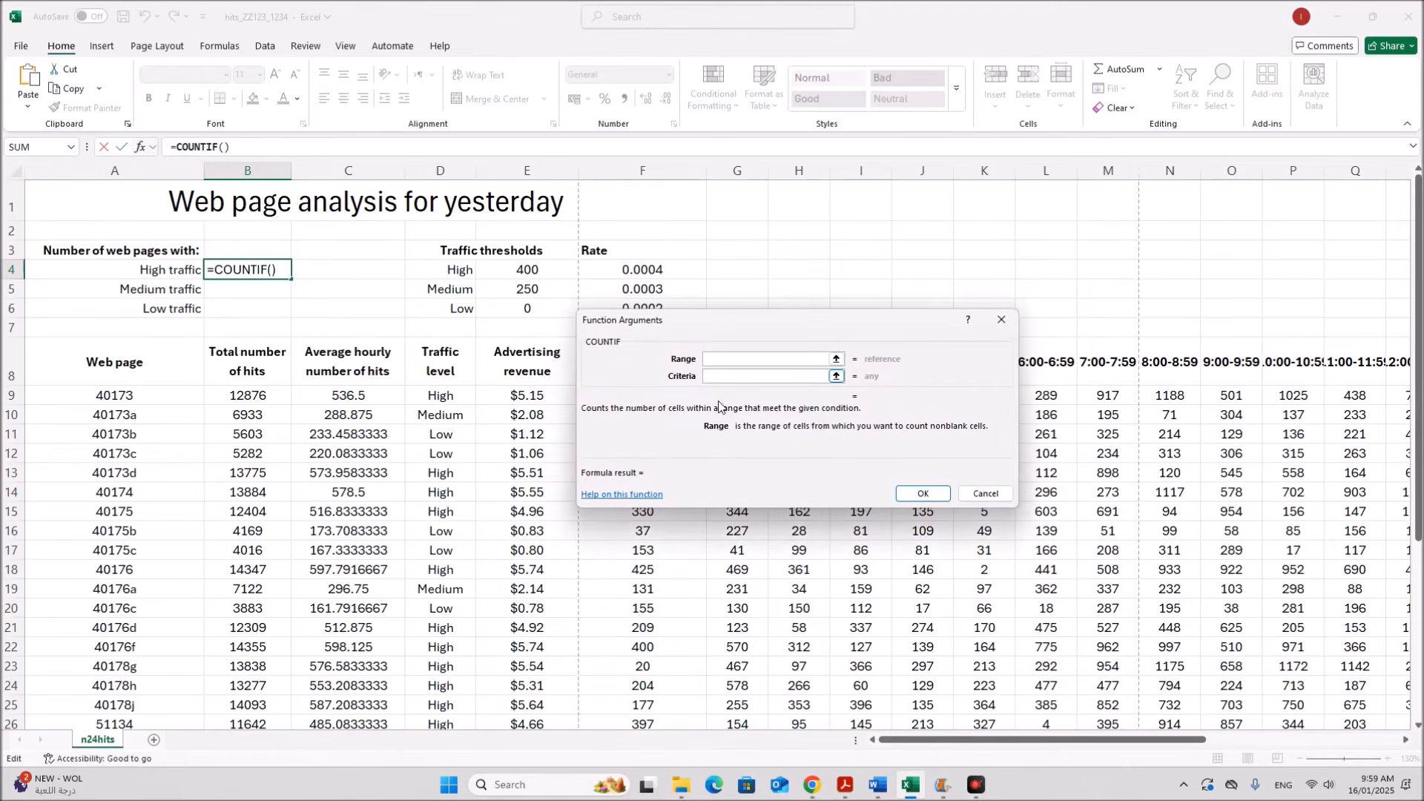
Step: Set the COUNTIF range to the absolute reference $D$9:$D$38 and the criteria to D4, and confirm the formula
drag(442, 399, 460, 698)
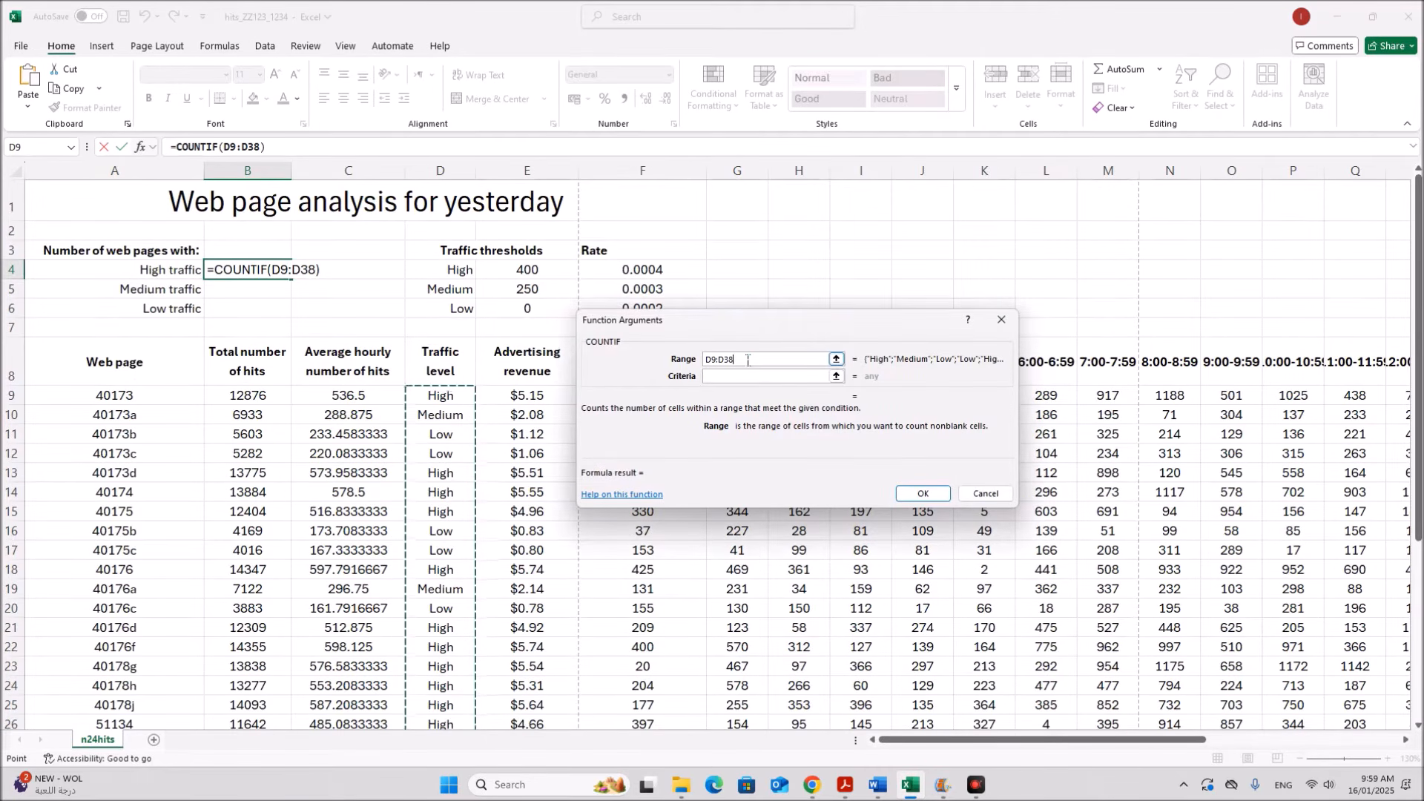
drag(748, 360, 682, 354)
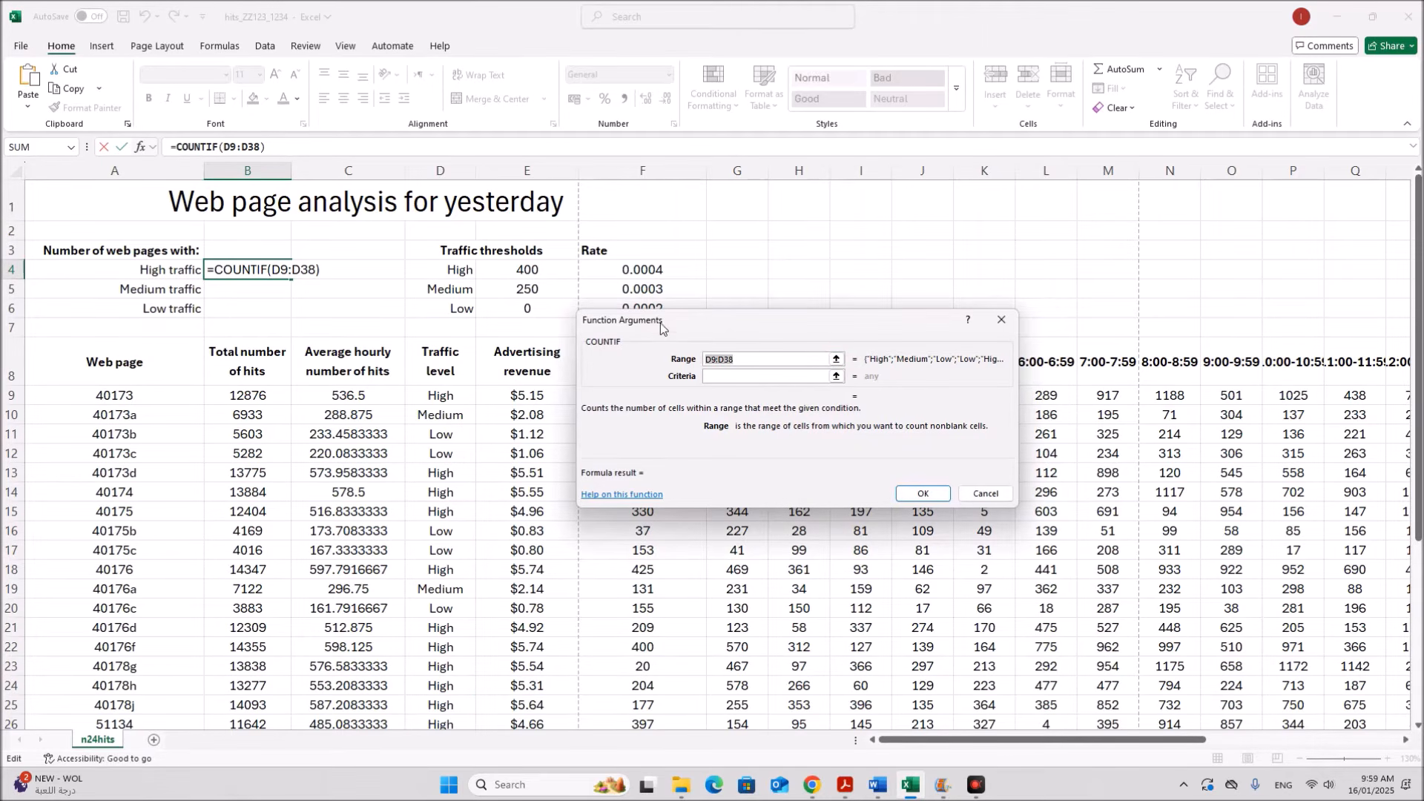
key(F4)
click(771, 376)
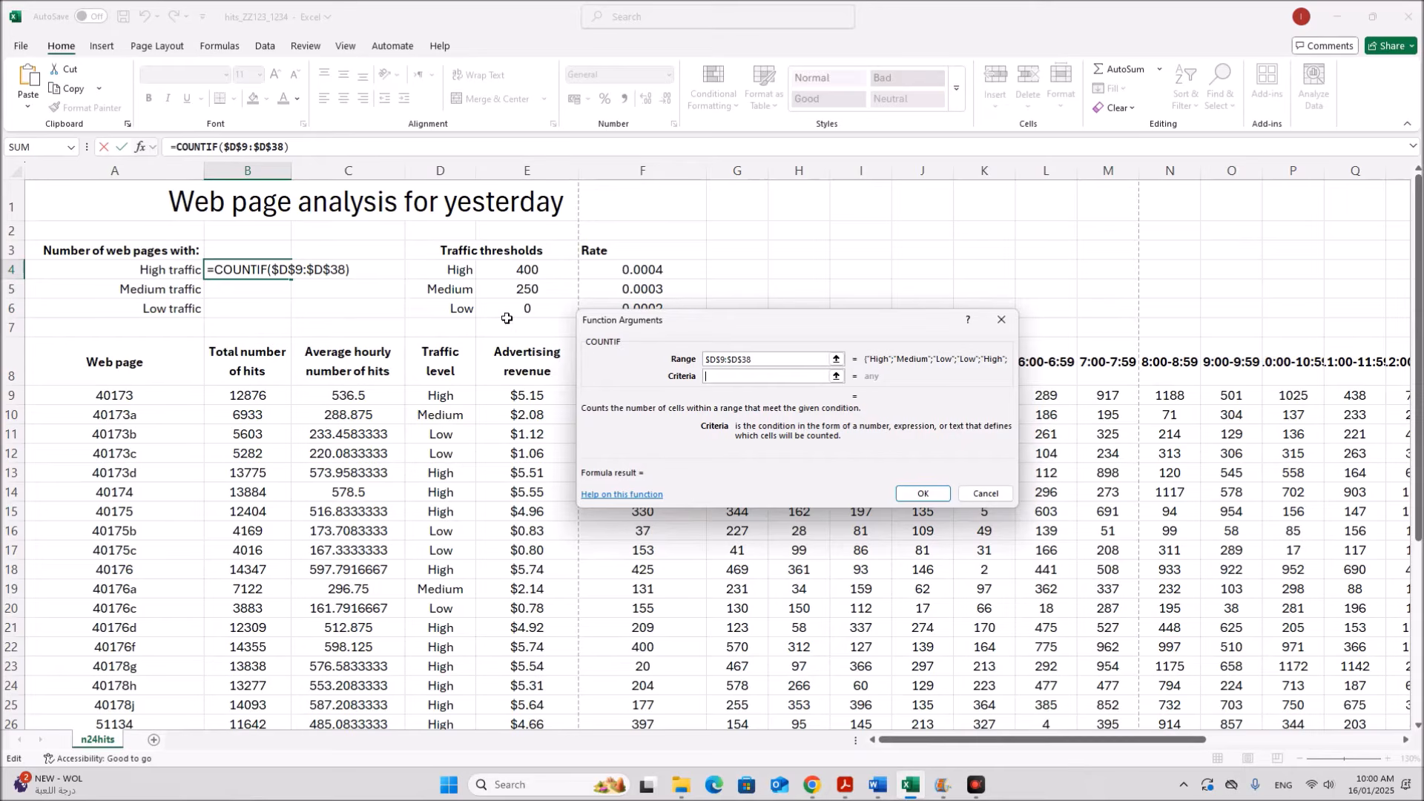
click(457, 272)
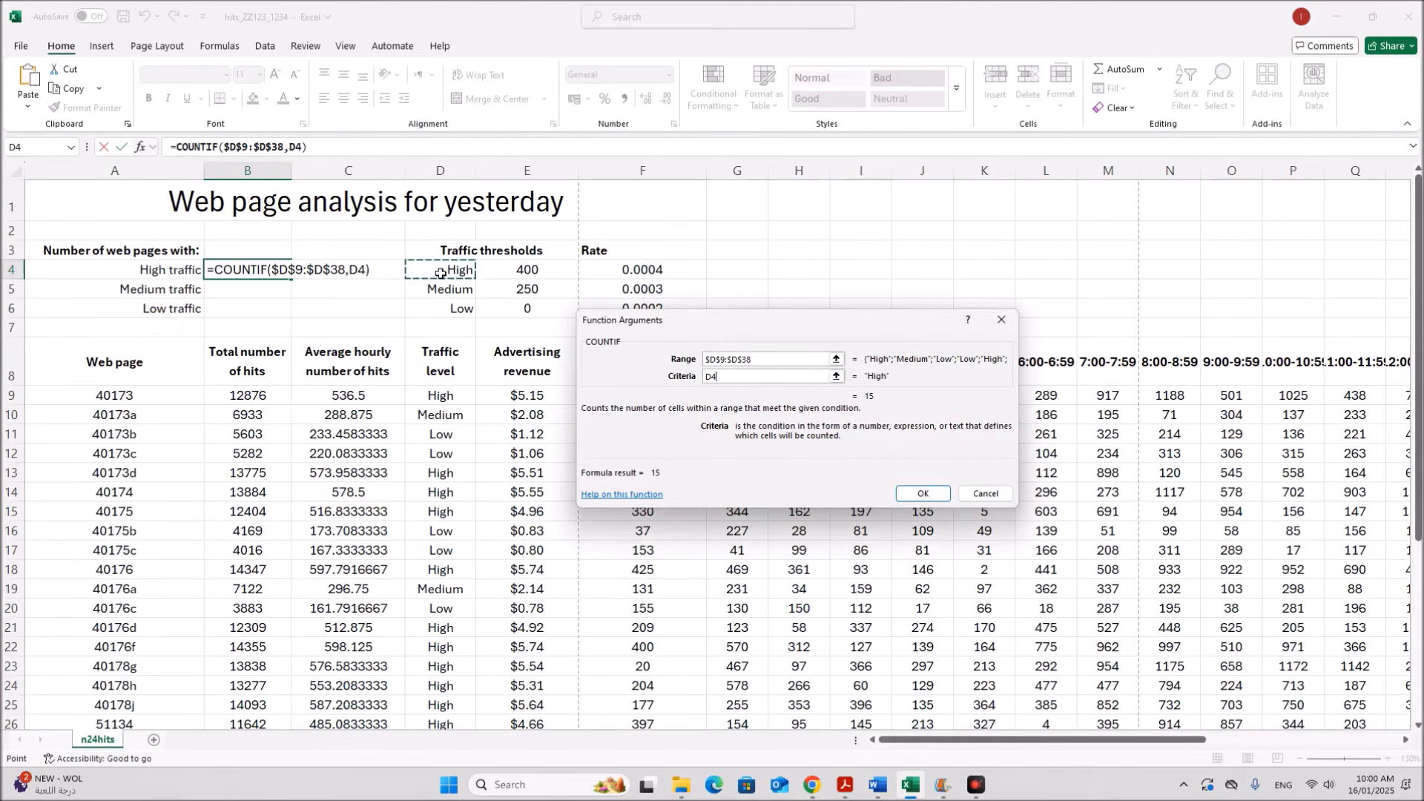
click(922, 493)
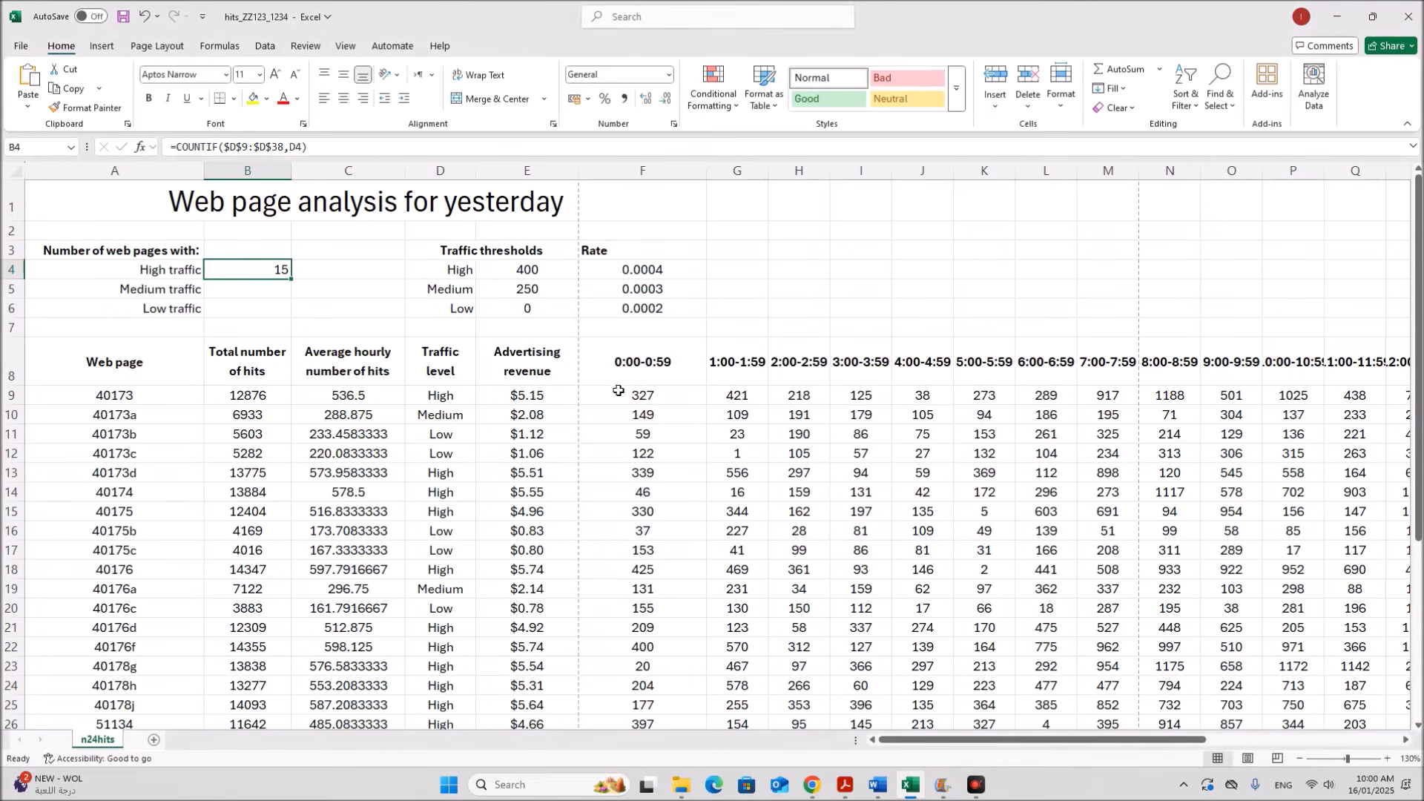
Step: Replicate the B4 counting formula to B5 and B6 for medium and low traffic, checking the references in B4 and B5
double_click(276, 267)
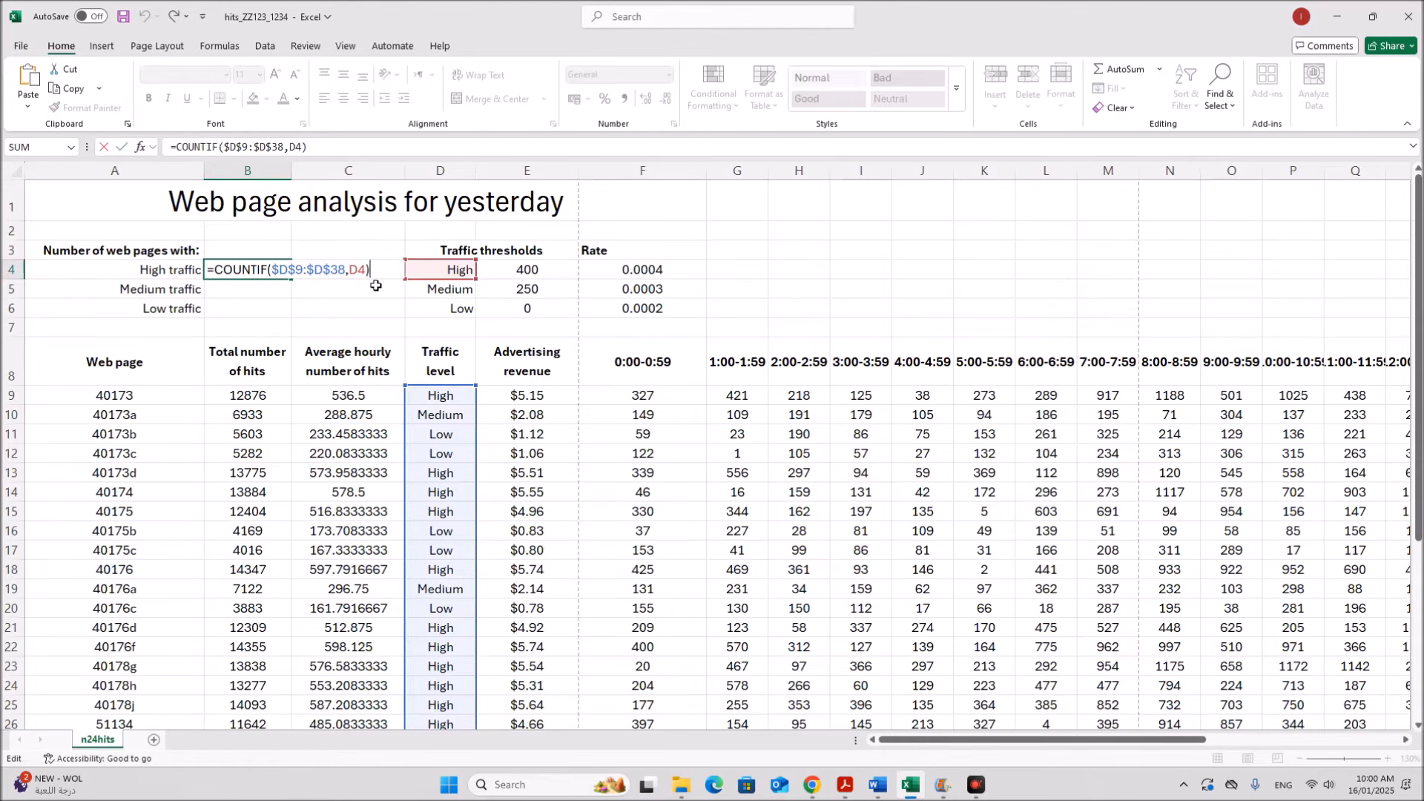
key(Return)
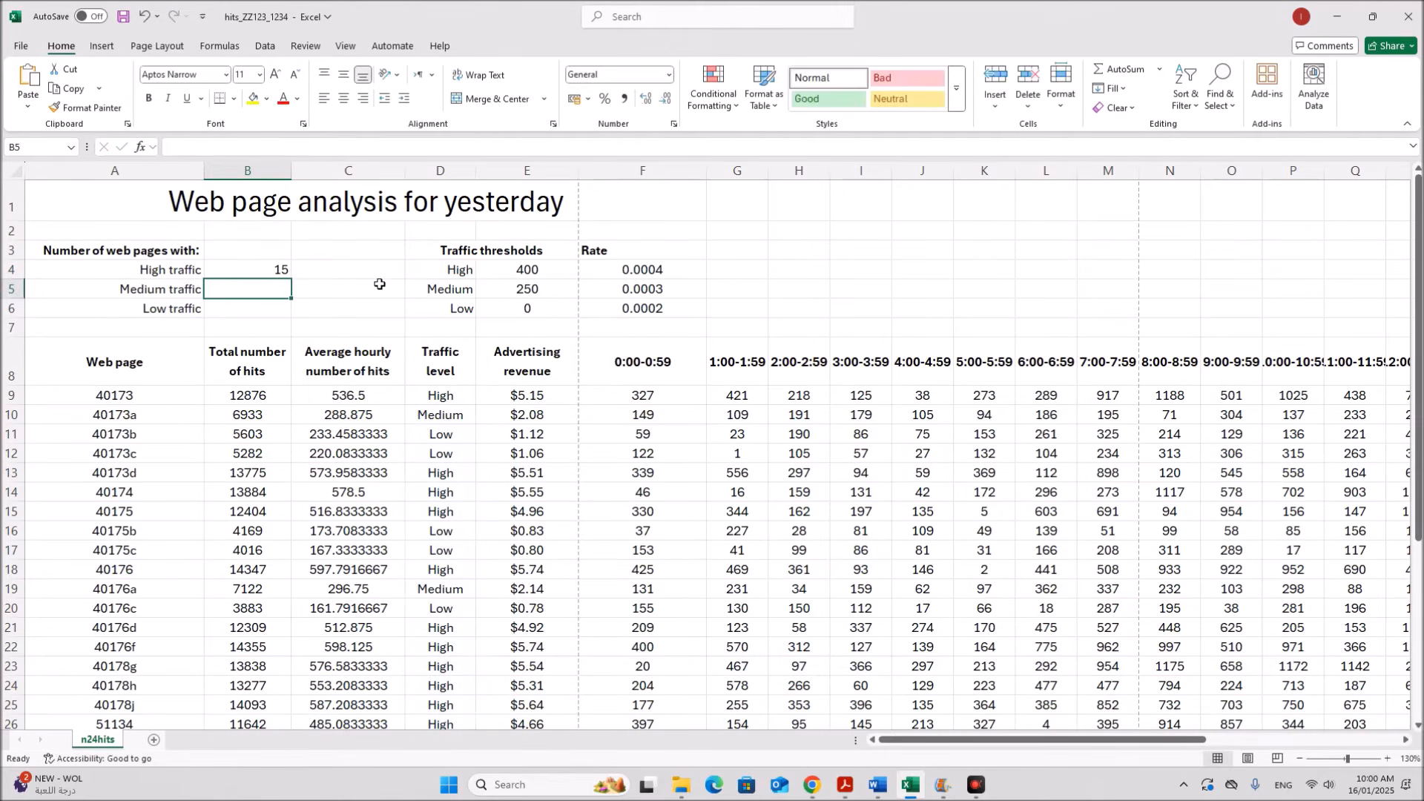
click(273, 270)
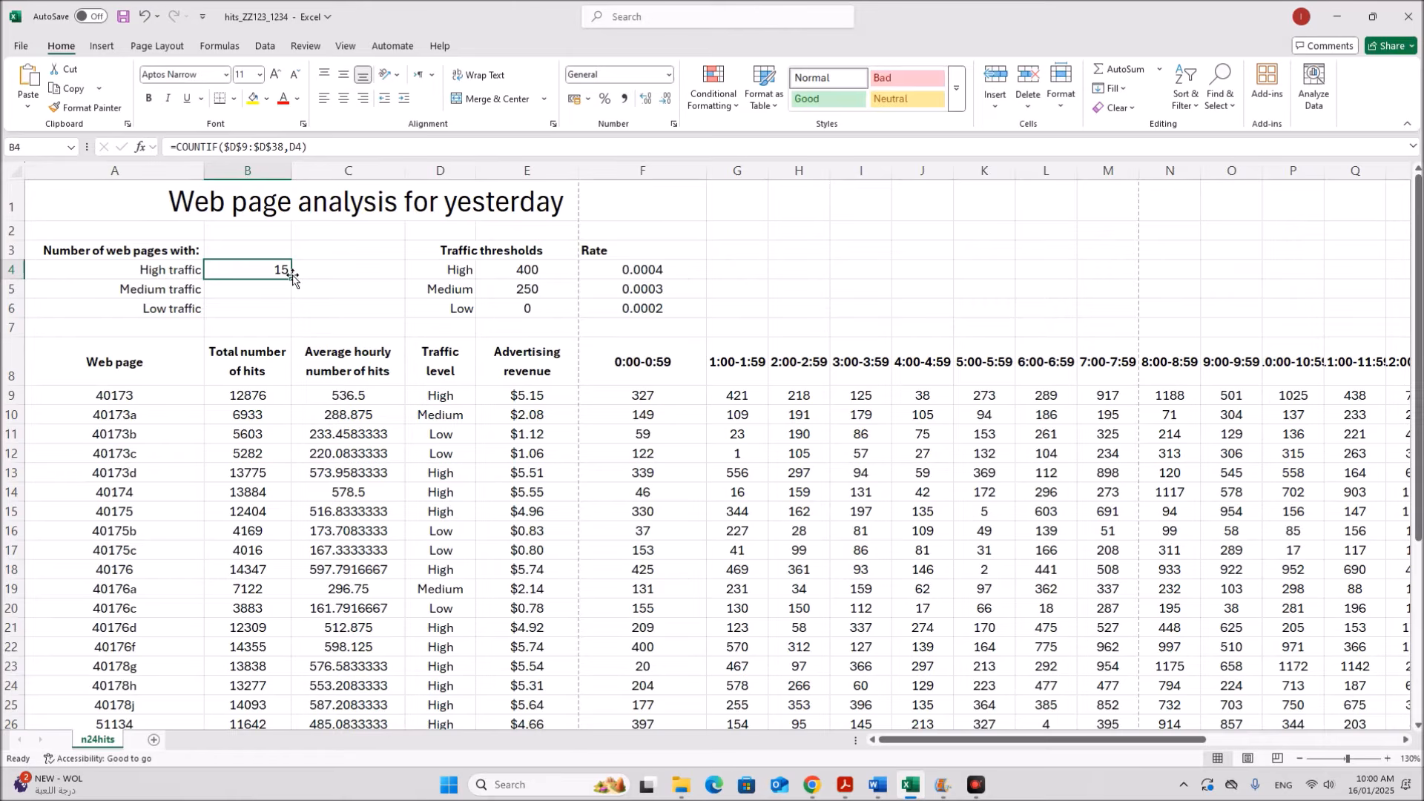
drag(291, 281, 282, 320)
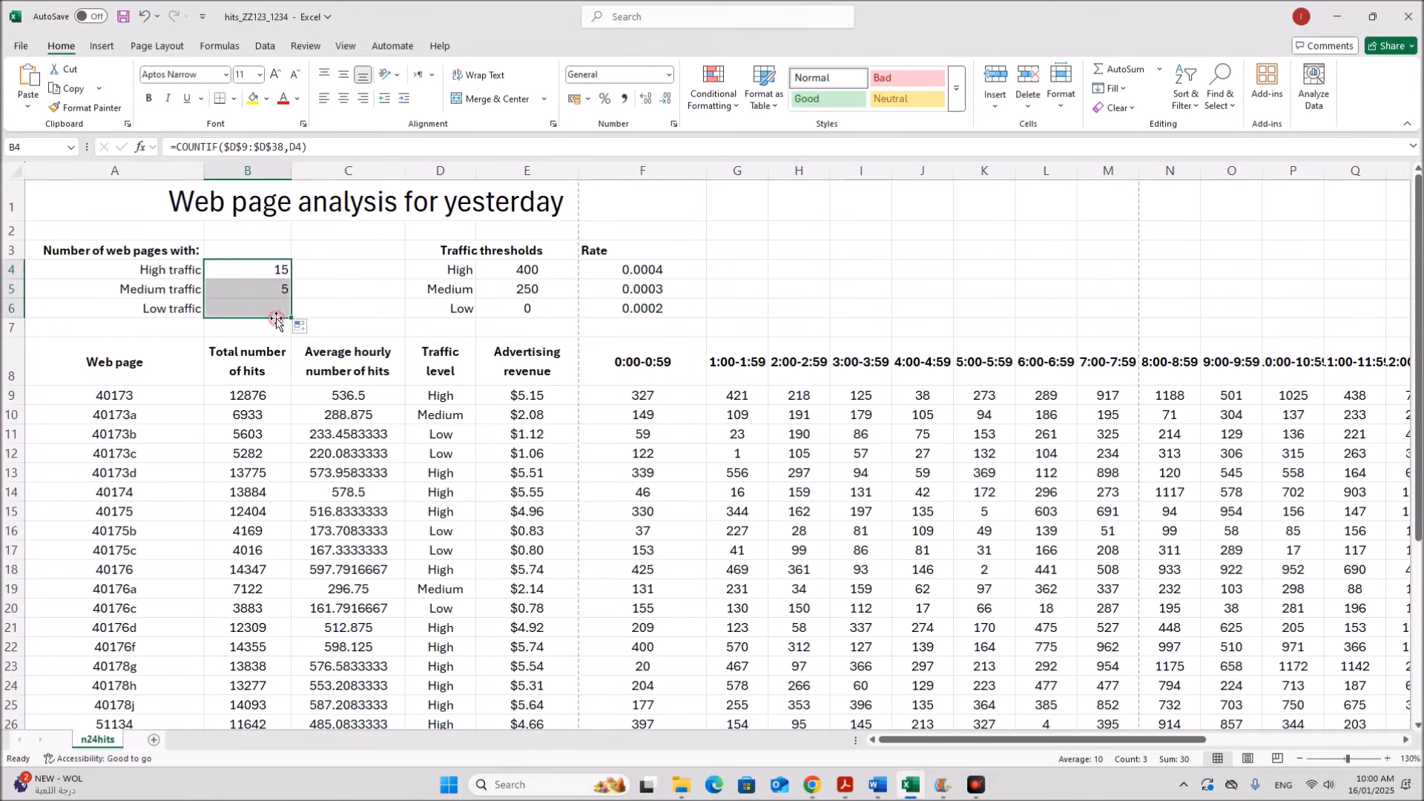
double_click(265, 293)
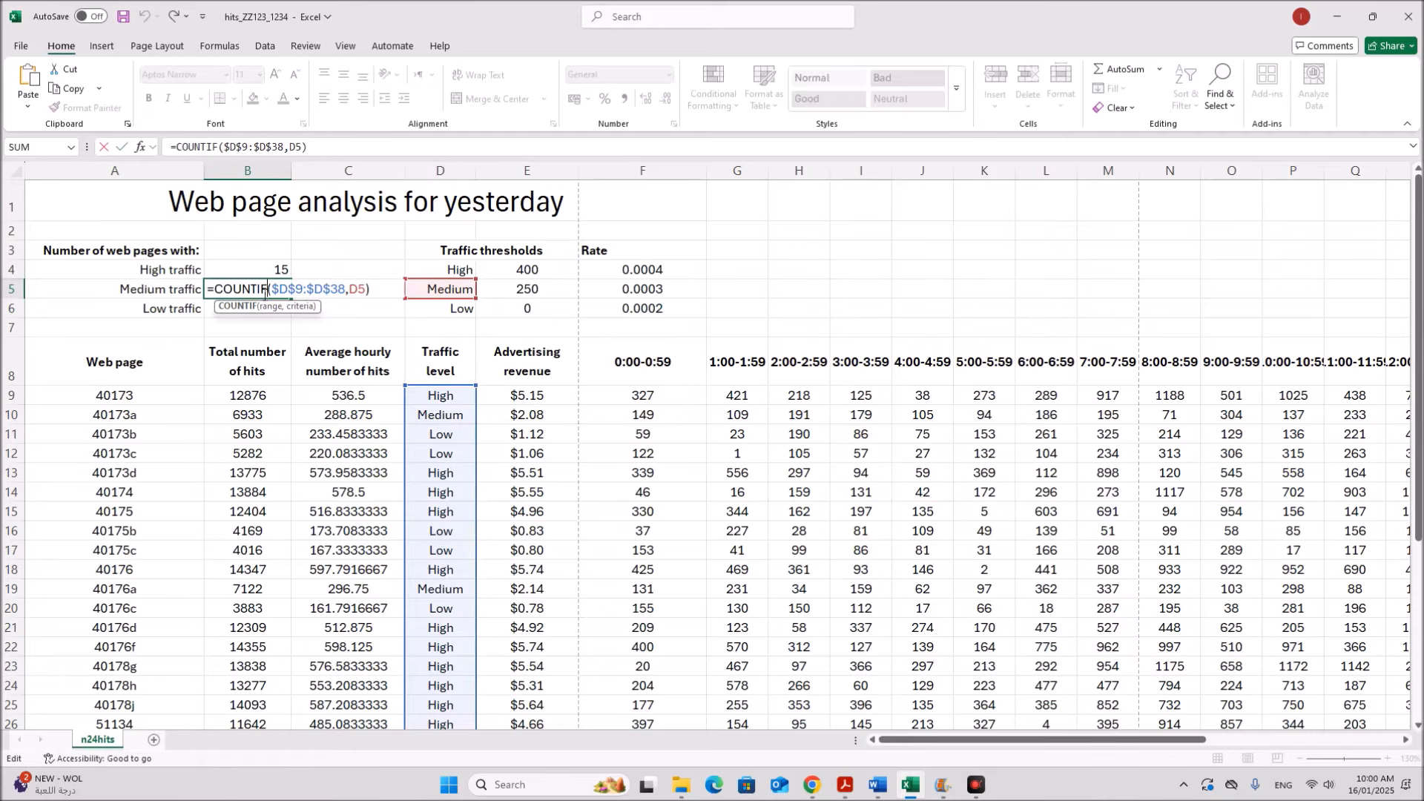
key(Return)
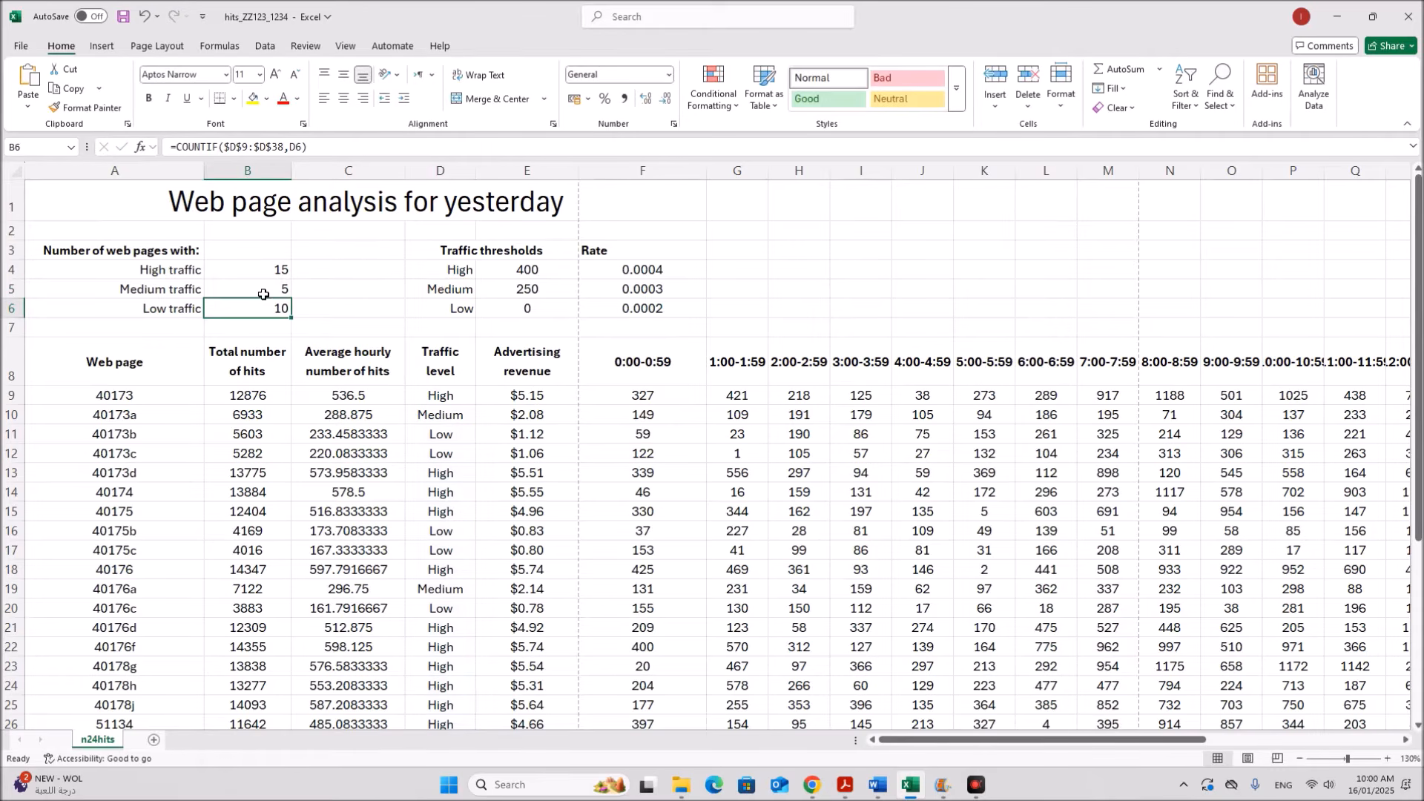
Step: Read the end of step 9 in the exam paper PDF and save the spreadsheet in Excel
click(845, 785)
scroll(799, 603, down, 2)
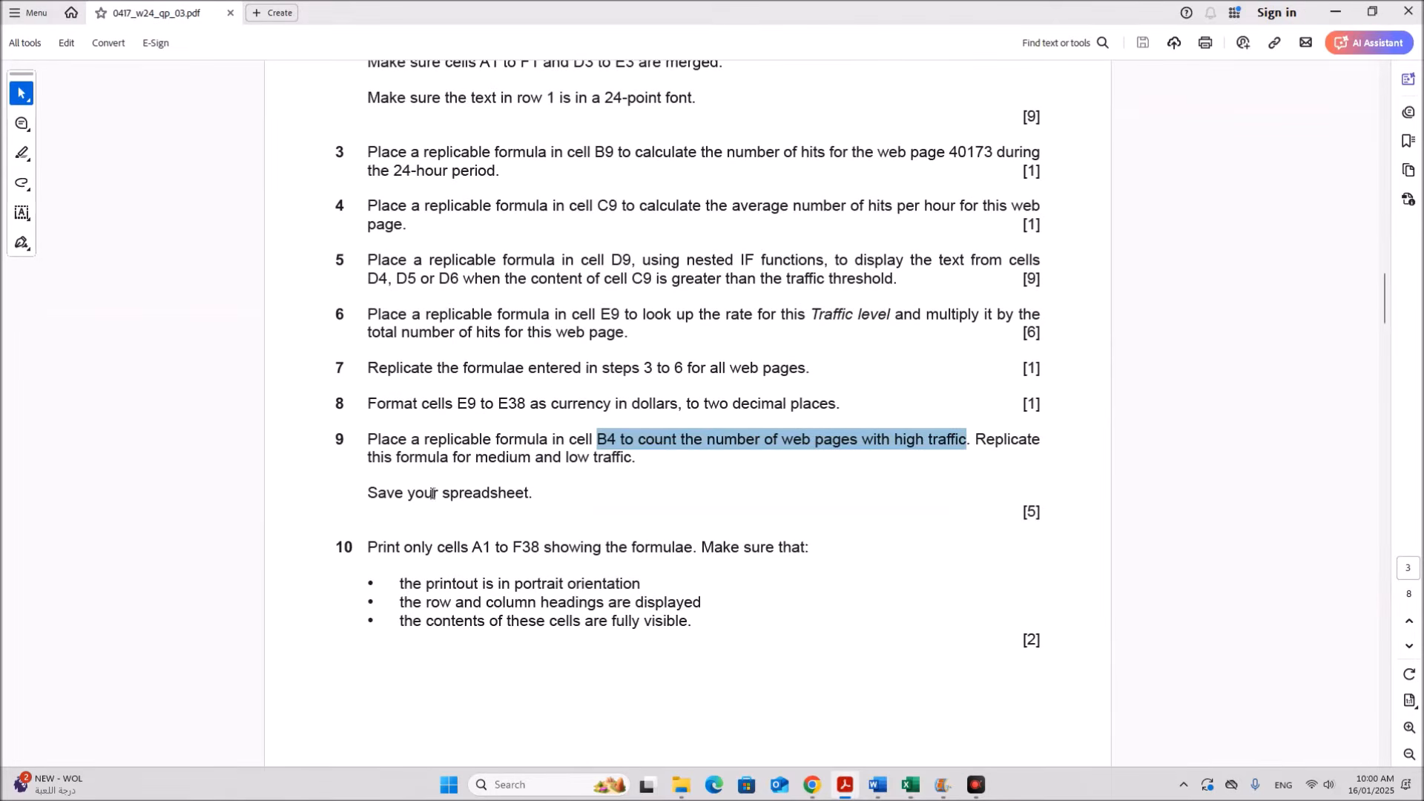
click(912, 780)
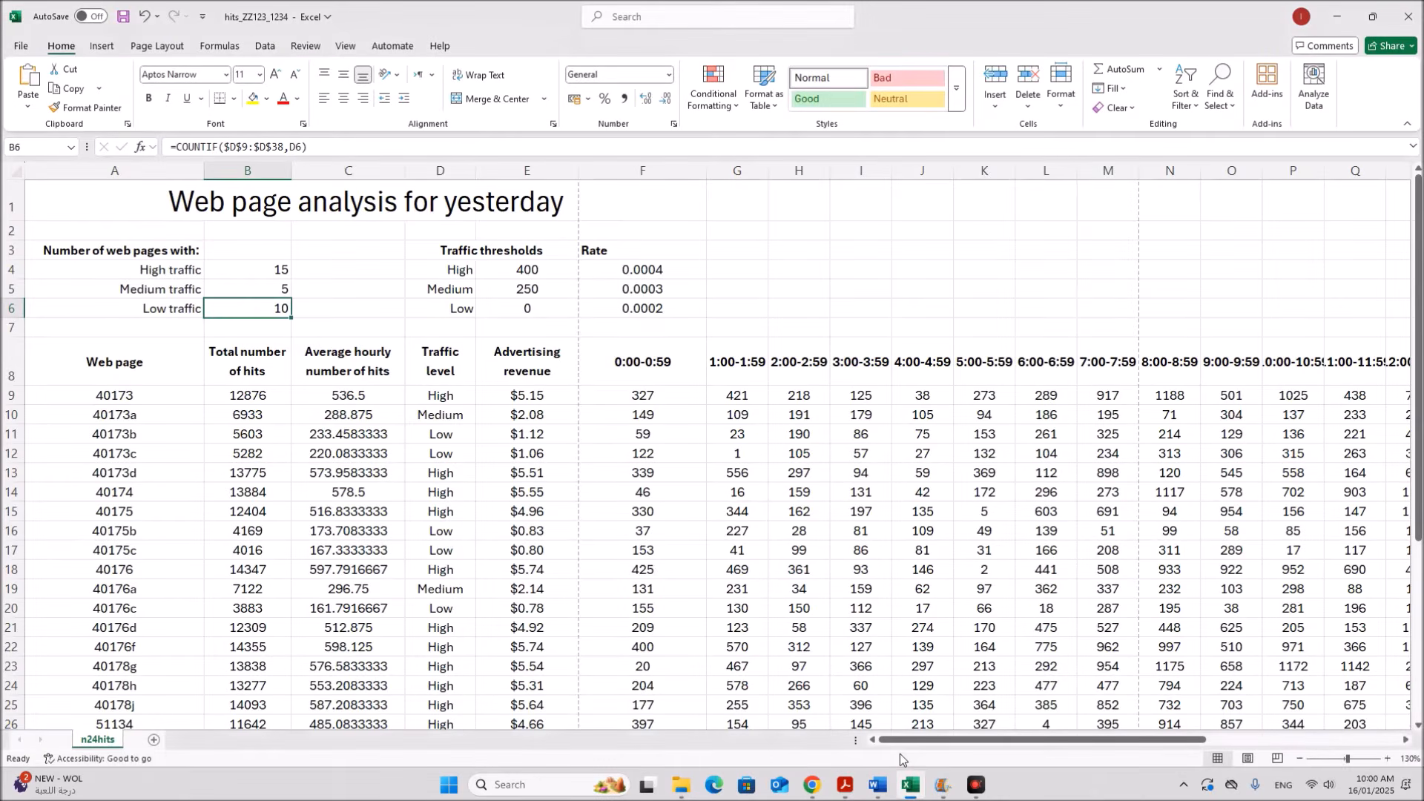
Step: Switch to the exam paper PDF and read step 10 about printing cells A1 to F38 with the formulae
click(844, 783)
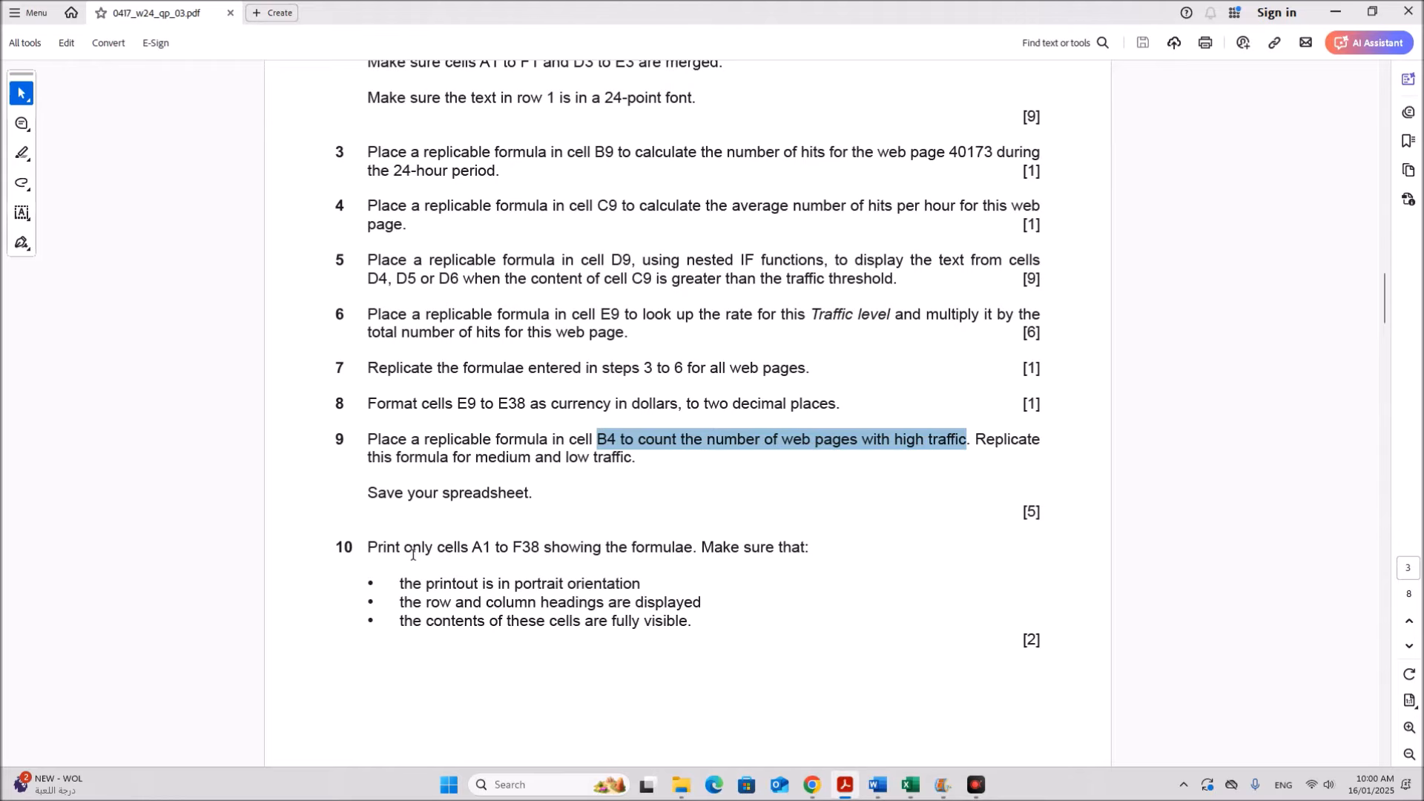
drag(468, 547, 650, 551)
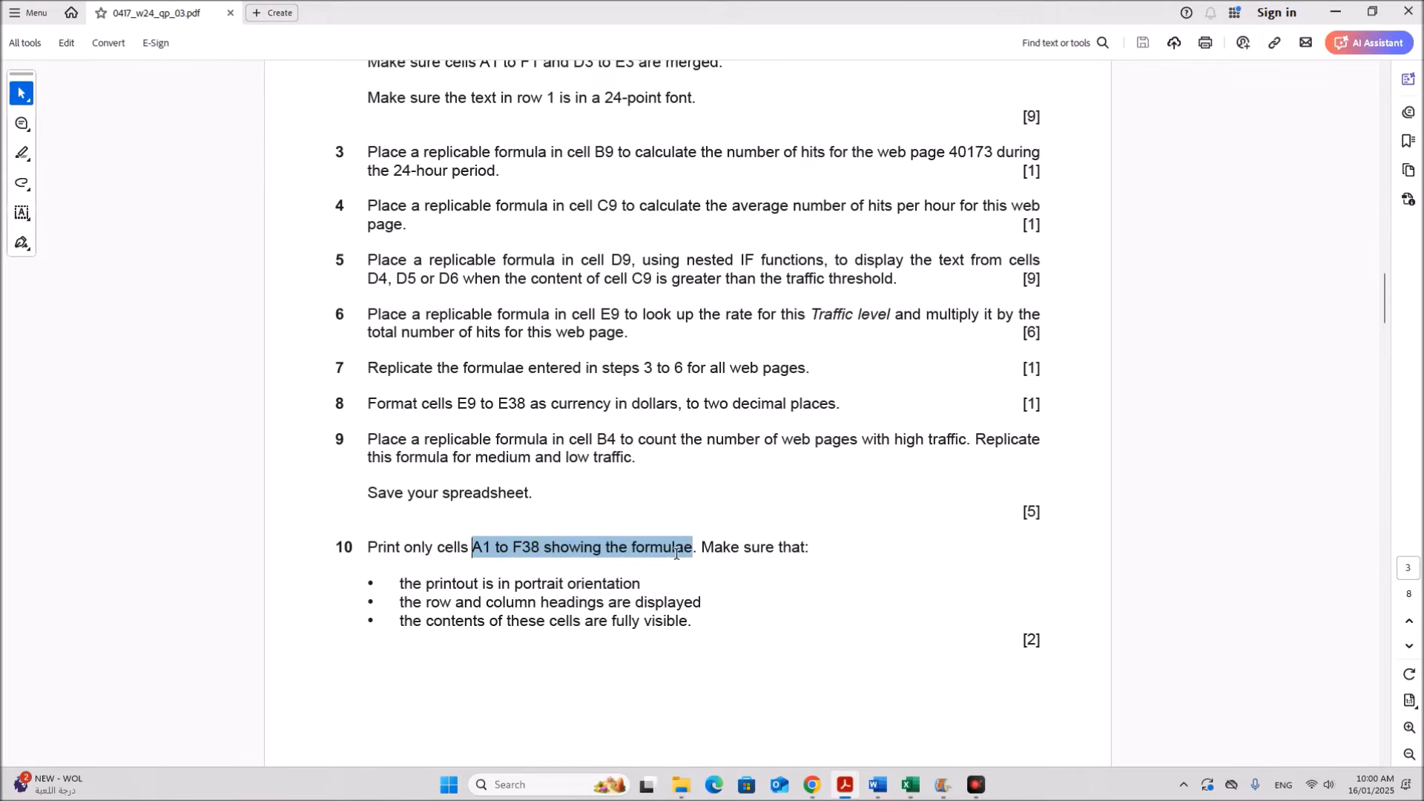
drag(677, 554, 664, 582)
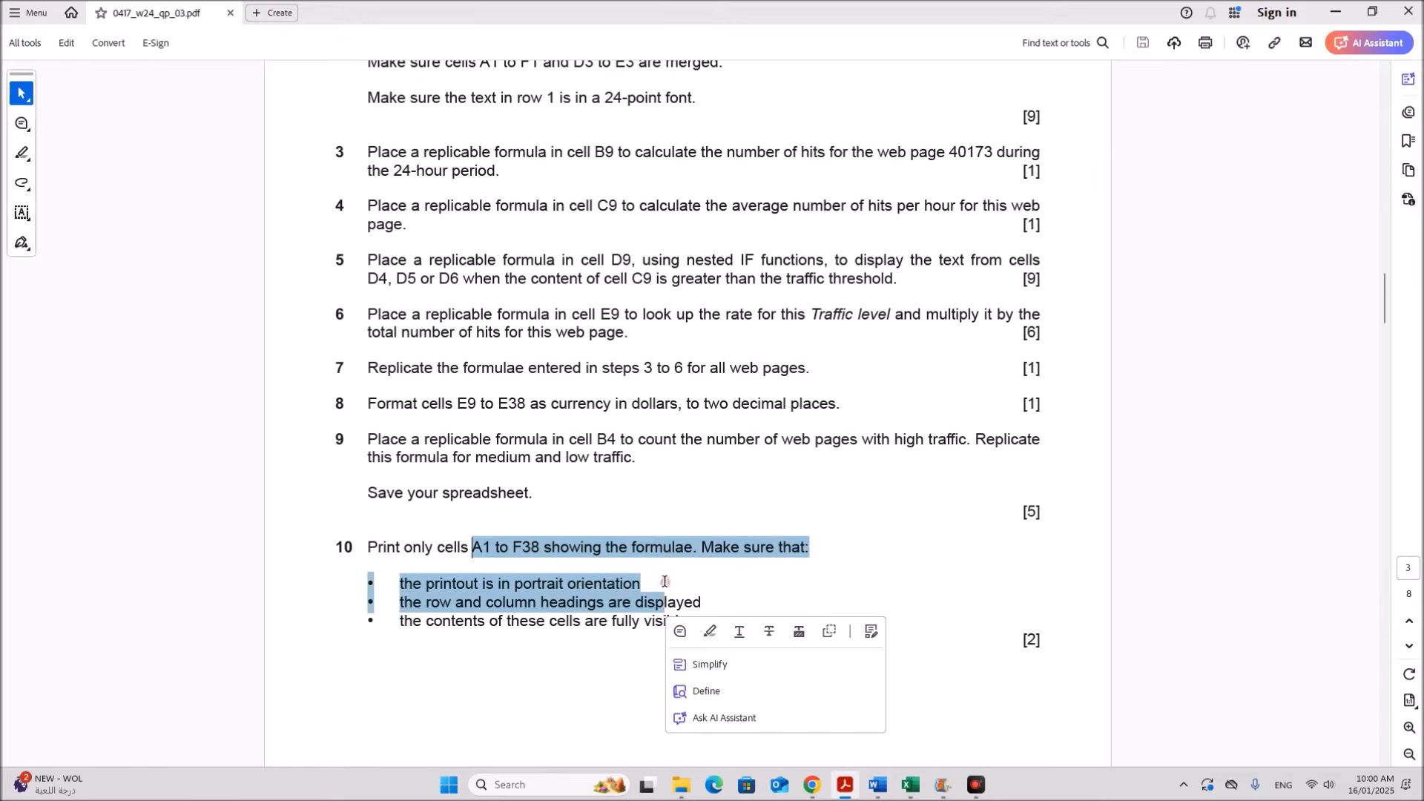
click(582, 598)
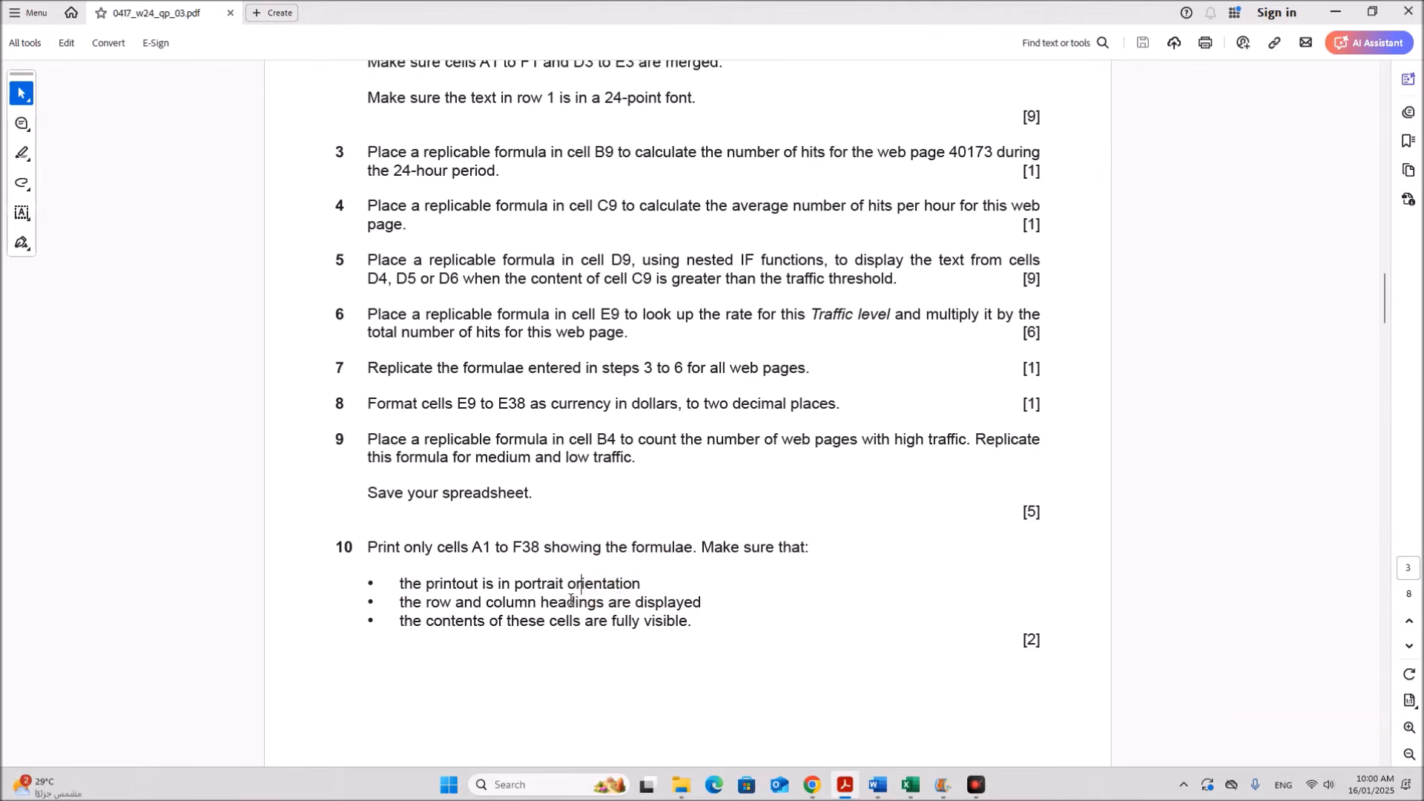
drag(539, 605, 701, 605)
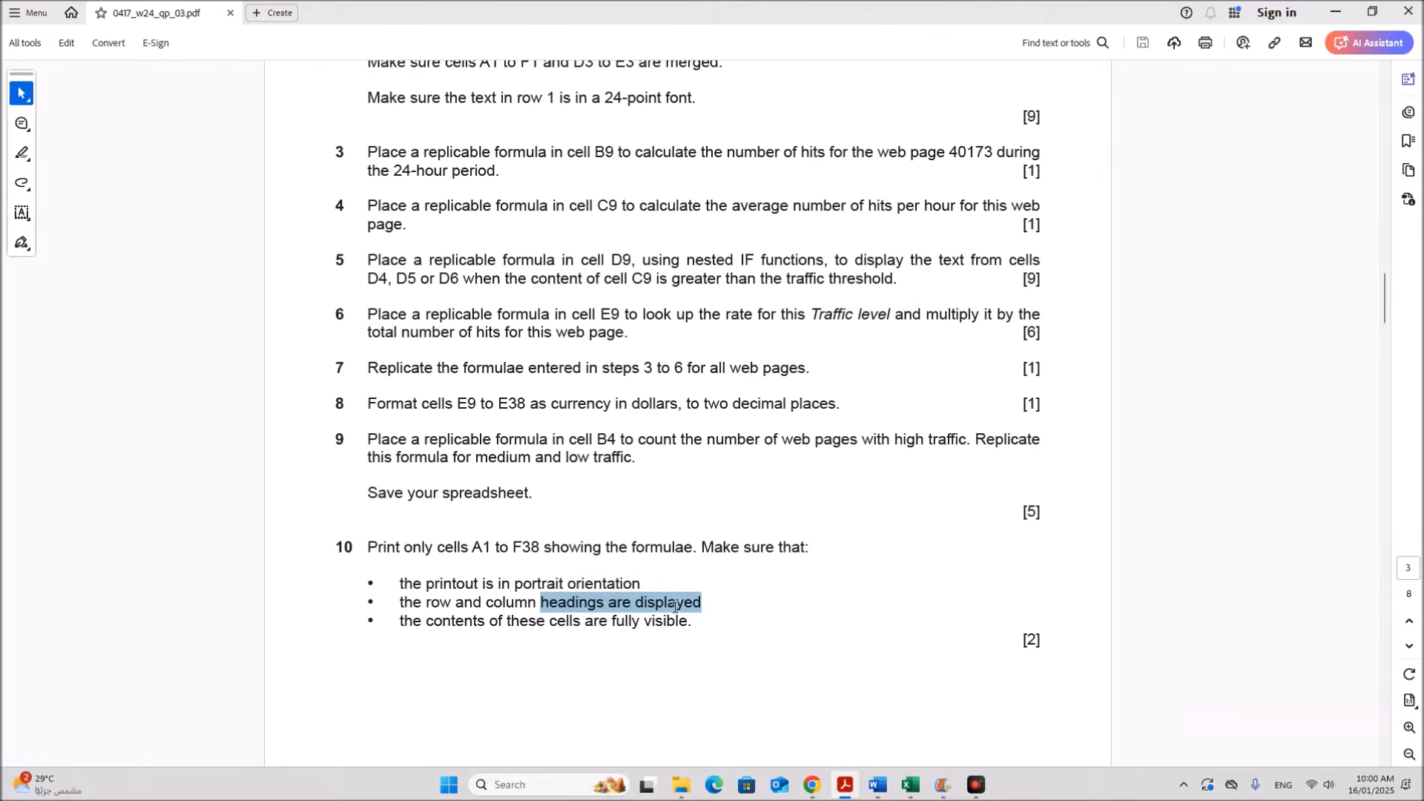
Step: In Excel, select cells A1 to F38 and view the print preview of the sheet
click(911, 784)
click(409, 532)
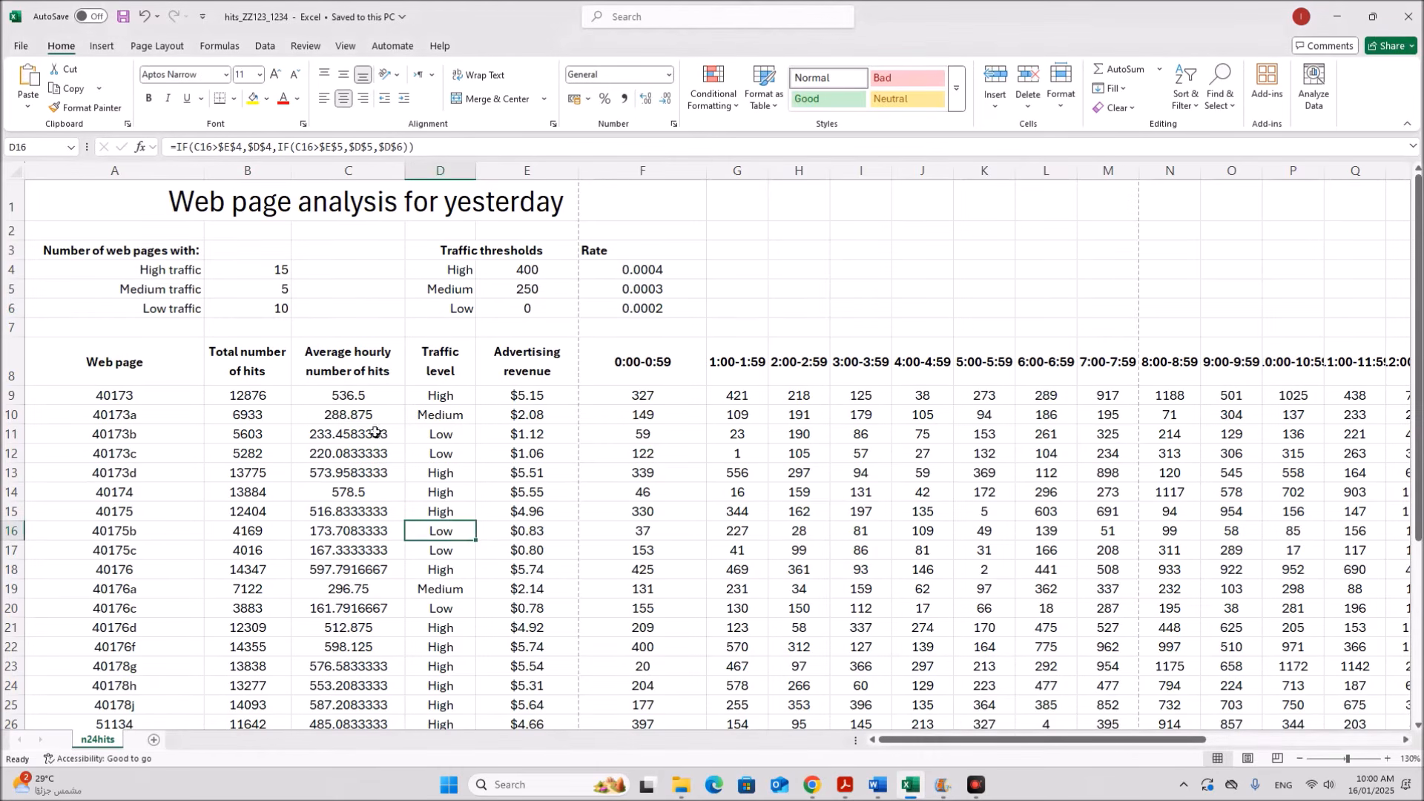
click(140, 215)
drag(139, 217, 126, 694)
scroll(301, 625, up, 4)
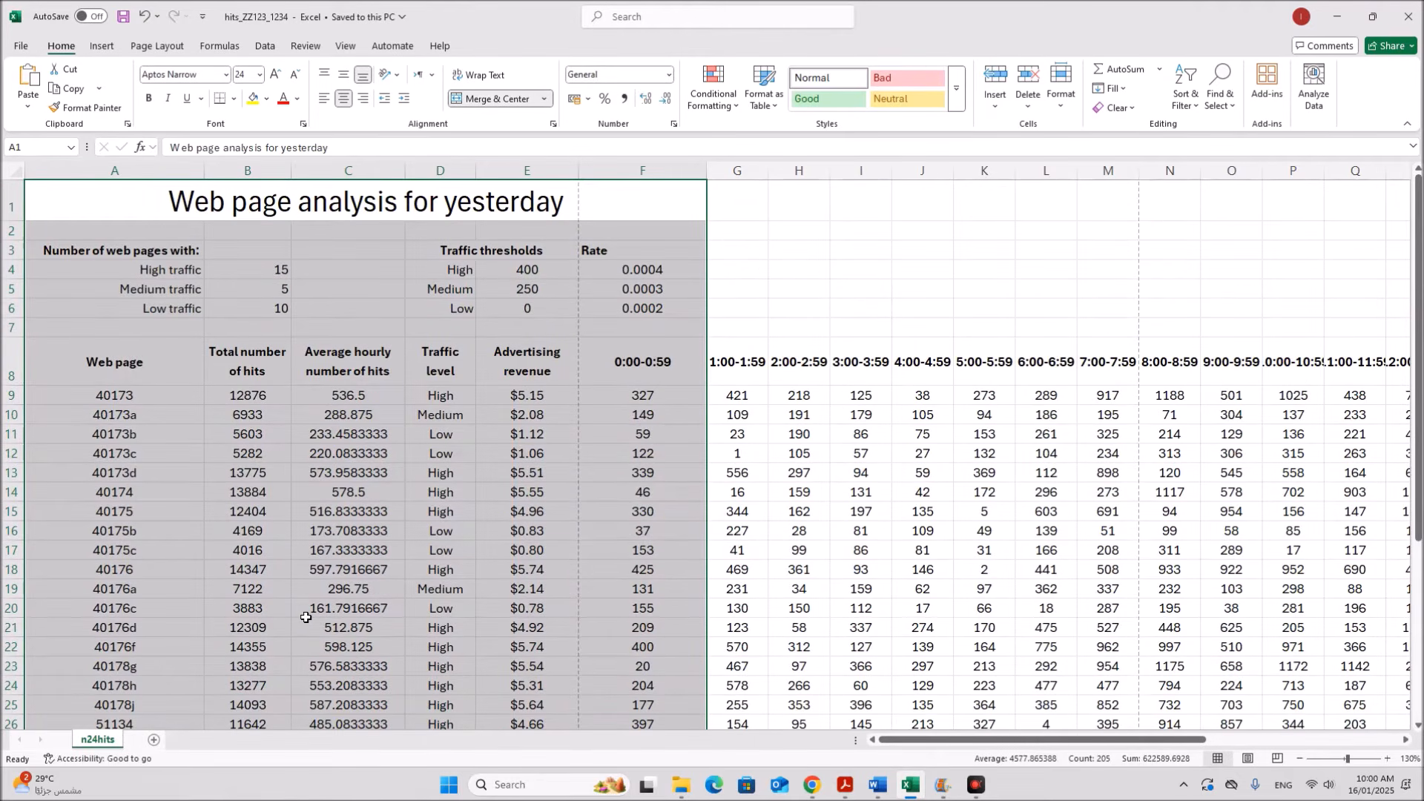
click(20, 47)
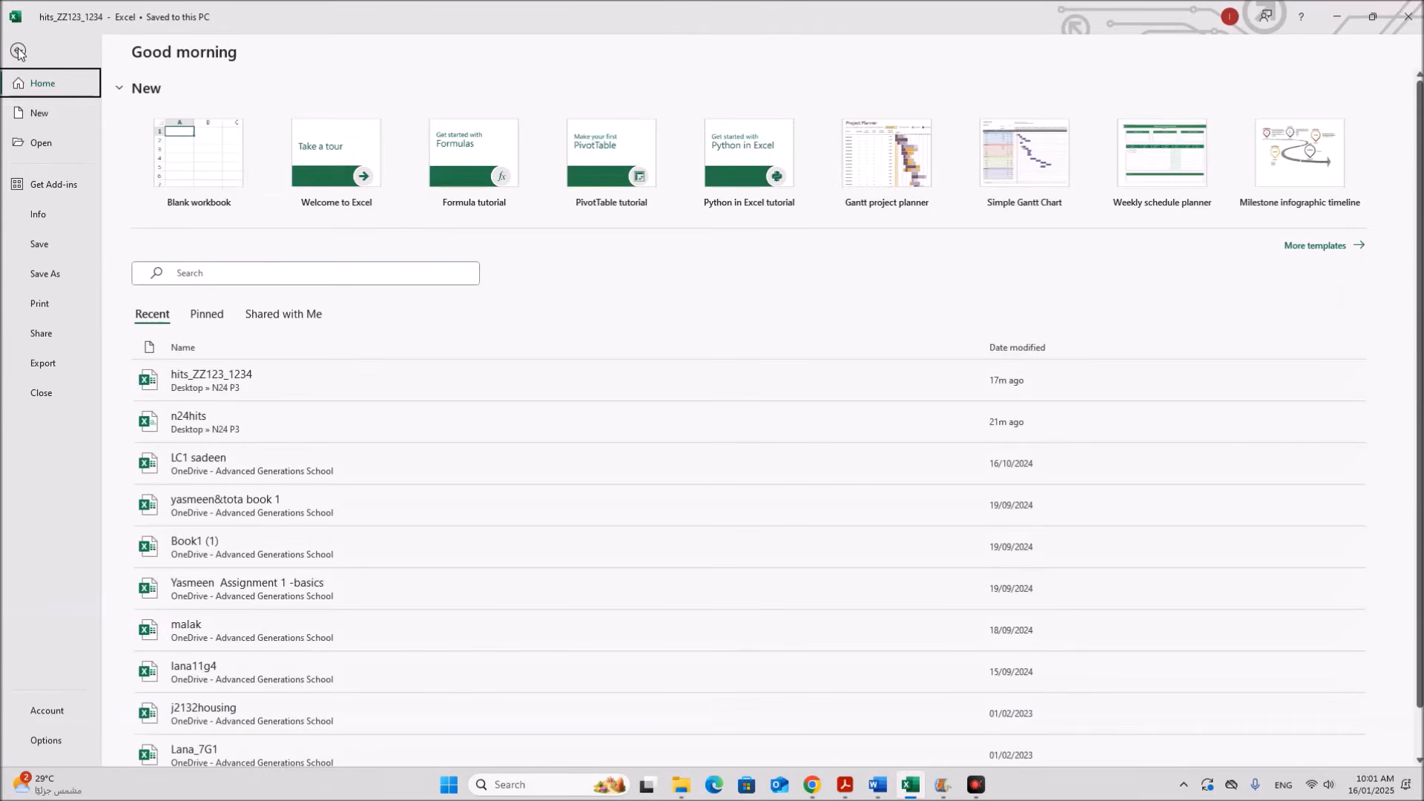
click(42, 304)
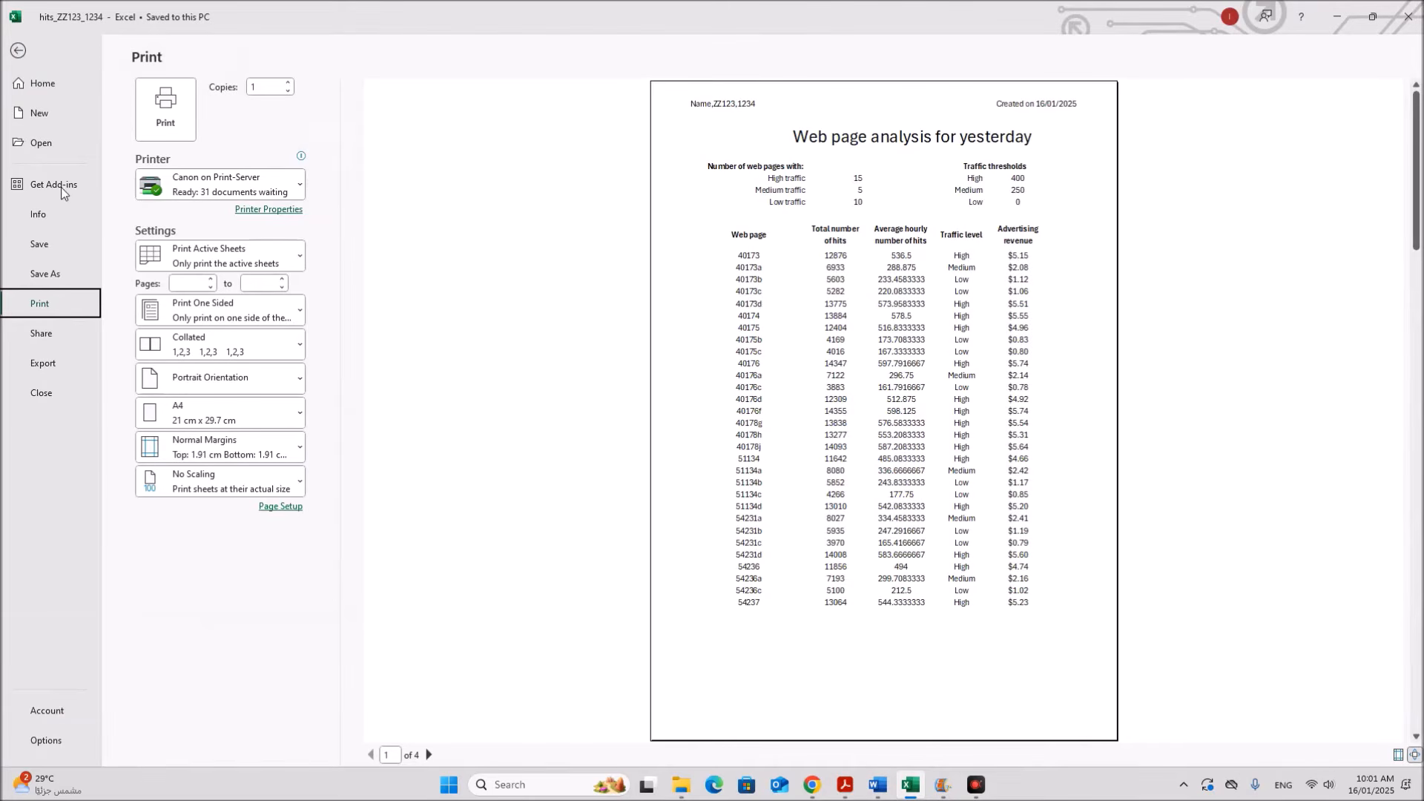
click(19, 49)
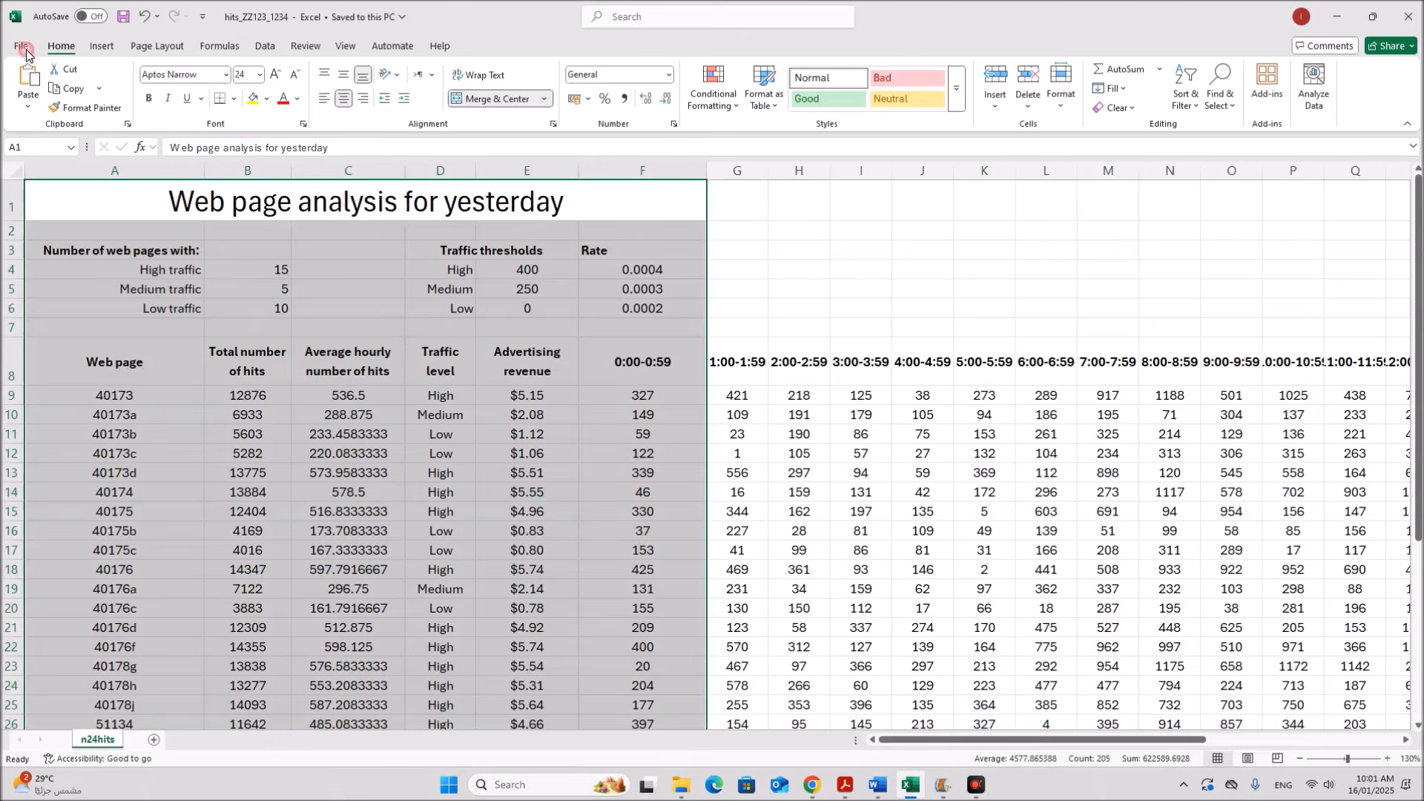
Step: Show the formulae in the worksheet and autofit all column widths so the cell contents are fully visible
click(223, 46)
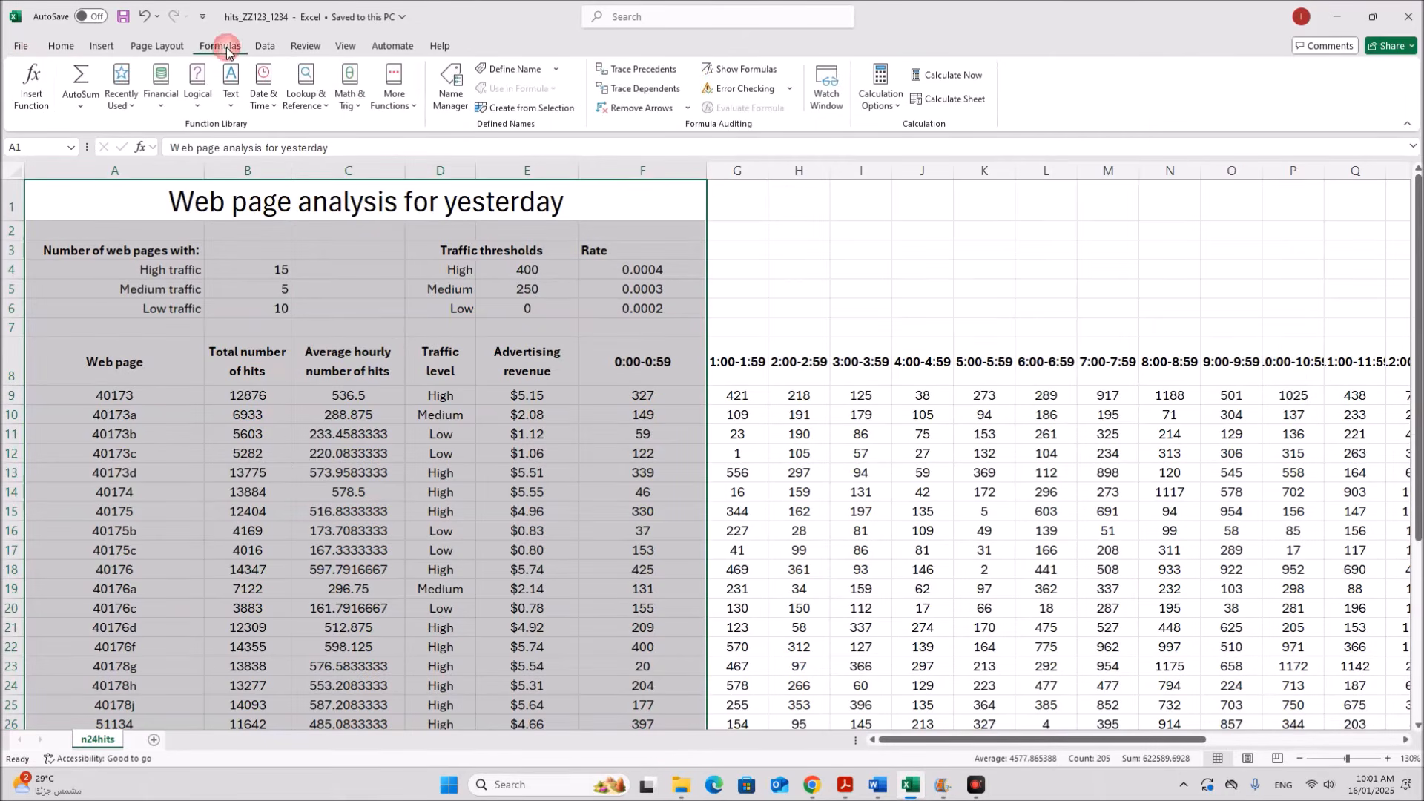
click(722, 72)
click(602, 531)
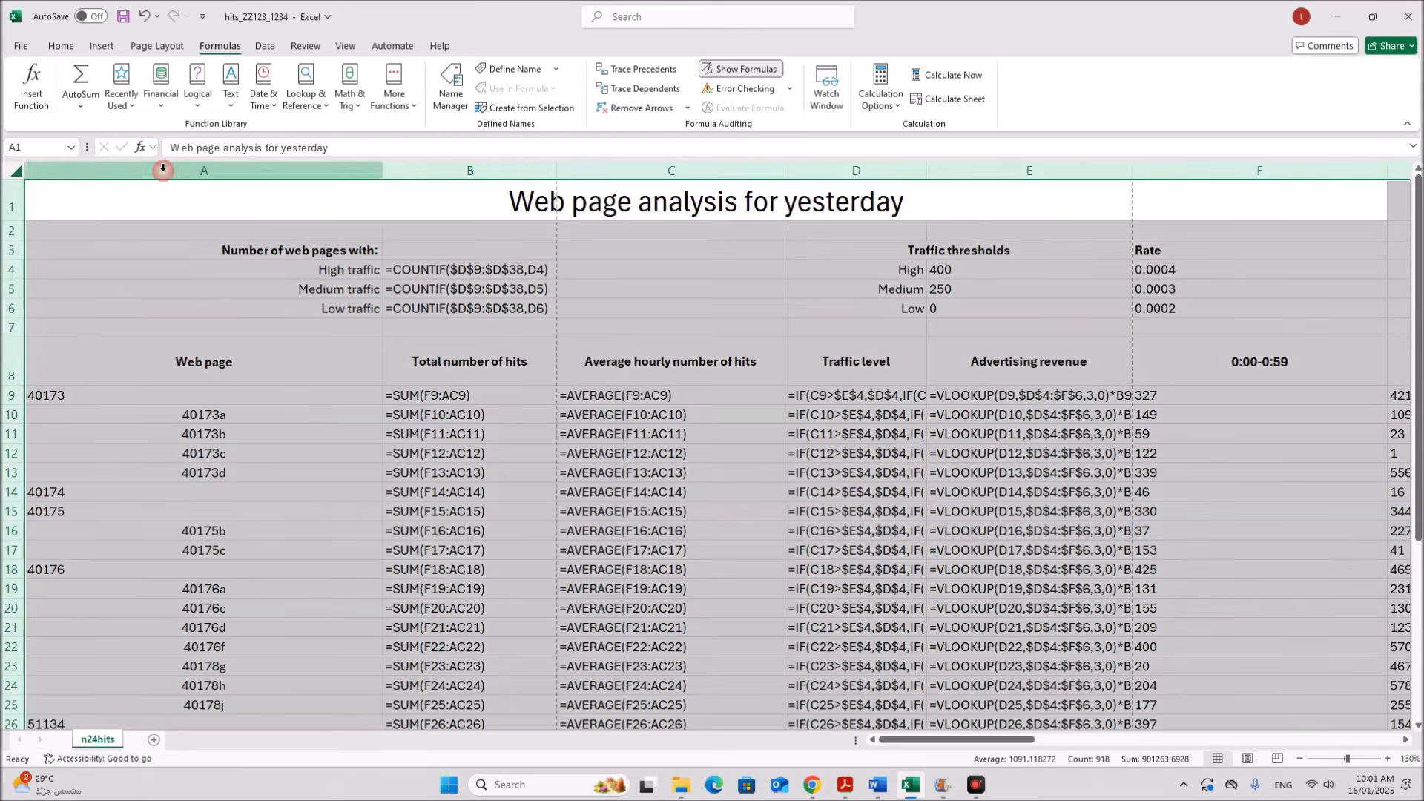
click(15, 170)
double_click(384, 169)
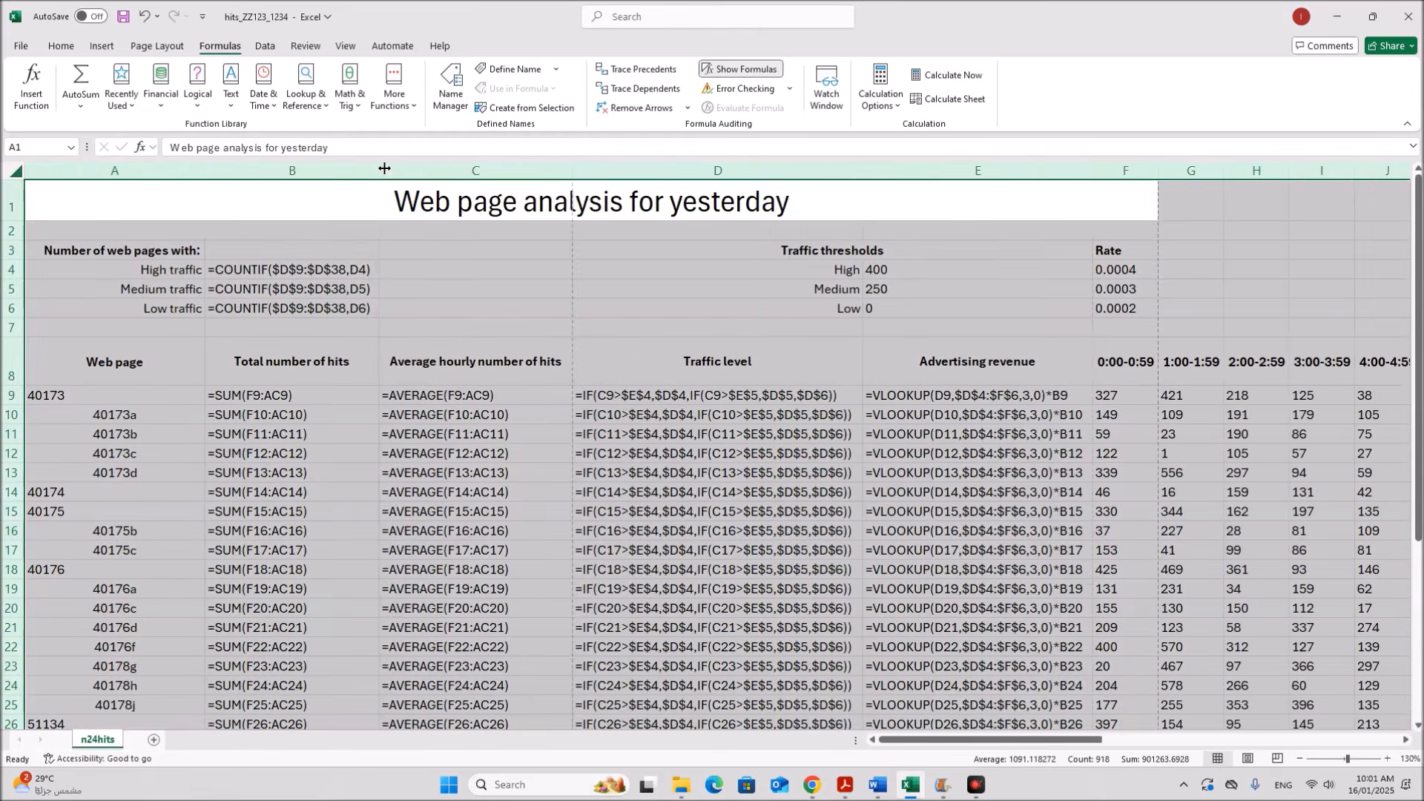
click(501, 568)
Step: Check step 10 in the exam paper PDF, and in Excel select cells A1 to F38 and view the print preview
click(845, 784)
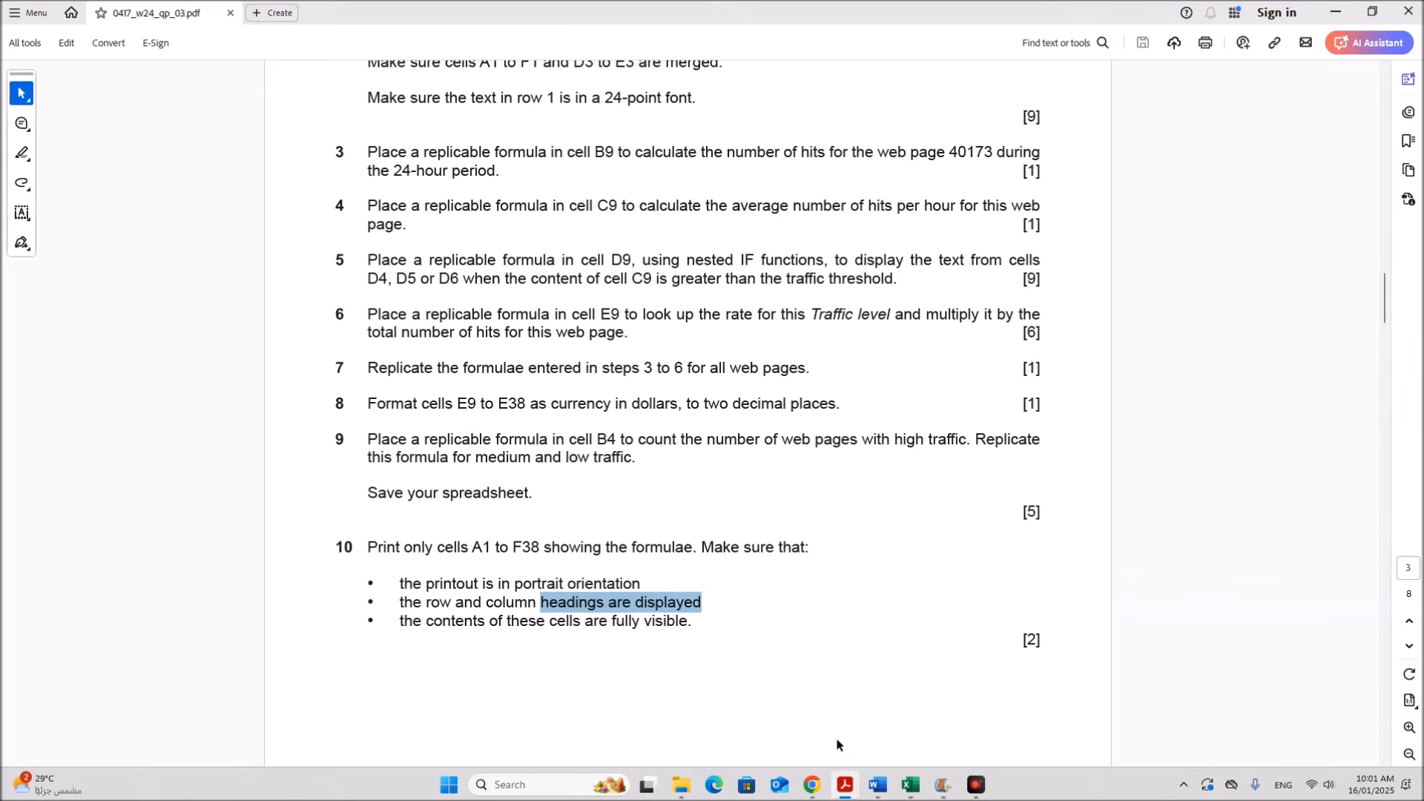
click(911, 785)
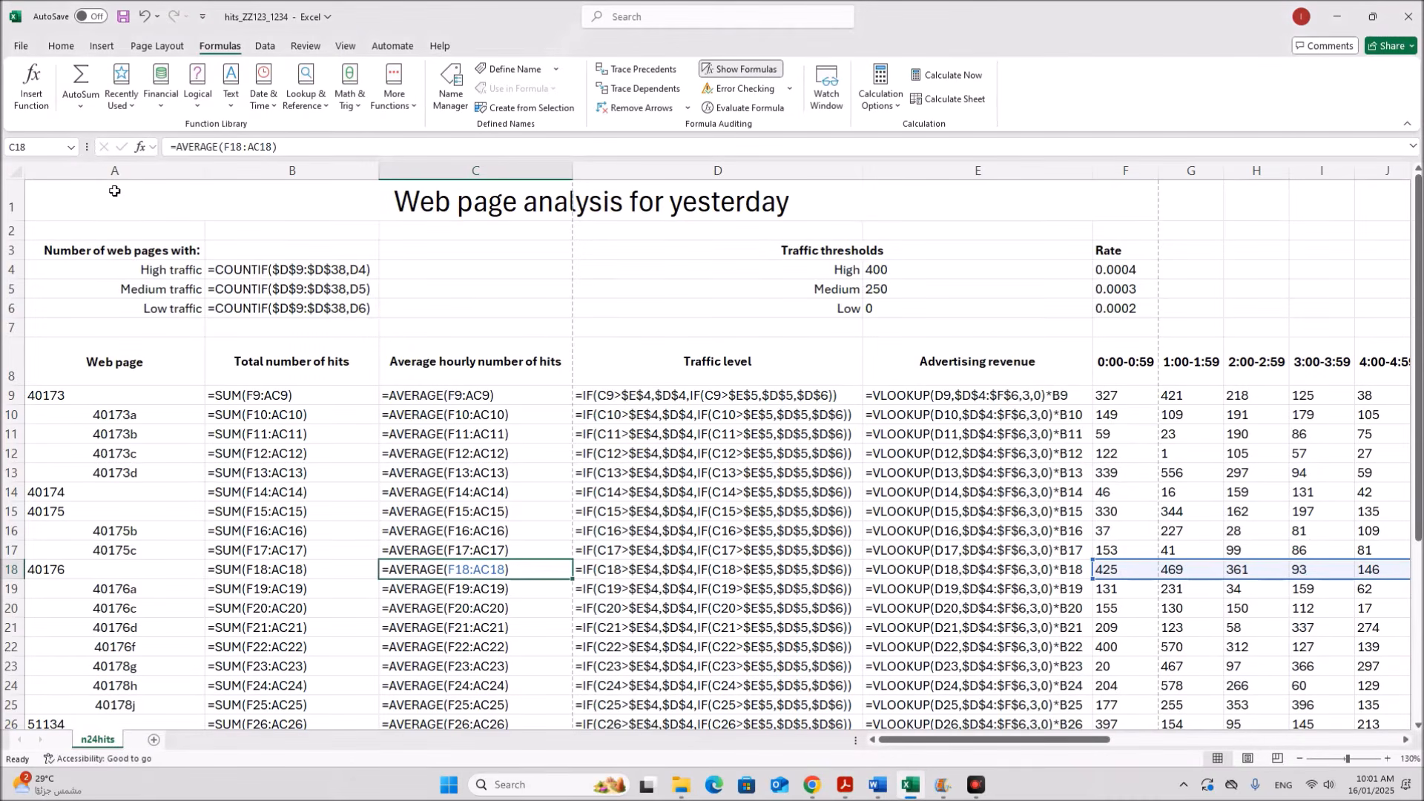
click(216, 205)
drag(216, 206, 829, 683)
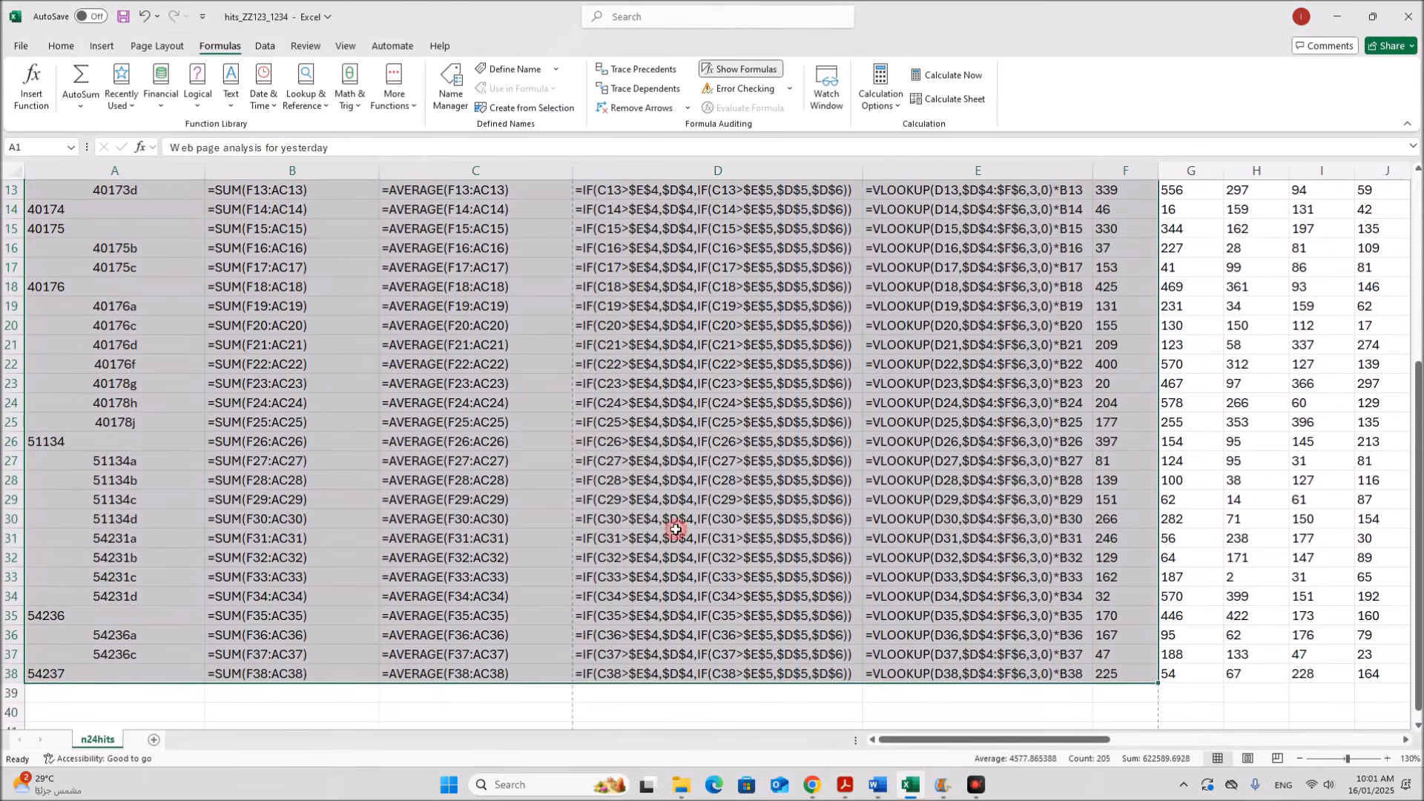
click(22, 47)
click(47, 310)
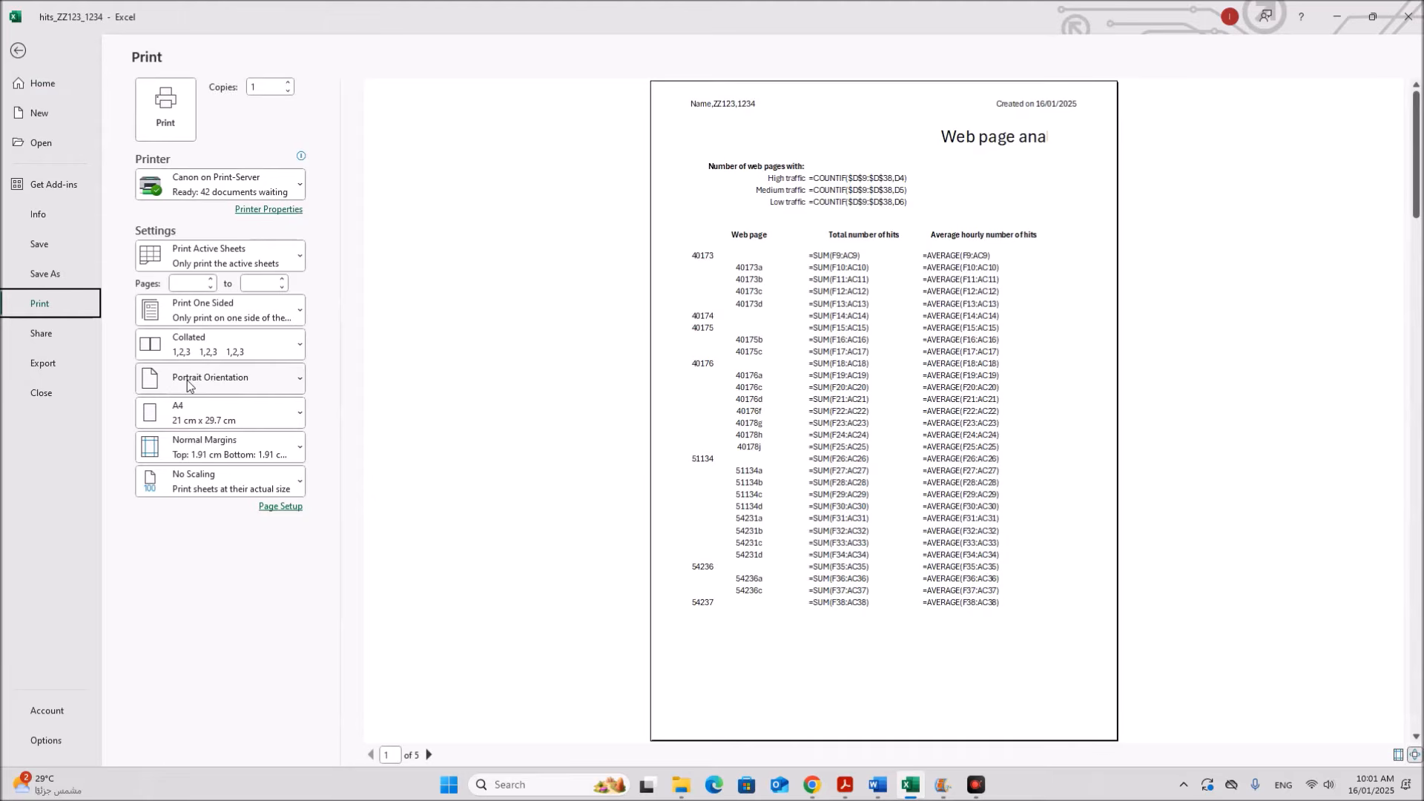
Step: Turn on row and column headings for the printout in the page setup
click(285, 508)
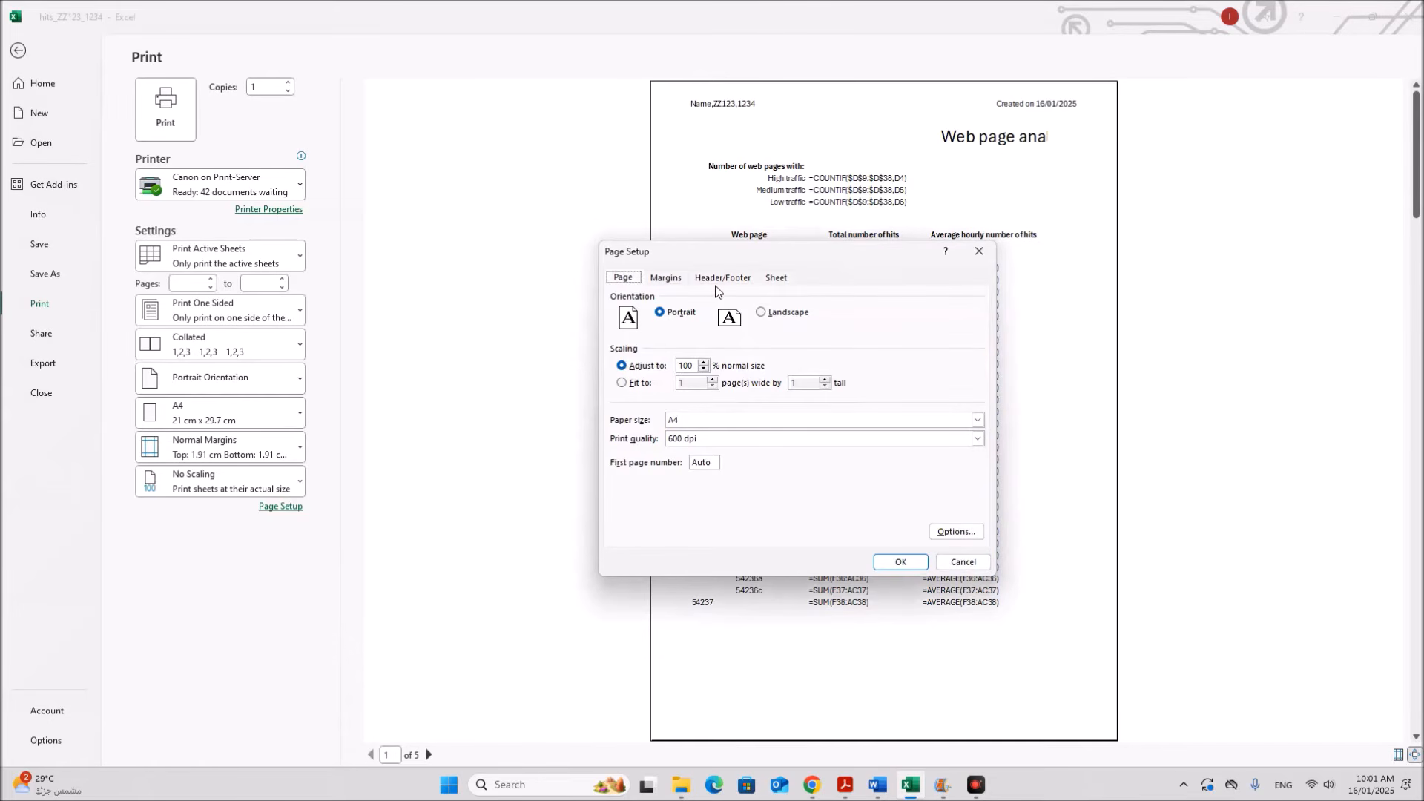
click(776, 282)
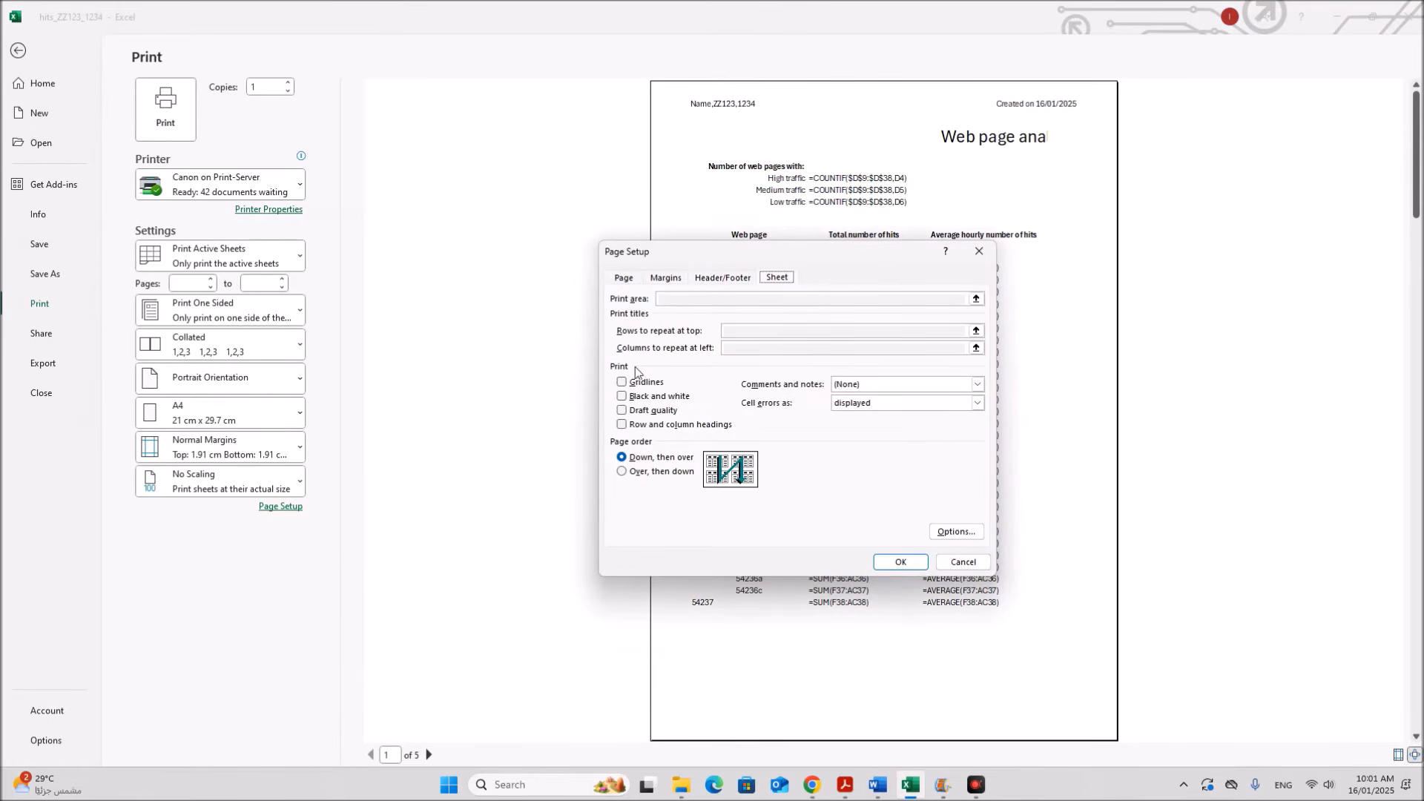
click(639, 425)
click(895, 562)
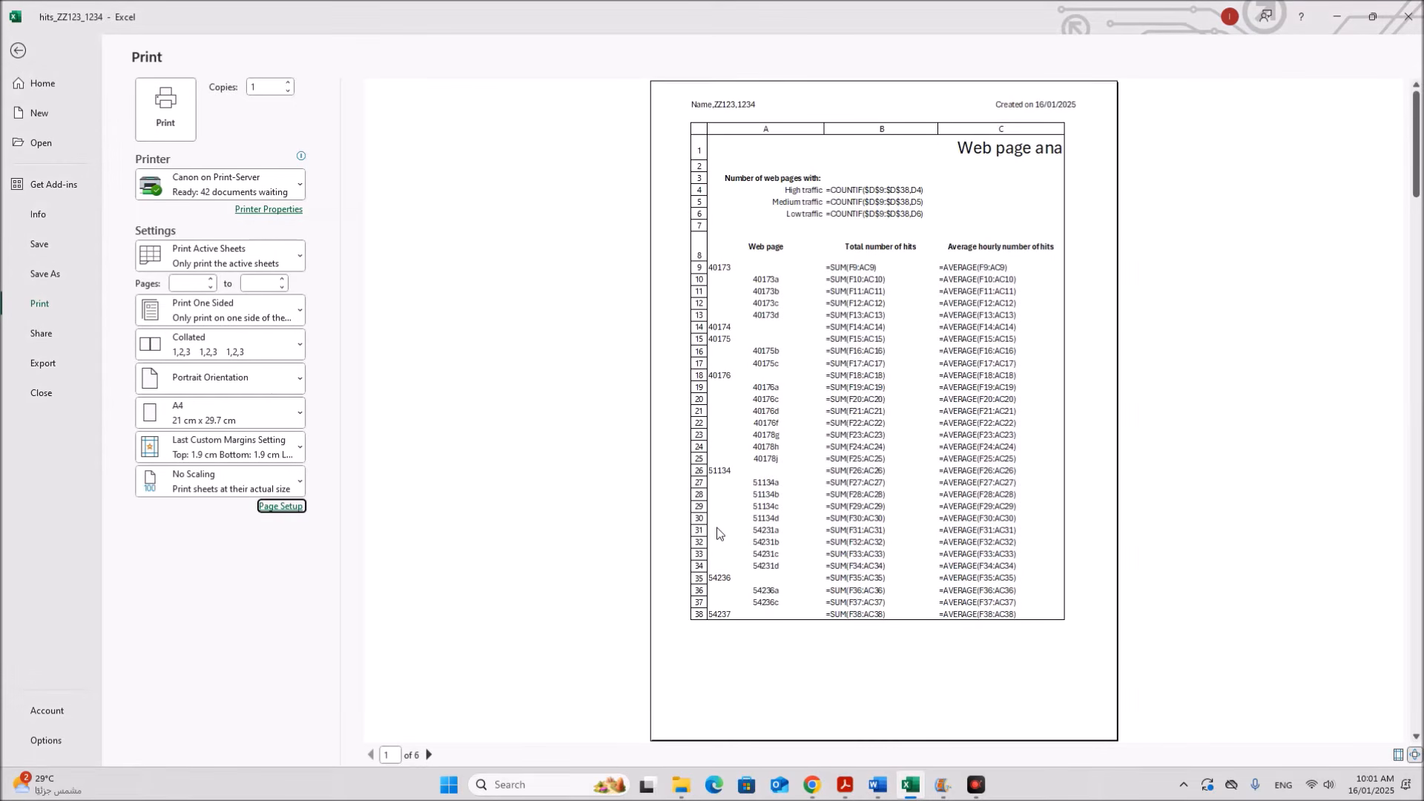
Step: Compare the step 10 requirements in the exam paper PDF with Excel's print preview pages and return to the worksheet
click(845, 784)
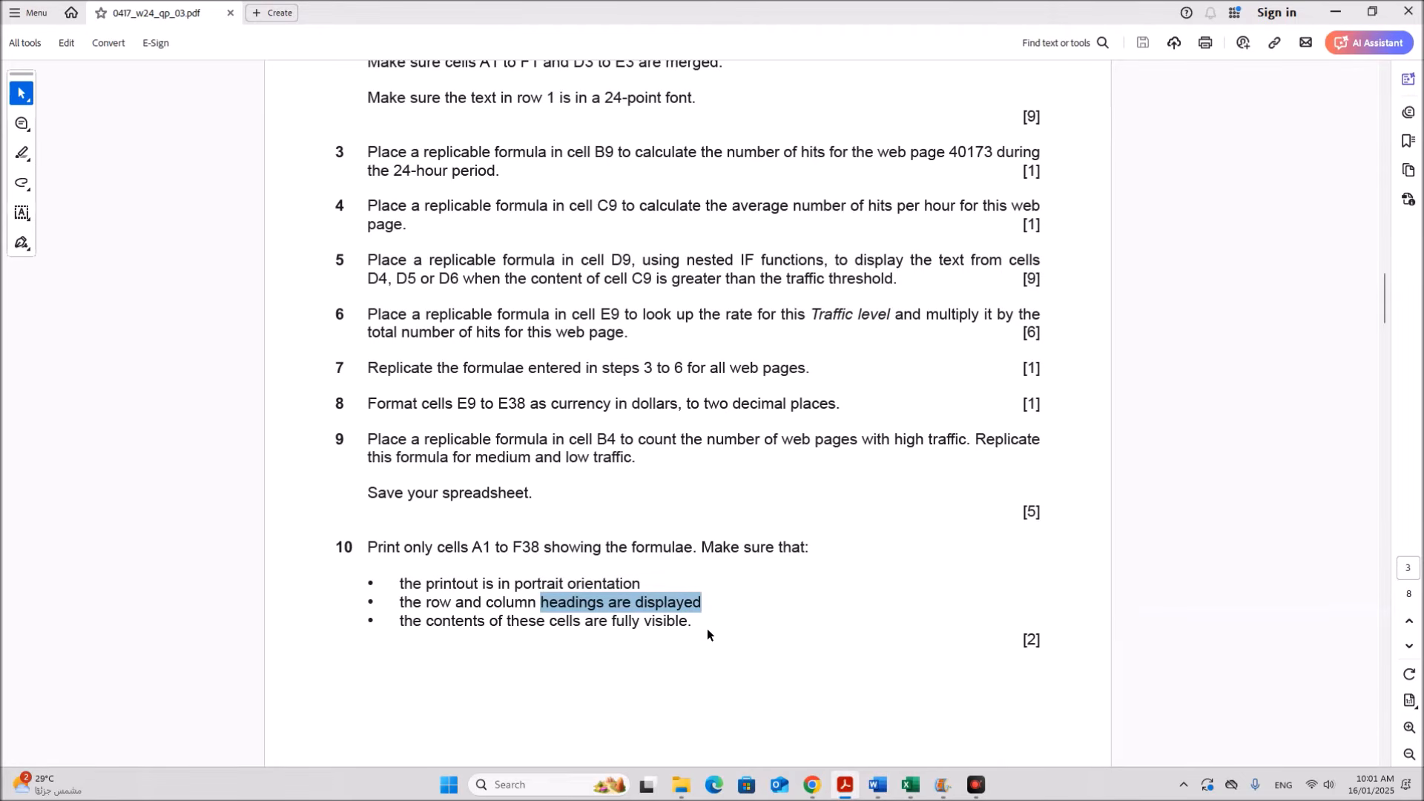
click(910, 785)
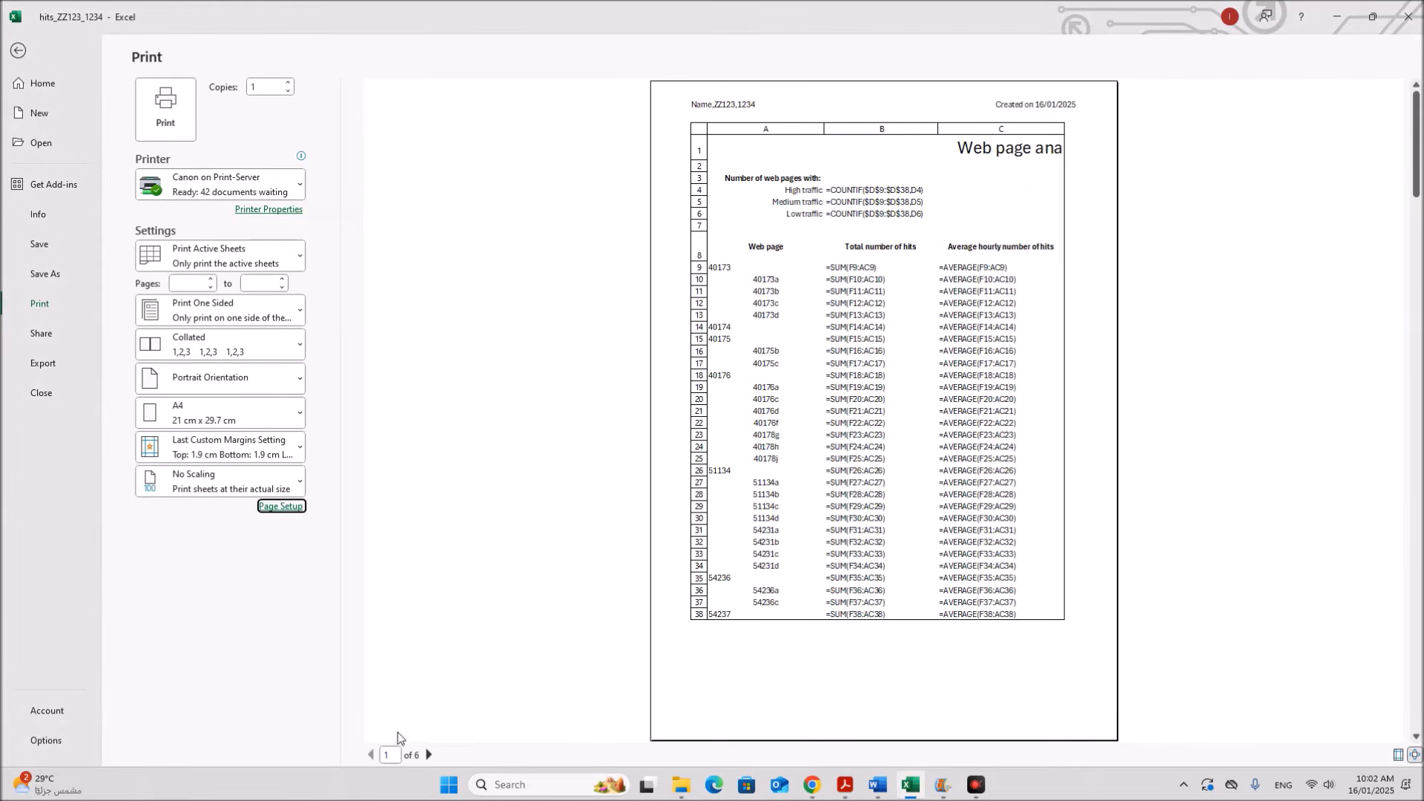
click(429, 754)
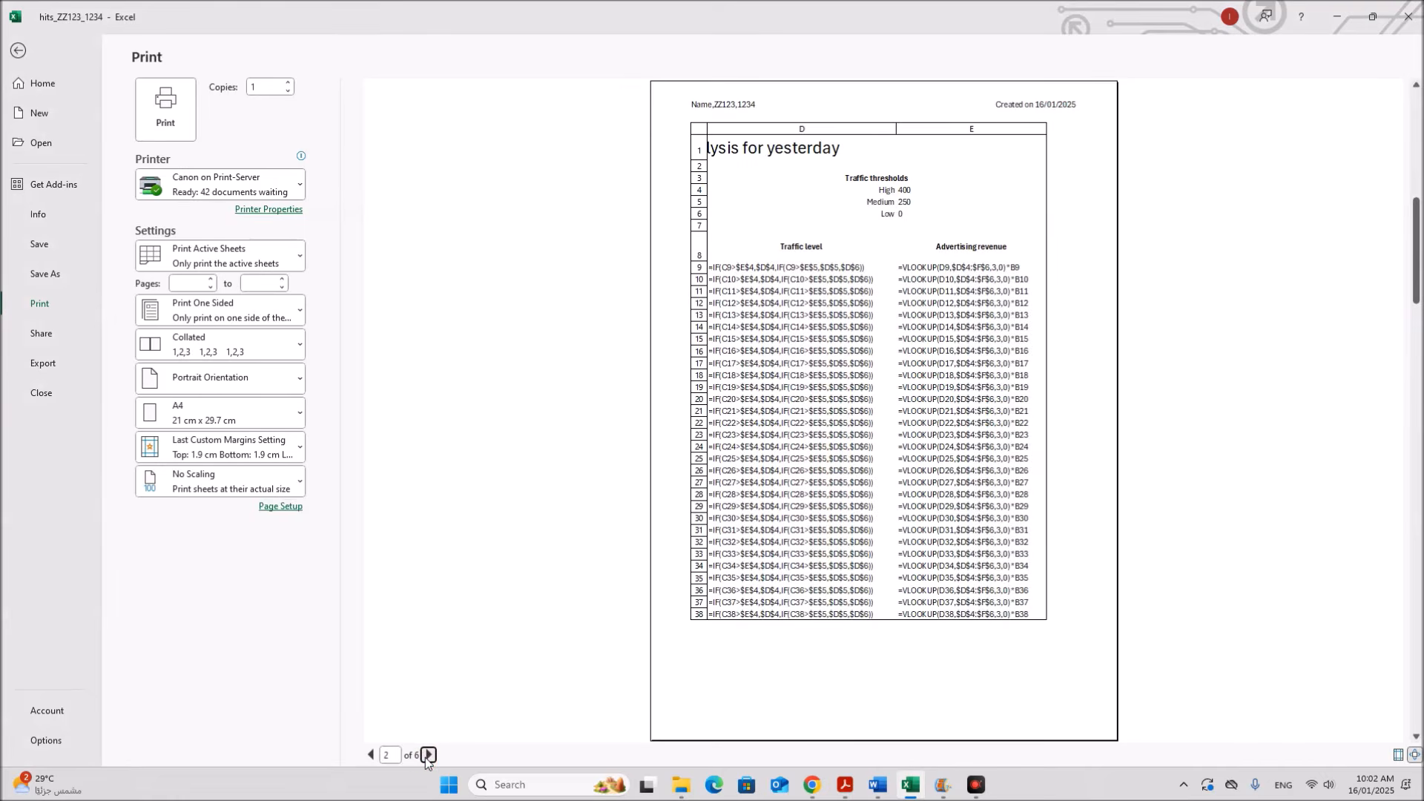
click(428, 754)
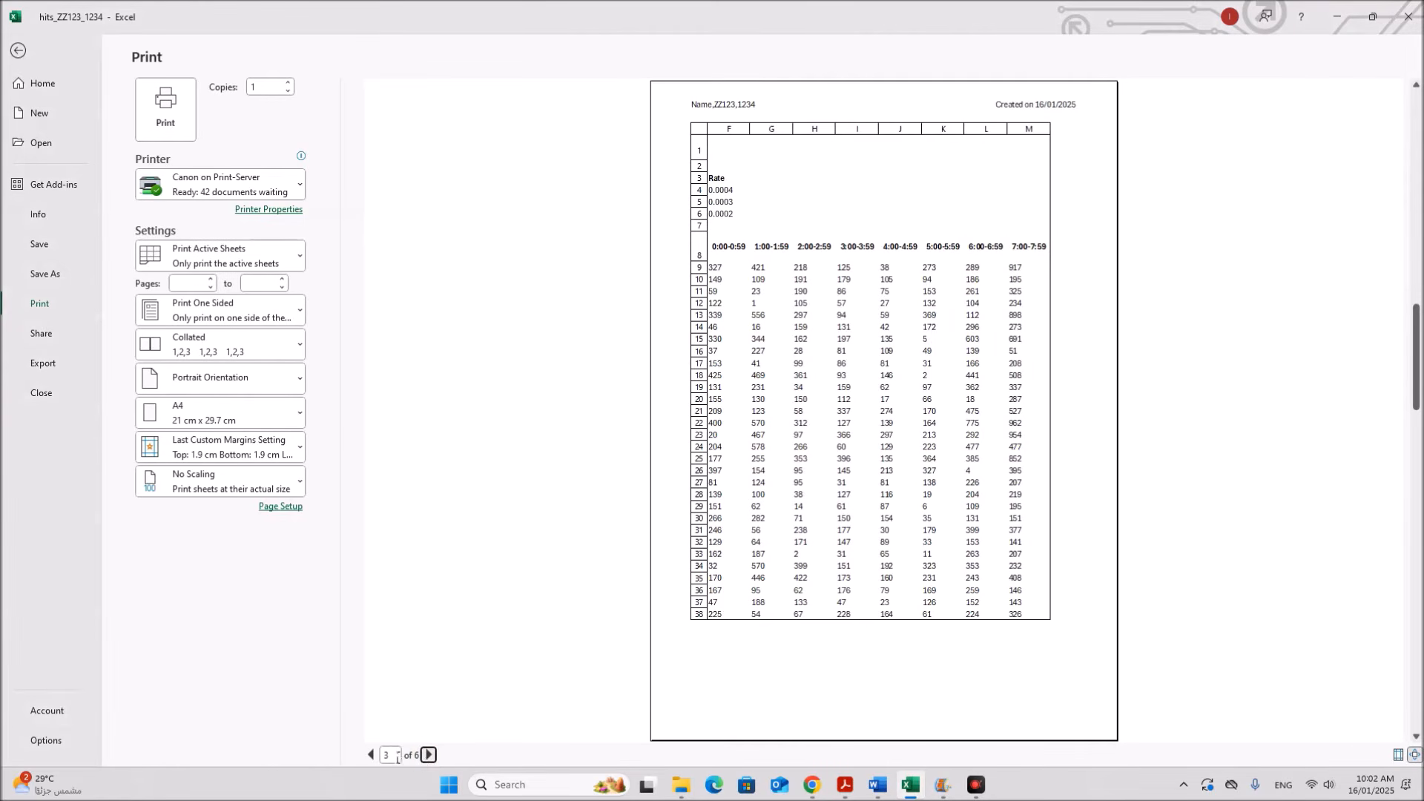
click(370, 754)
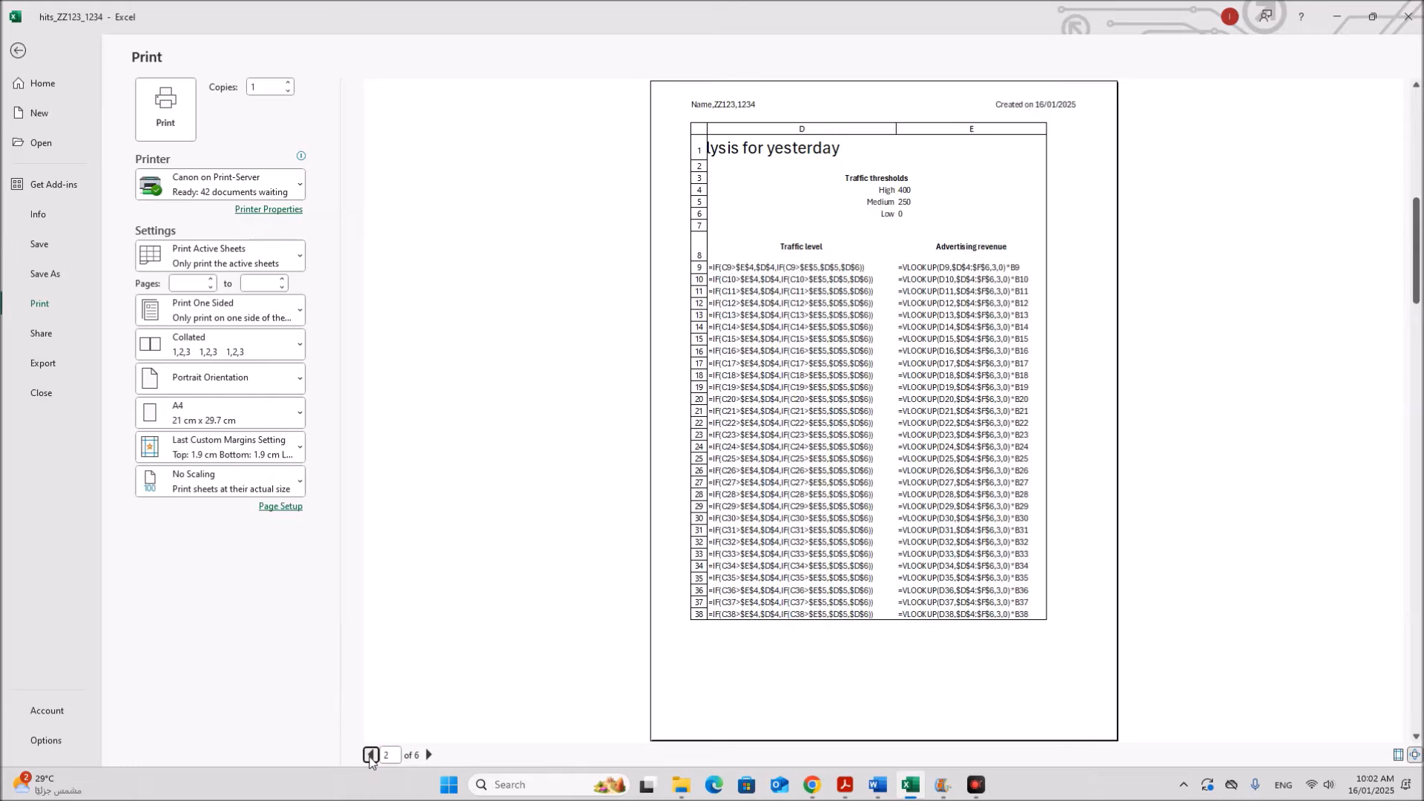
click(370, 755)
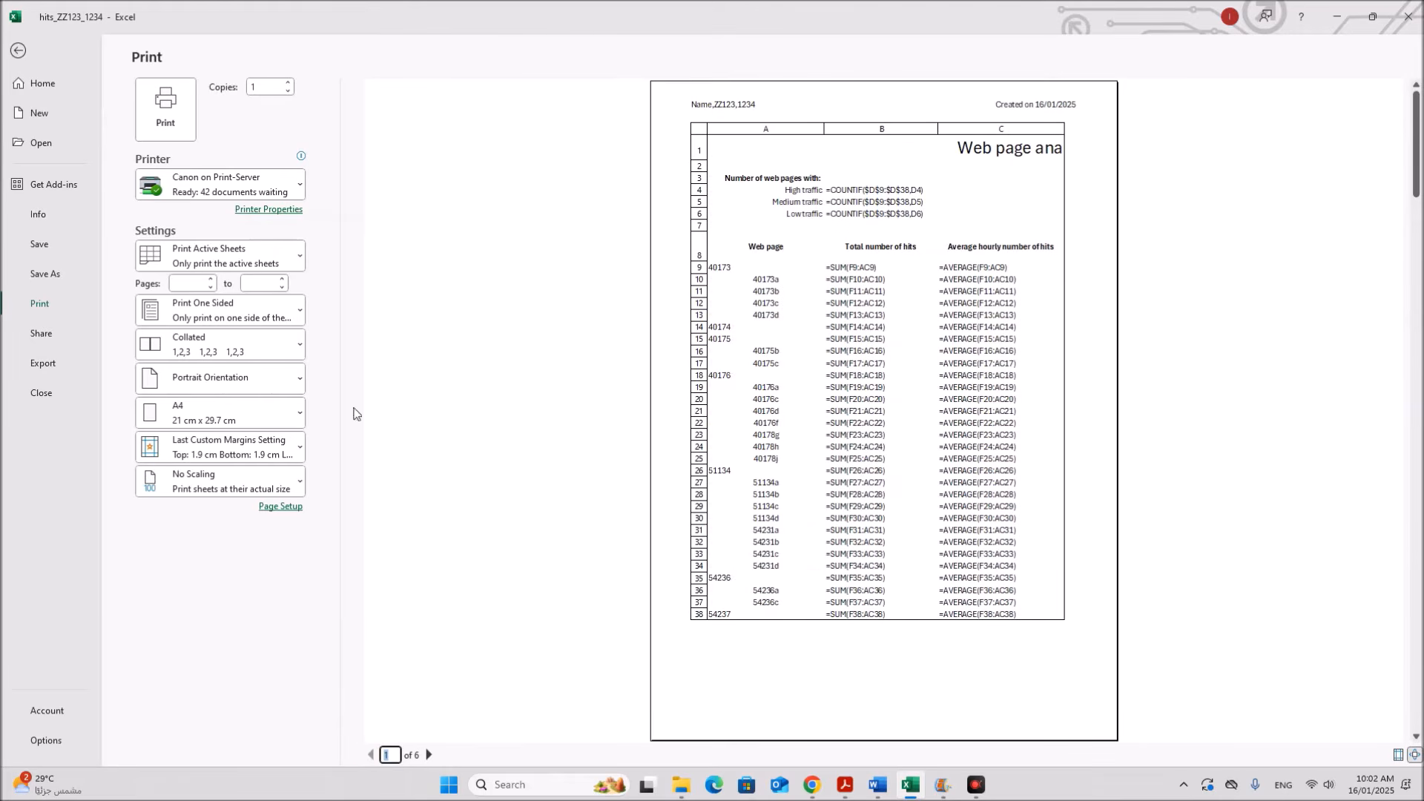
click(18, 49)
scroll(676, 603, up, 3)
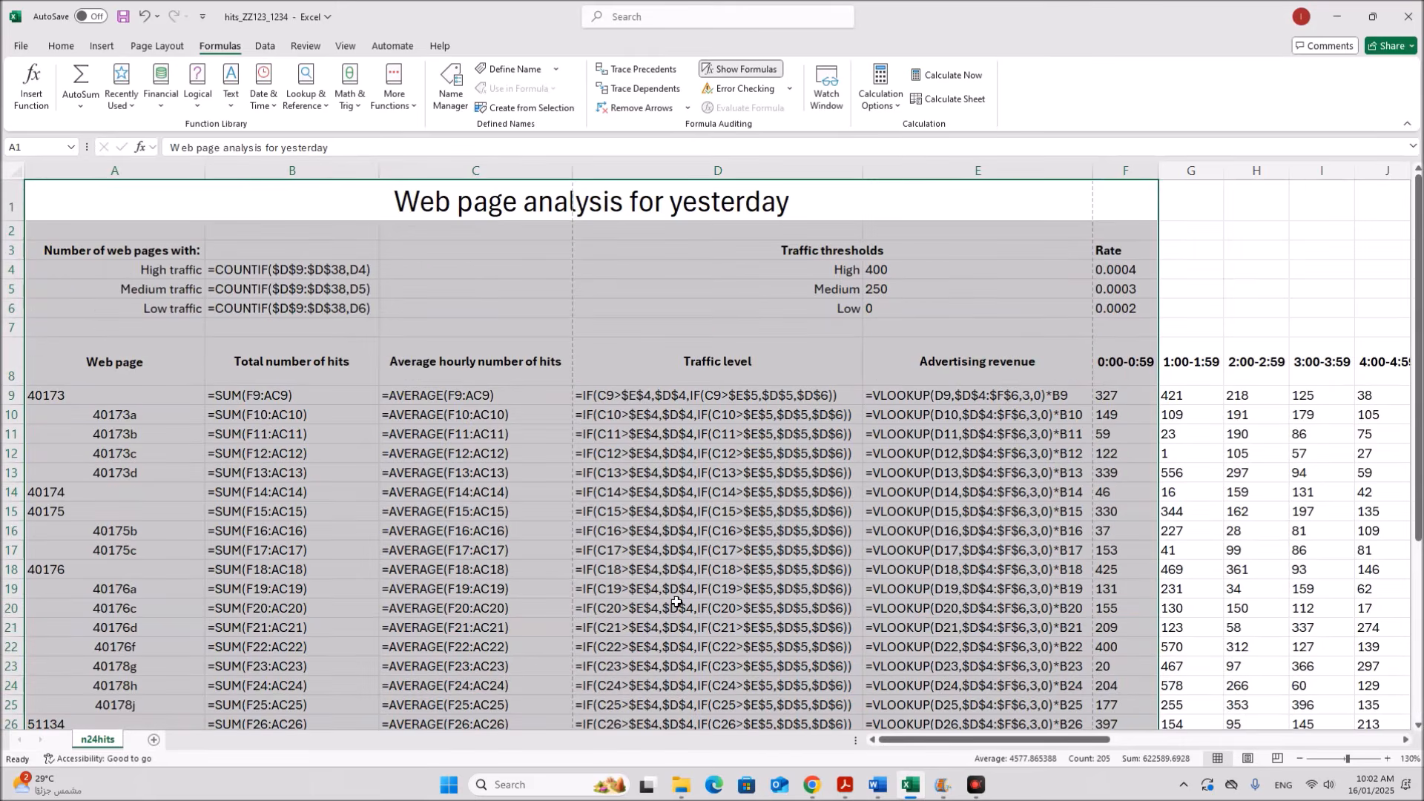
click(746, 659)
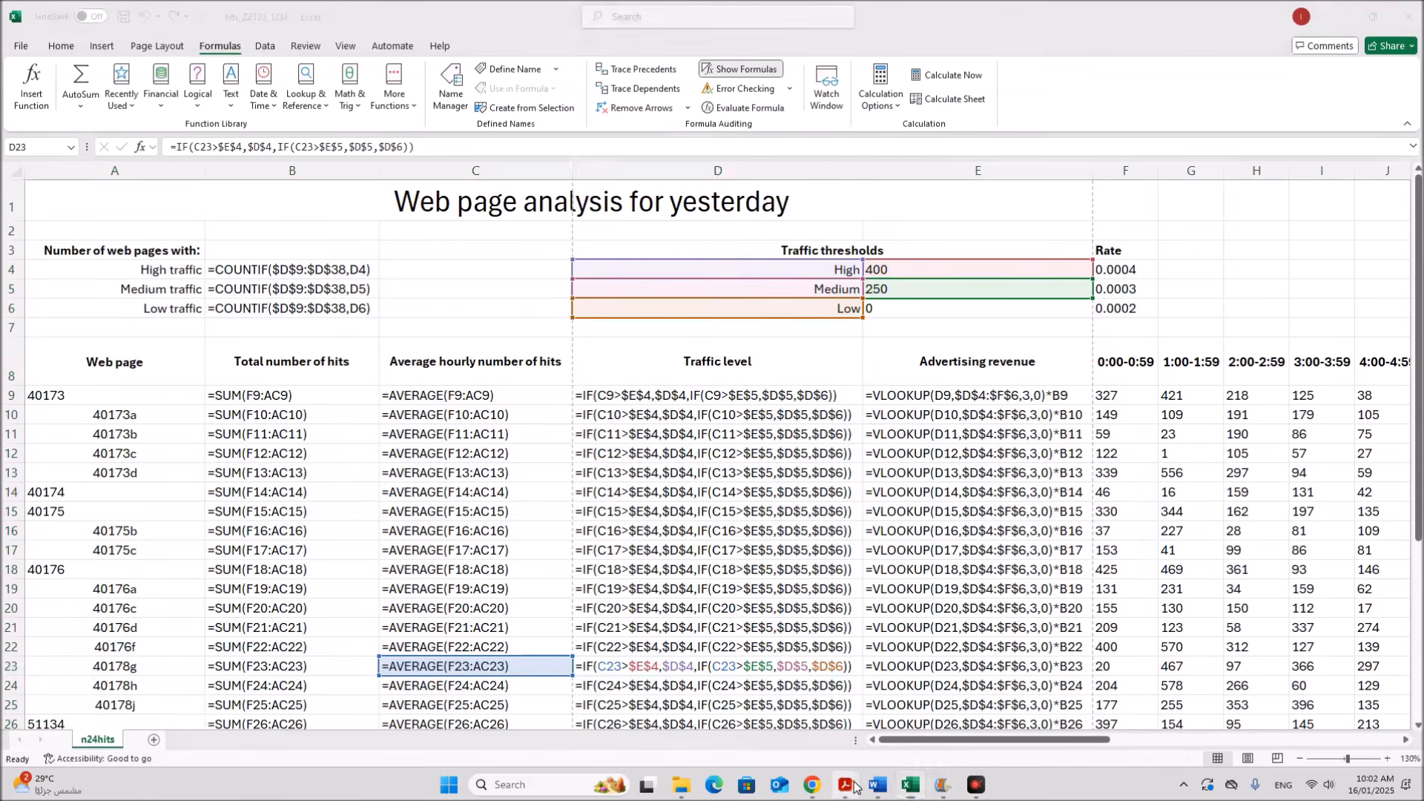
Step: Switch to the exam paper PDF and read step 11 about conditional formatting of cells D9 to D38
key(alt+Tab)
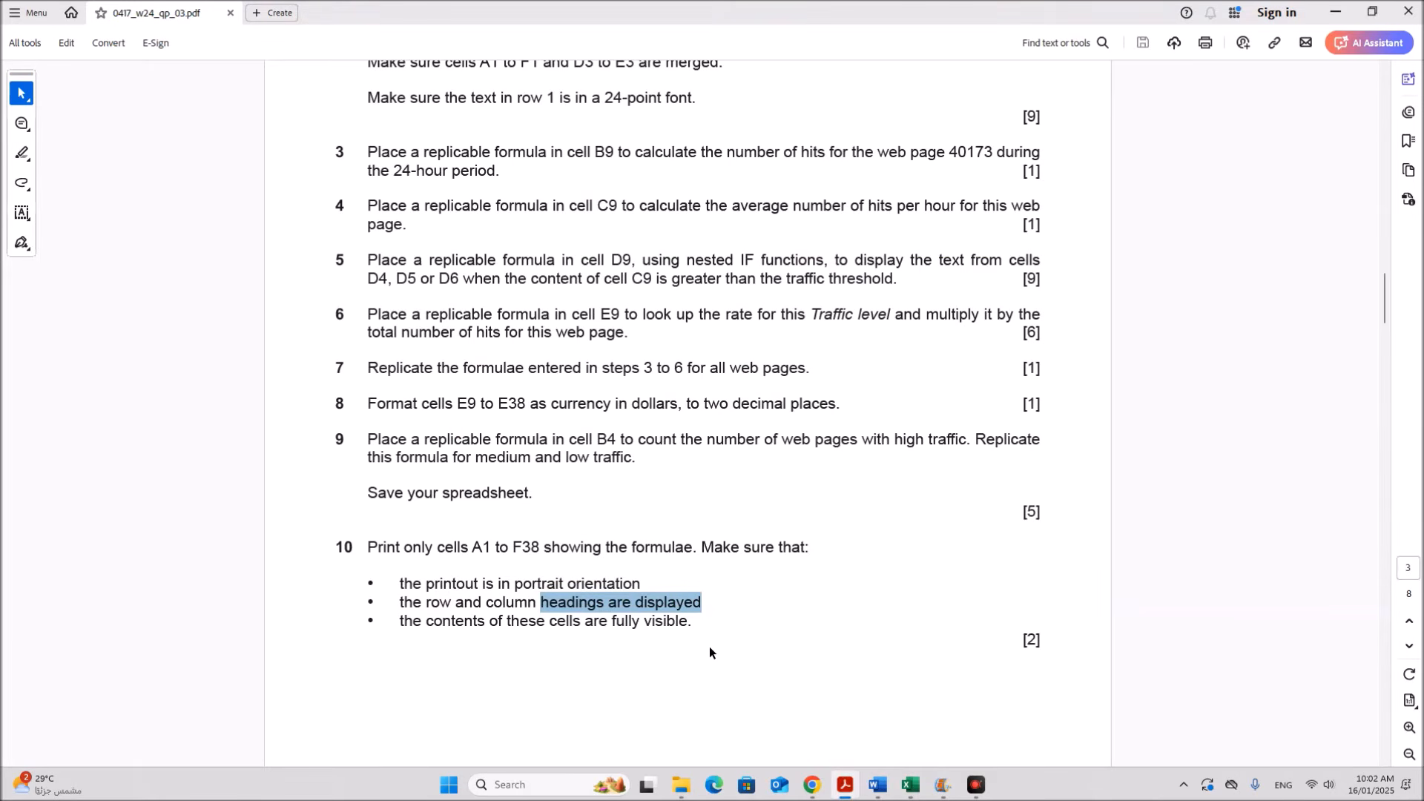
scroll(709, 652, down, 7)
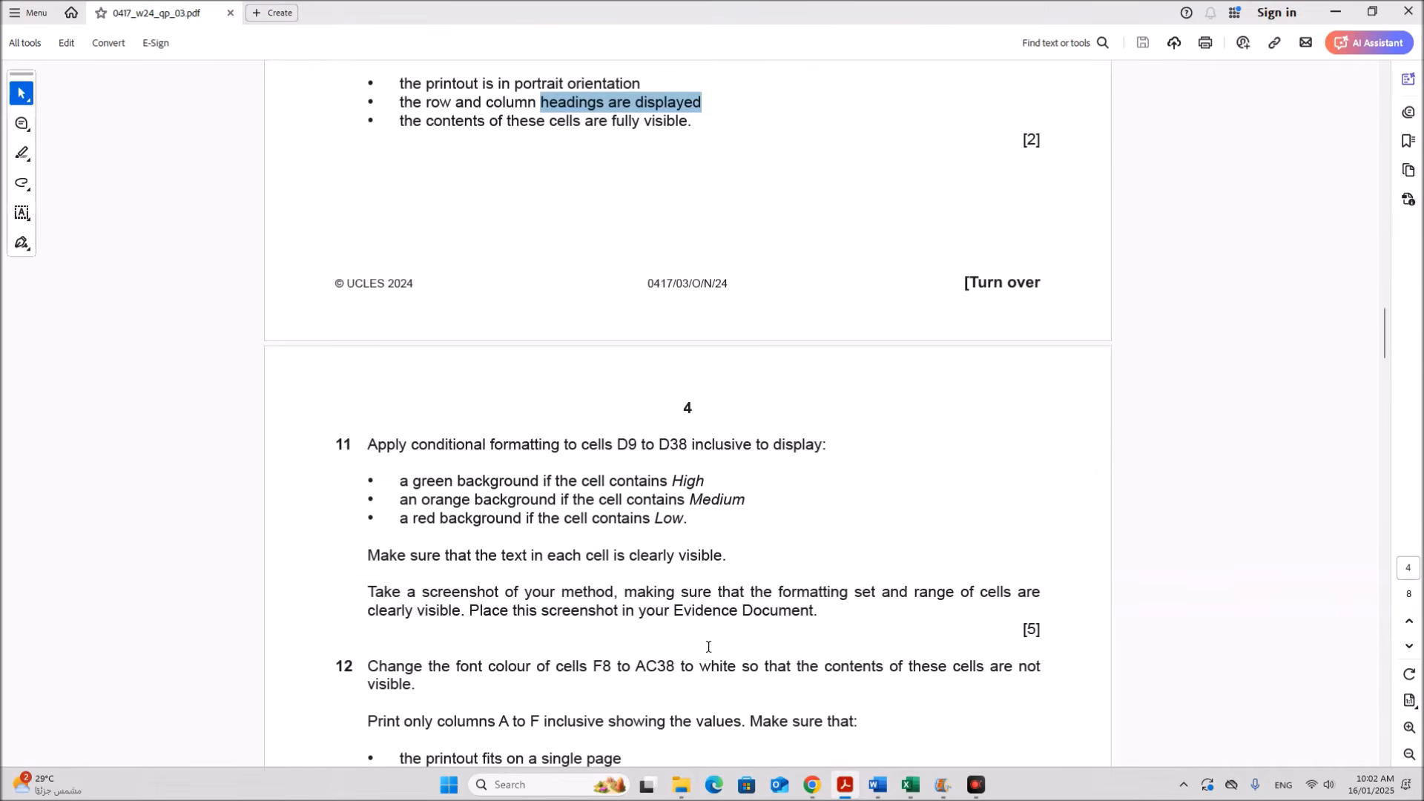
drag(368, 445, 821, 445)
click(677, 470)
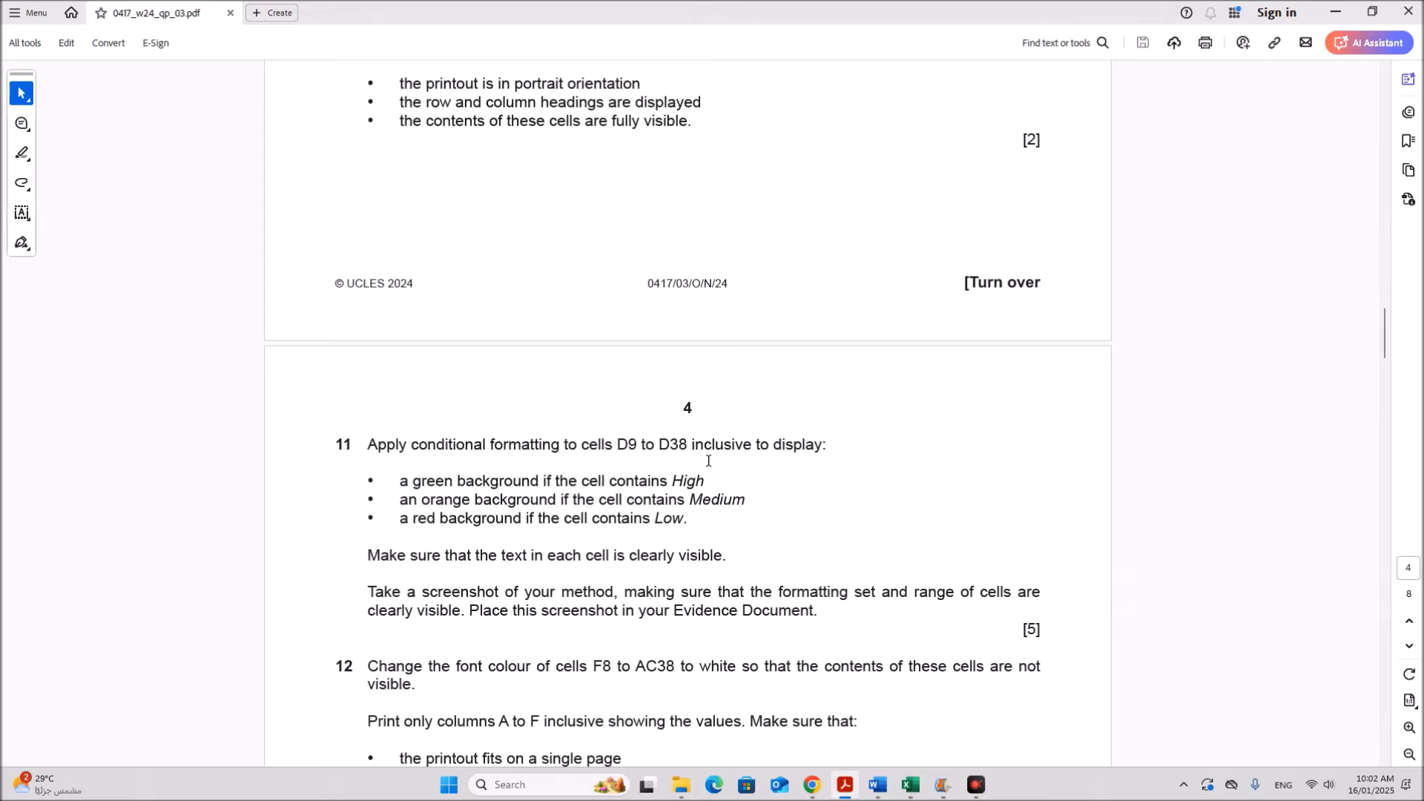
Step: Switch to Excel, show values instead of formulae in the worksheet and autofit all column widths
click(911, 784)
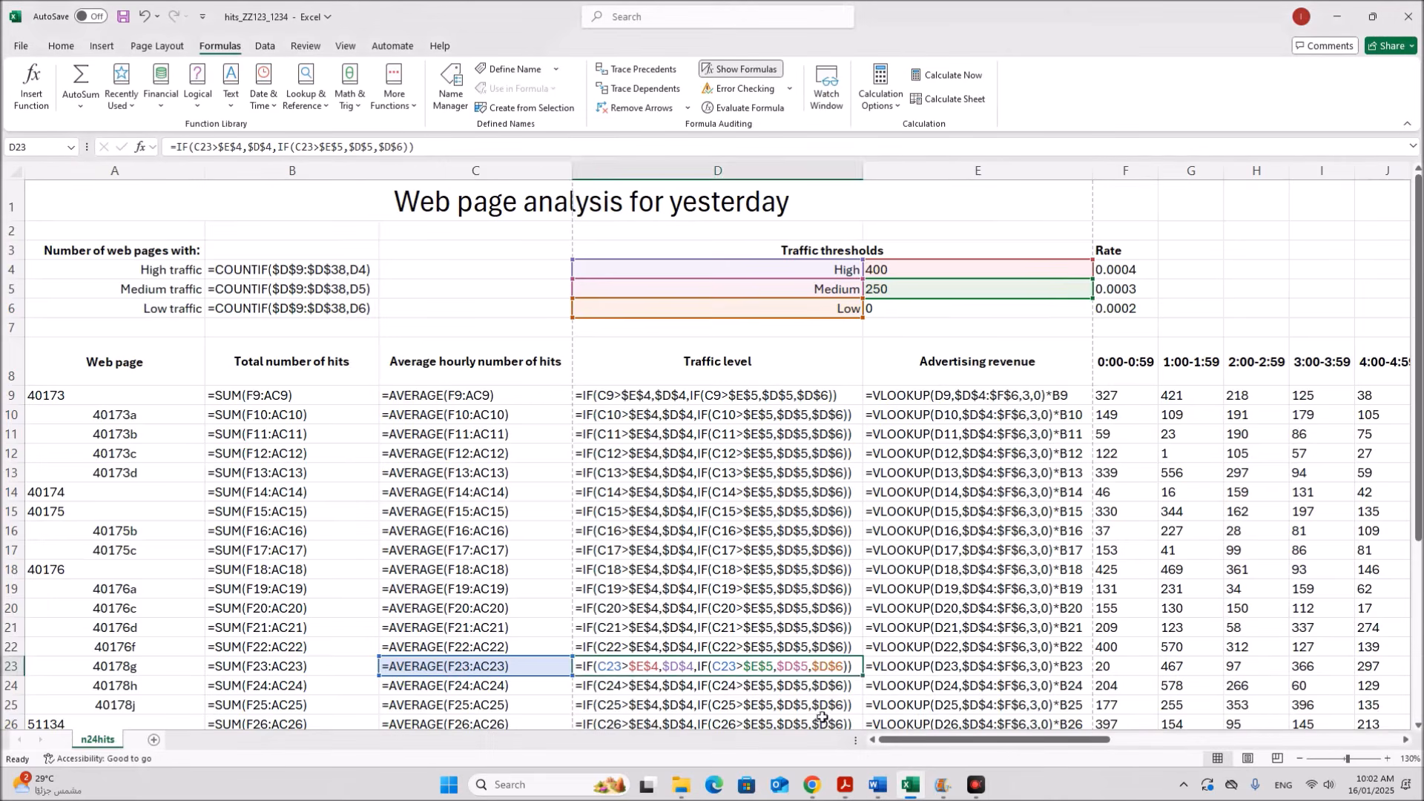
click(723, 69)
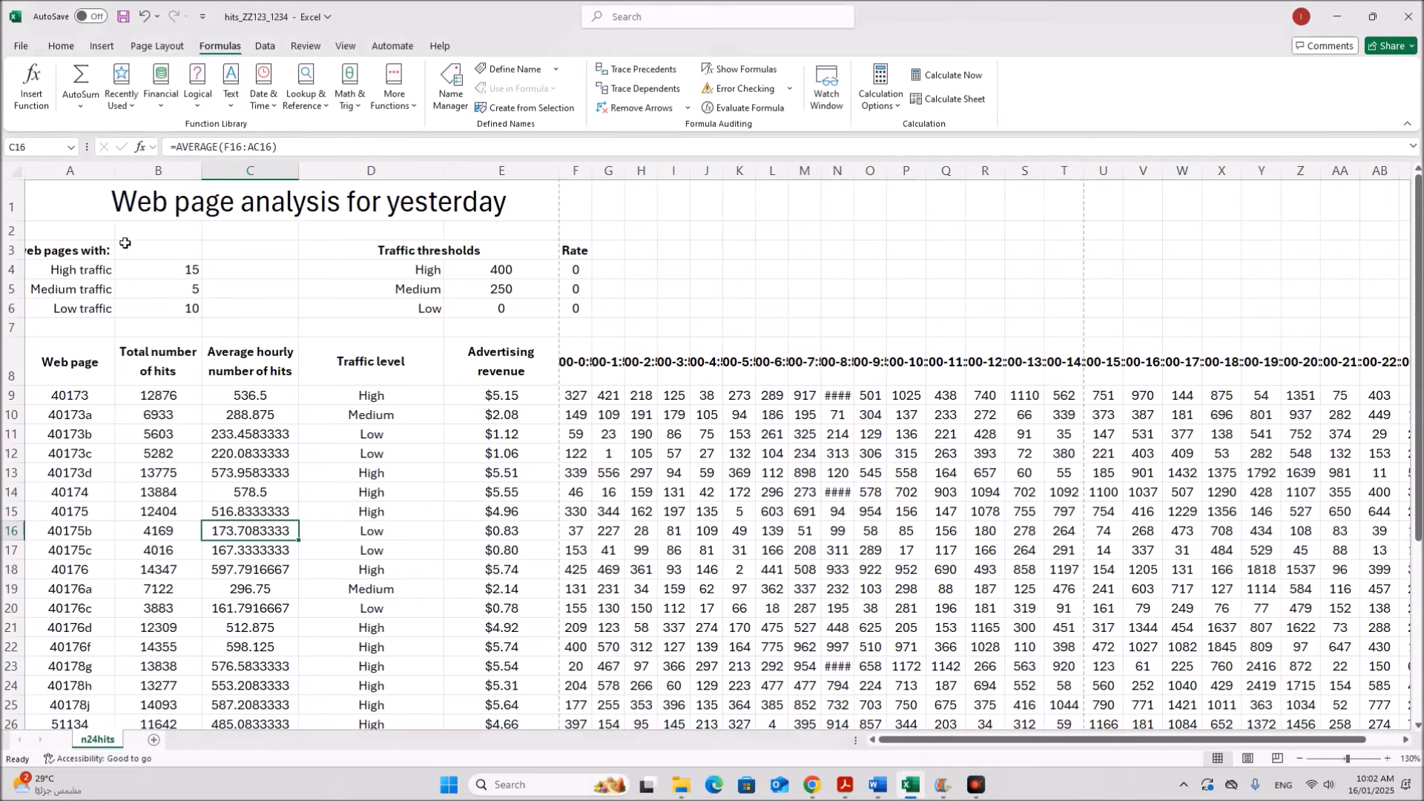
click(15, 171)
double_click(115, 171)
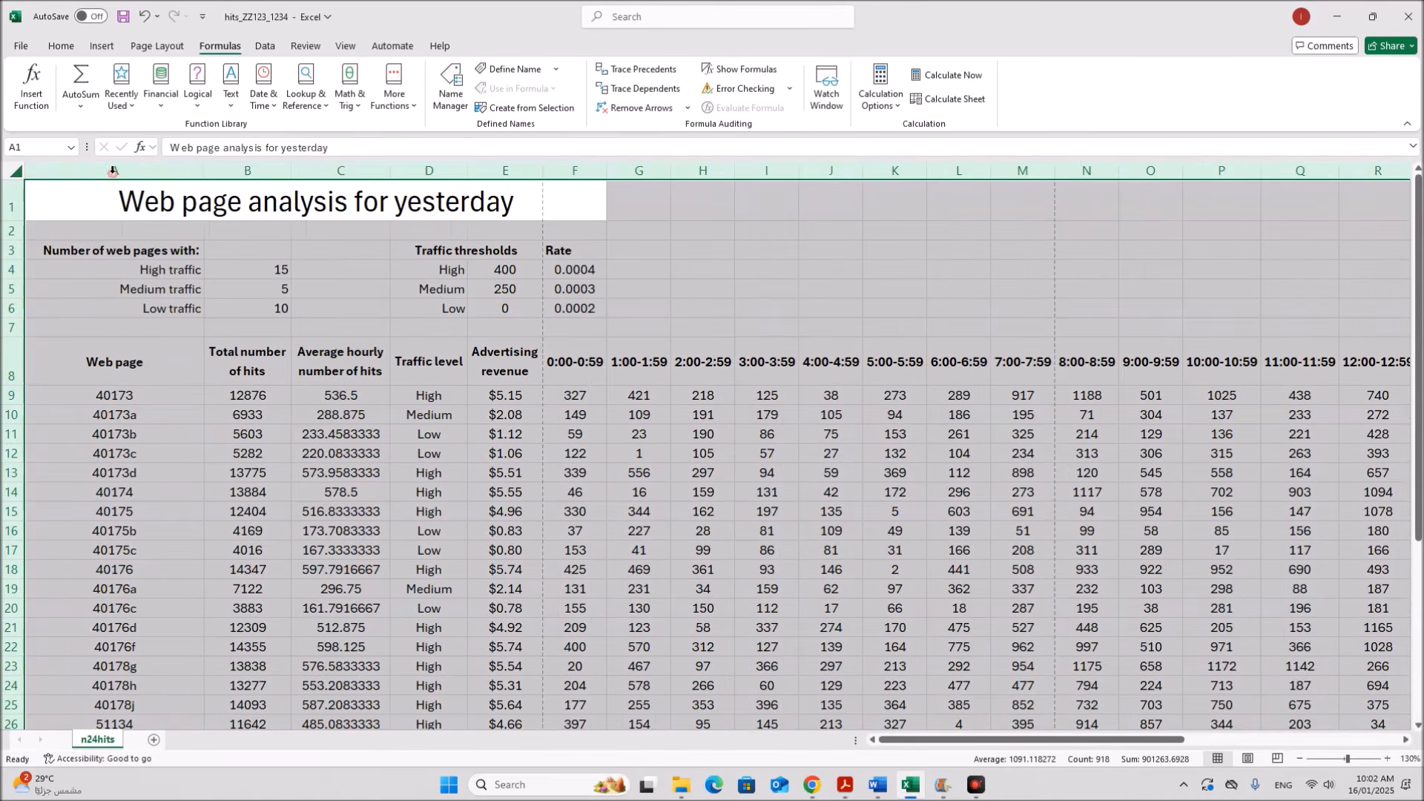
click(493, 548)
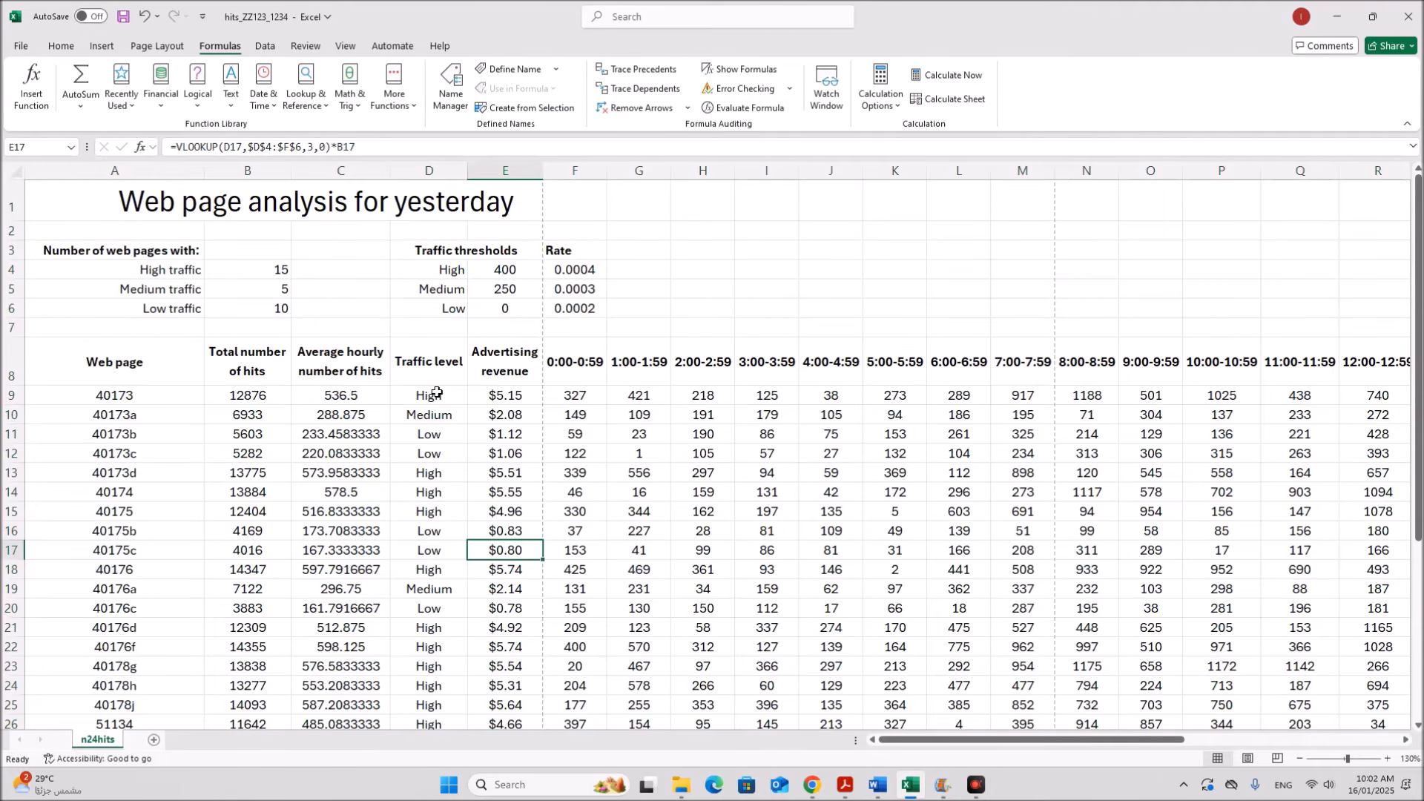
Step: Start an Equal To conditional formatting rule for the traffic level cells D9 to D38
drag(435, 396, 412, 698)
scroll(681, 565, up, 4)
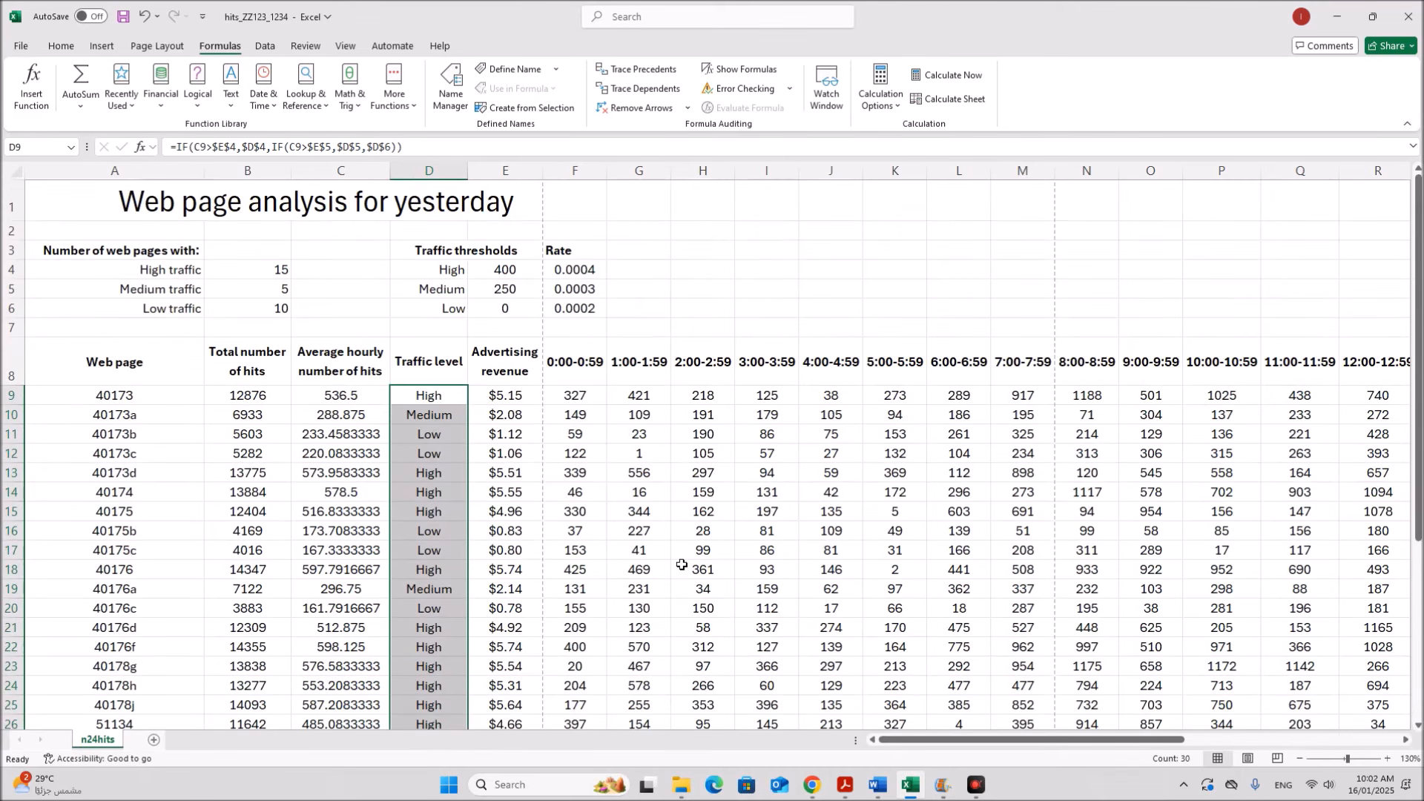
click(66, 47)
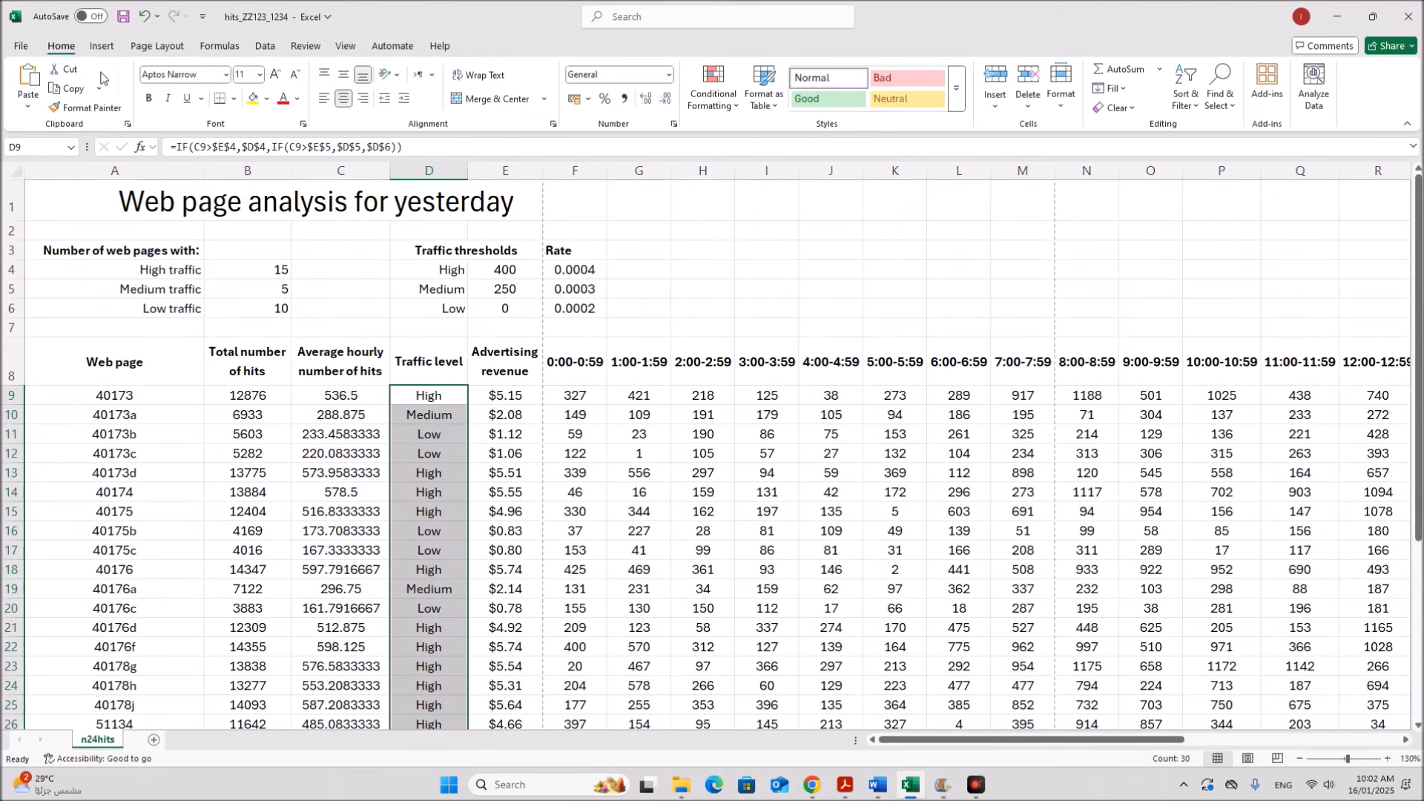
click(731, 118)
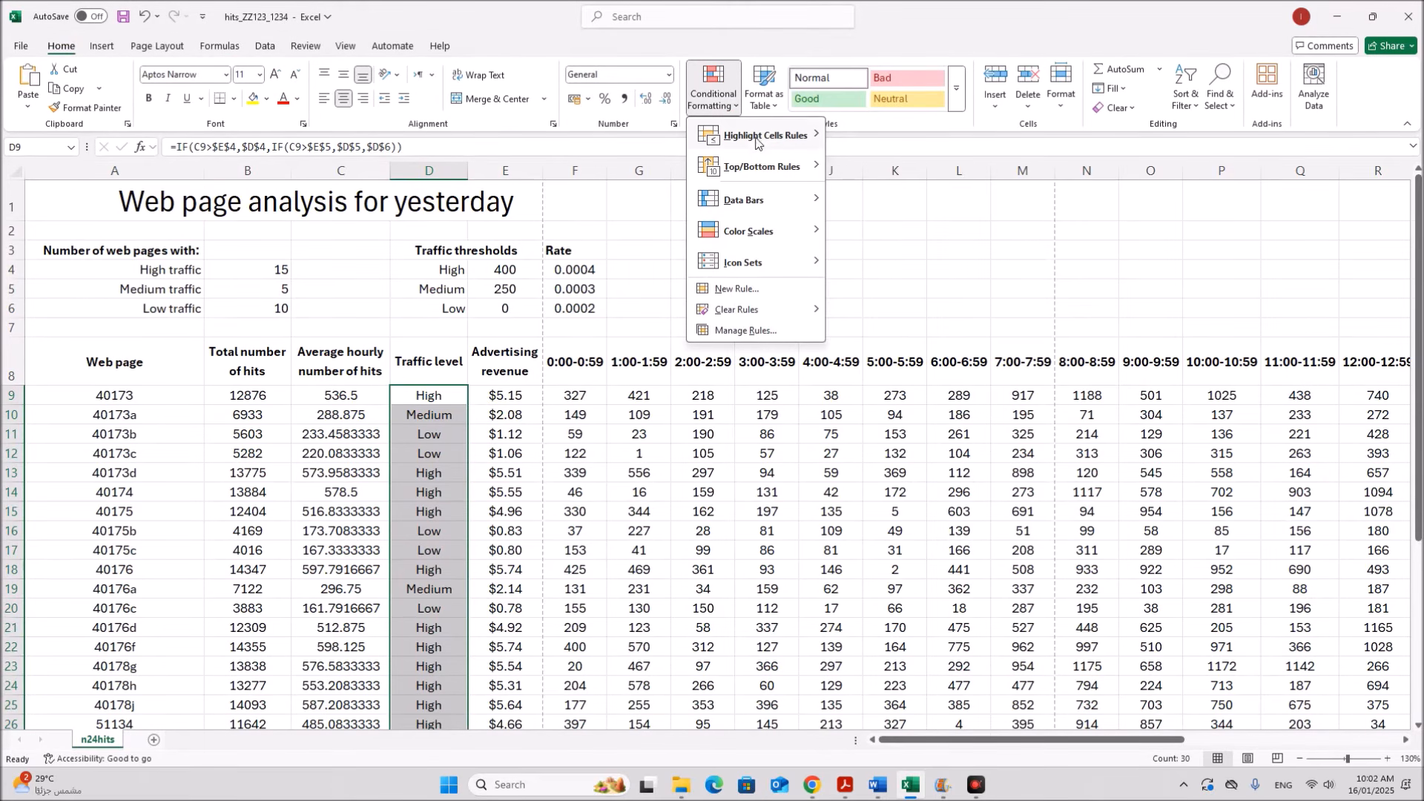
mouse_move(755, 135)
click(905, 221)
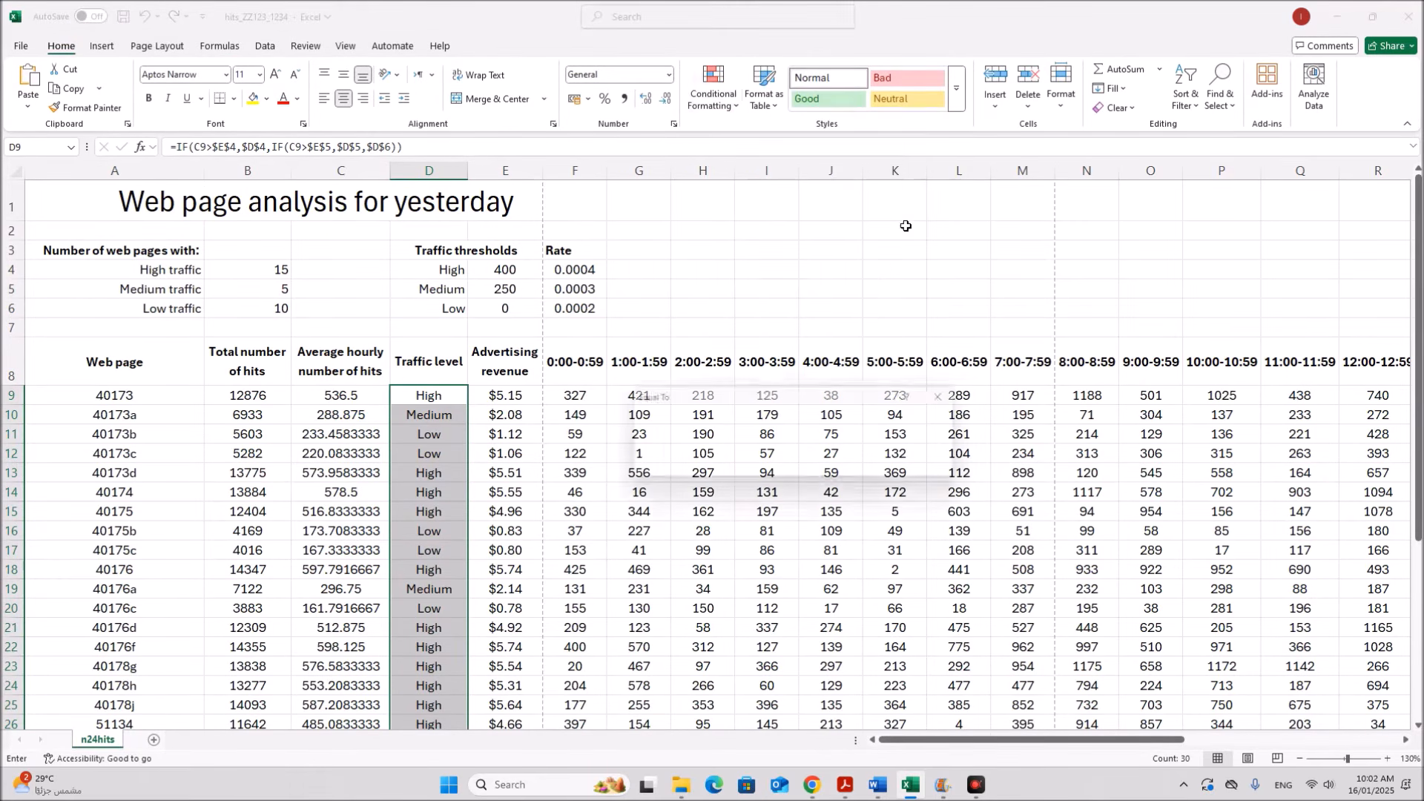
Step: Check in the exam paper PDF which background colour step 11 requires for High, and return to Excel
click(846, 786)
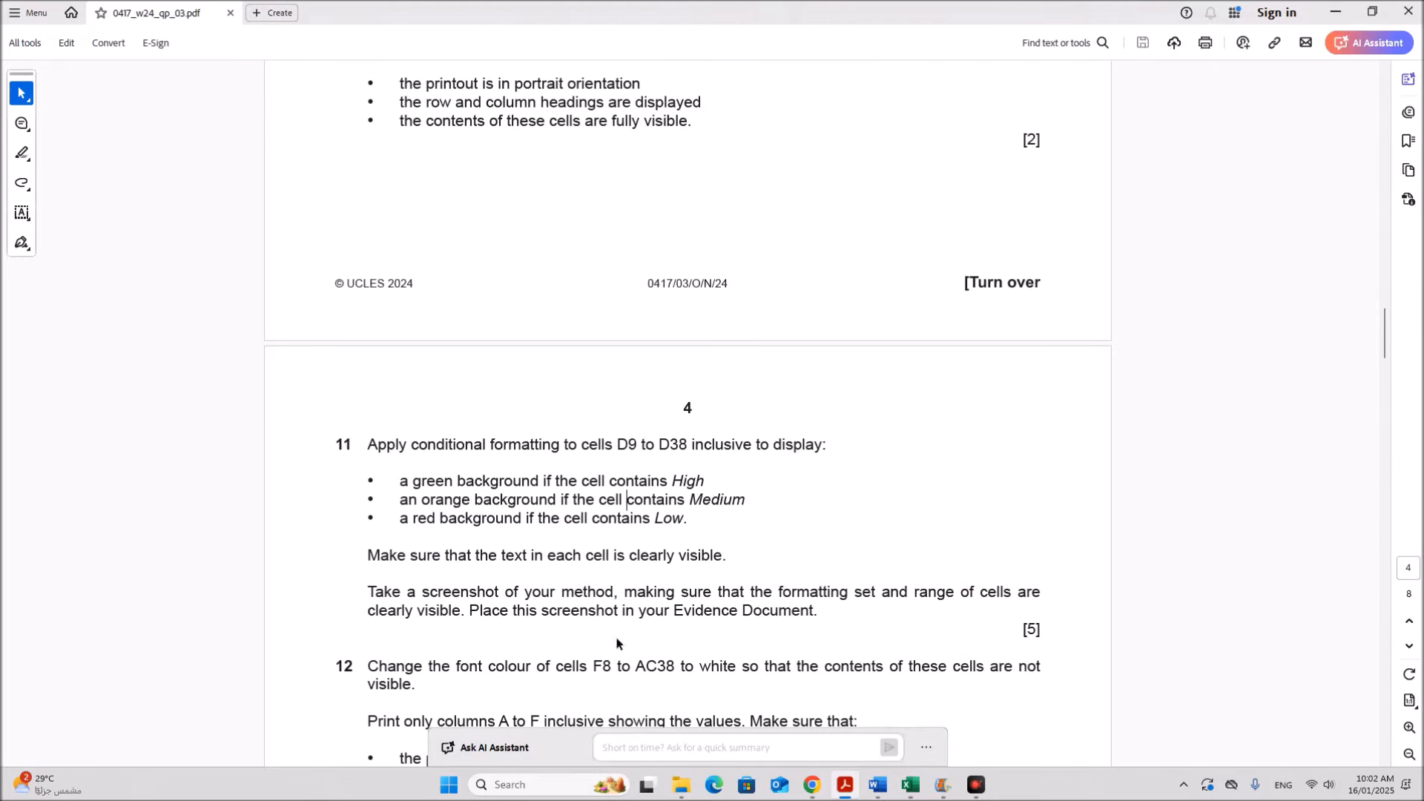
drag(403, 482, 706, 482)
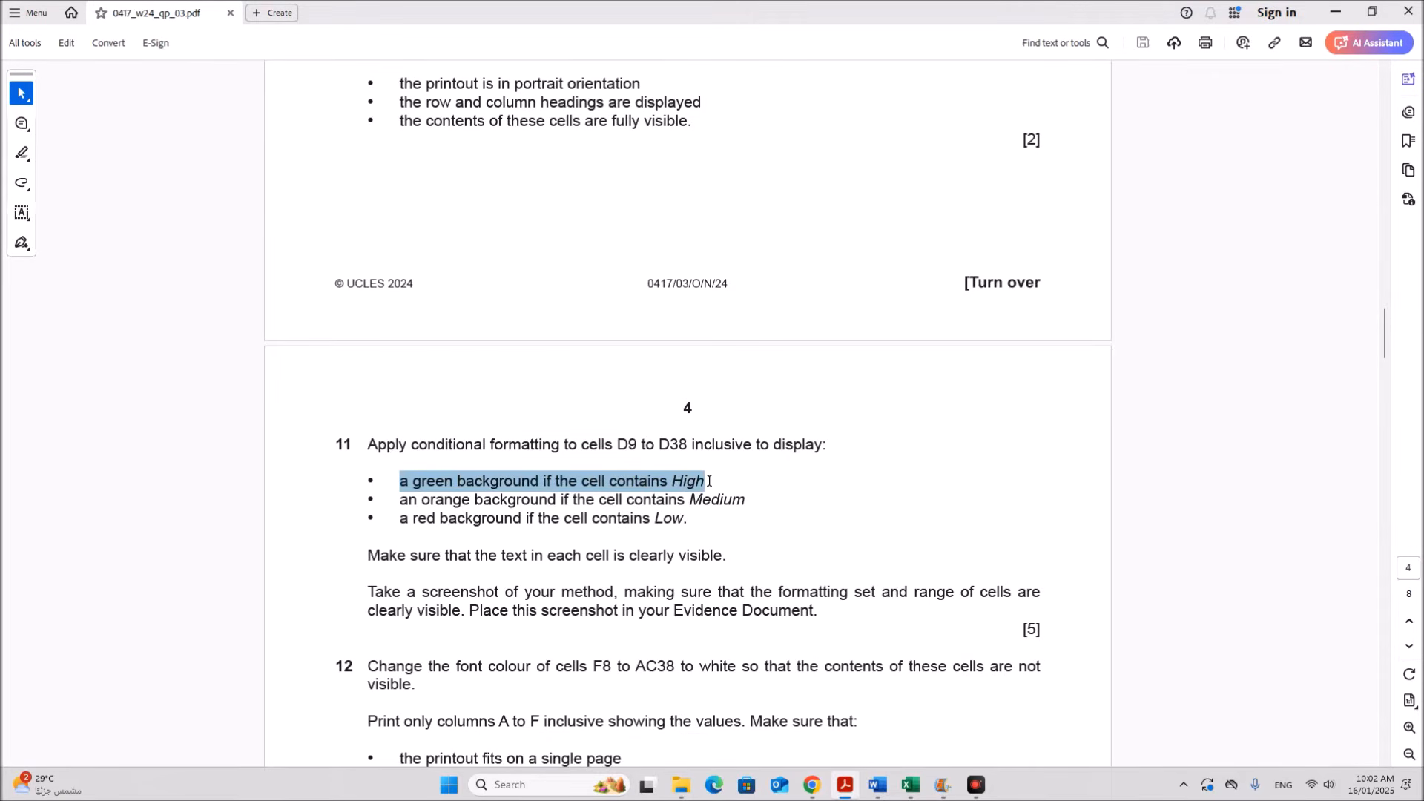
click(912, 786)
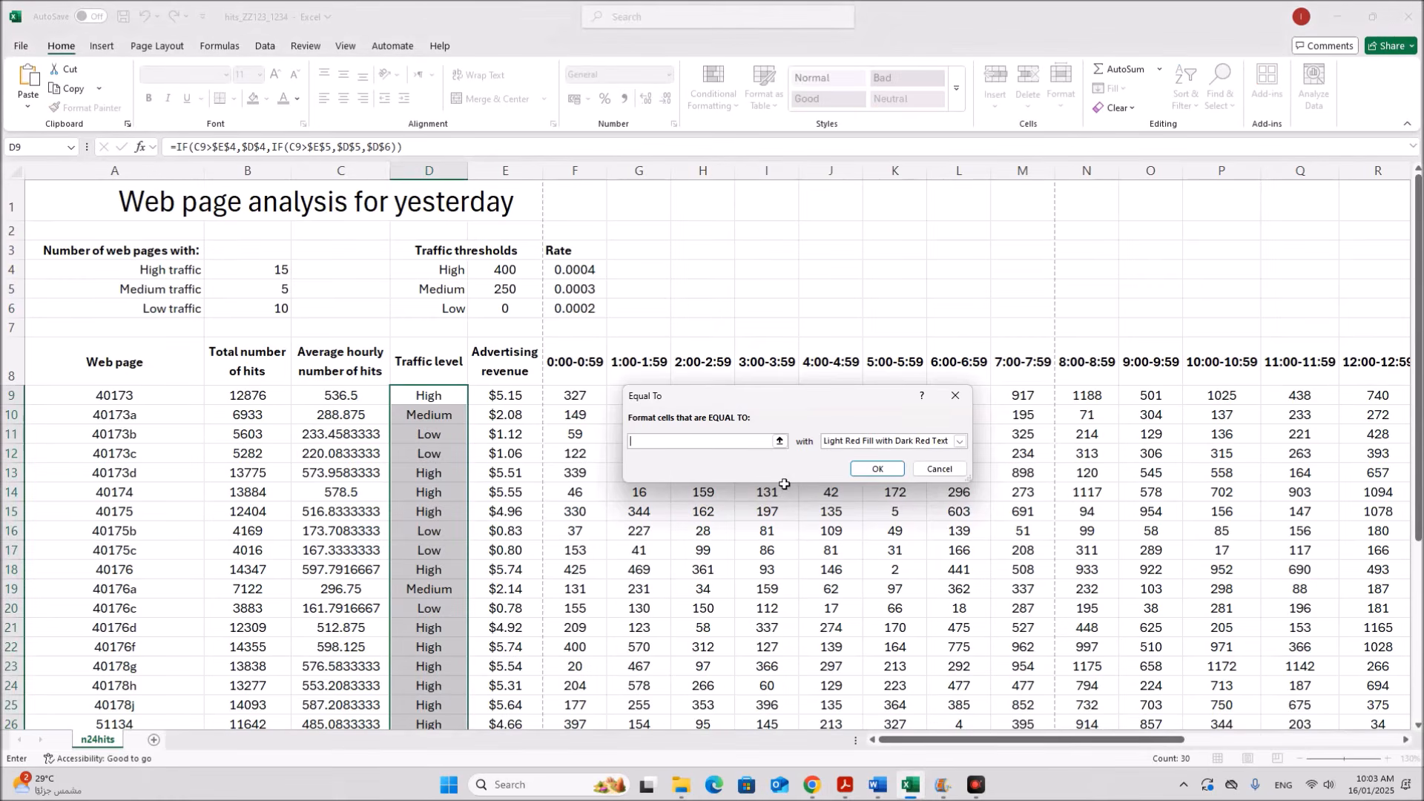
Step: Complete the Equal To rule so that cells D9 to D38 containing High get a custom dark green fill
text(High)
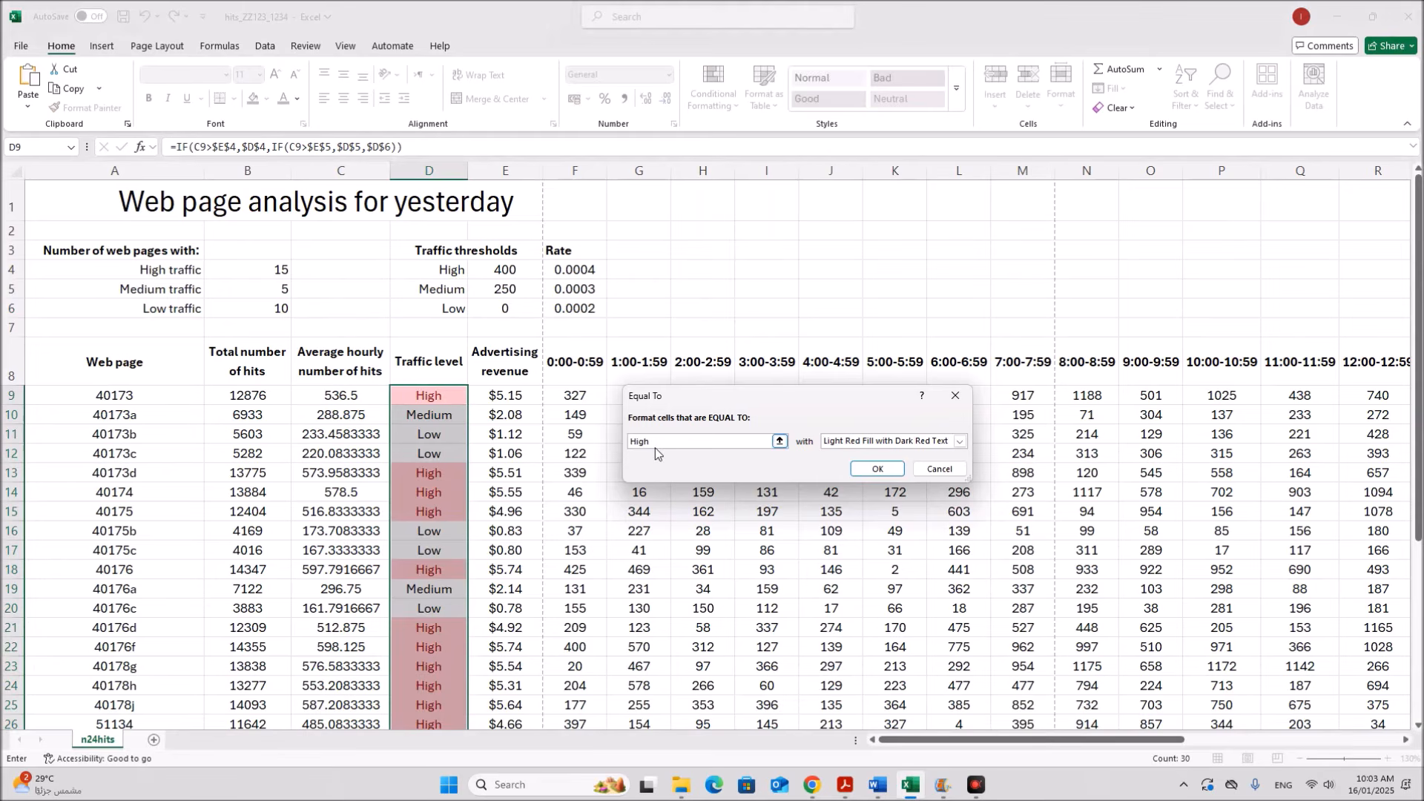
click(958, 442)
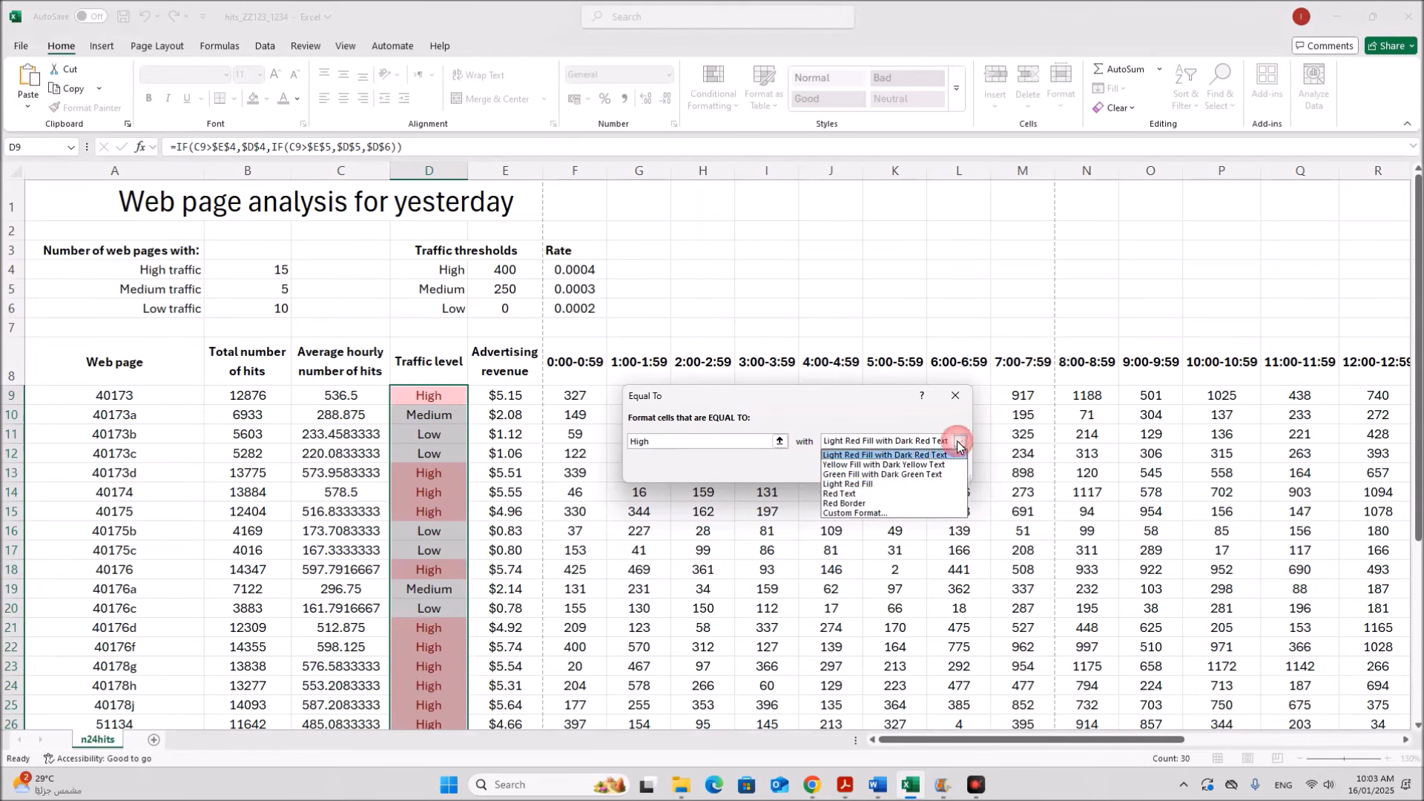
click(857, 513)
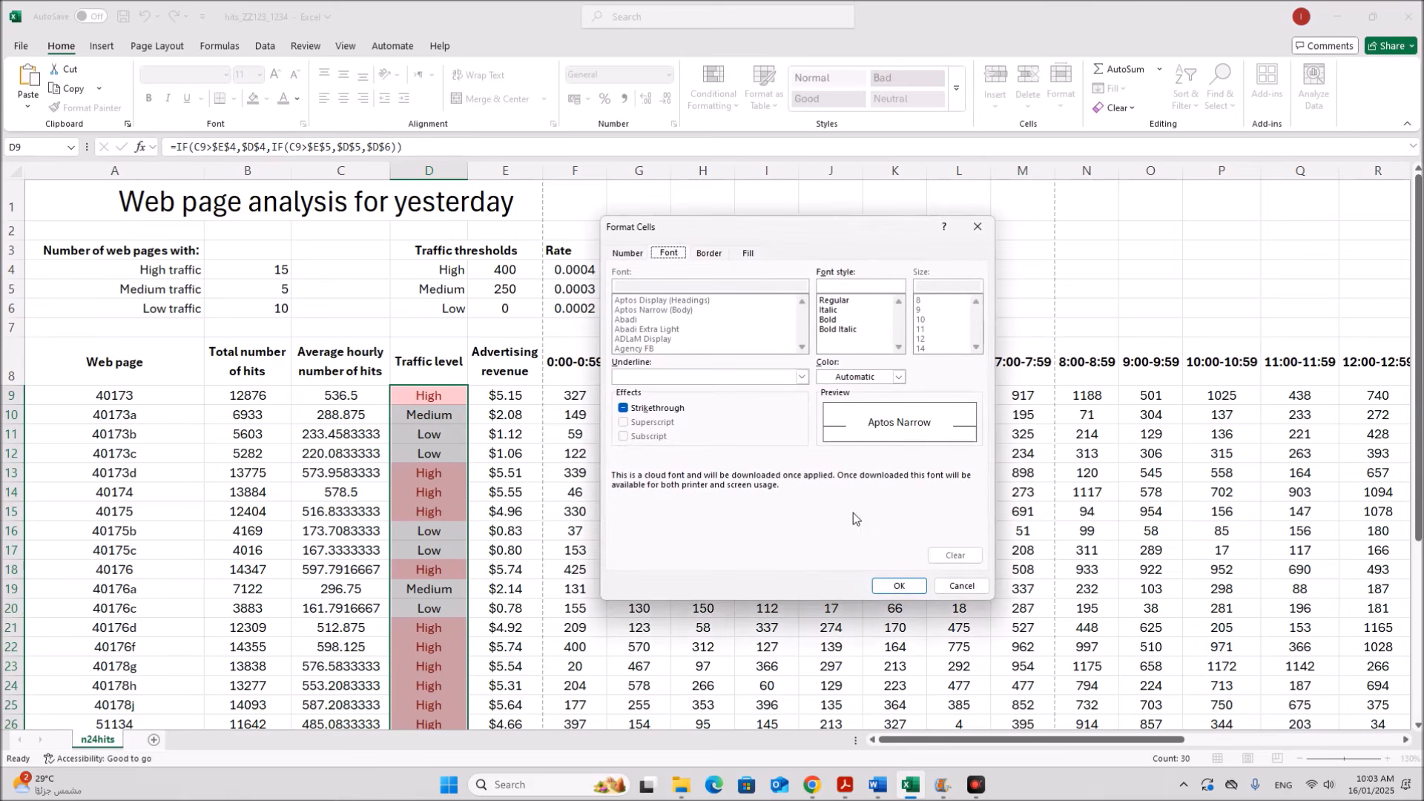
click(750, 255)
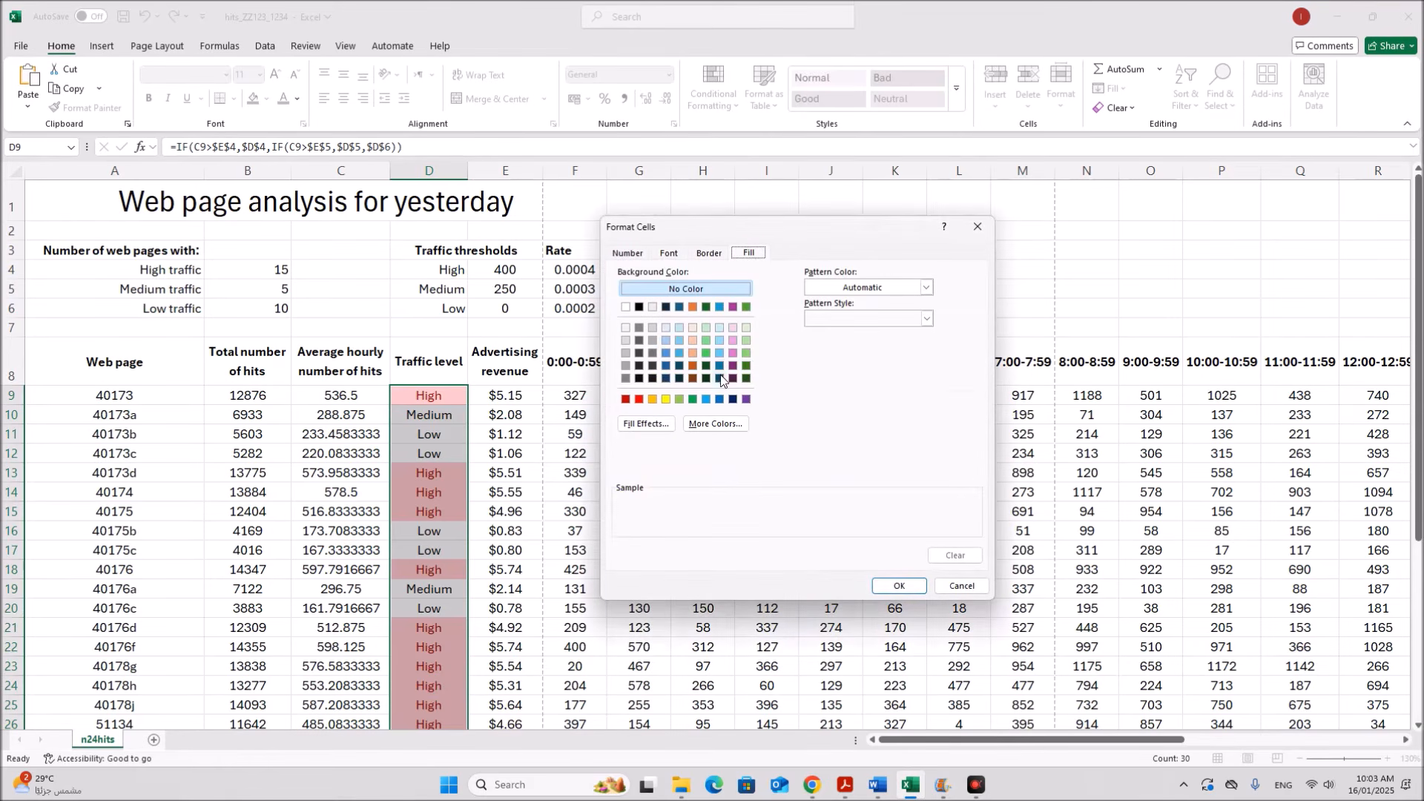
click(744, 368)
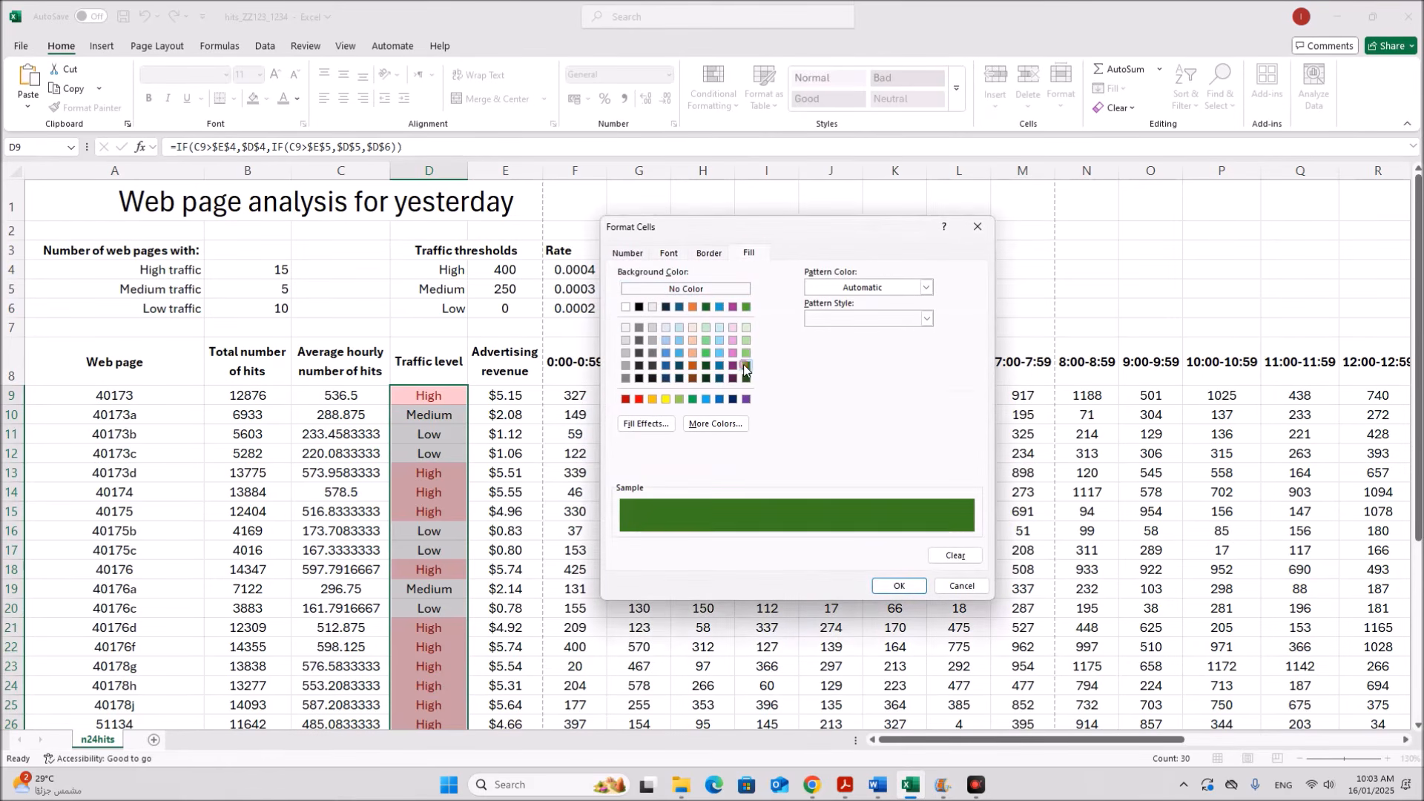
click(872, 587)
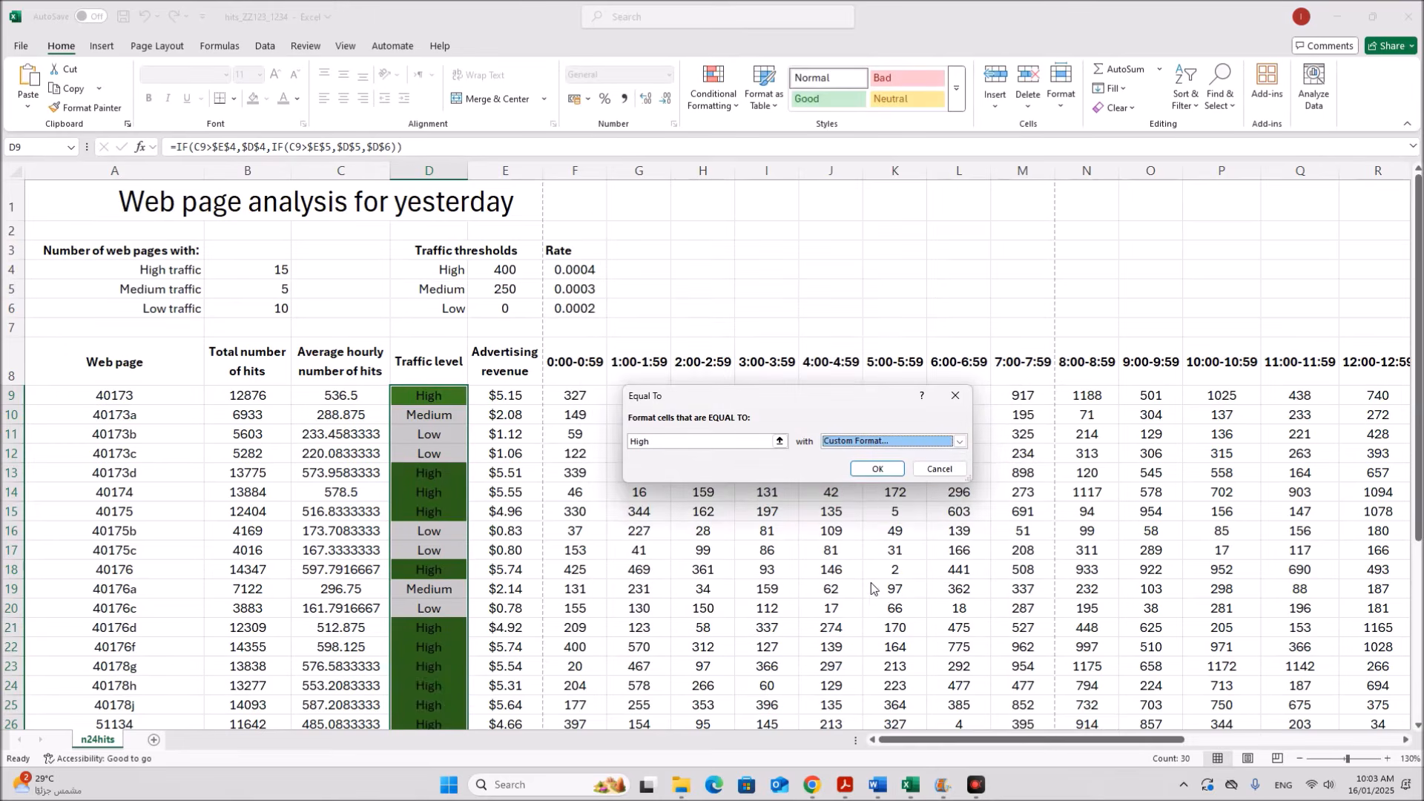
click(875, 470)
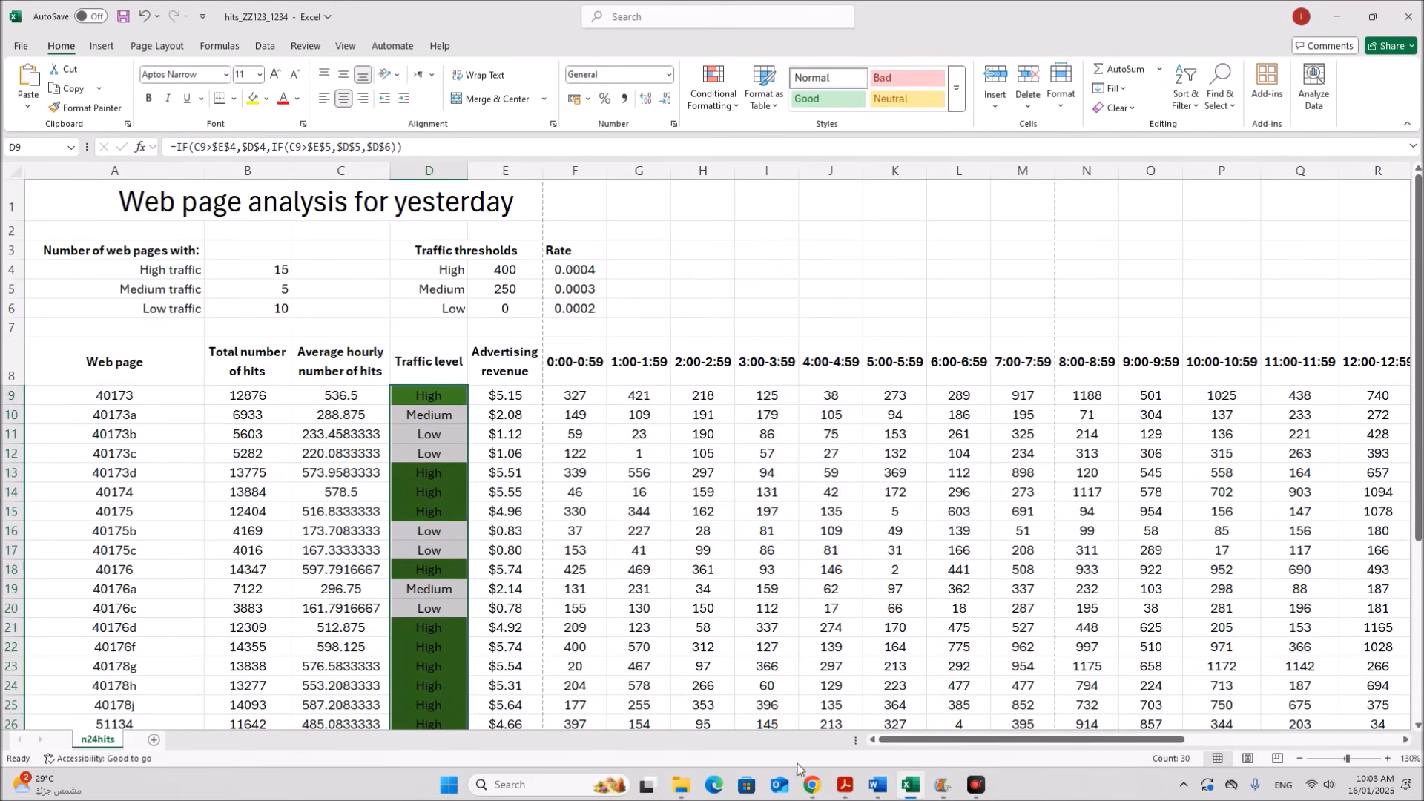
Step: Check in the exam paper PDF which background colour step 11 requires for Medium, and return to Excel
click(845, 784)
drag(452, 502, 741, 502)
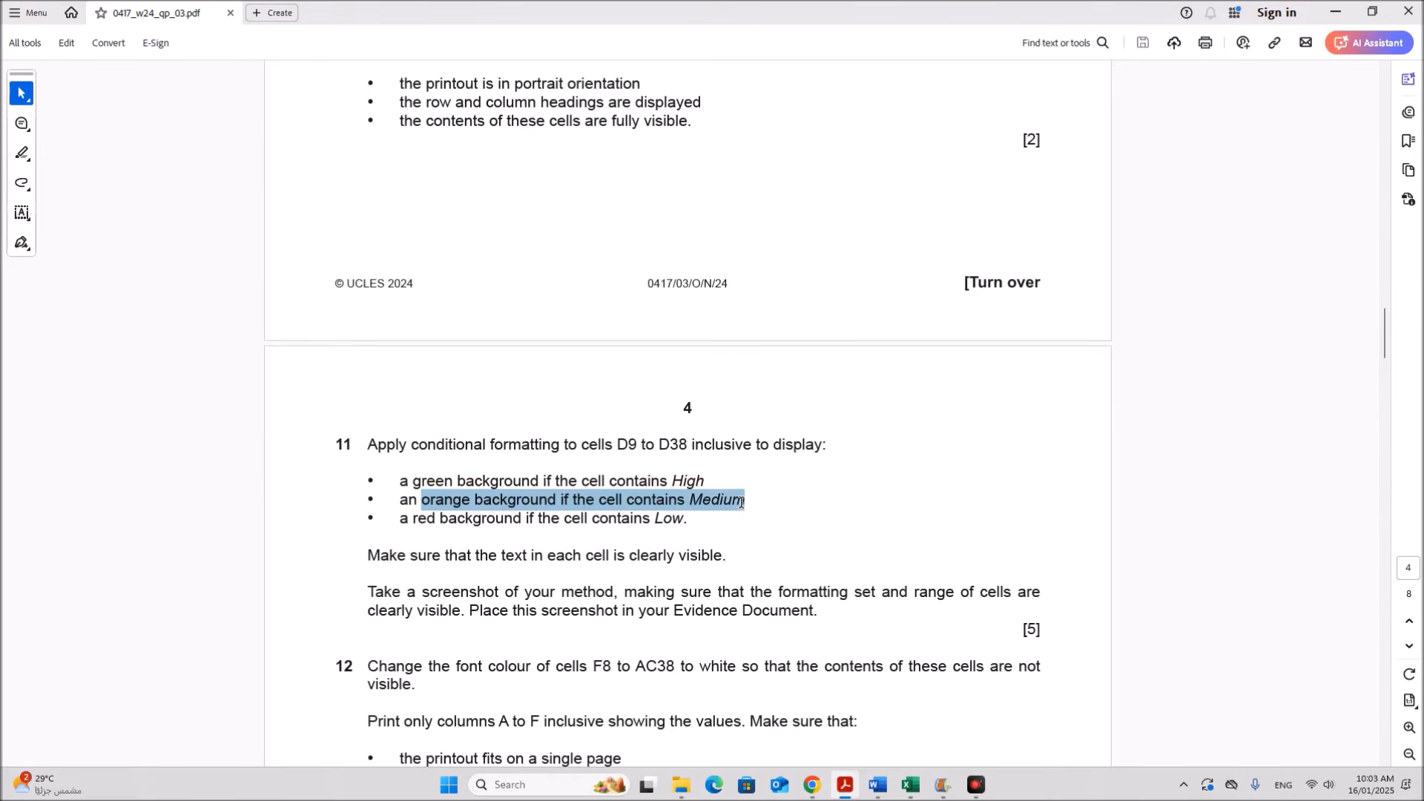
click(911, 785)
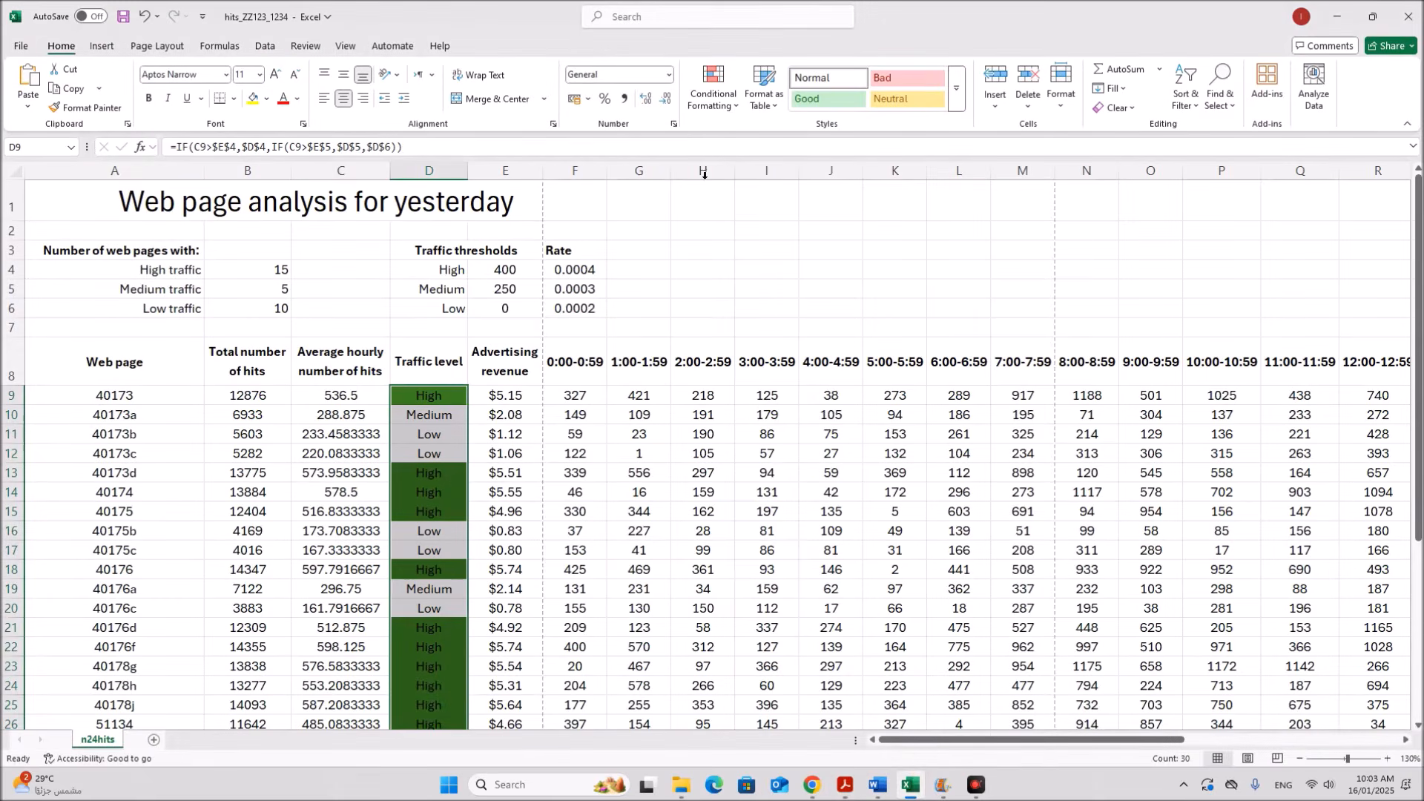
Step: Add an Equal To conditional formatting rule giving cells D9 to D38 that contain Medium a custom orange fill
click(716, 104)
mouse_move(746, 135)
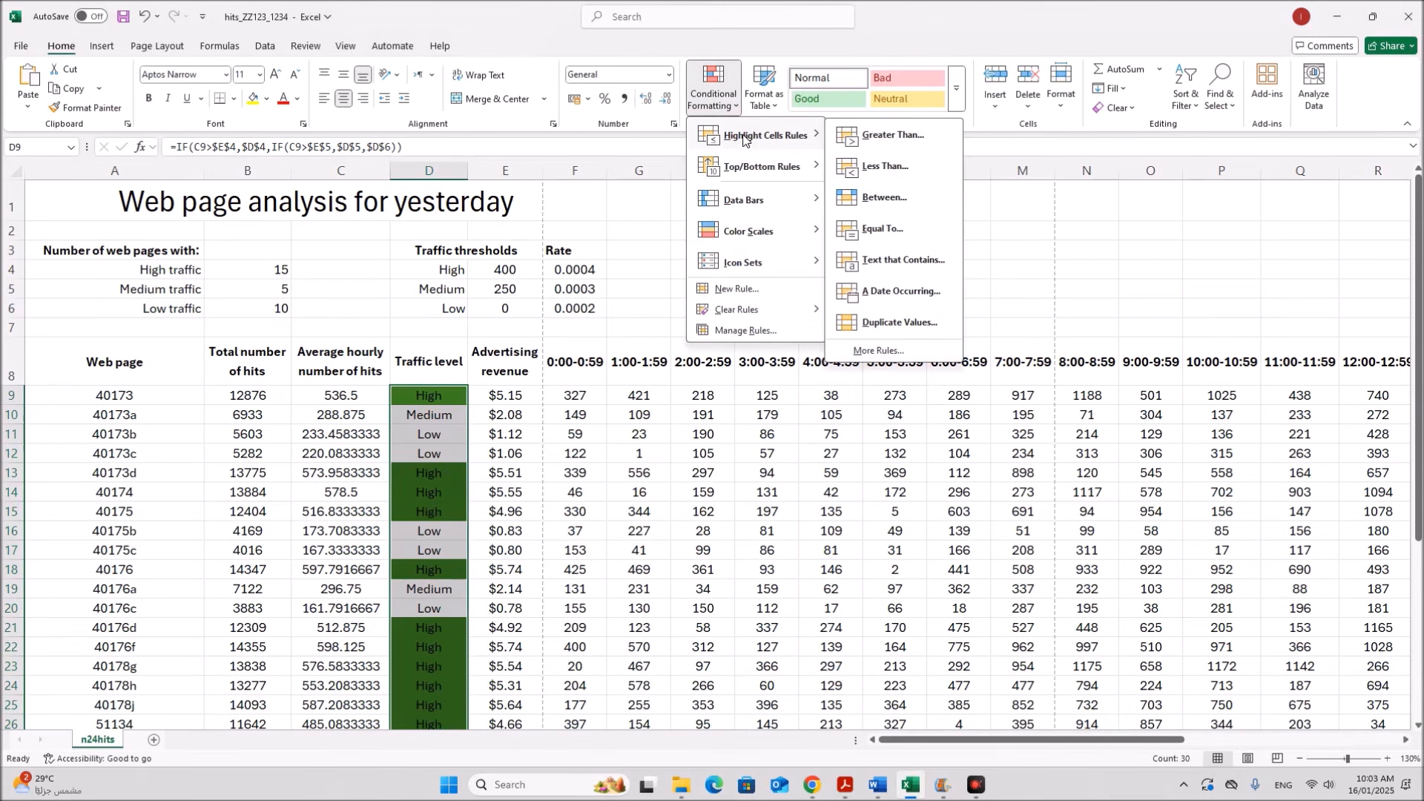
click(893, 230)
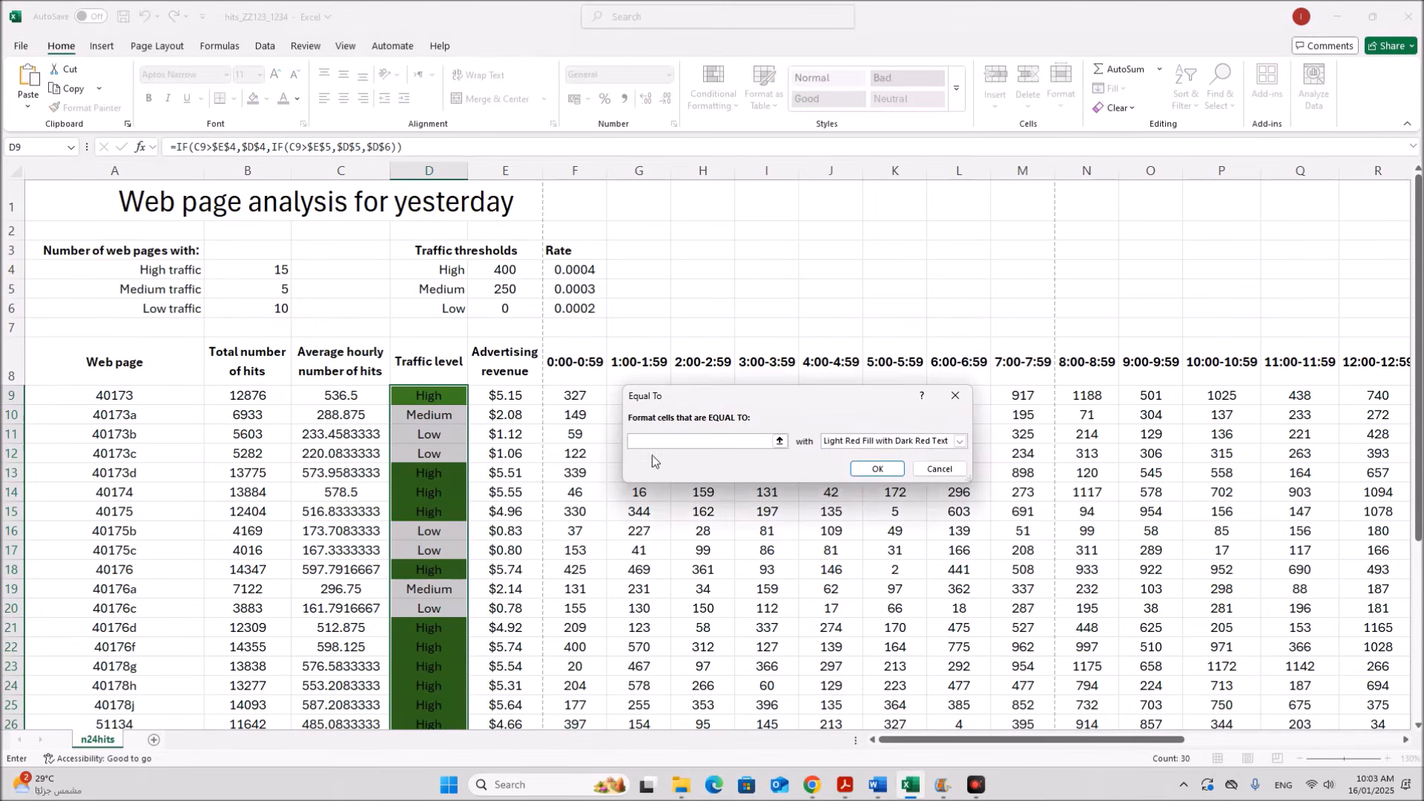
text(Medium)
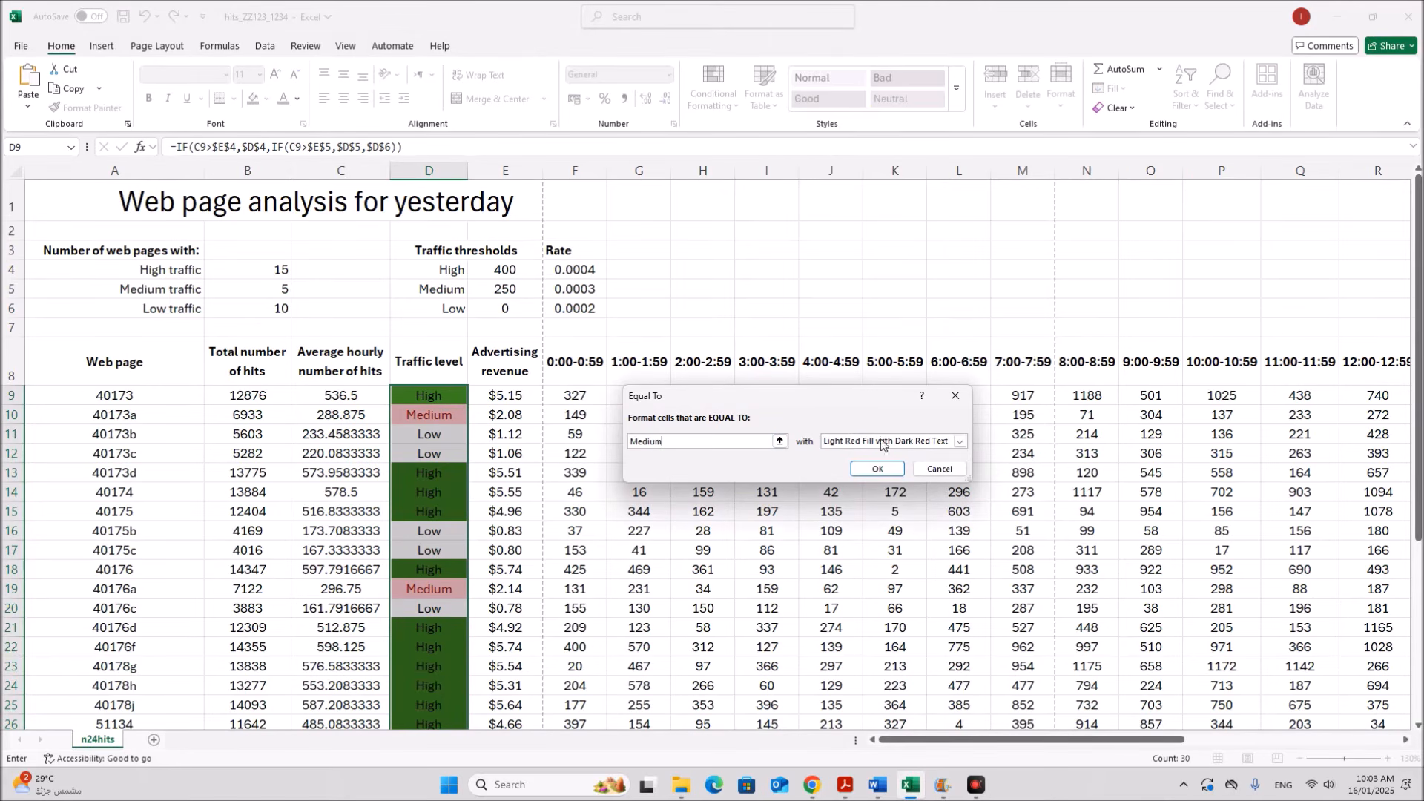
click(881, 444)
click(853, 510)
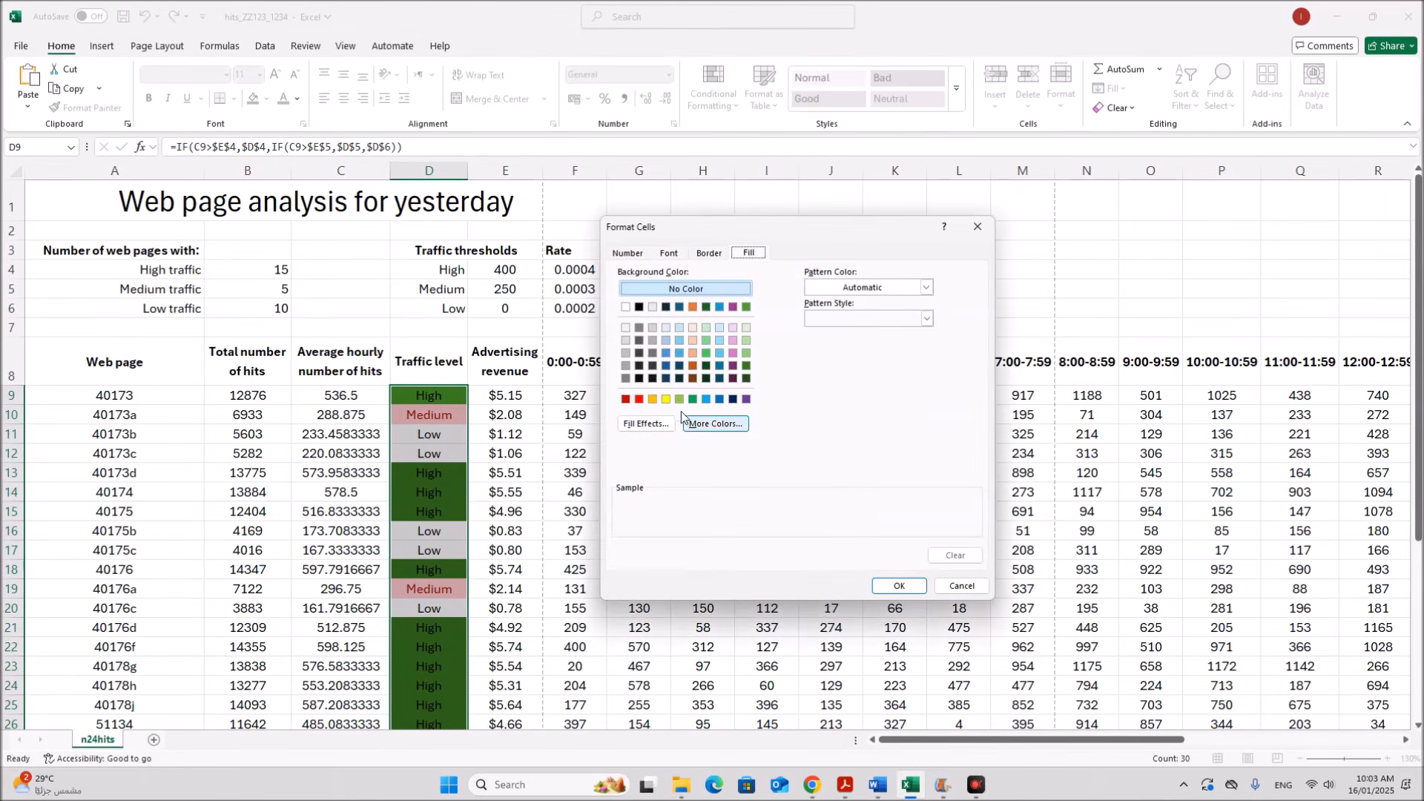
click(650, 399)
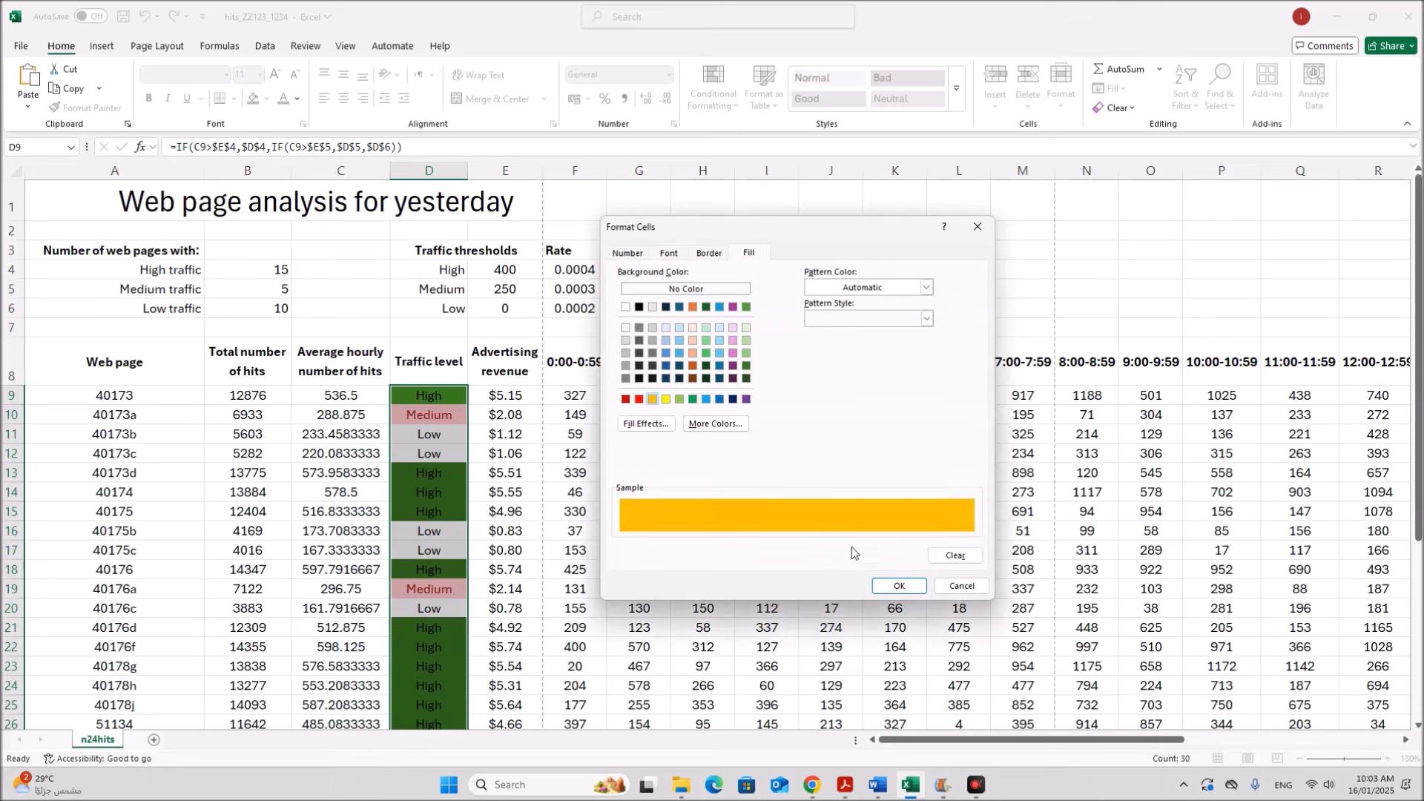
click(898, 586)
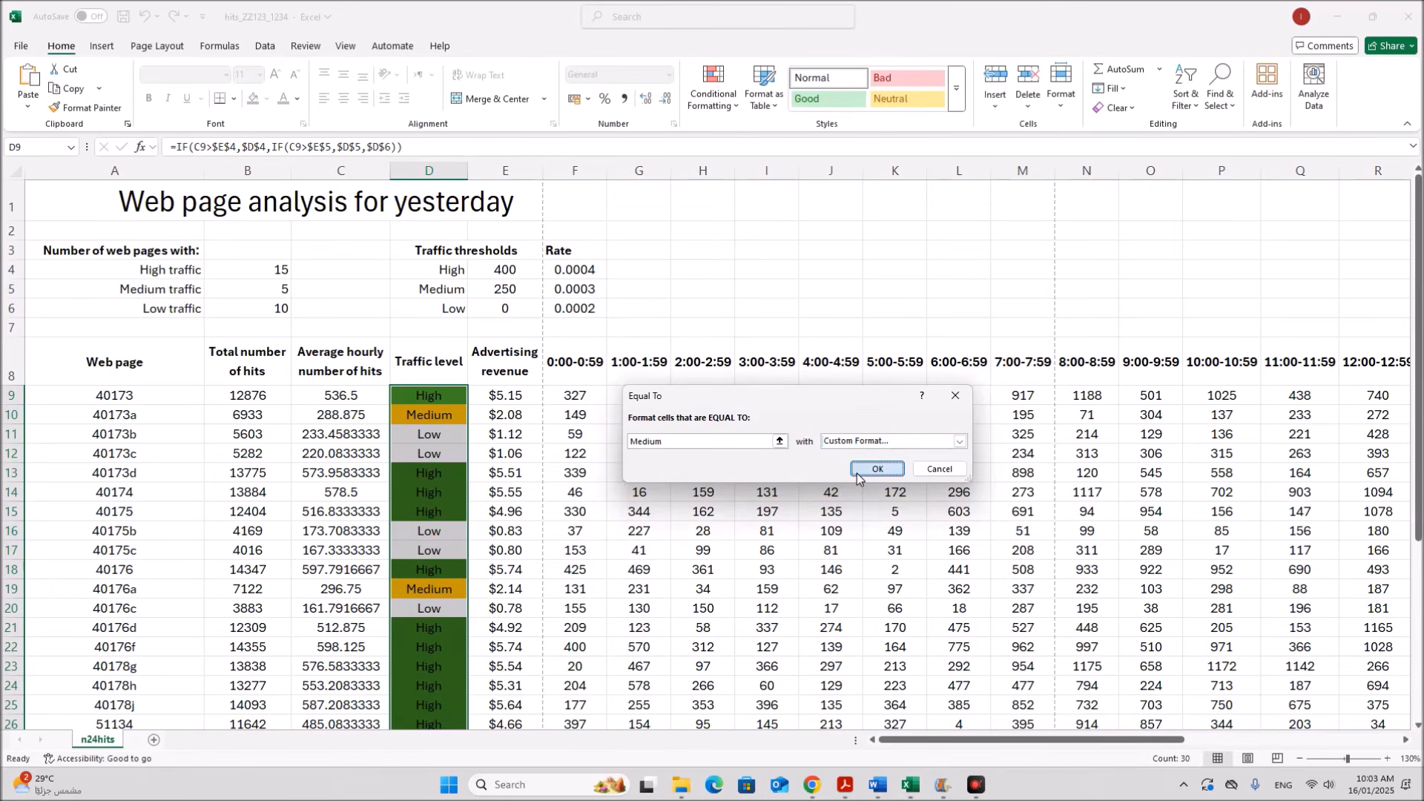
click(857, 473)
Step: Add an Equal To conditional formatting rule giving cells D9 to D38 that contain Low a custom red fill
click(713, 111)
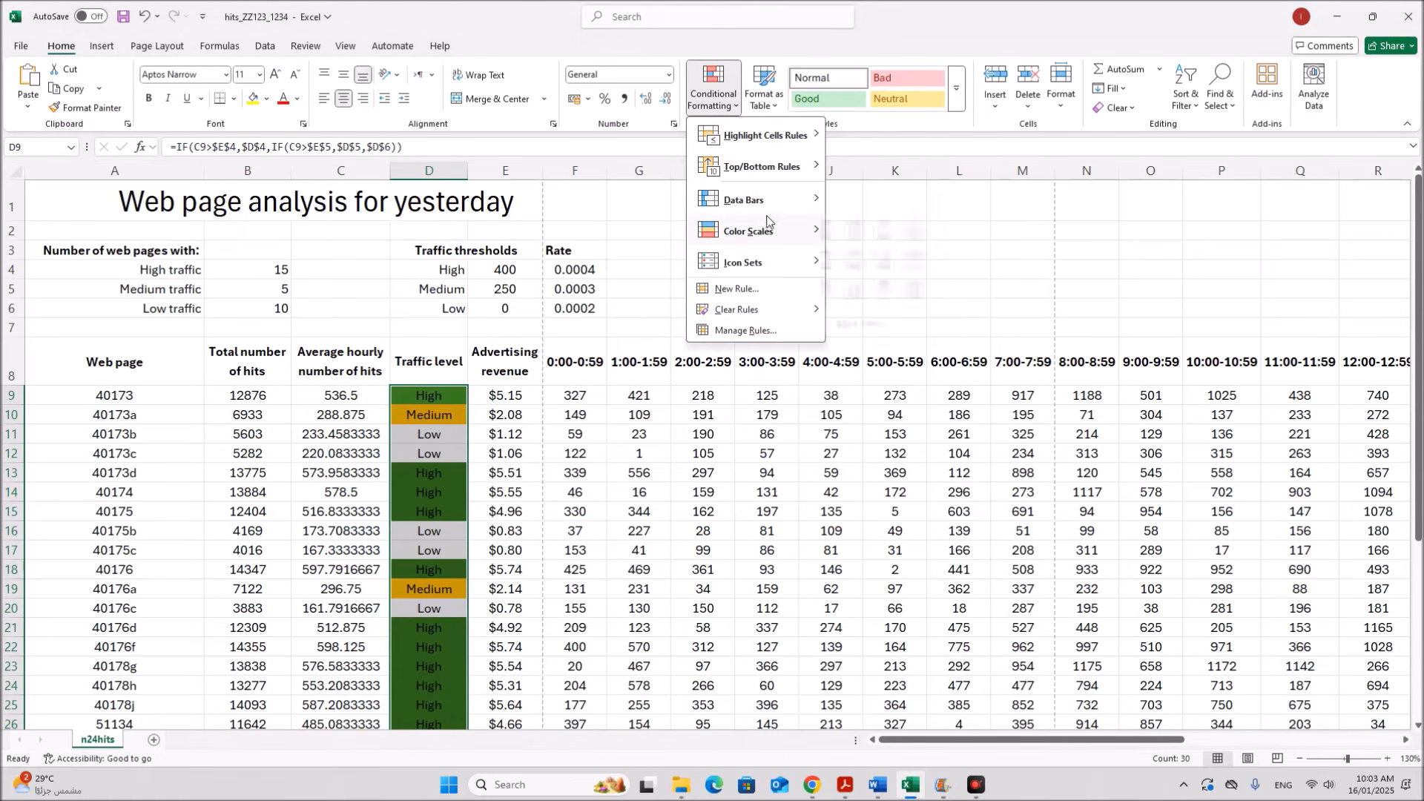
mouse_move(803, 151)
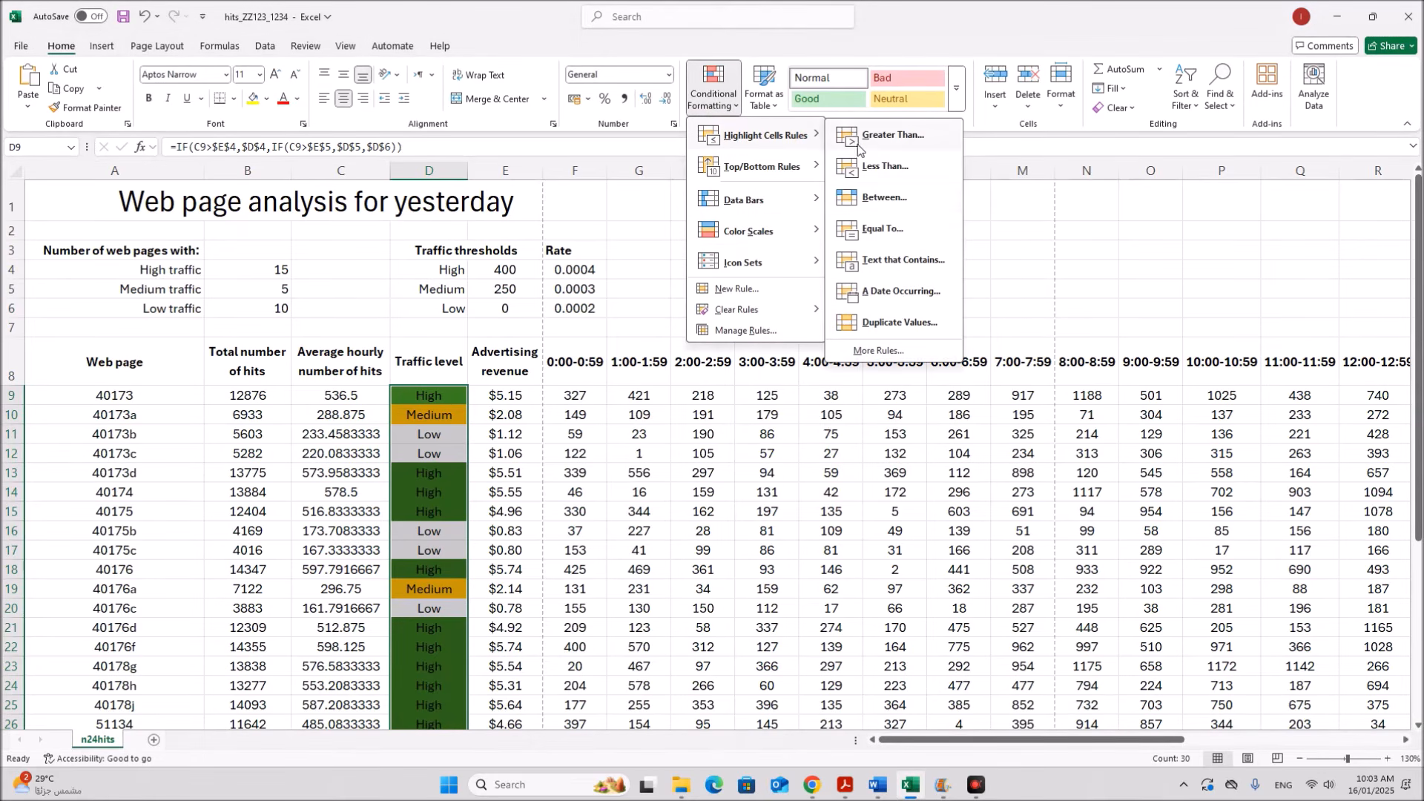
click(882, 231)
text(Low)
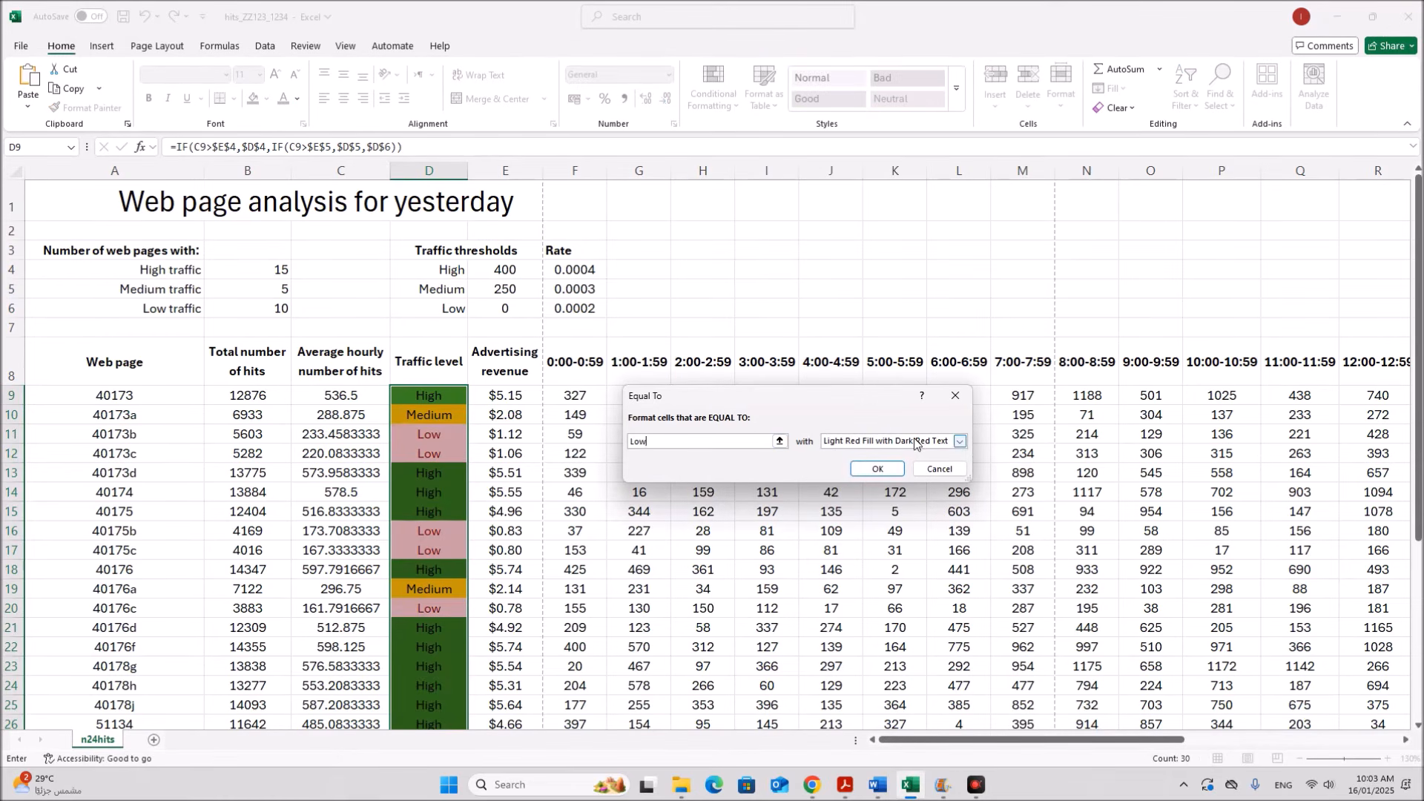
click(914, 443)
click(881, 513)
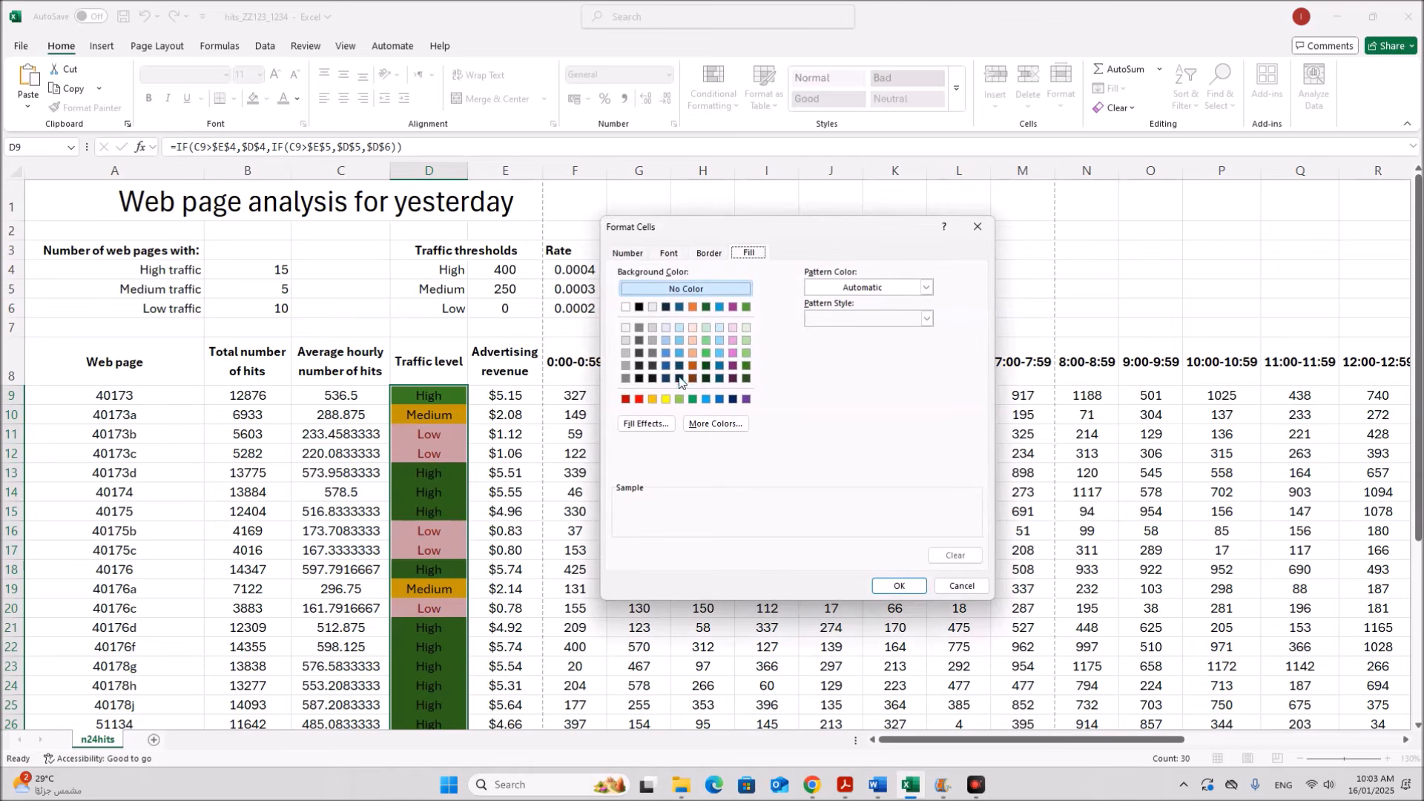
click(638, 399)
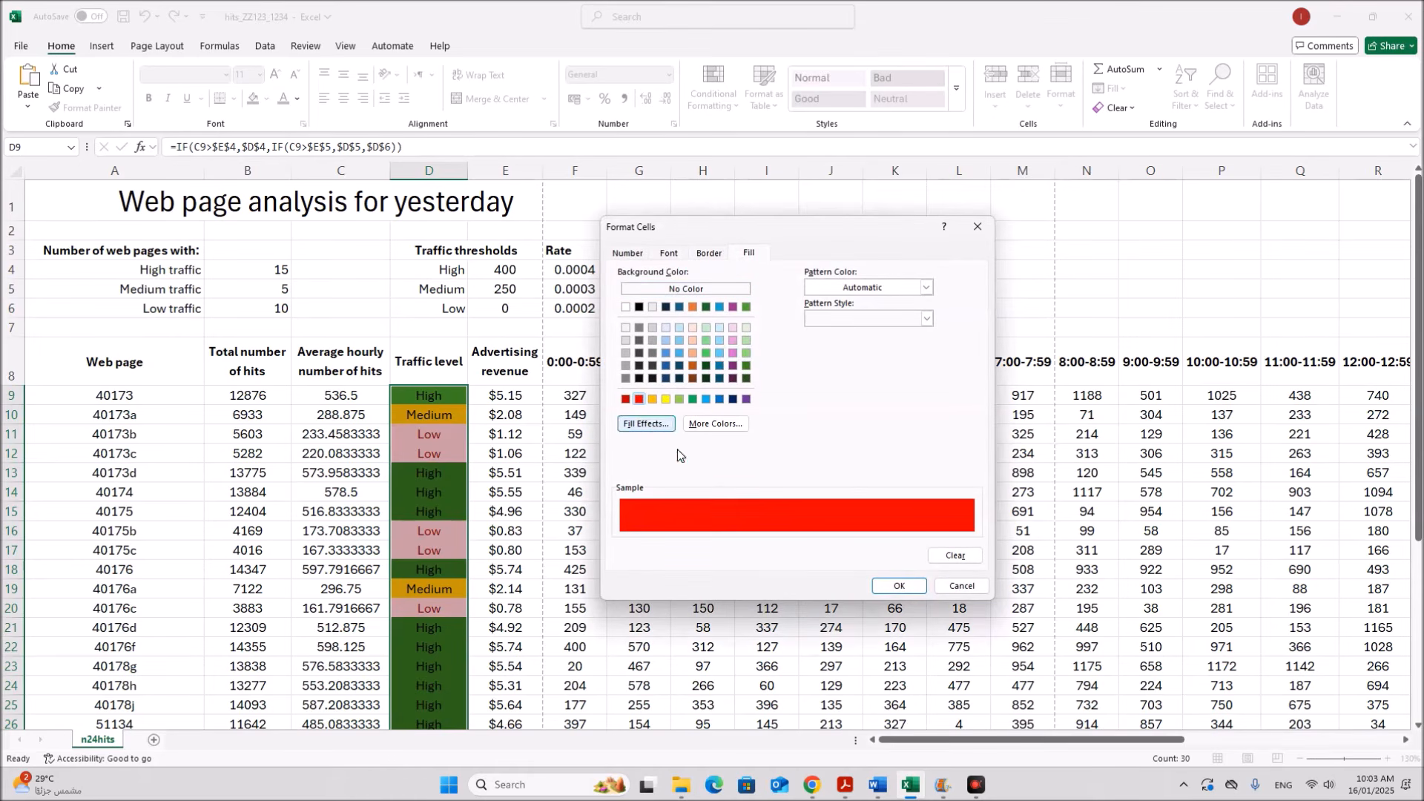
click(885, 585)
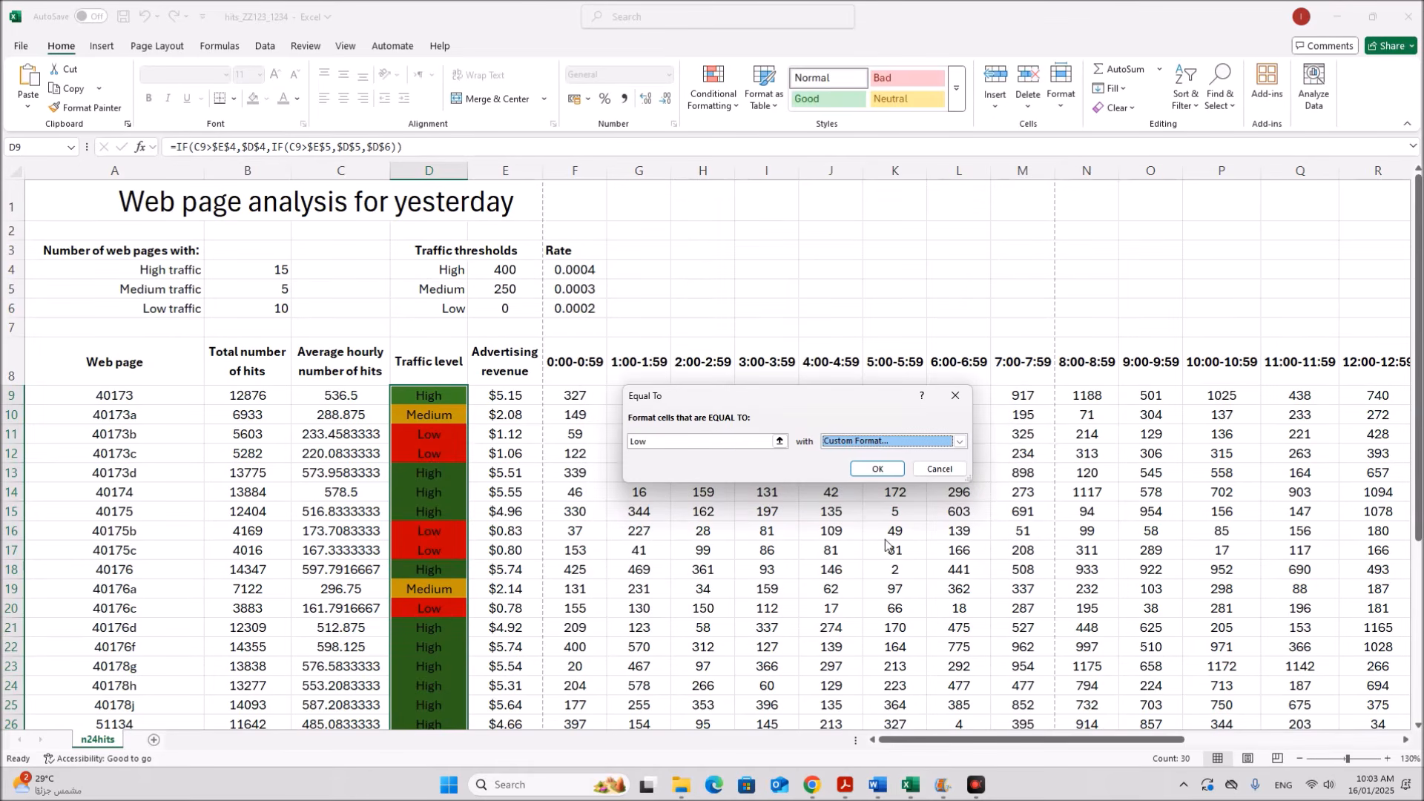
click(876, 469)
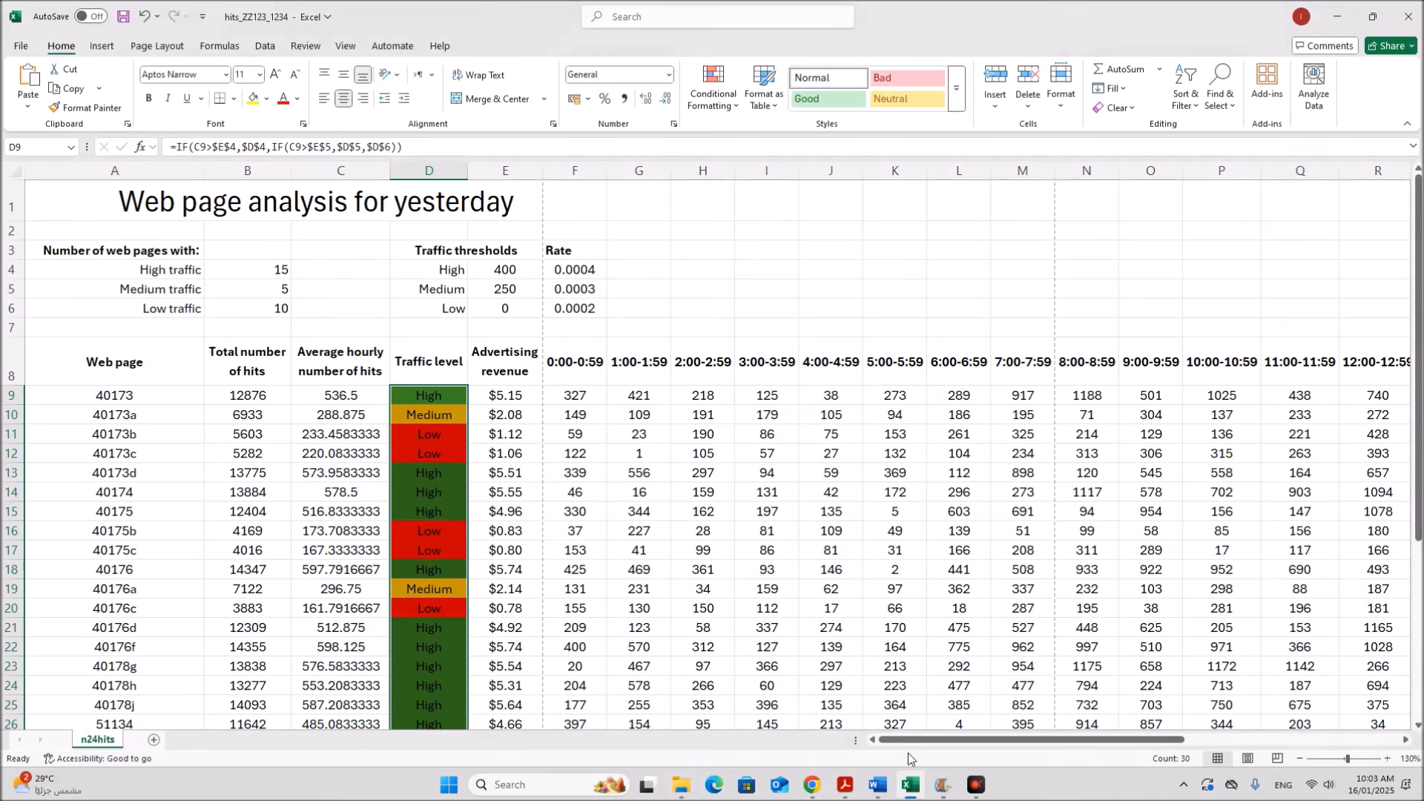
Step: Read the text visibility and screenshot requirements of step 11 in the exam paper PDF, and return to Excel
click(843, 790)
click(608, 605)
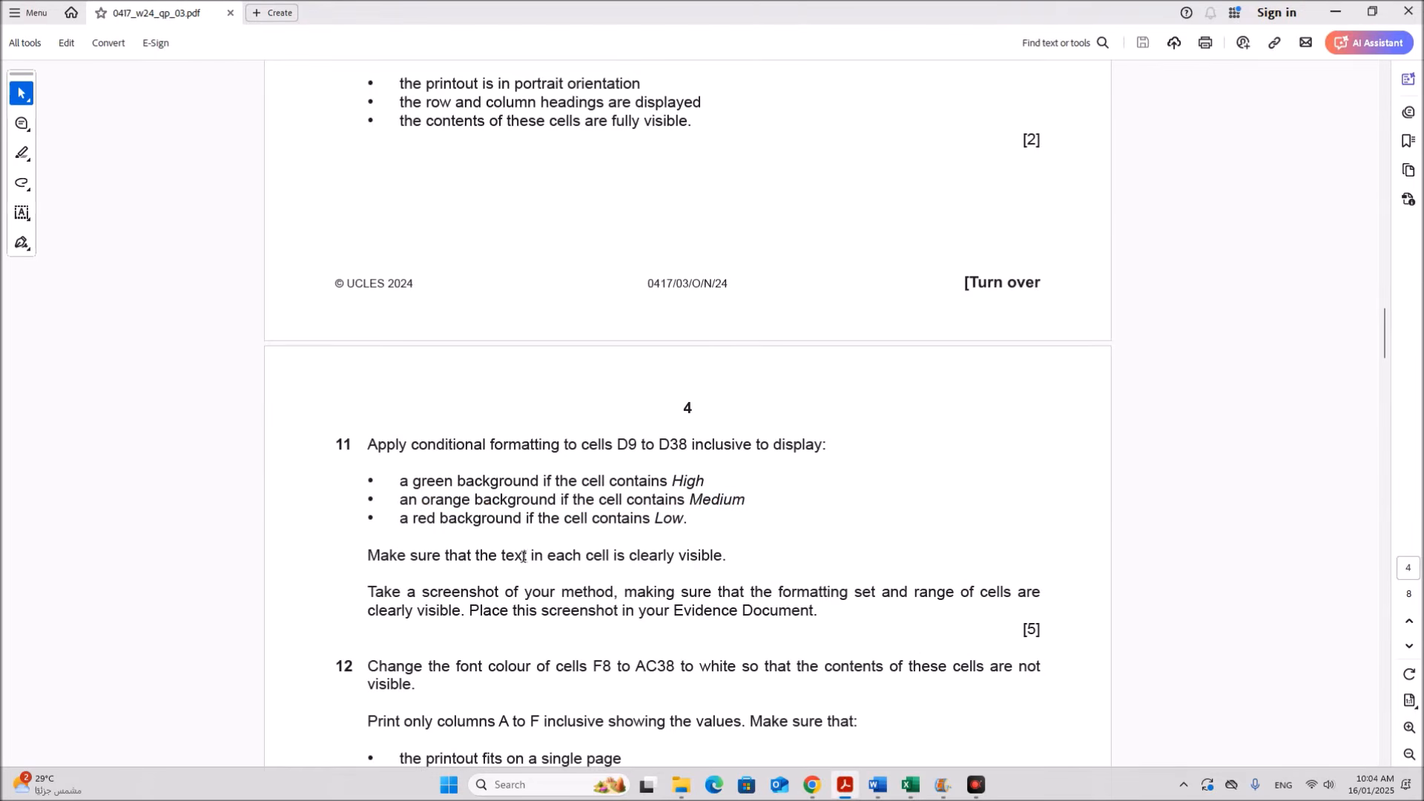
drag(501, 556, 723, 556)
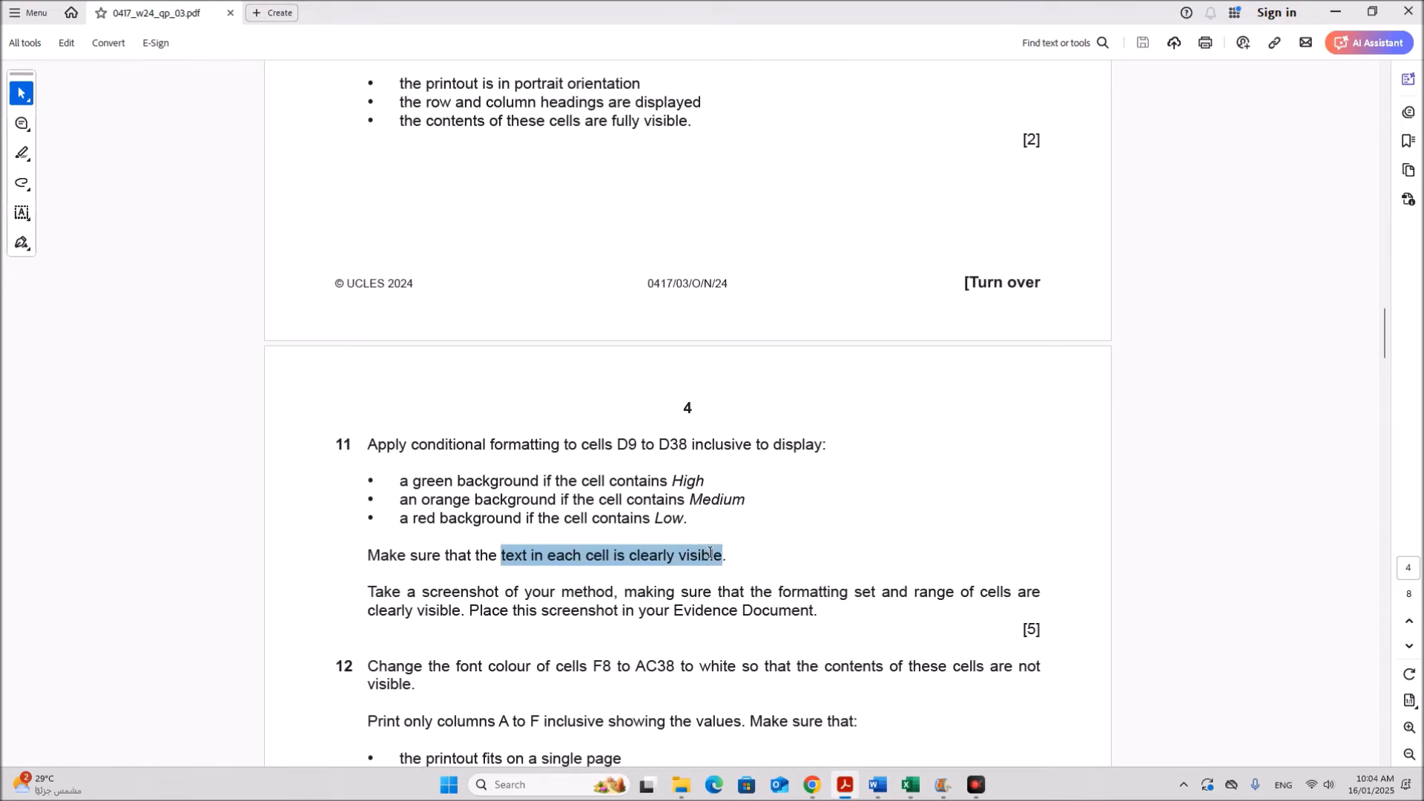
click(510, 627)
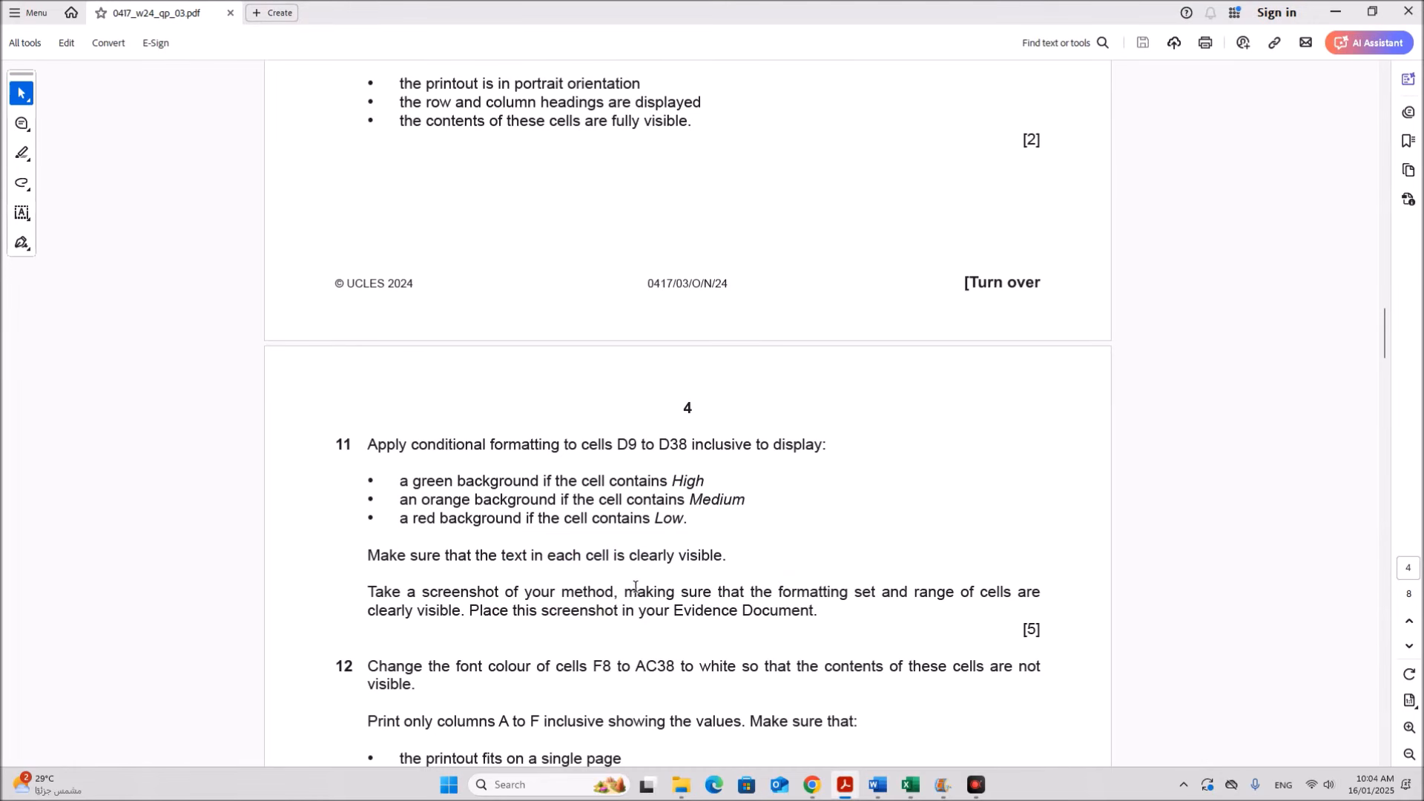
drag(690, 587, 831, 617)
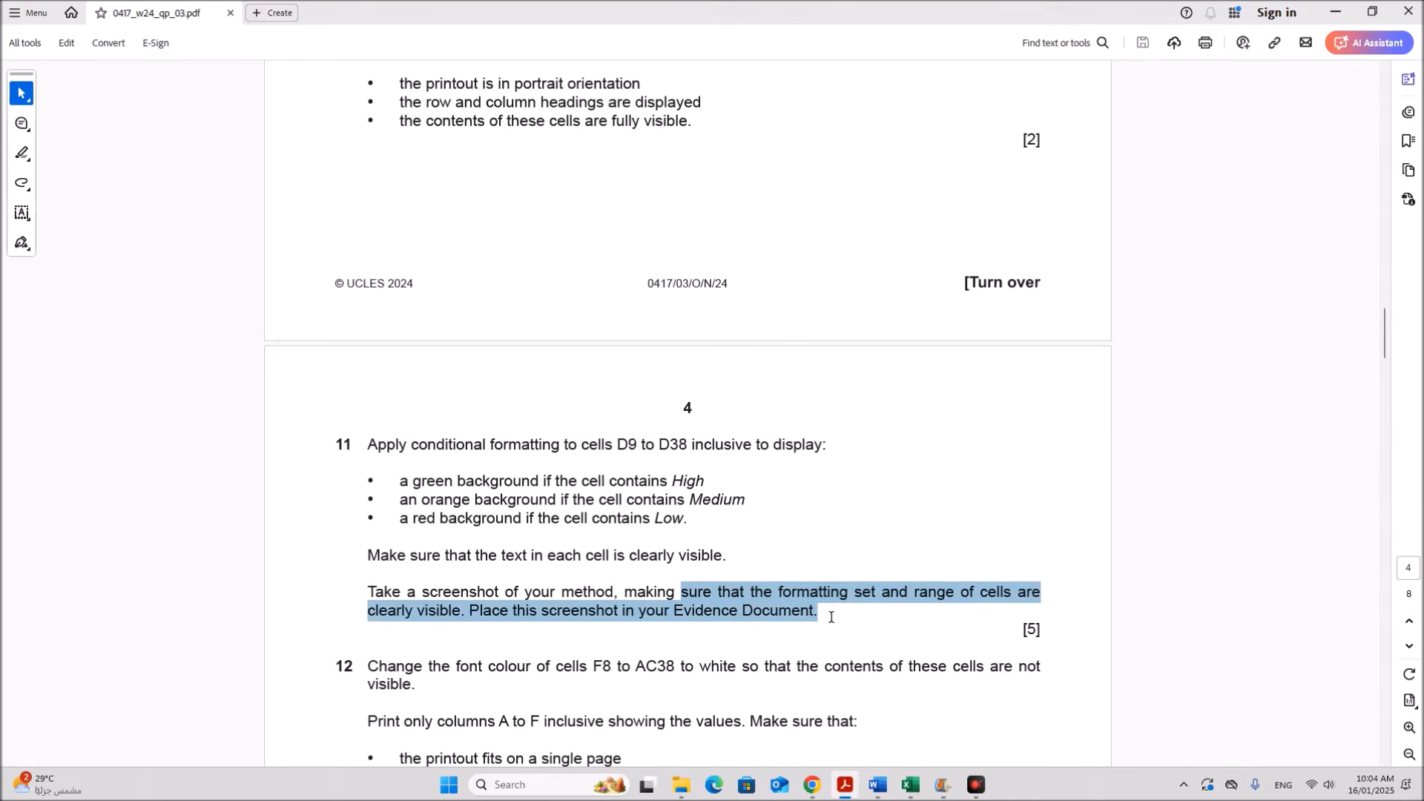
click(721, 615)
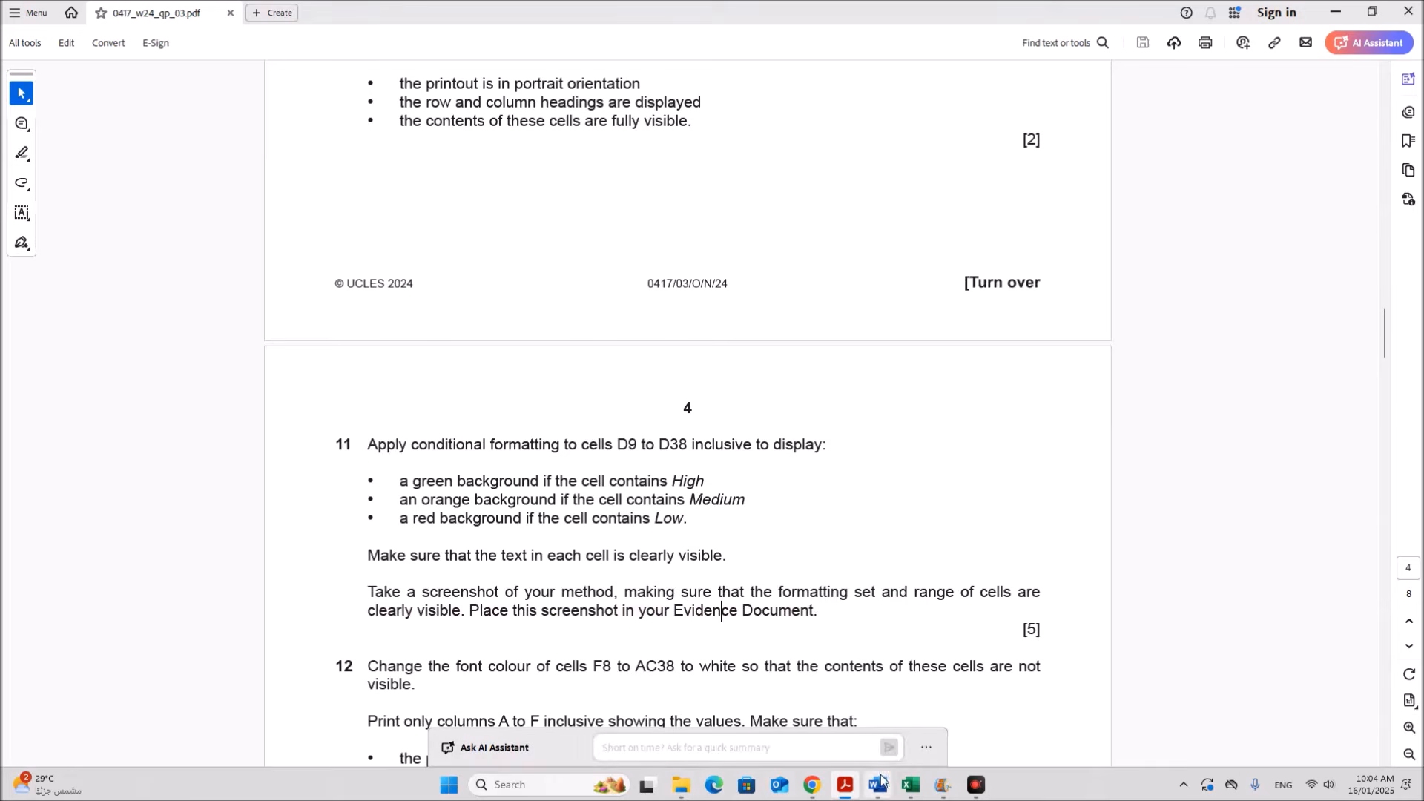
click(909, 784)
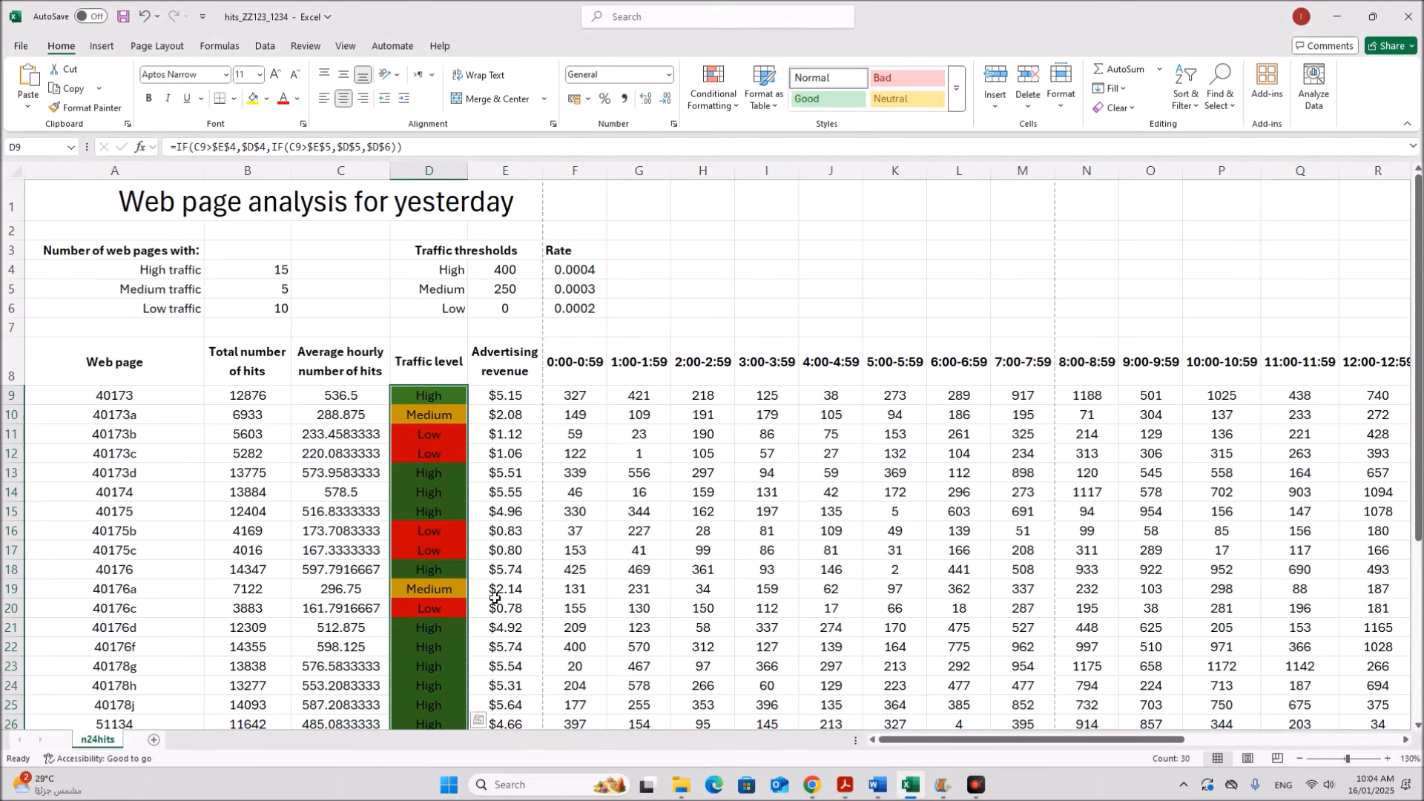
Step: Review the coloured traffic levels, open the Conditional Formatting Rules Manager for the selection and move its window over the table
scroll(438, 552, down, 6)
scroll(434, 567, up, 6)
click(736, 106)
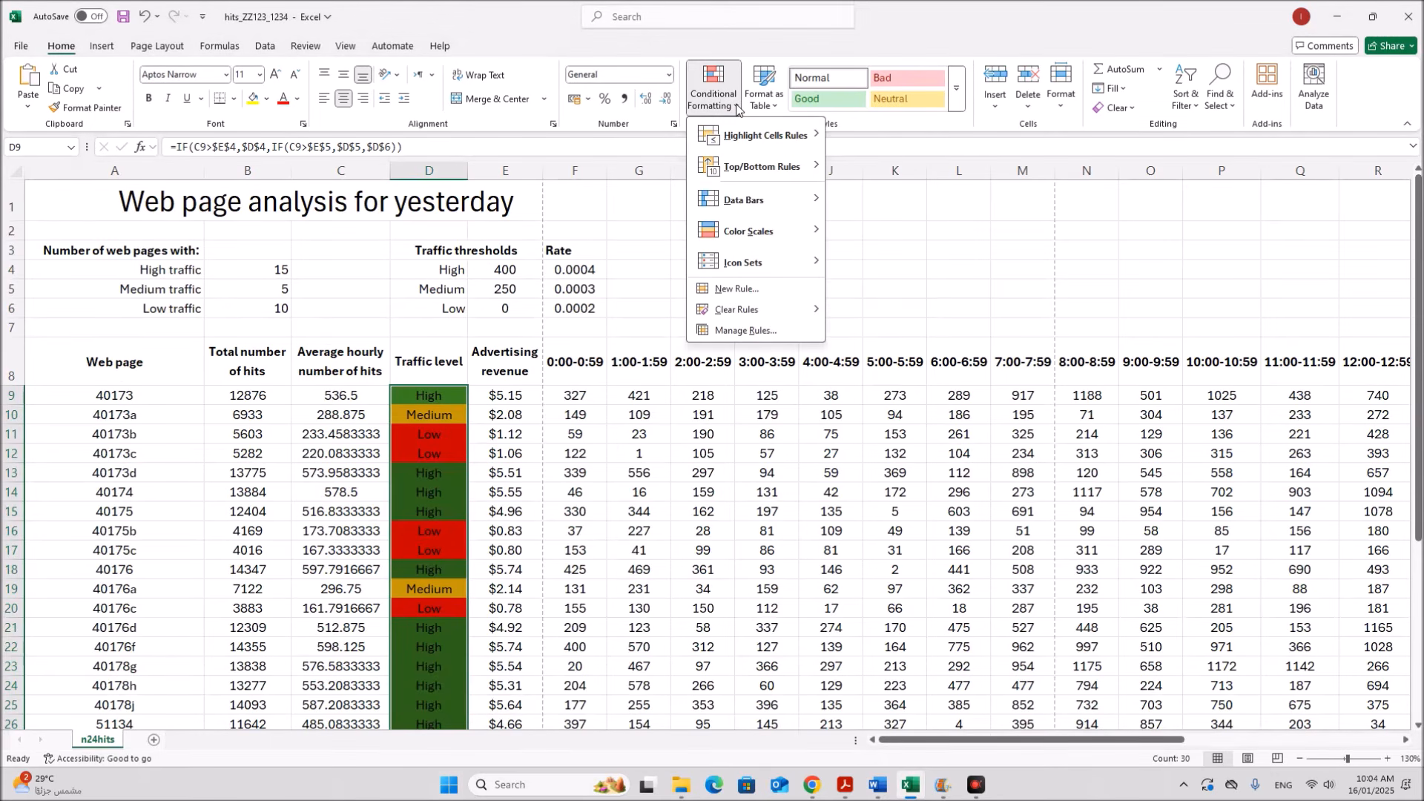
click(742, 331)
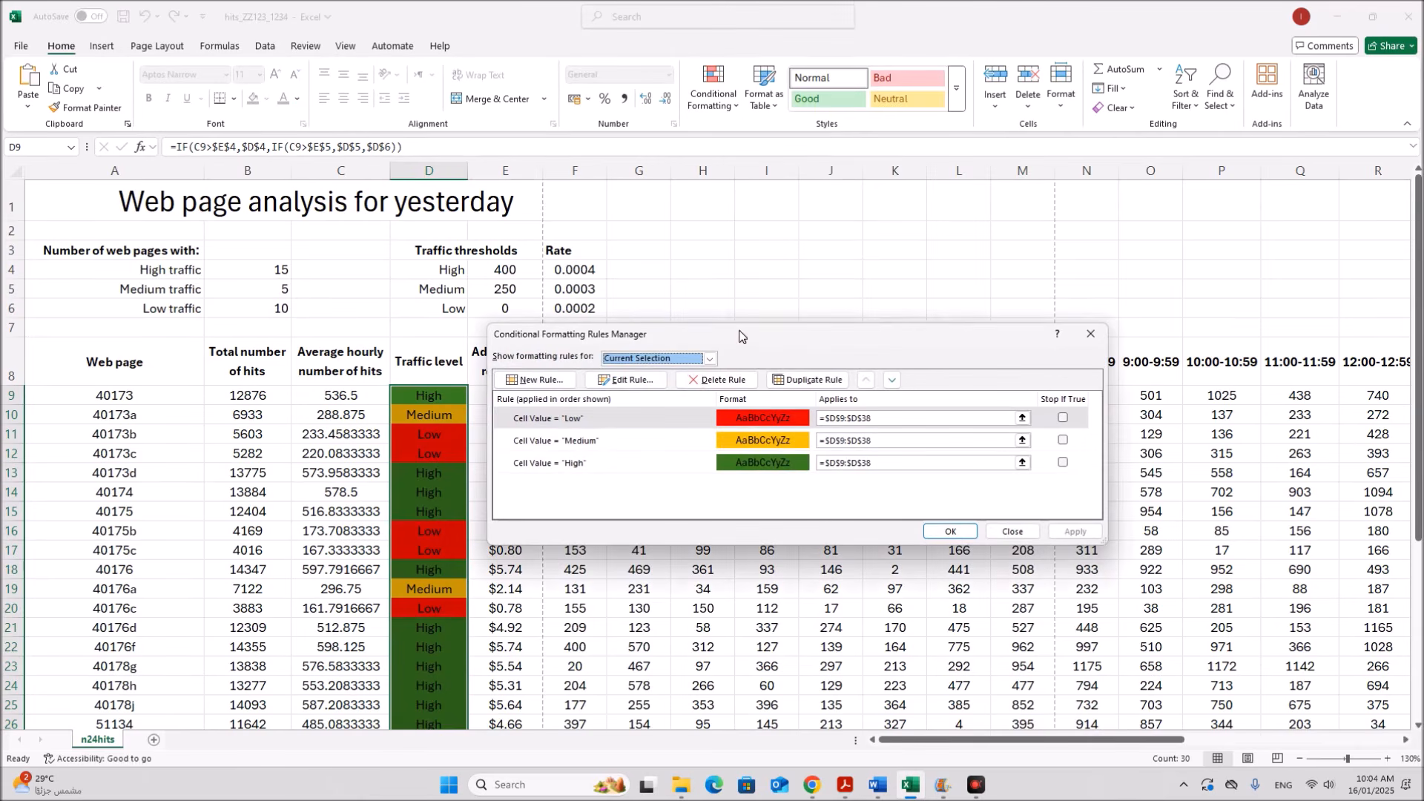
drag(784, 350, 587, 375)
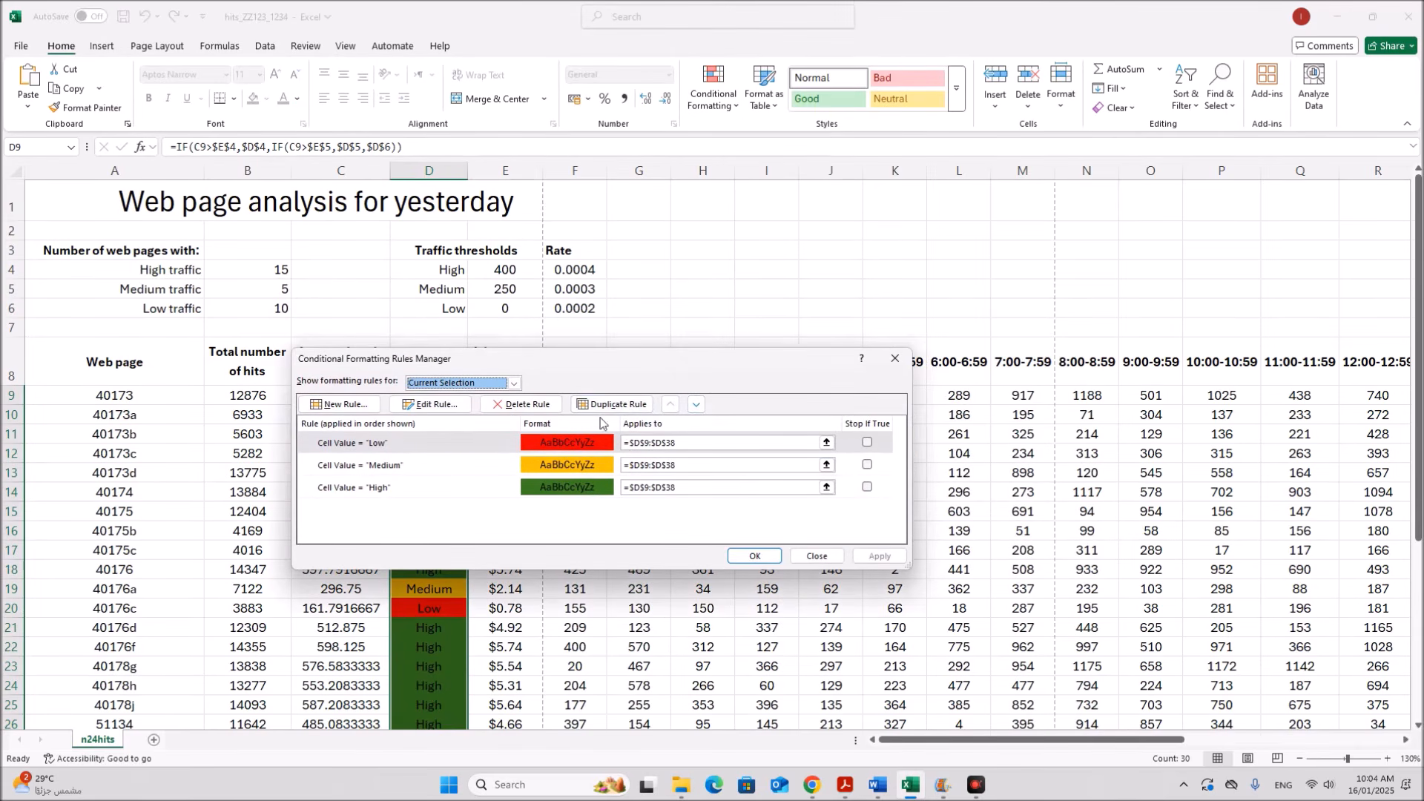
Step: Open the Snipping Tool and capture the Conditional Formatting Rules Manager window showing all three rules
click(558, 792)
text(sn)
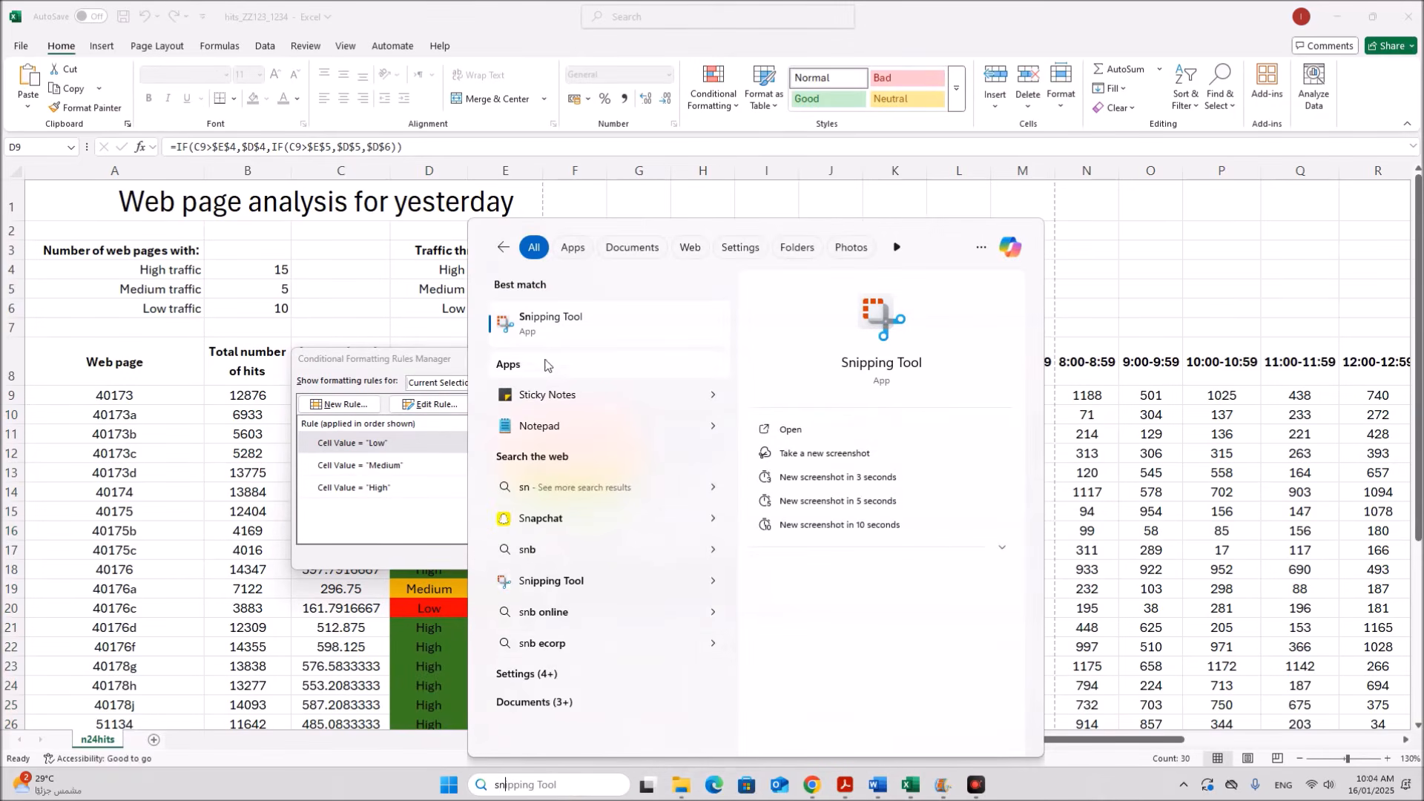
click(544, 327)
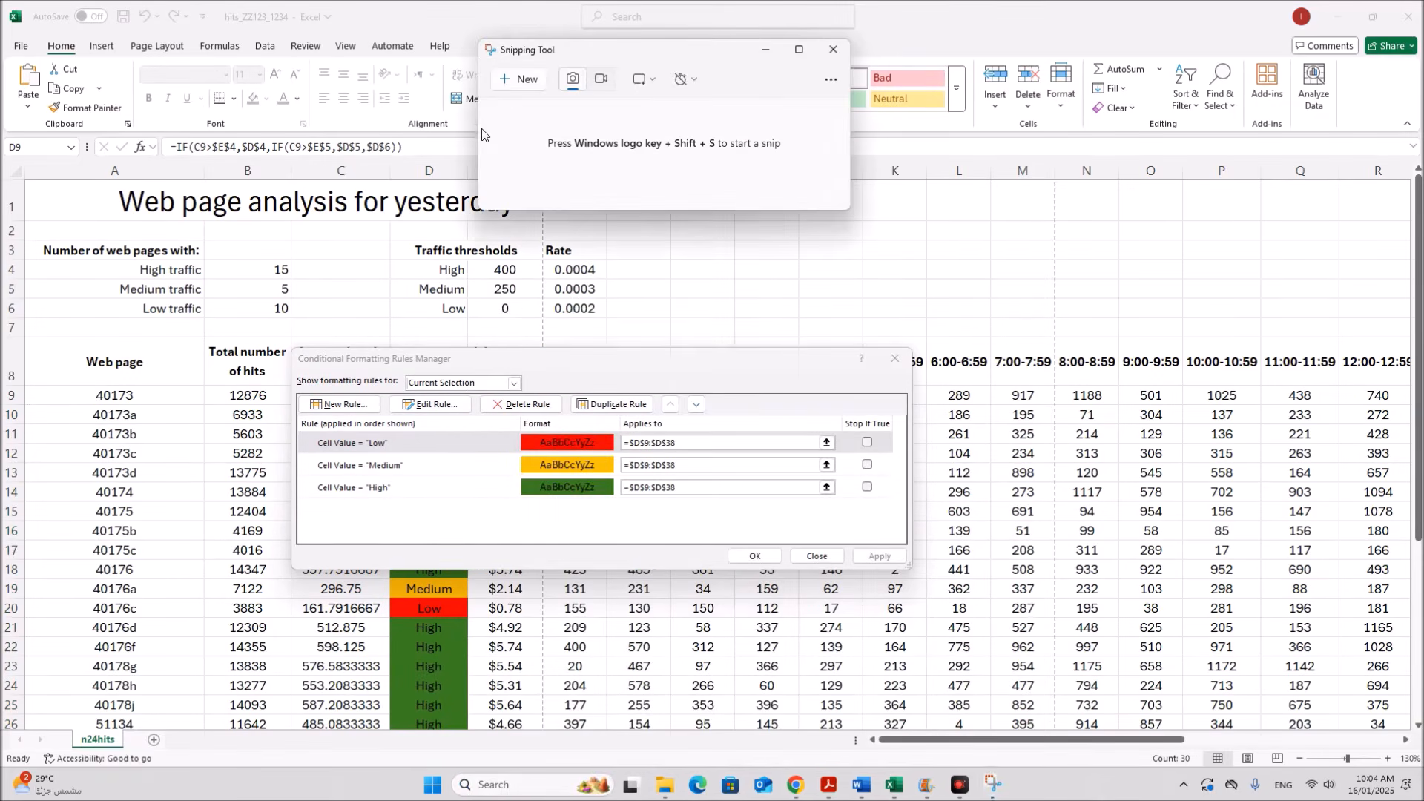
click(504, 81)
drag(288, 345, 917, 569)
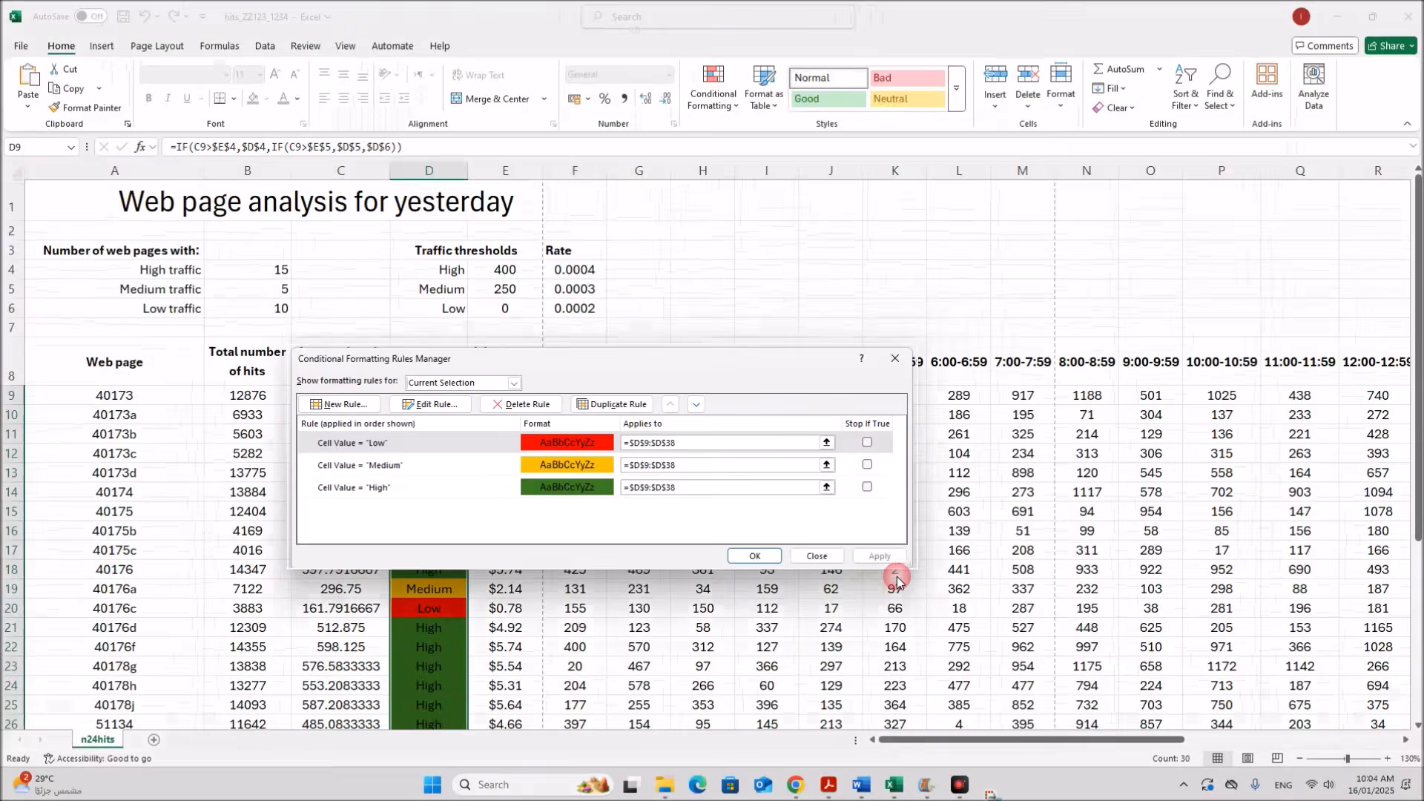
Step: Switch to the n24evidence_ZZ123_1234 Word document, enter the heading "Step 11 Evidence" and paste the rules screenshot below it
mouse_move(867, 796)
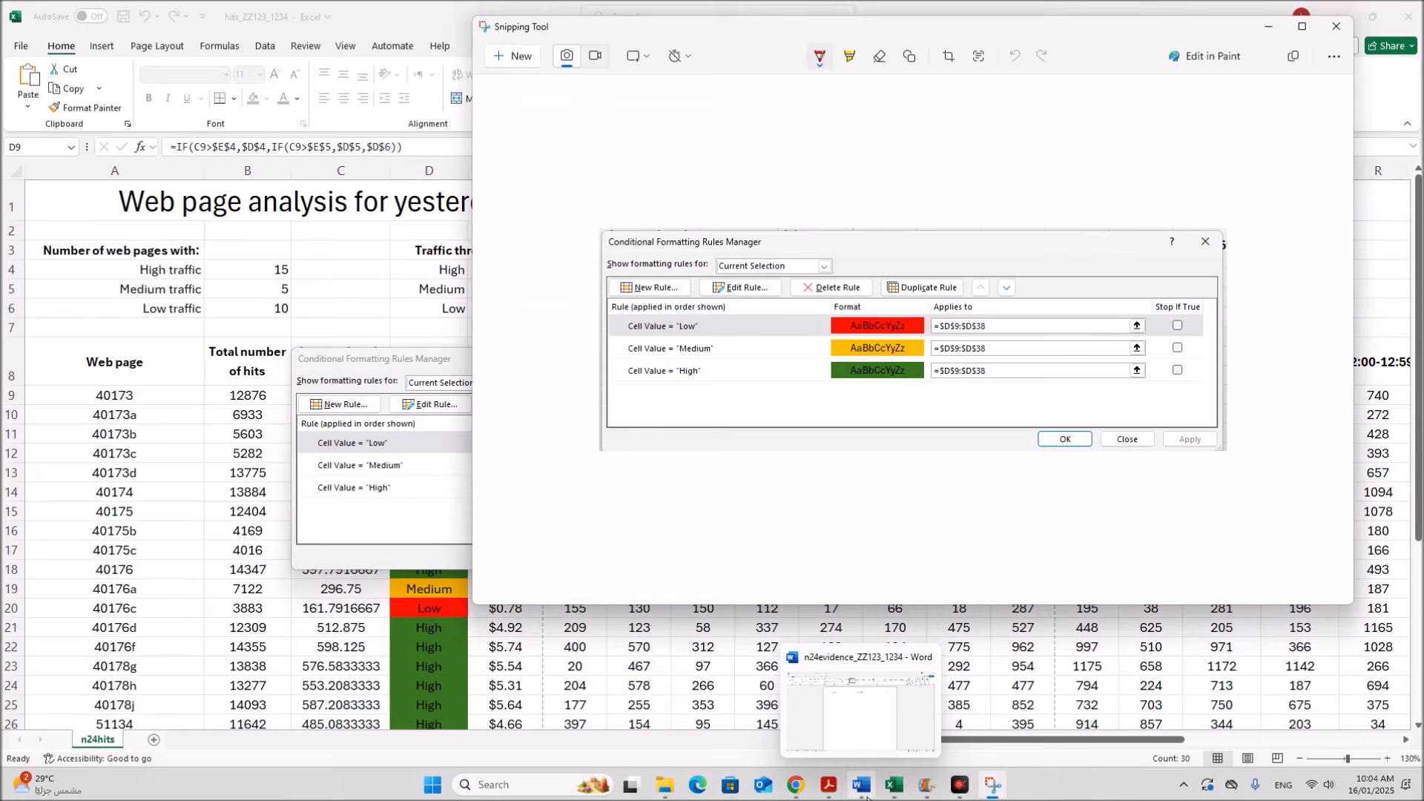
click(828, 785)
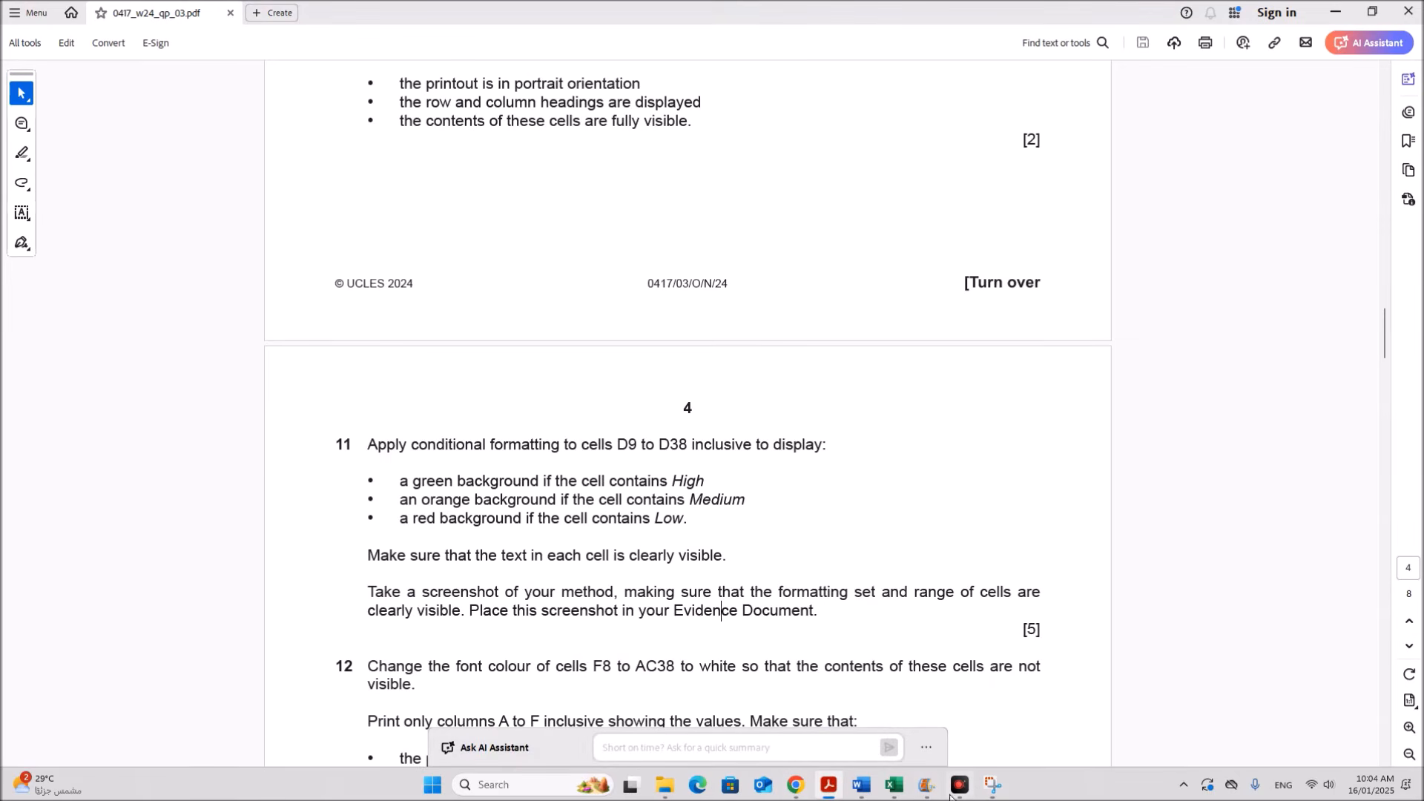
click(861, 785)
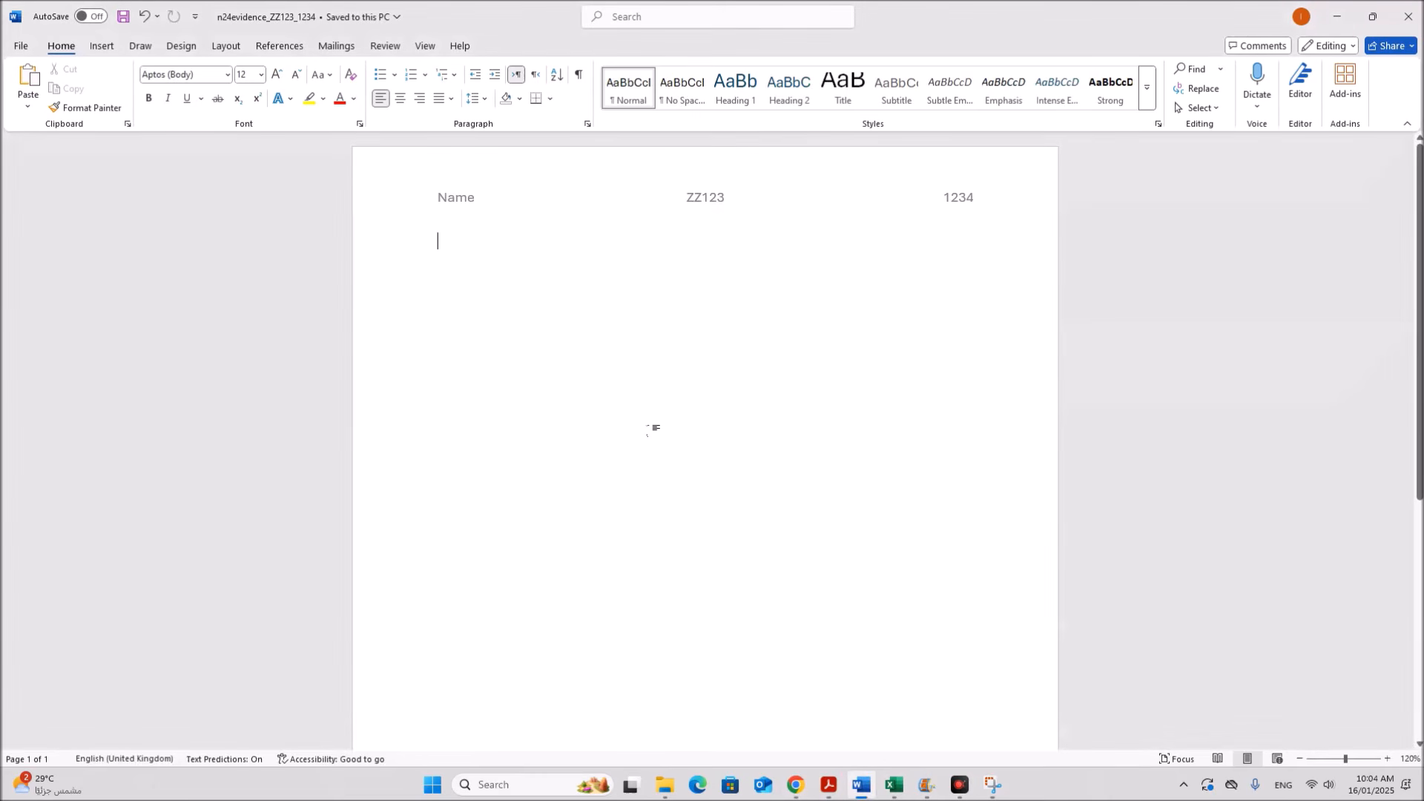
text(Step 11 Evidence)
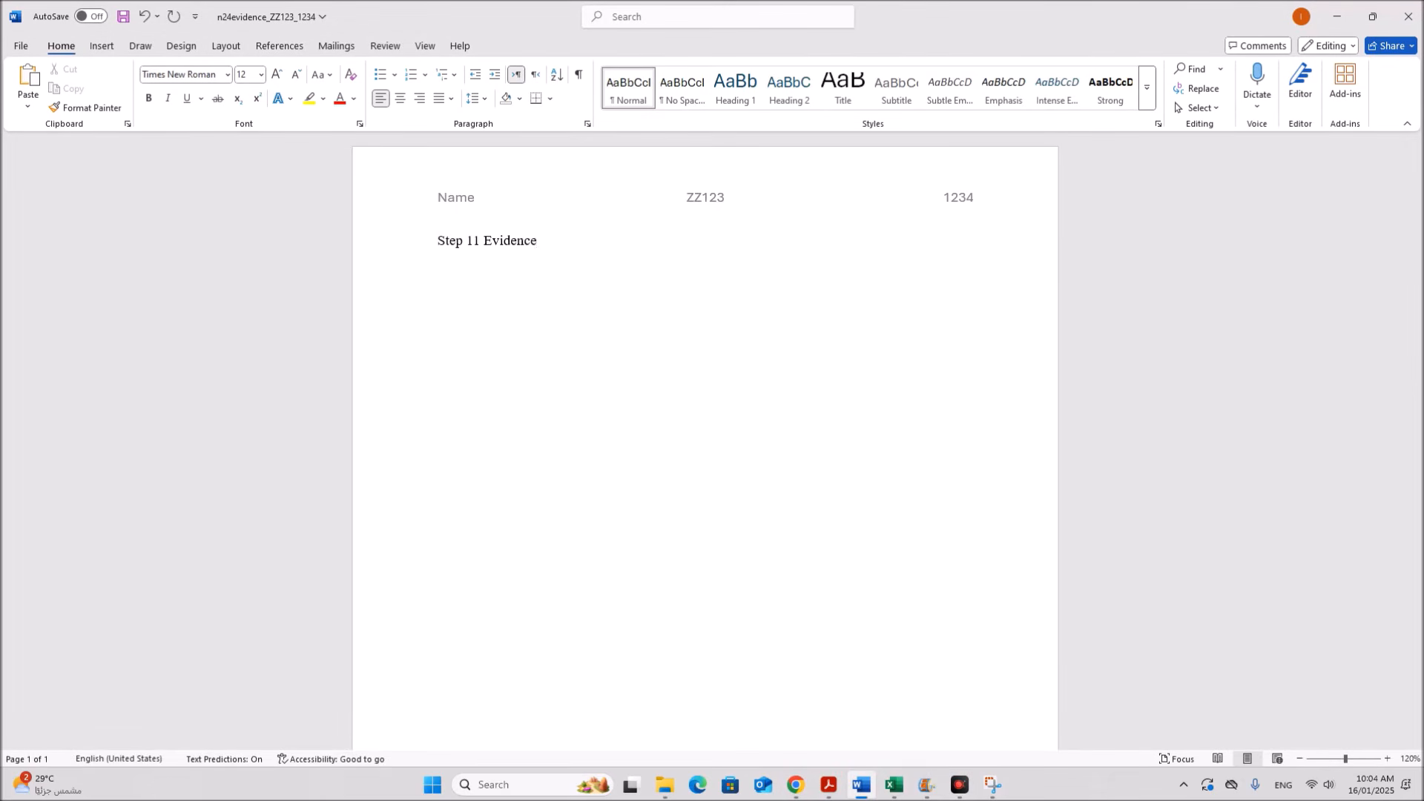
key(ctrl+v)
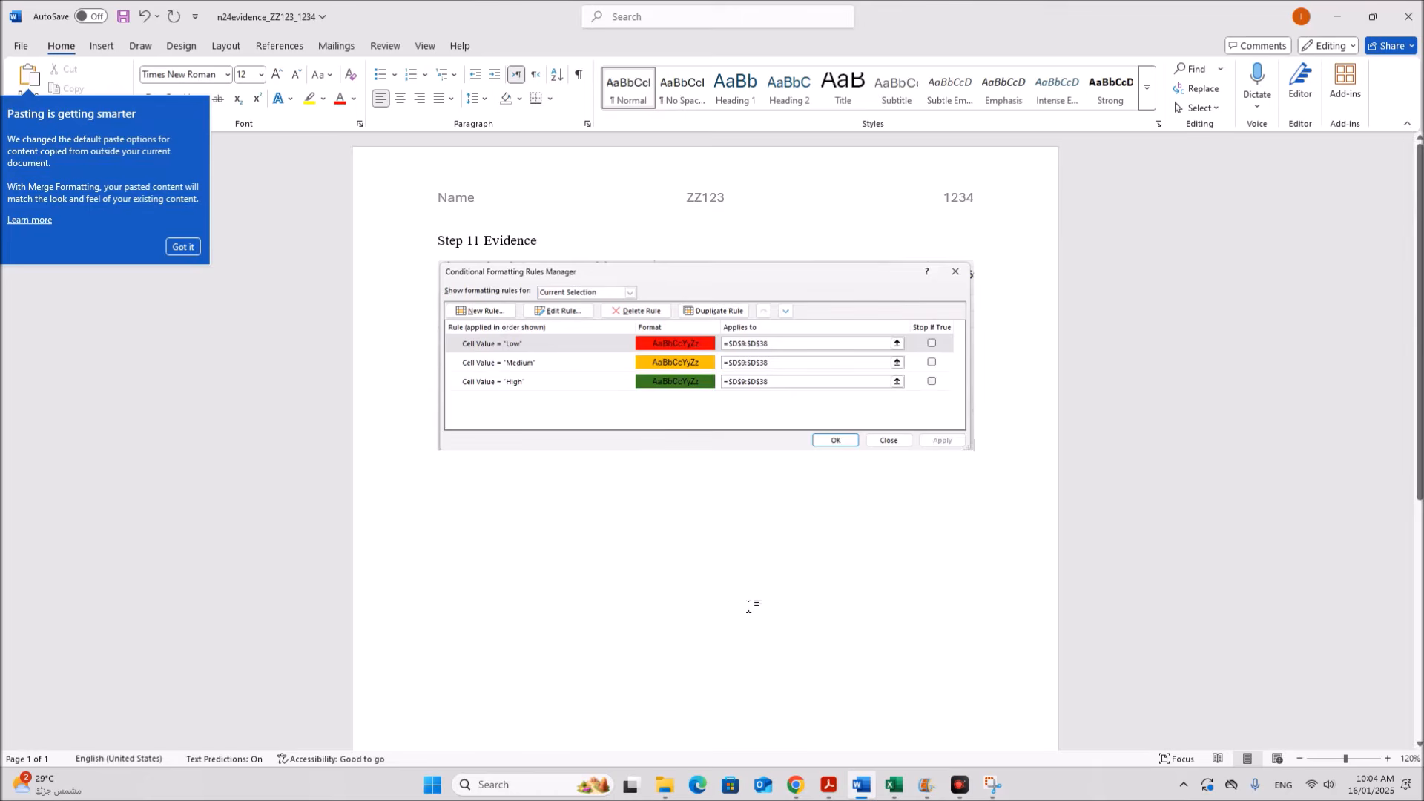
click(749, 606)
click(906, 597)
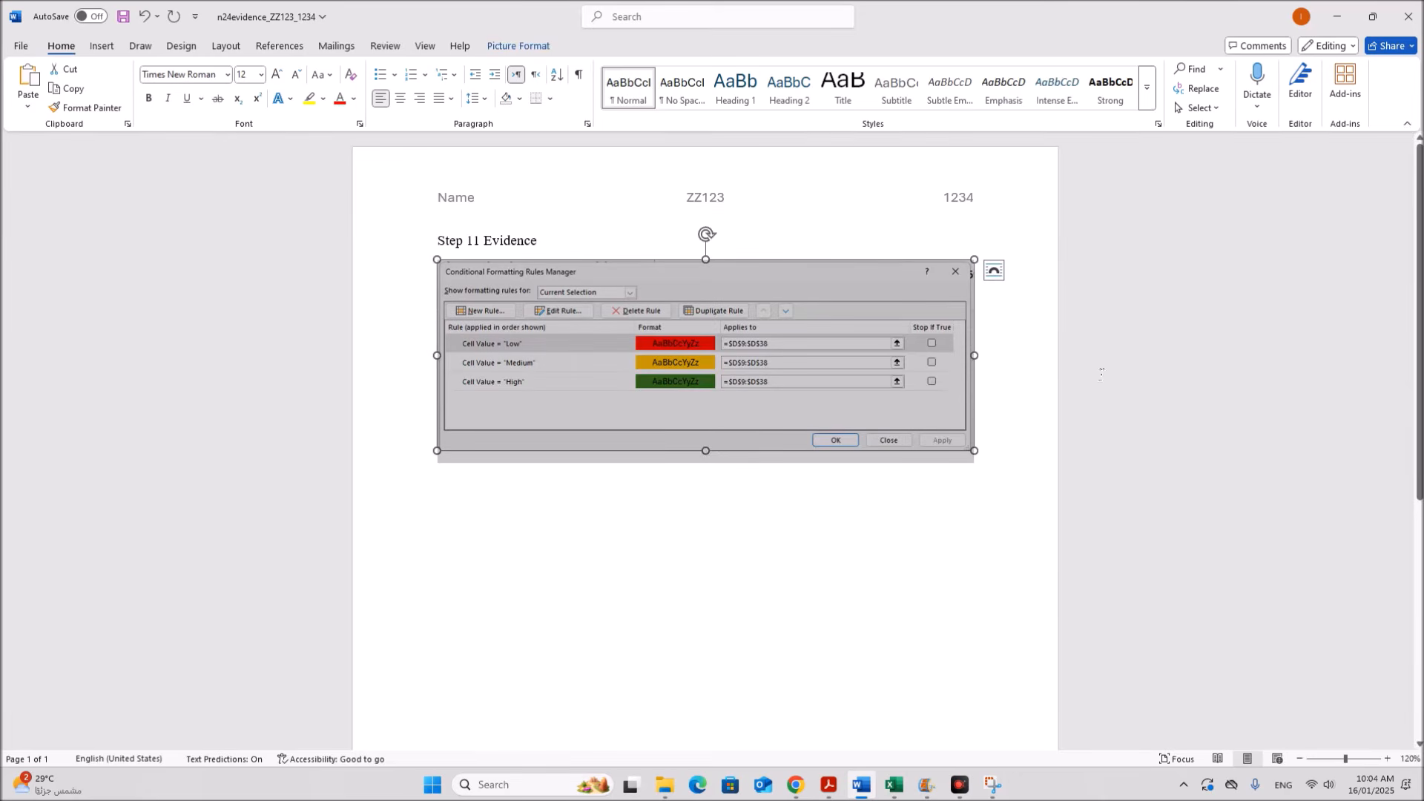
Step: Switch to the exam paper PDF and read step 12's instruction on changing the font colour of cells F8 to AC38
click(828, 784)
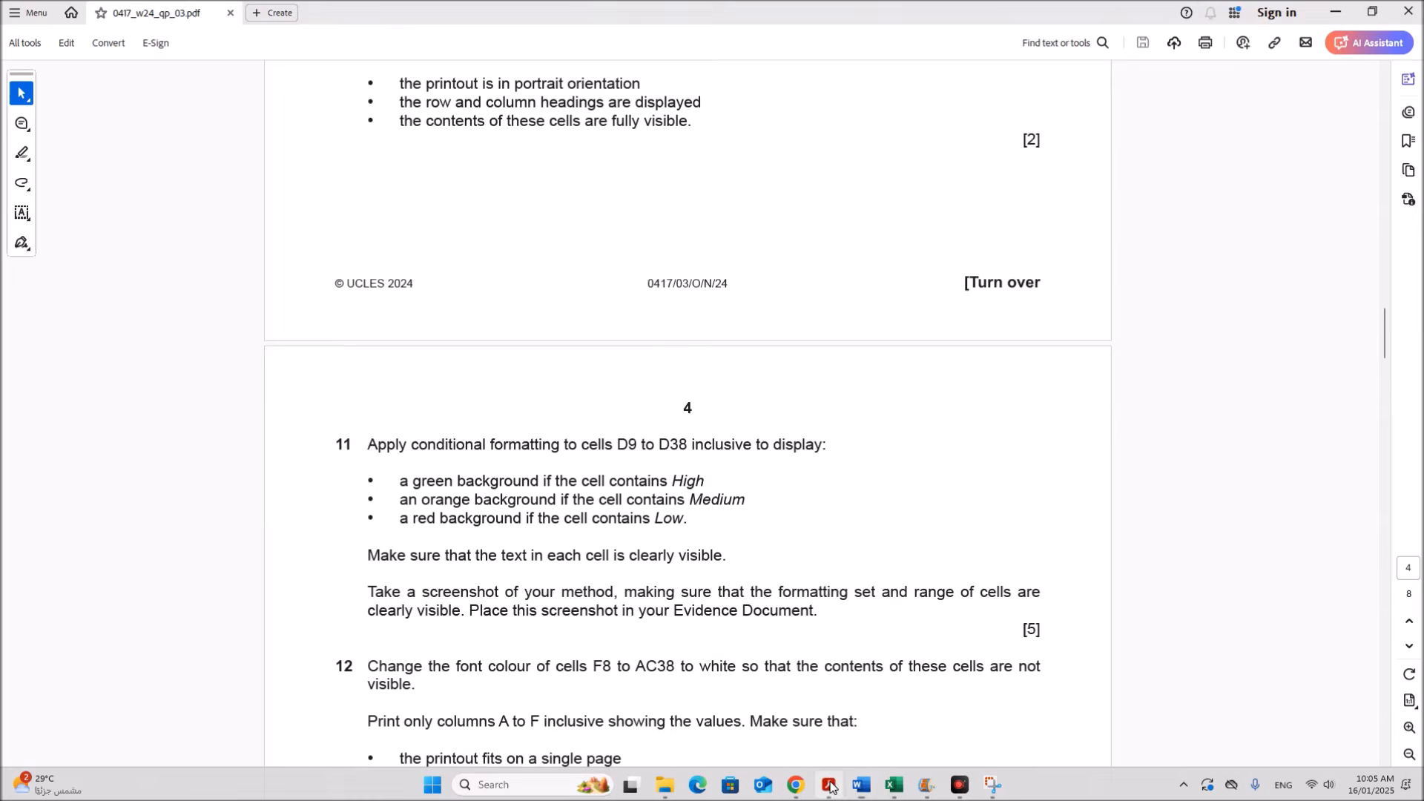
scroll(746, 609, down, 3)
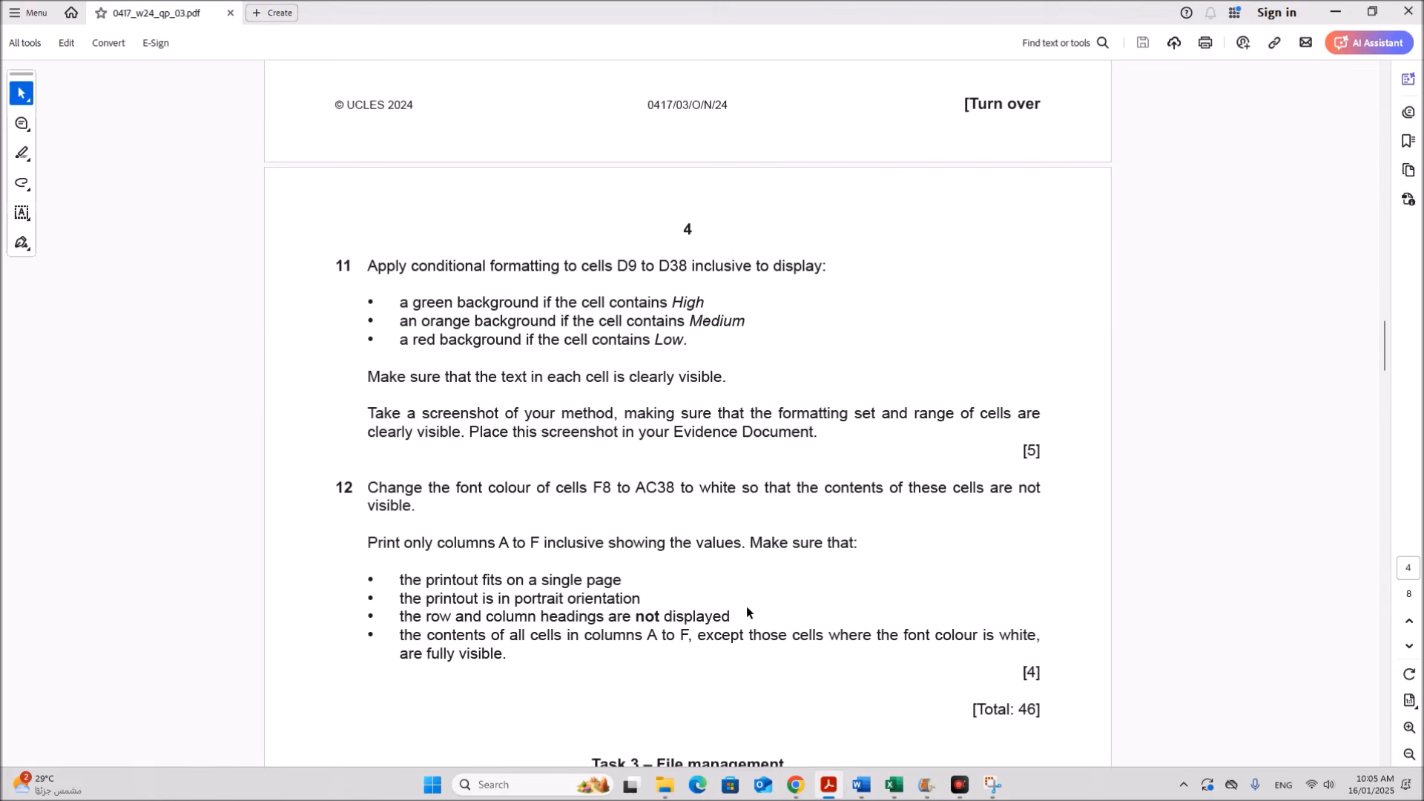
click(508, 528)
drag(594, 490, 1050, 506)
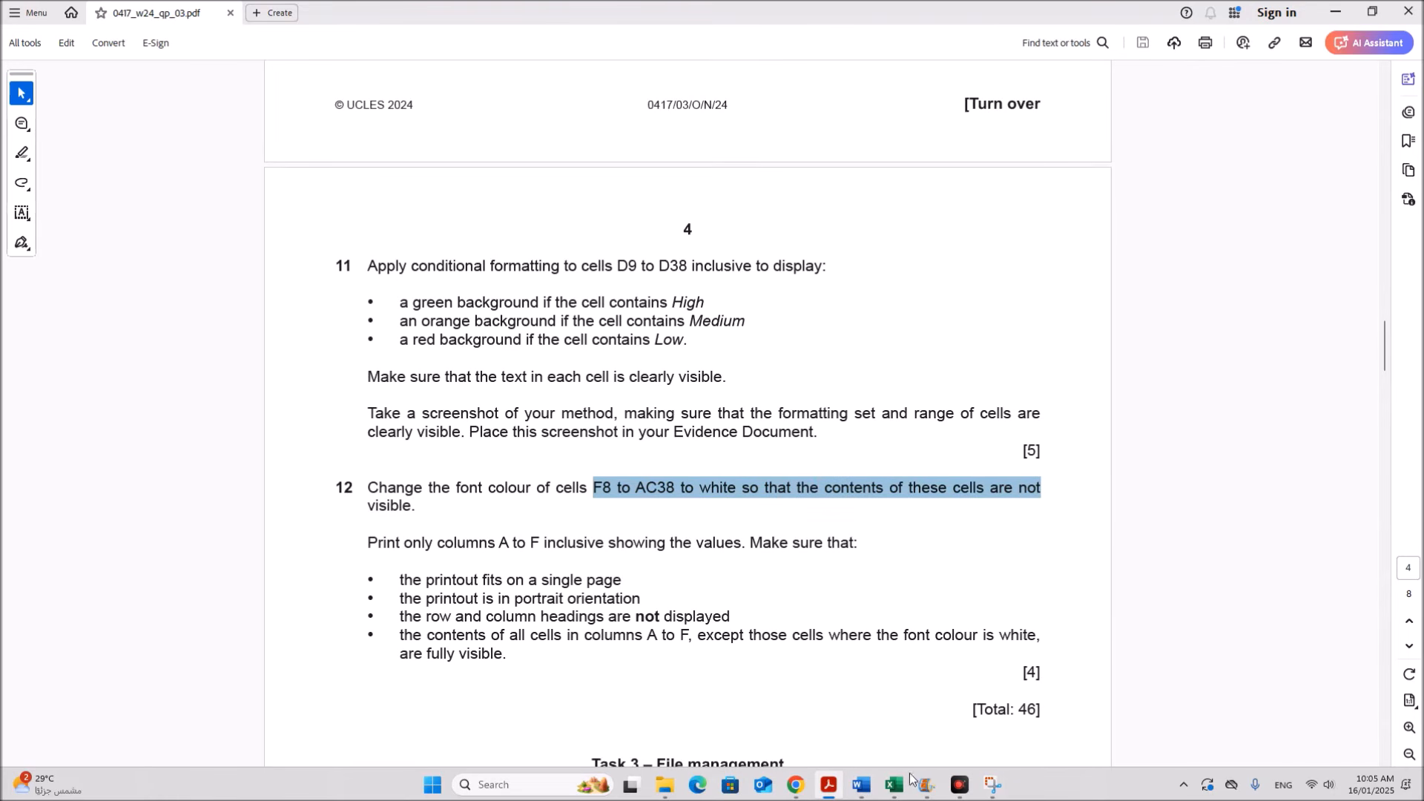
Step: Return to Excel, close the Rules Manager and change the font colour of cells F8 to AC38 to white
click(892, 788)
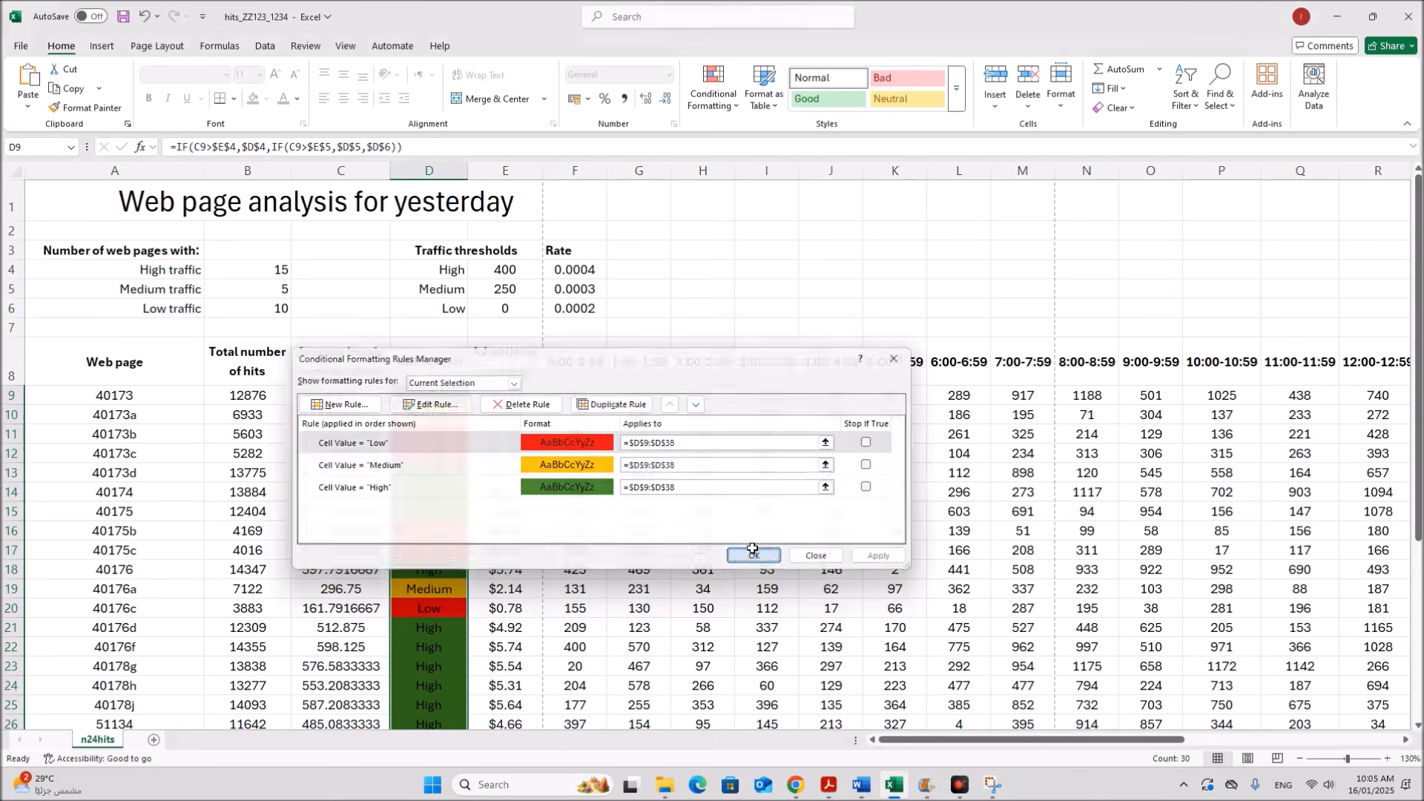
click(755, 555)
drag(593, 370, 1306, 662)
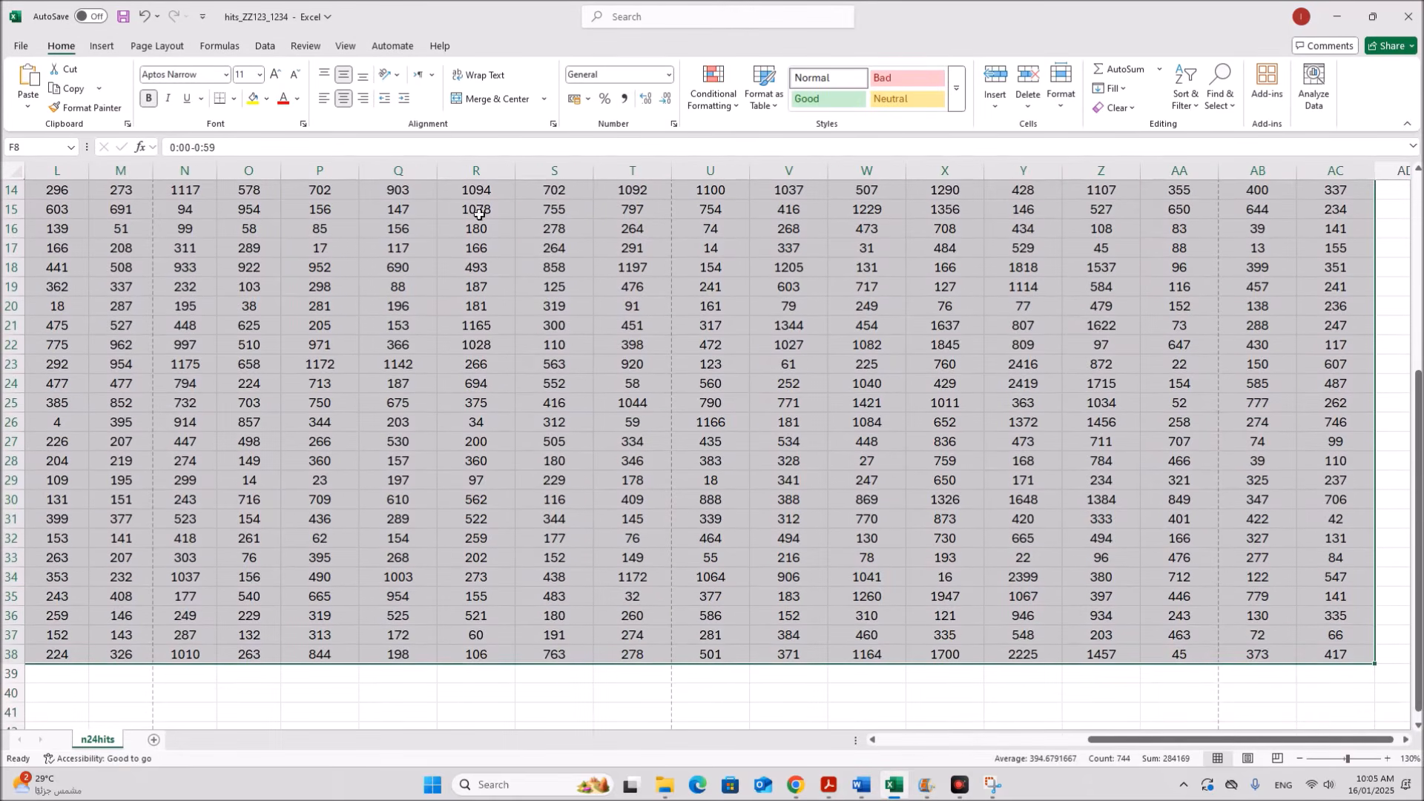
click(297, 101)
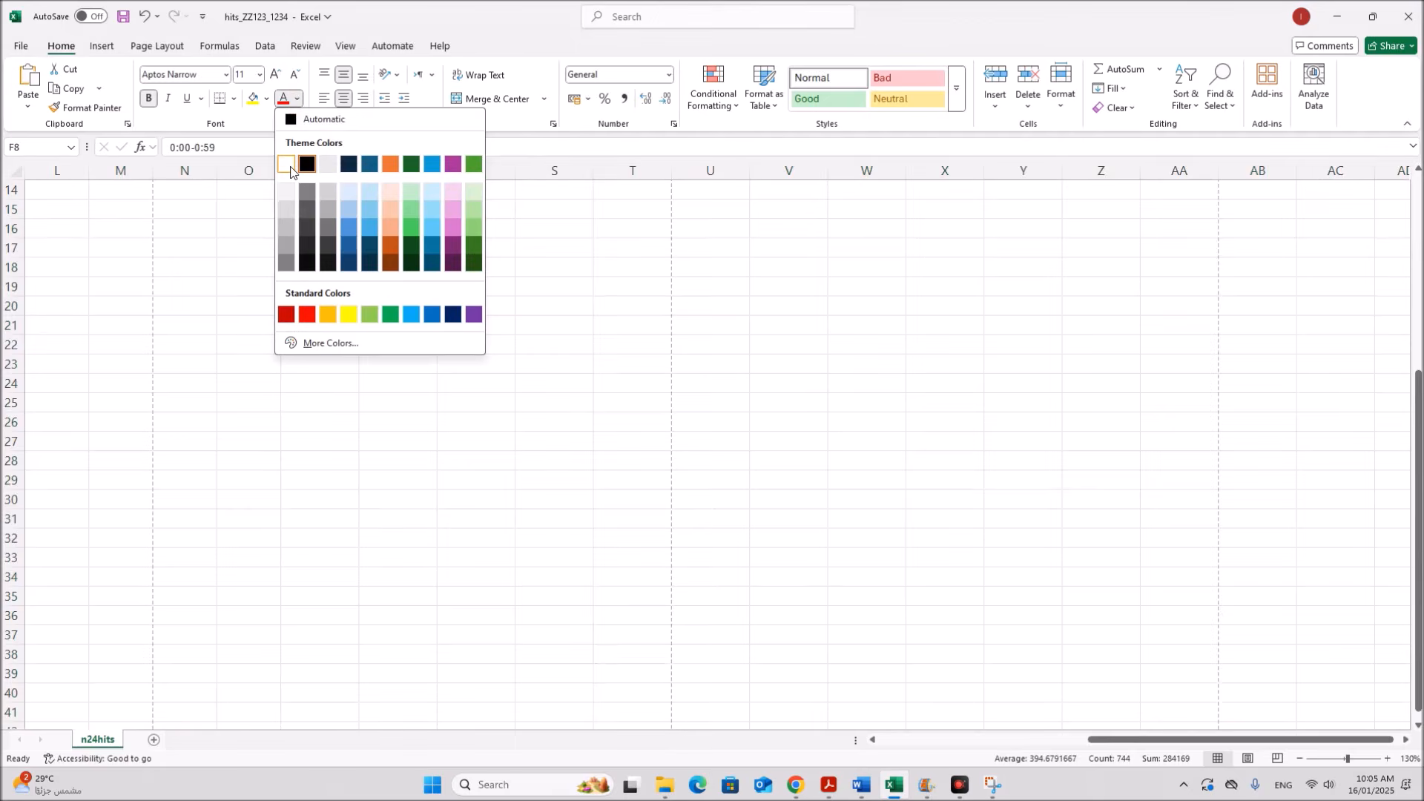
click(290, 165)
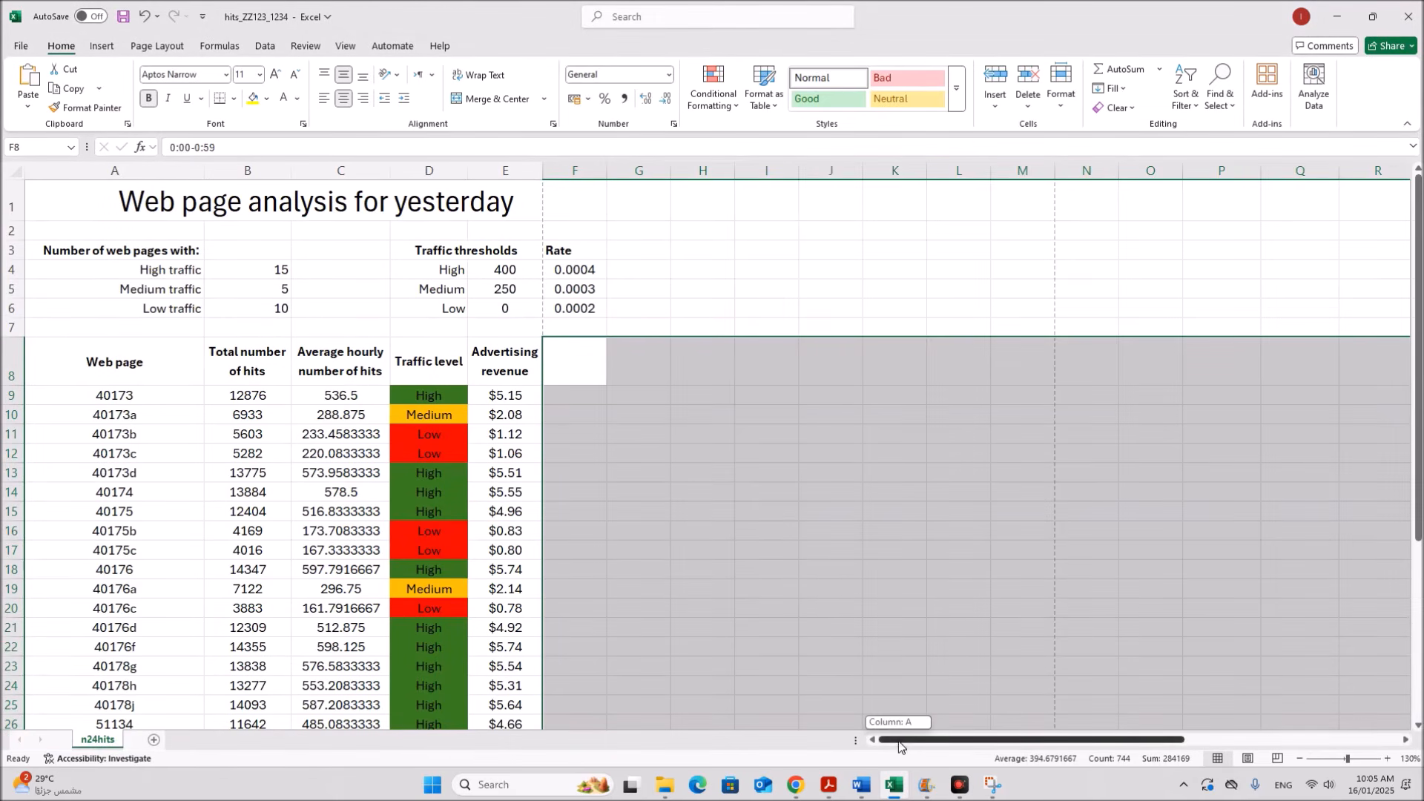
Step: Switch to the exam paper PDF and read step 12's printout requirements on page fit, orientation, headings and cell visibility
click(828, 781)
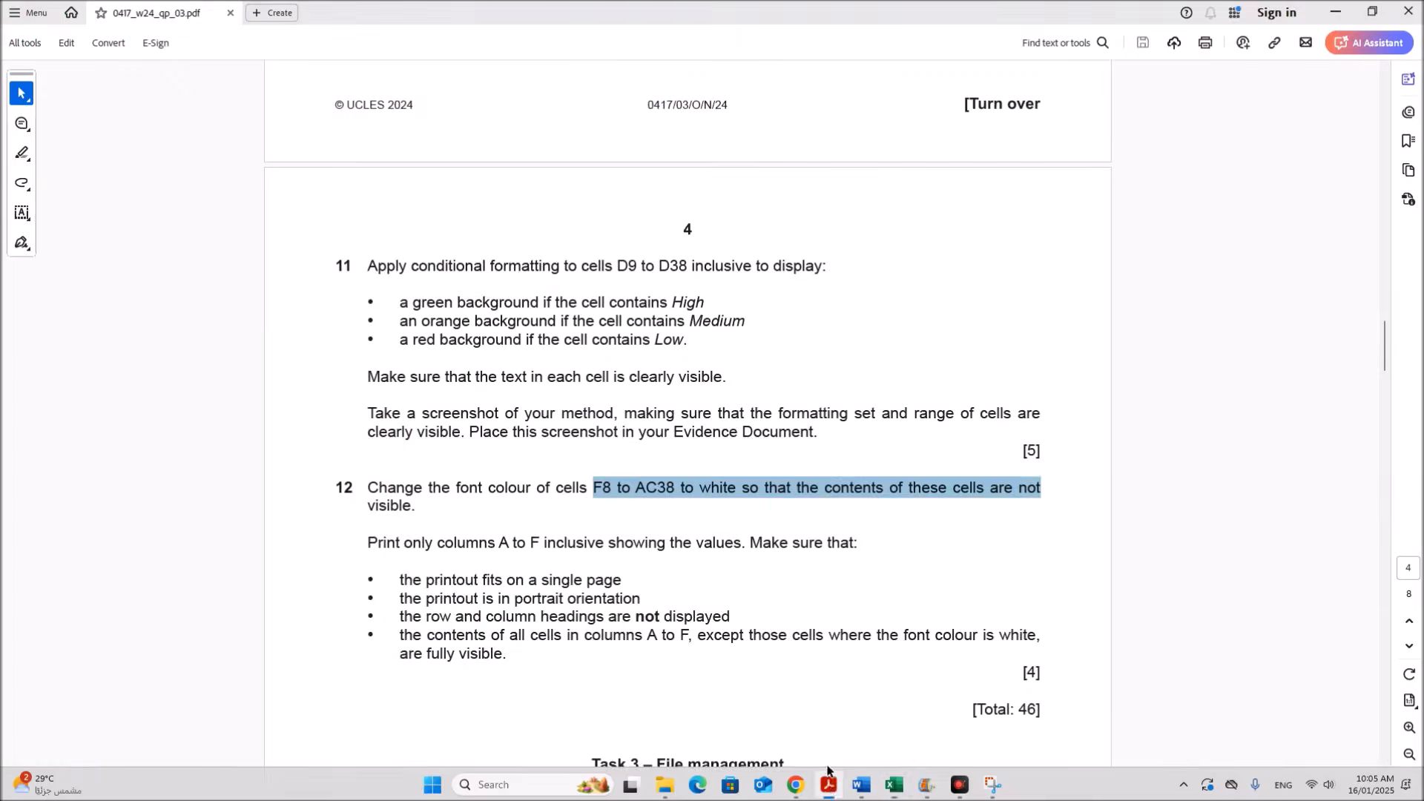
click(653, 586)
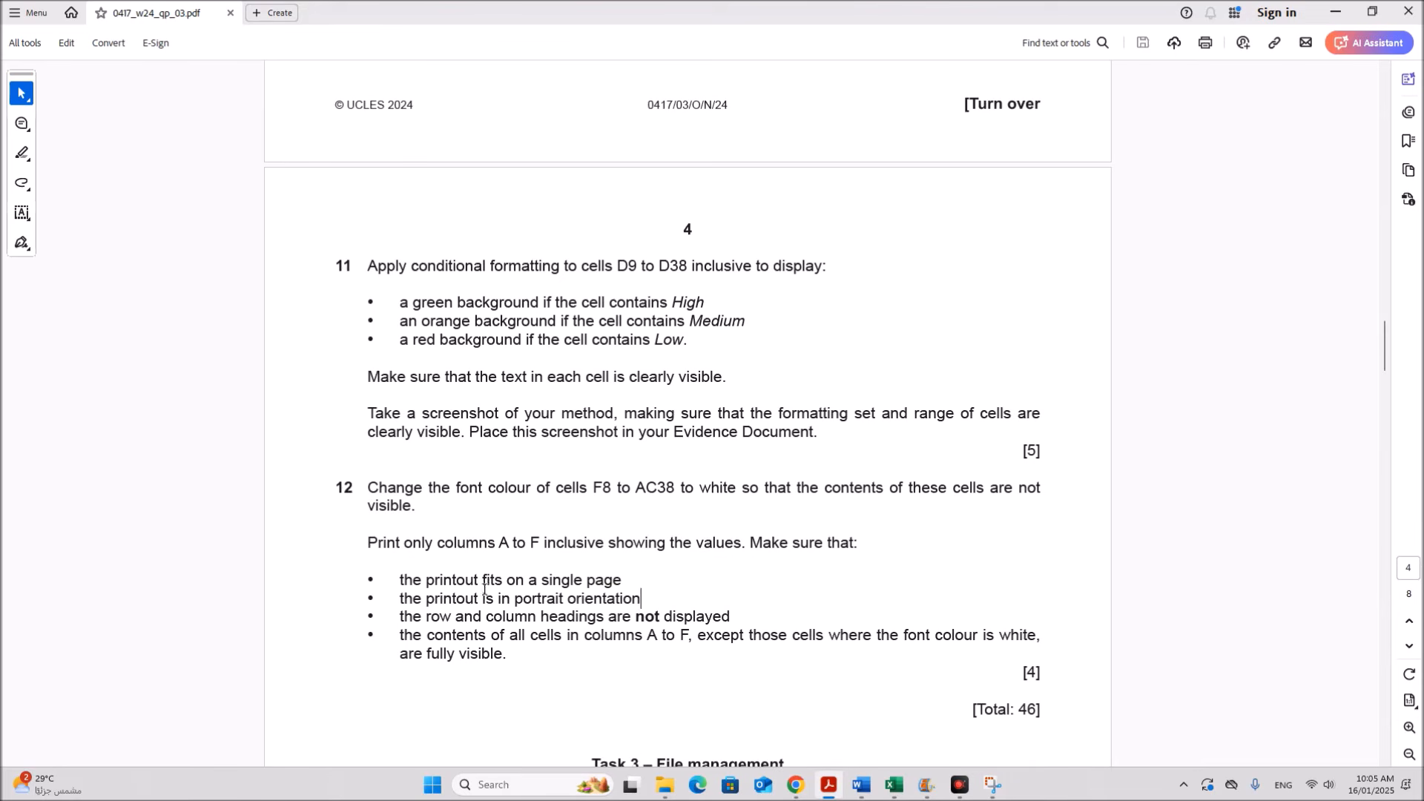
drag(461, 582, 622, 582)
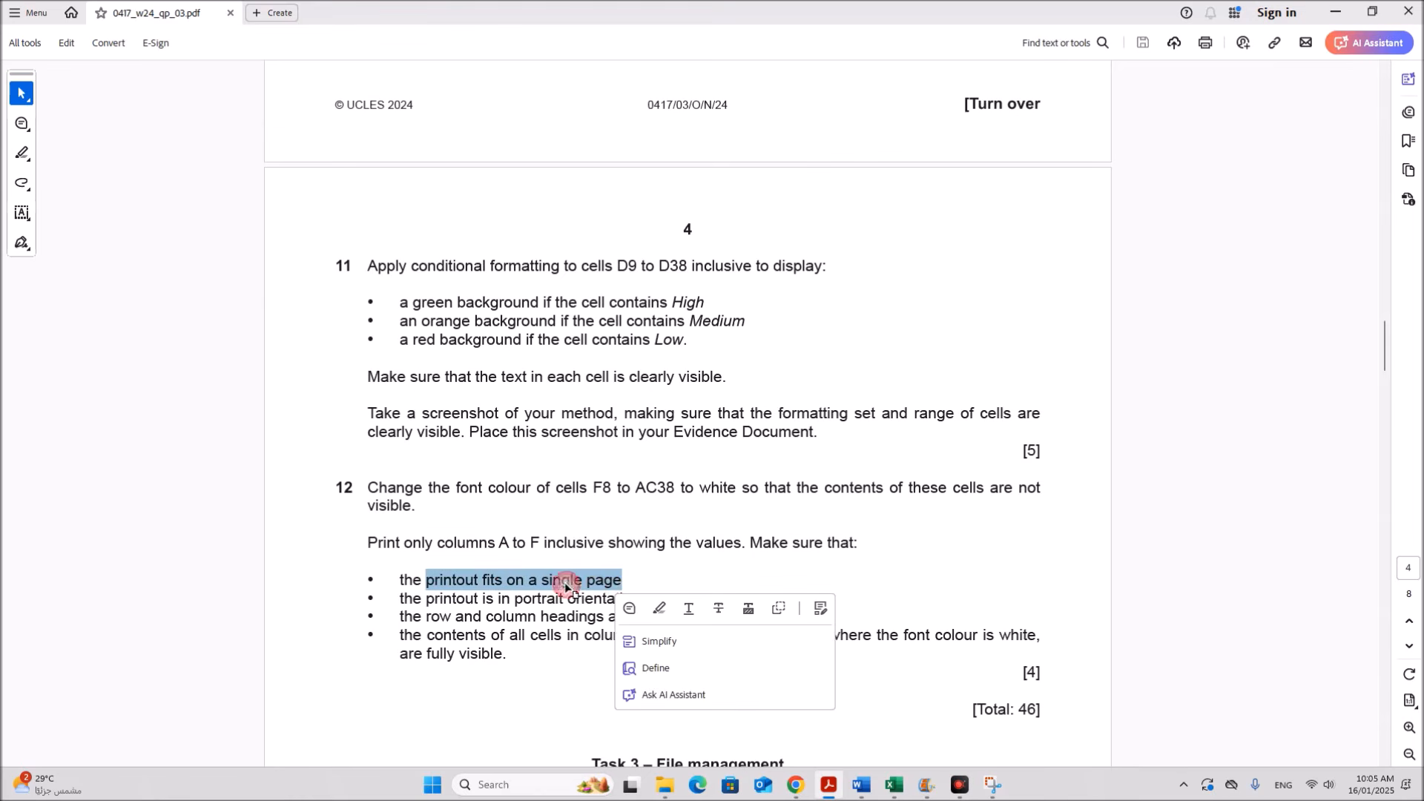
drag(463, 599, 604, 602)
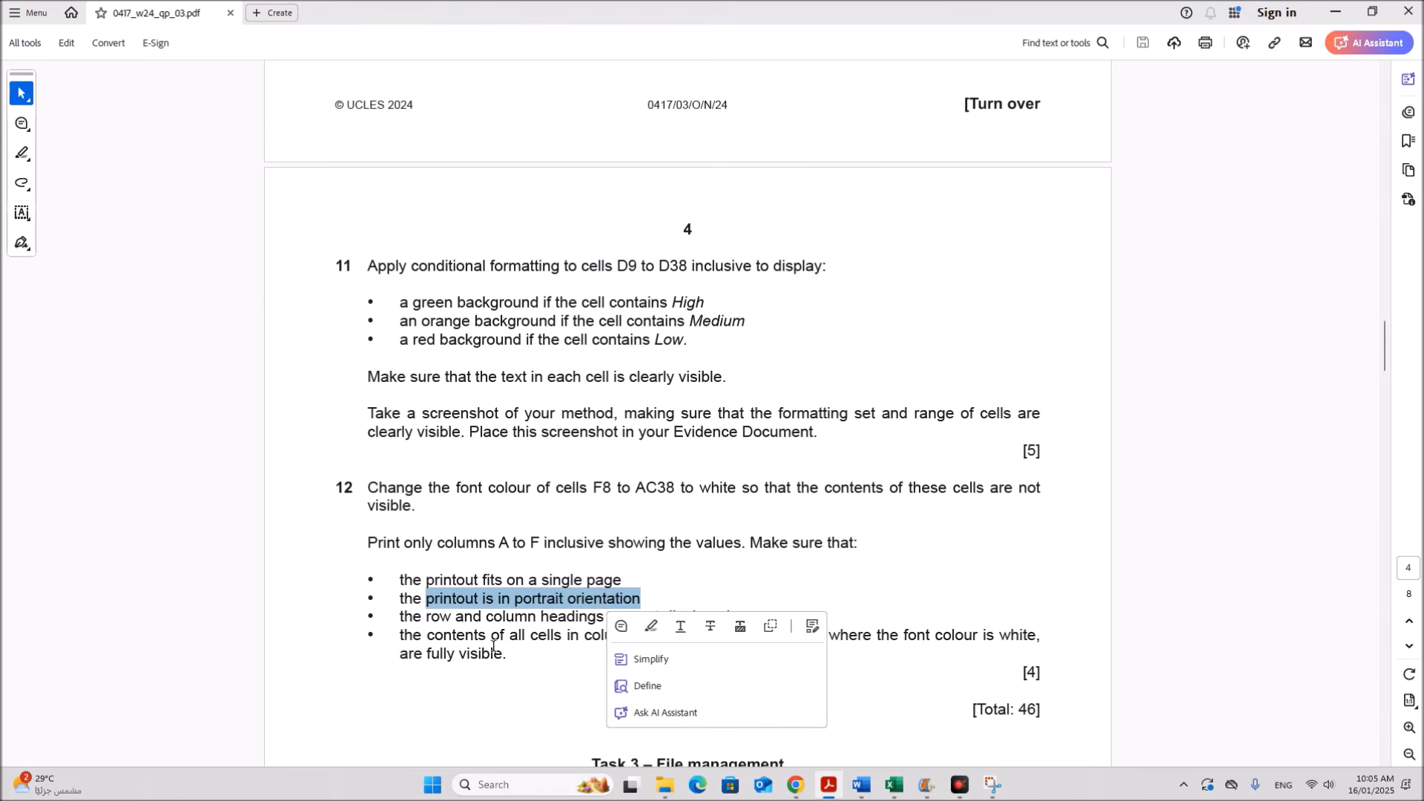
click(470, 654)
drag(457, 620, 729, 620)
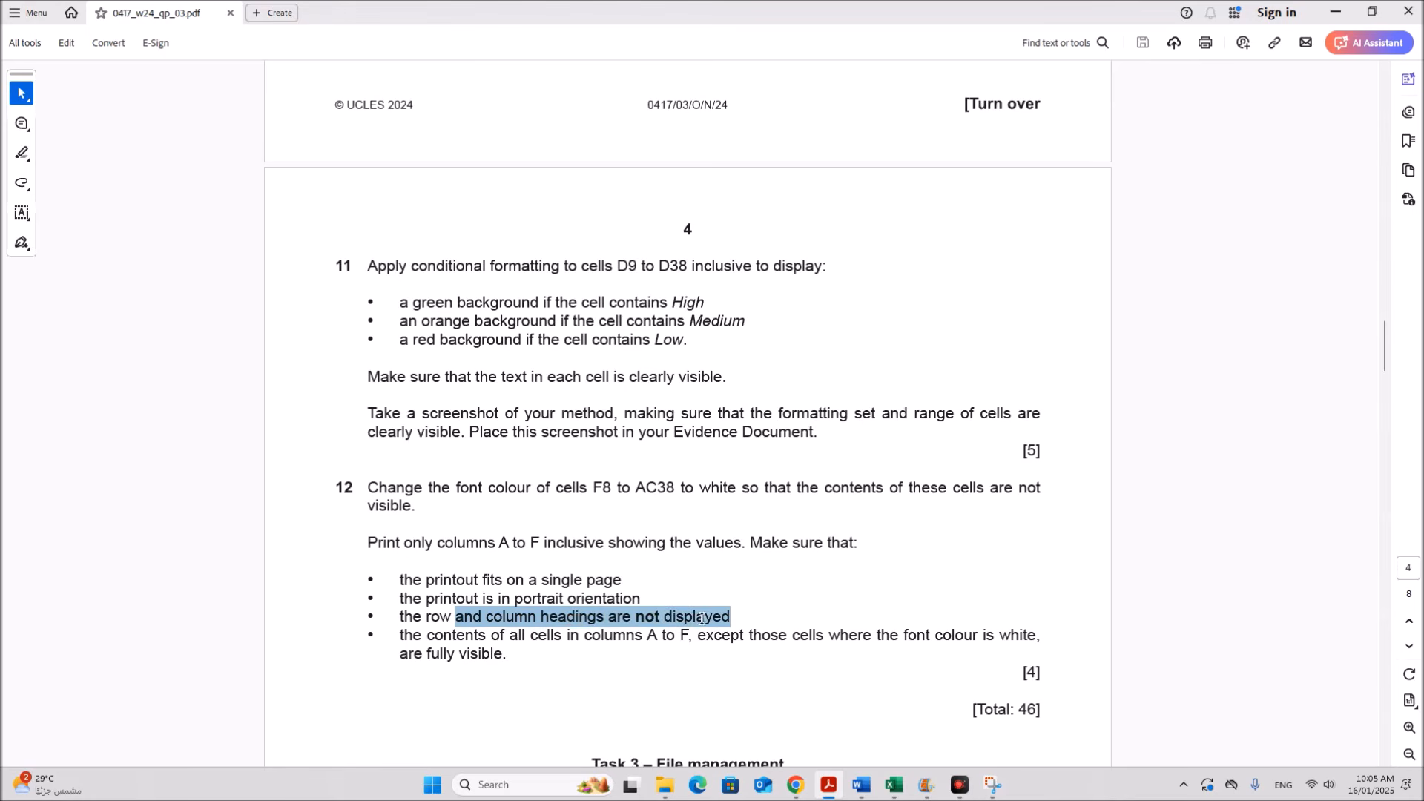
click(603, 691)
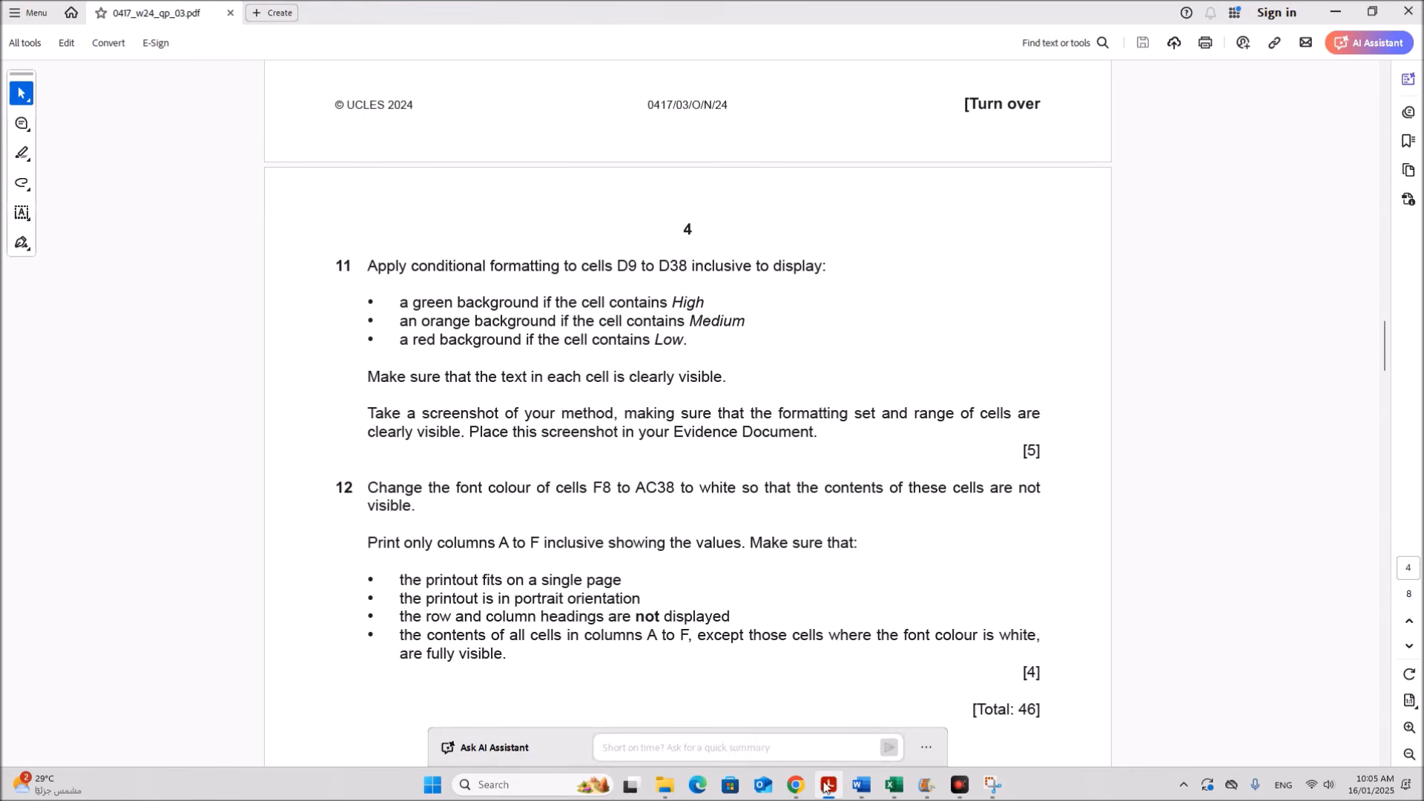
Step: Check the example layout for rows 1 to 8 under step 2 of the exam paper PDF, and return to Excel
click(893, 784)
scroll(545, 549, down, 3)
scroll(545, 549, down, 3)
scroll(545, 550, up, 5)
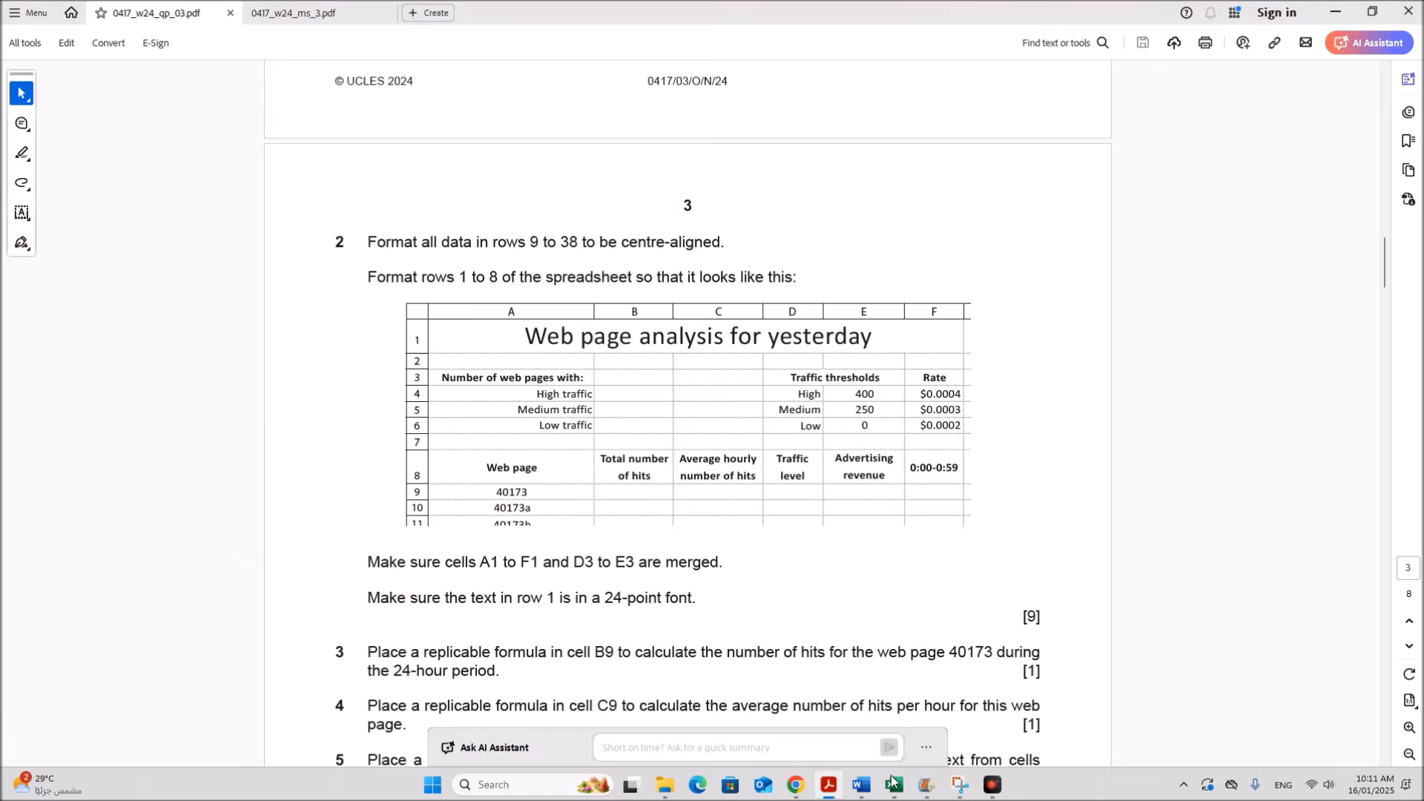
click(893, 785)
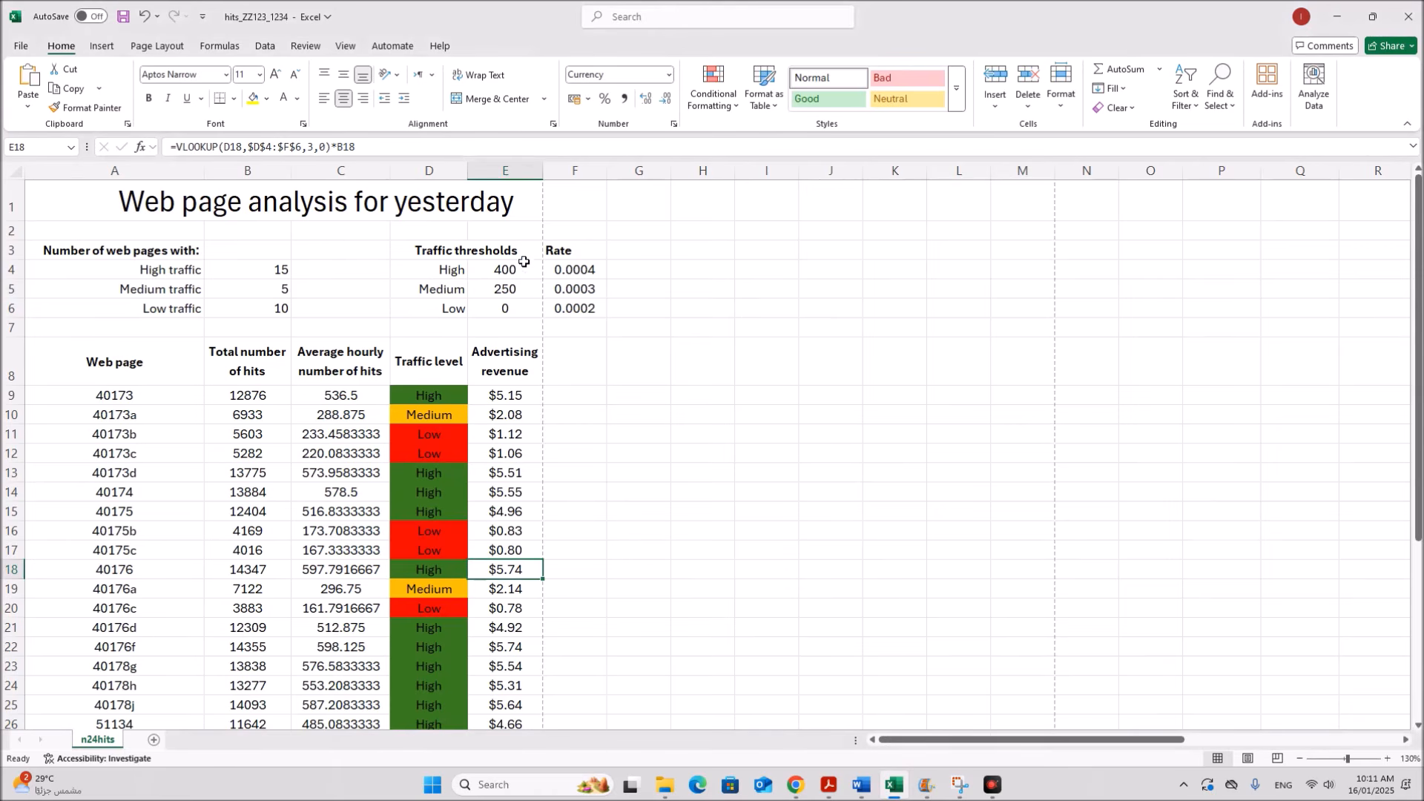
Step: Format the rates in cells F4 to F6 as Currency with the $ English (United States) symbol
drag(576, 268, 581, 305)
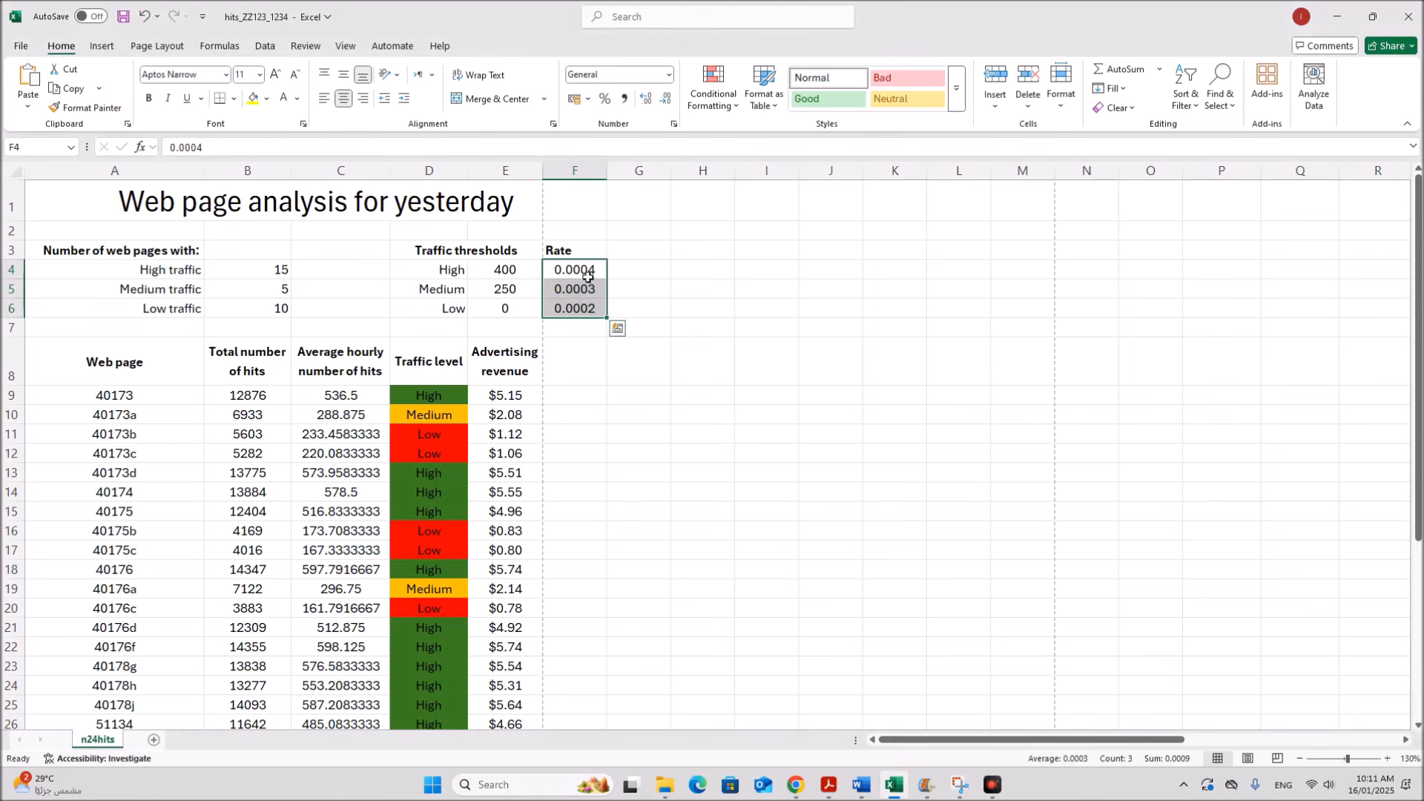
right_click(591, 302)
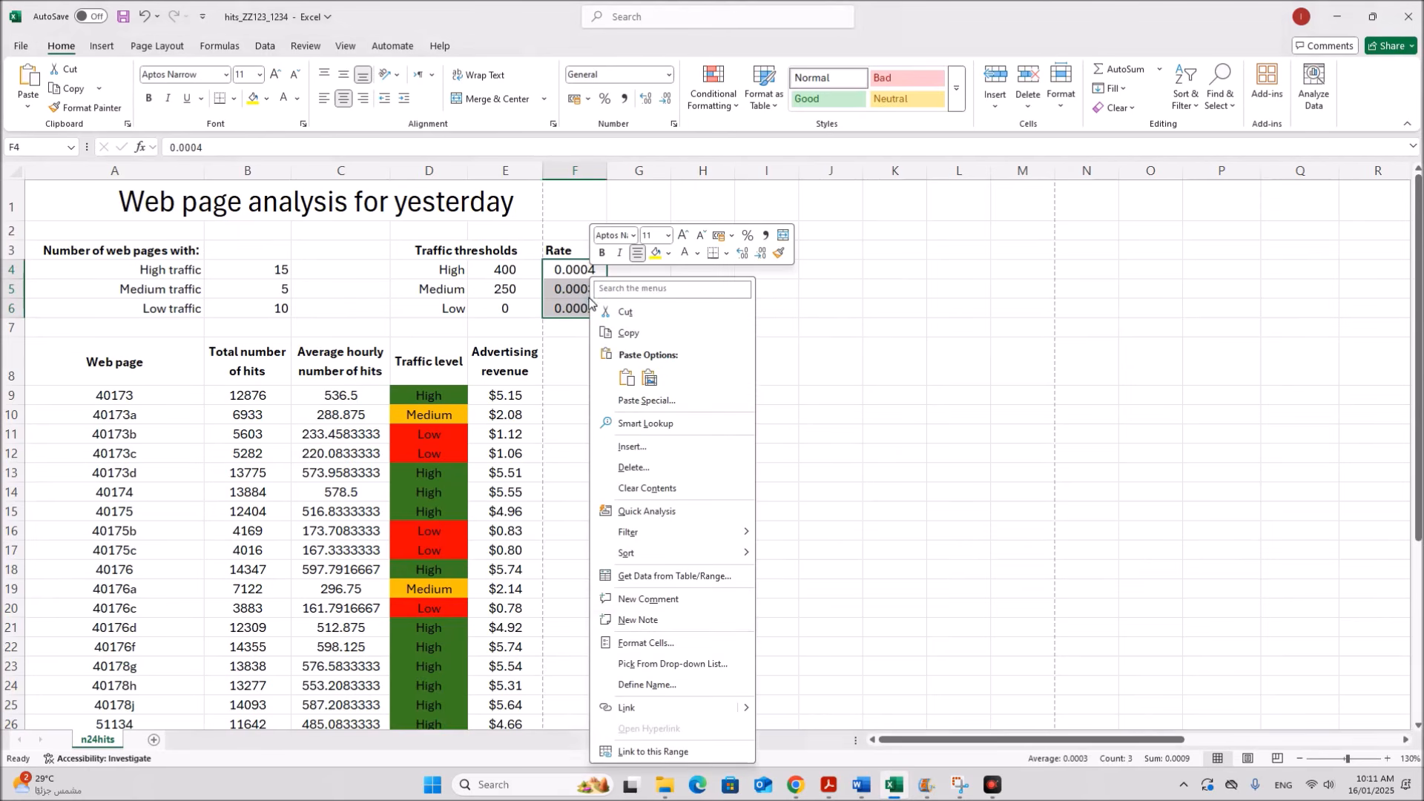
click(639, 645)
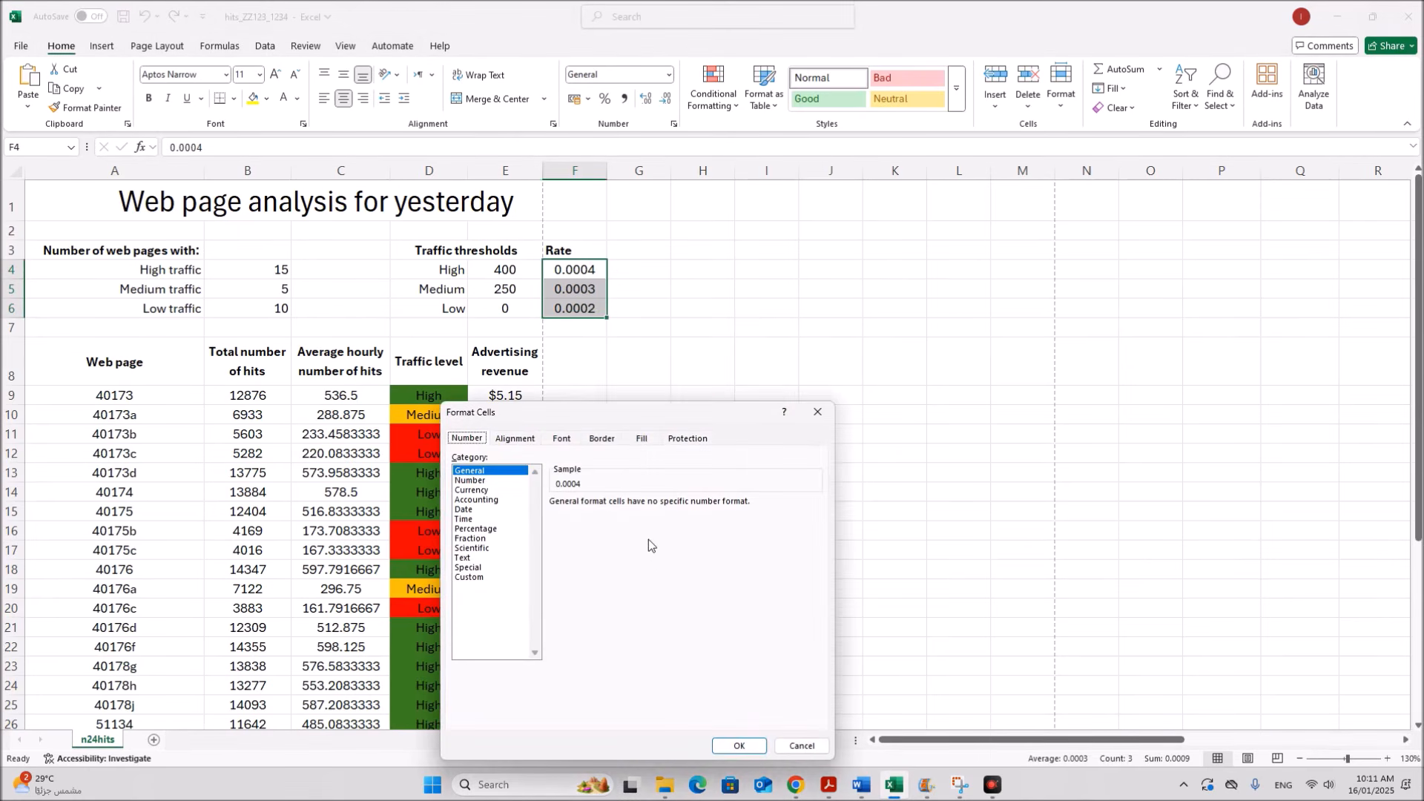
click(507, 491)
click(815, 521)
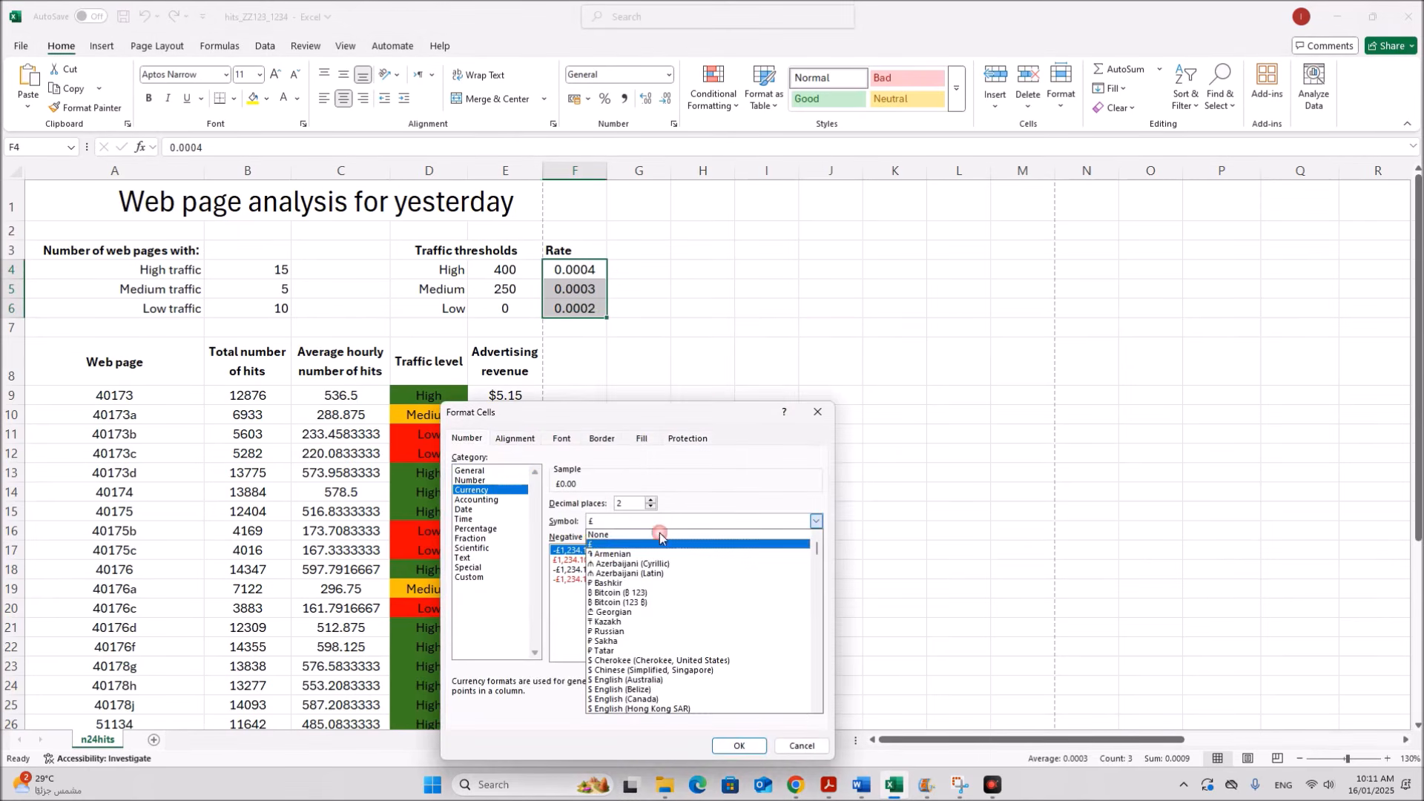
scroll(654, 653, down, 2)
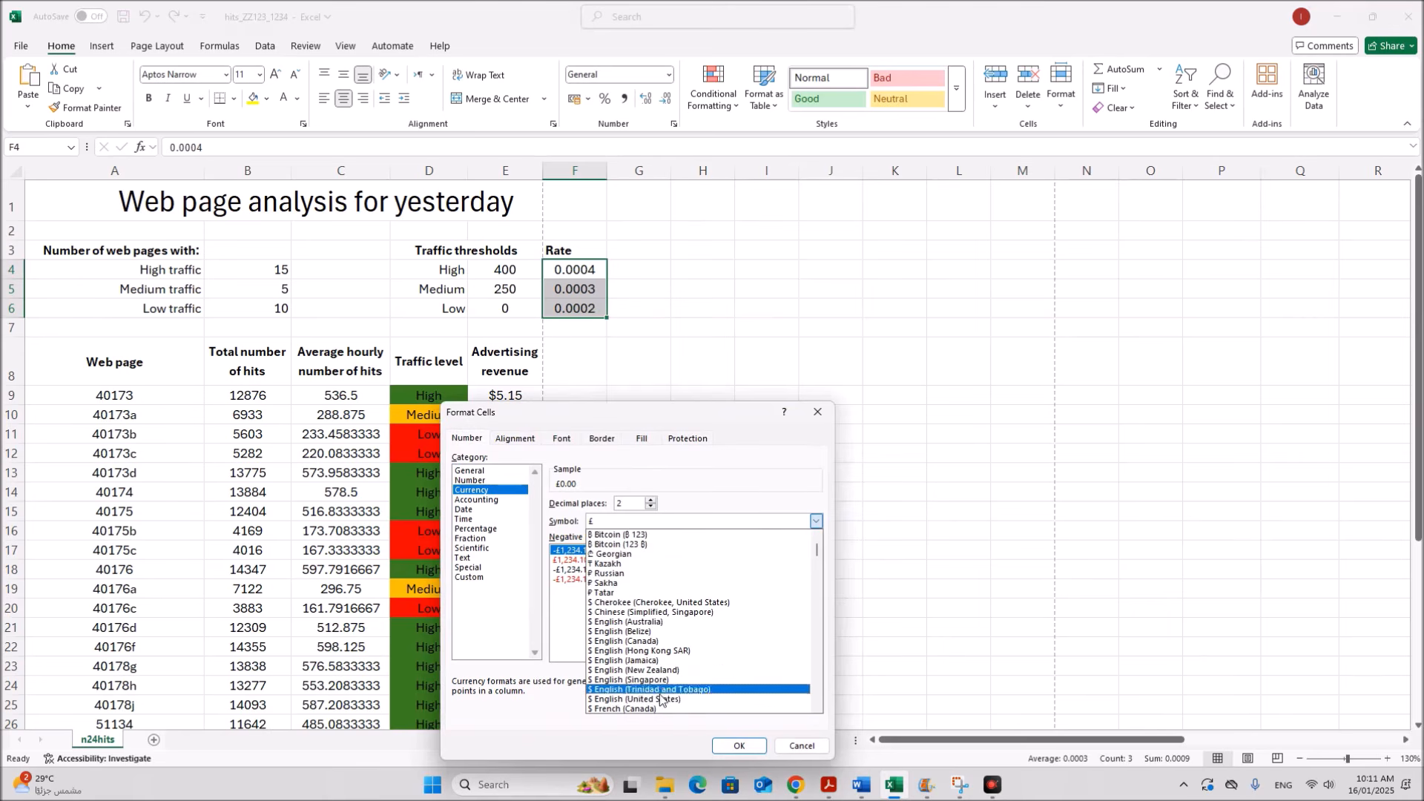
click(660, 699)
click(739, 745)
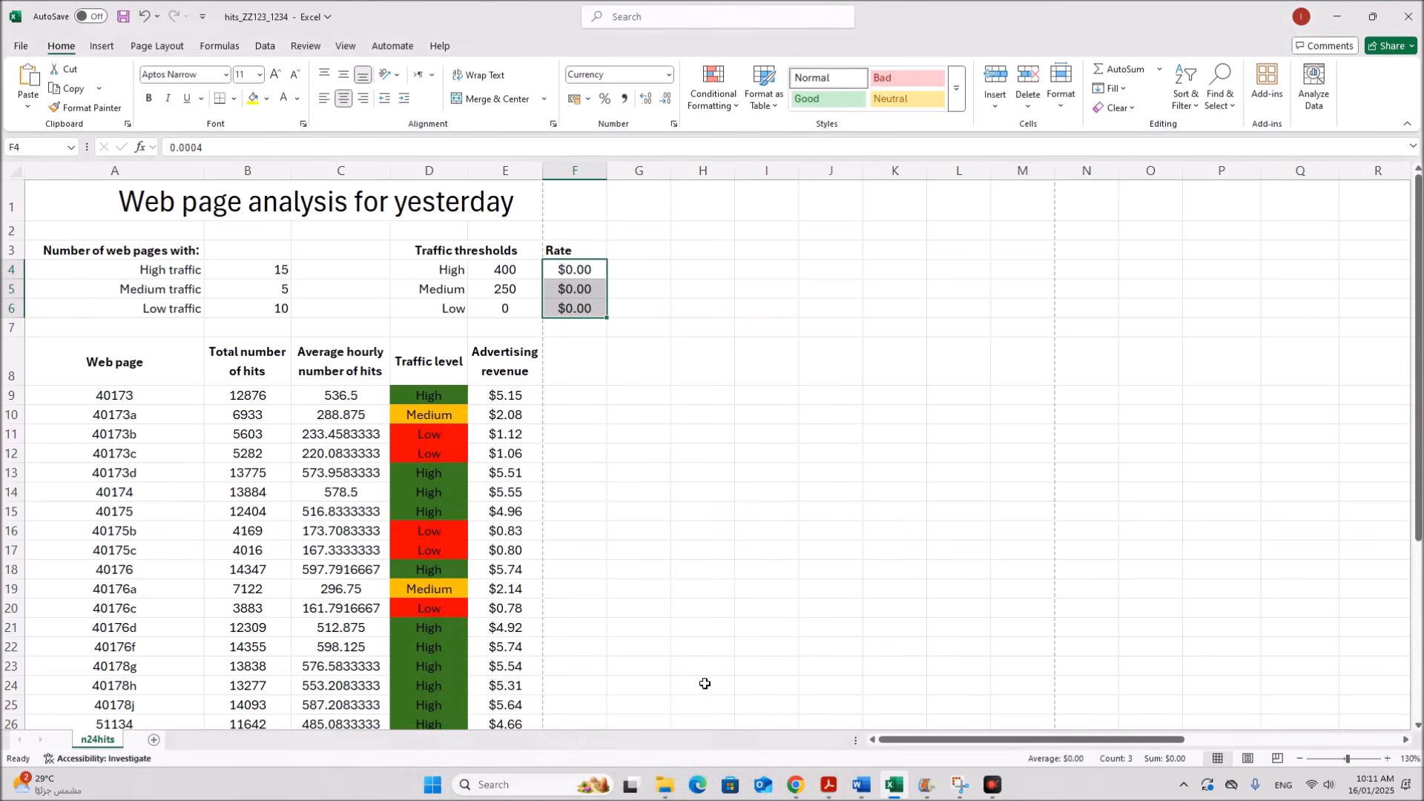
Step: Set the currency format of the rates in cells F4 to F6 to 4 decimal places
right_click(591, 269)
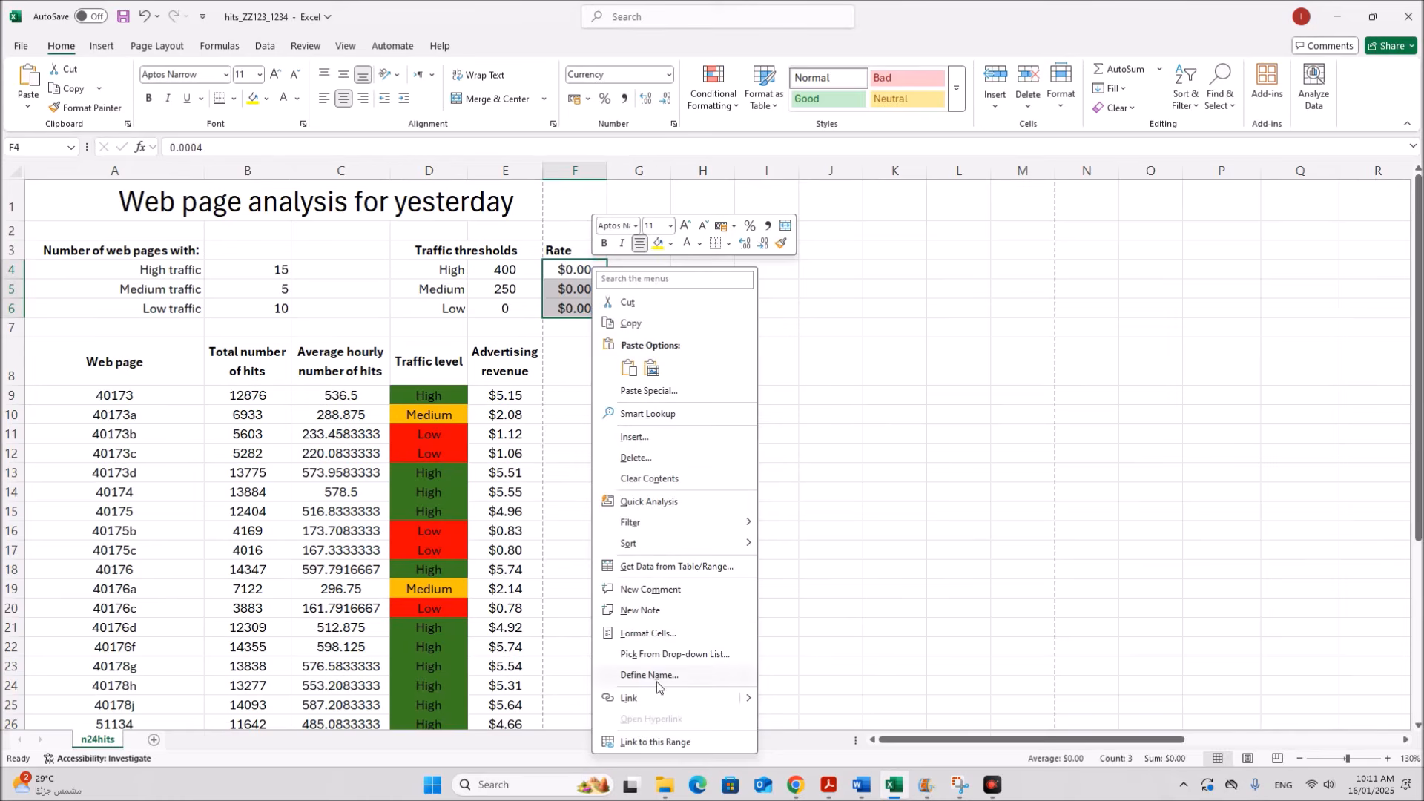
click(657, 632)
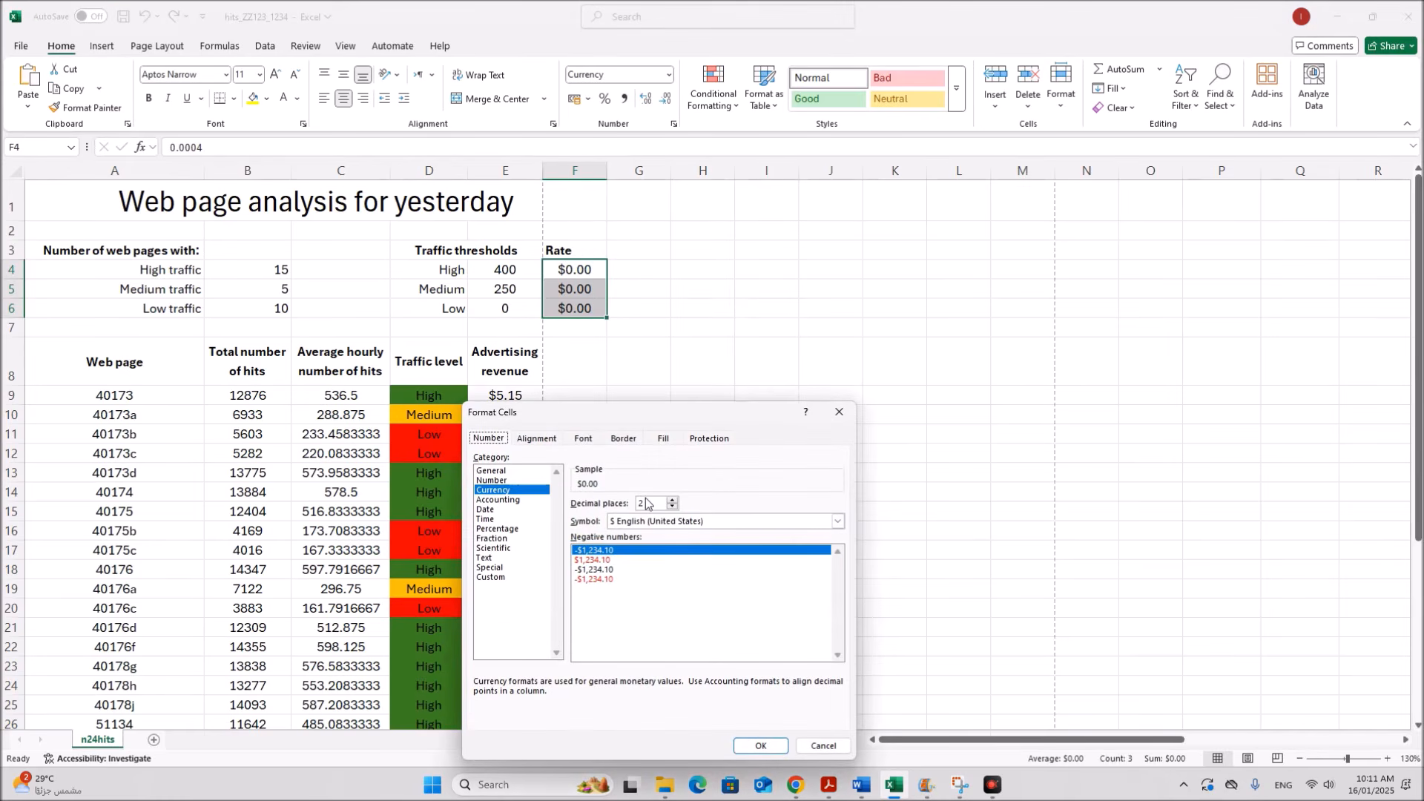
text(4)
click(758, 746)
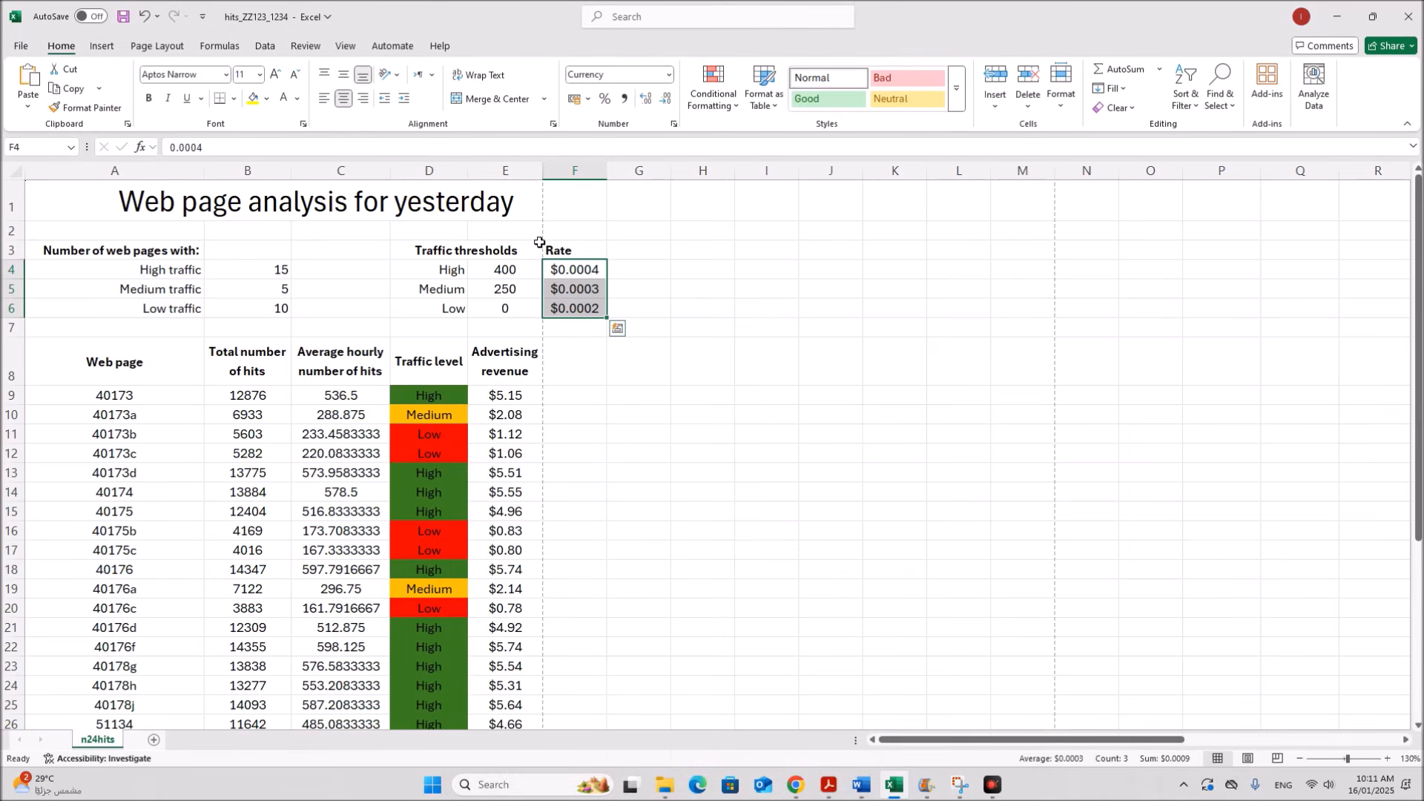
Step: Centre-align the Rate heading in cell F3
click(571, 249)
click(345, 99)
drag(704, 398, 706, 409)
click(411, 488)
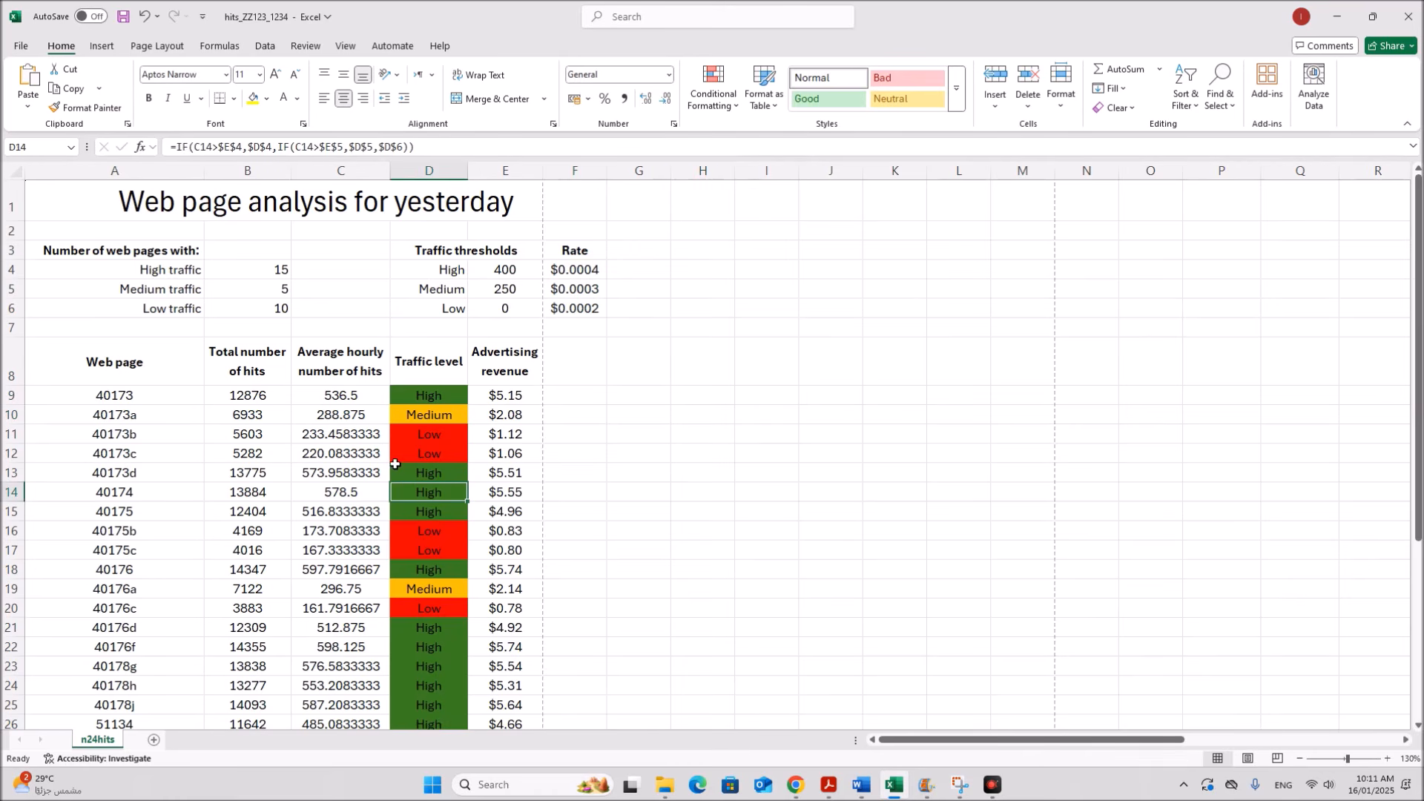
Step: Select the web page analysis in columns A to F, from the title to the last record, and open the print settings
drag(353, 198, 333, 709)
scroll(352, 553, up, 4)
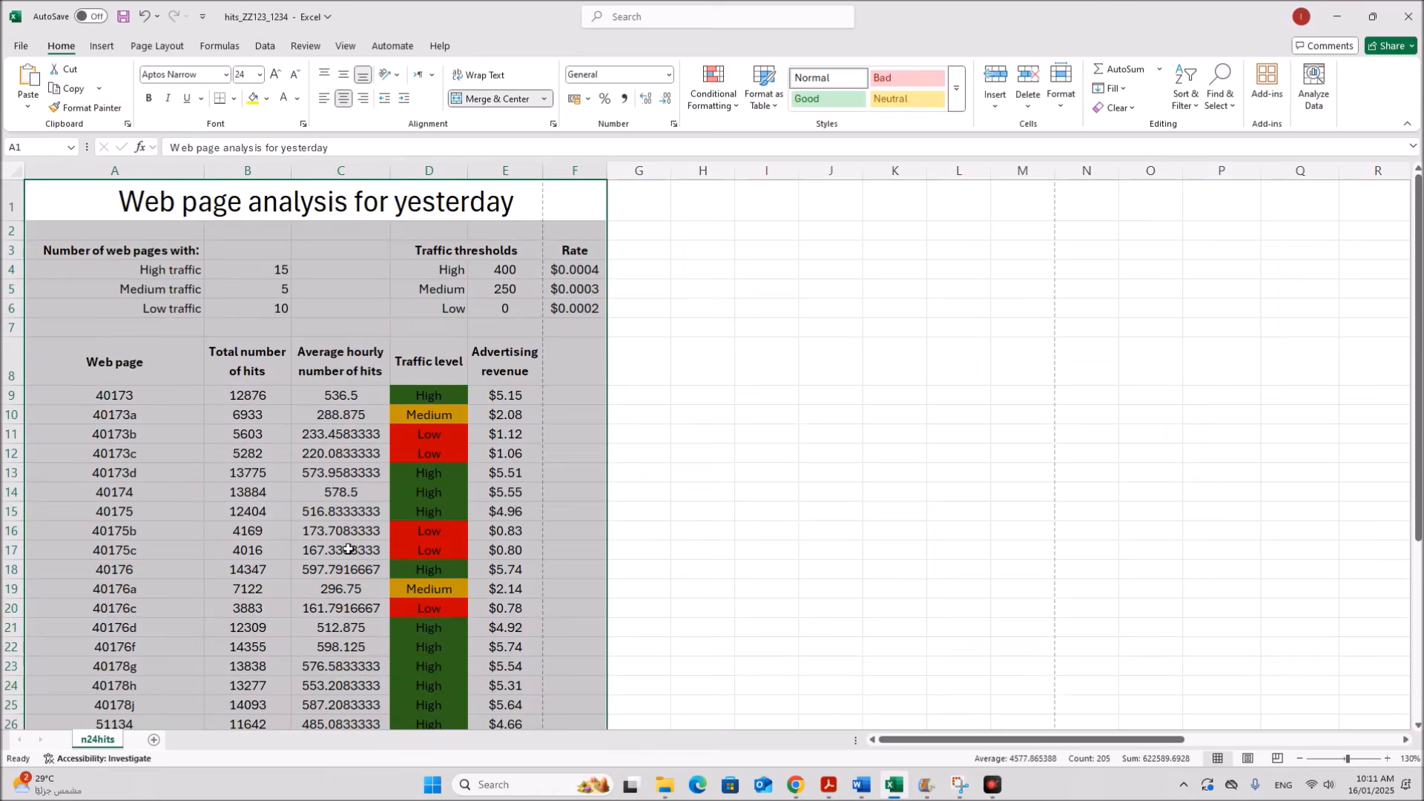
scroll(349, 549, down, 6)
scroll(348, 549, up, 6)
click(29, 46)
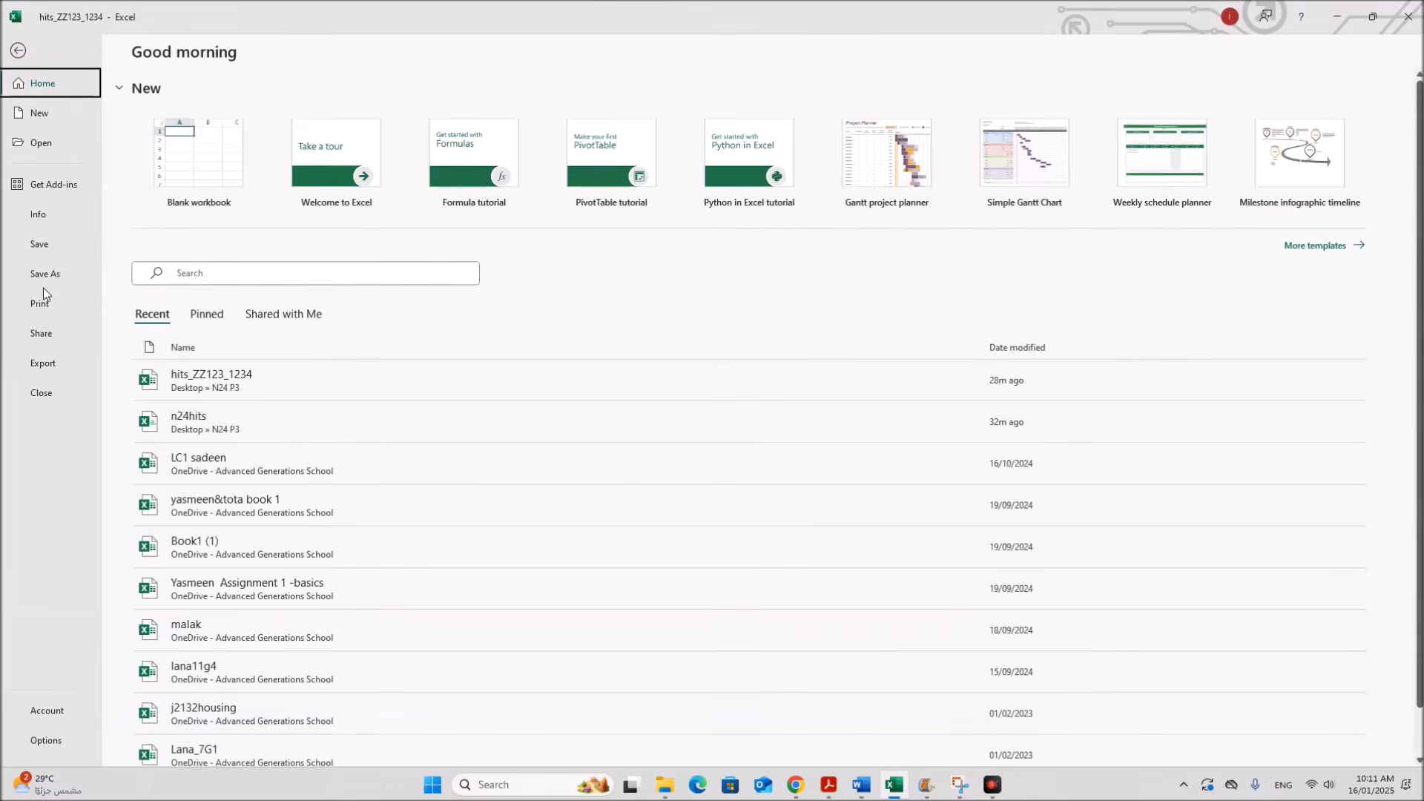
click(48, 313)
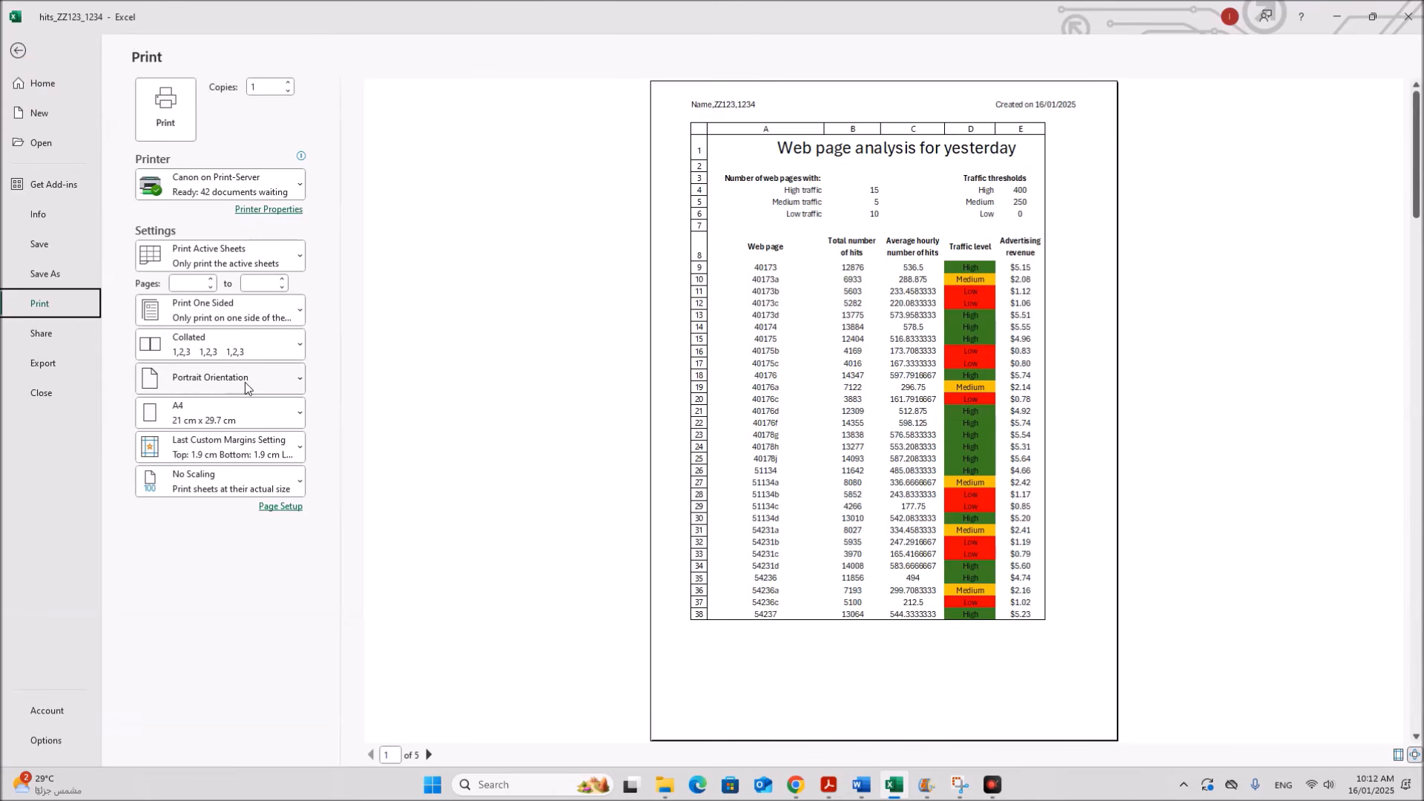
Step: Turn off the printing of row and column headings in the page setup
click(281, 507)
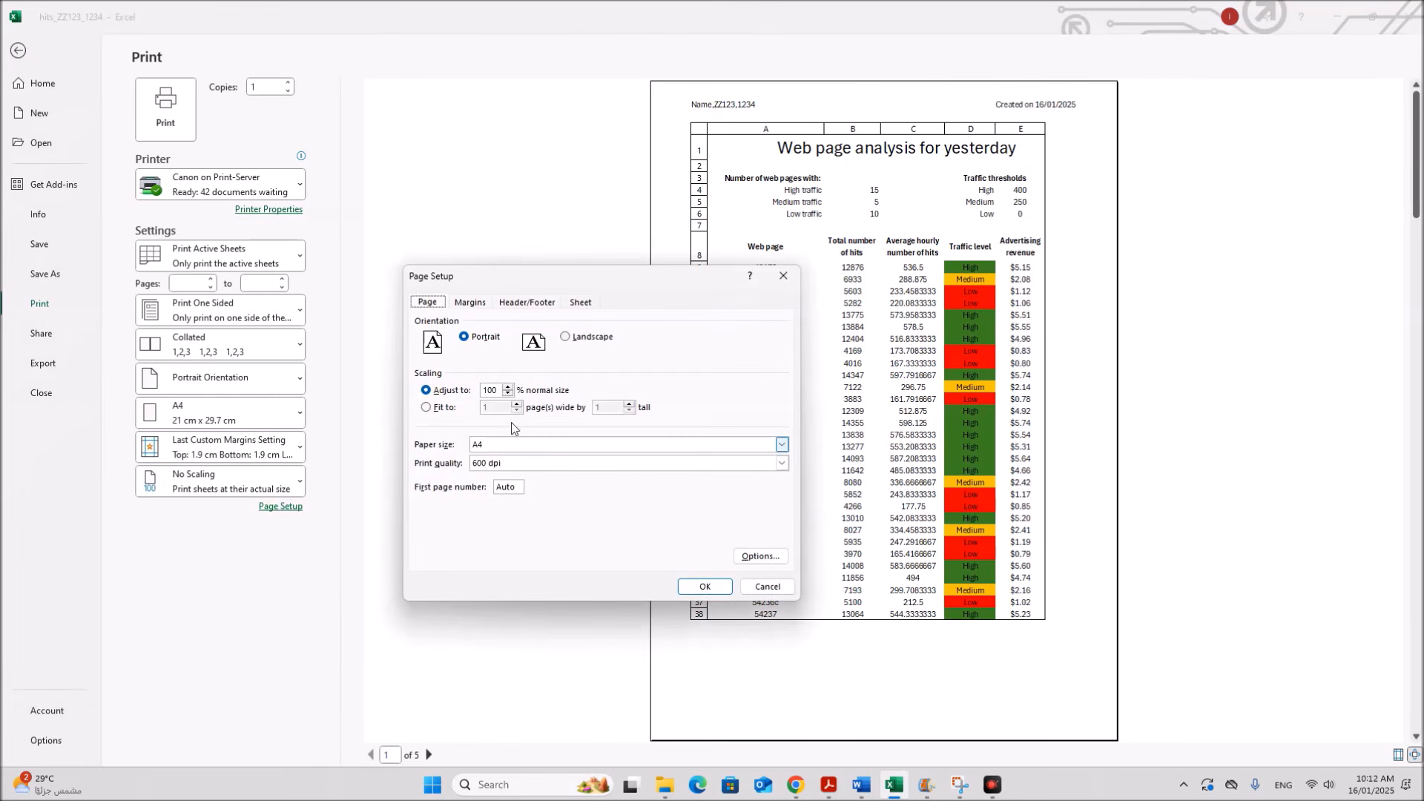
click(580, 303)
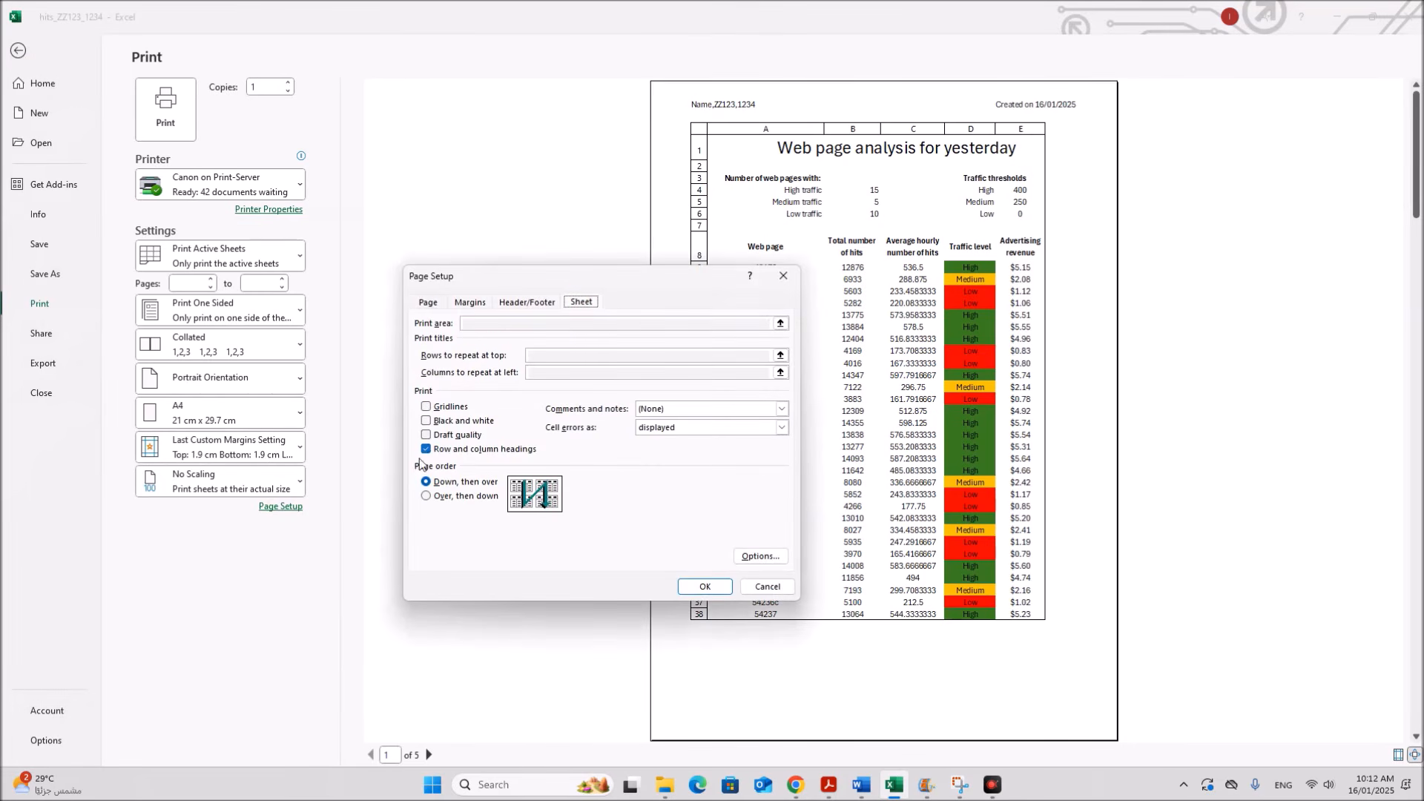
click(703, 587)
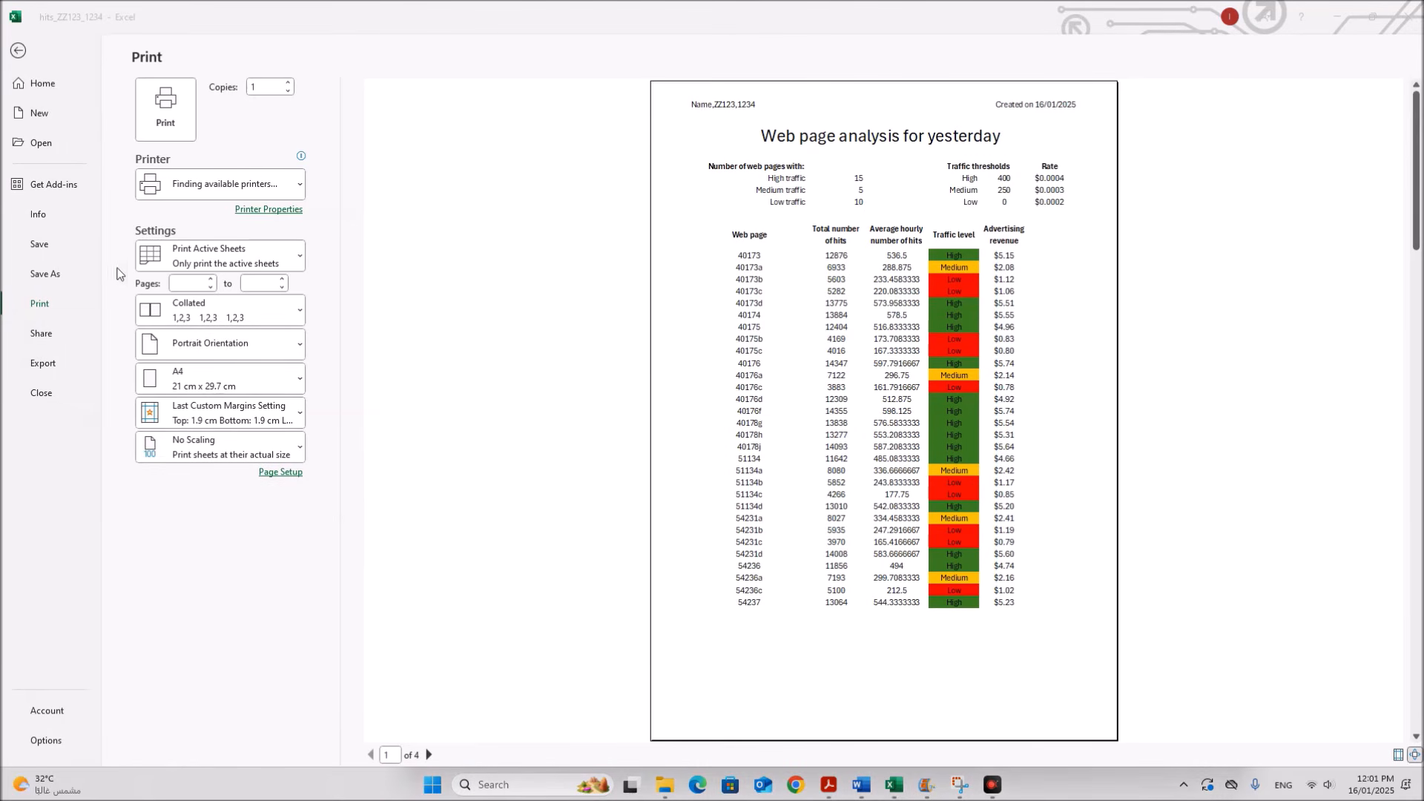
Step: Restrict the printout to the current selection and scale it with Fit Sheet on One Page
click(256, 255)
click(295, 261)
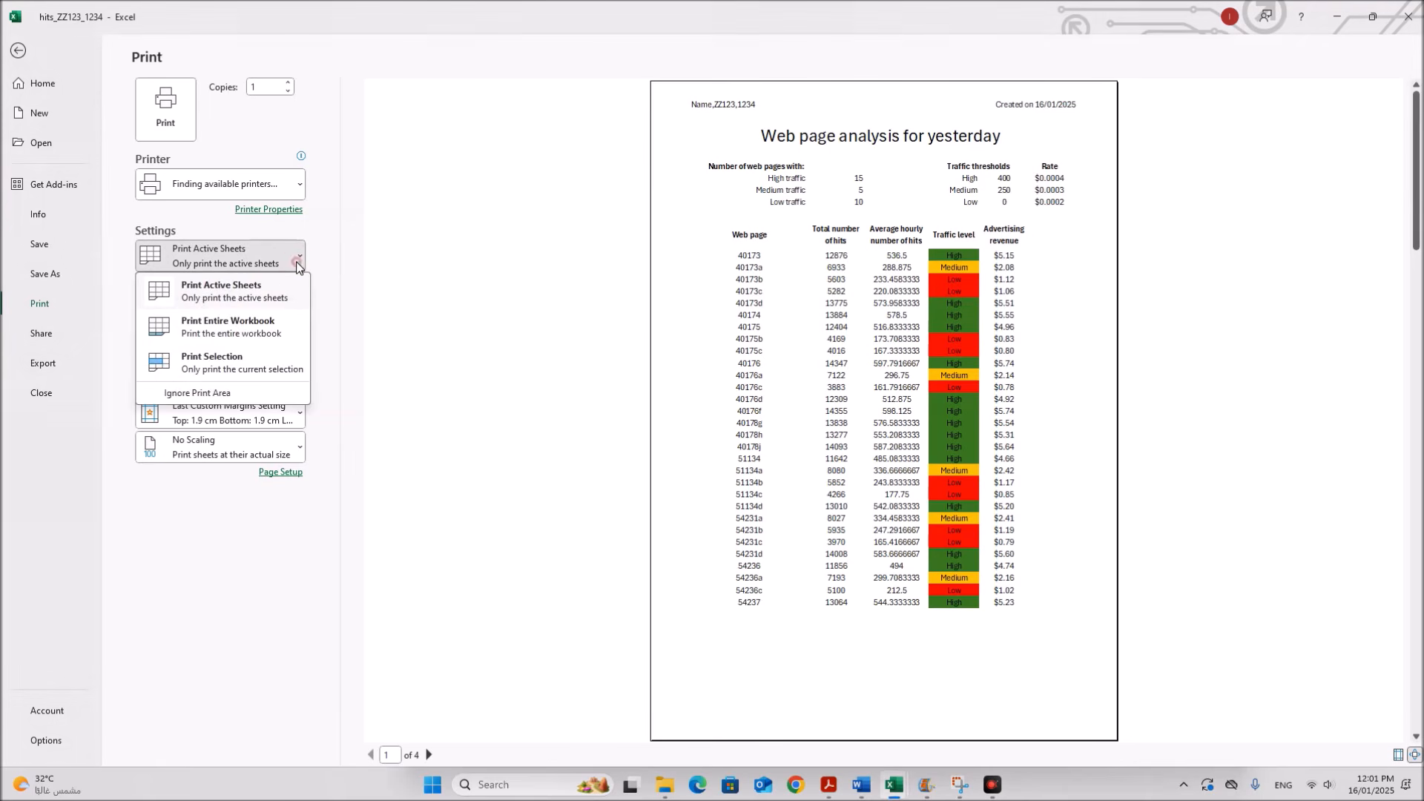
click(226, 363)
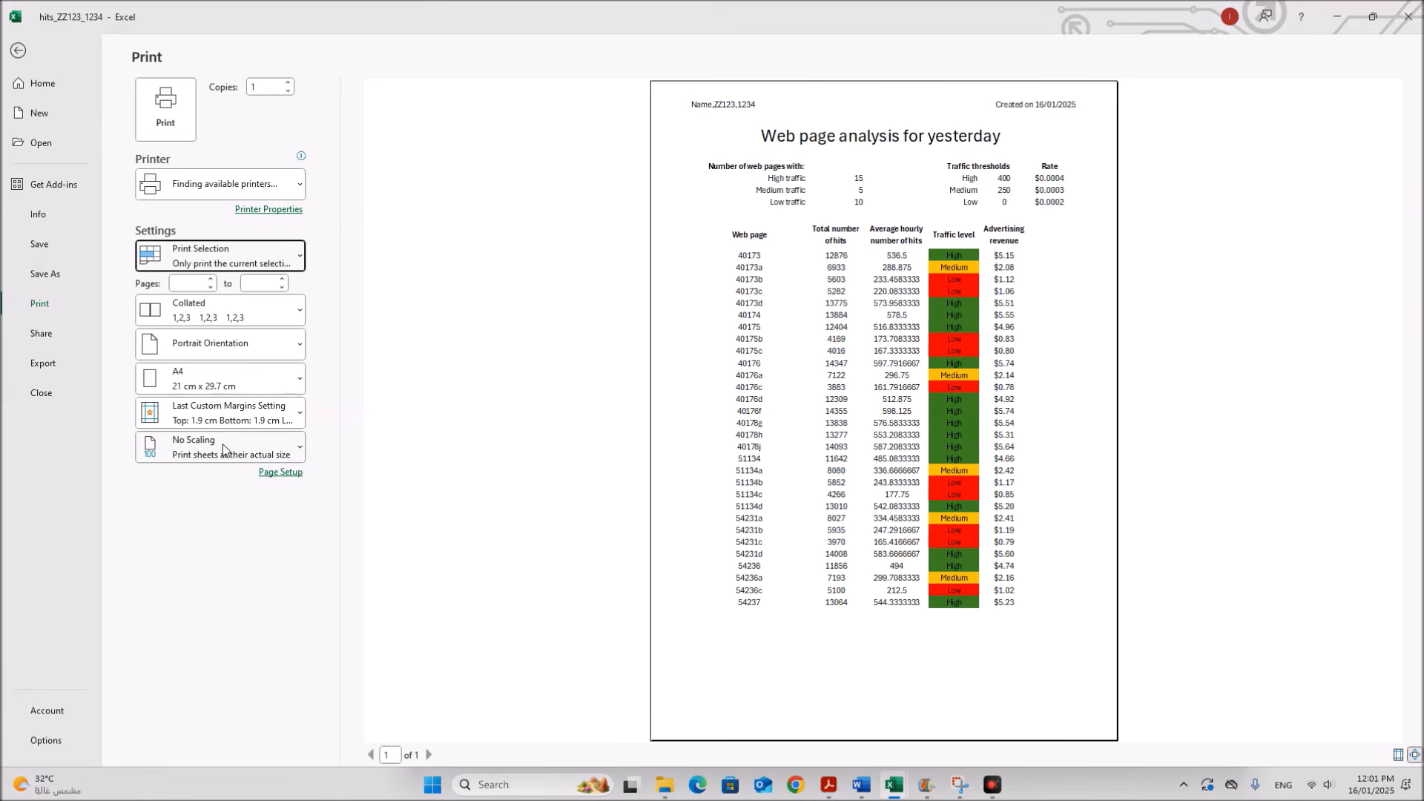
click(223, 451)
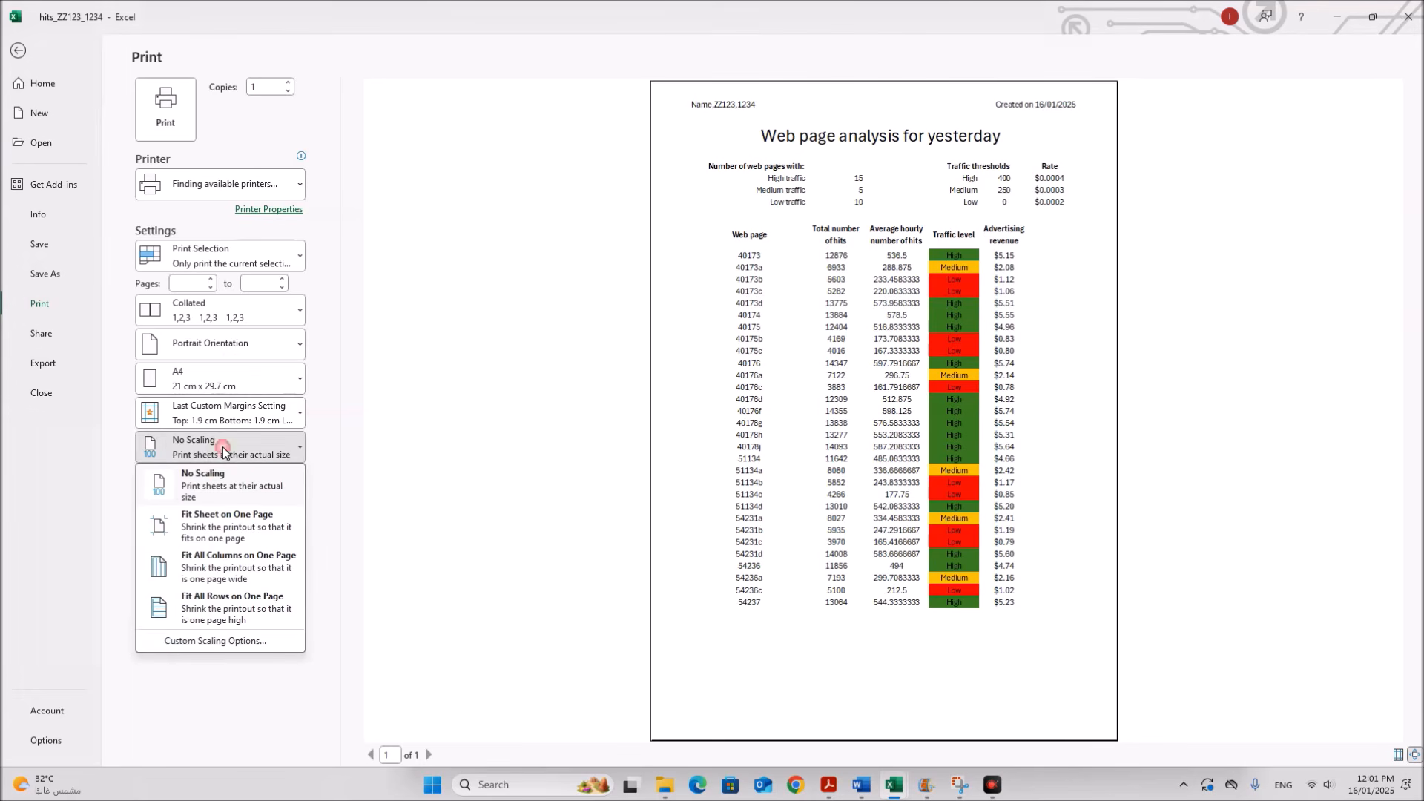
click(226, 532)
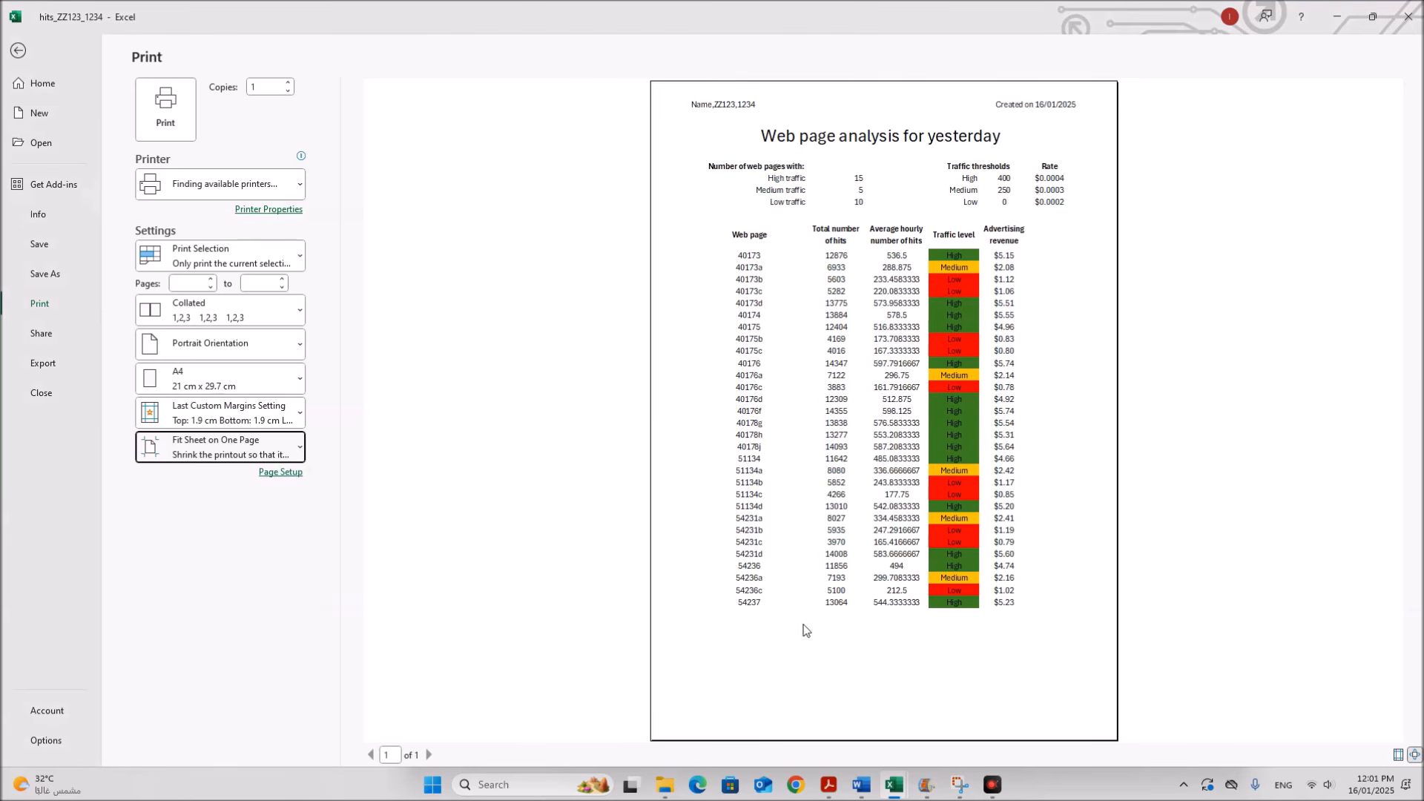
Step: Switch to the exam paper PDF and check the step 12 printout requirements and the Task 3 file management instructions
click(834, 798)
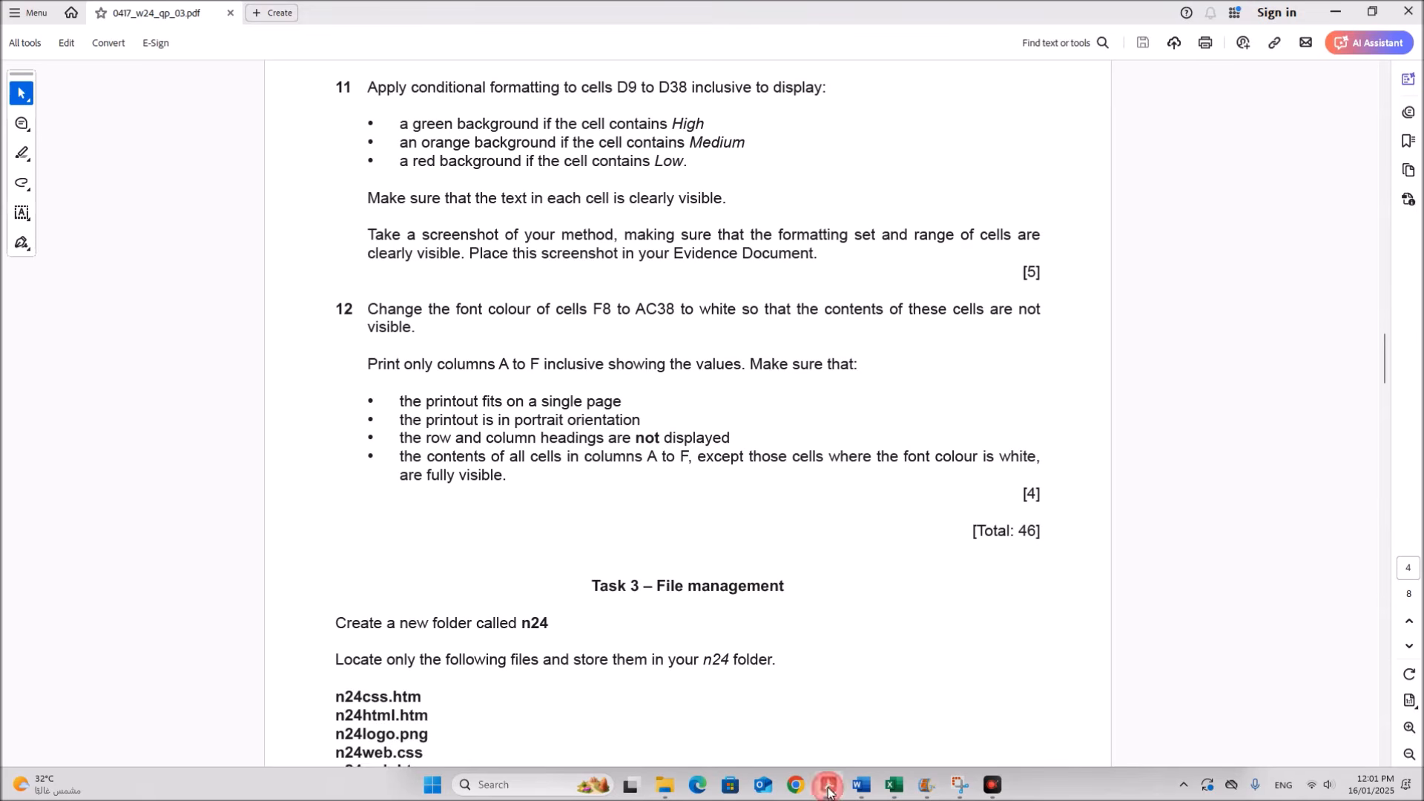
scroll(619, 552, down, 1)
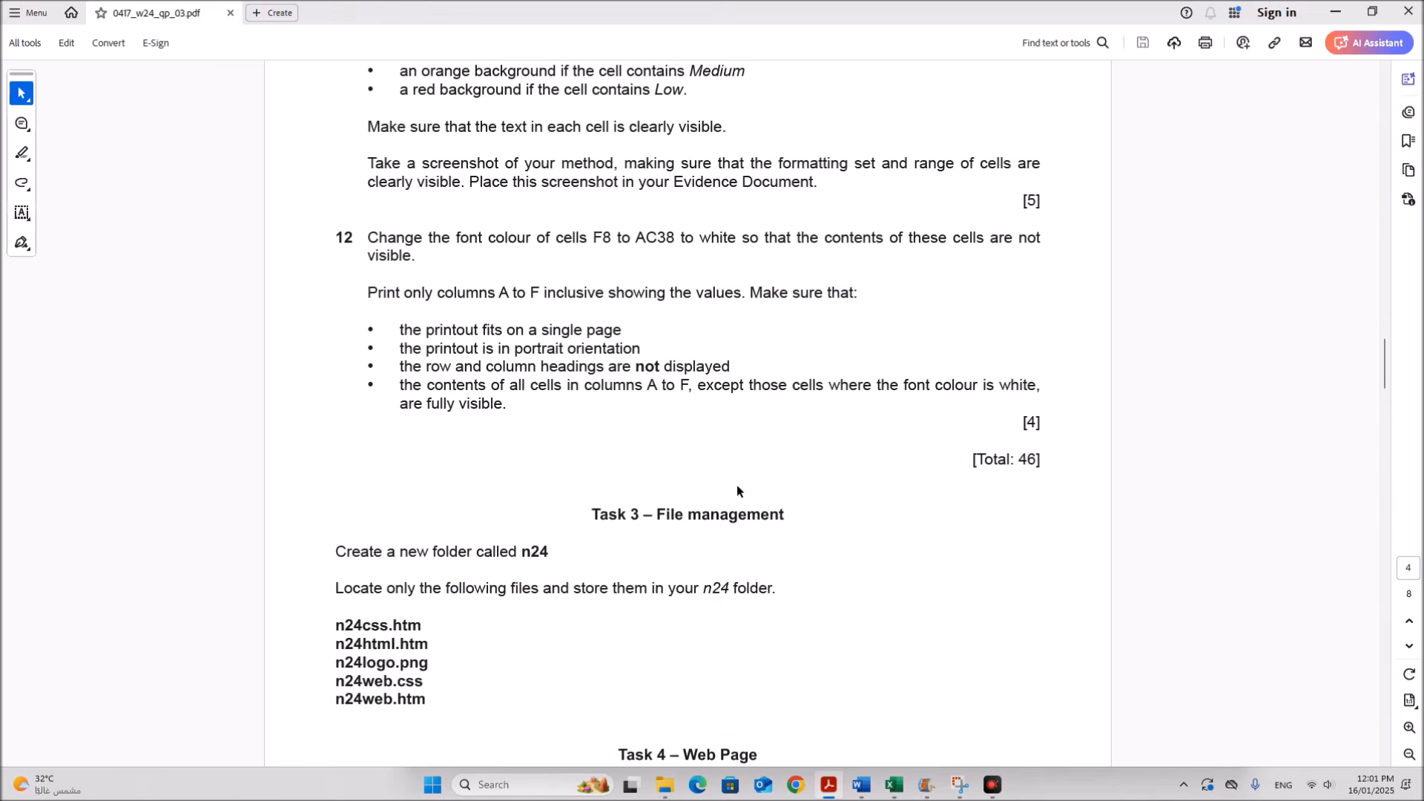
scroll(657, 459, up, 2)
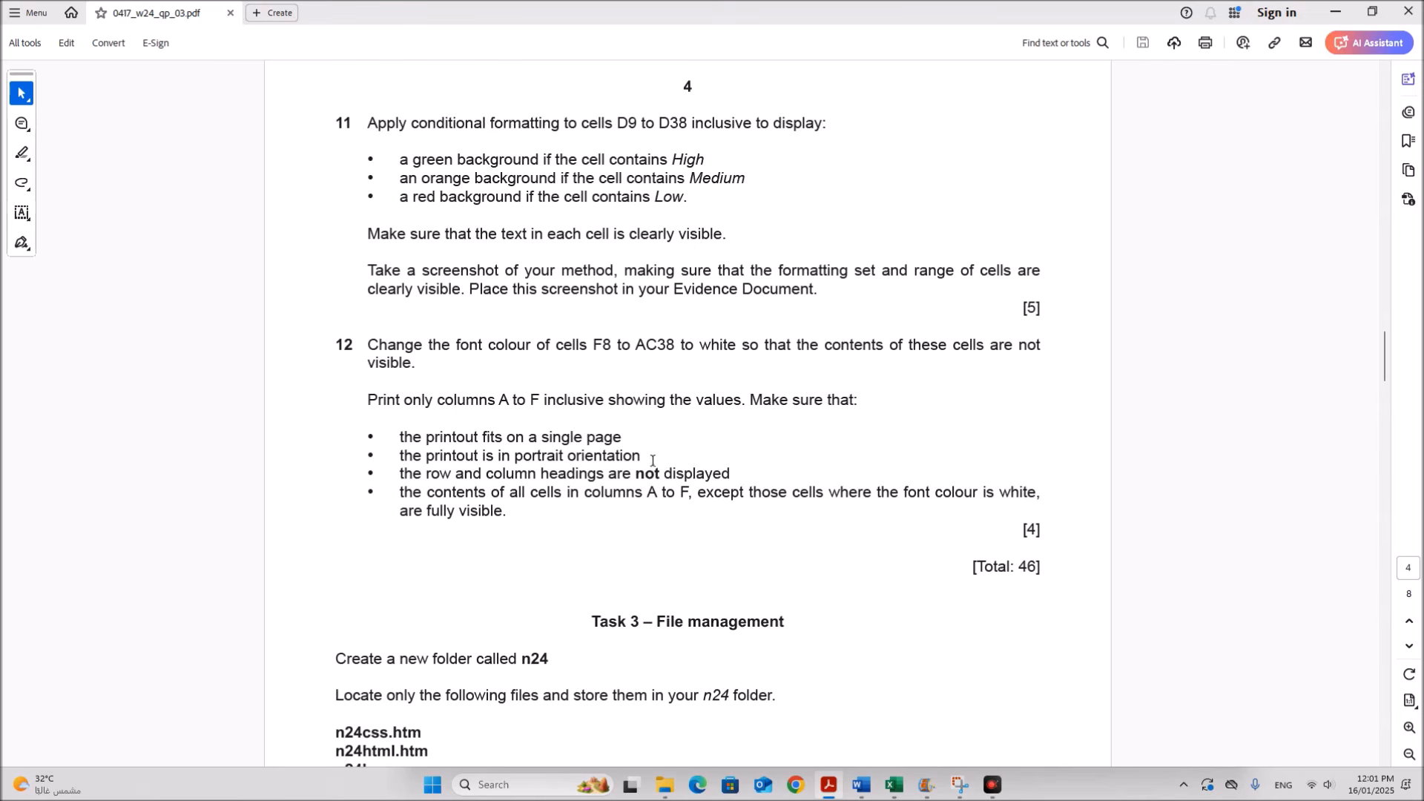
scroll(697, 515, down, 5)
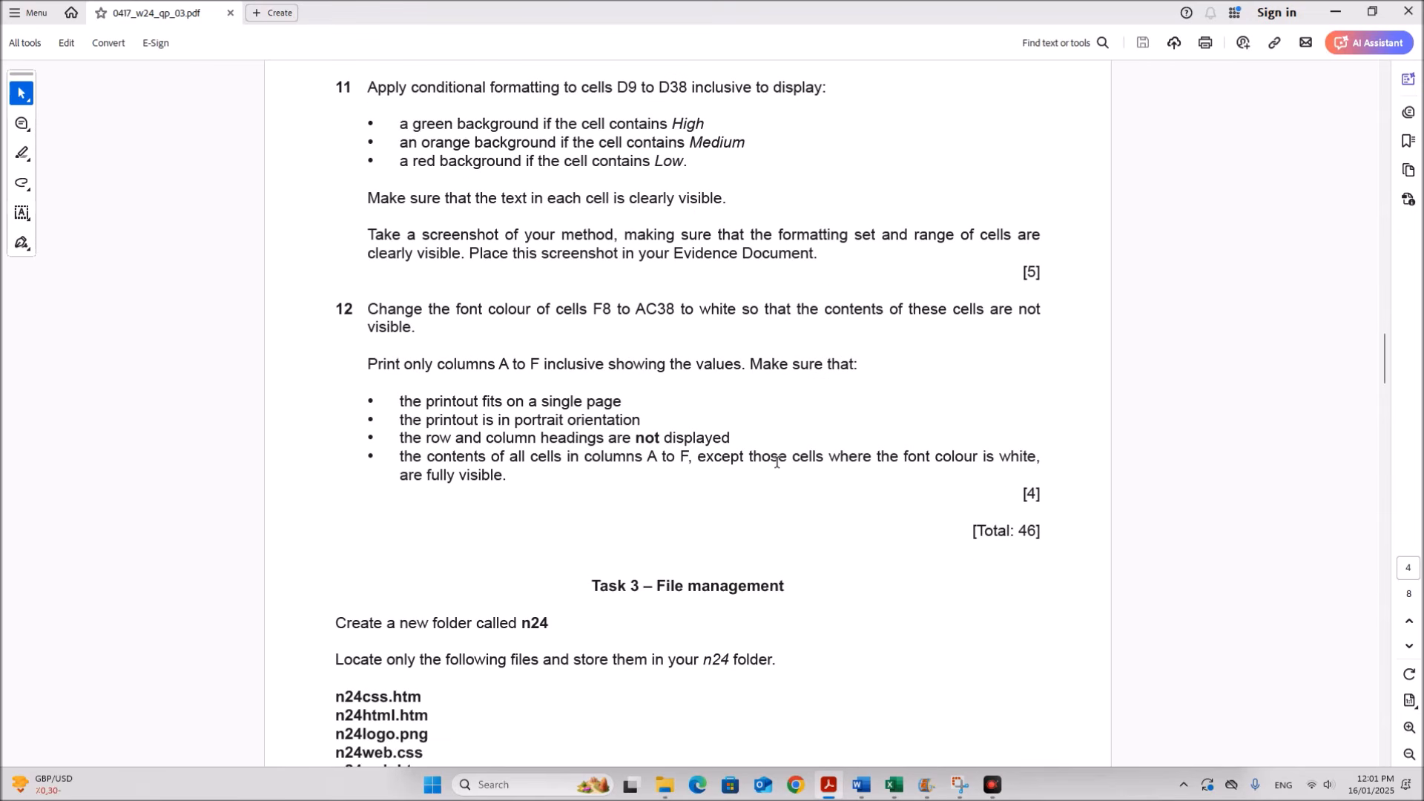
scroll(734, 528, down, 1)
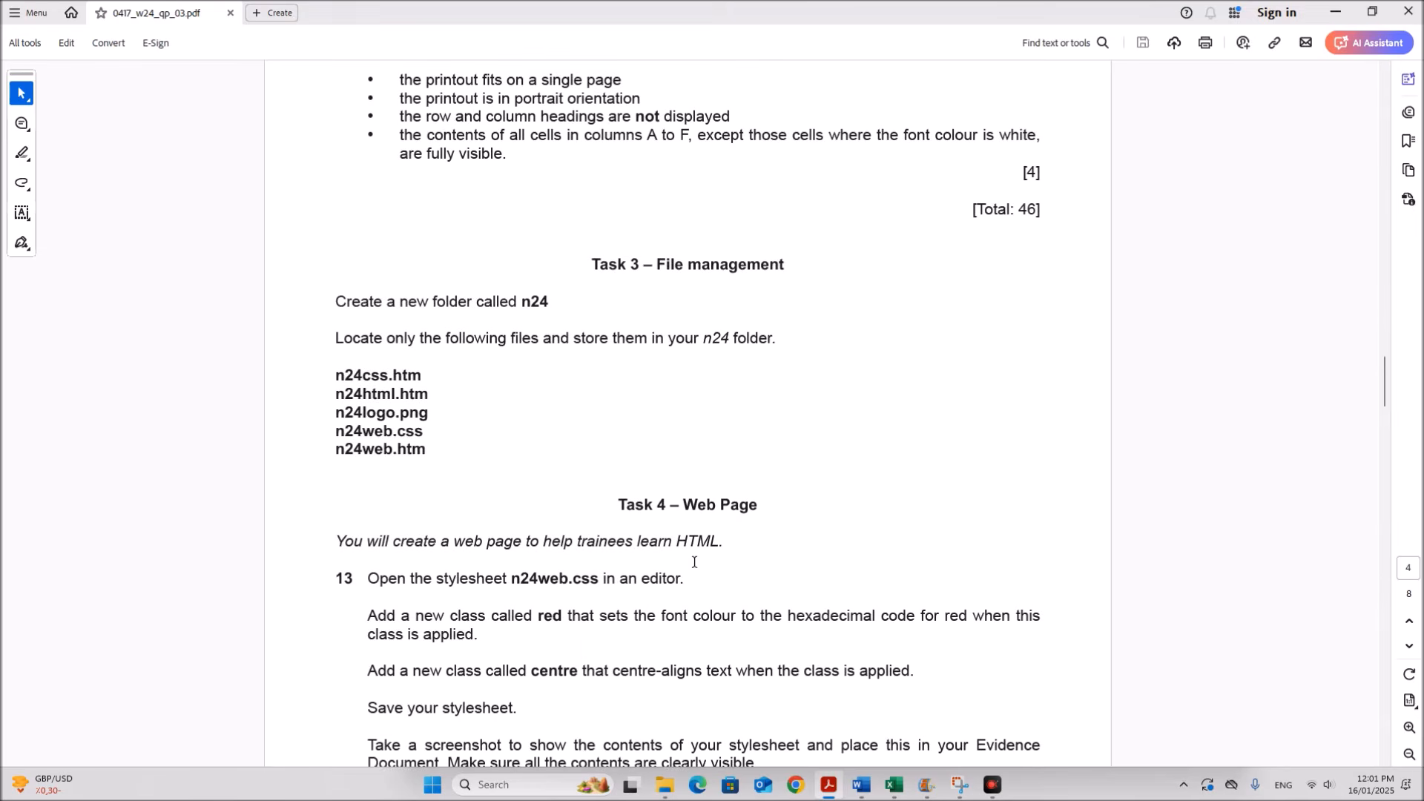
scroll(695, 562, up, 2)
scroll(659, 573, up, 2)
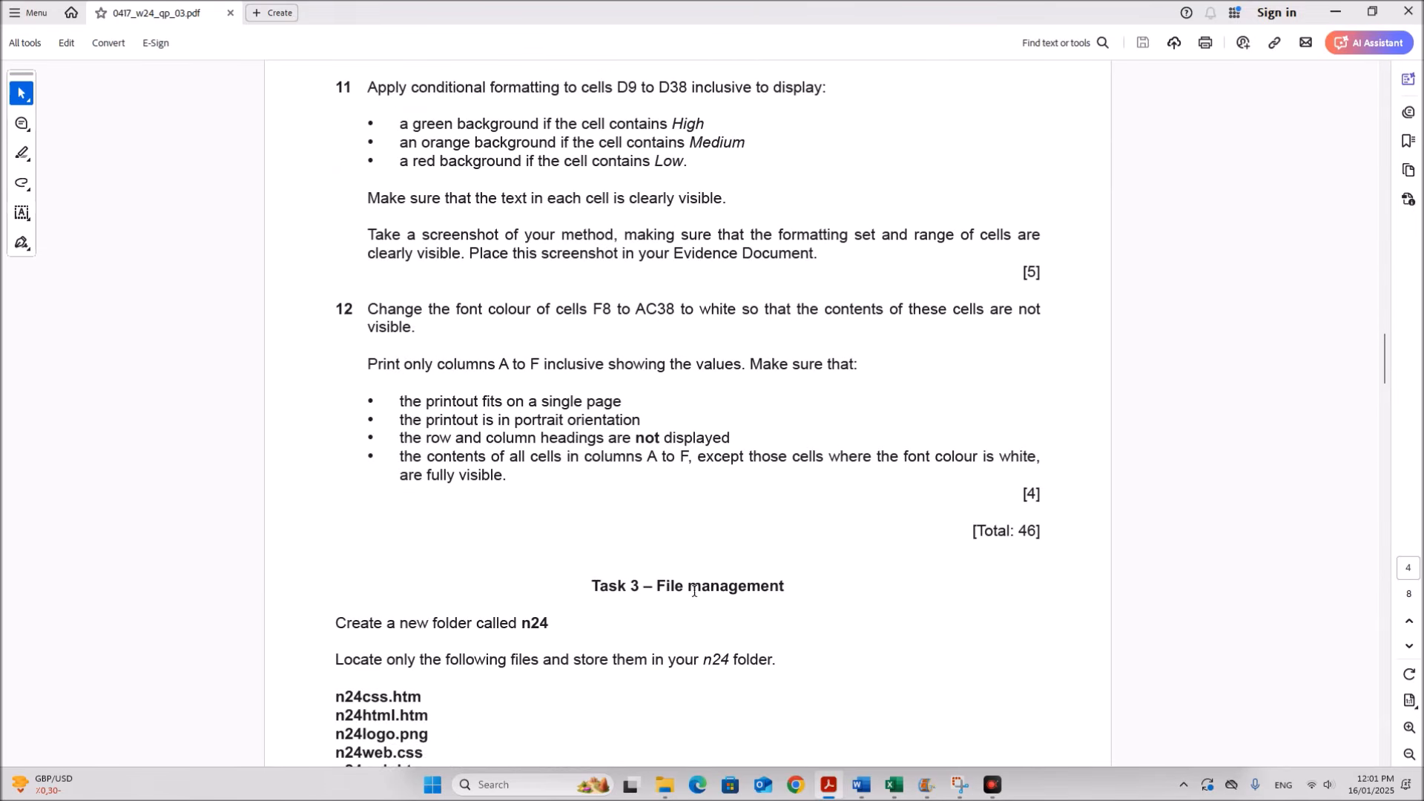